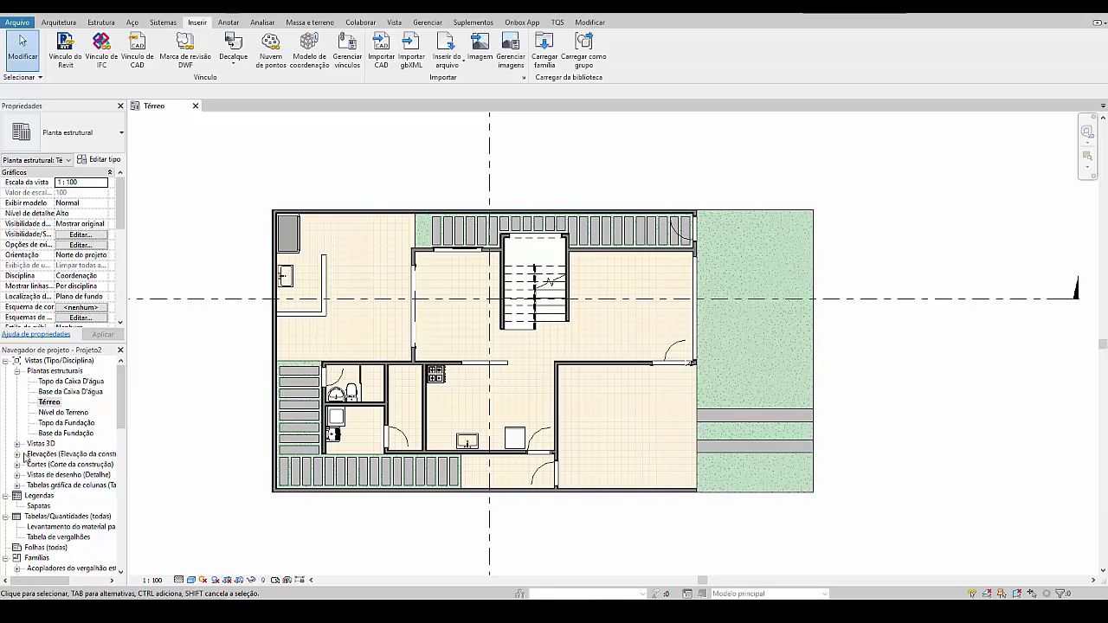
Step: Open the Norte elevation view of the project
left_click(16, 465)
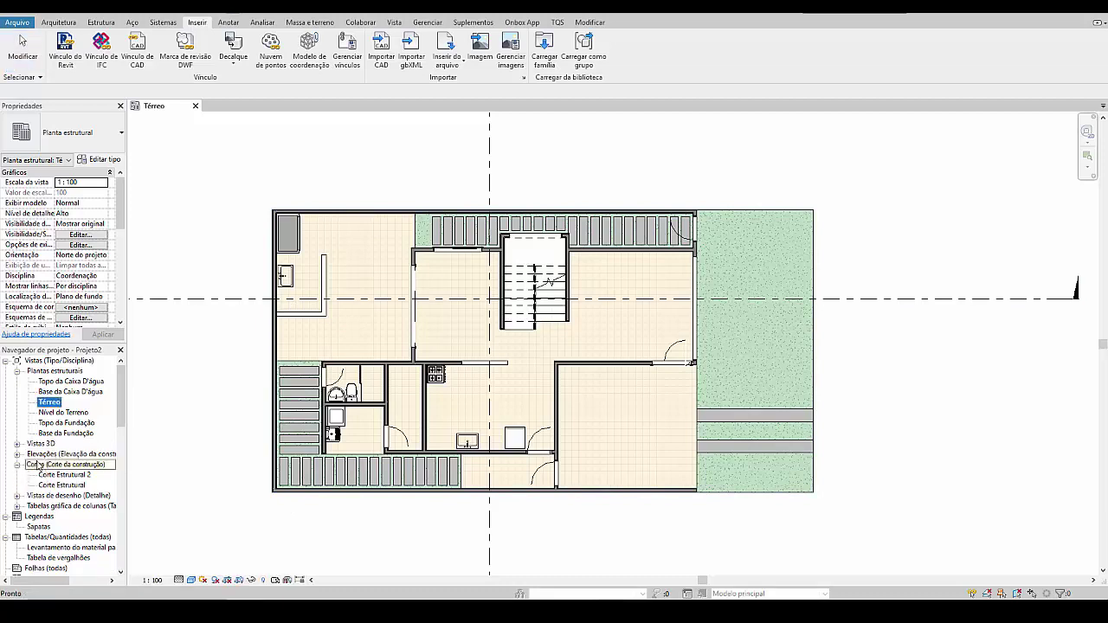
left_click(16, 455)
left_click(45, 485)
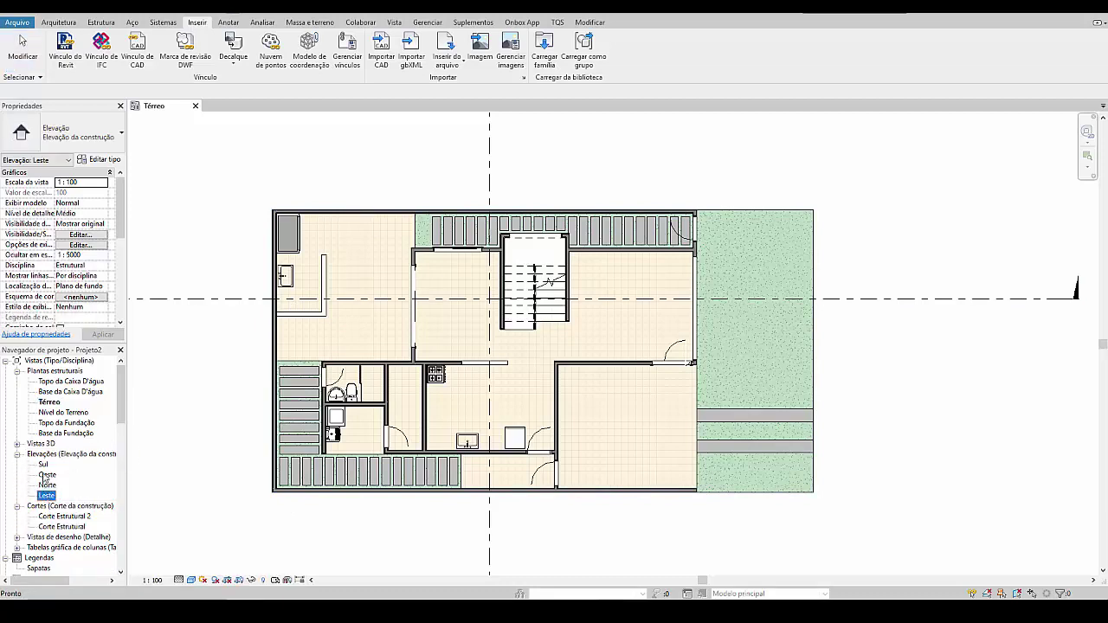
double_click(45, 485)
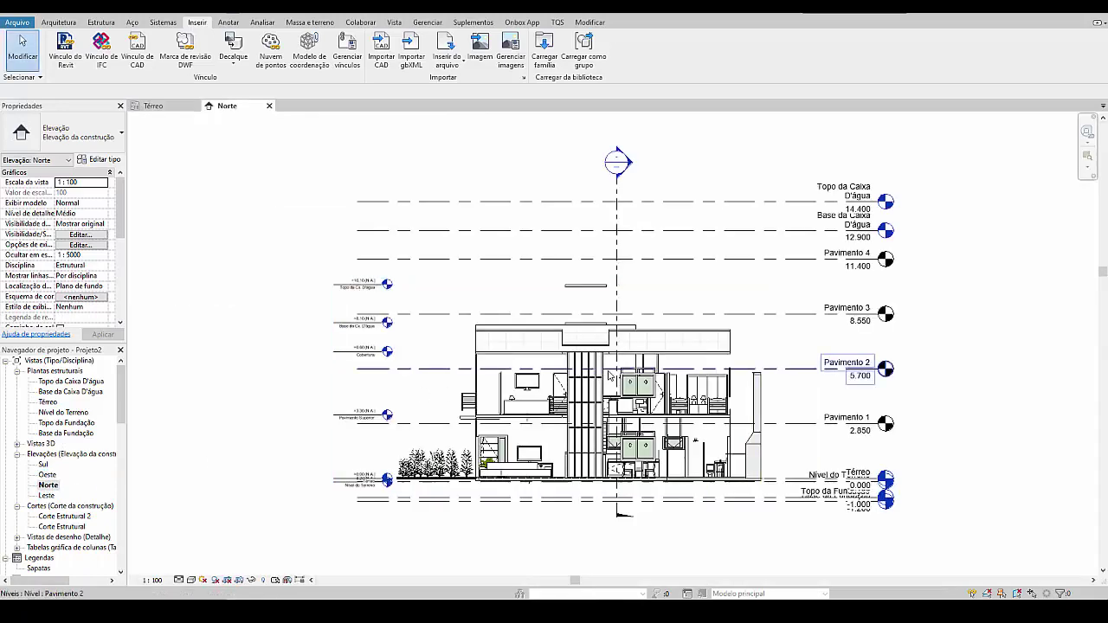
scroll(656, 372, "up", 1)
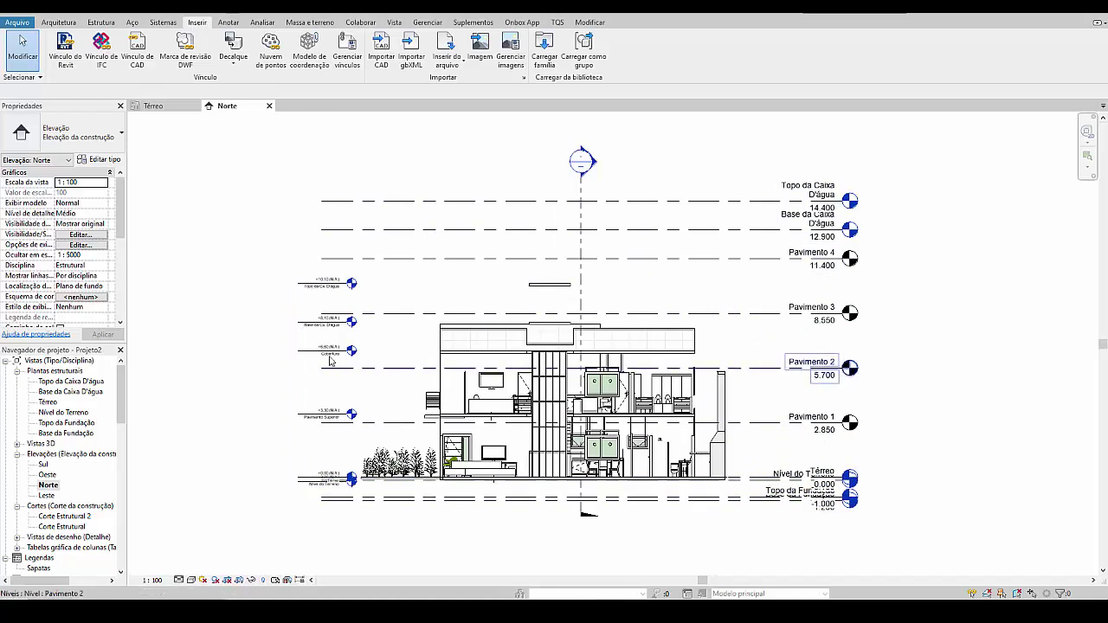
Step: Examine the linked architectural model's levels in the Norte elevation against the project's own levels
left_click(328, 322)
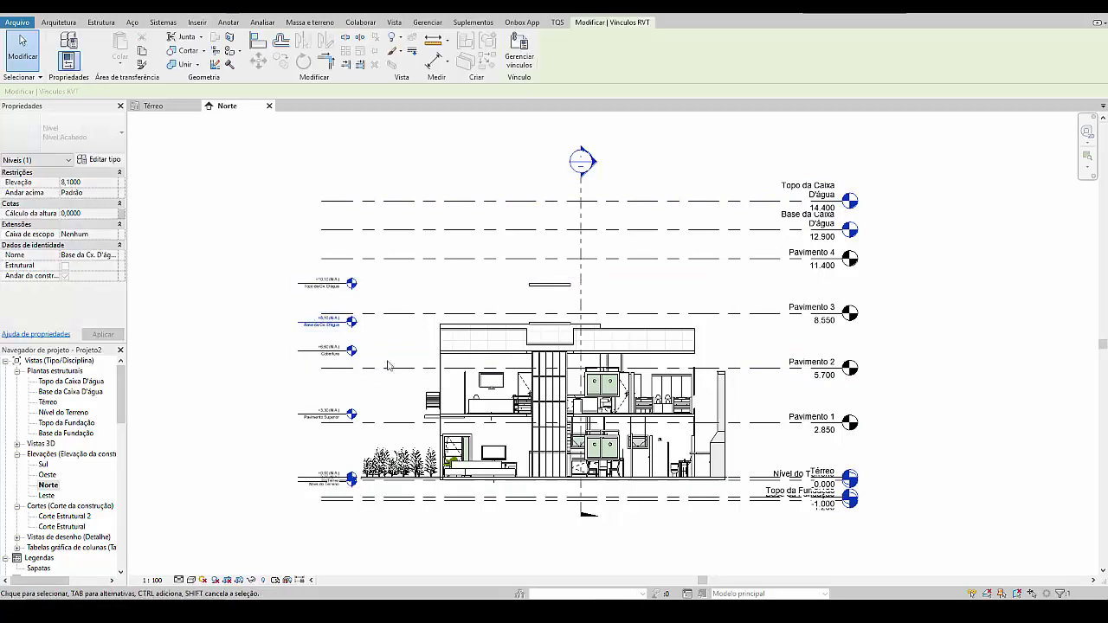
key("Escape")
left_click(479, 329)
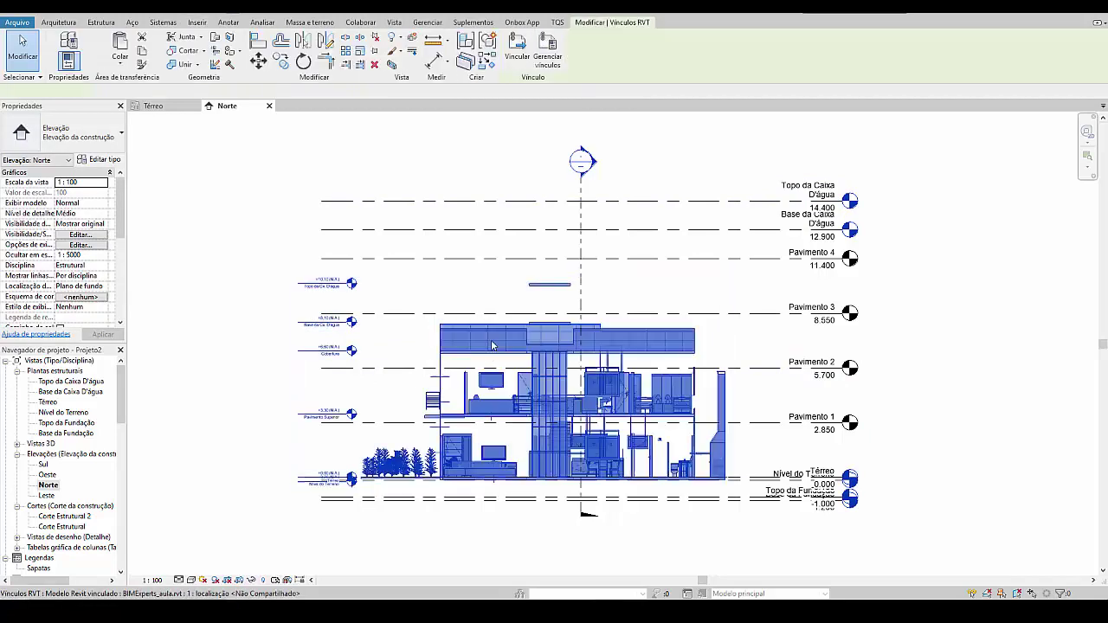
middle_click_drag(380, 413, 388, 404)
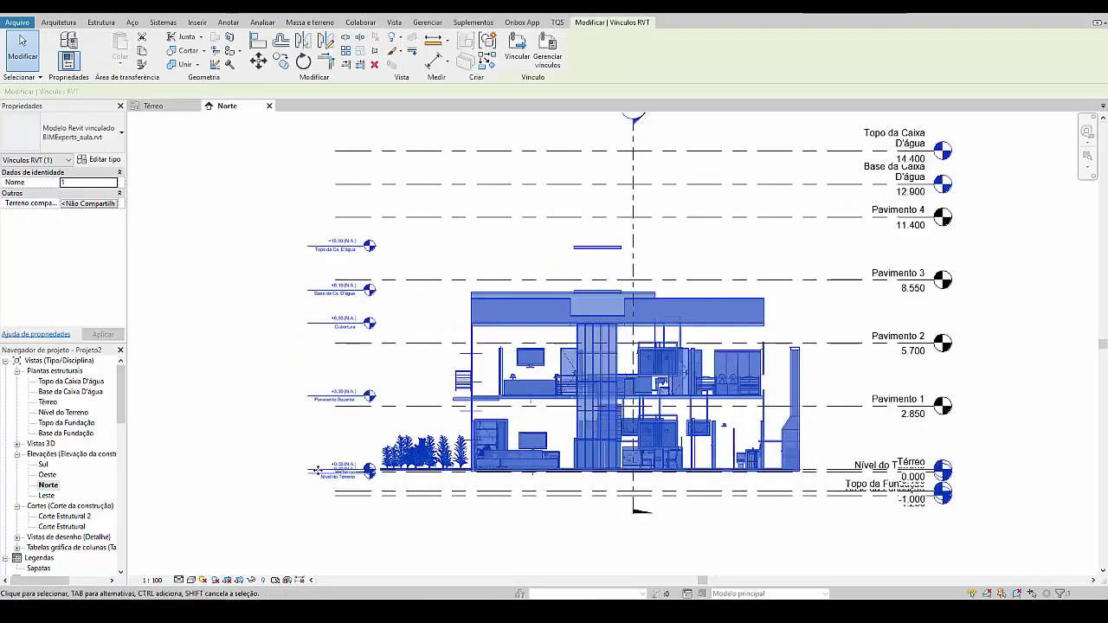
scroll(308, 468, "up", 5)
scroll(414, 501, "down", 6)
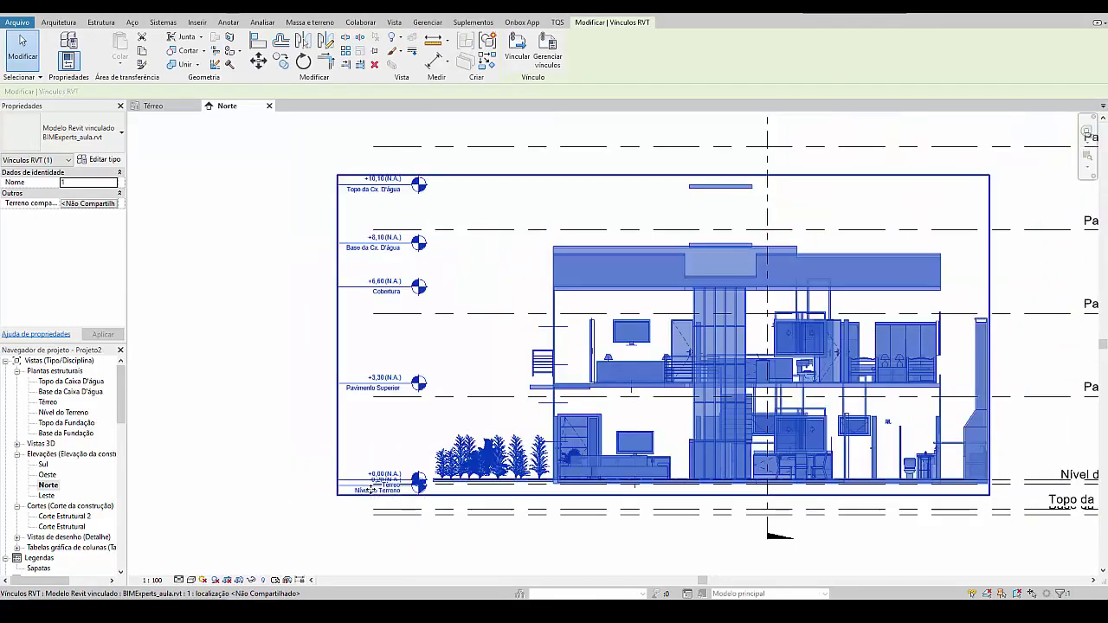
scroll(883, 541, "up", 4)
key("Escape")
scroll(884, 544, "down", 3)
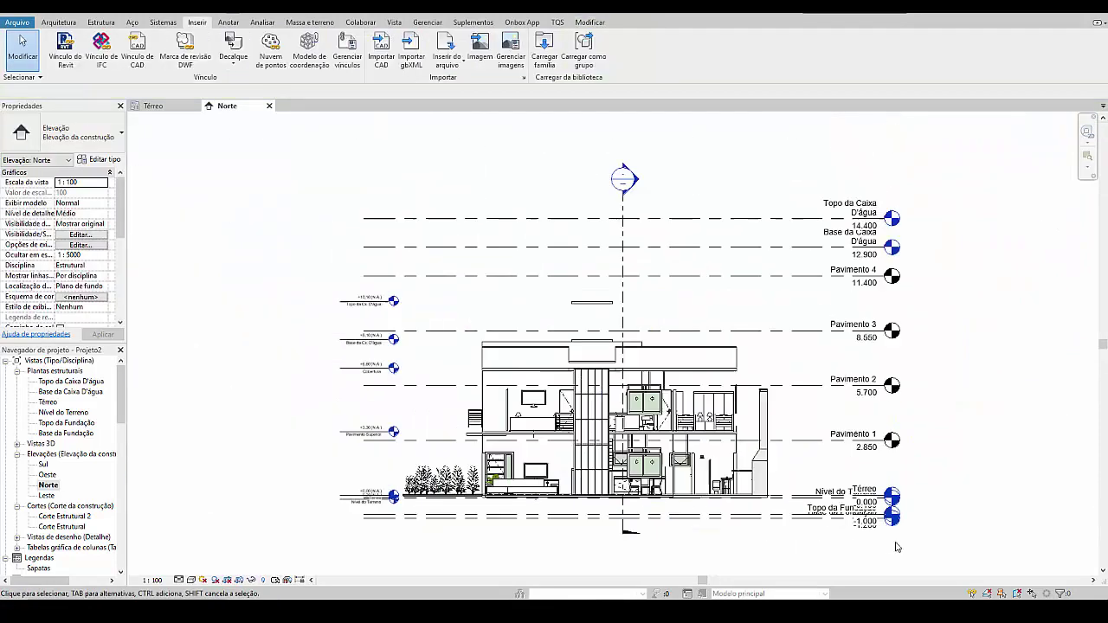
Step: Delete the project's six lowest levels, from the foundation levels up to Pavimento 2, together with their views
scroll(884, 541, "up", 3)
left_click_drag(882, 541, 817, 387)
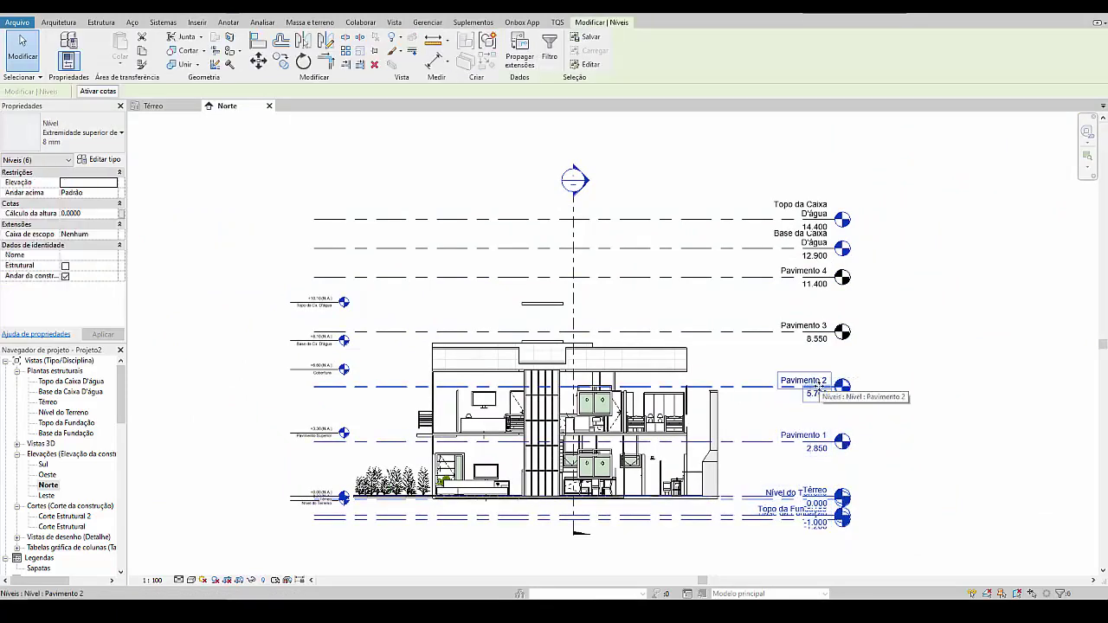
key("Delete")
left_click(595, 344)
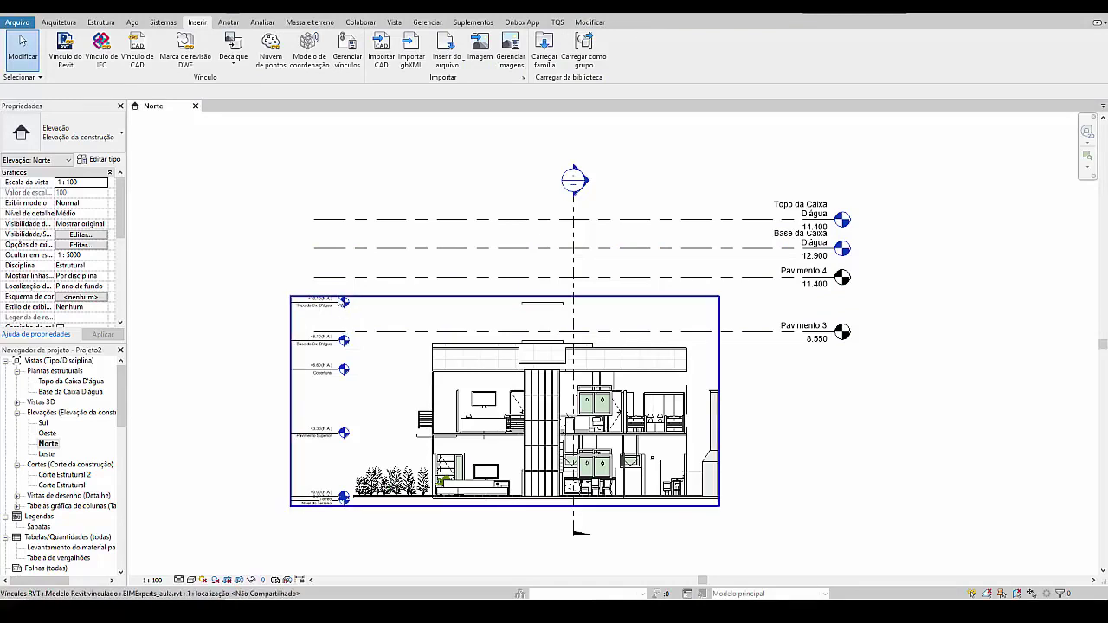
Step: Delete the project levels Pavimento 4, Topo da Caixa D'água and Pavimento 3, leaving only Base da Caixa D'água
left_click(718, 278)
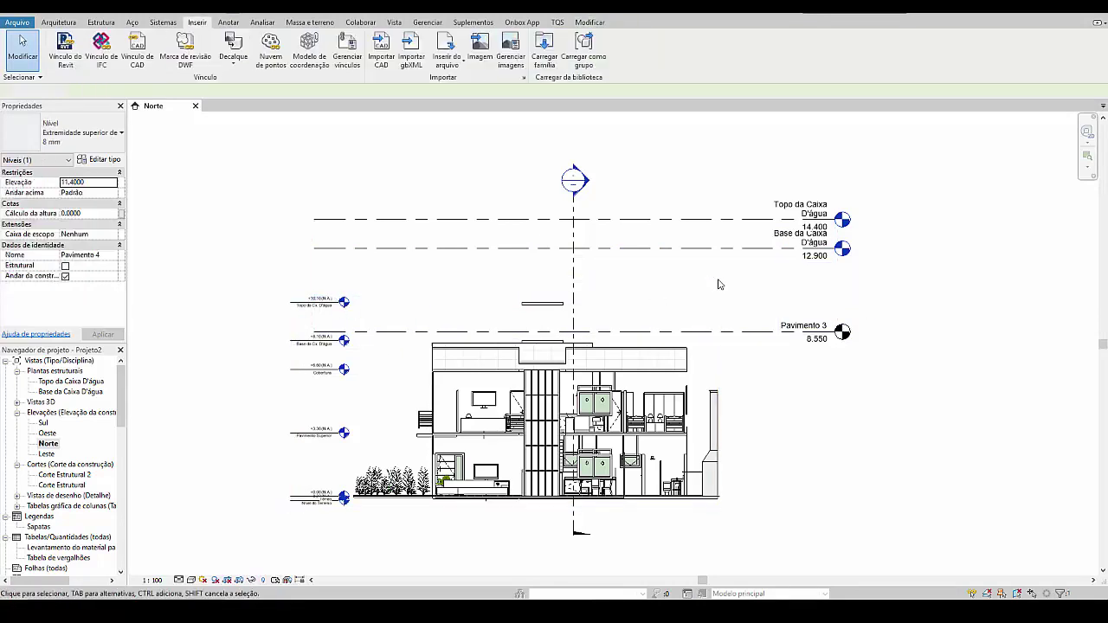
key("Escape")
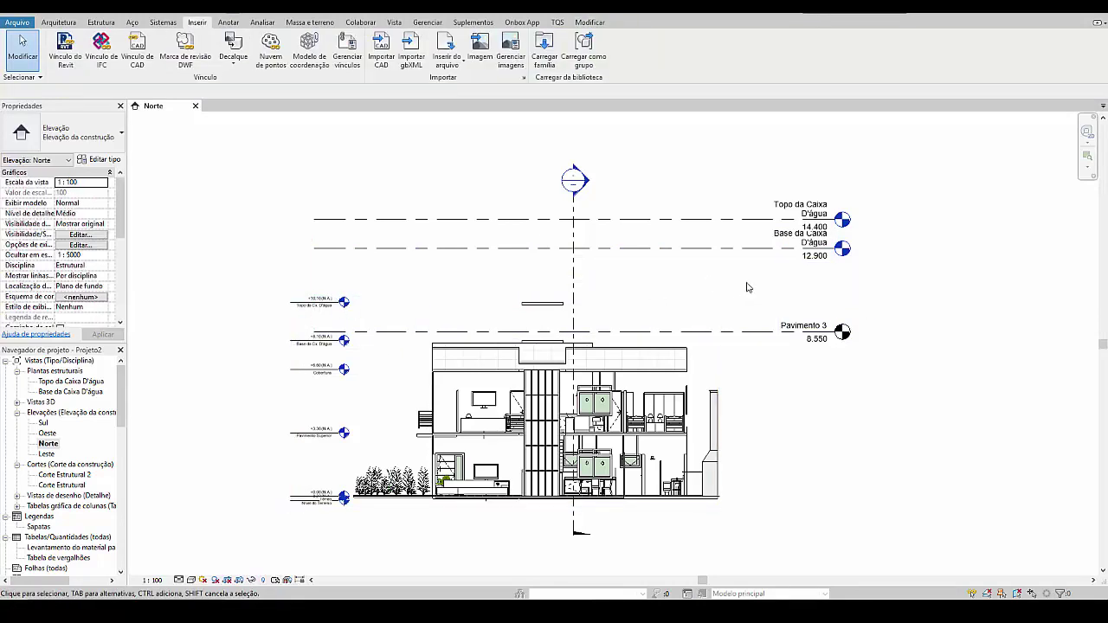
left_click(766, 220)
key("Delete")
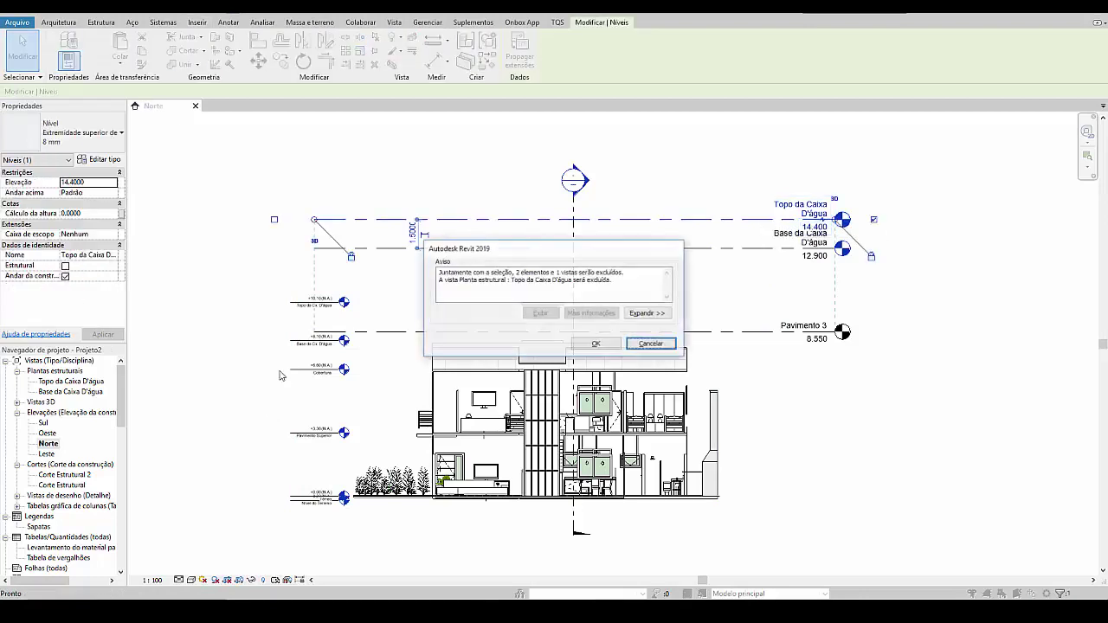
left_click(617, 345)
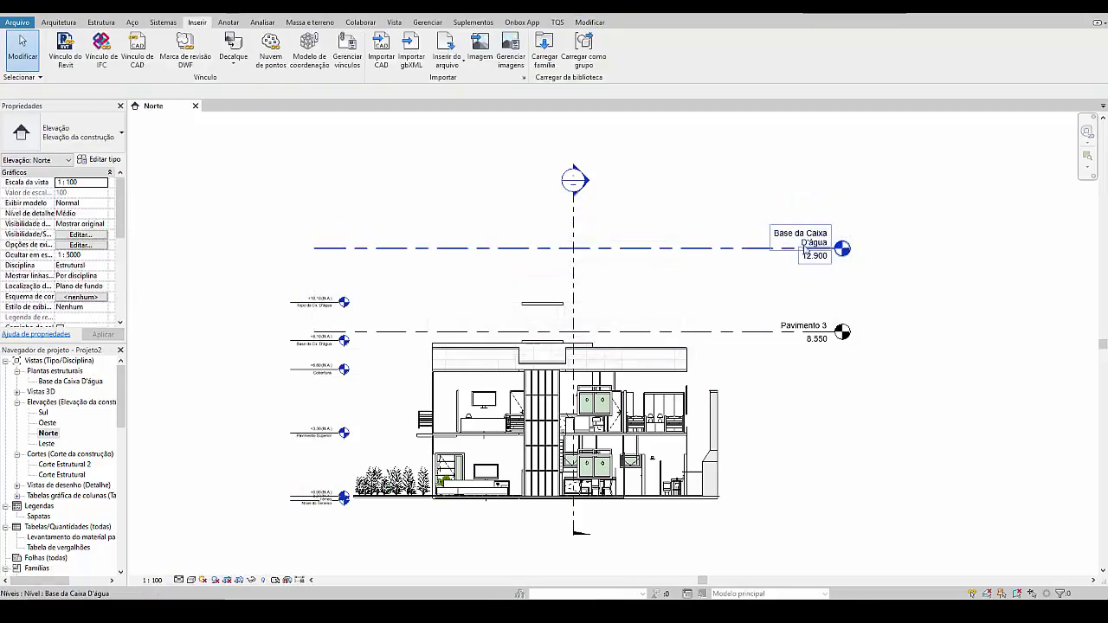
left_click(801, 328)
key("Delete")
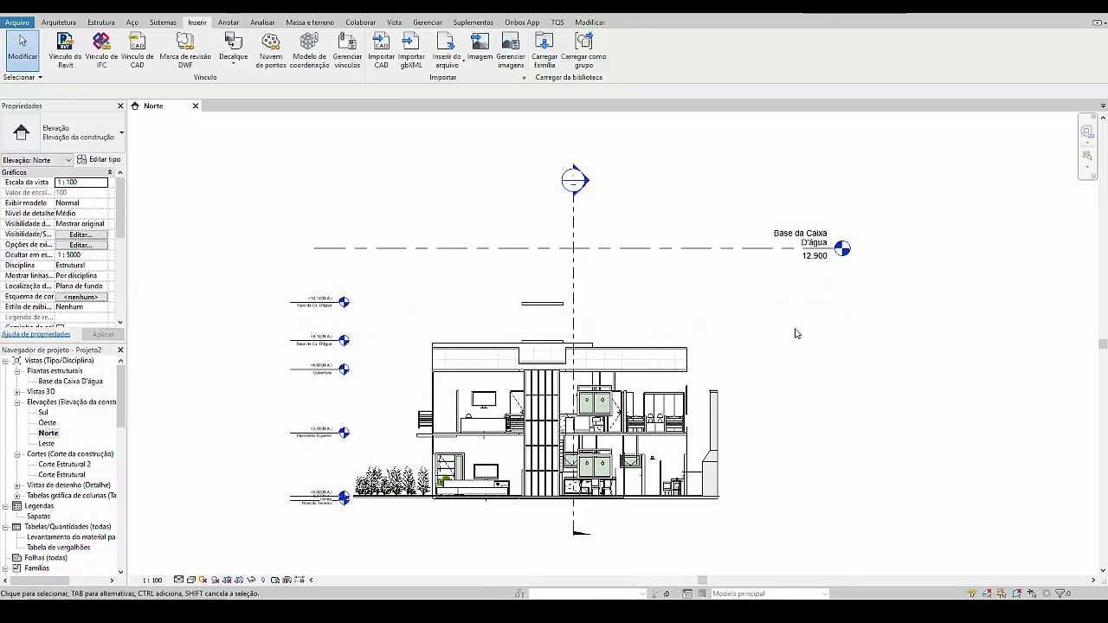
Step: Start Copy/Monitor on the linked architectural model BIMExperts_aula.rvt
scroll(499, 414, "up", 3)
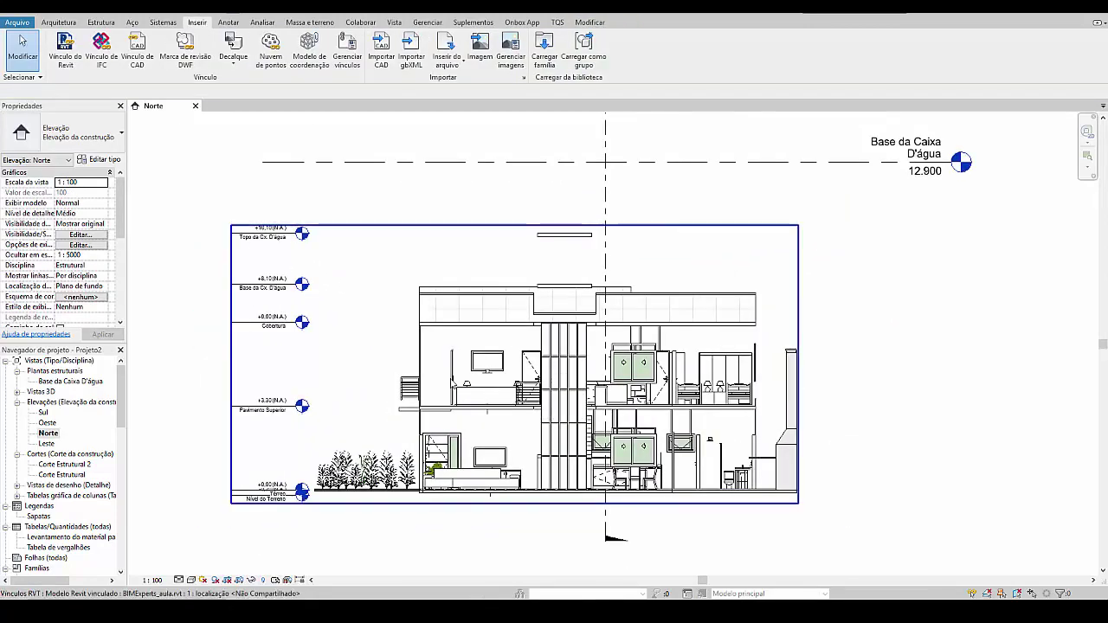
left_click(367, 26)
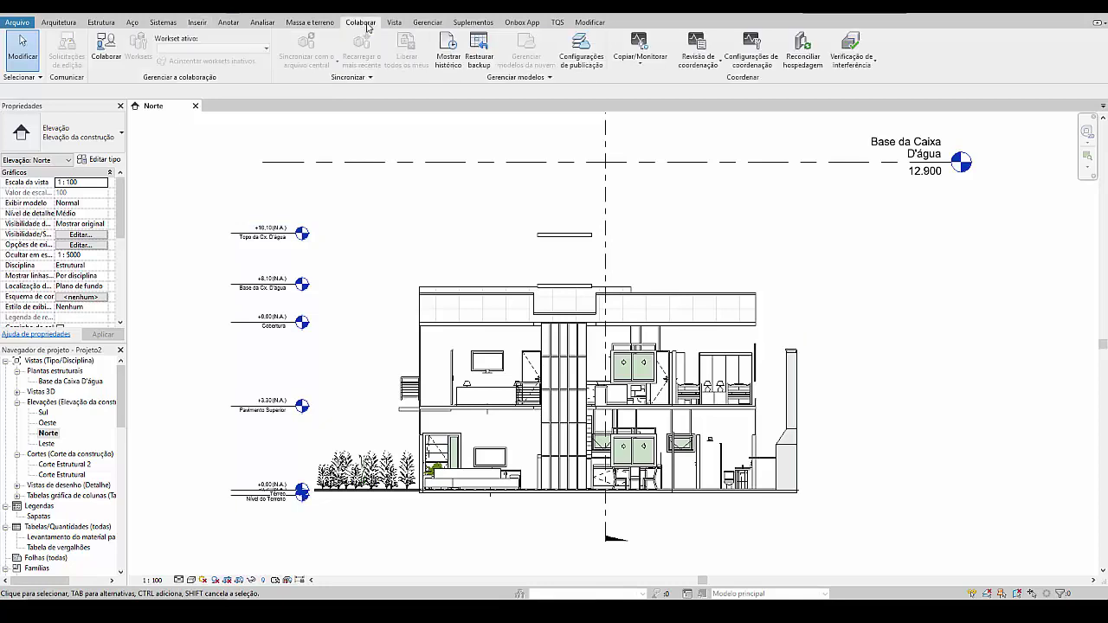
left_click(641, 69)
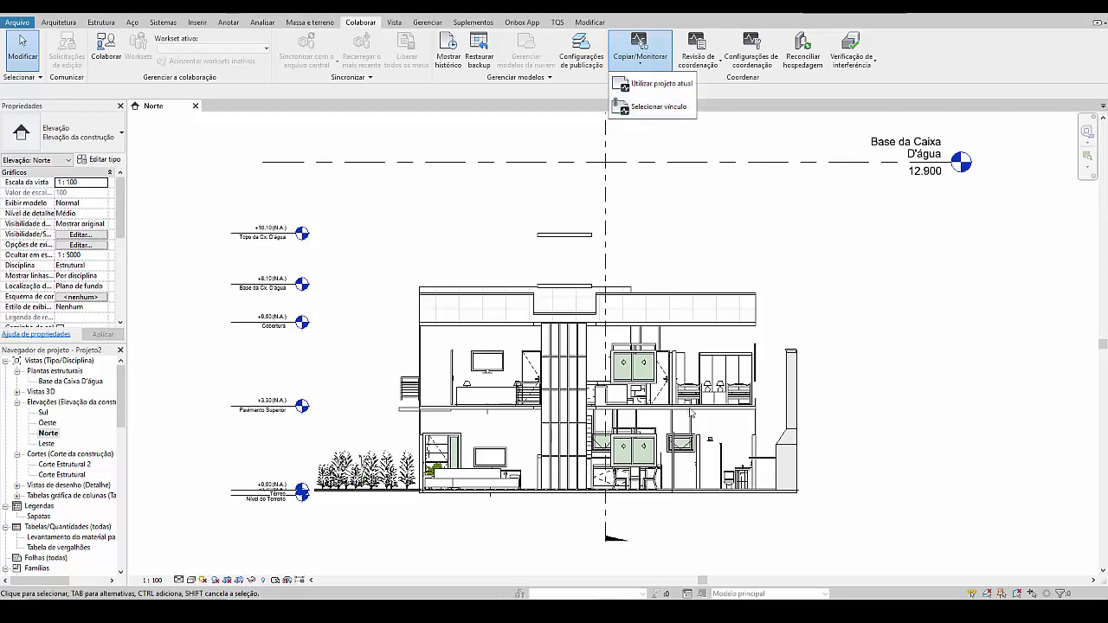
left_click(659, 111)
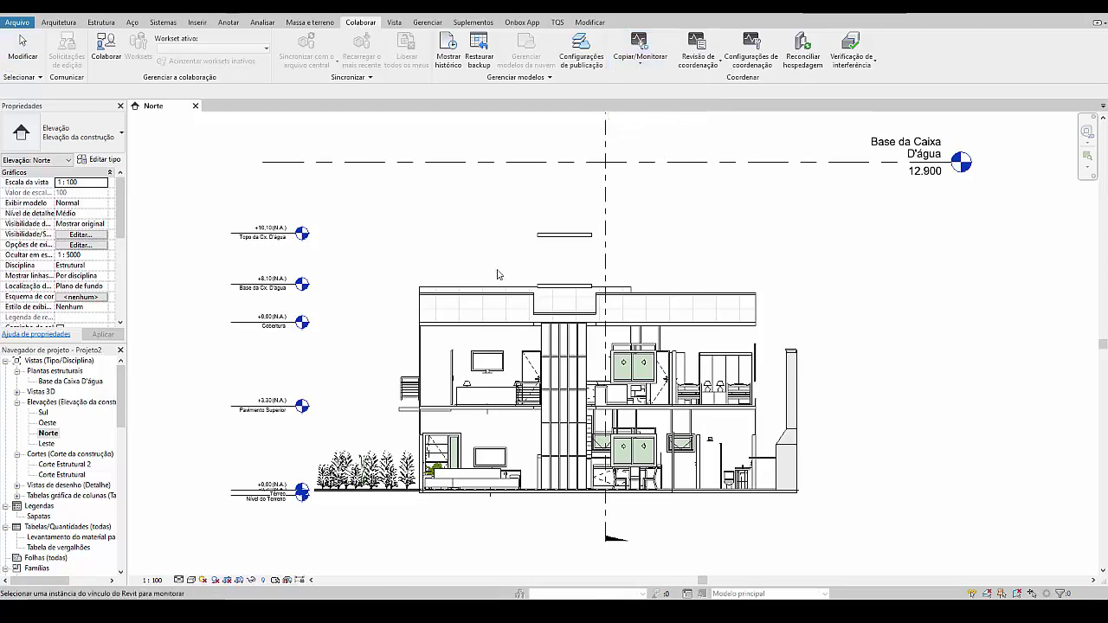
left_click(430, 295)
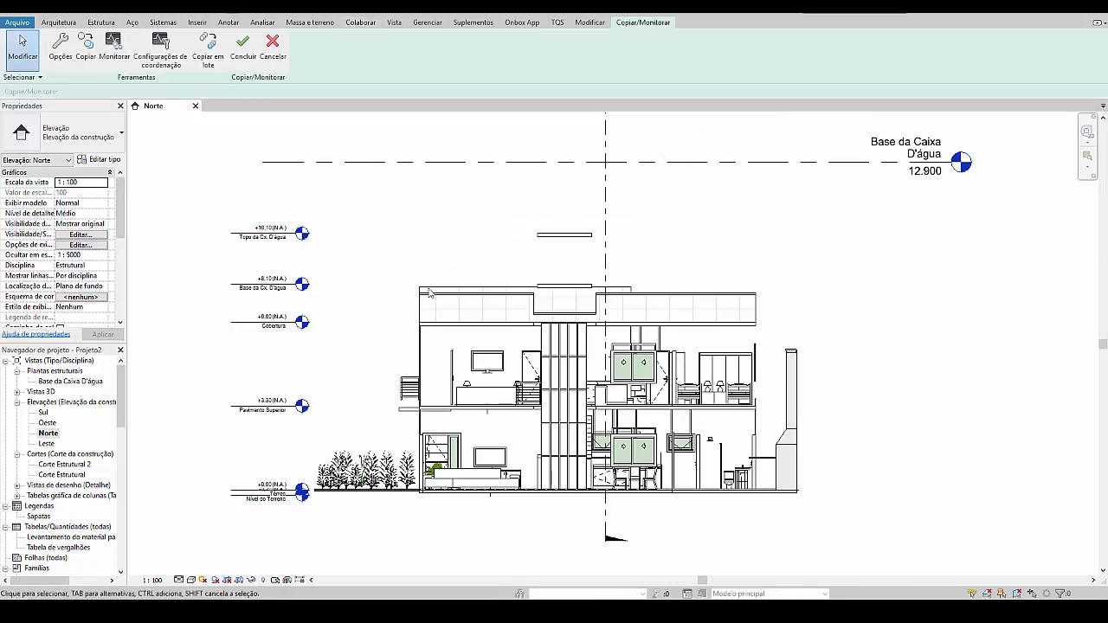
Step: Copy all six levels of the linked model, from Nível do Terreno to Topo da Cx. D'água, using multiple selection, and finish Copy/Monitor
left_click(86, 61)
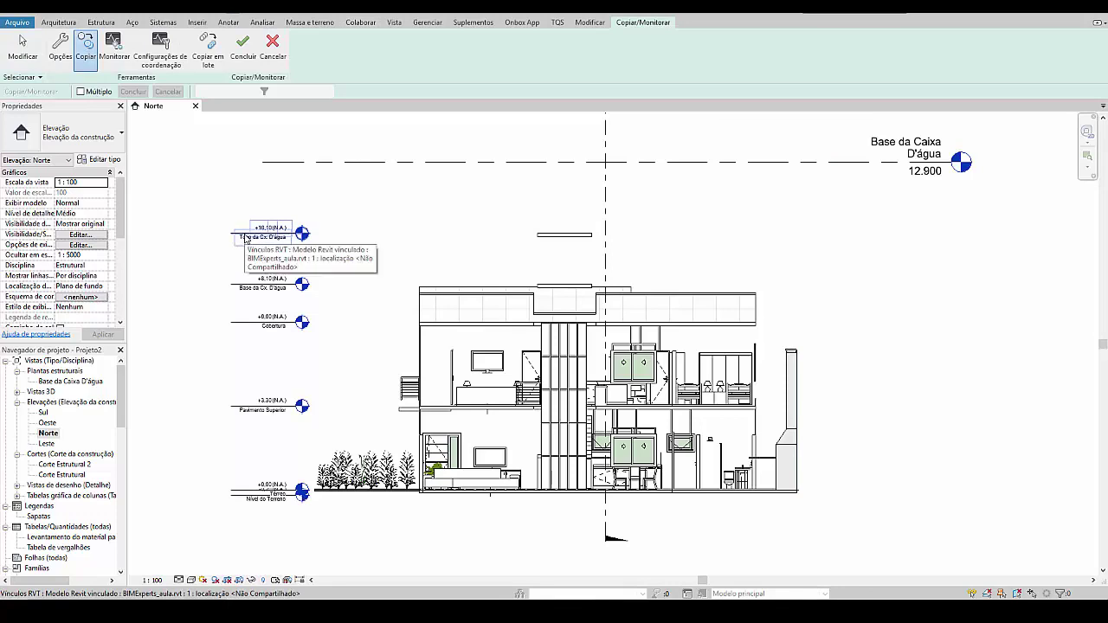
left_click(79, 92)
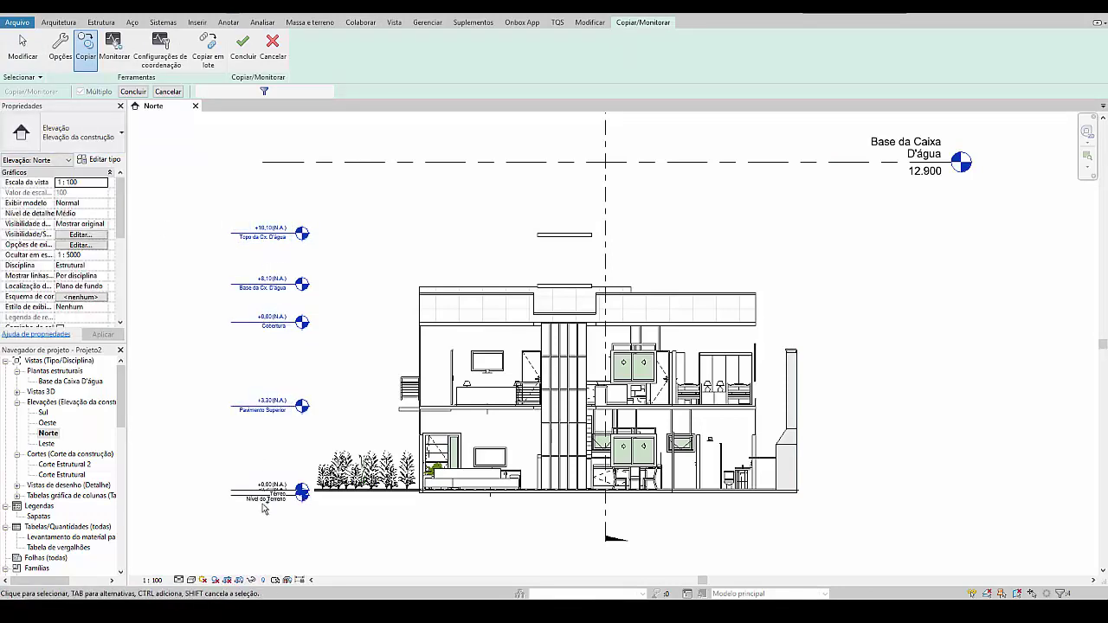
scroll(245, 490, "up", 3)
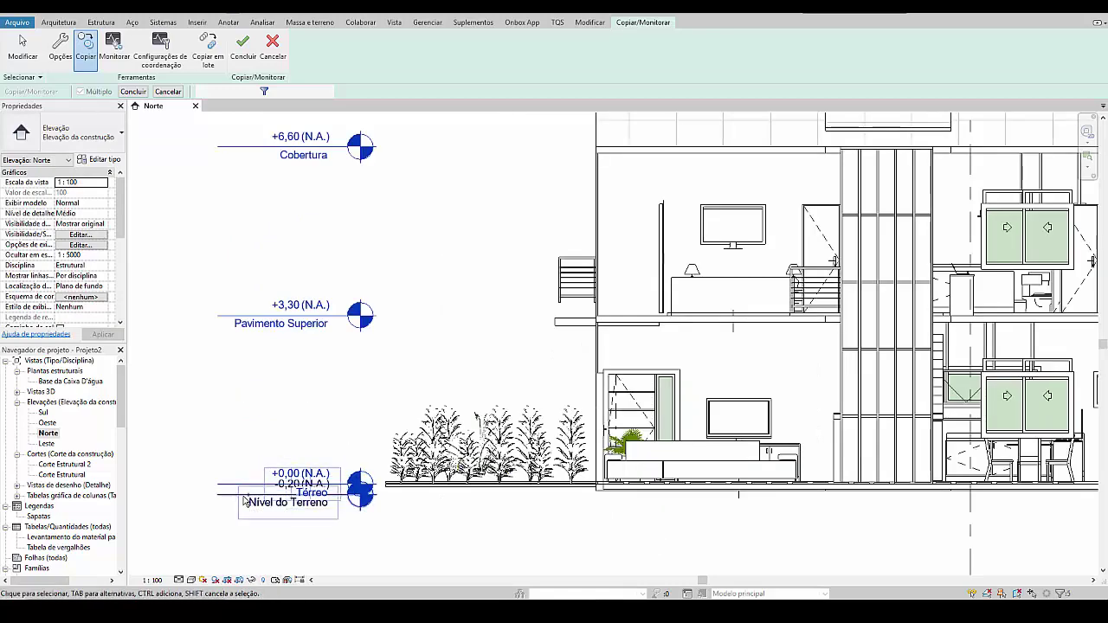
scroll(335, 361, "down", 2)
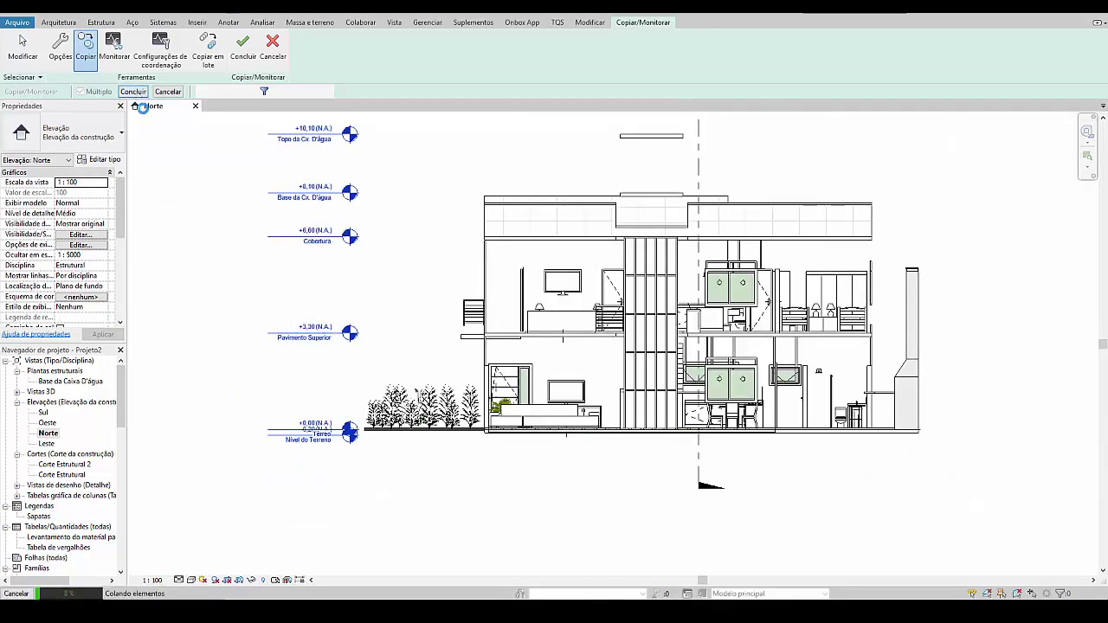
left_click(132, 92)
scroll(254, 315, "down", 1)
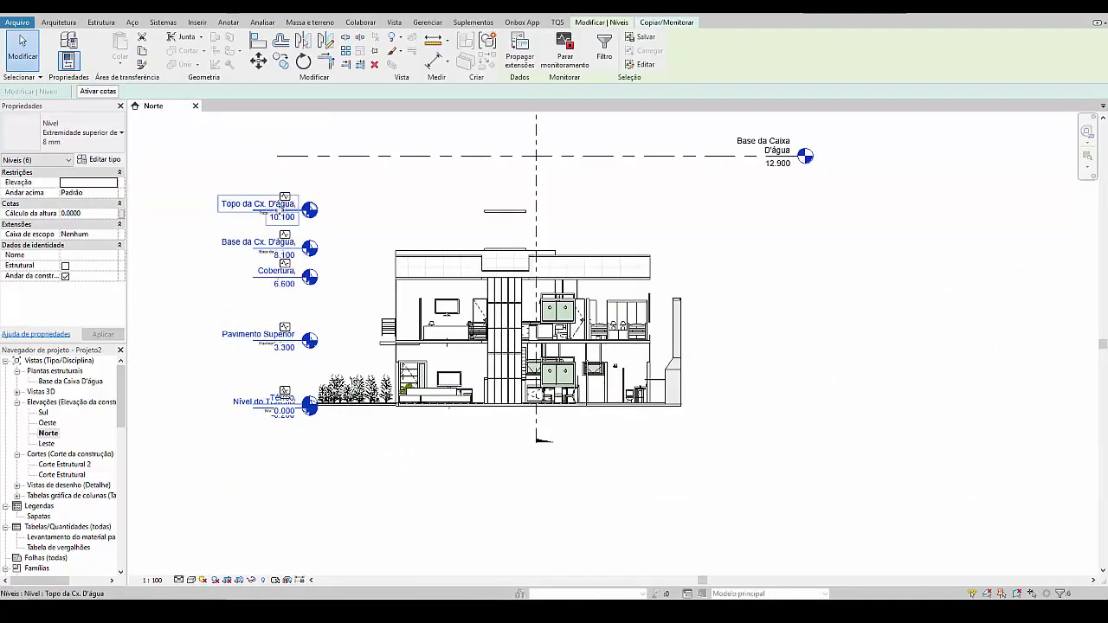
key("Escape")
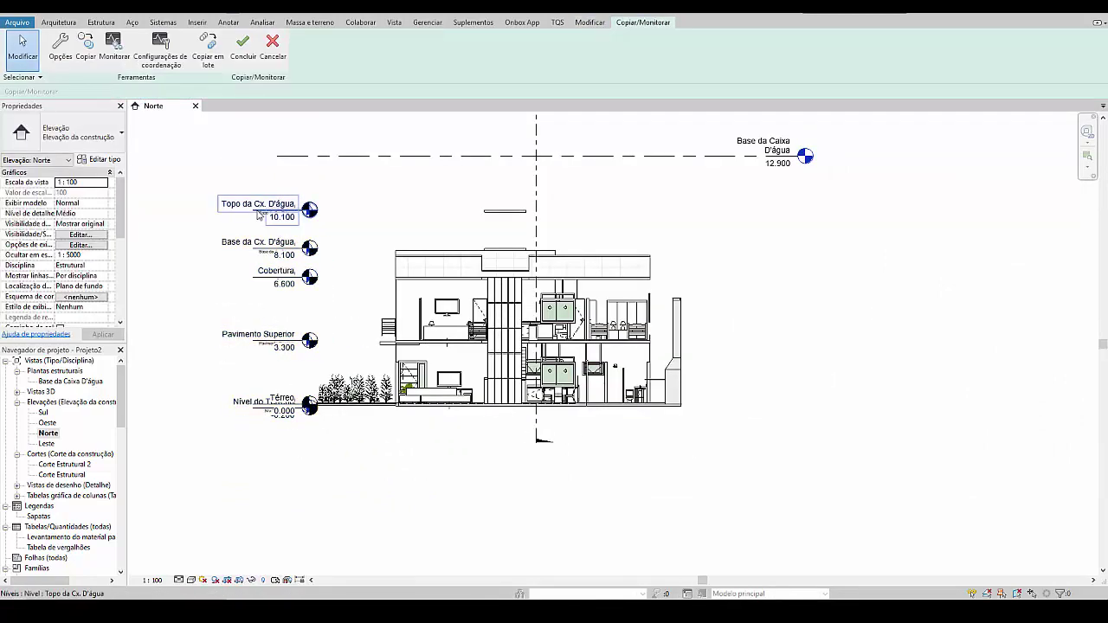
left_click(243, 45)
Step: Extend the copied levels across to the end of the Base da Caixa D'água level and shorten their other ends past the linked level heads
left_click(264, 216)
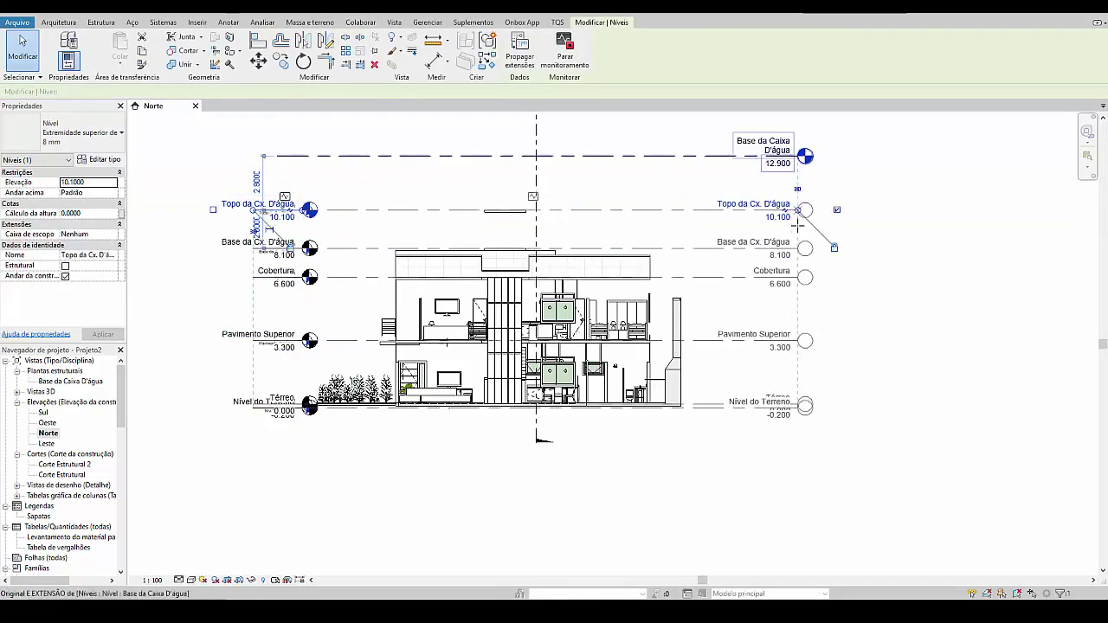
key("Escape")
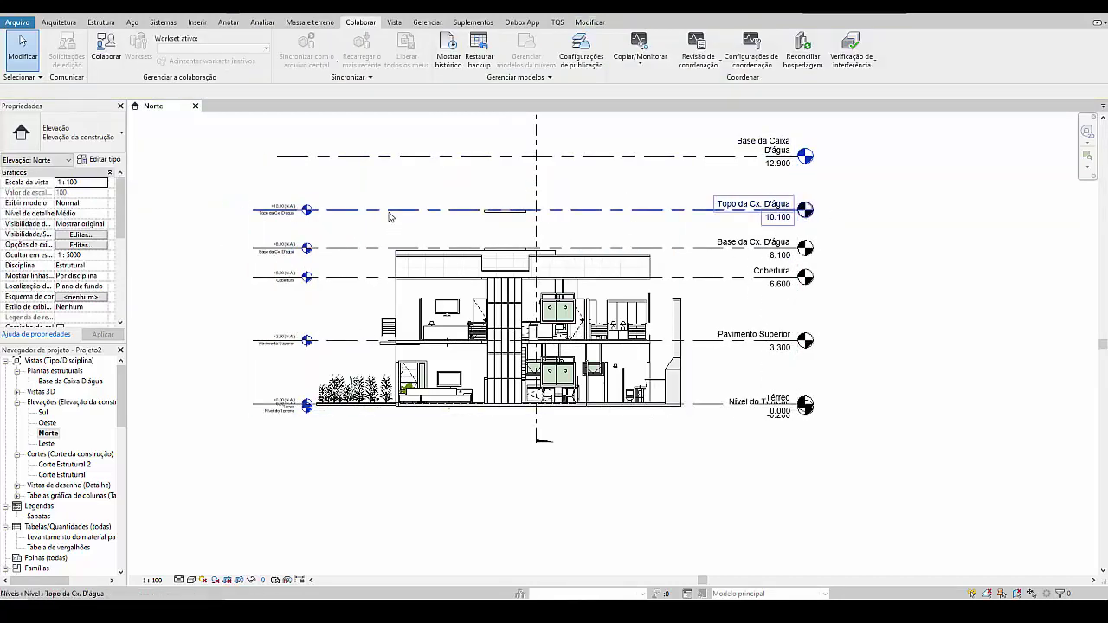
left_click(391, 211)
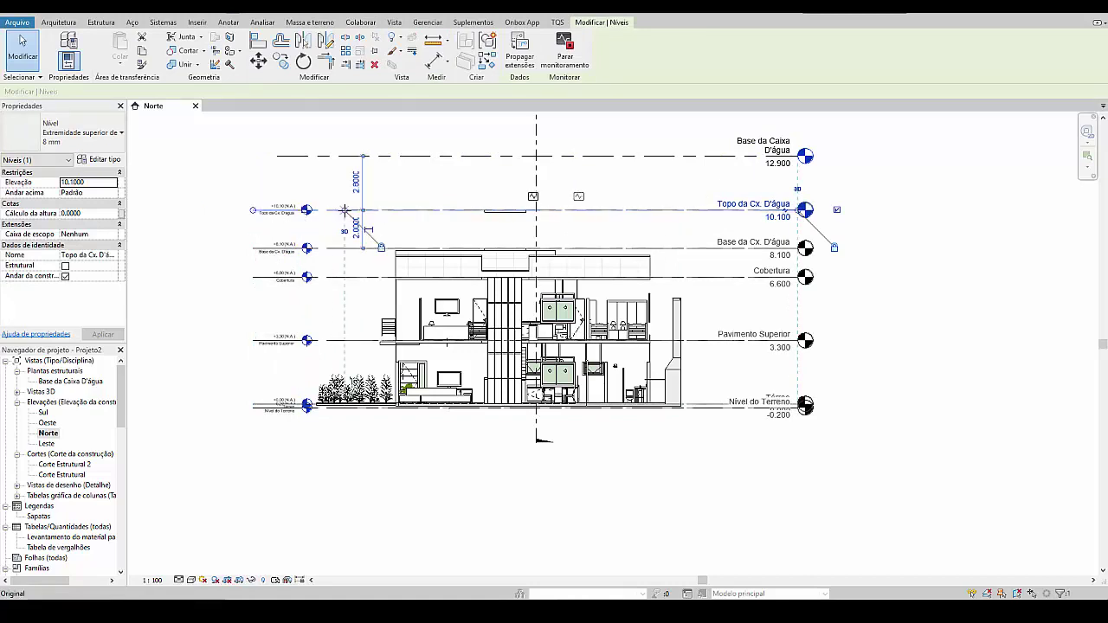
left_click(396, 441)
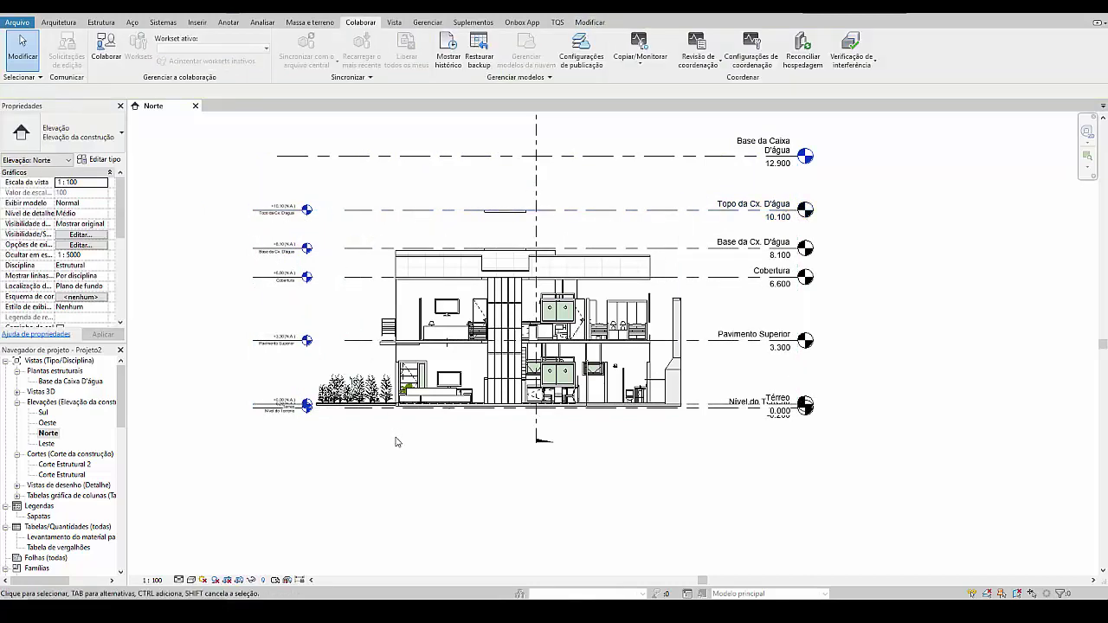
Step: Lower the original Base da Caixa D'água level to 8.100 so it coincides with the copied Base da Cx. D'água level
scroll(450, 268, "up", 3)
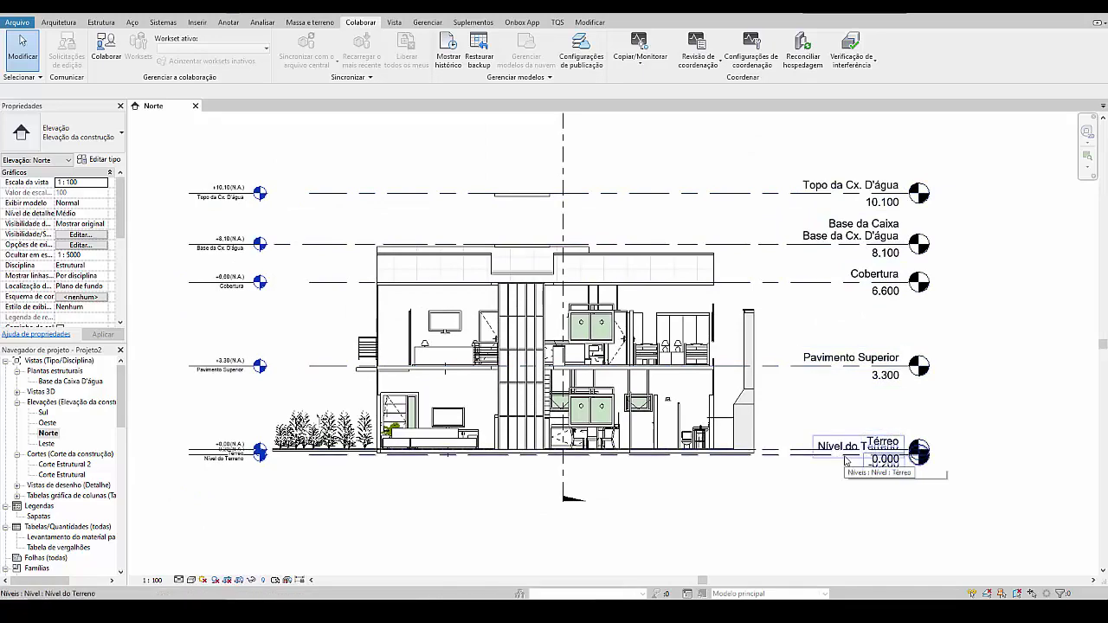
scroll(837, 382, "down", 3)
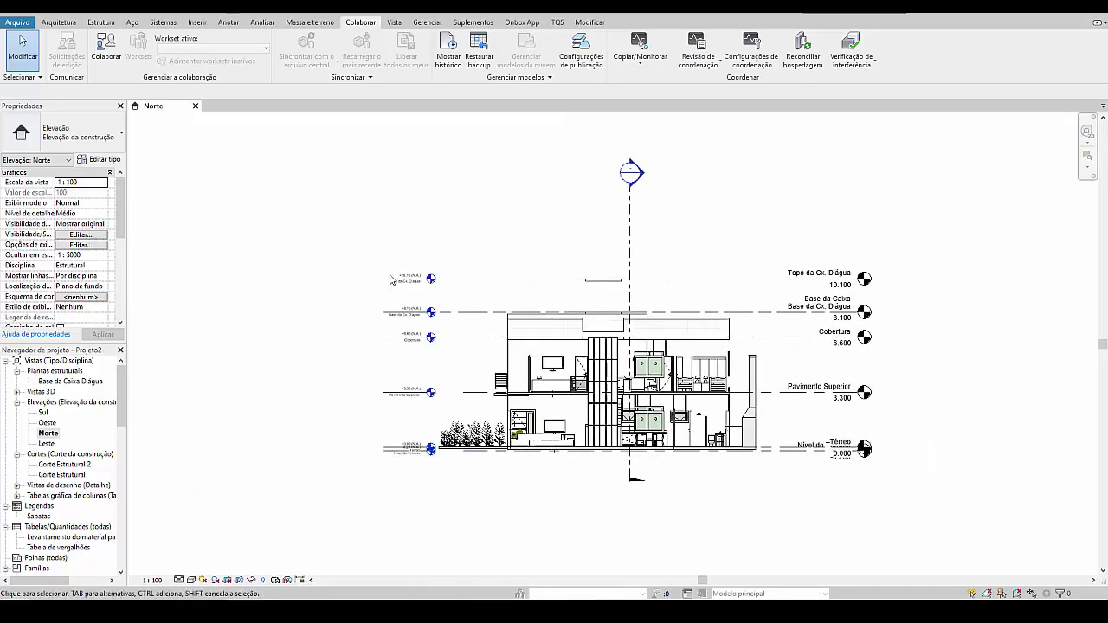
scroll(392, 280, "up", 3)
middle_click_drag(411, 312, 382, 258)
scroll(360, 392, "down", 2)
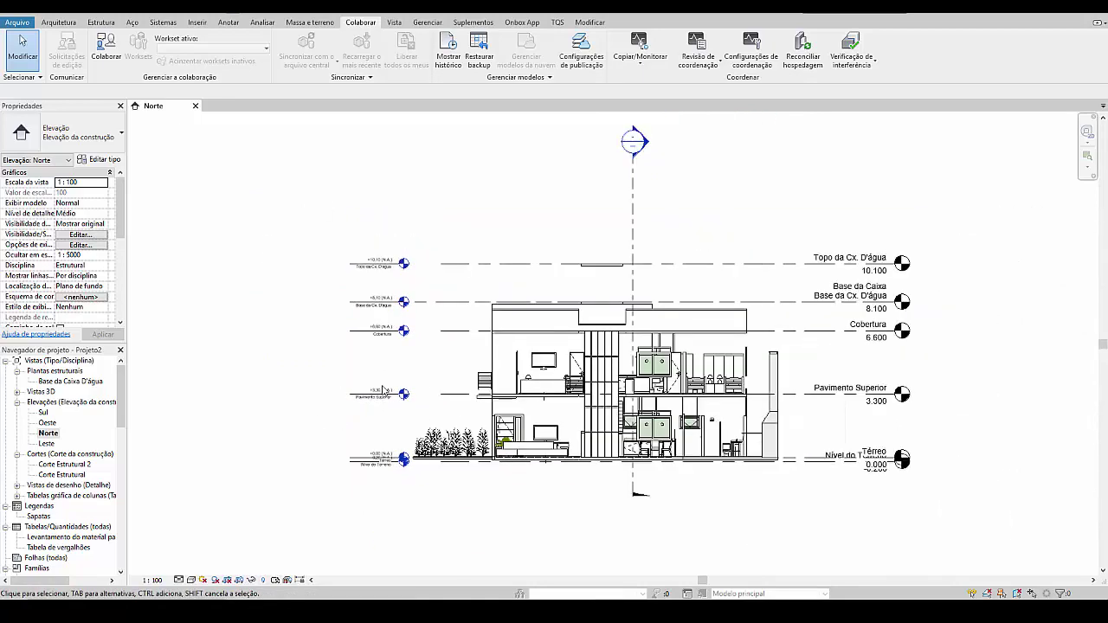
middle_click_drag(465, 376, 435, 378)
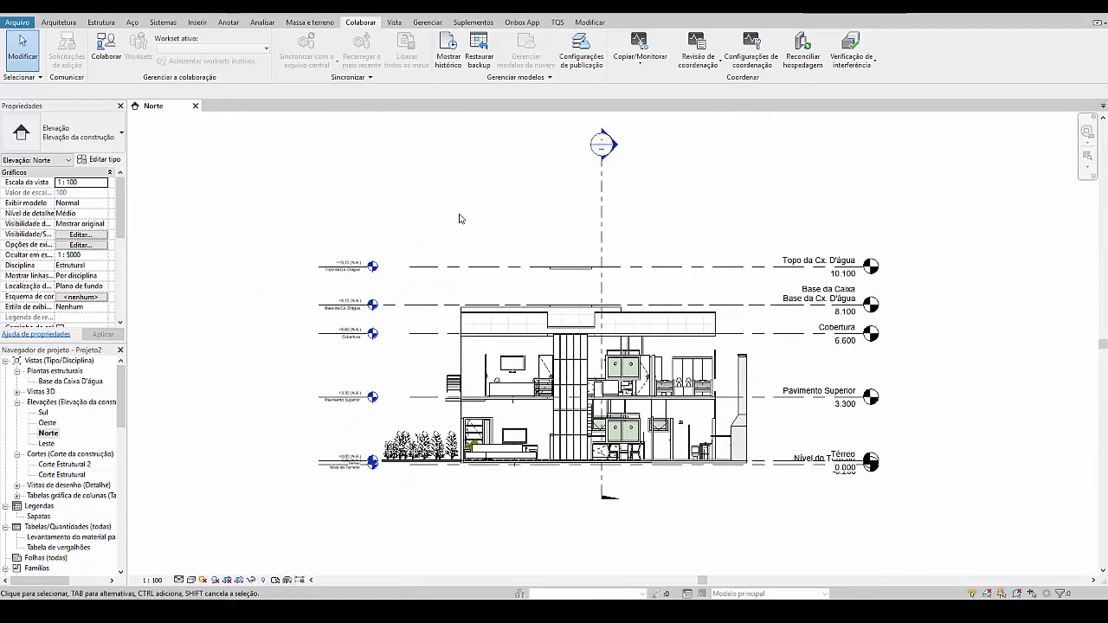
Step: Give the linked model BIMExperts_aula.rvt custom display settings in the Norte elevation, with its annotation categories set to Personalizado
key("v")
key("g")
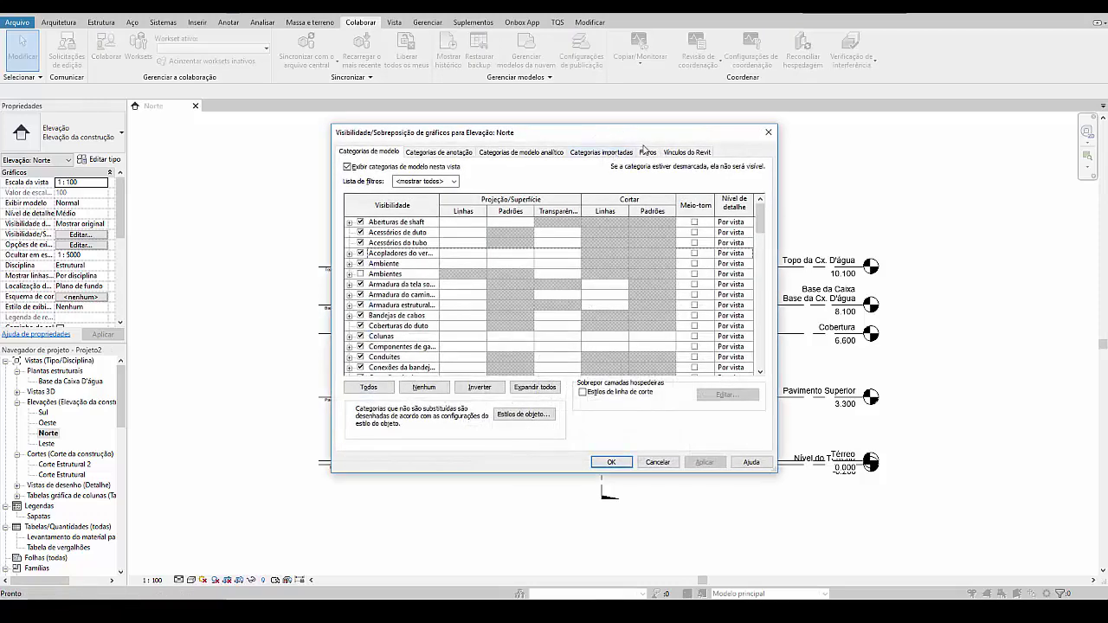
left_click(674, 153)
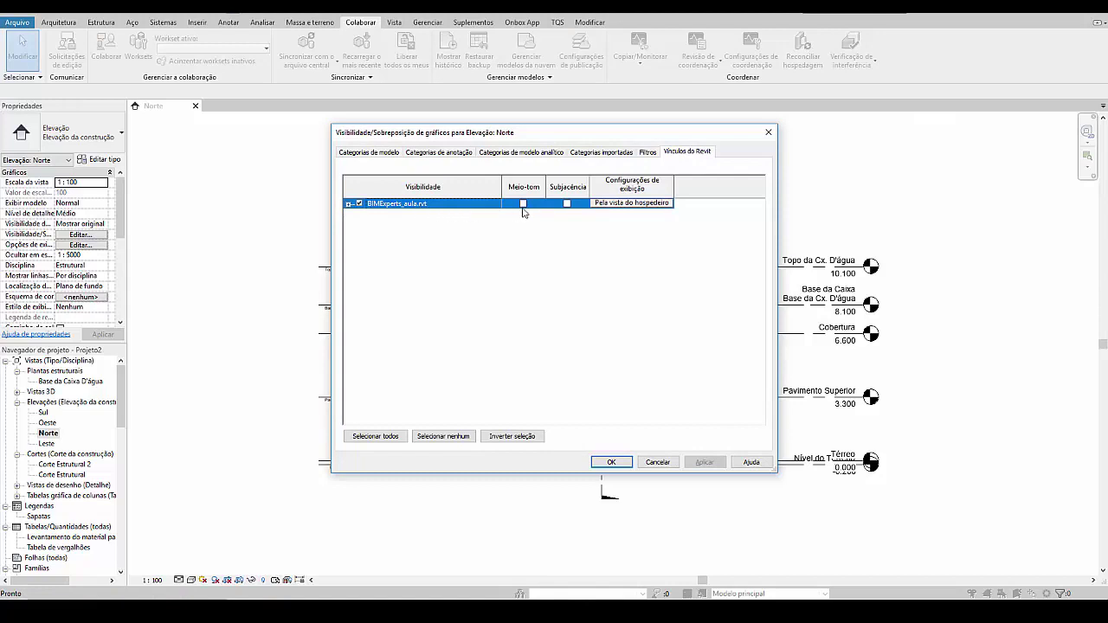
left_click(644, 204)
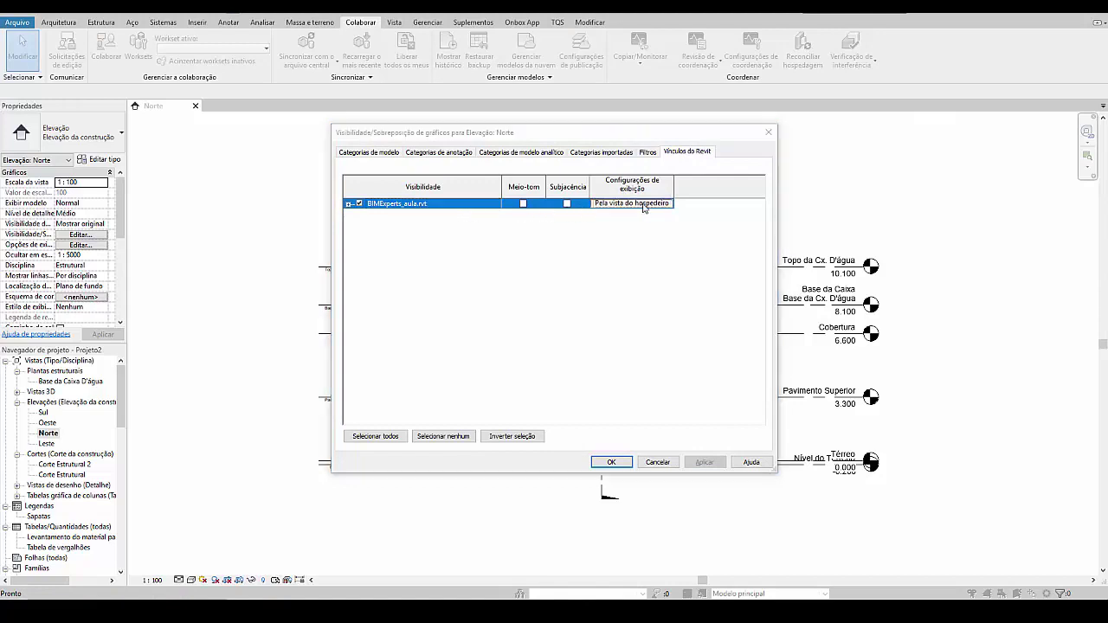
left_click(520, 177)
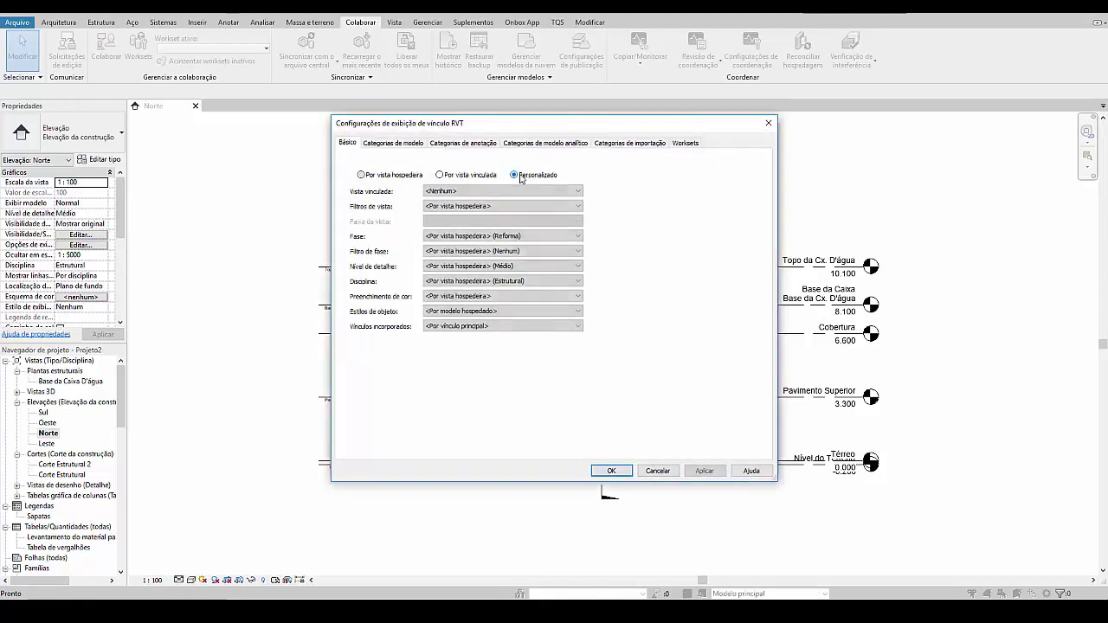
left_click(398, 143)
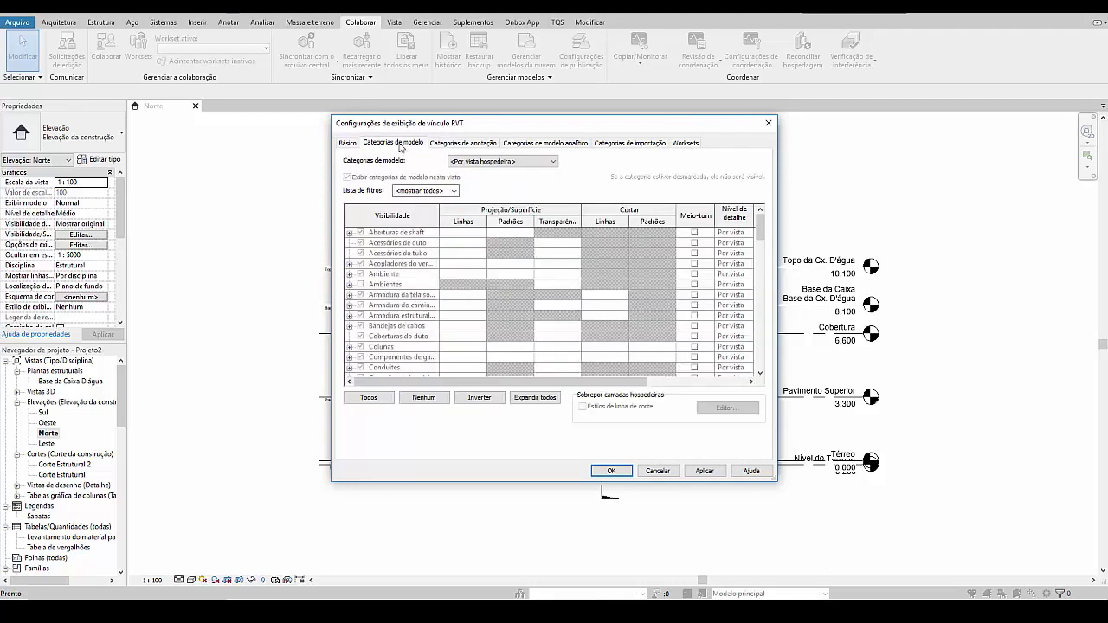
left_click(466, 144)
left_click(472, 163)
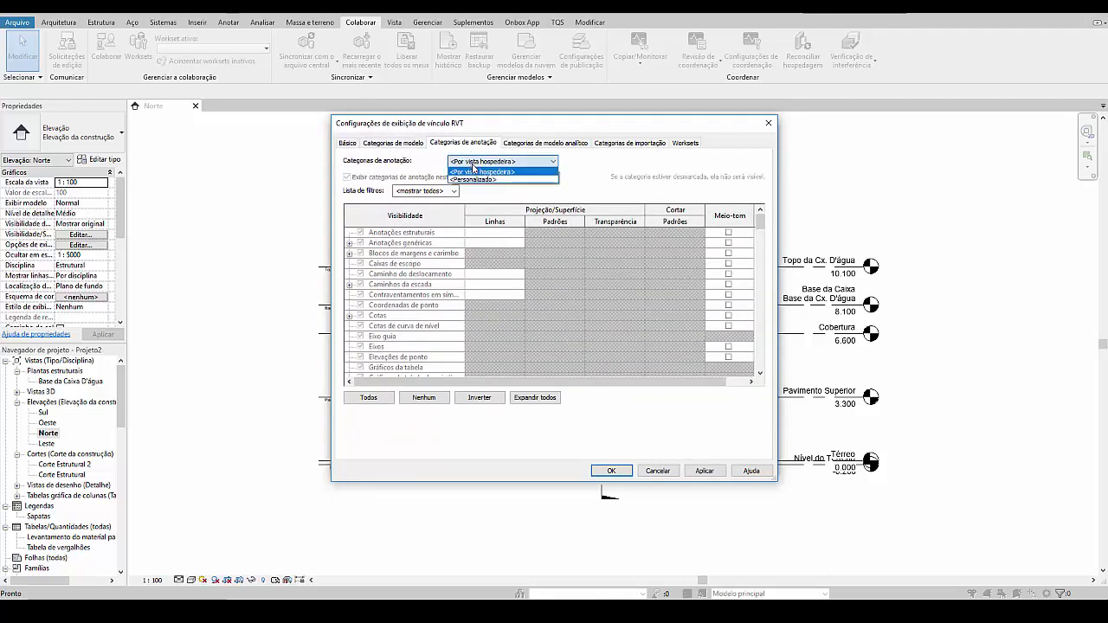
left_click(476, 179)
Step: Turn off the Níveis annotation category for the linked model and apply the visibility settings to the Norte elevation
left_click(400, 254)
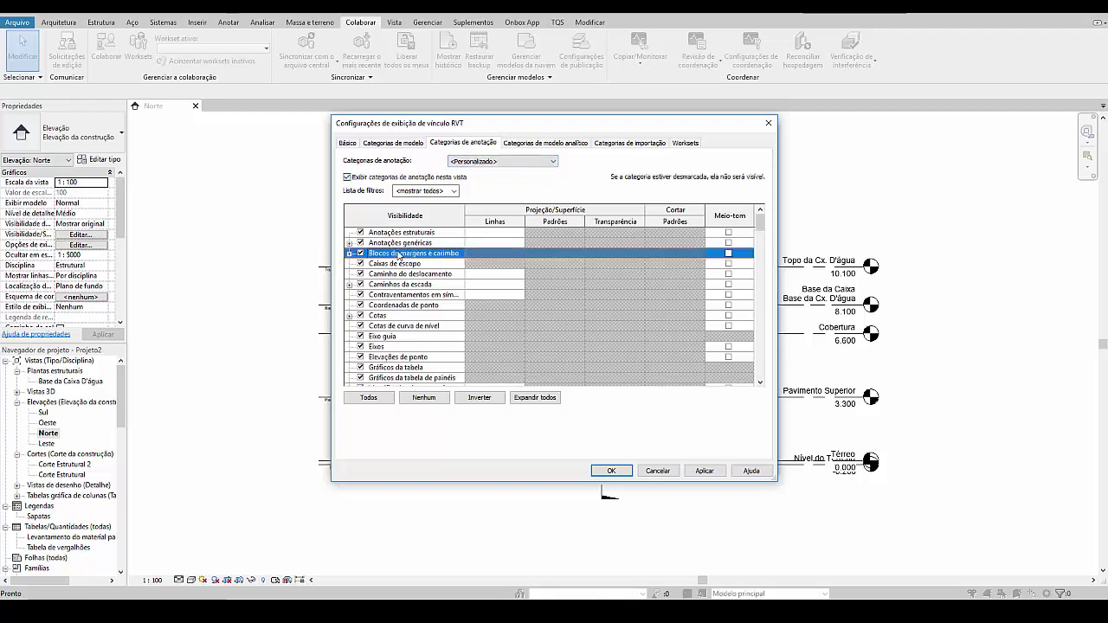
key("Down")
key("Down")
key("Down")
key("Down")
key("Down")
key("Down")
key("Down")
key("Down")
key("Down")
key("Down")
key("Down")
key("Down")
key("Down")
key("Down")
key("Down")
key("Down")
key("Down")
key("Down")
key("Down")
key("Down")
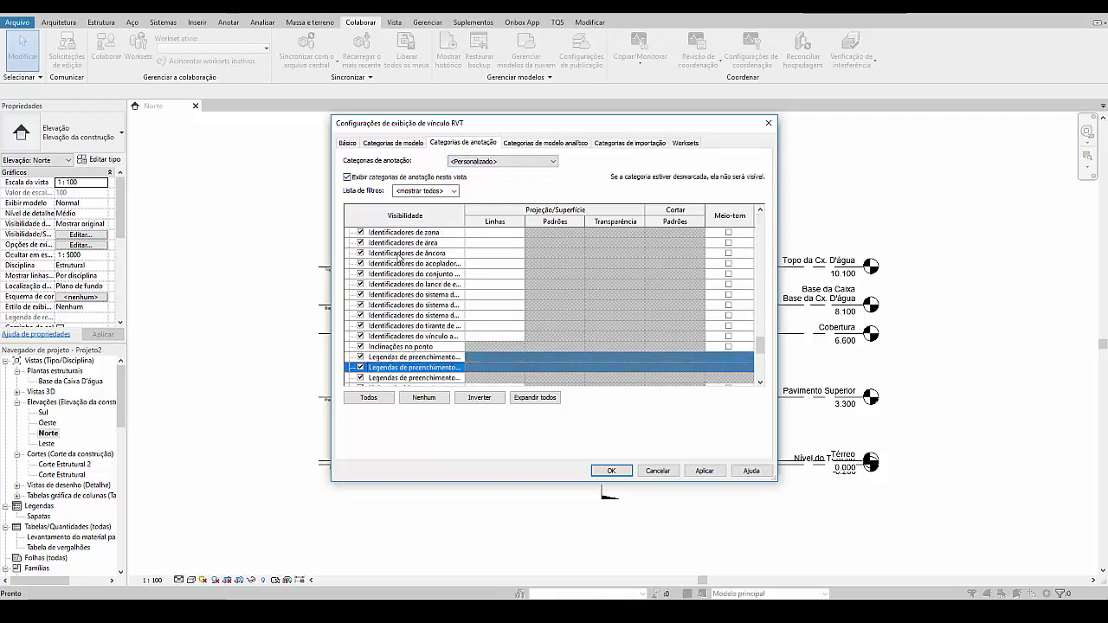
scroll(398, 359, "down", 1)
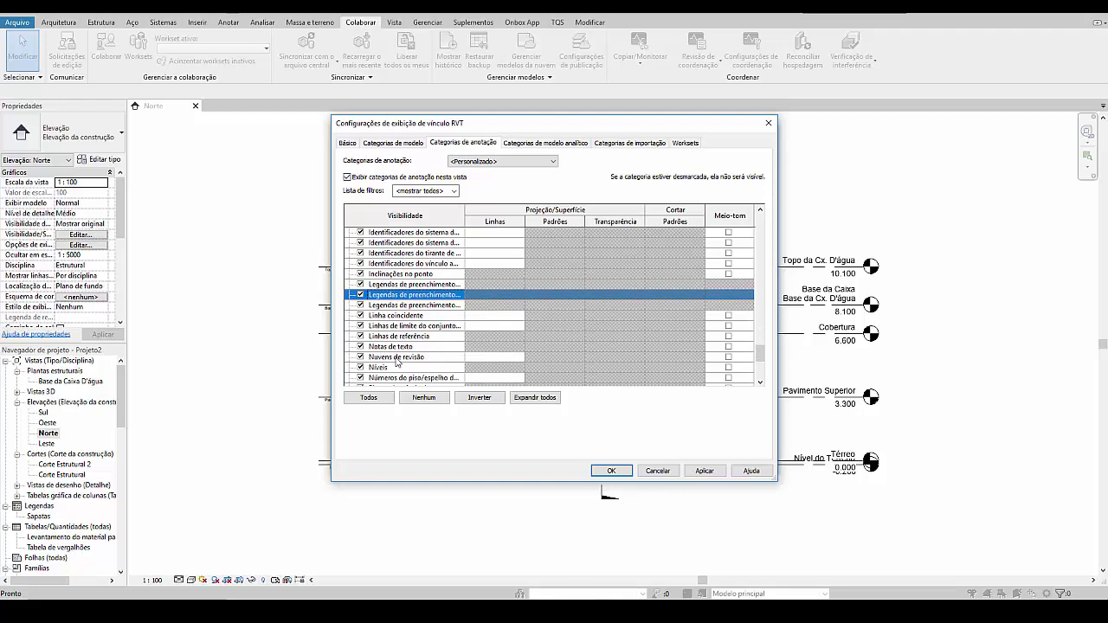
key("Down")
key("Down")
key("Down")
key("Down")
key("Down")
scroll(397, 359, "down", 1)
left_click(379, 348)
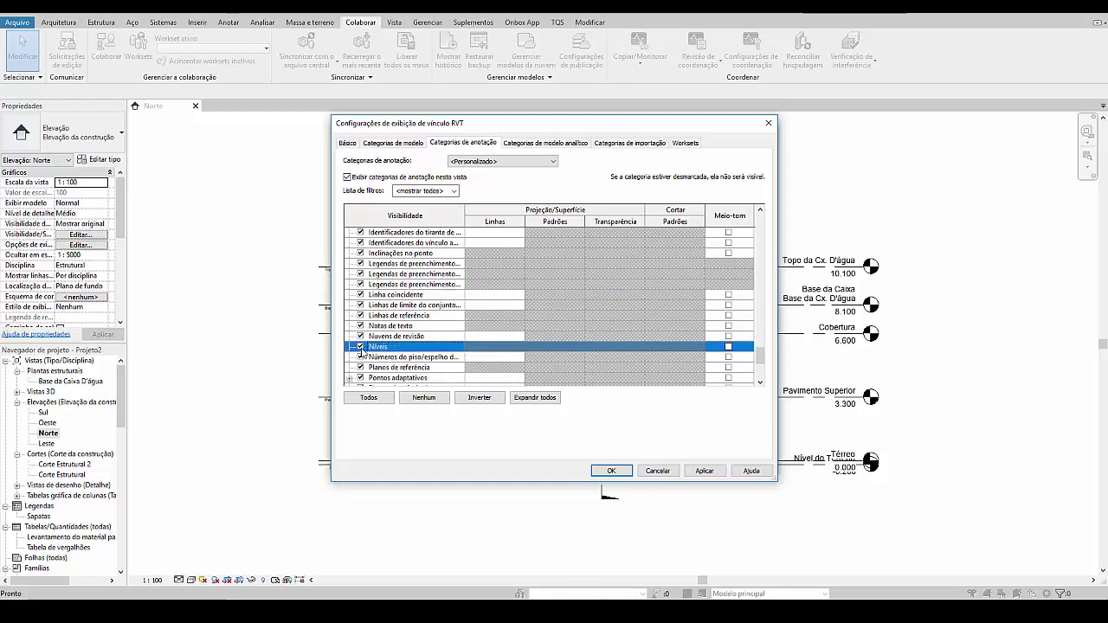
left_click_drag(558, 124, 693, 123)
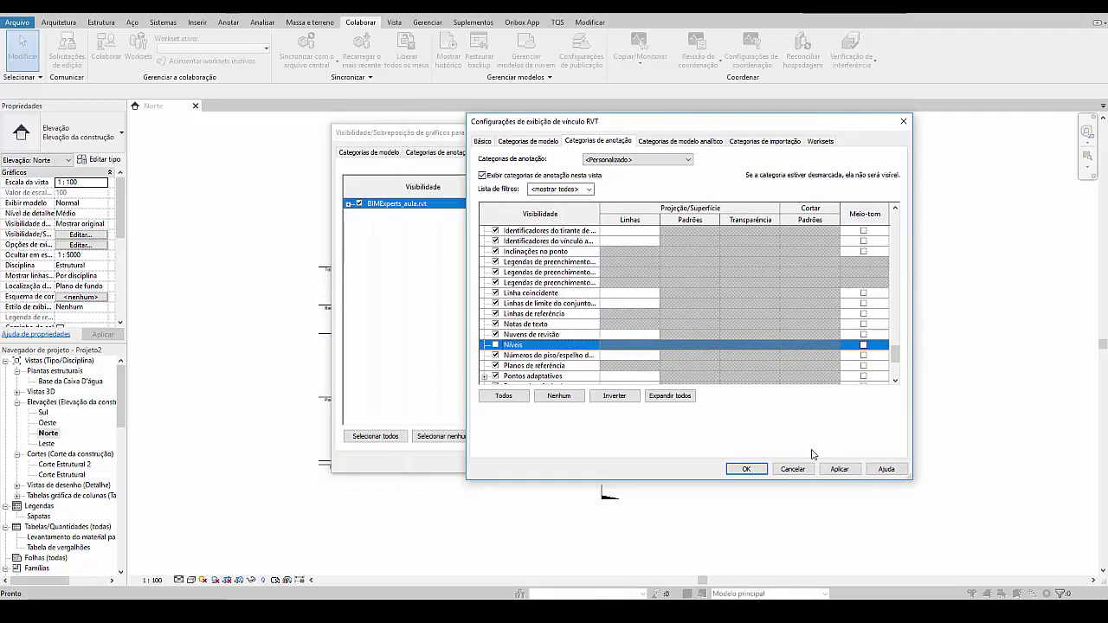
left_click(839, 468)
left_click(746, 469)
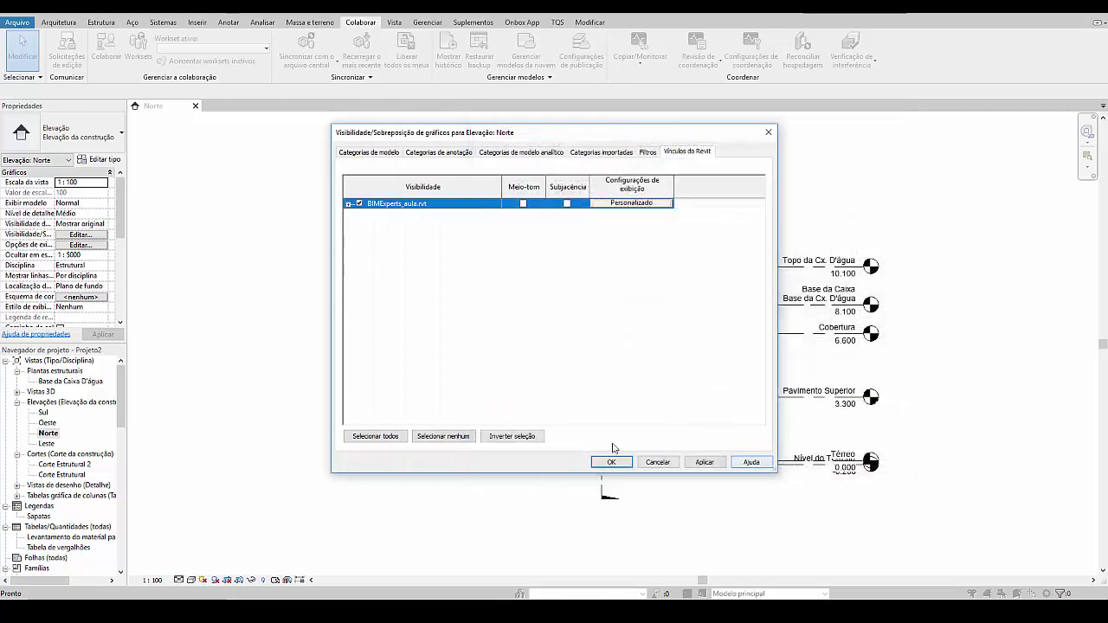
left_click(607, 463)
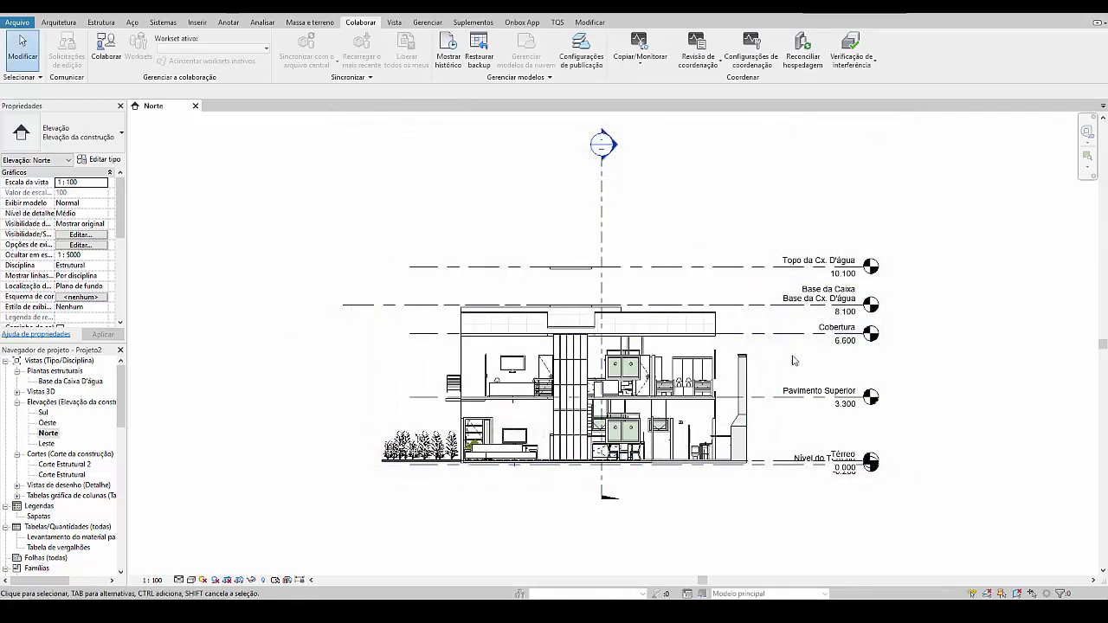
Step: Start saving the project and choose the 004_Modelagem estrutural em Revit Structure folder inside 002_Semana BIM-Experts as its location
scroll(795, 361, "up", 2)
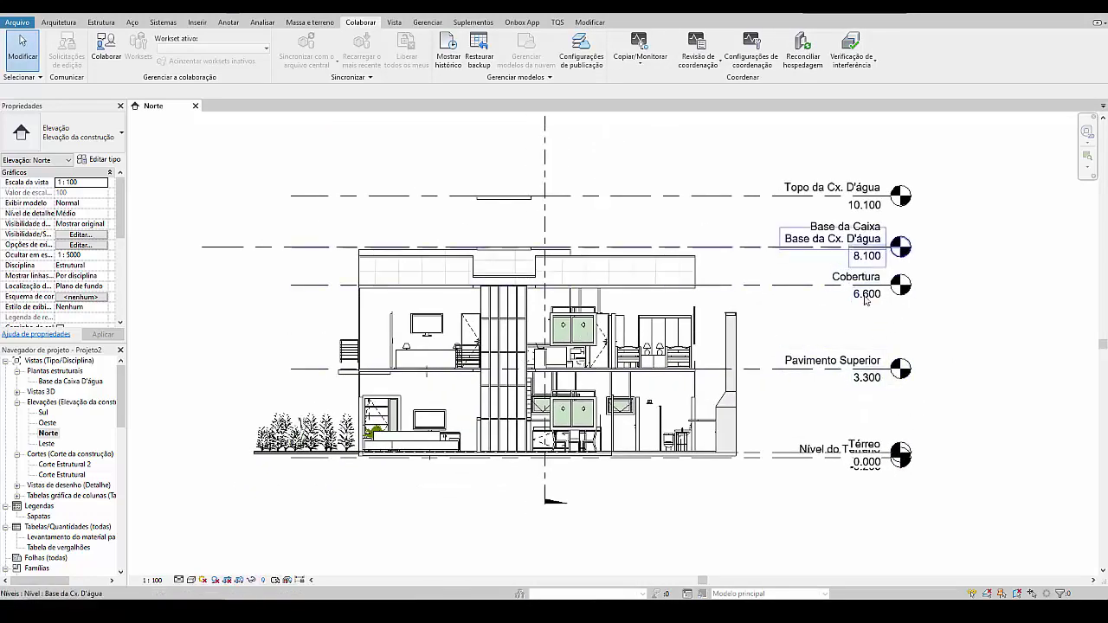
scroll(574, 234, "down", 1)
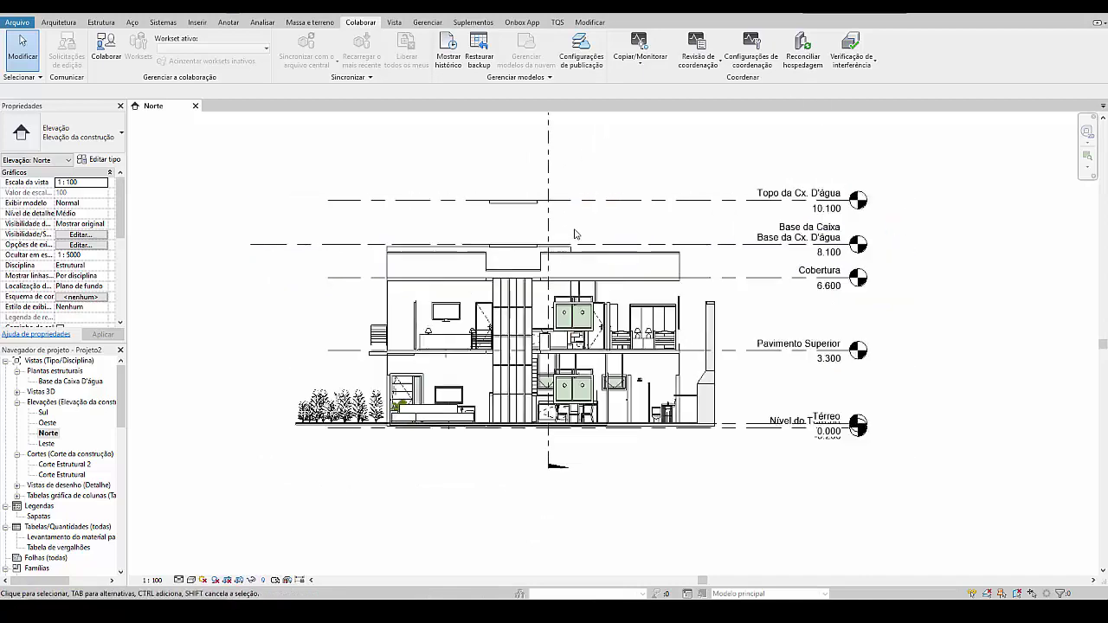
scroll(574, 234, "down", 1)
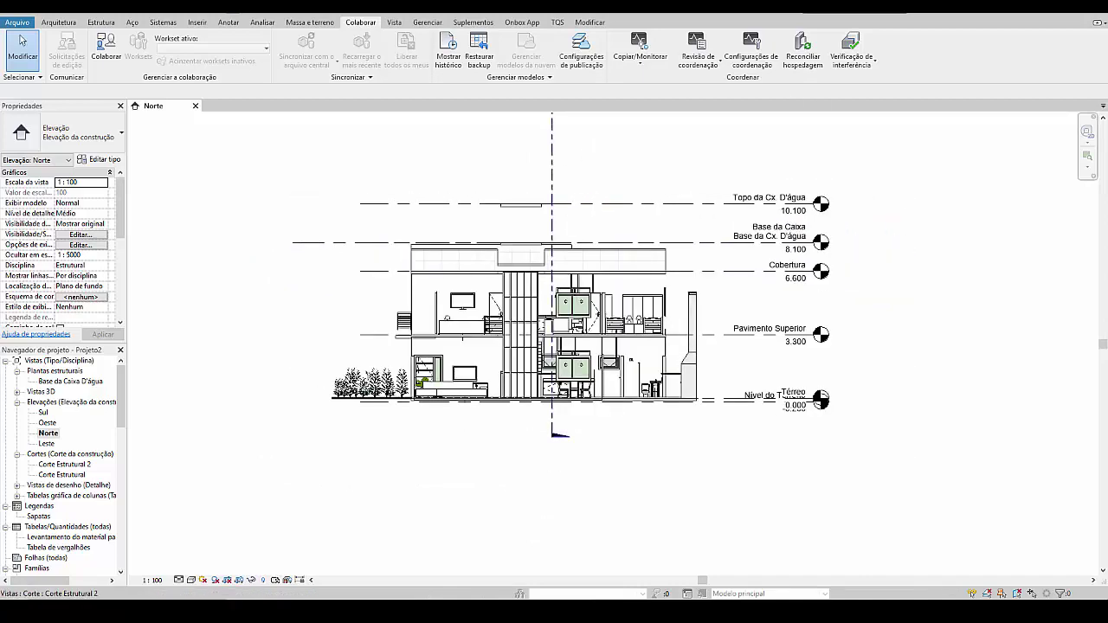
left_click(18, 21)
mouse_move(59, 166)
left_click(121, 157)
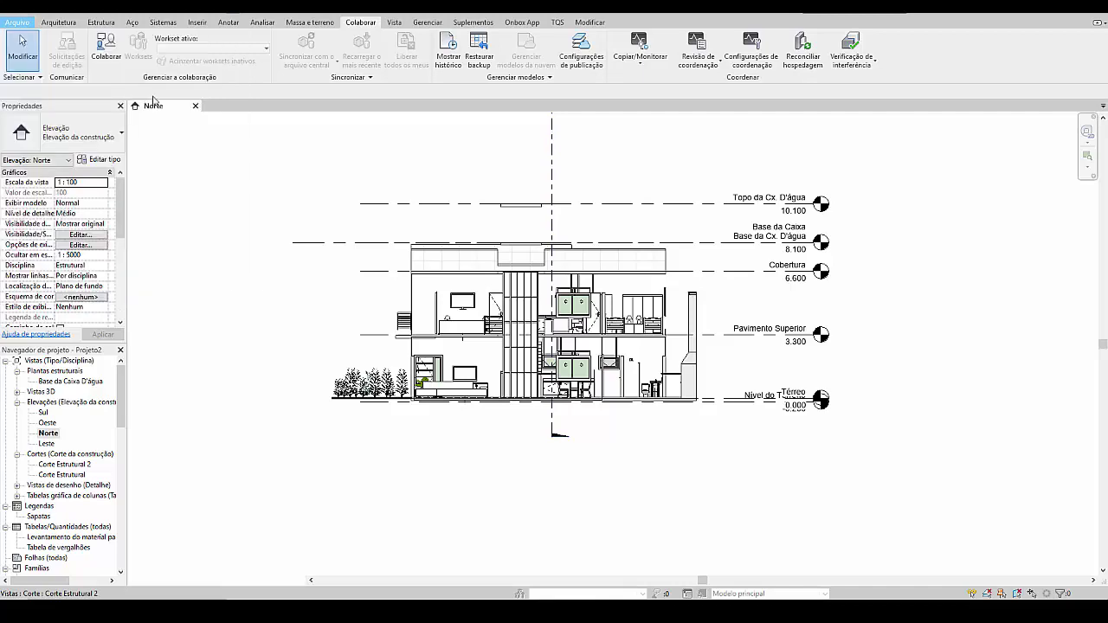
left_click(531, 187)
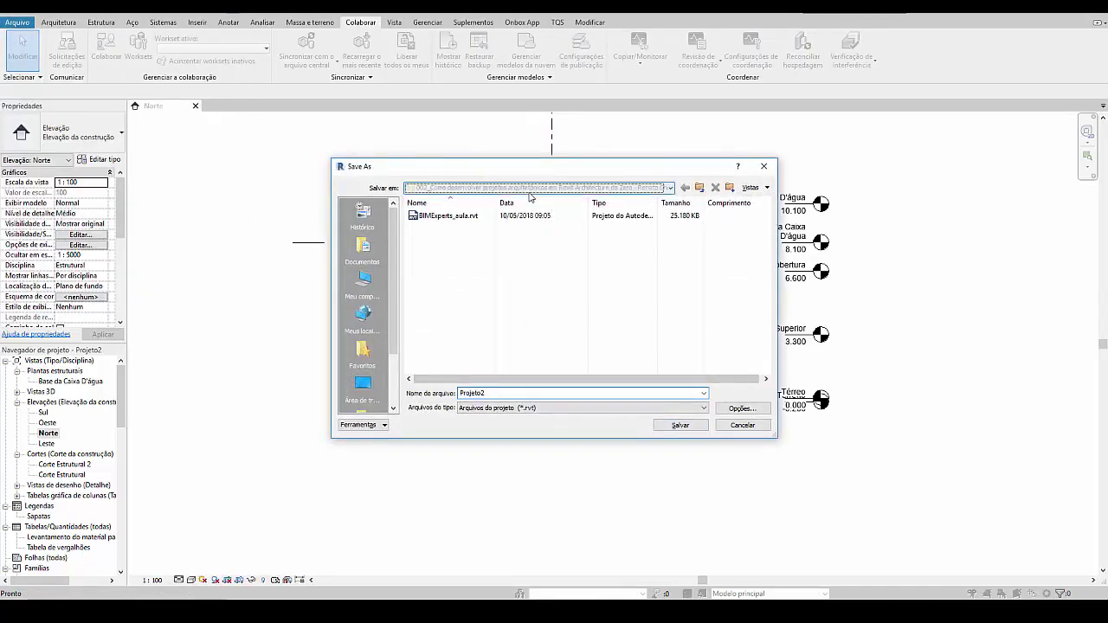
left_click(514, 286)
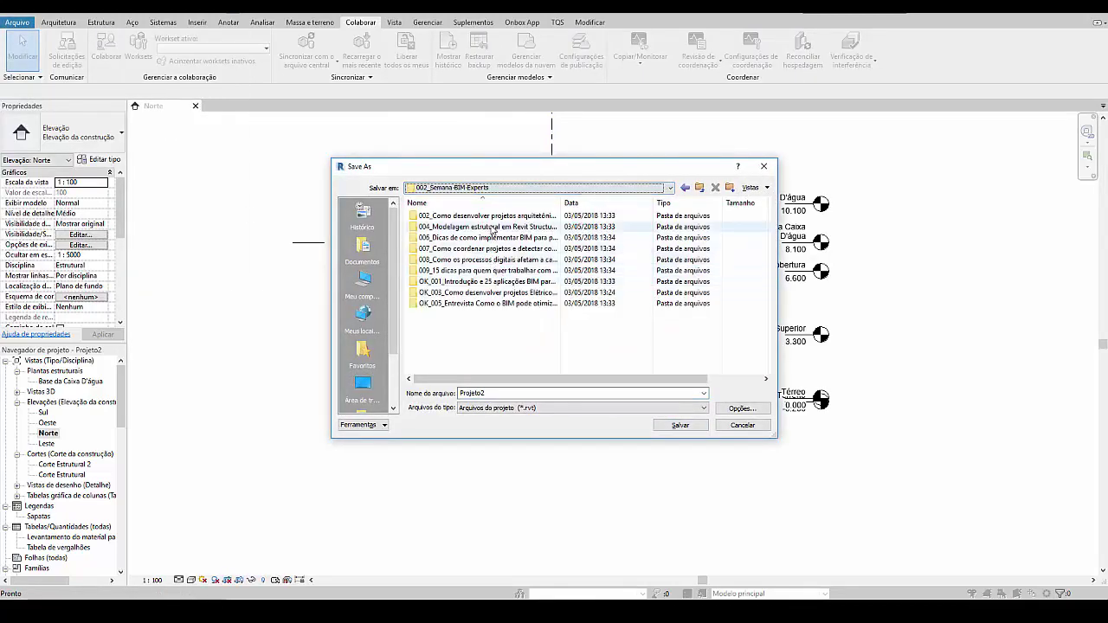
double_click(450, 225)
Step: Name the project file Modelagem_Estrutural_em_Revit and save it
type("Projet")
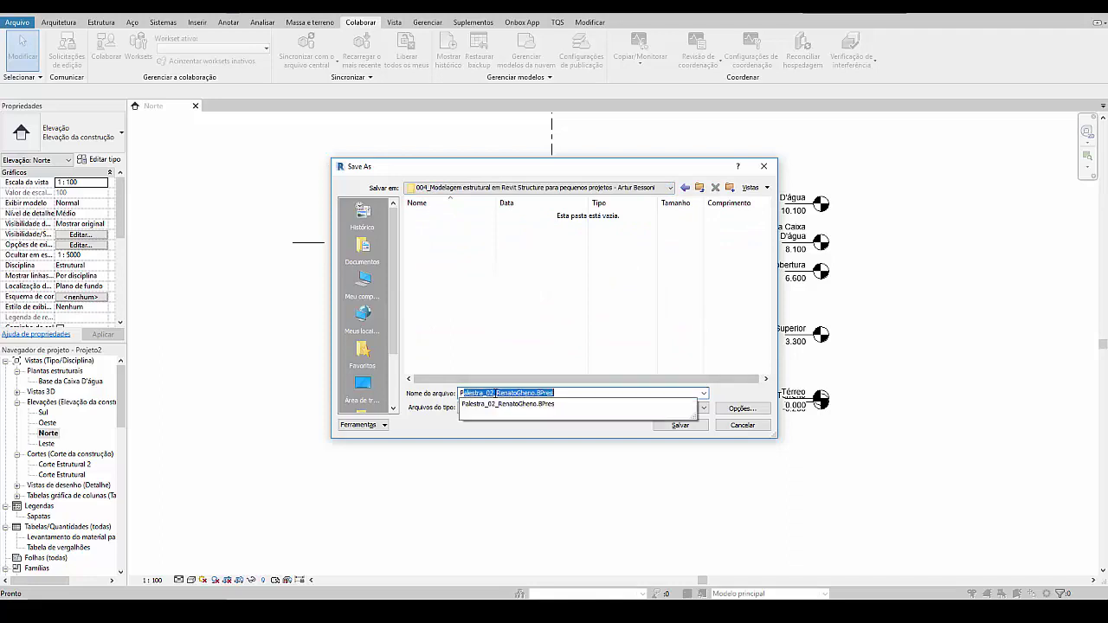
key("BackSpace")
key("BackSpace")
key("BackSpace")
key("BackSpace")
type("Modelagem_Estrutural_em_Re")
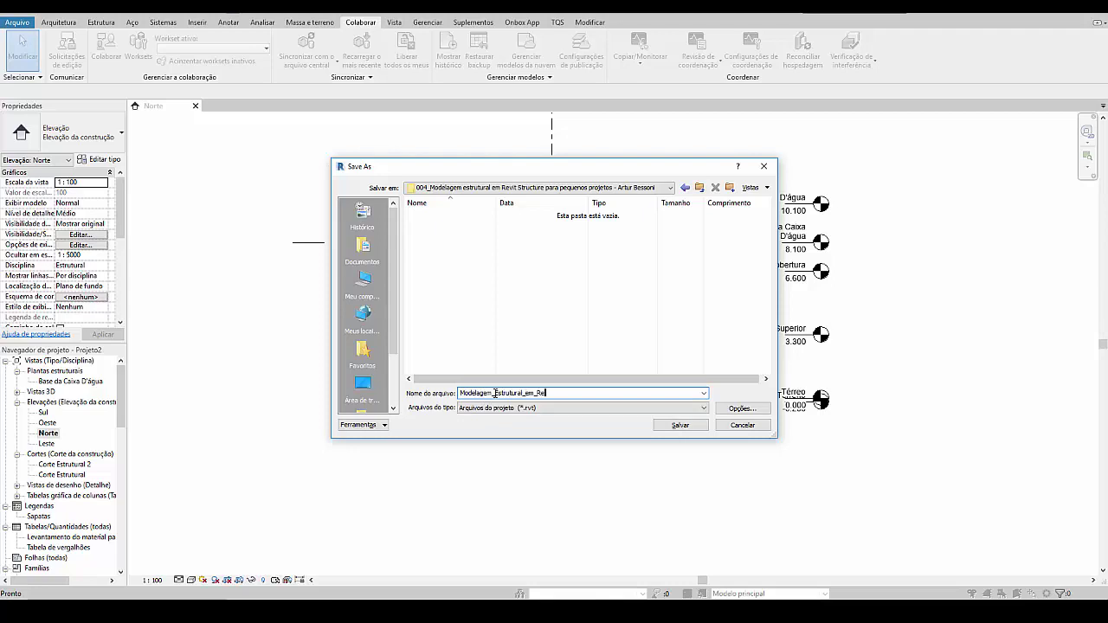
type("t")
key("Return")
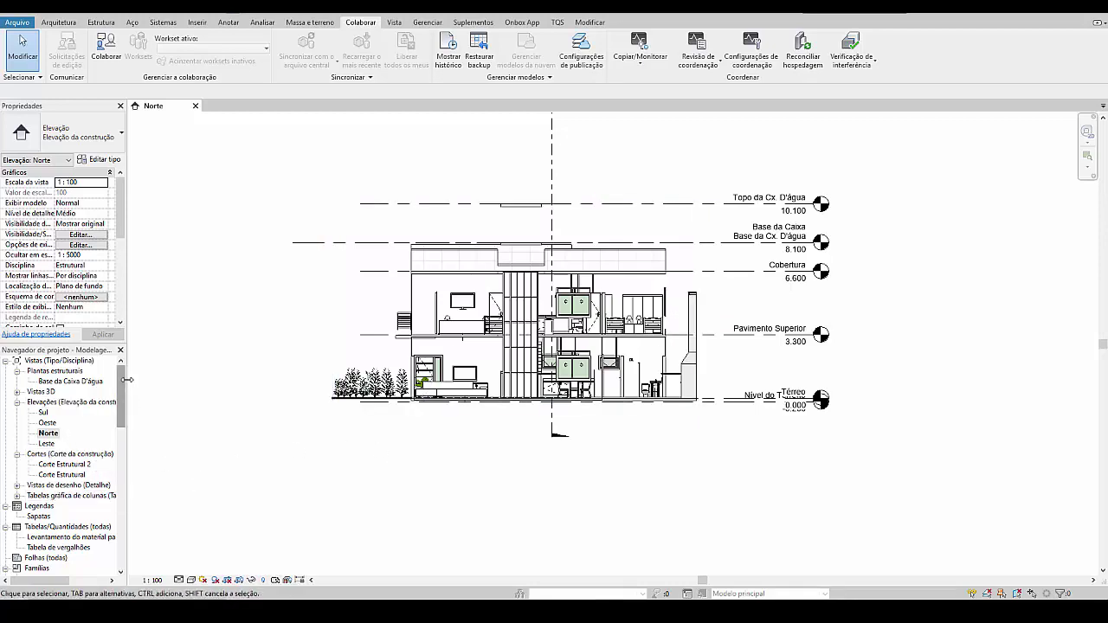
Step: Widen the project browser and create structural plan views for all six copied levels, from Térreo to Base da Cx. D'água
left_click_drag(127, 379, 183, 380)
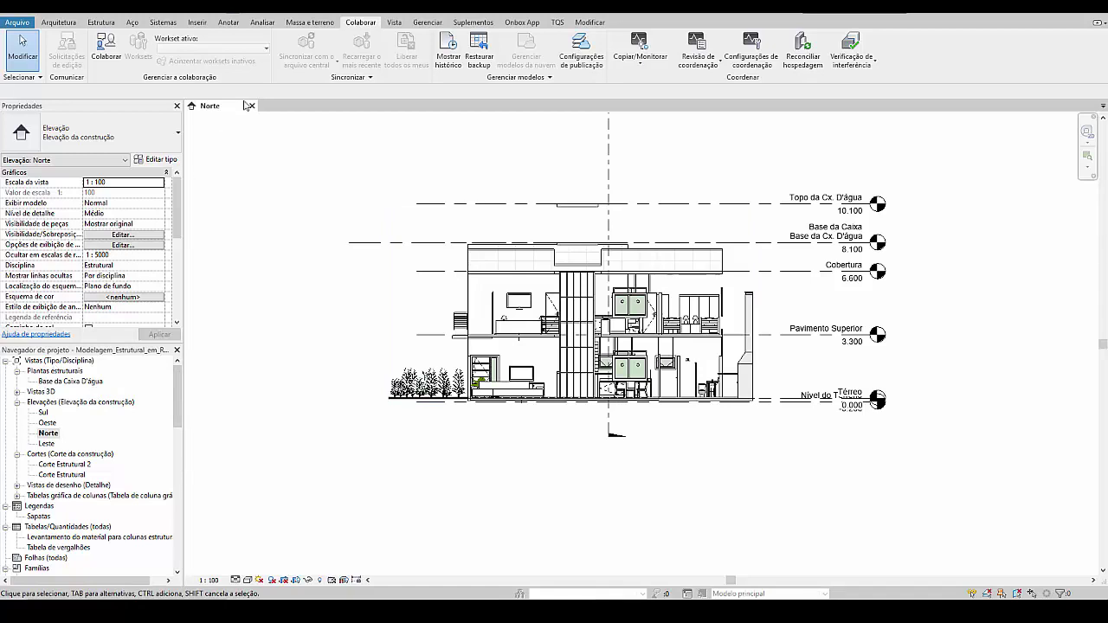
left_click(396, 23)
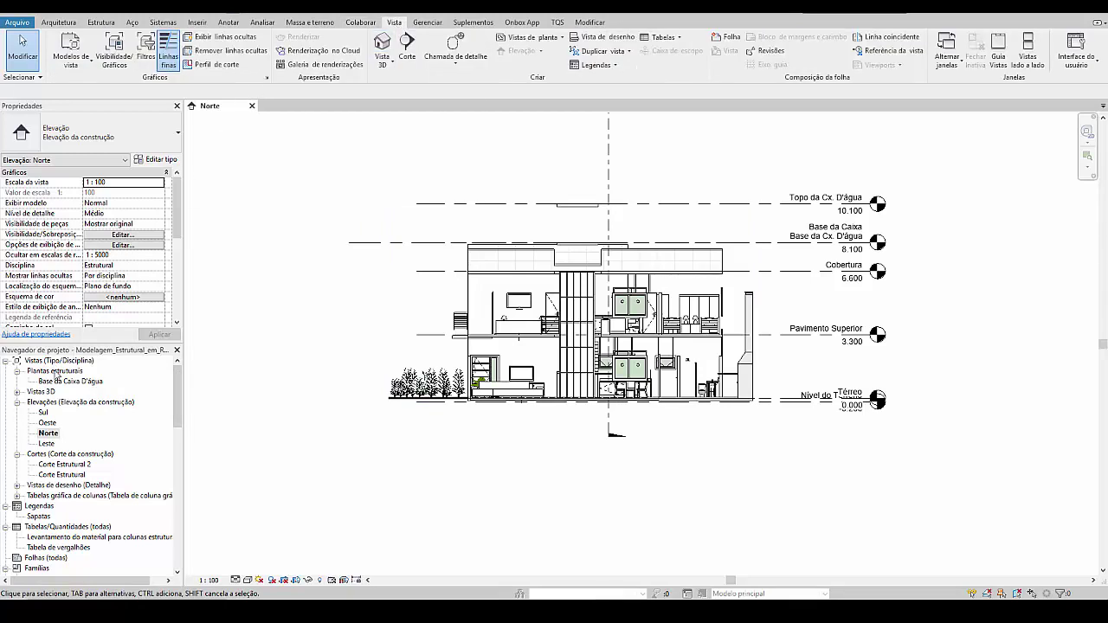
left_click(56, 381)
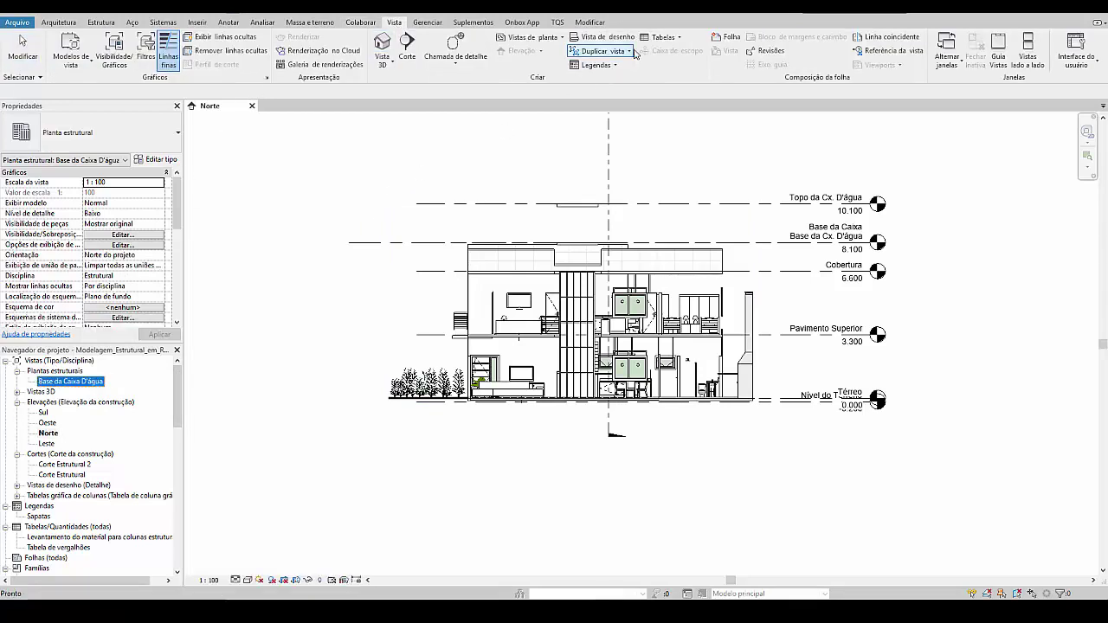
left_click(559, 43)
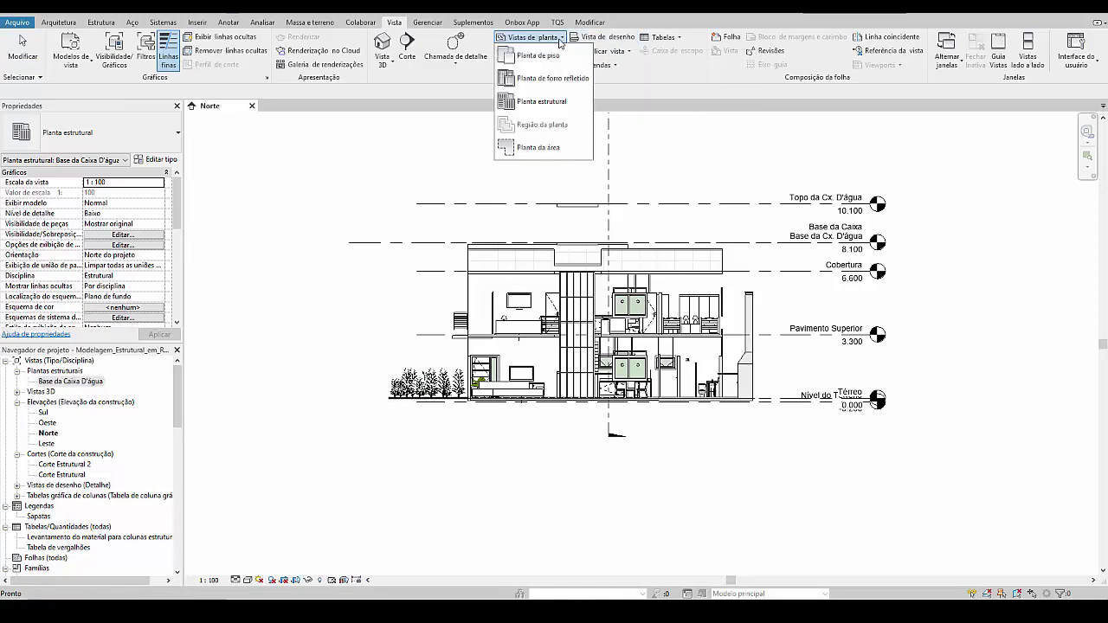
left_click(533, 109)
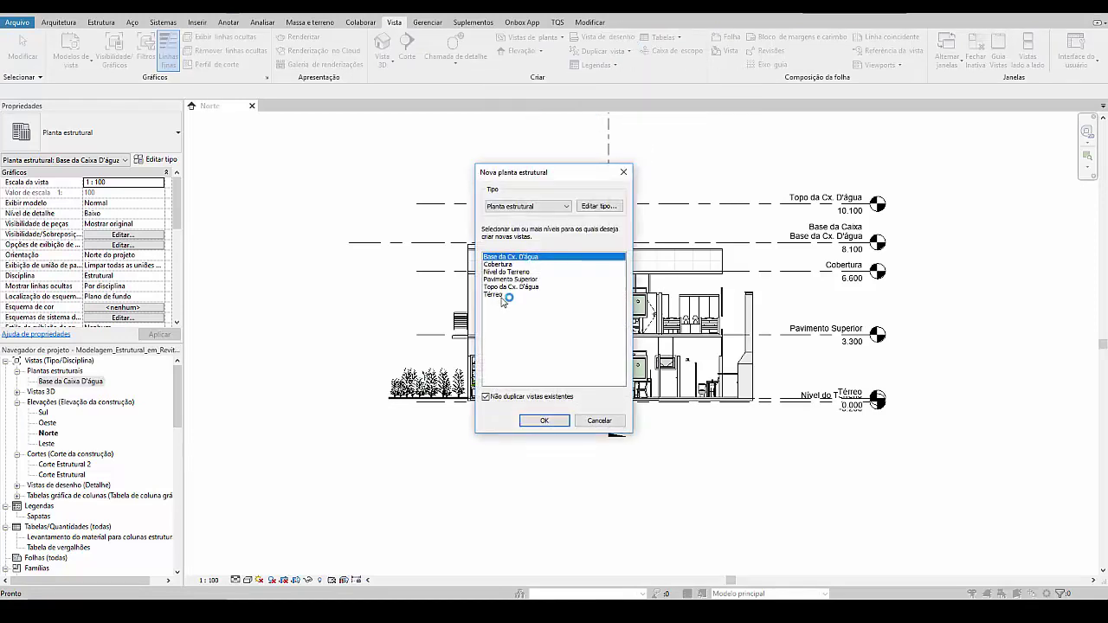
left_click(499, 295)
left_click(516, 258, "shift")
left_click(544, 421)
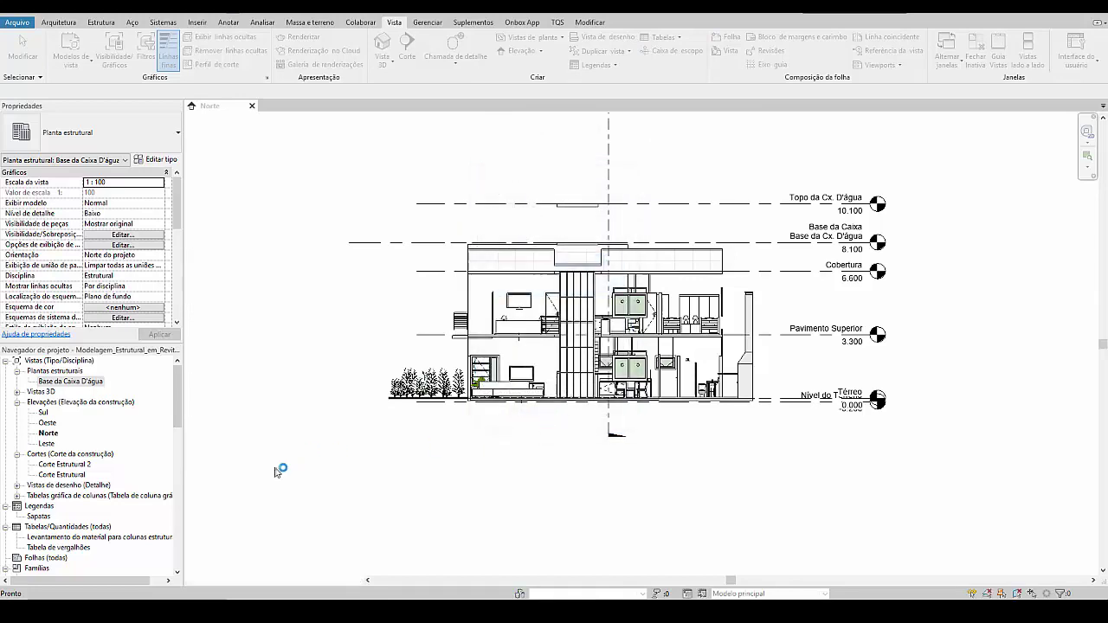
Step: Open the Térreo structural plan and examine the linked architectural model's floor layout
left_click(50, 435)
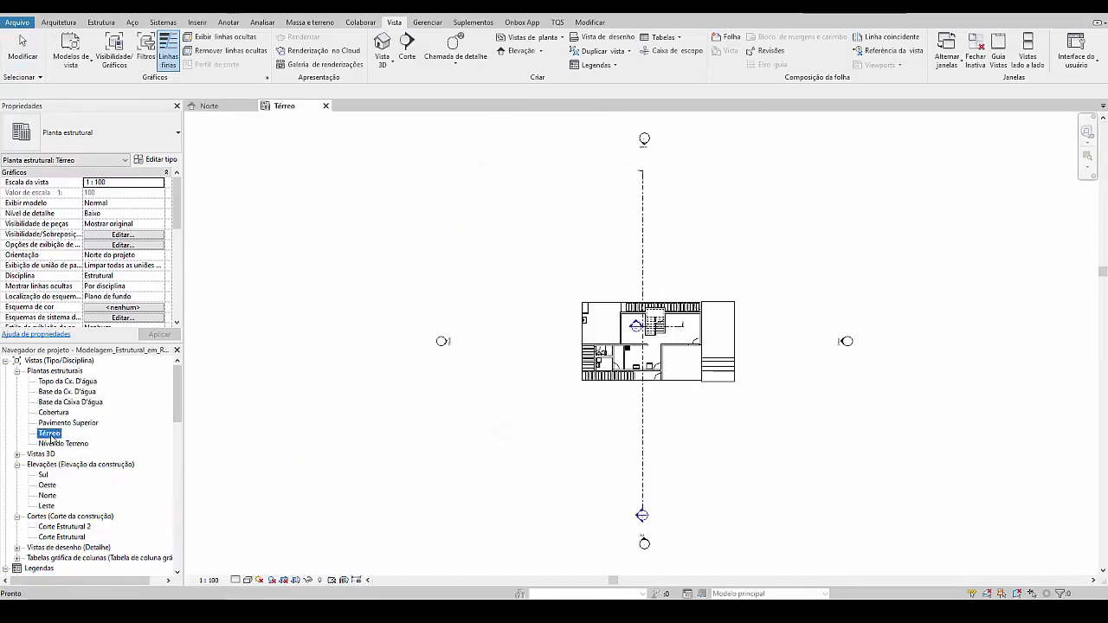
scroll(674, 353, "up", 4)
middle_click_drag(674, 353, 633, 395)
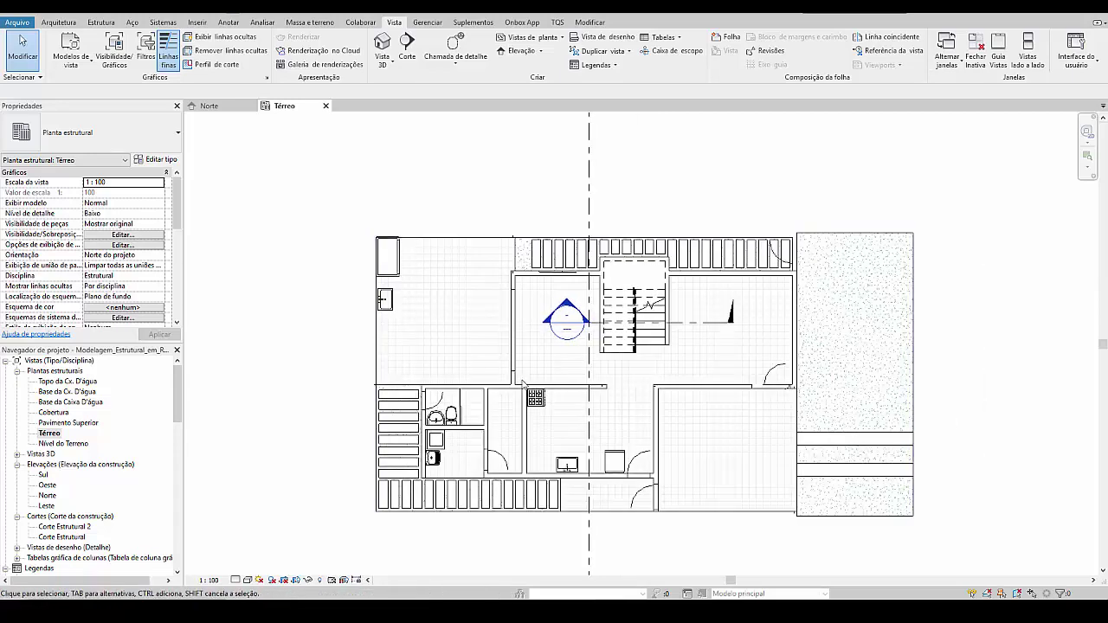
middle_click_drag(559, 409, 549, 391)
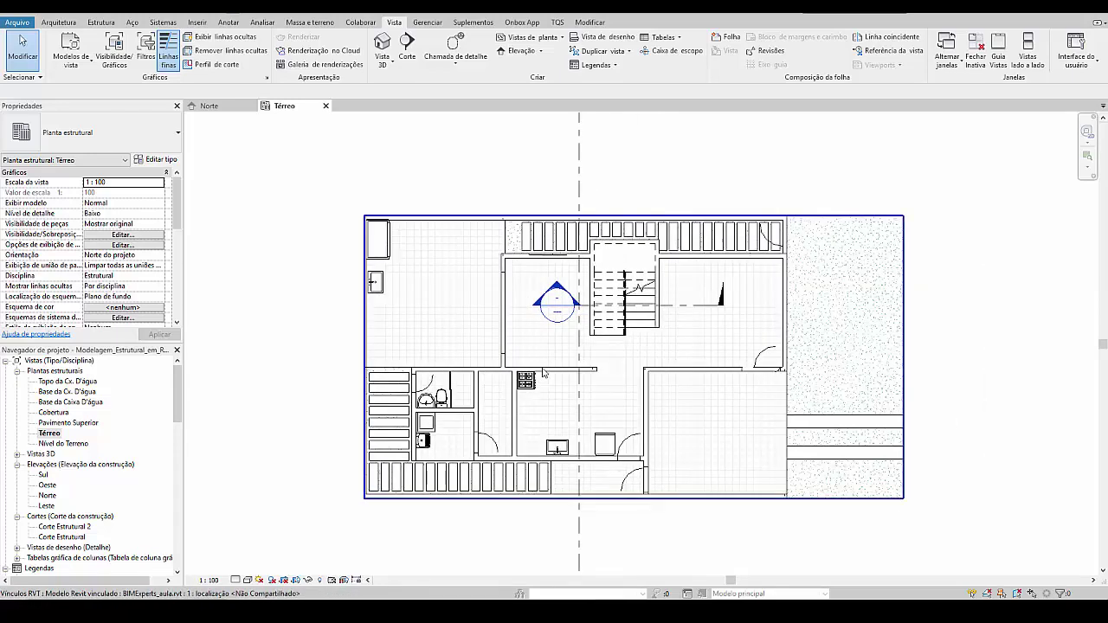
left_click(594, 370)
key("Escape")
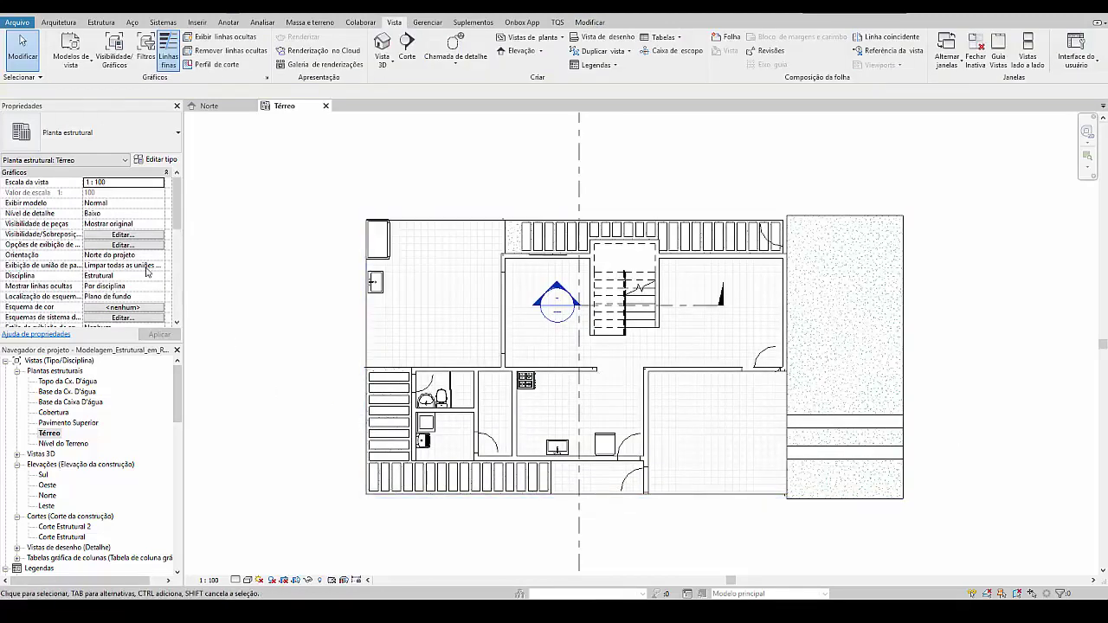
Step: Open the Topo da Cx. D'água and Base da Cx. D'água structural plans and bring up the latter's view range settings
double_click(57, 381)
double_click(61, 391)
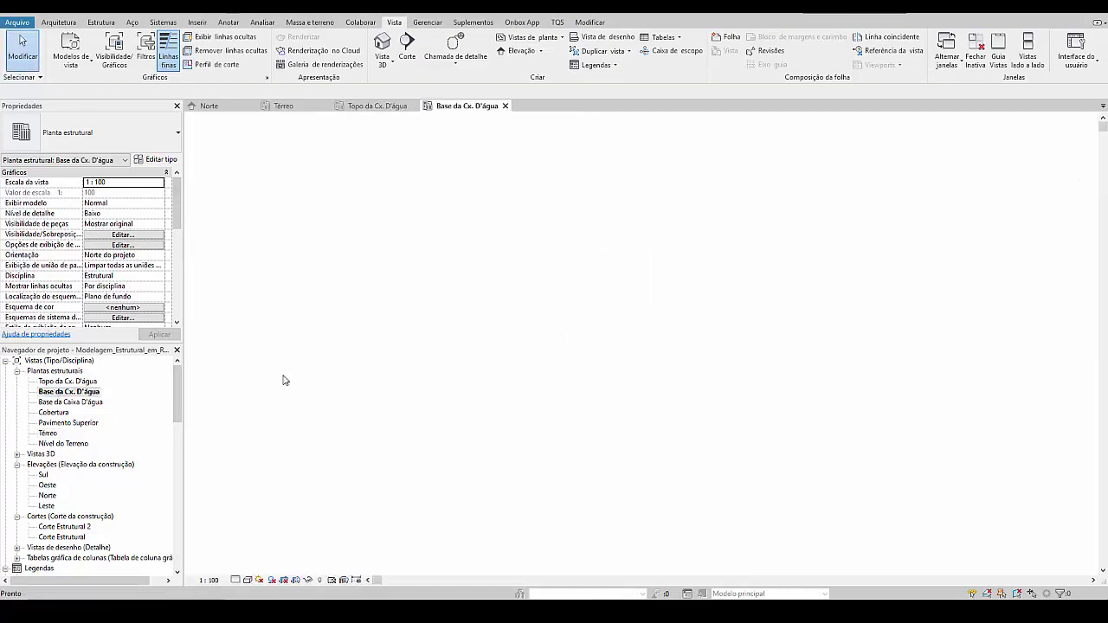
scroll(600, 304, "down", 3)
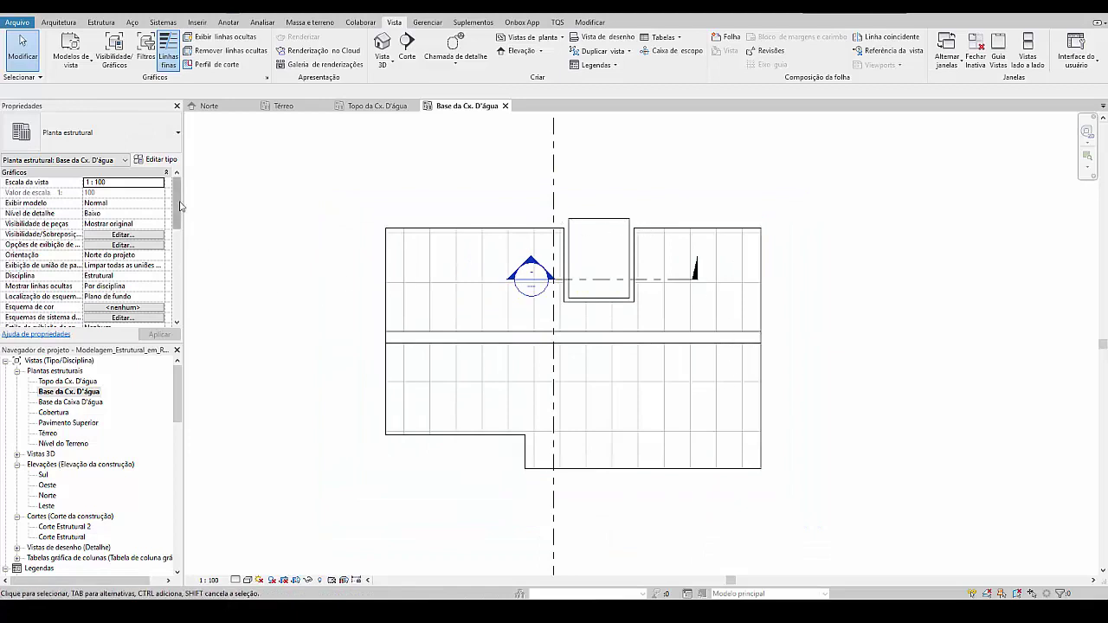
scroll(179, 208, "down", 5)
left_click(130, 256)
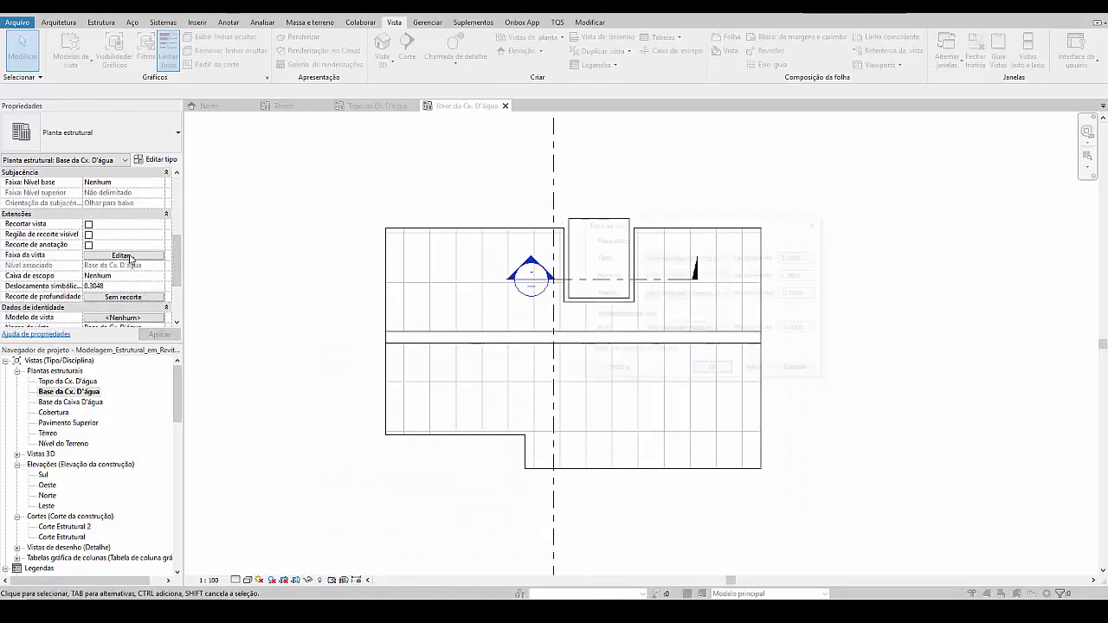
left_click_drag(728, 233, 341, 156)
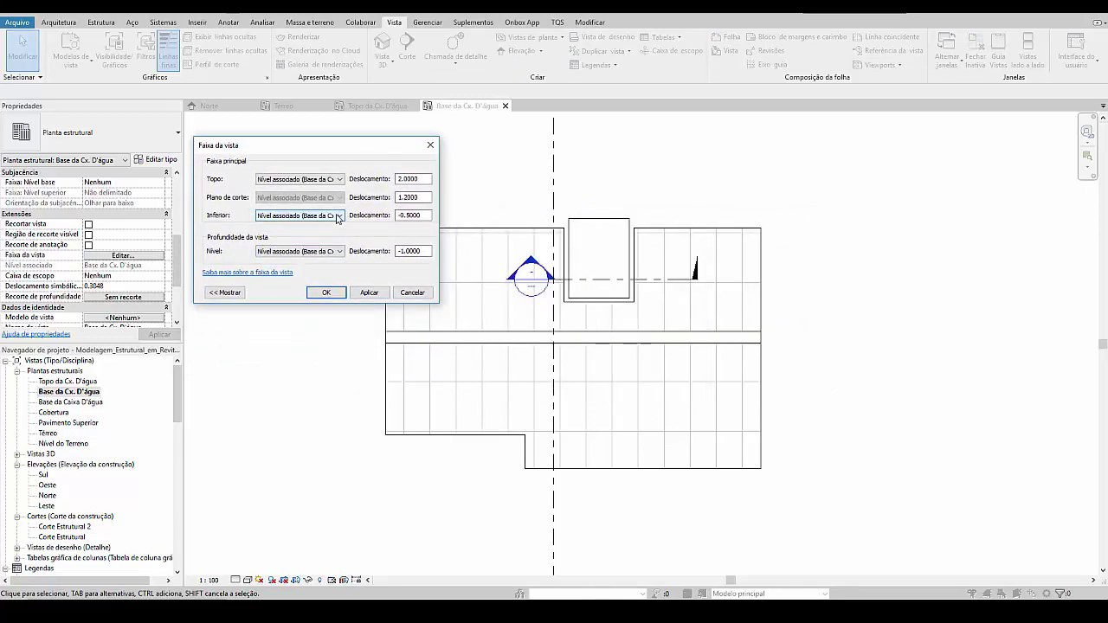
Step: Set the view range's top to the level above, Topo da Cx. D'água, and the view depth level to Ilimitada
left_click(333, 181)
left_click(332, 201)
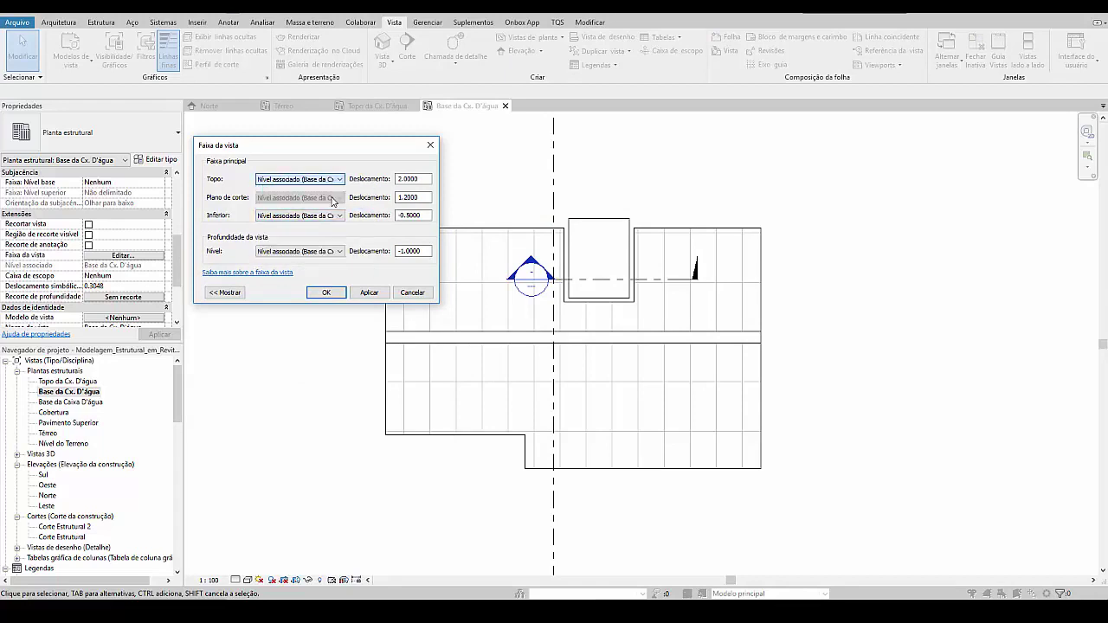
left_click(323, 216)
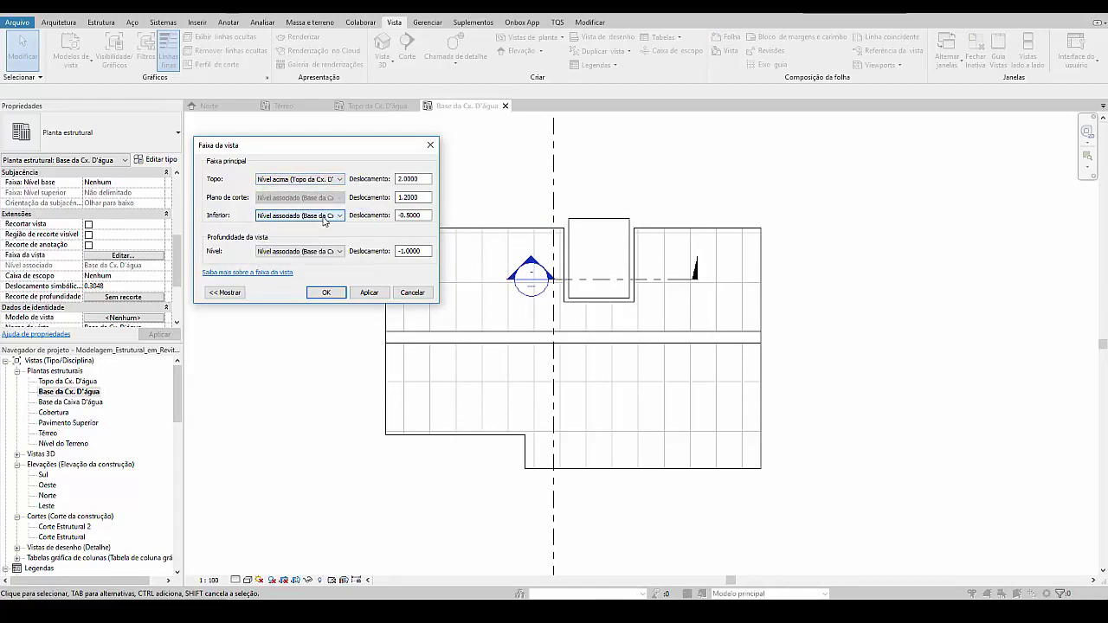
left_click(413, 215)
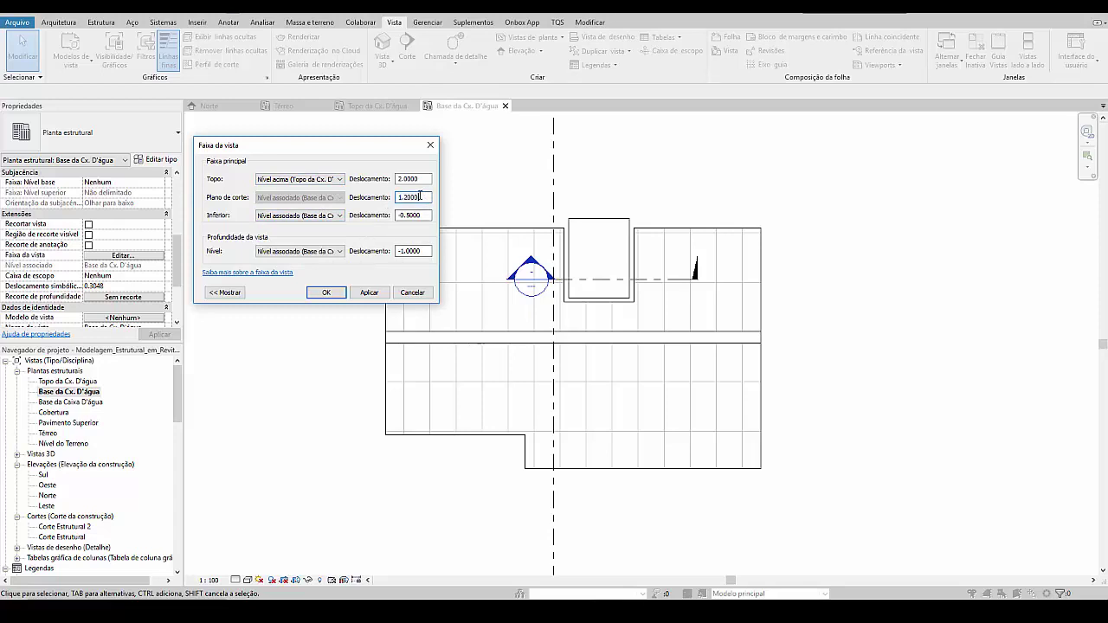
left_click(322, 252)
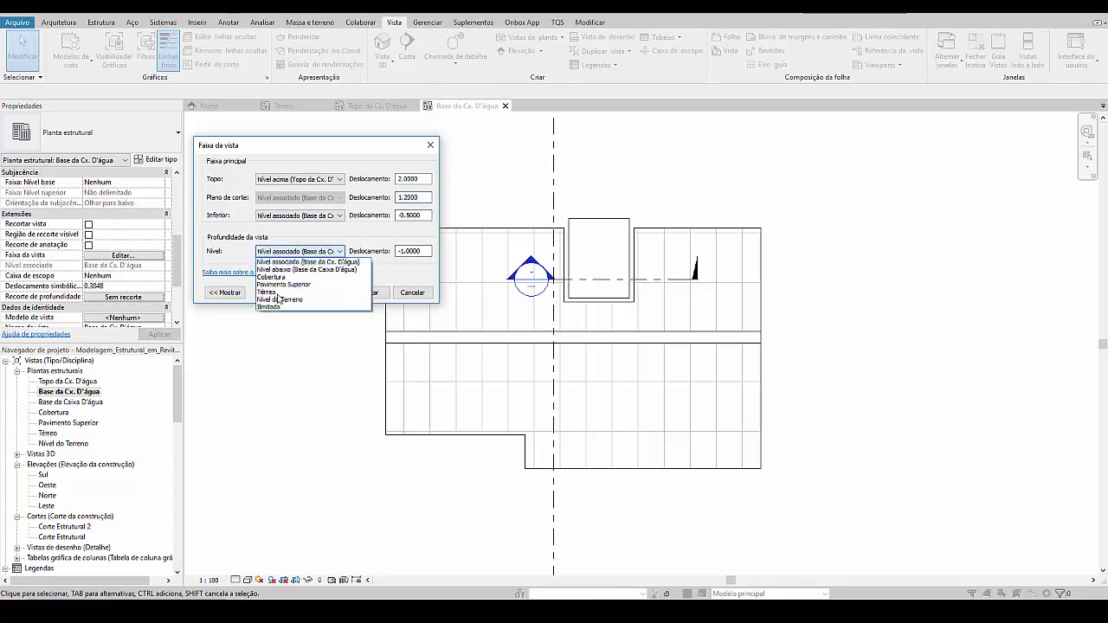
left_click(273, 310)
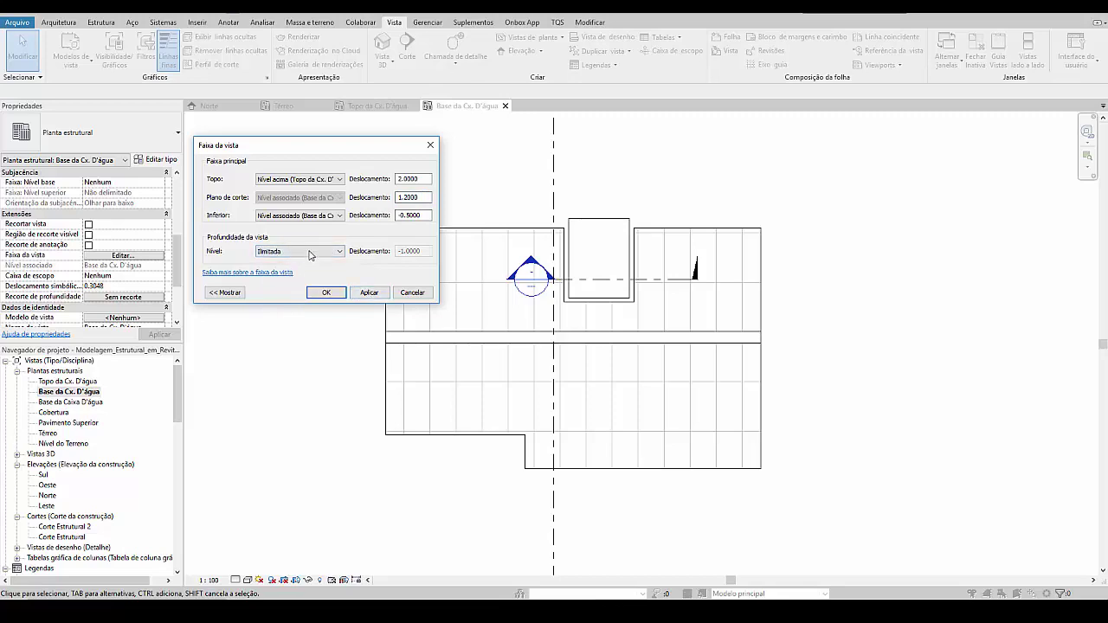
left_click(369, 292)
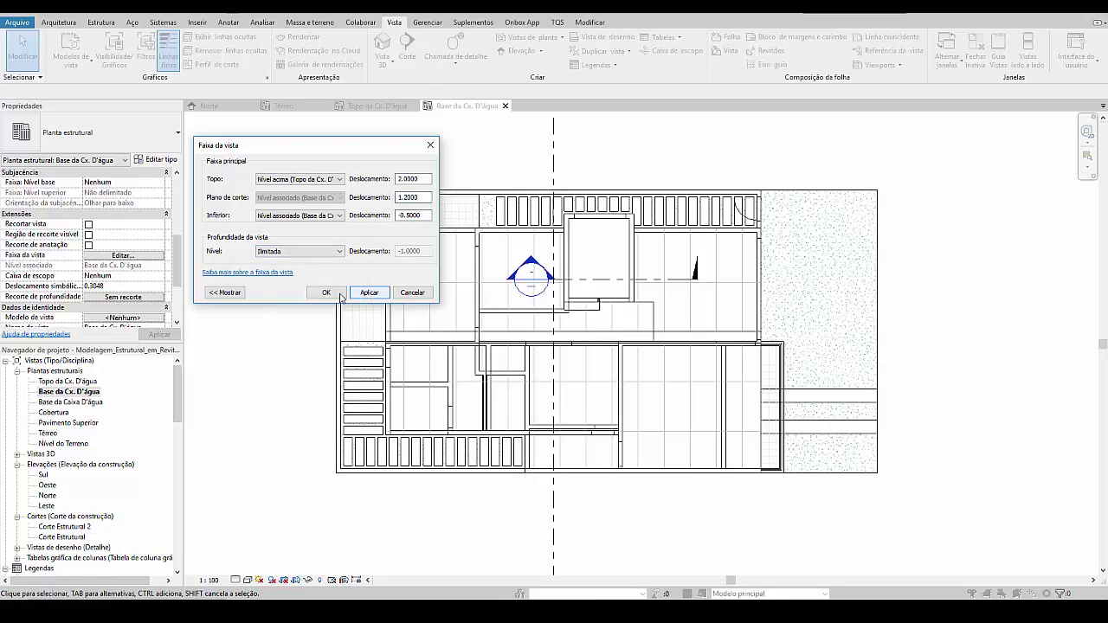
left_click(340, 296)
Step: Start a structural column and choose the 19 x 19cm type of M_Concreto-Retangular-Coluna
scroll(610, 210, "up", 5)
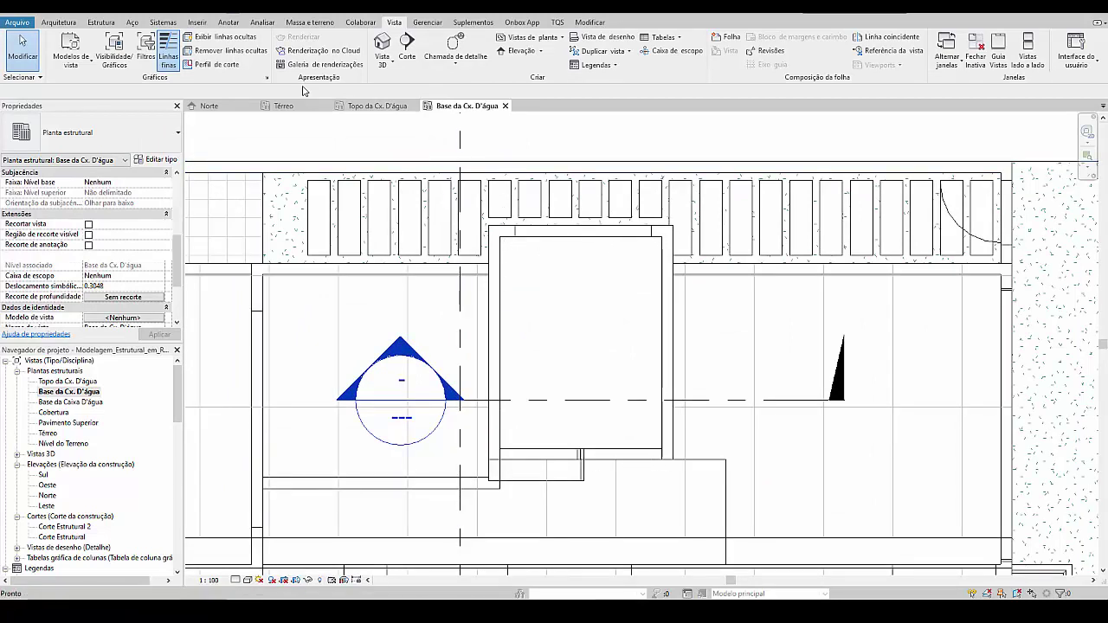
left_click(101, 24)
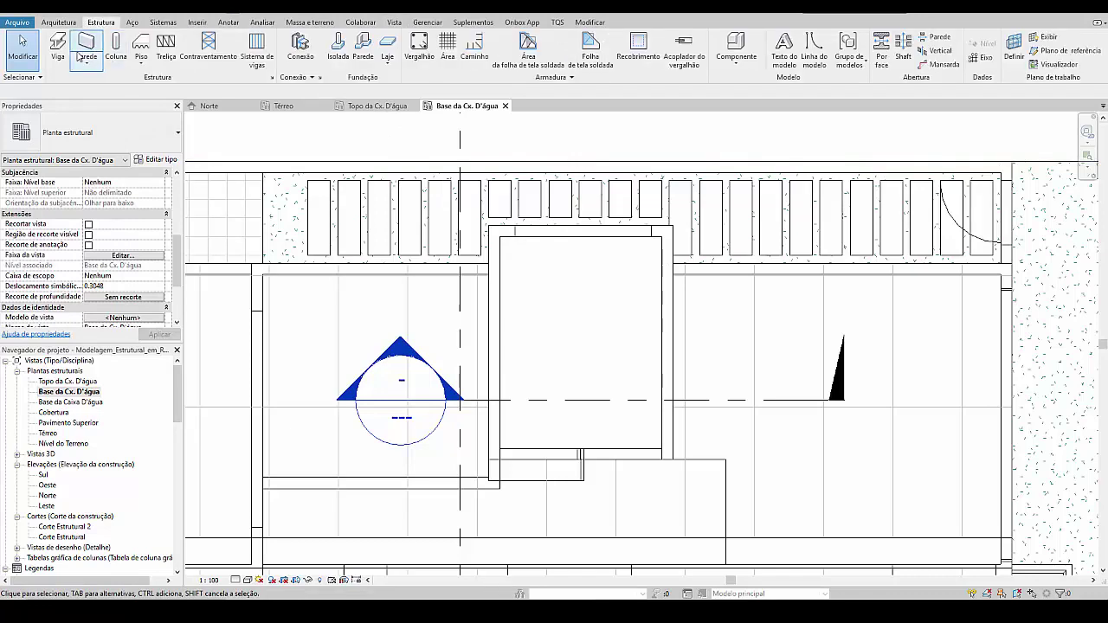
left_click(115, 54)
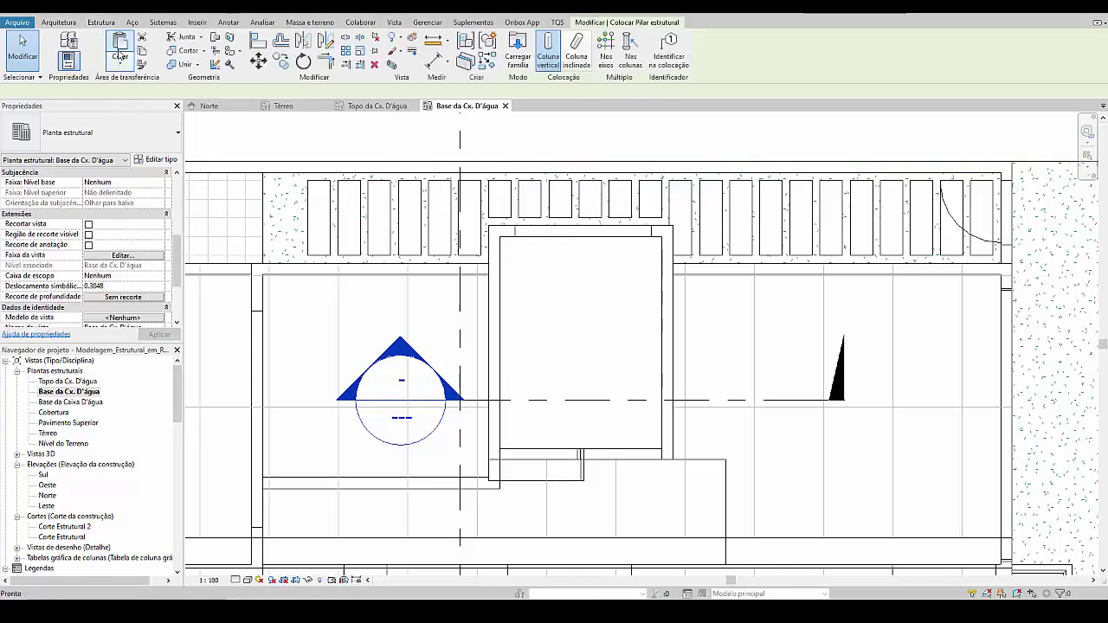
left_click(117, 136)
scroll(69, 277, "down", 5)
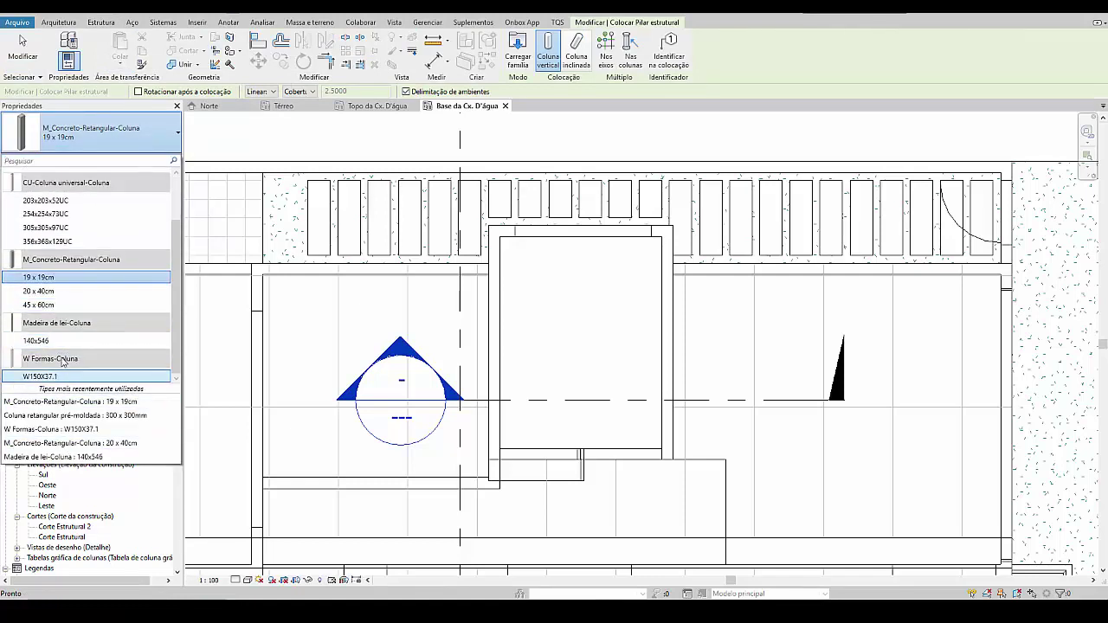
scroll(78, 327, "up", 2)
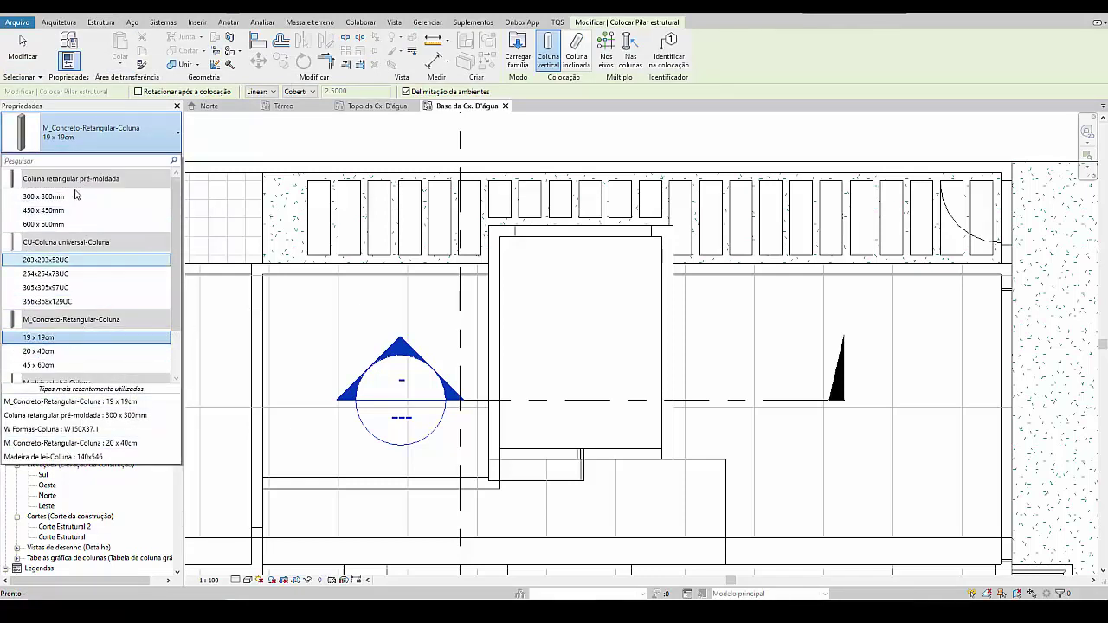
scroll(56, 324, "down", 2)
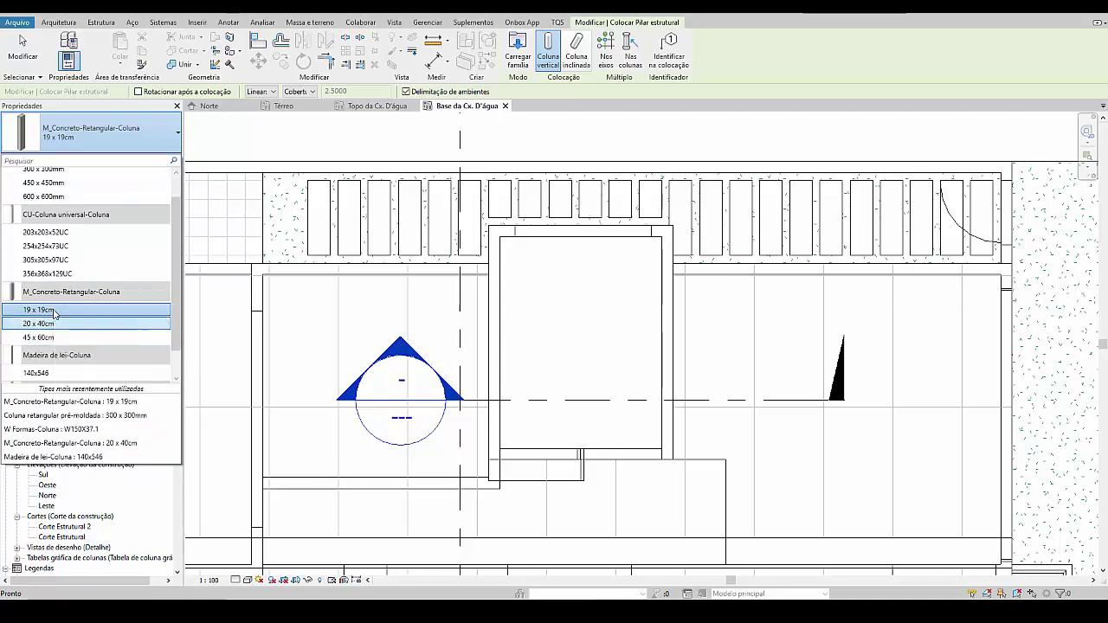
left_click(54, 311)
Step: Restart structural column placement near the water tank enclosure, keeping the Linear option and setting the columns' other level to Térreo
scroll(473, 262, "up", 6)
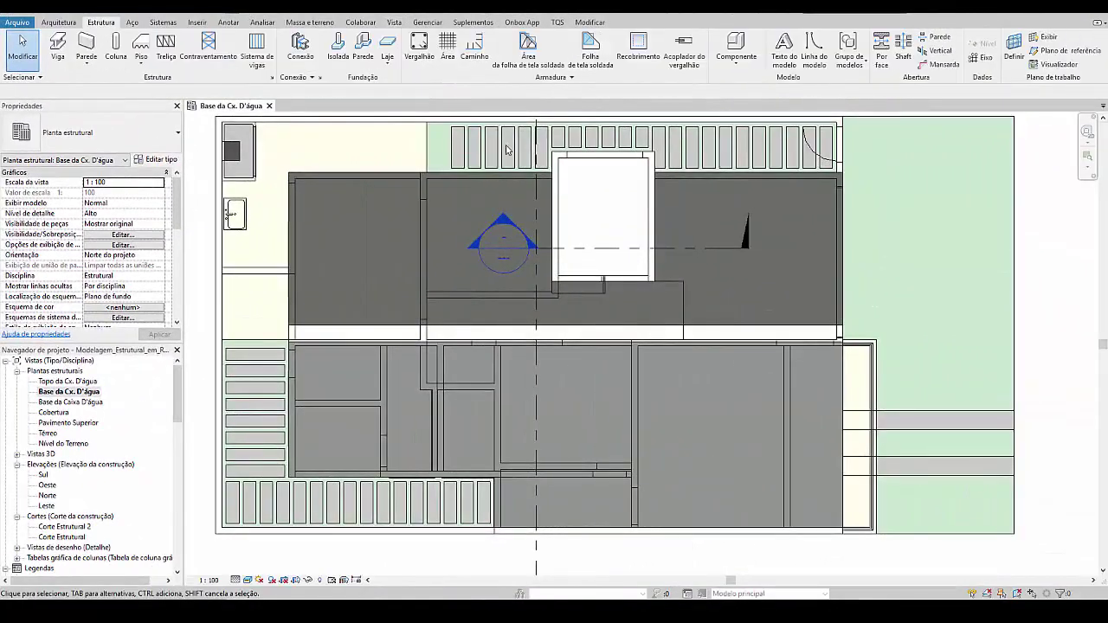
scroll(609, 171, "up", 5)
middle_click_drag(609, 170, 609, 228)
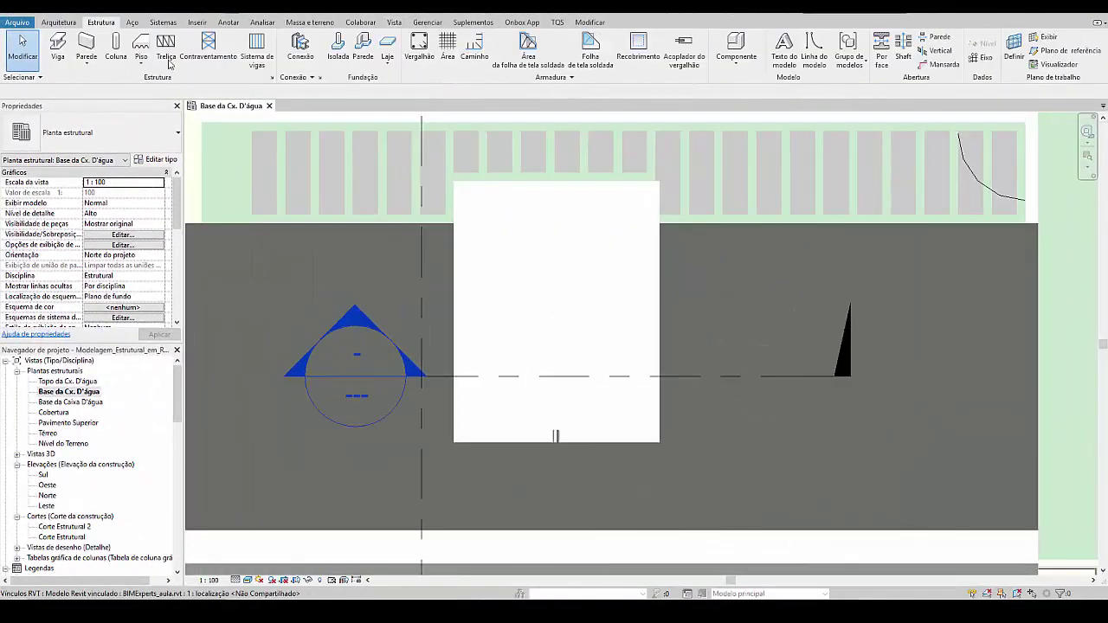
left_click(125, 55)
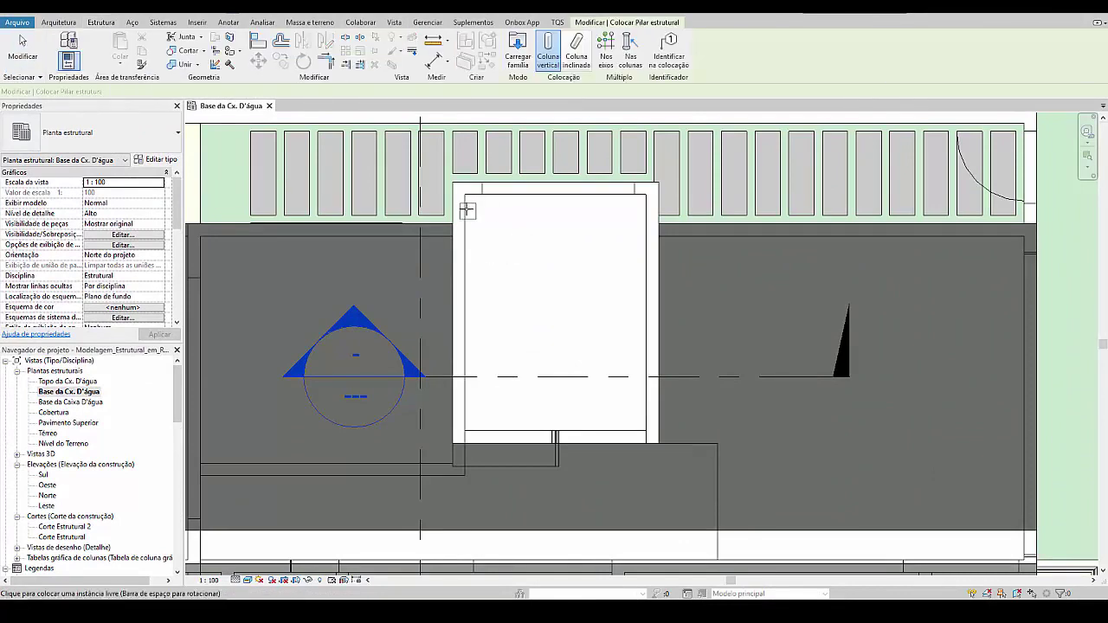
scroll(455, 198, "down", 4)
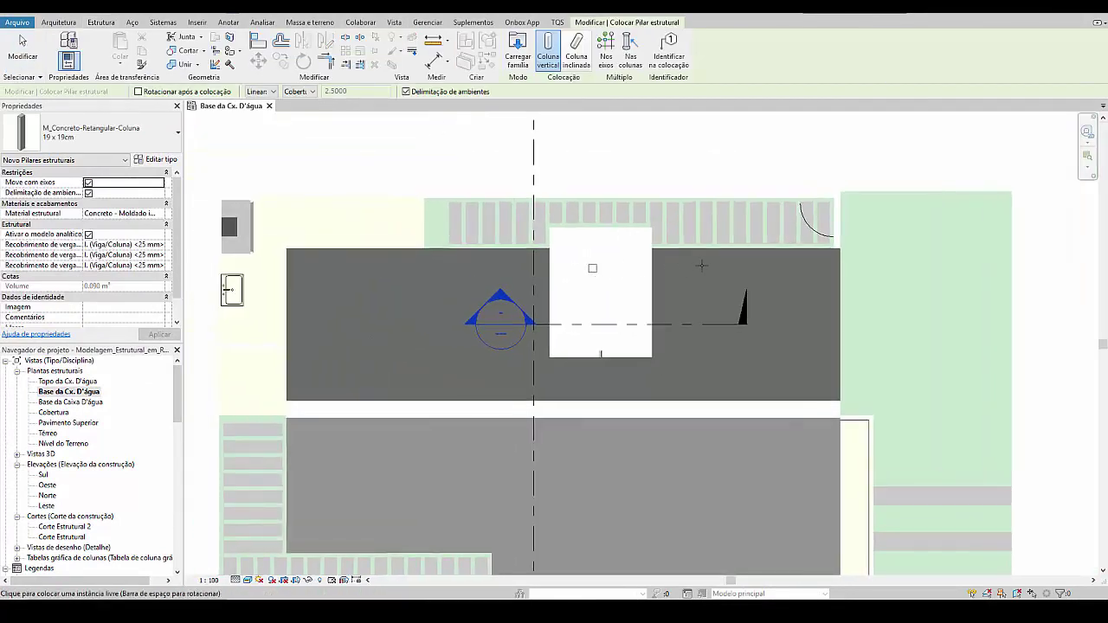
scroll(281, 258, "down", 2)
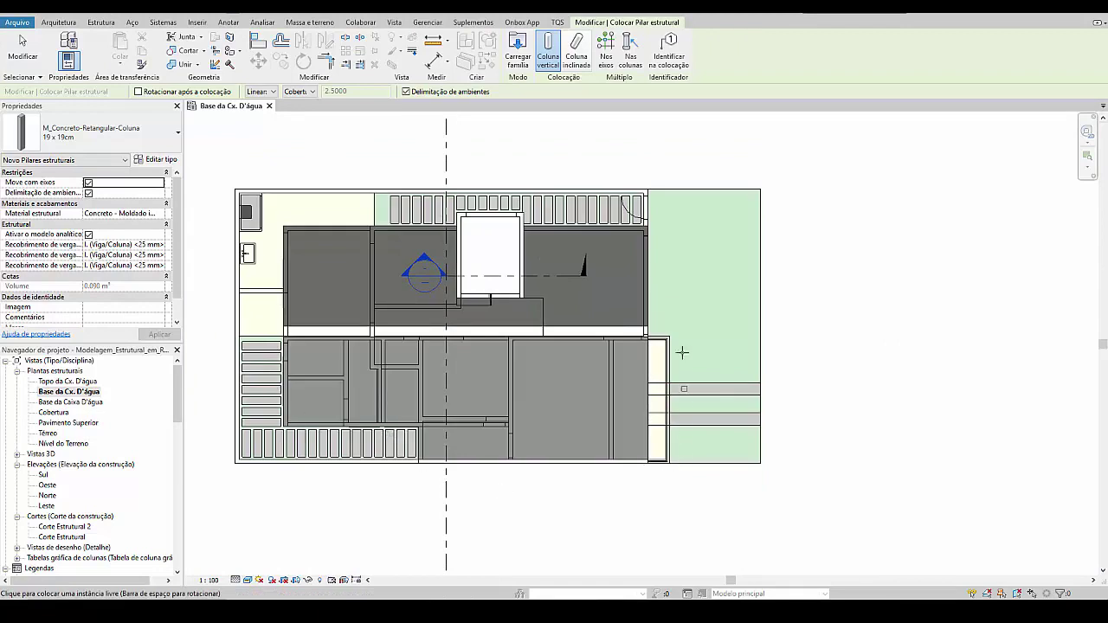
scroll(523, 280, "up", 5)
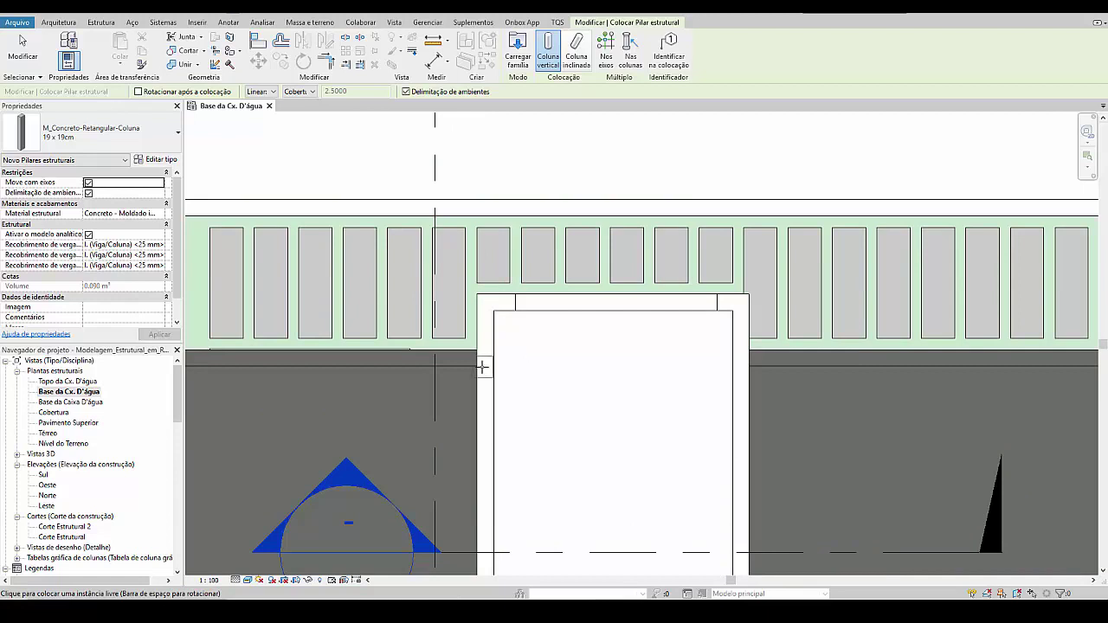
scroll(485, 360, "up", 5)
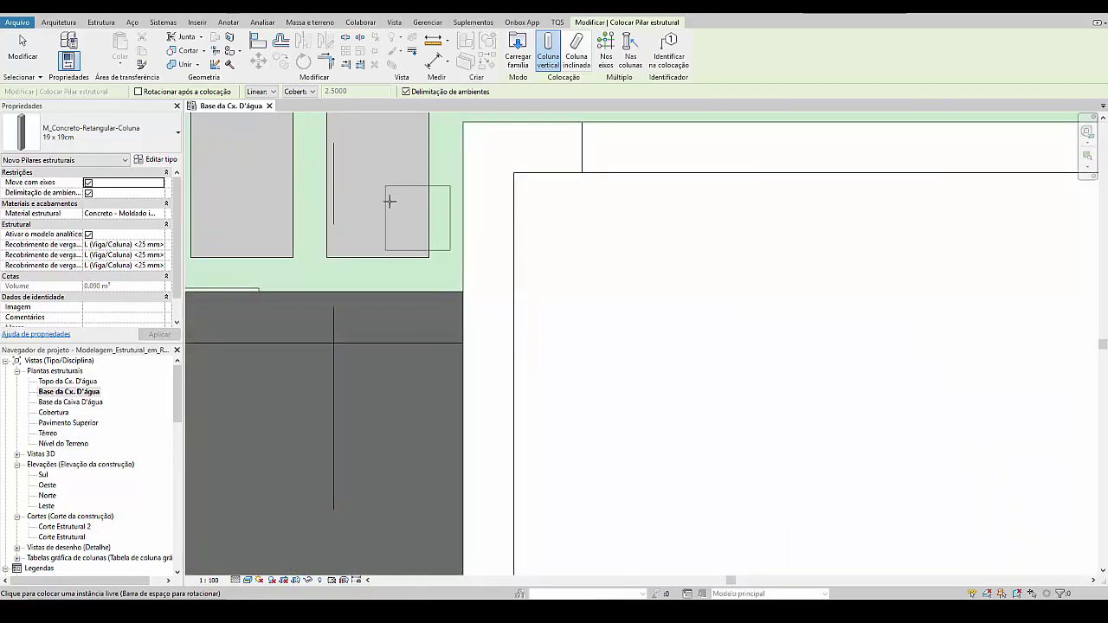
left_click(270, 91)
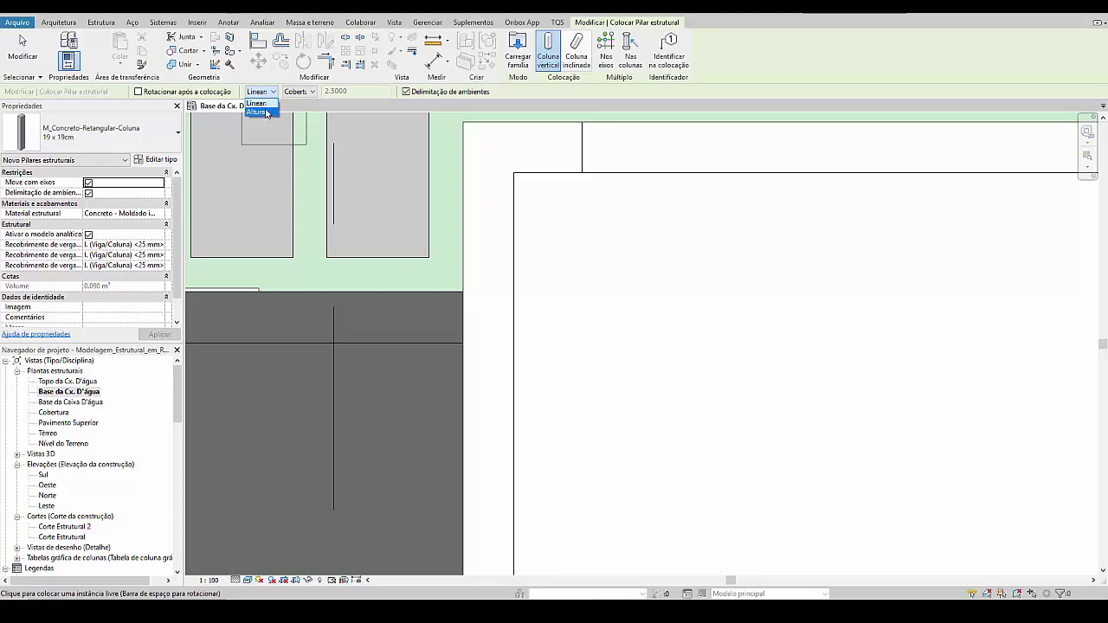
left_click(261, 103)
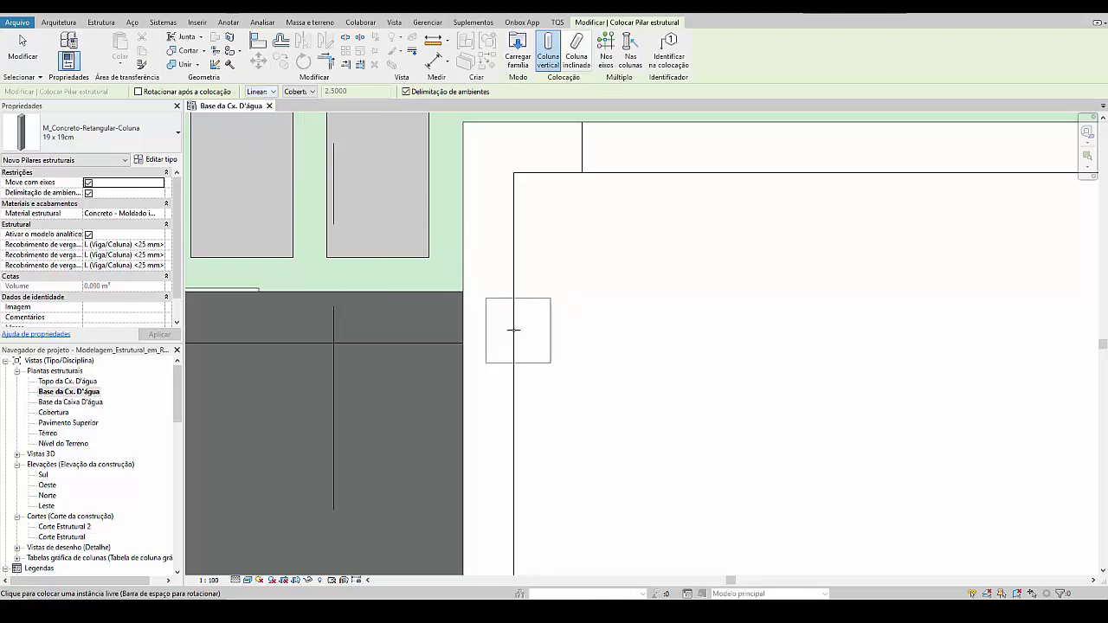
left_click(297, 92)
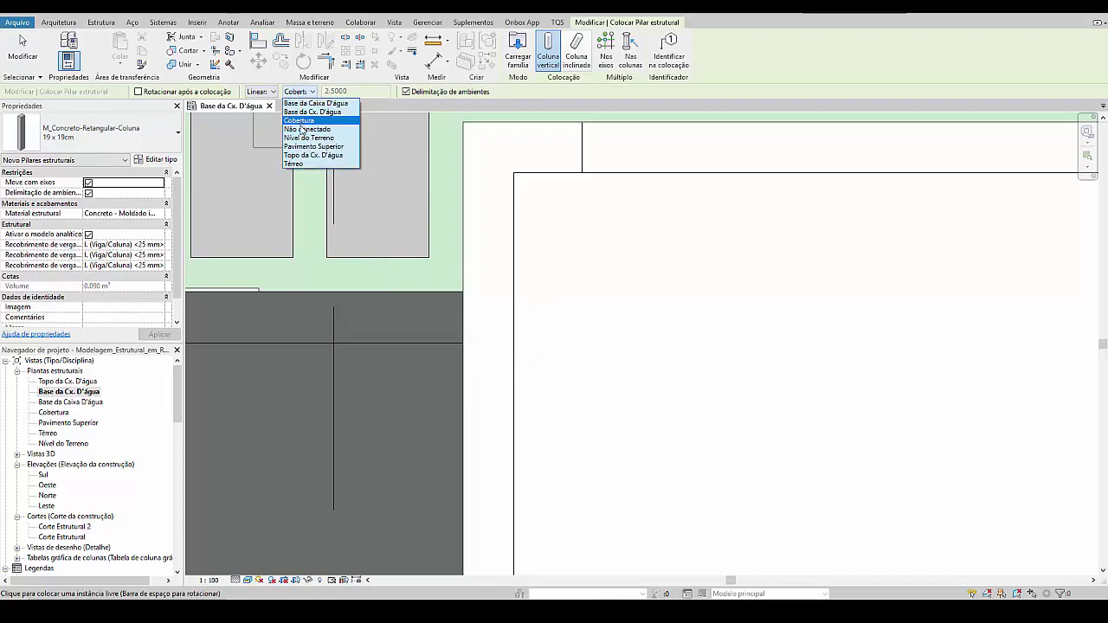
left_click(294, 164)
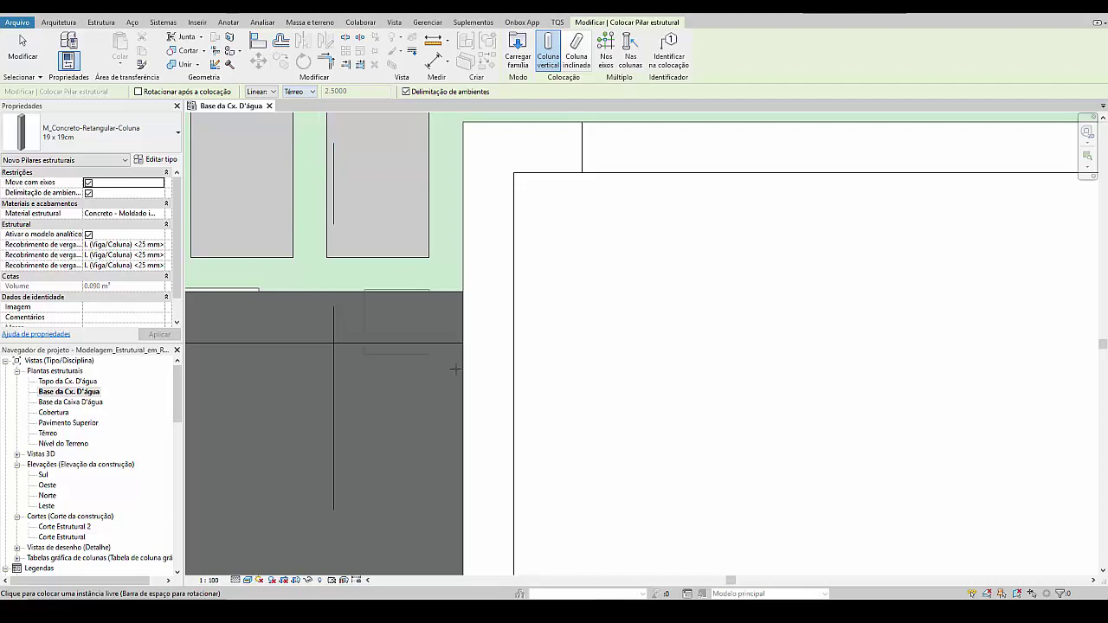
Step: Place two horizontally aligned 19 x 19cm columns on the upper part of the water tank enclosure's left and right walls
left_click(499, 328)
scroll(499, 328, "down", 2)
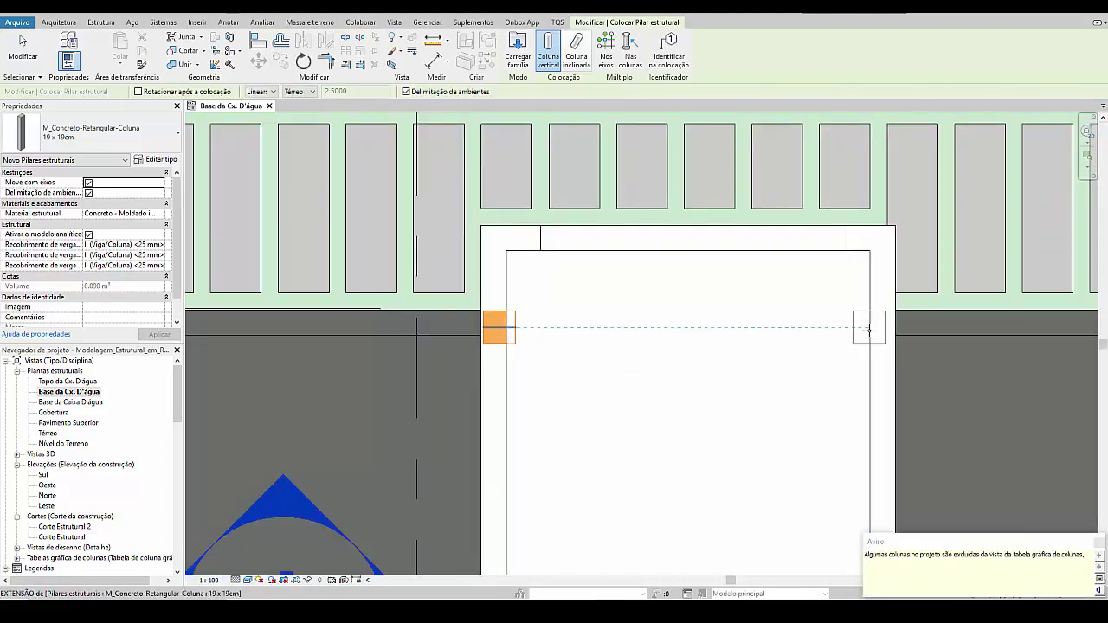
scroll(857, 325, "up", 3)
scroll(873, 317, "down", 4)
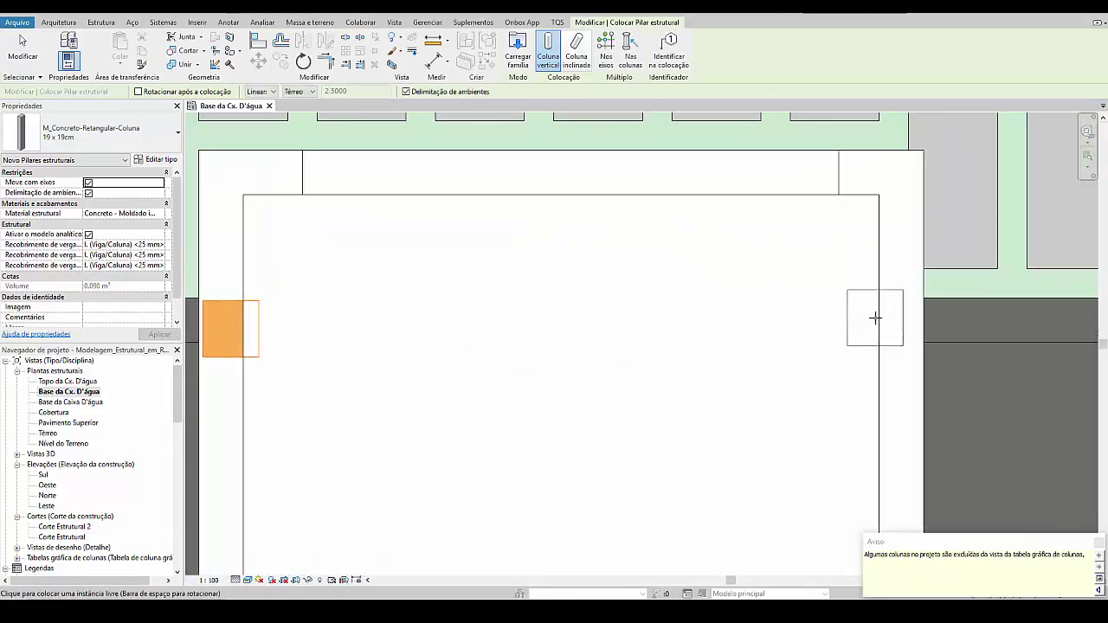
scroll(944, 321, "up", 2)
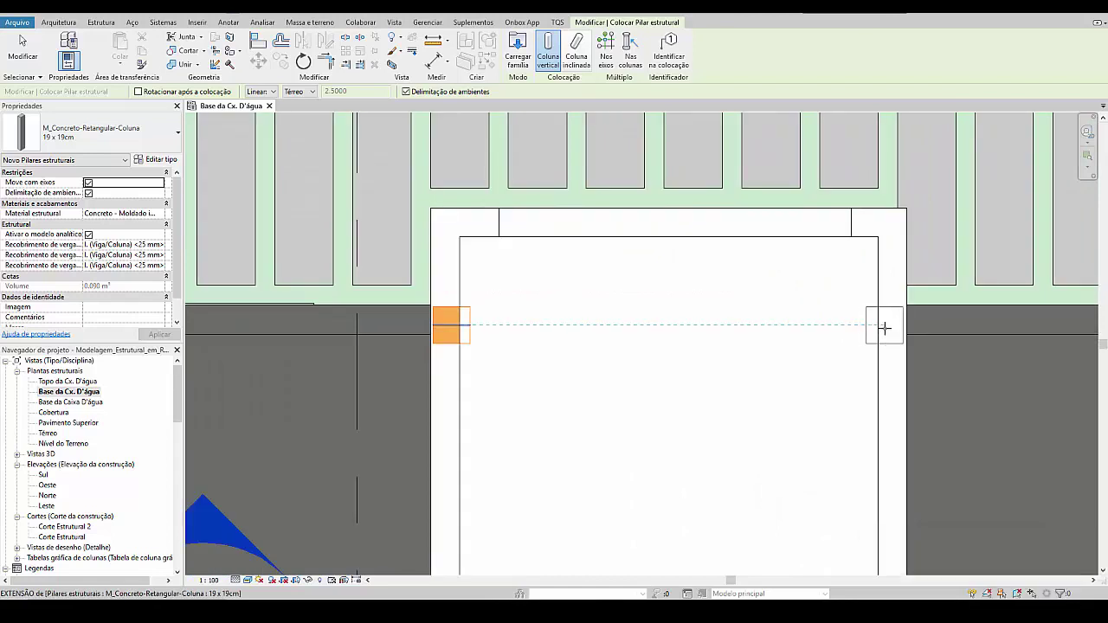
left_click(884, 325)
Step: Place two more 19 x 19cm columns at the water tank enclosure's lower left and lower right corners and end placement
scroll(760, 295, "down", 3)
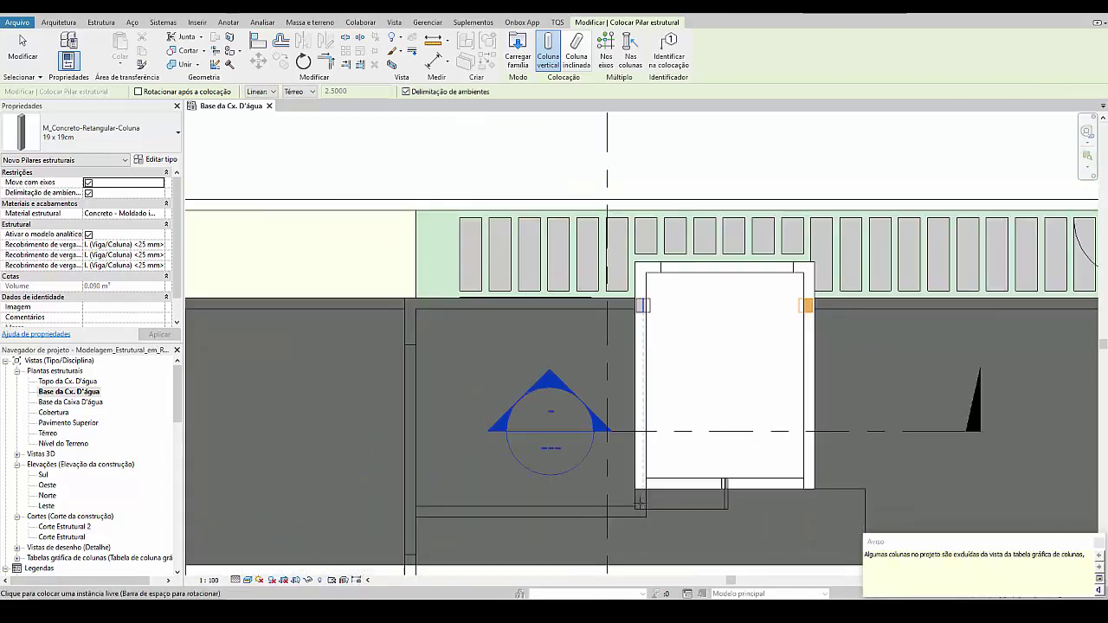
scroll(637, 487, "up", 4)
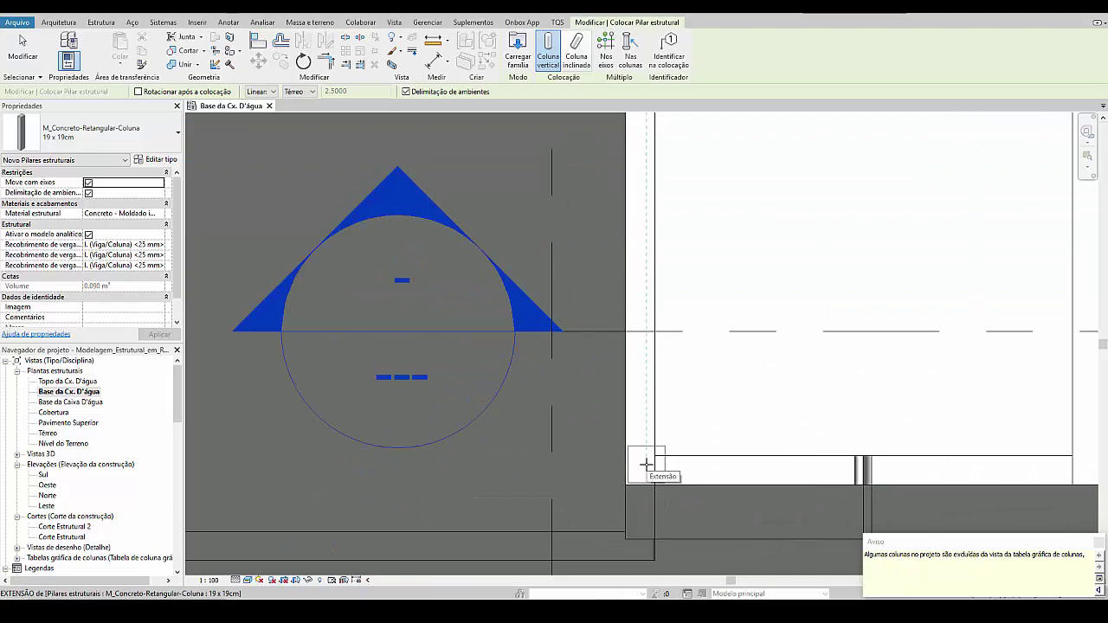
left_click(646, 464)
scroll(634, 456, "down", 3)
scroll(835, 468, "up", 4)
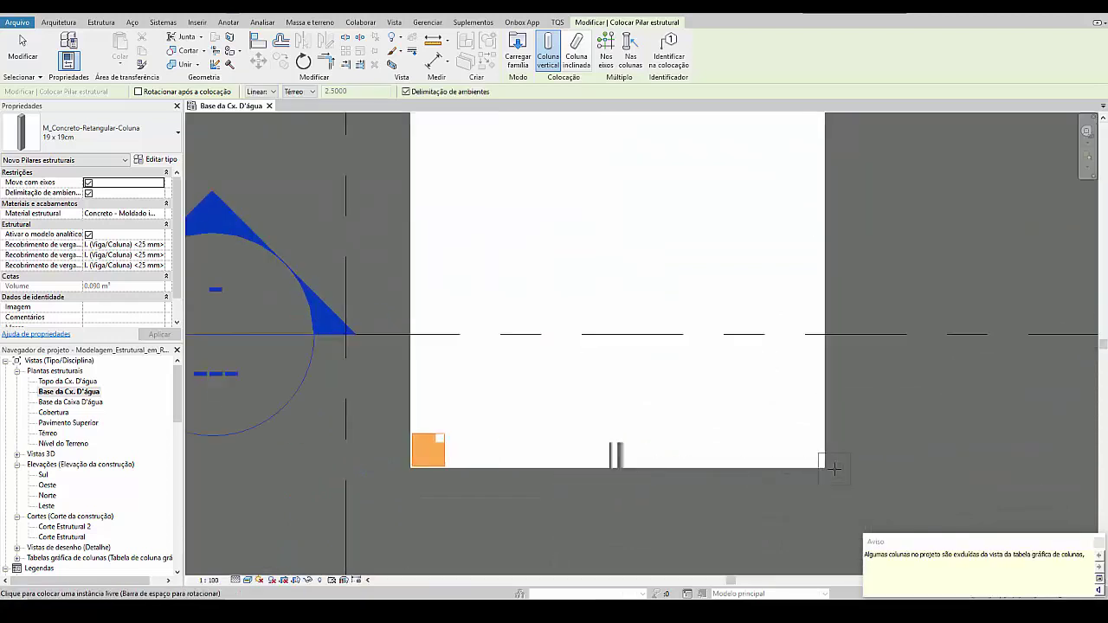
left_click(794, 443)
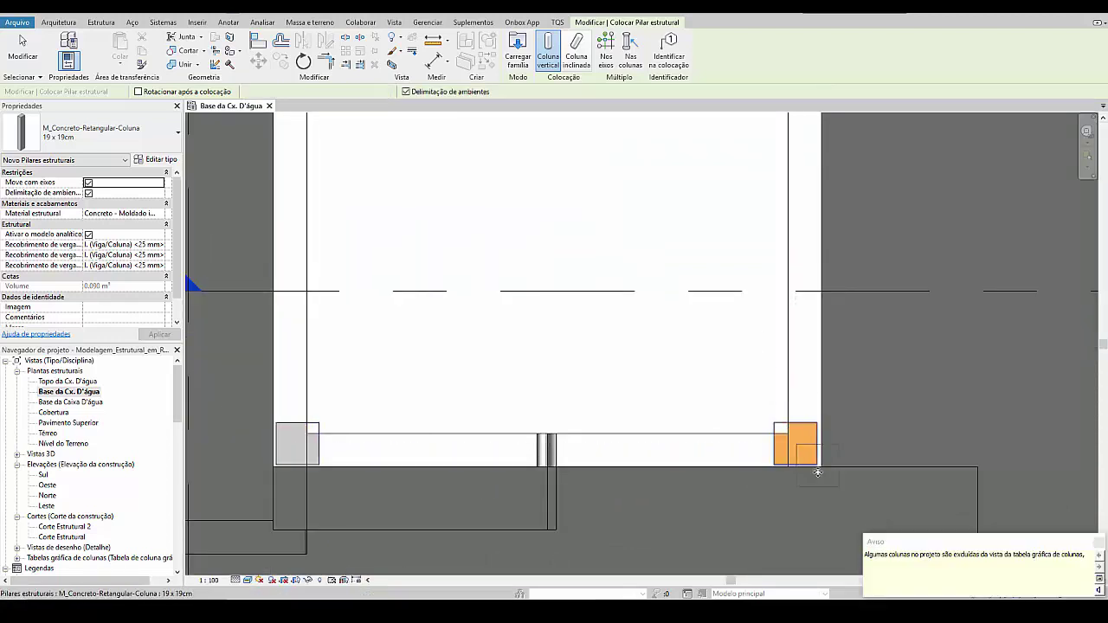
scroll(801, 451, "up", 3)
key("Escape")
key("Escape")
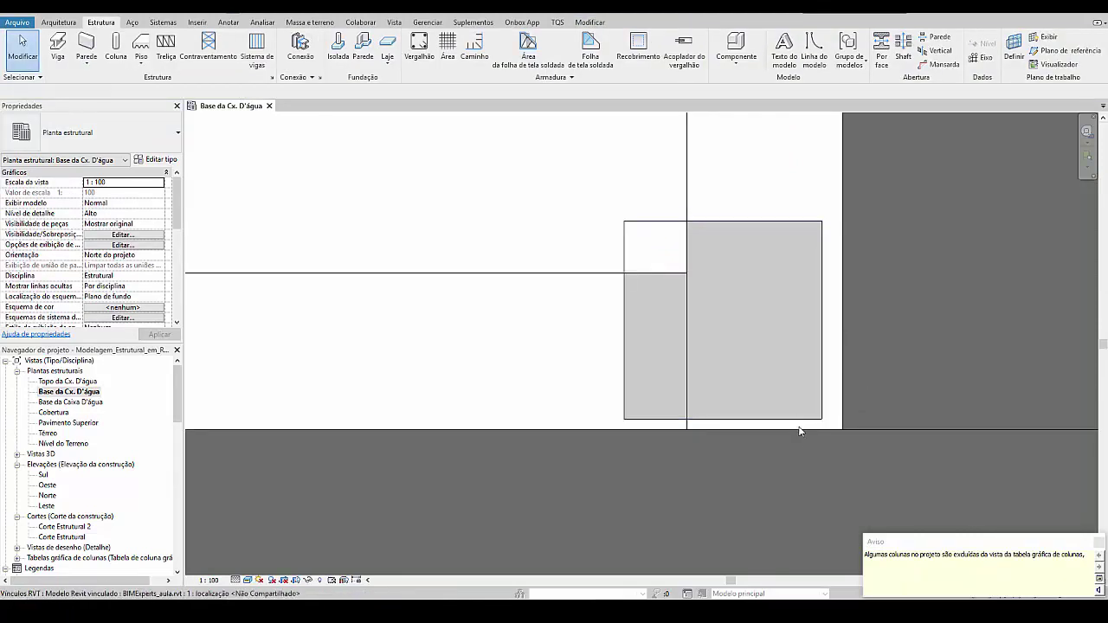
Step: Restart structural column placement and add 19 x 19cm columns at the building's upper left and upper right corners, aligned with the water tank columns
scroll(800, 431, "down", 5)
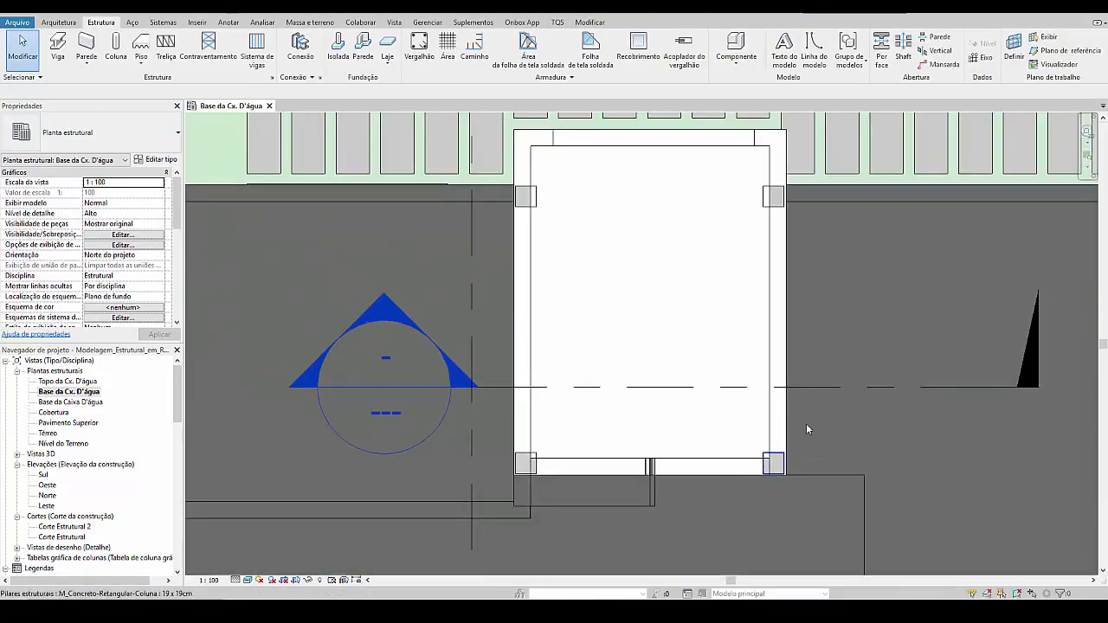
left_click(771, 200)
scroll(741, 219, "down", 4)
key("c")
key("s")
scroll(650, 213, "up", 3)
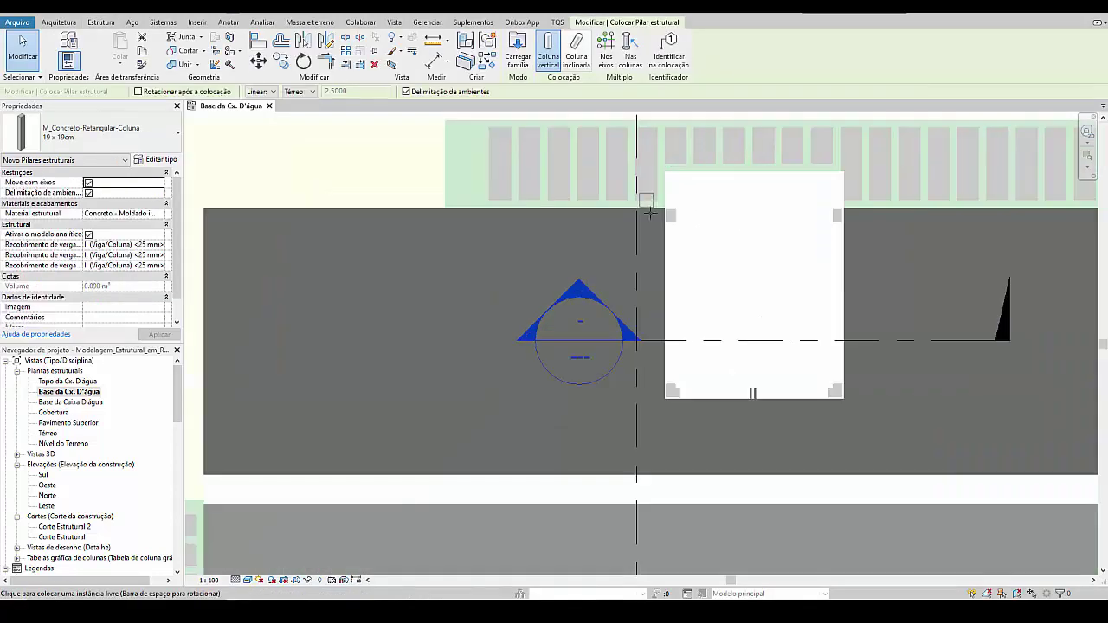
scroll(650, 213, "up", 2)
scroll(722, 230, "down", 2)
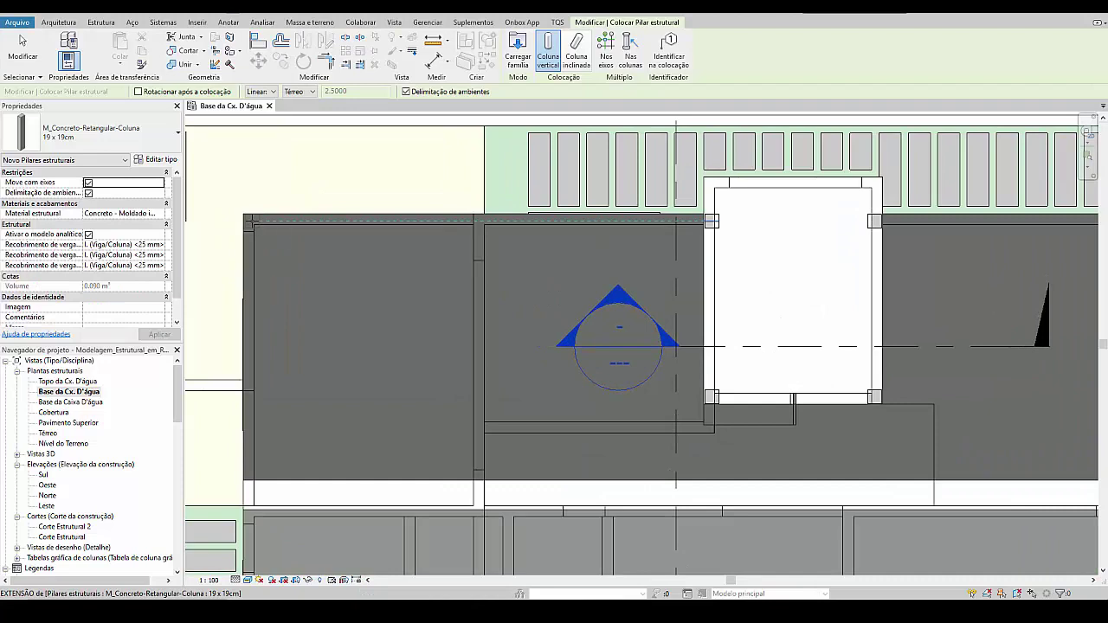
left_click(251, 222)
scroll(734, 253, "down", 2)
scroll(1036, 234, "up", 2)
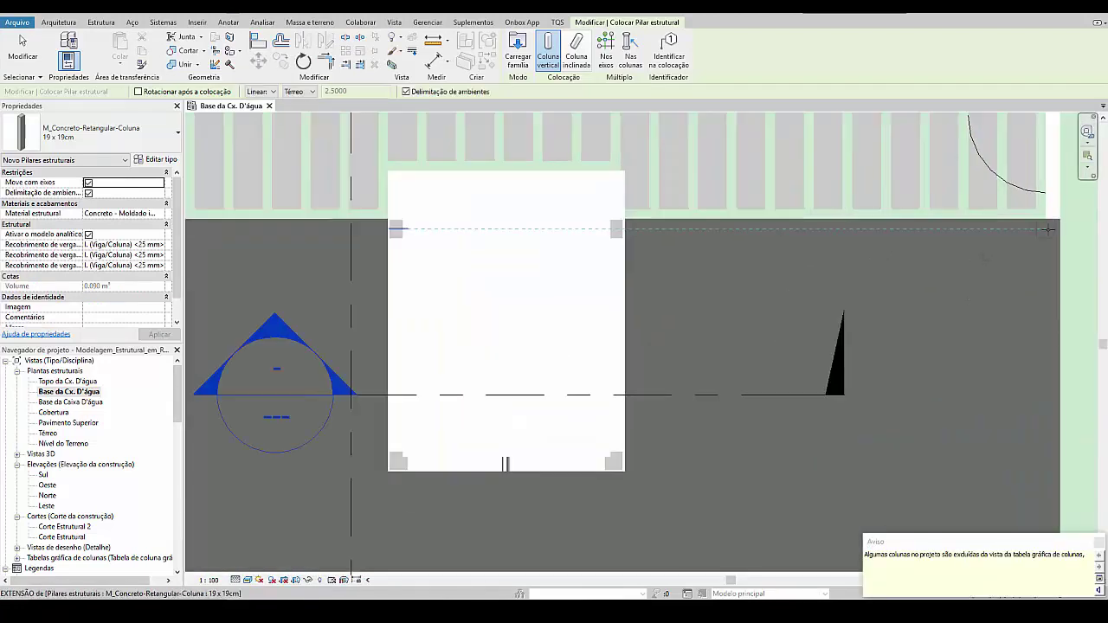
left_click(1044, 230)
scroll(863, 318, "down", 3)
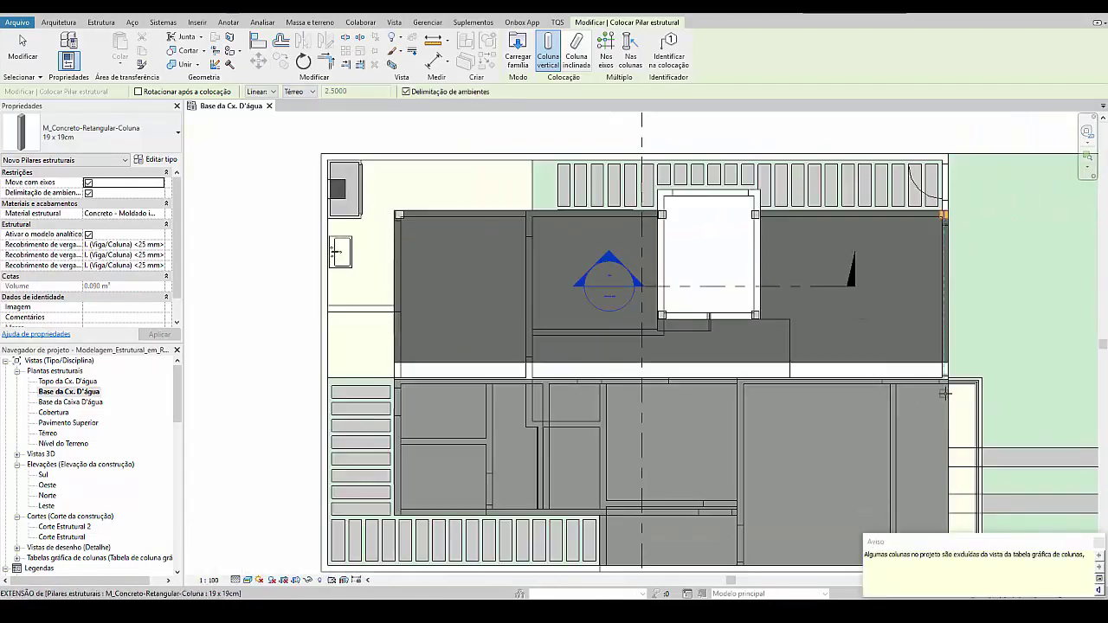
Step: Place two 19 x 19cm columns on the building's right side, at the middle wall's end and at the lower right corner
scroll(935, 381, "up", 4)
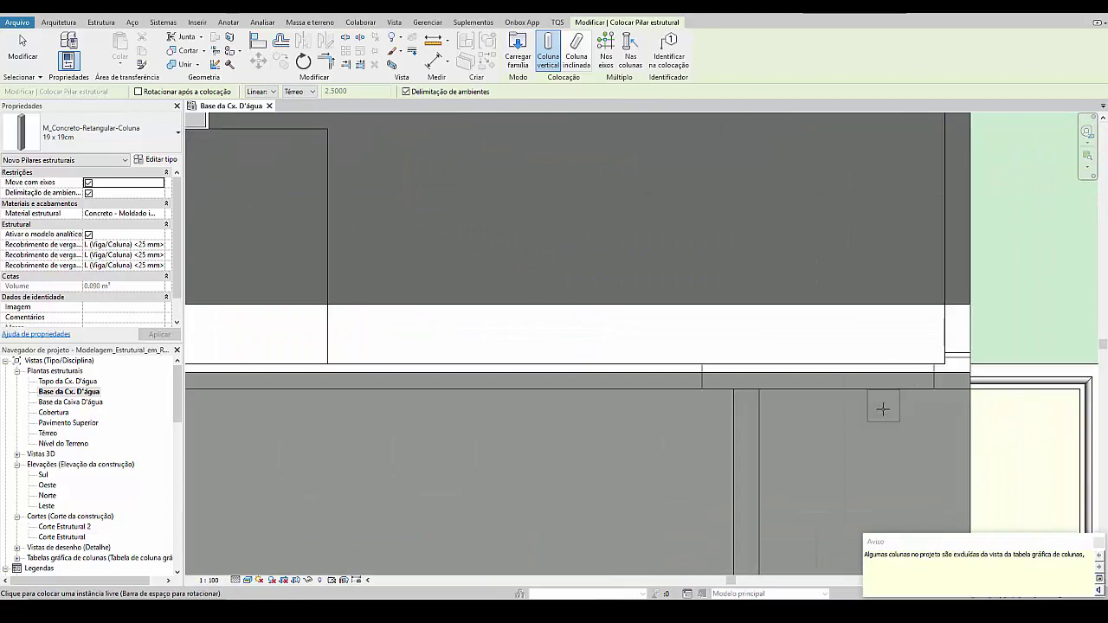
left_click(950, 372)
scroll(869, 282, "down", 3)
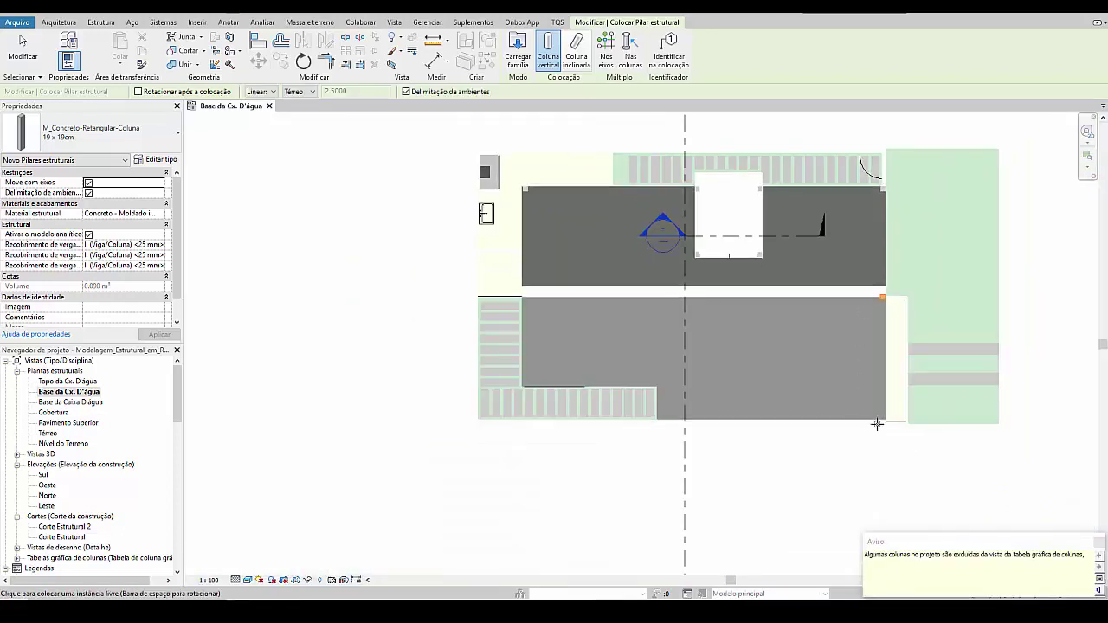
scroll(875, 423, "down", 1)
scroll(876, 421, "up", 5)
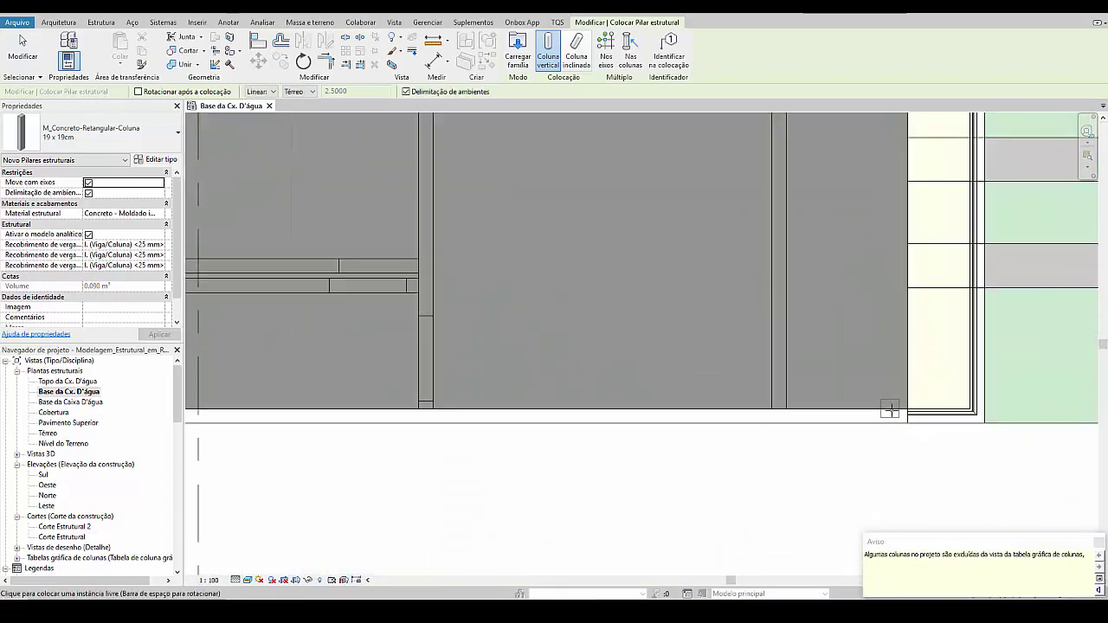
left_click(896, 414)
scroll(900, 407, "down", 4)
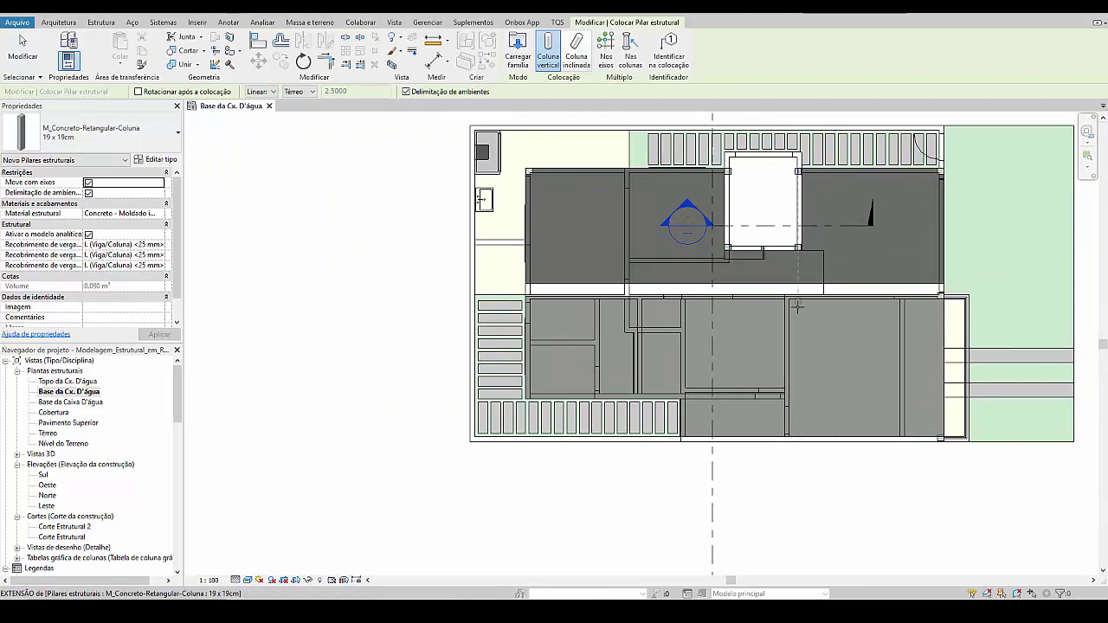
Step: Place three aligned 19 x 19cm columns along the middle horizontal wall, at two interior wall junctions and at its left end
scroll(799, 305, "up", 3)
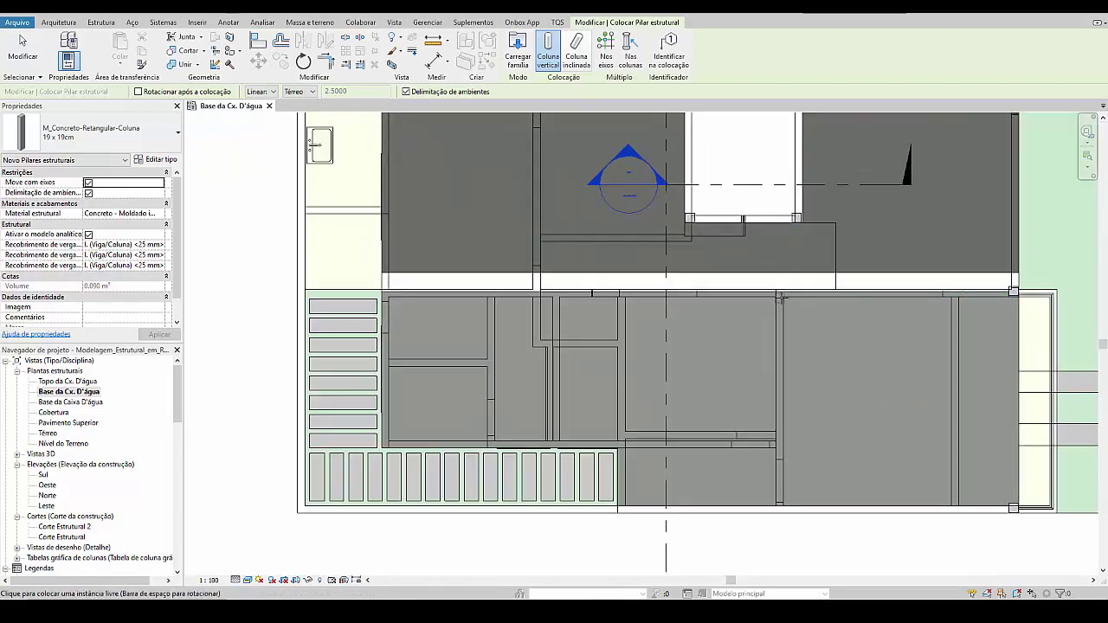
scroll(774, 299, "up", 3)
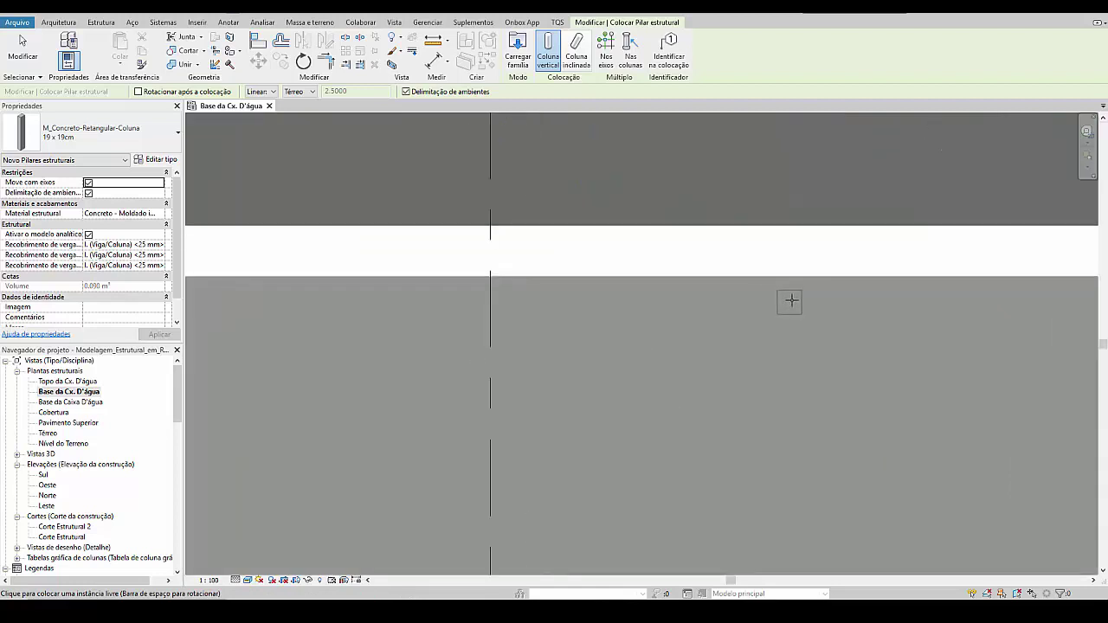
scroll(796, 289, "down", 3)
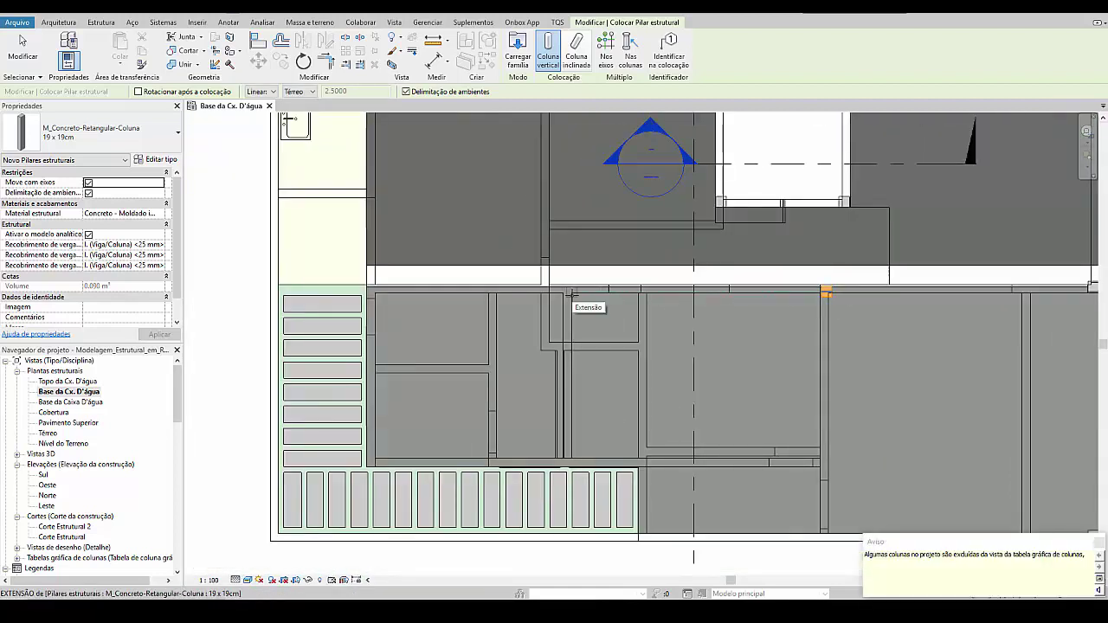
scroll(572, 295, "down", 2)
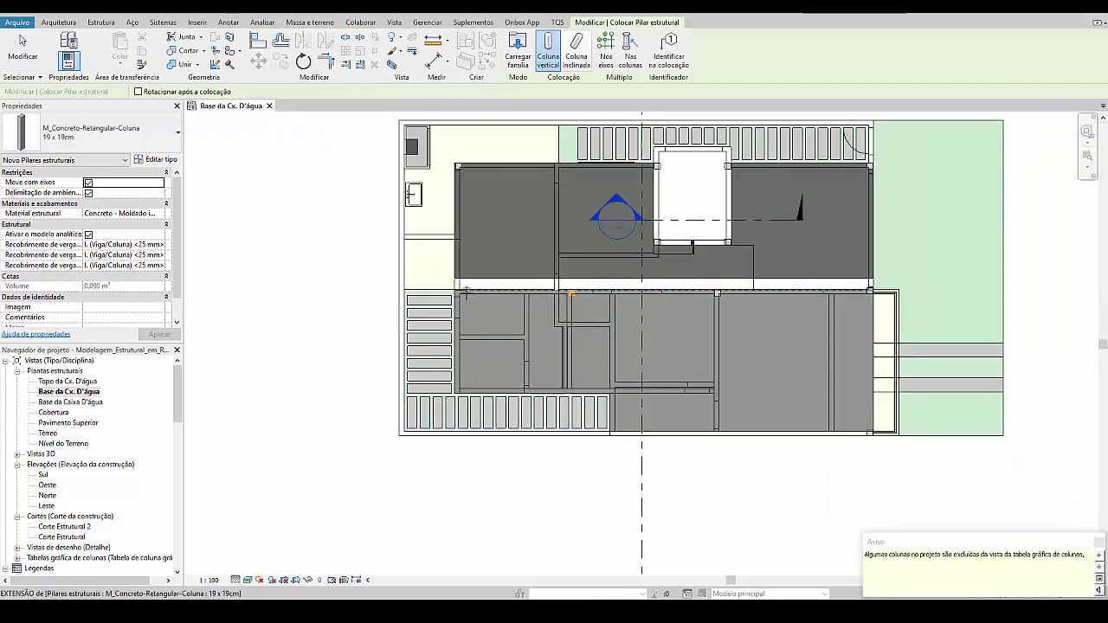
left_click(459, 295)
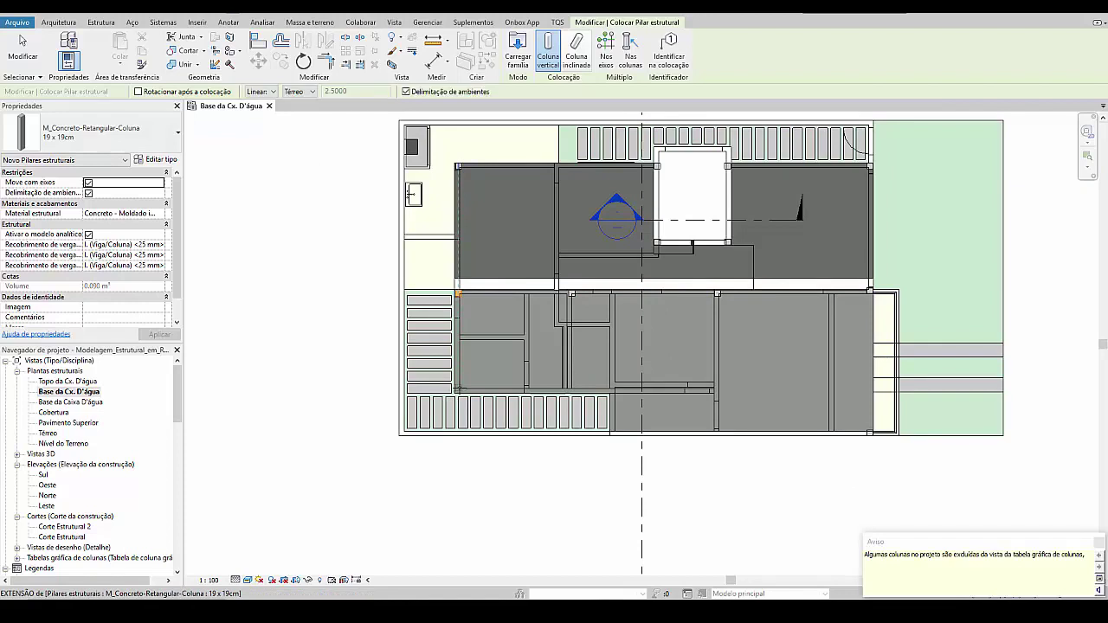
Step: Place 19 x 19cm columns at the left wing's lower left corner and on its lower wall, aligned with the interior column above
left_click(460, 389)
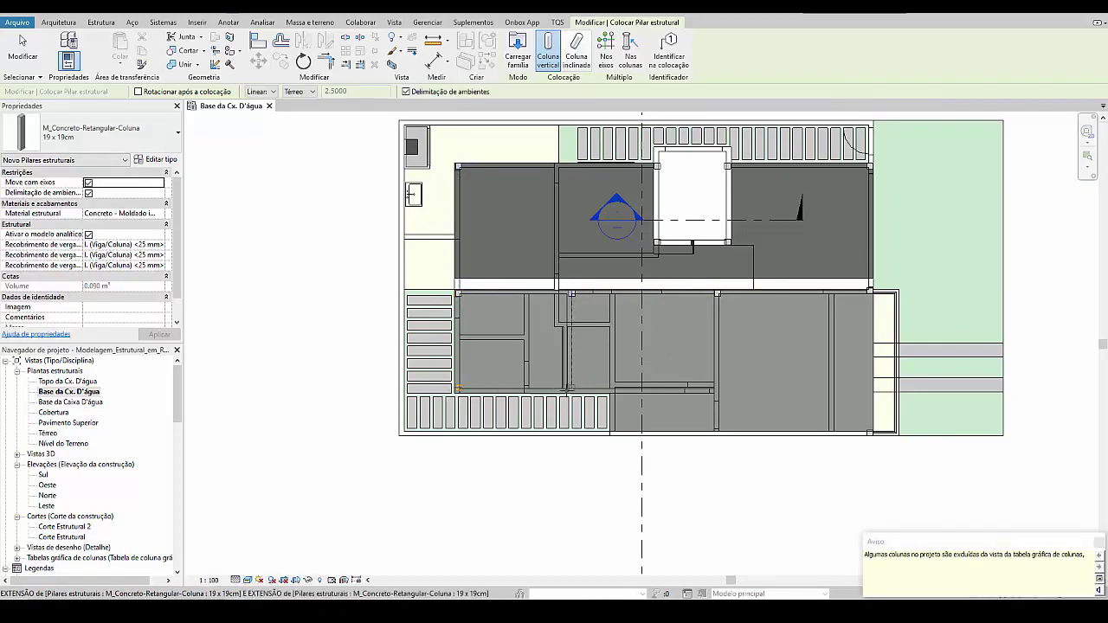
scroll(568, 389, "up", 5)
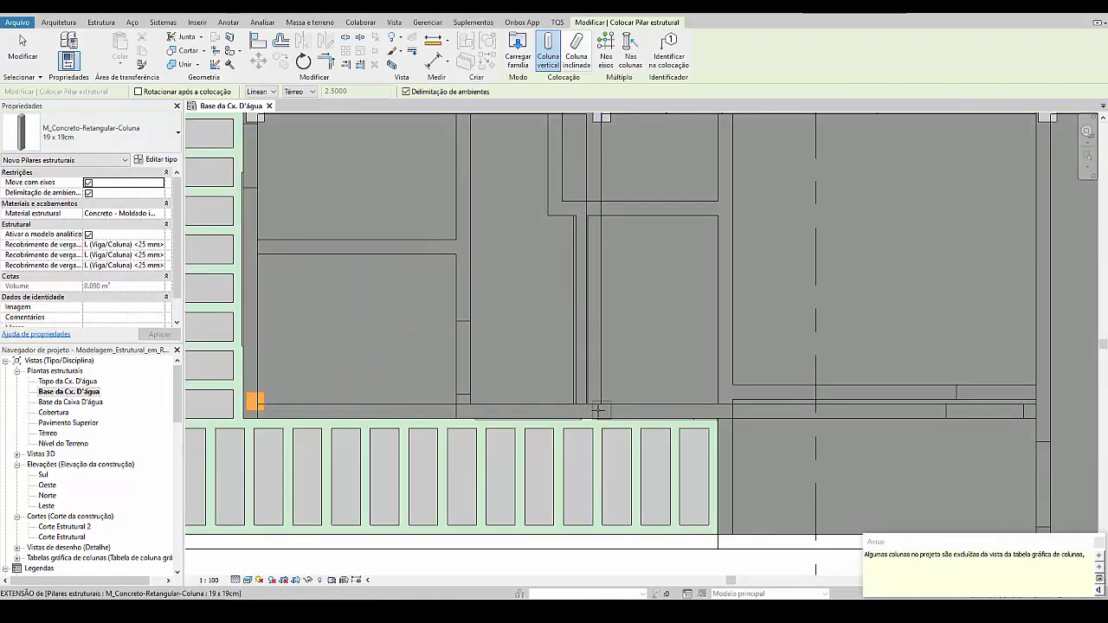
scroll(597, 410, "down", 4)
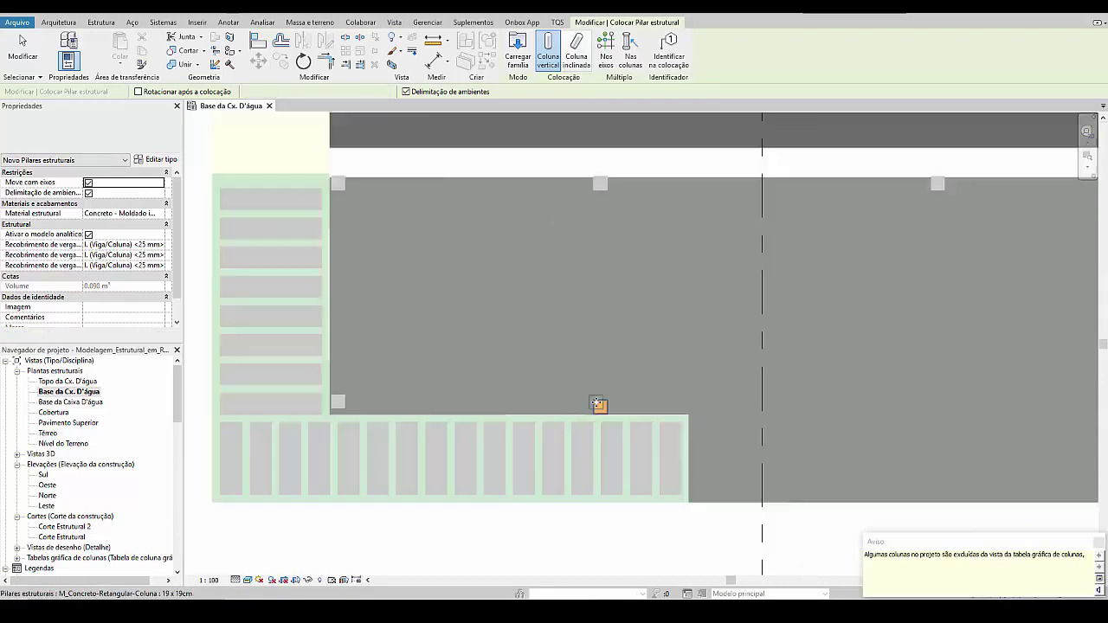
scroll(670, 456, "up", 3)
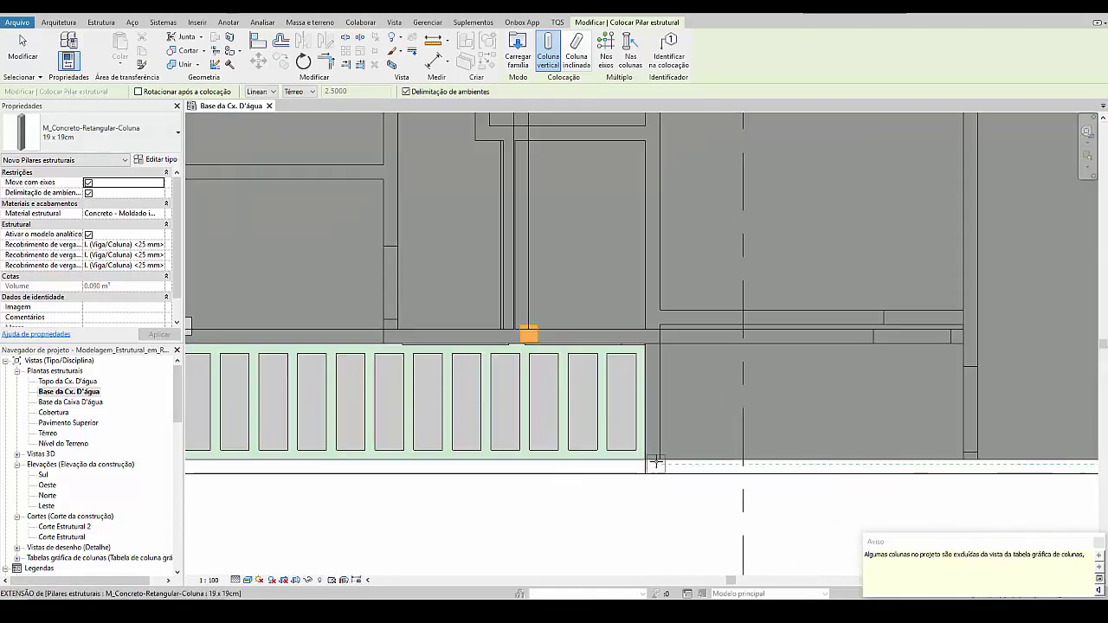
Step: Place two 19 x 19cm columns on the building's bottom edge, at the recessed corner and the interior wall junction, and end placement
left_click(654, 464)
scroll(654, 463, "down", 3)
scroll(765, 467, "up", 3)
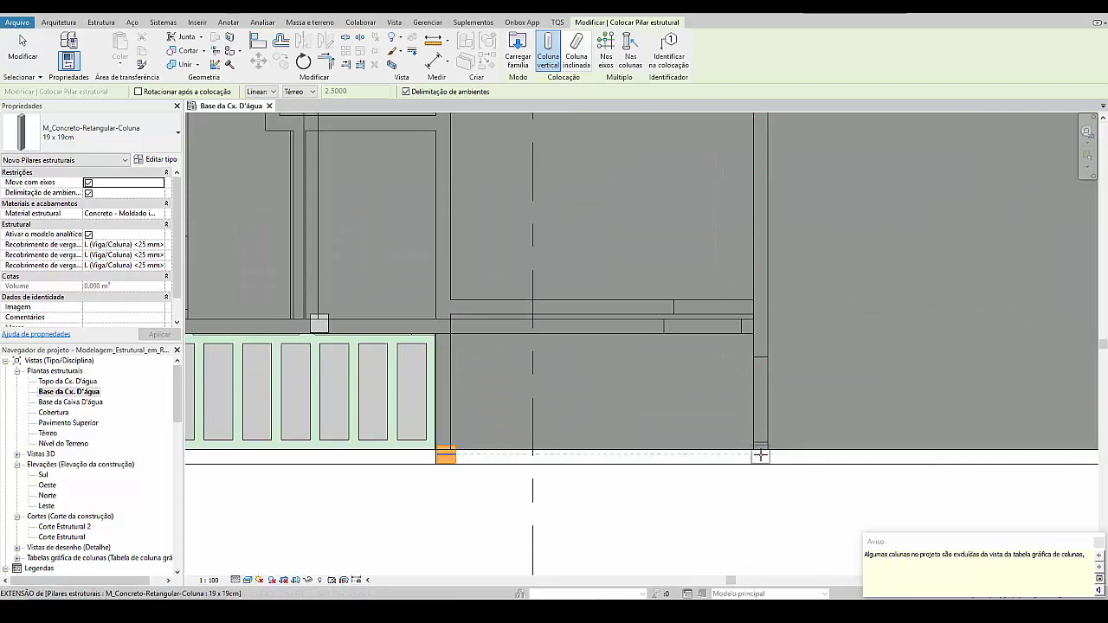
key("Escape")
key("Escape")
scroll(758, 448, "down", 3)
scroll(751, 392, "up", 1)
scroll(750, 390, "down", 2)
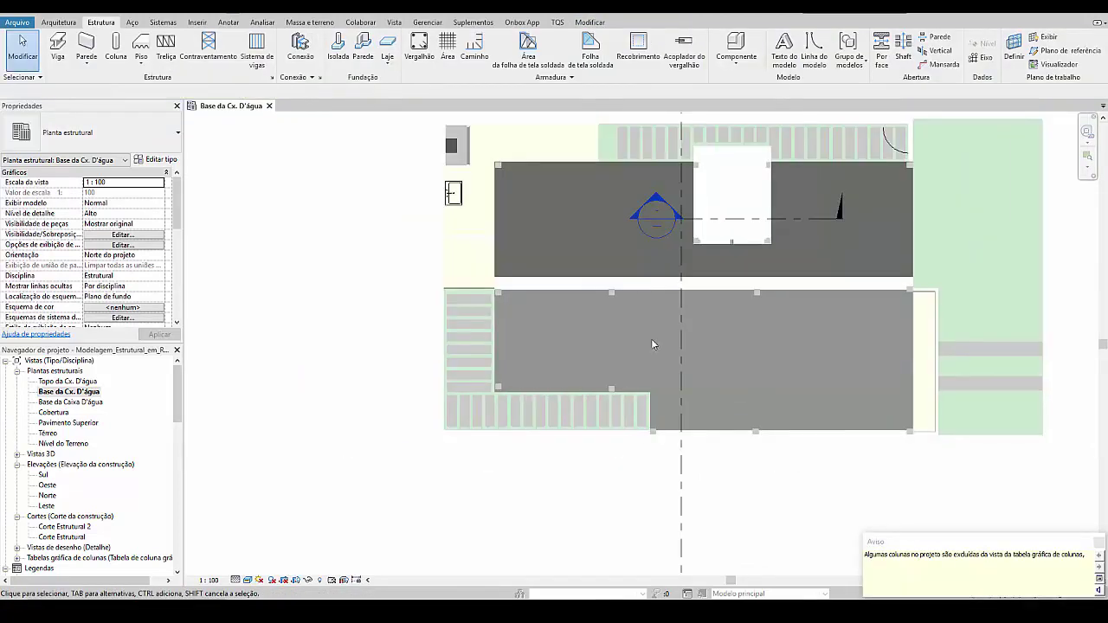
middle_click_drag(621, 237, 593, 284)
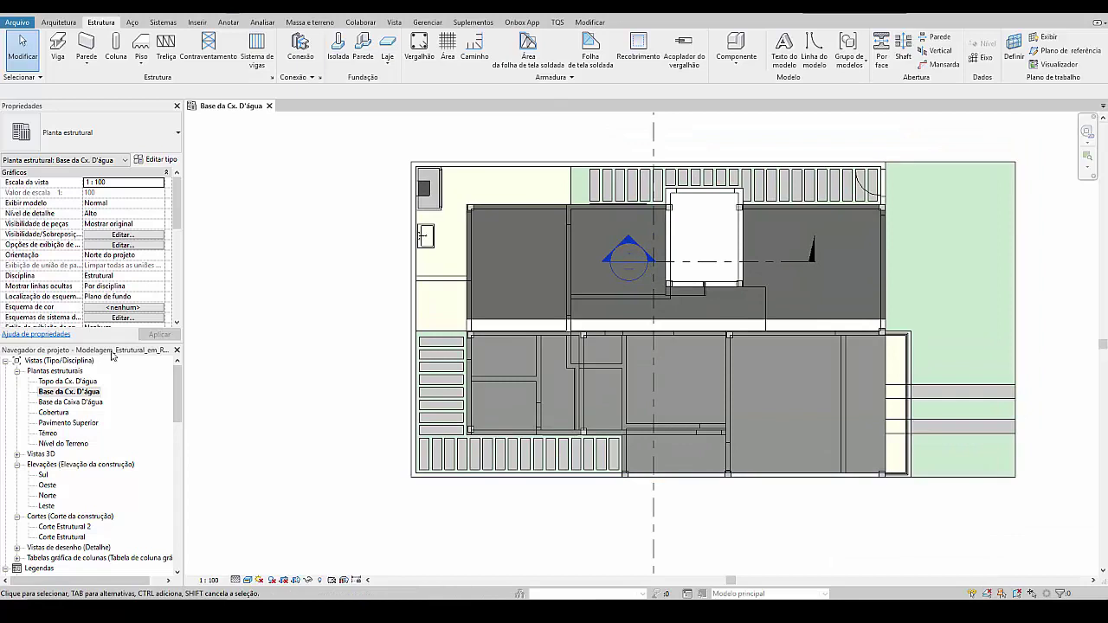
Step: Open the Térreo and Pavimento Superior structural plans and close the Base da Cx. D'água plan
double_click(54, 433)
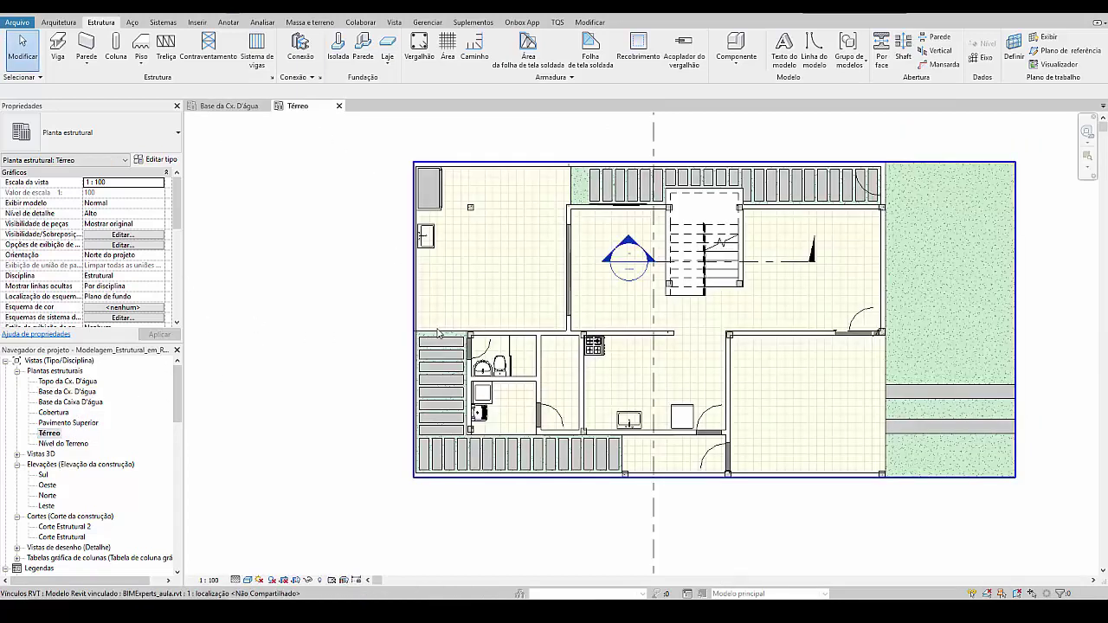
double_click(69, 423)
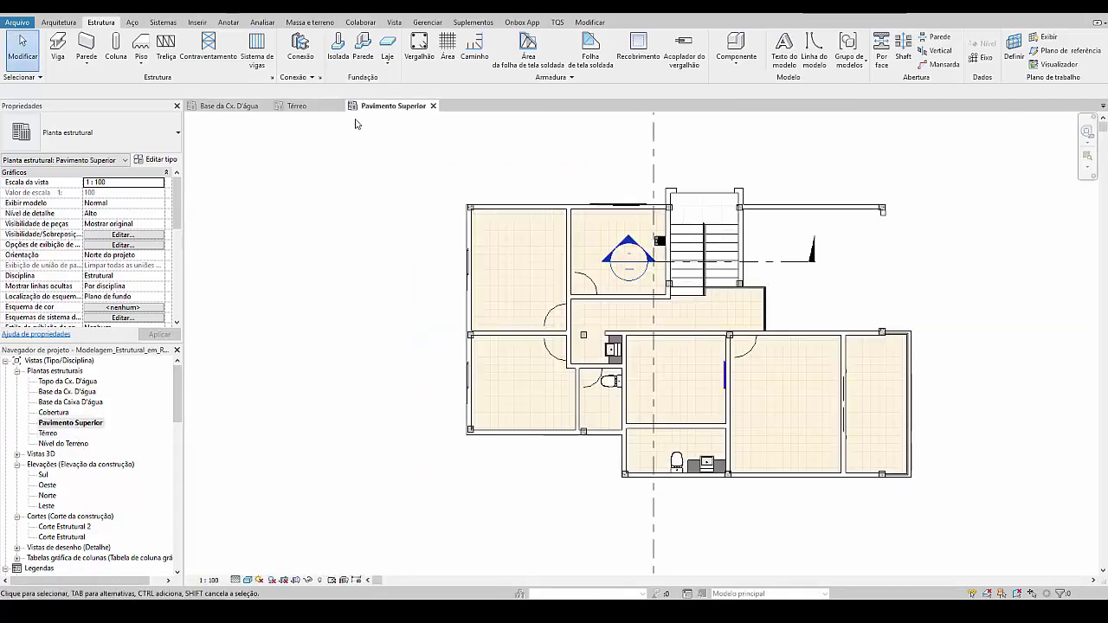
left_click(256, 107)
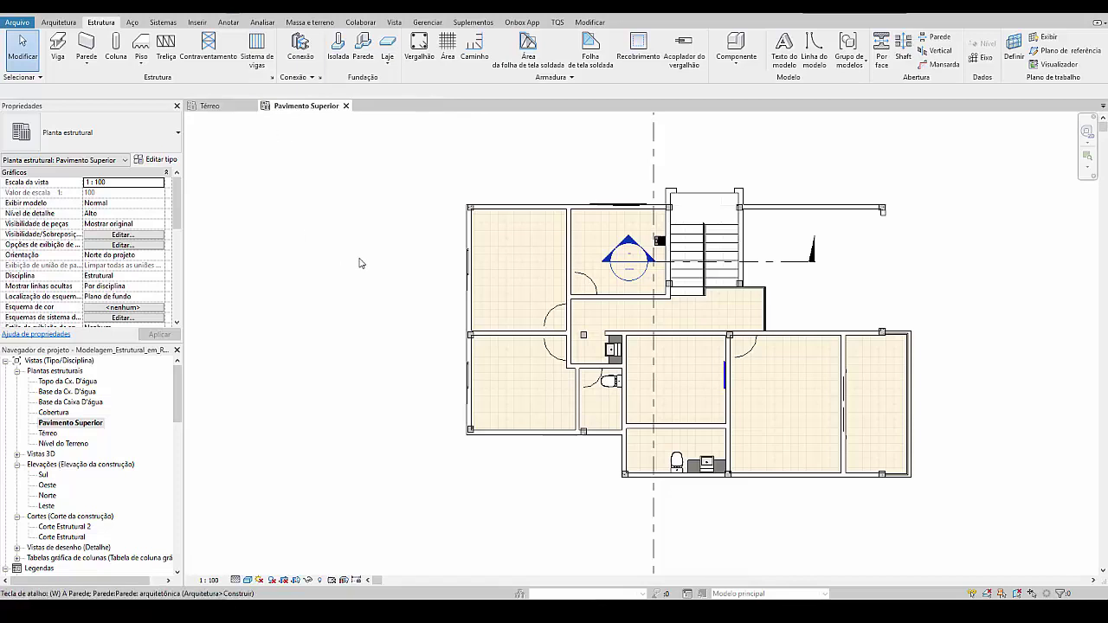
Step: Tile the Pavimento Superior and Térreo plans side by side and frame the building in both views
key("w")
key("t")
middle_click(454, 304)
middle_click(453, 304)
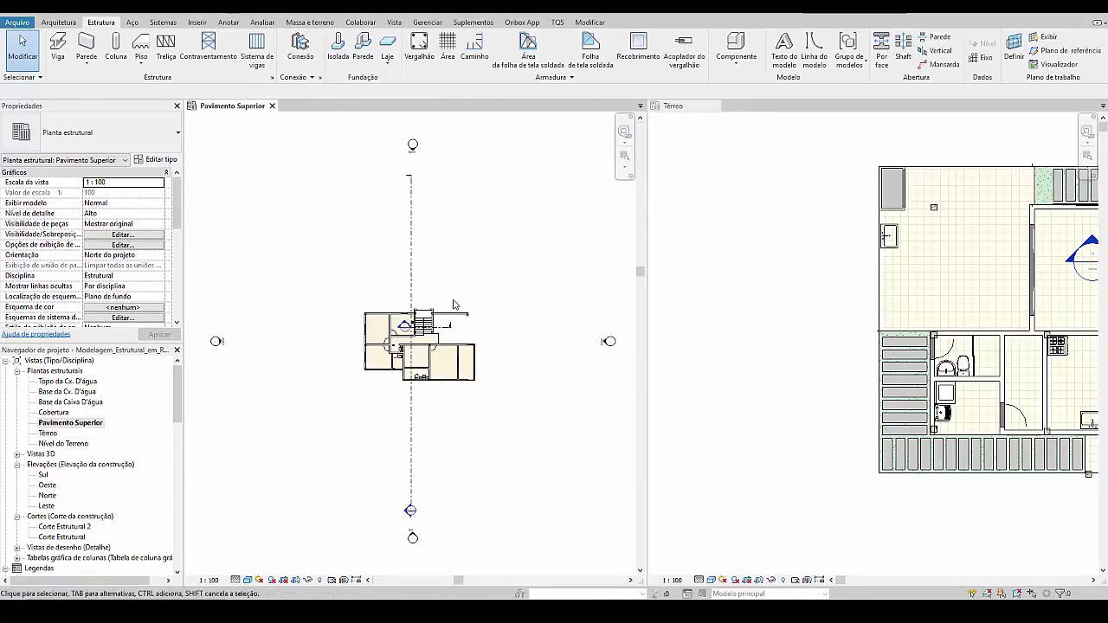
middle_click(854, 329)
middle_click(853, 329)
scroll(863, 334, "up", 3)
scroll(882, 367, "down", 3)
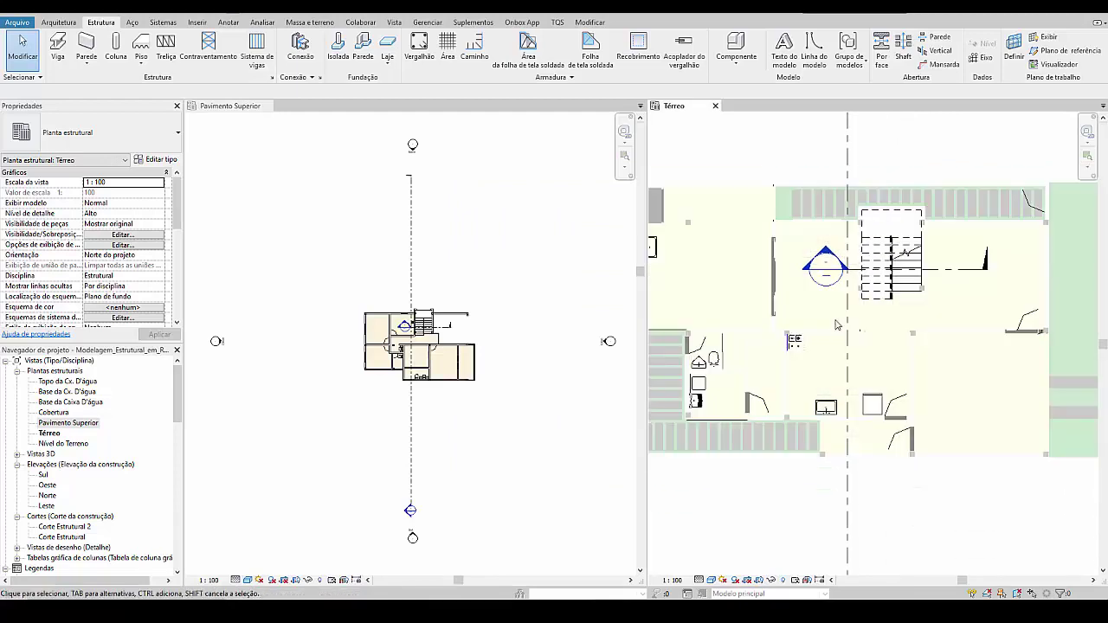
left_click(386, 388)
scroll(386, 387, "up", 5)
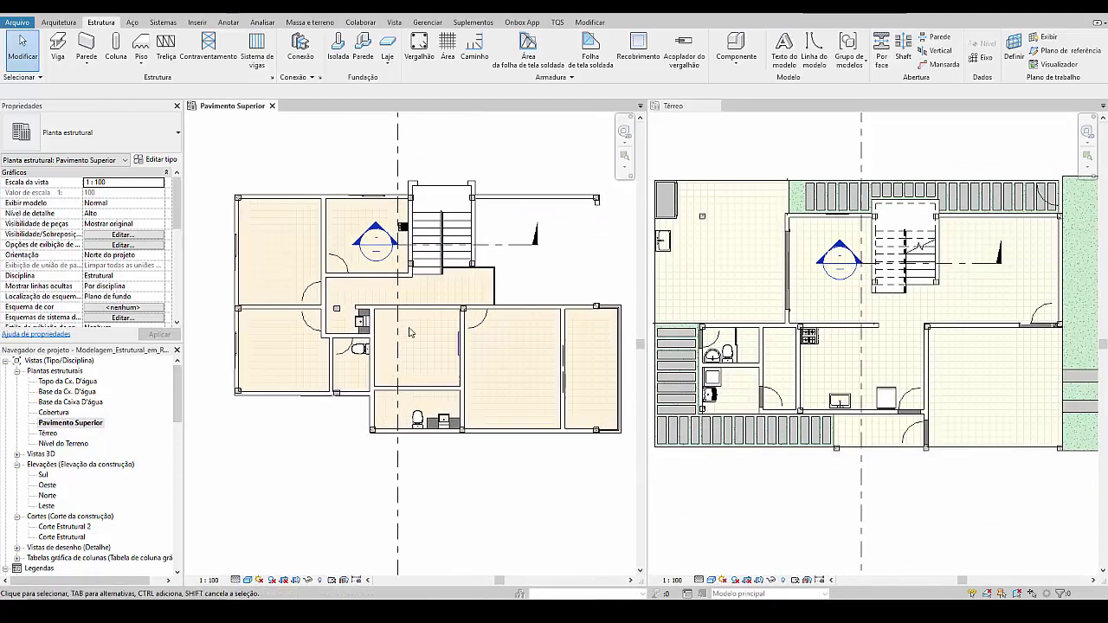
Step: Select the freestanding column in the Pavimento Superior hallway and compare its position with the Térreo plan
left_click(336, 309)
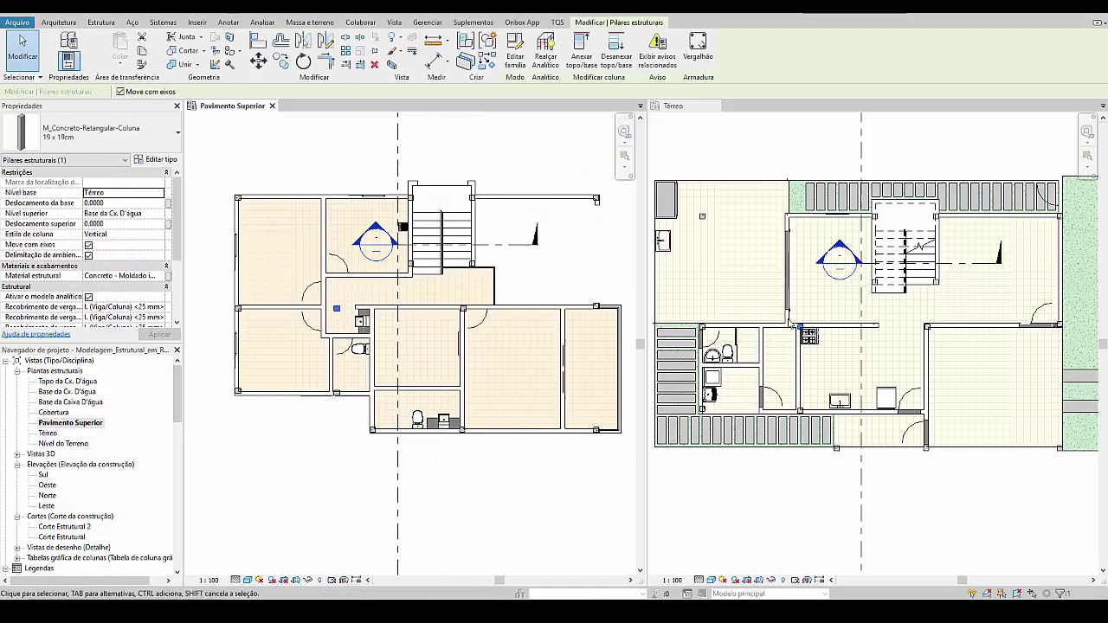
scroll(334, 311, "up", 2)
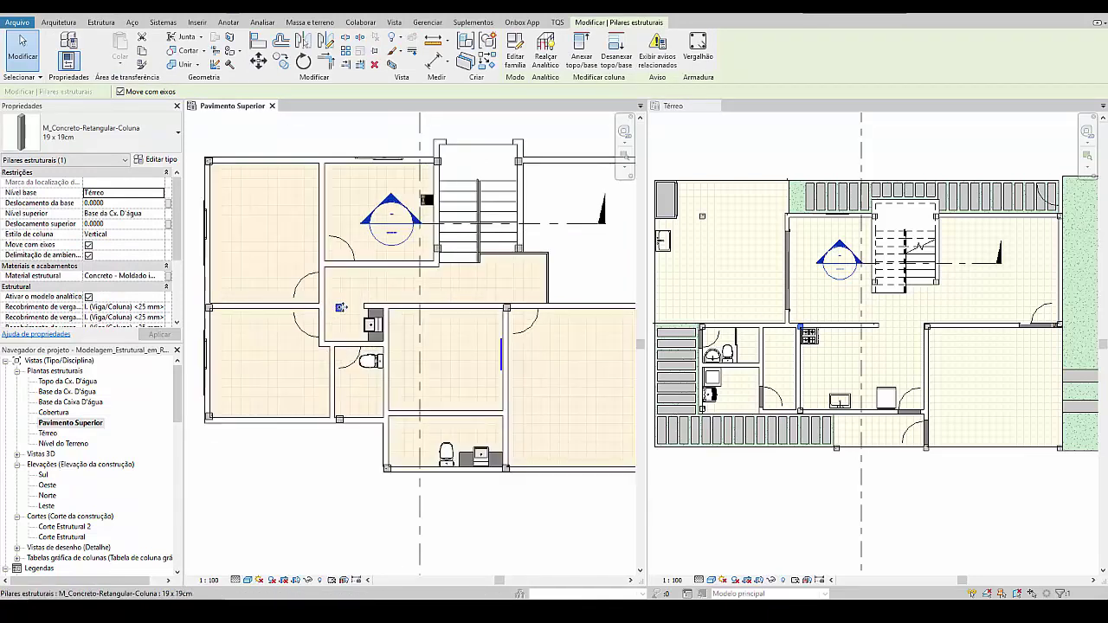
scroll(341, 308, "down", 2)
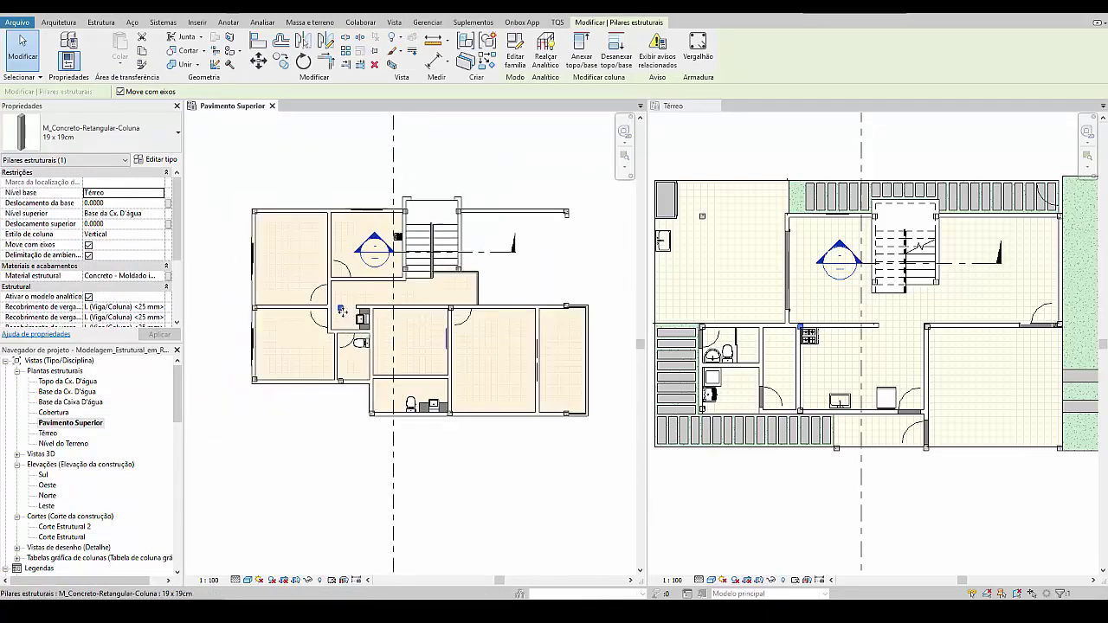
left_click(750, 275)
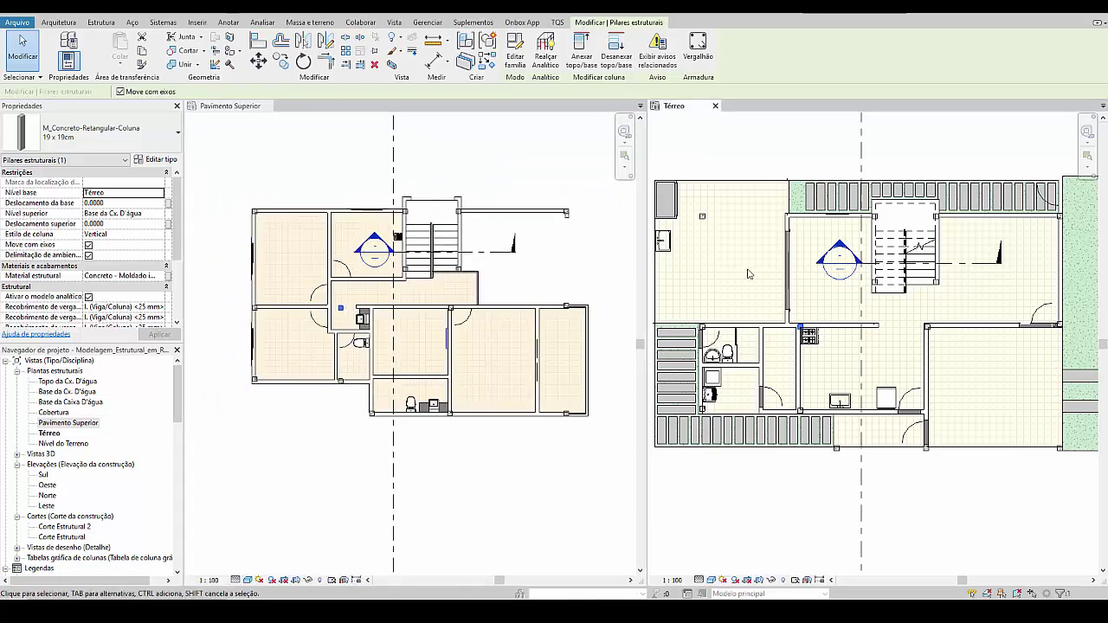
Step: Move the isolated column in the Térreo plan's open upper left area straight up onto the boundary wall
middle_click_drag(760, 263, 797, 269)
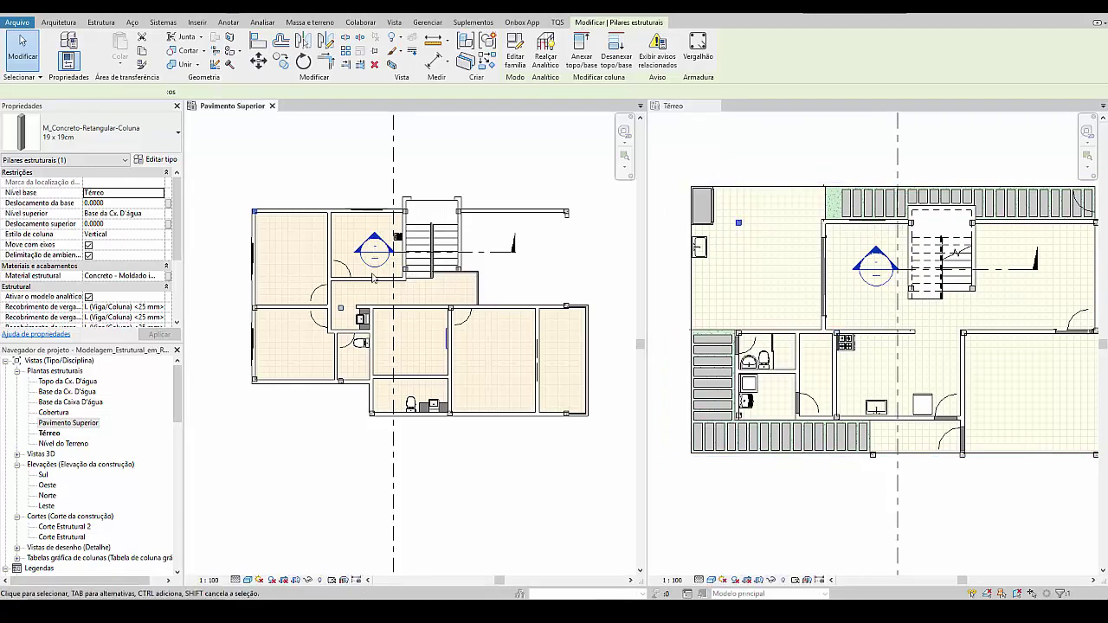
middle_click_drag(358, 280, 414, 305)
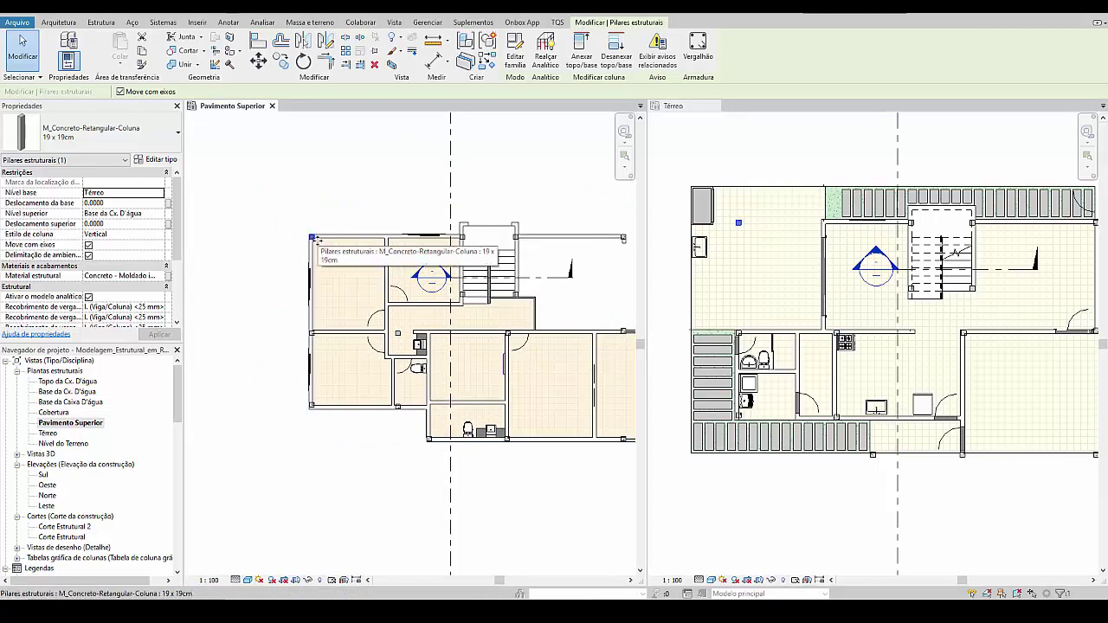
left_click(735, 227)
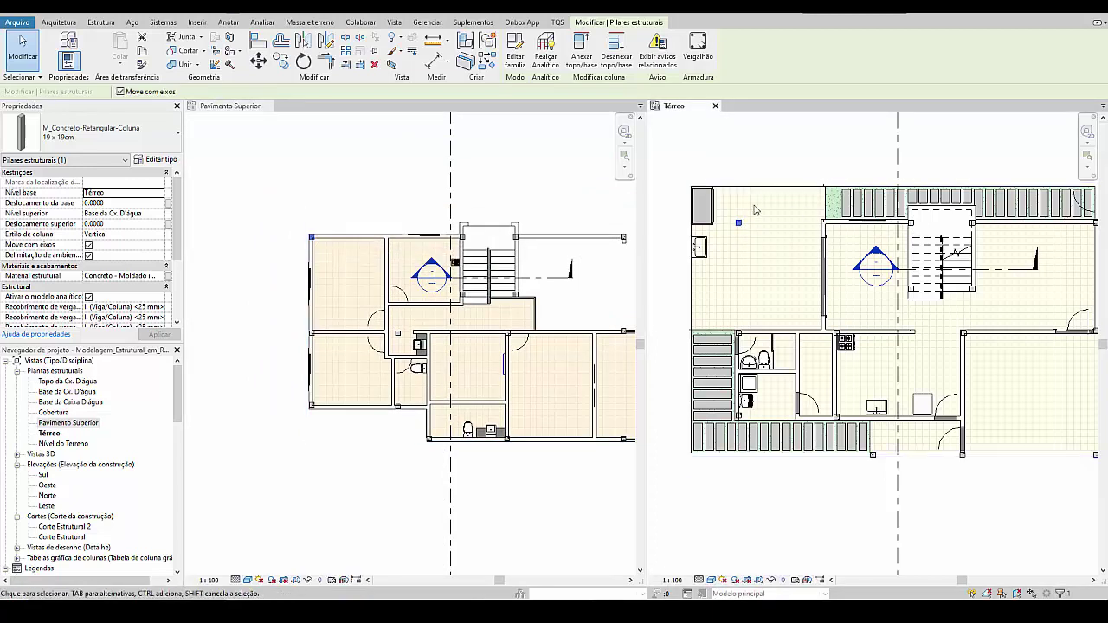
left_click_drag(738, 209, 739, 184)
left_click(728, 180)
left_click(740, 185)
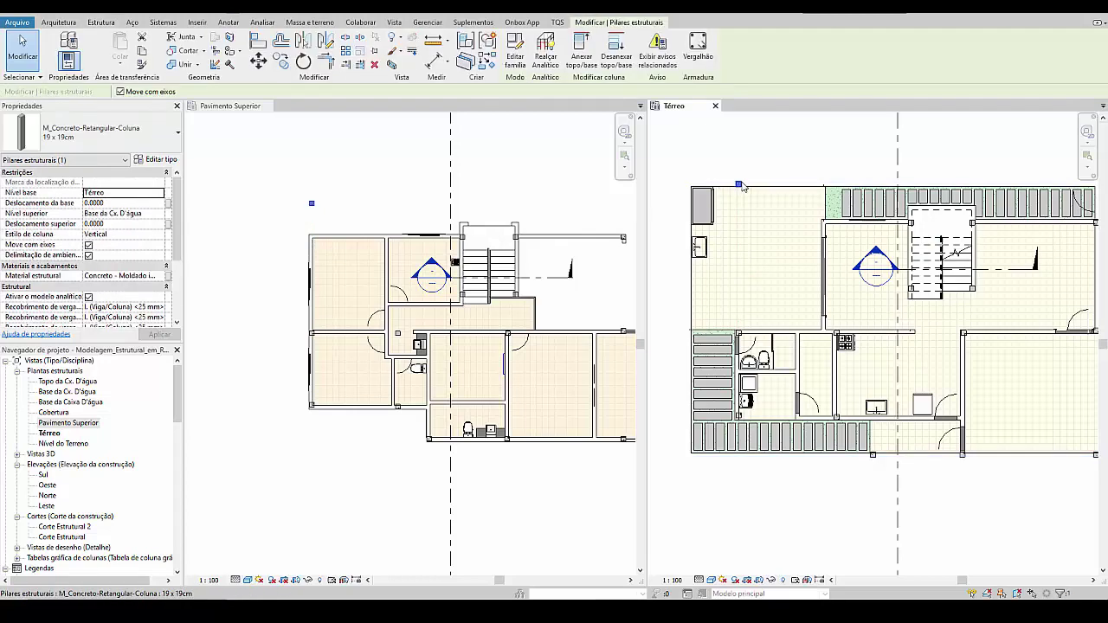
Step: Place a 19 x 19cm concrete column, height up to Topo da Cx. D'água, on the Térreo's left boundary wall, aligned with the stair columns
key("c")
key("s")
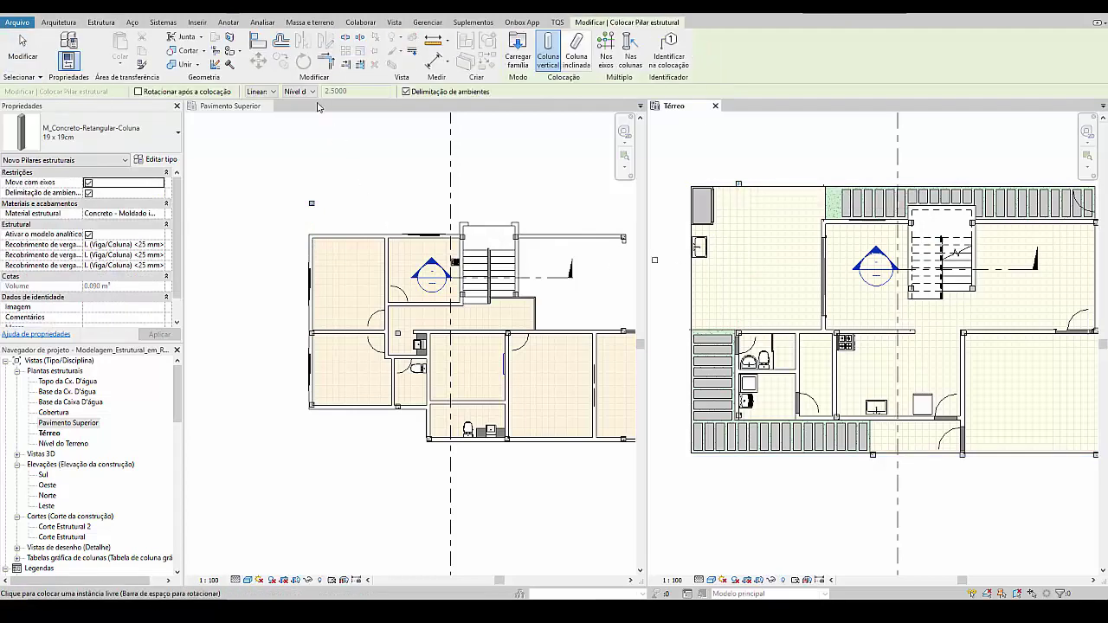
left_click(312, 91)
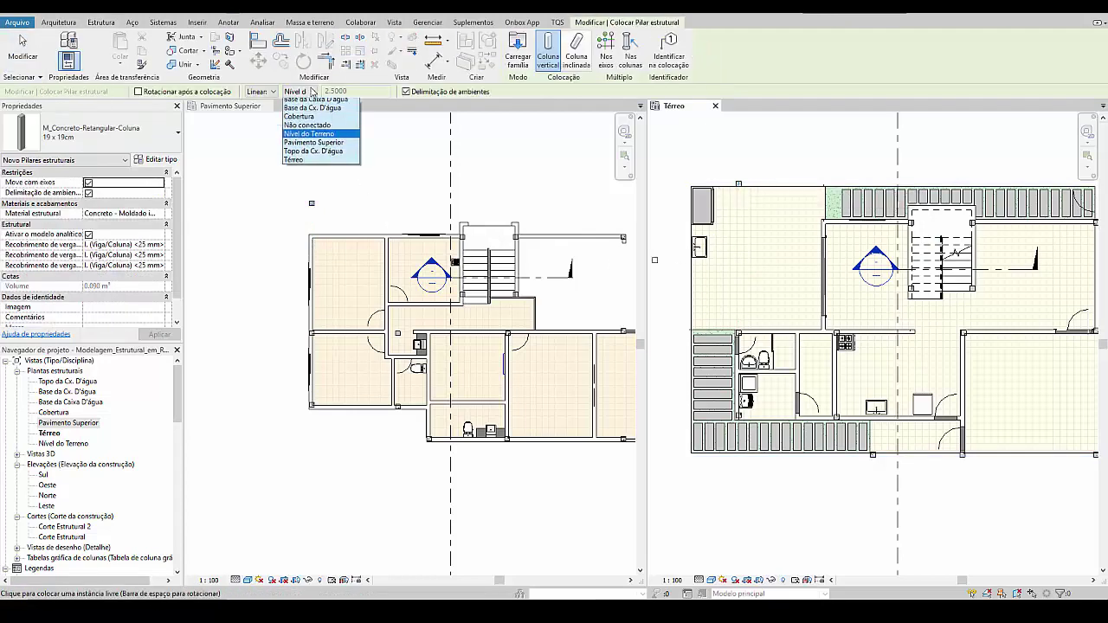
left_click(307, 164)
left_click(1072, 584)
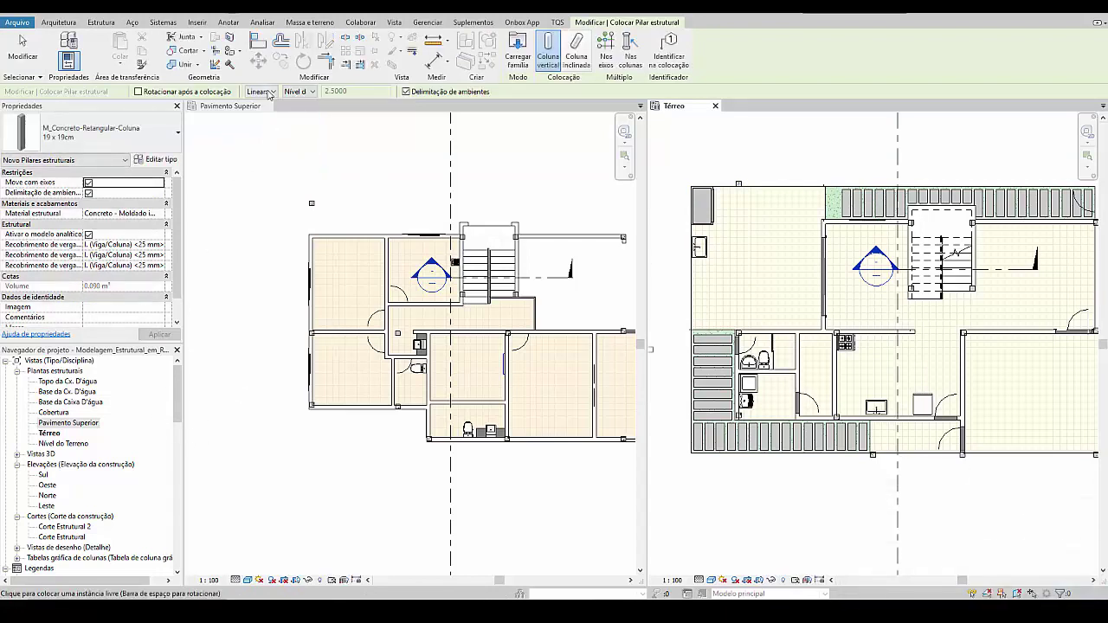
left_click(299, 92)
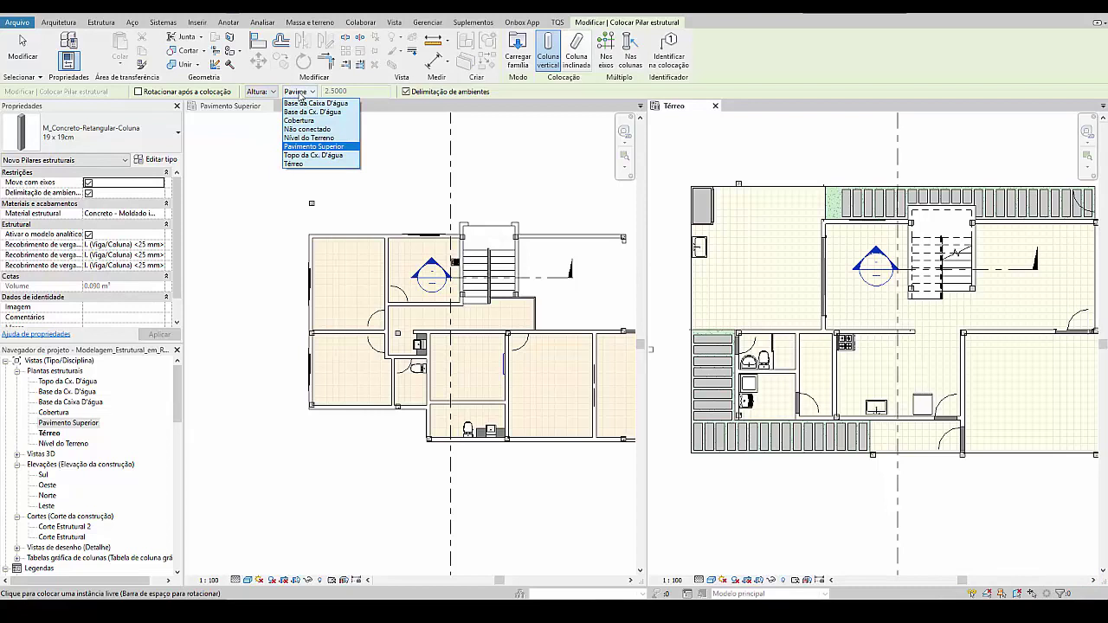
left_click(314, 155)
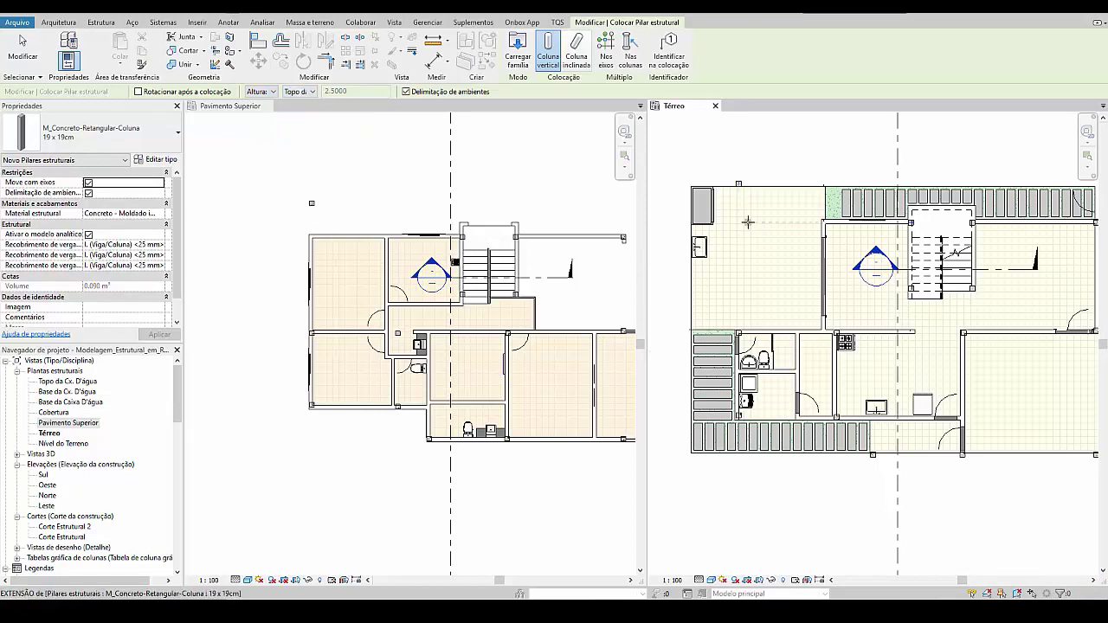
scroll(818, 222, "down", 1)
scroll(818, 221, "up", 3)
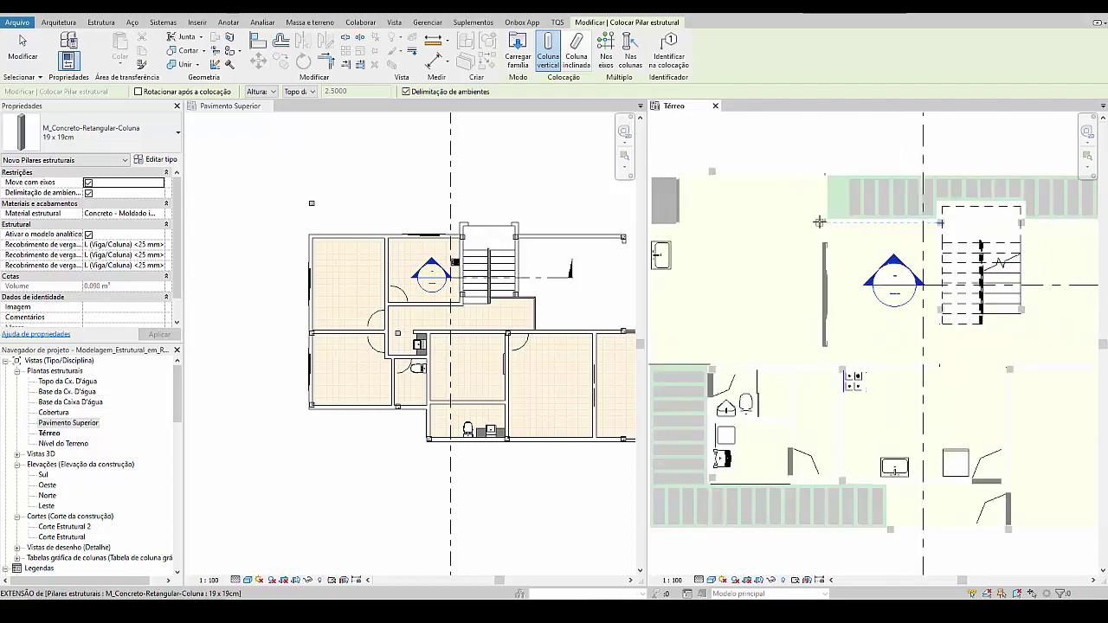
scroll(818, 222, "down", 2)
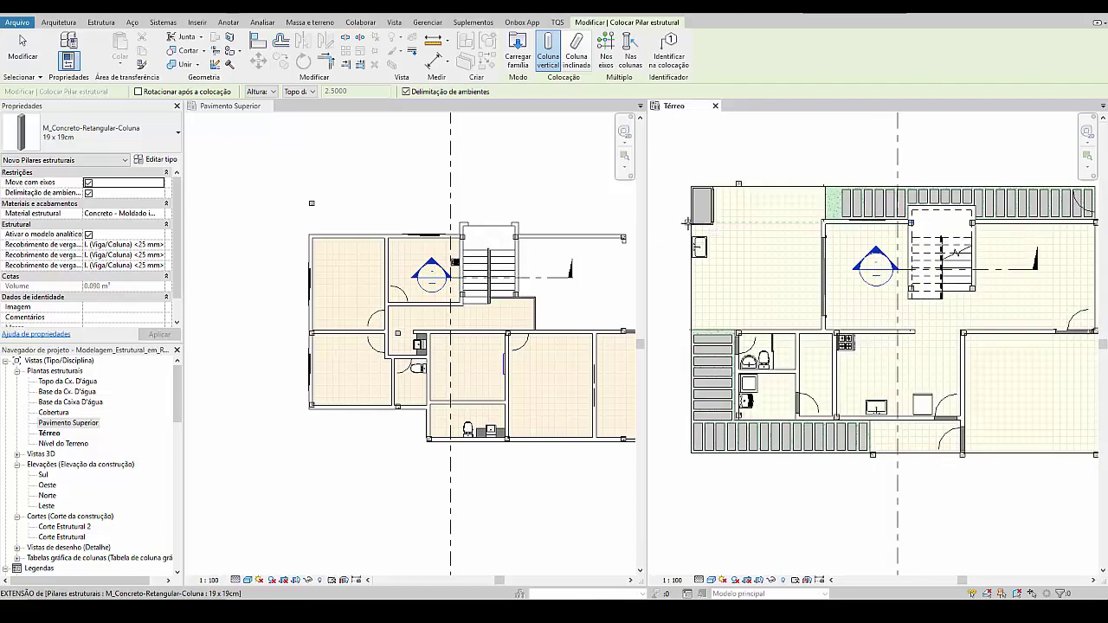
left_click(686, 223)
key("Escape")
key("Escape")
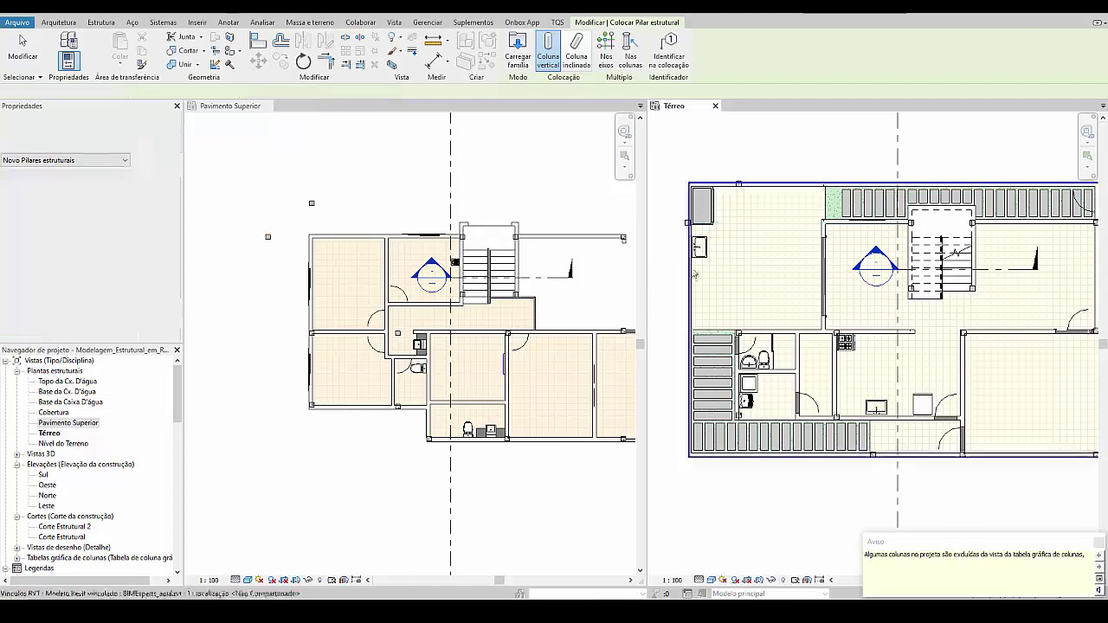
Step: Inspect the new boundary wall column and the column at the end of the lower paved strip in the Térreo plan
left_click(688, 221)
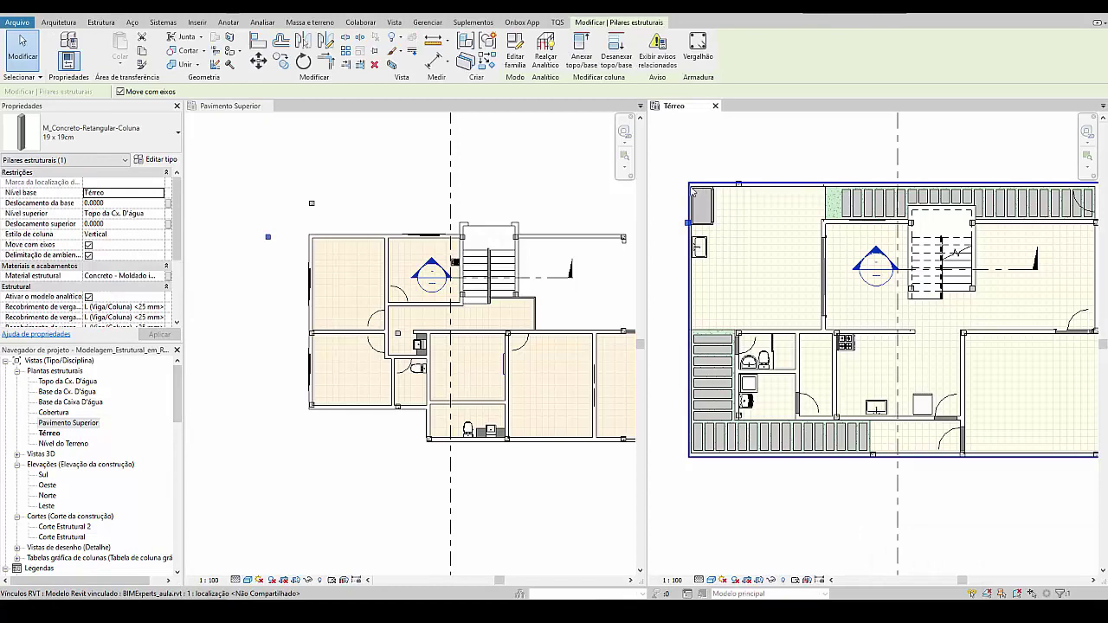
left_click(887, 470)
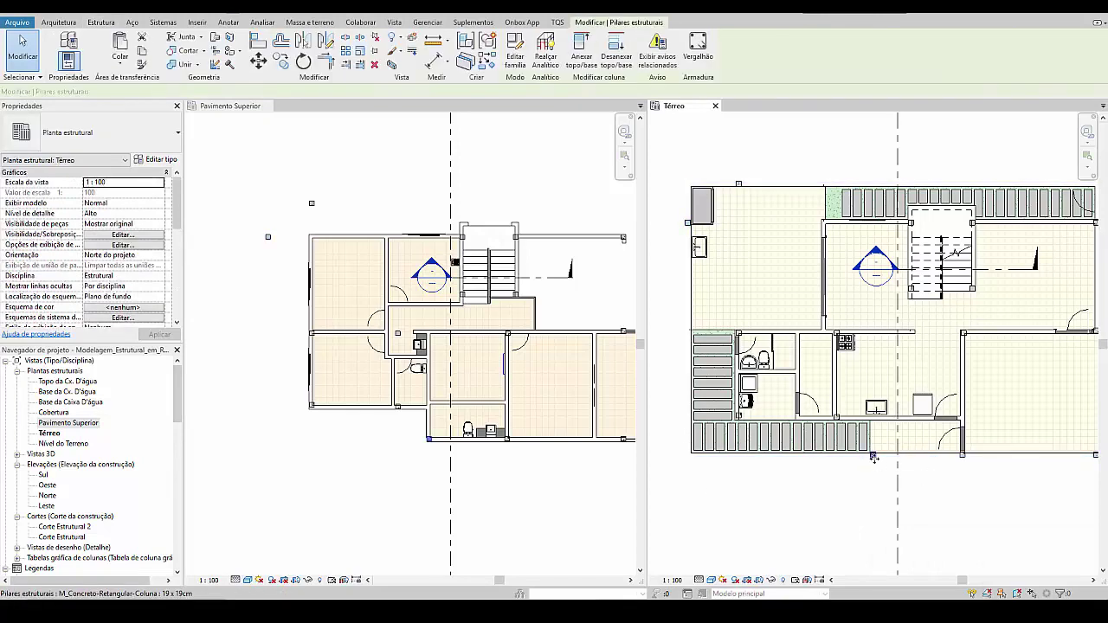
scroll(874, 457, "up", 3)
left_click(871, 451)
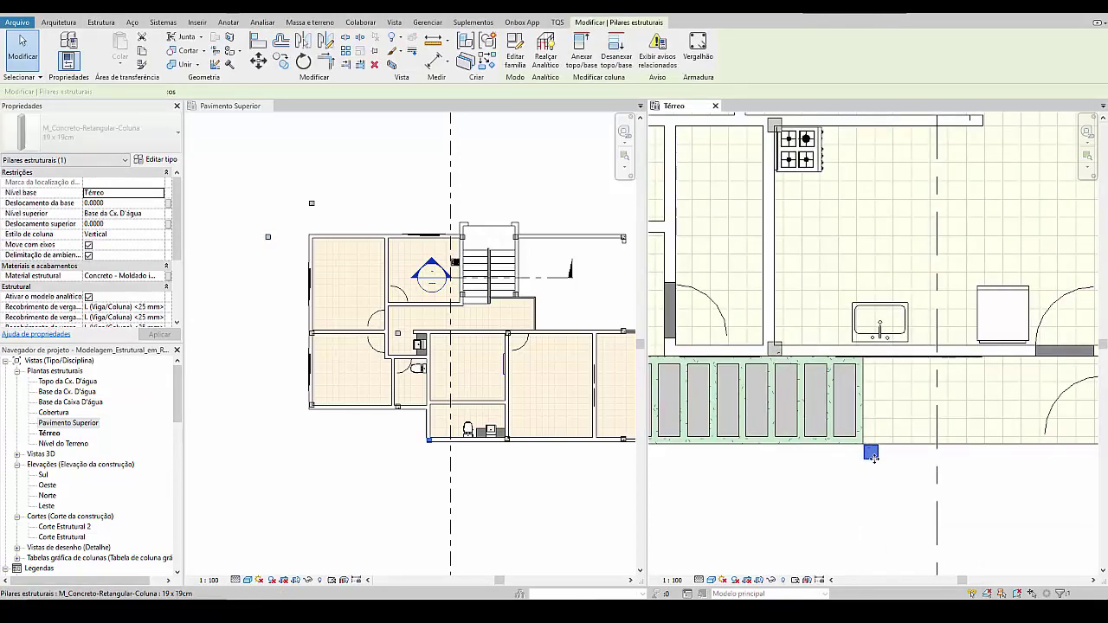
key("Escape")
scroll(776, 251, "down", 5)
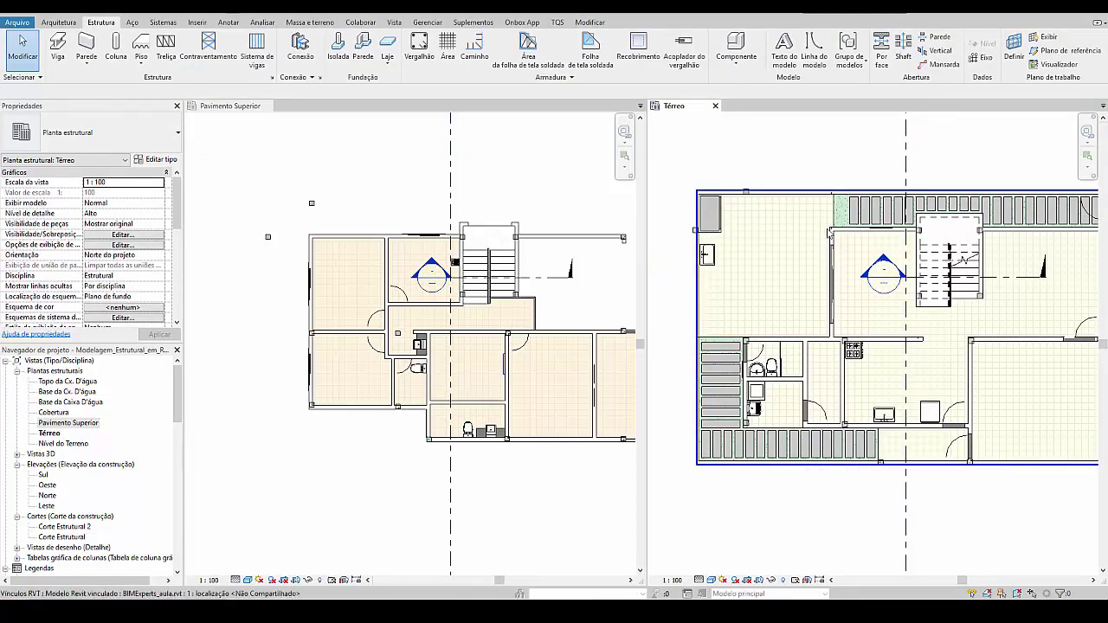
left_click(697, 230)
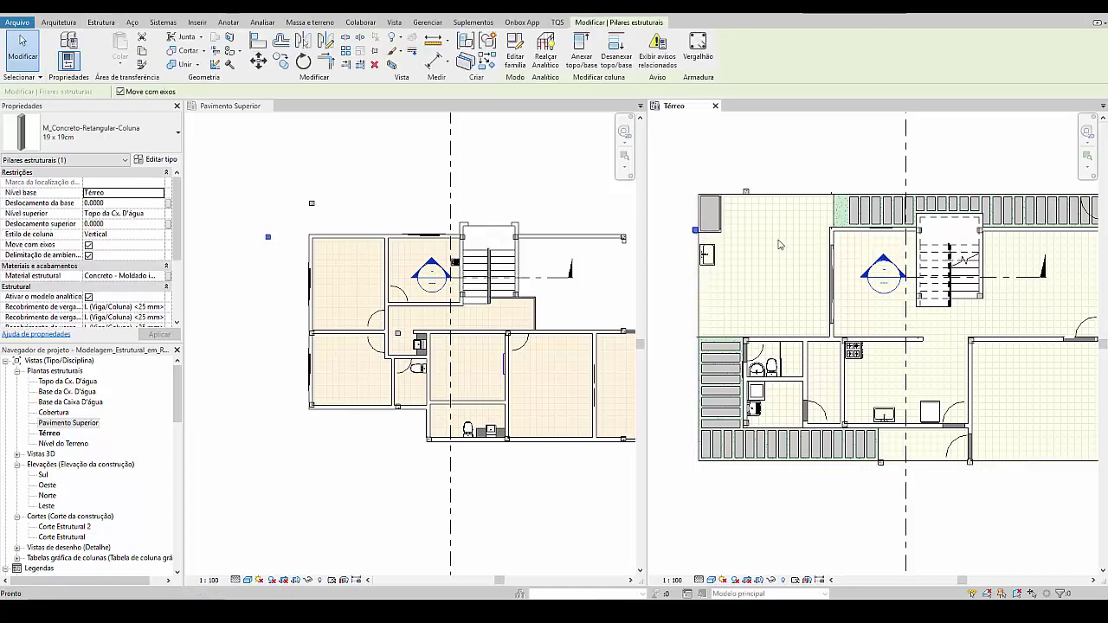
Step: Place a 19 x 19cm column, height up to Topo da Cx. D'água, at the upper left wall corner of the Térreo room beside the stairs
key("c")
key("s")
scroll(827, 227, "up", 5)
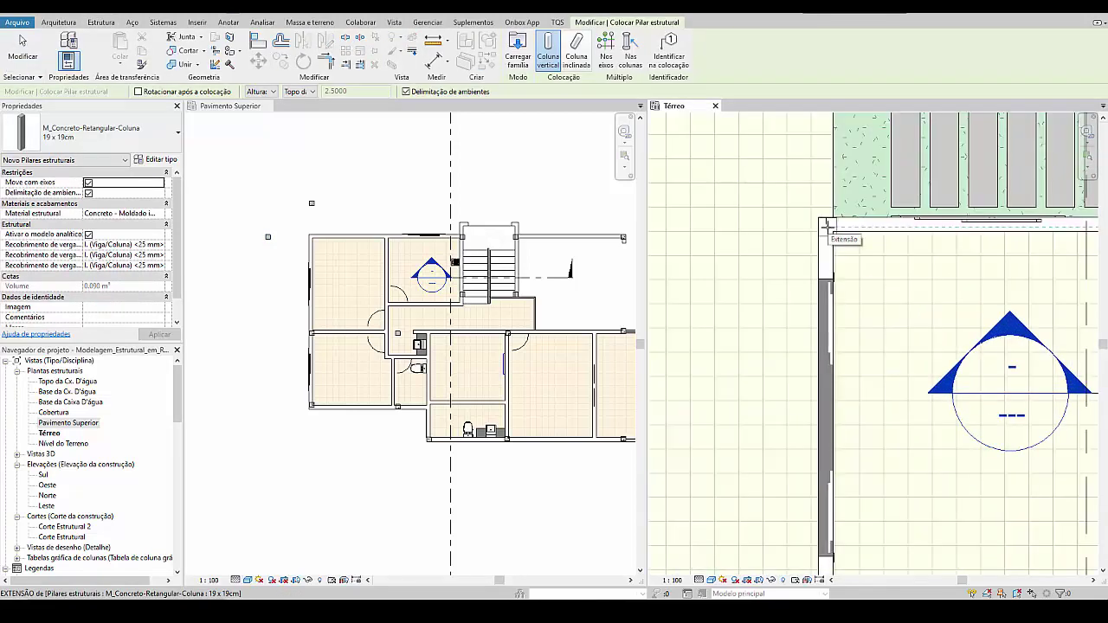
scroll(829, 228, "down", 5)
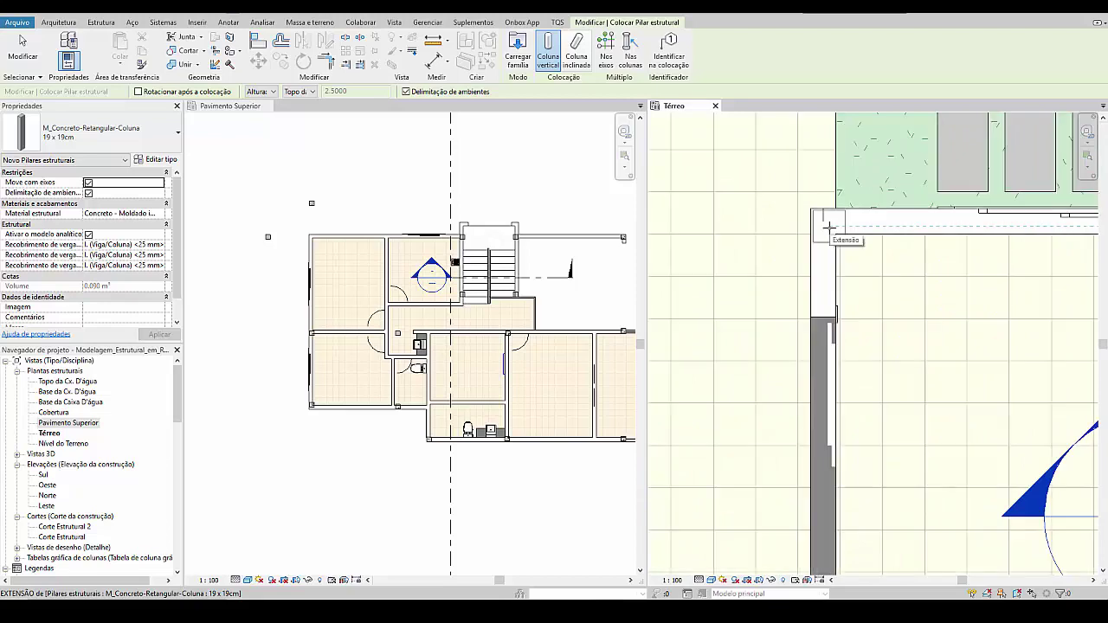
key("Escape")
key("Escape")
scroll(805, 258, "down", 3)
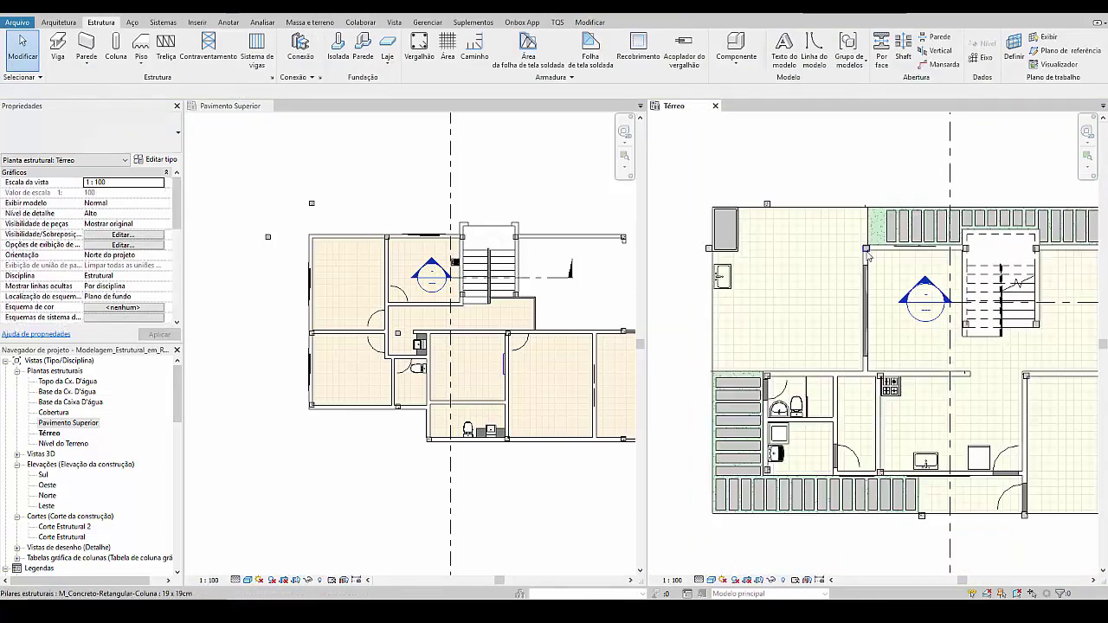
Step: Add an aligned dimension chain above the Térreo plan between the columns, from the left boundary wall through the stairs to the far right corner
key("d")
key("i")
scroll(762, 256, "up", 2)
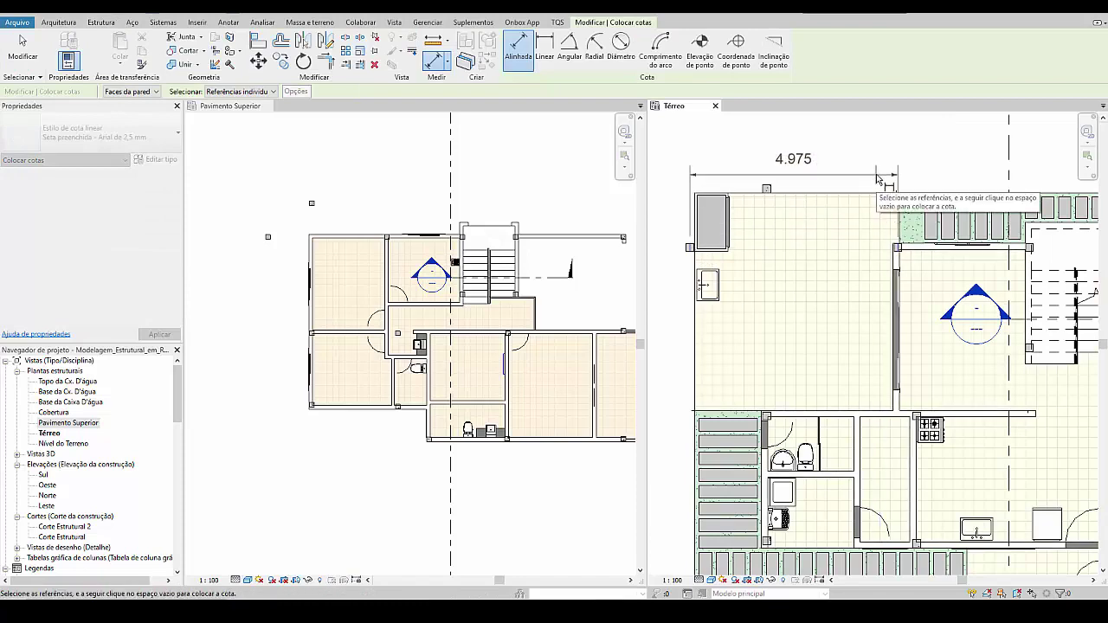
left_click(1021, 253)
scroll(891, 273, "down", 2)
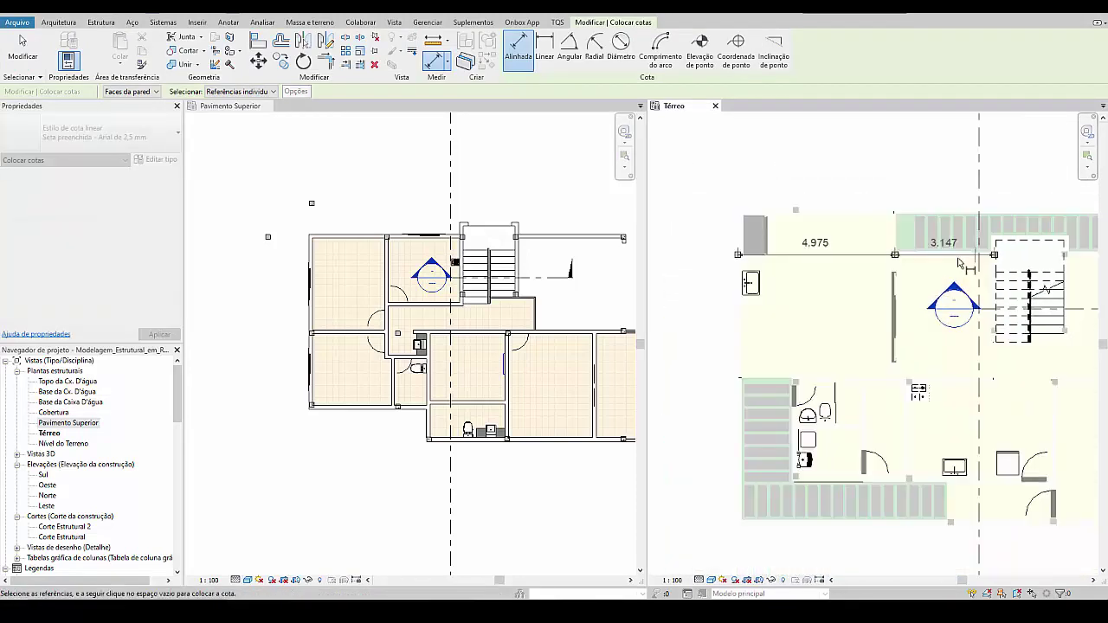
middle_click_drag(942, 290, 847, 348)
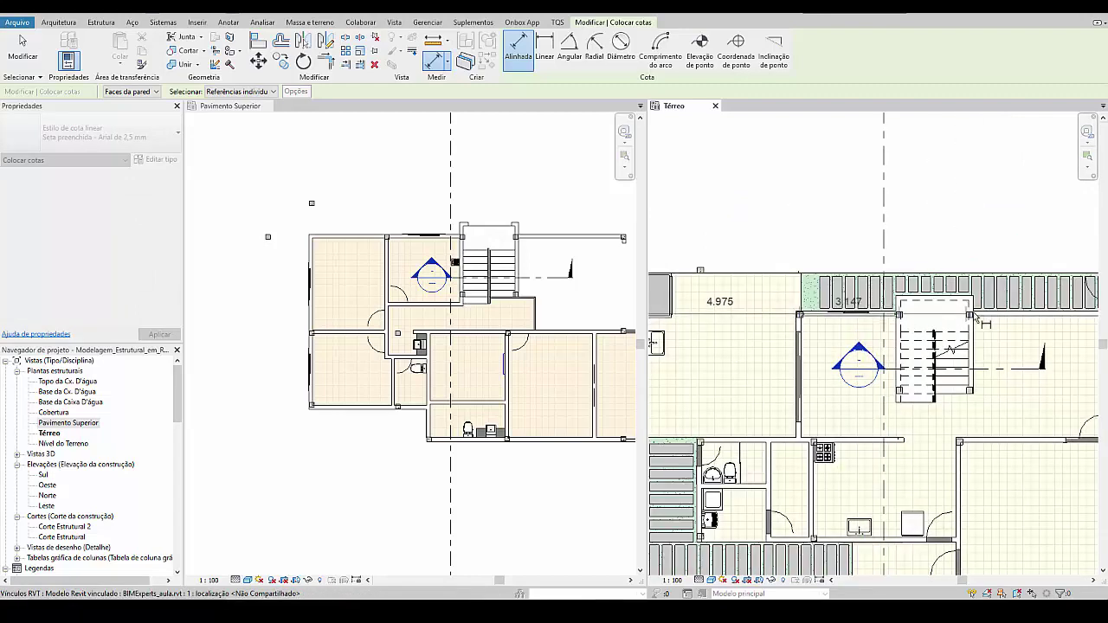
left_click(972, 318)
middle_click_drag(976, 326, 846, 327)
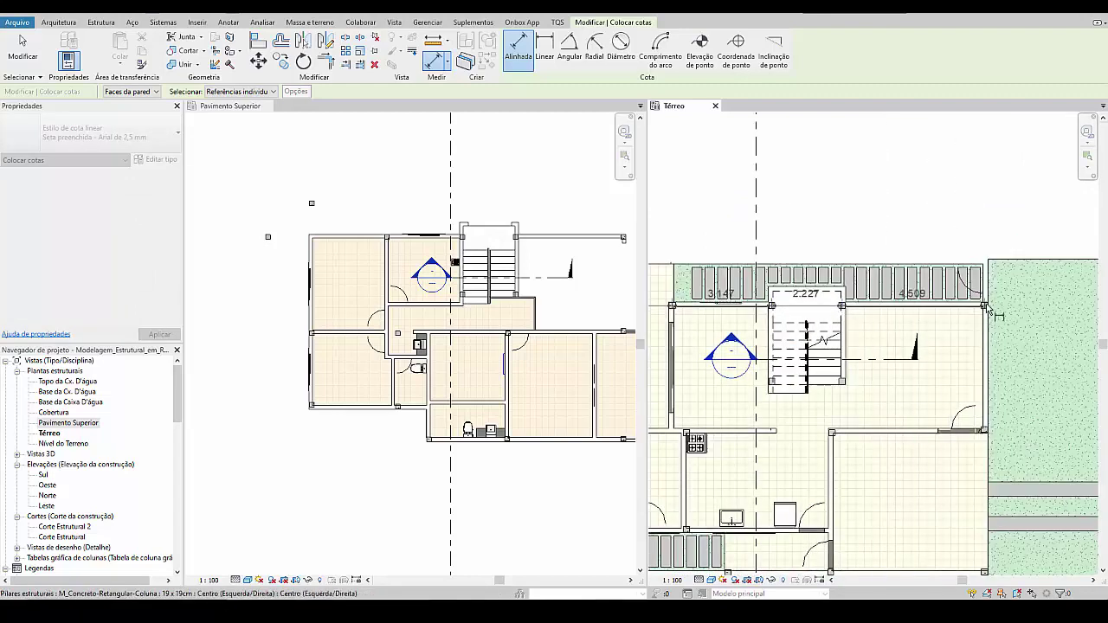
left_click(994, 314)
scroll(966, 235, "down", 2)
left_click(966, 234)
scroll(967, 235, "up", 3)
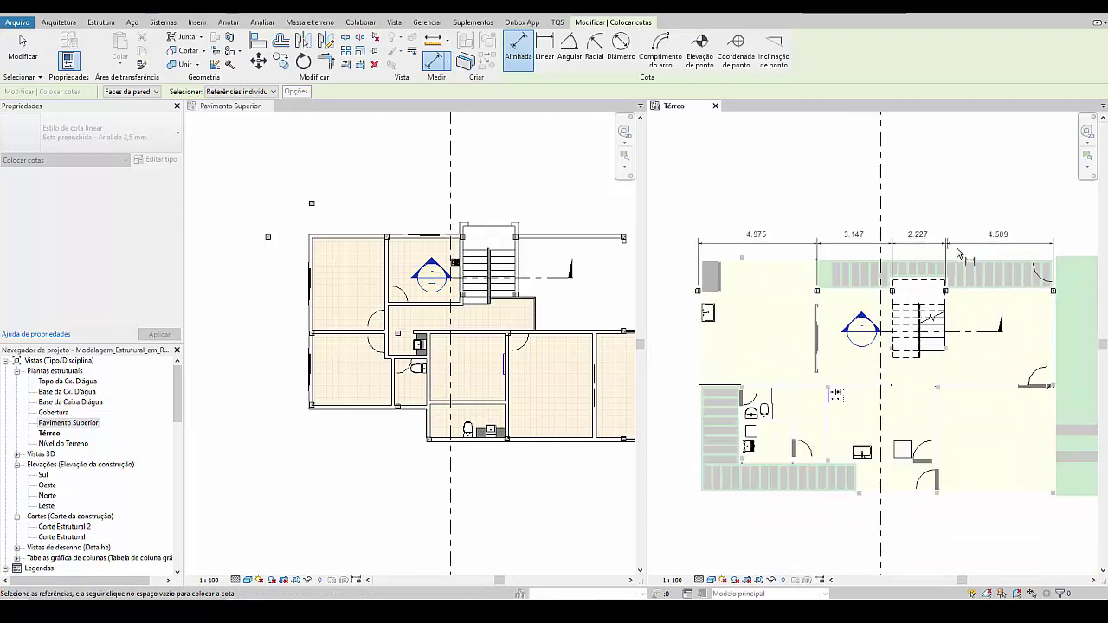
key("Escape")
key("Escape")
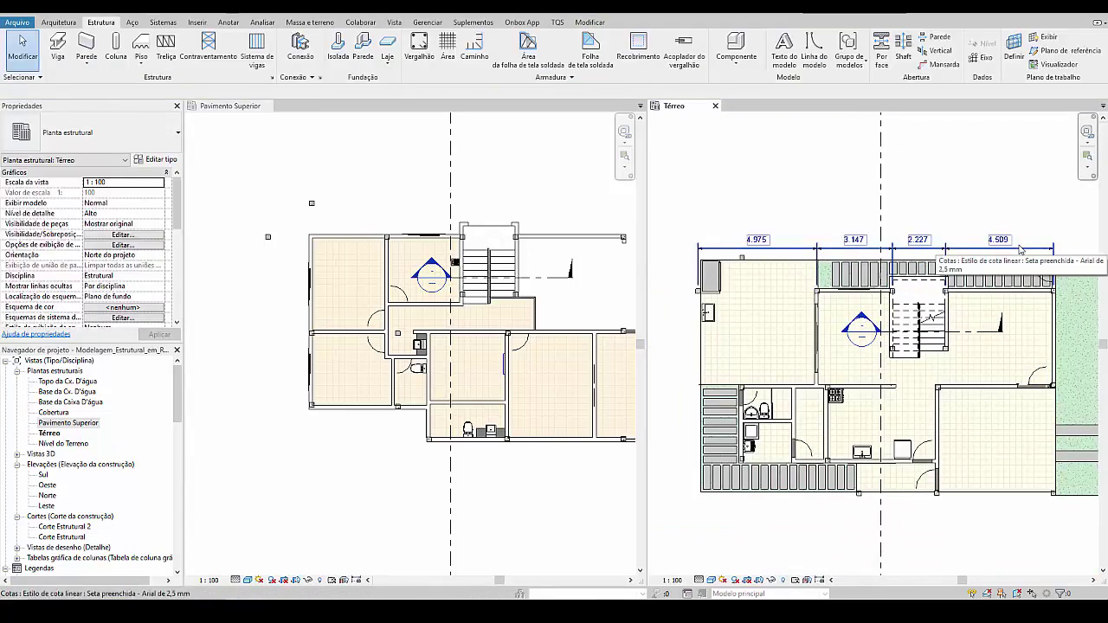
Step: Dimension the vertical spacing of the Térreo columns from the upper boundary wall through both bathroom-side columns, placing the chain left of the plan
scroll(766, 339, "up", 2)
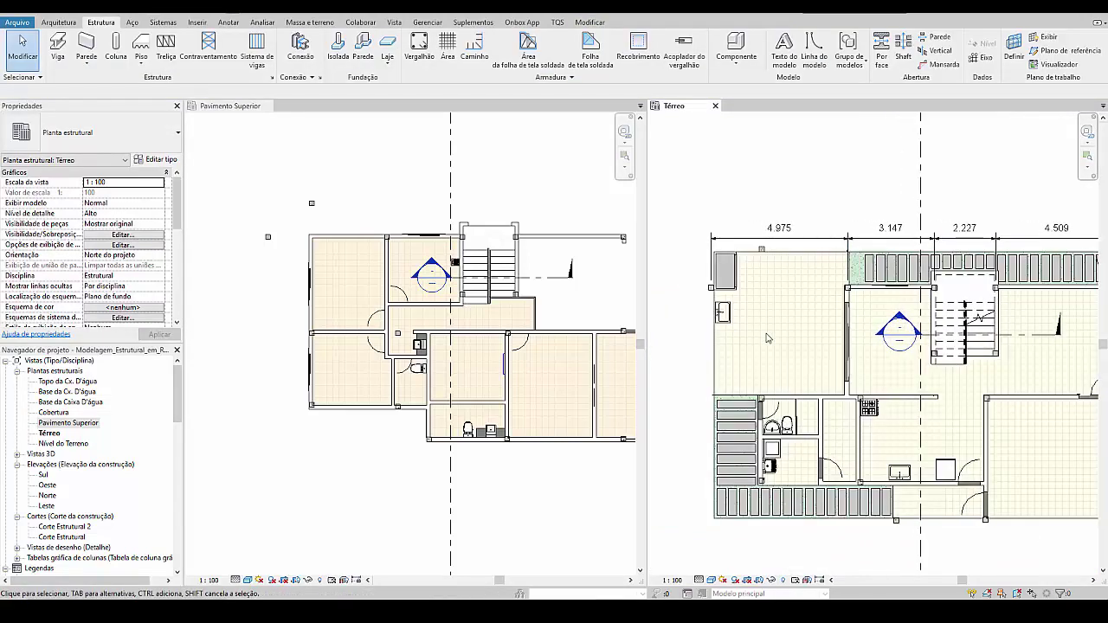
scroll(753, 355, "up", 2)
key("d")
key("i")
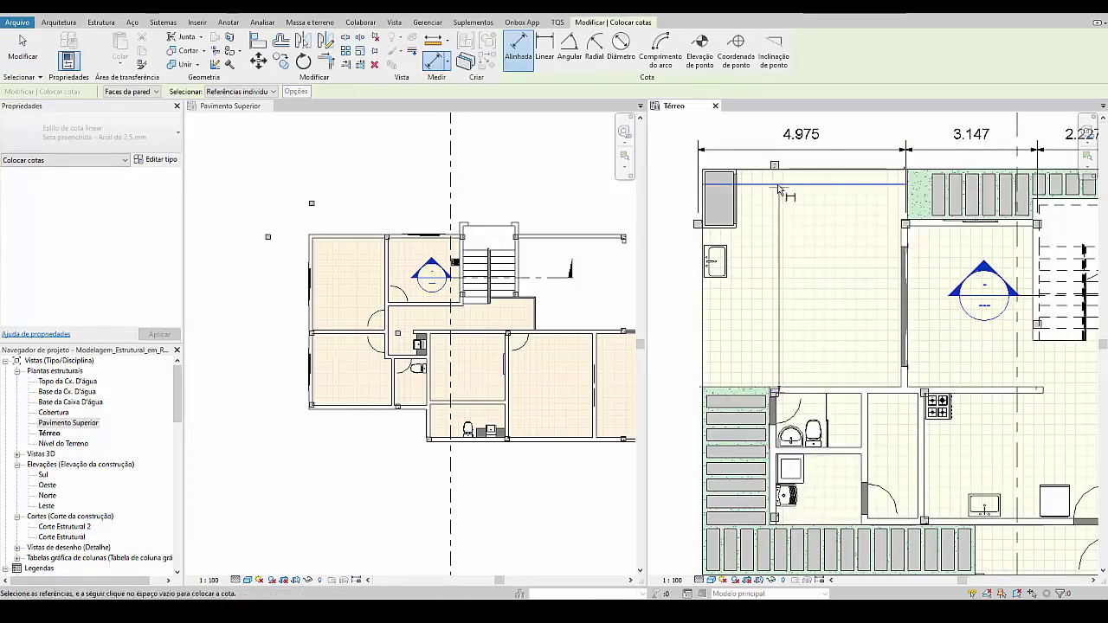
scroll(784, 186, "down", 1)
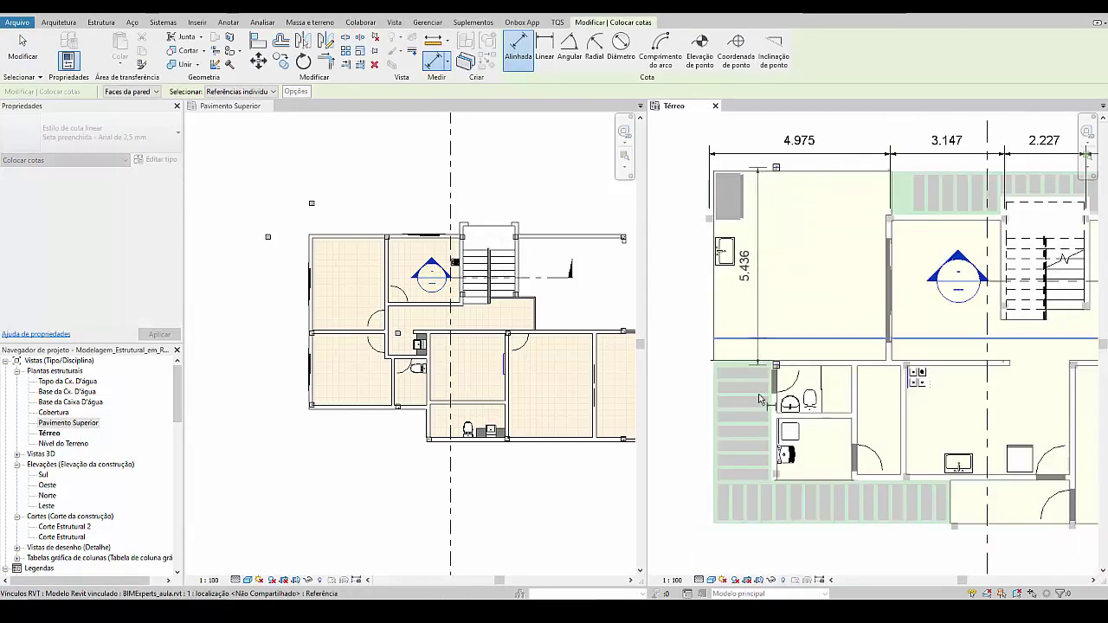
scroll(776, 517, "up", 2)
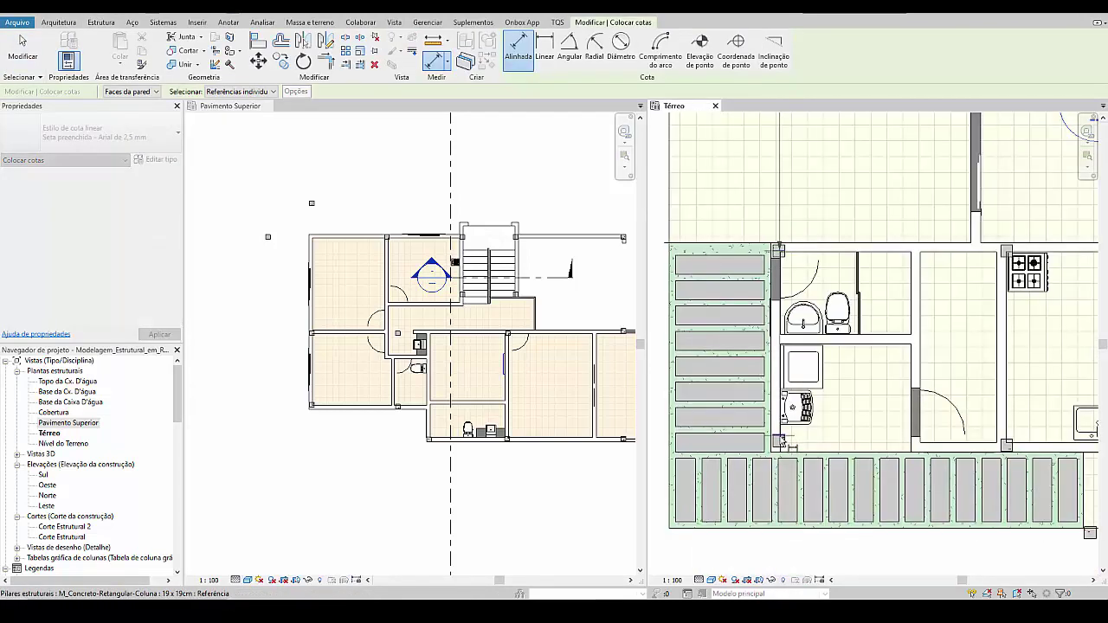
scroll(779, 445, "down", 3)
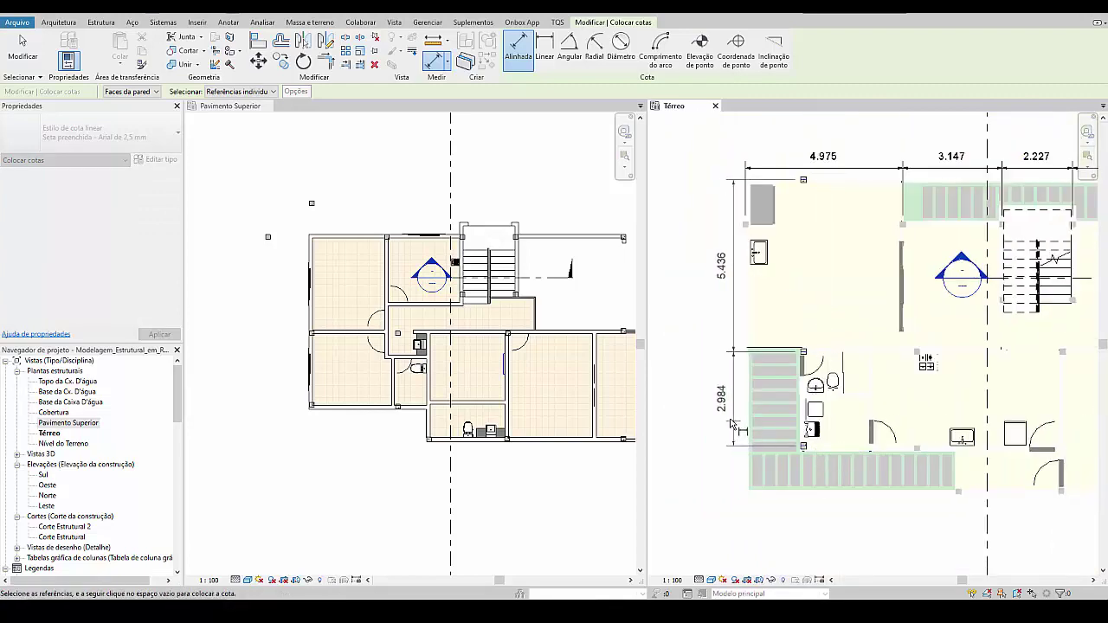
key("Escape")
key("Escape")
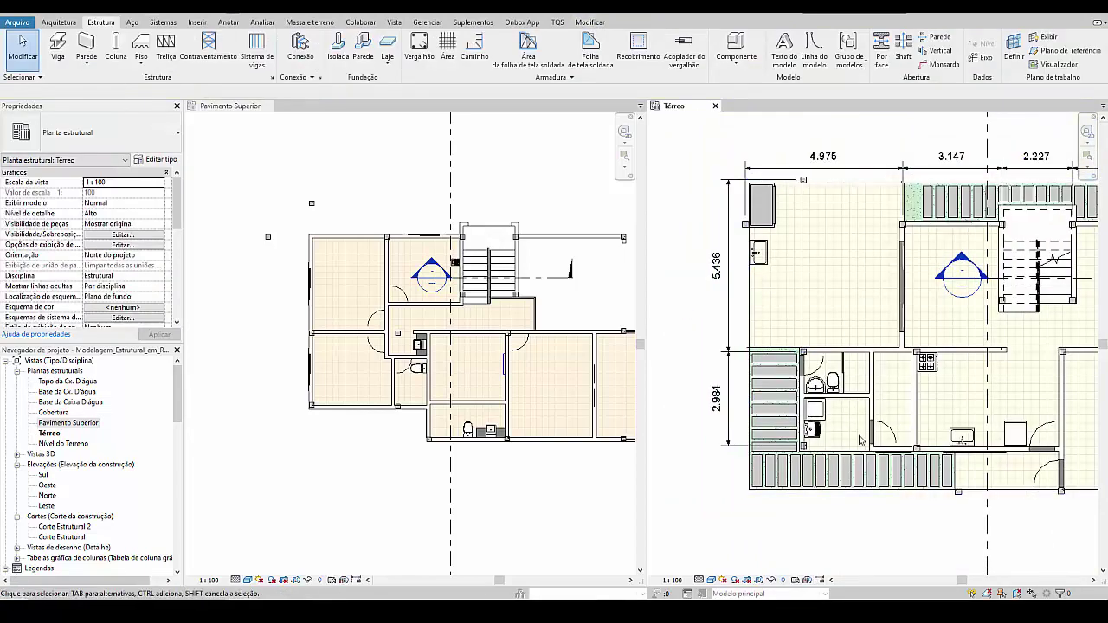
Step: Move the freestanding hallway column in the Pavimento Superior plan horizontally to the end of the wall above the sink
scroll(881, 350, "down", 2)
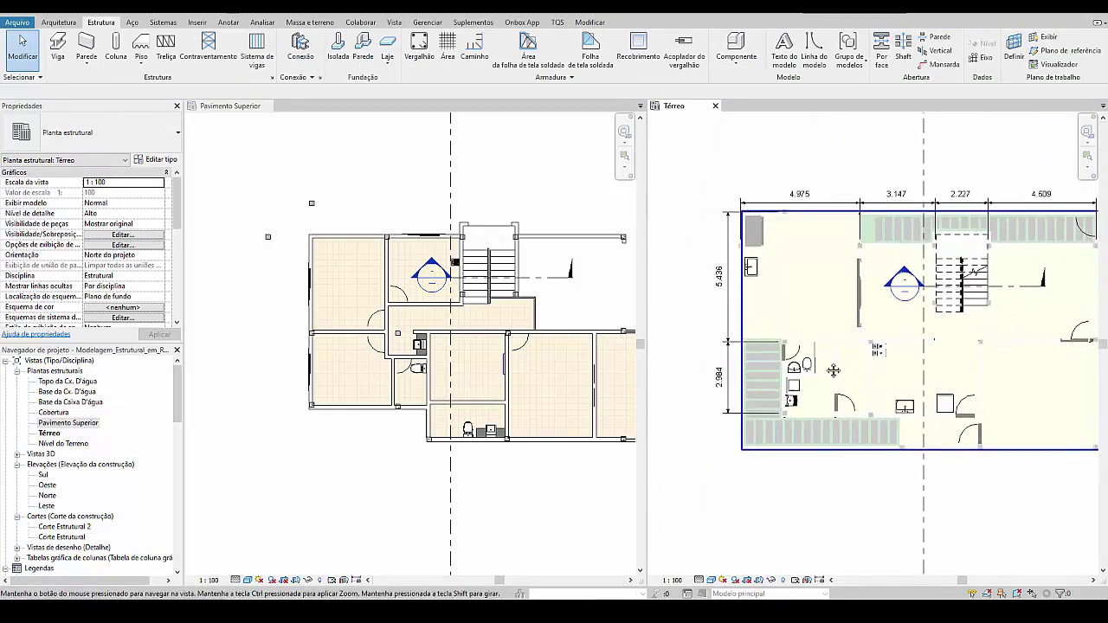
scroll(810, 371, "up", 1)
scroll(811, 371, "up", 2)
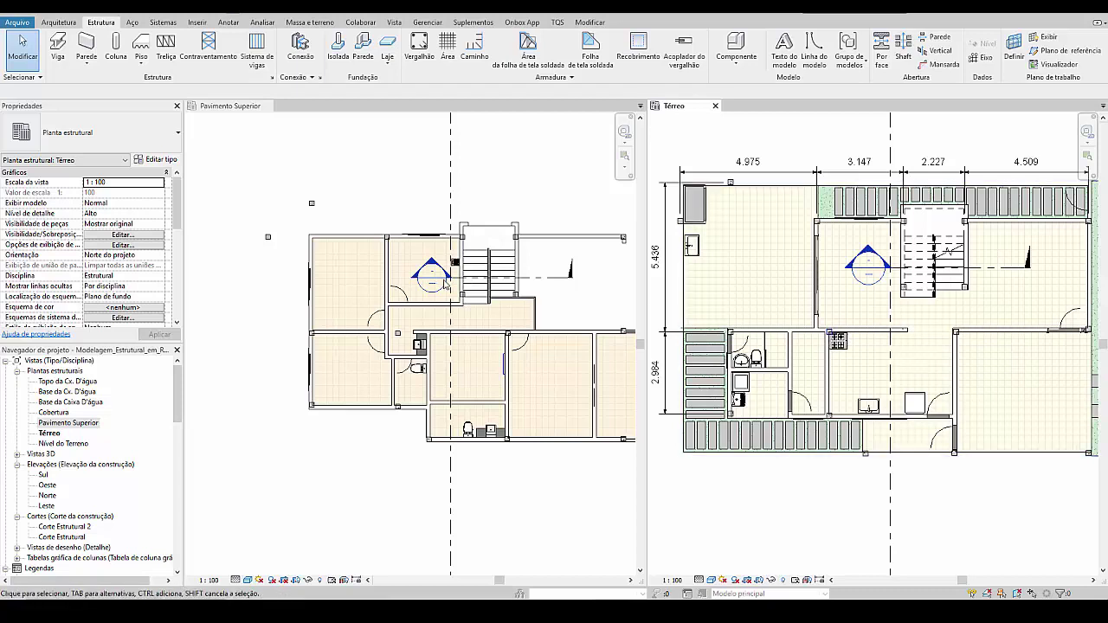
left_click(378, 221)
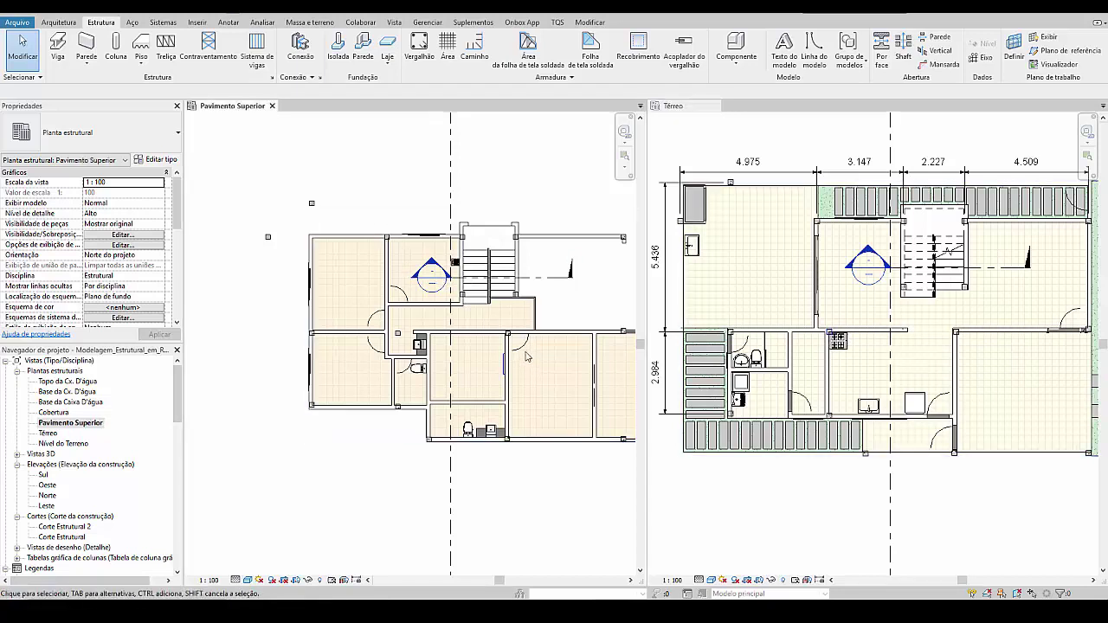
left_click(399, 334)
scroll(386, 343, "up", 3)
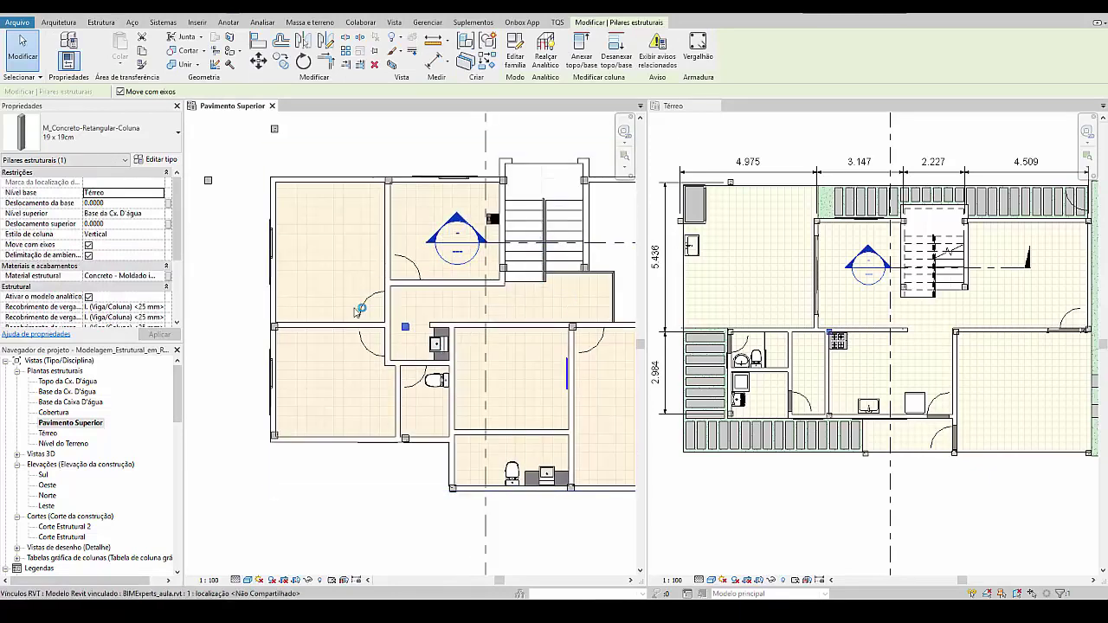
scroll(394, 338, "up", 2)
scroll(404, 331, "down", 2)
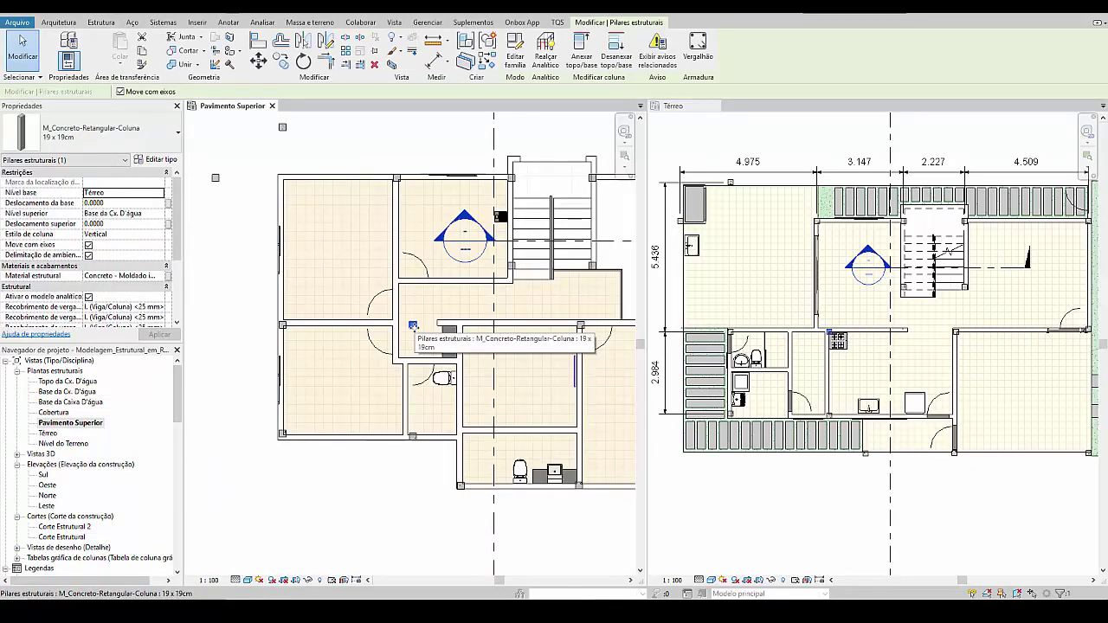
scroll(415, 325, "up", 2)
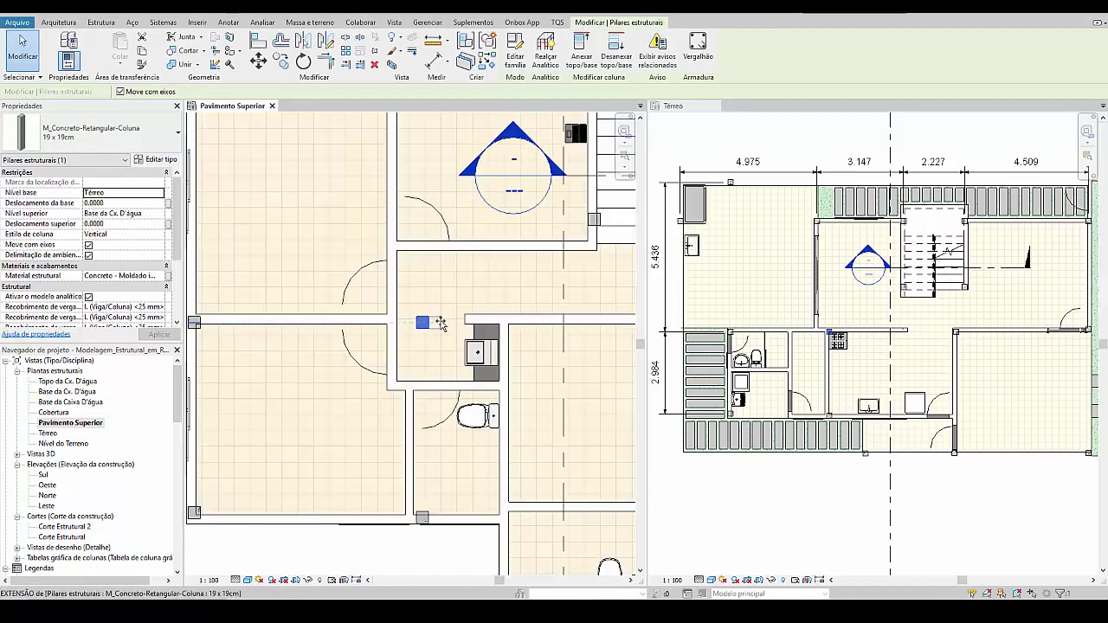
left_click_drag(440, 323, 472, 323)
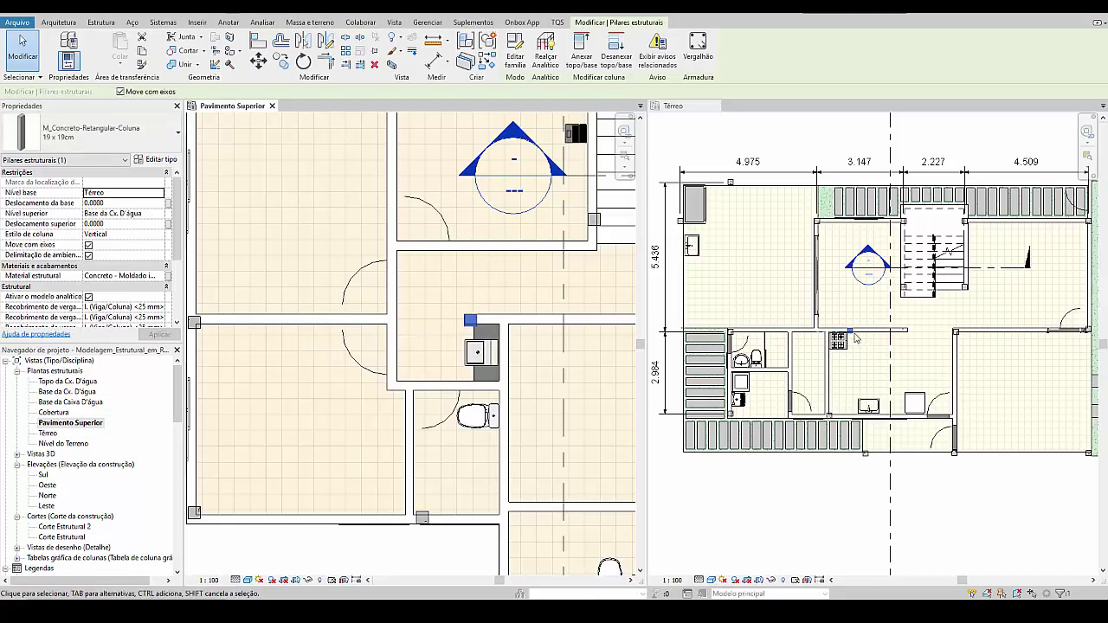
Step: Examine the relocated column beside the stove in the Térreo plan, comparing its position with the wall and its counterpart upstairs
key("Escape")
scroll(832, 322, "up", 6)
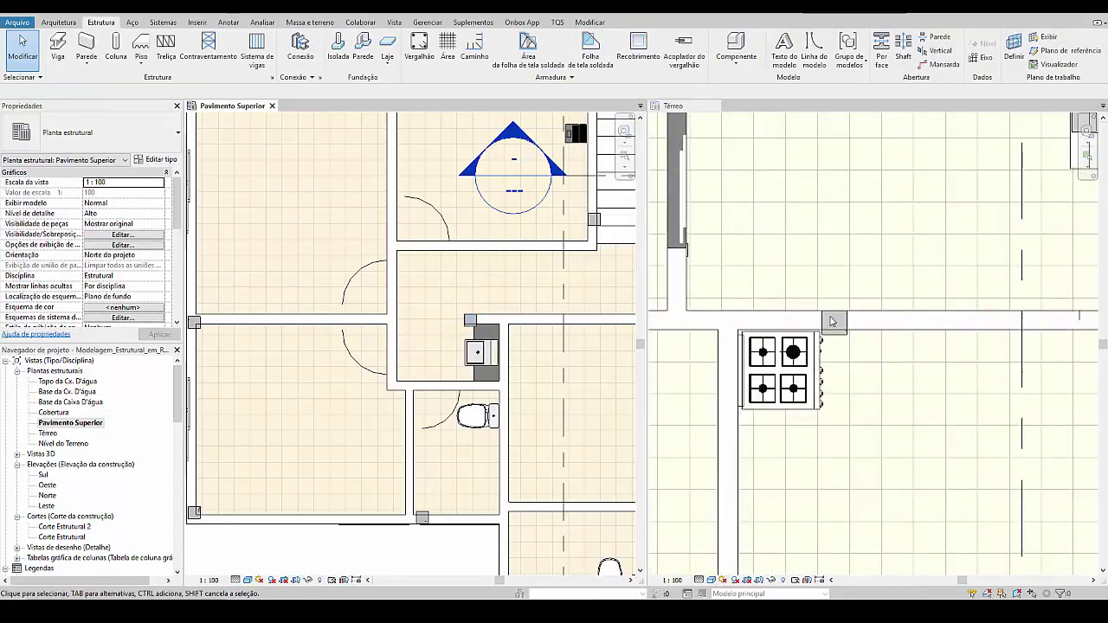
scroll(832, 322, "down", 5)
scroll(827, 329, "up", 7)
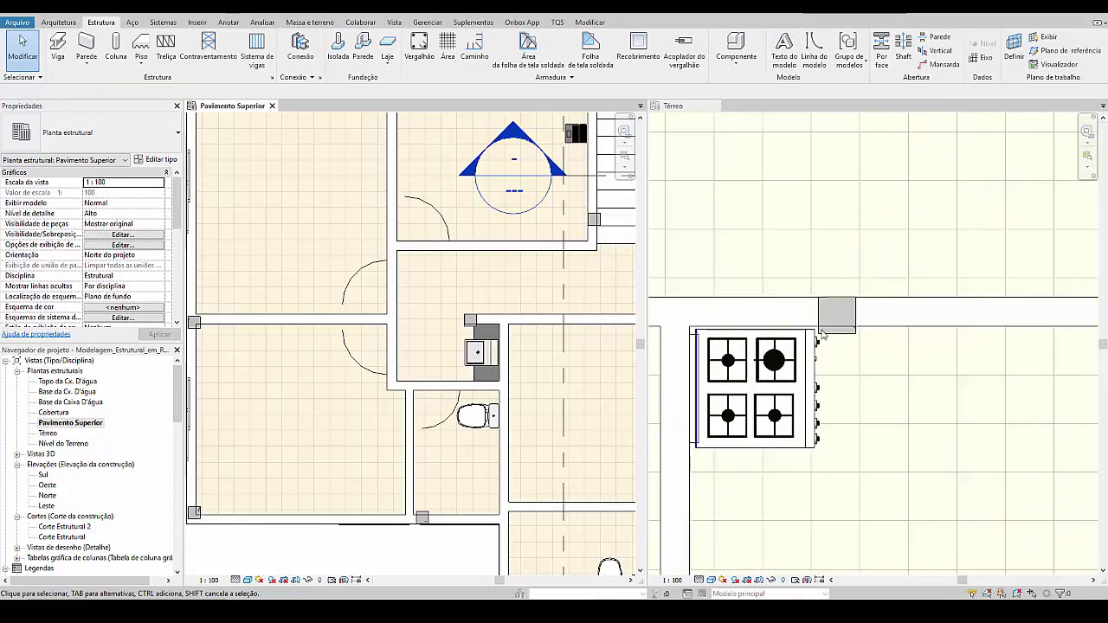
scroll(822, 333, "down", 4)
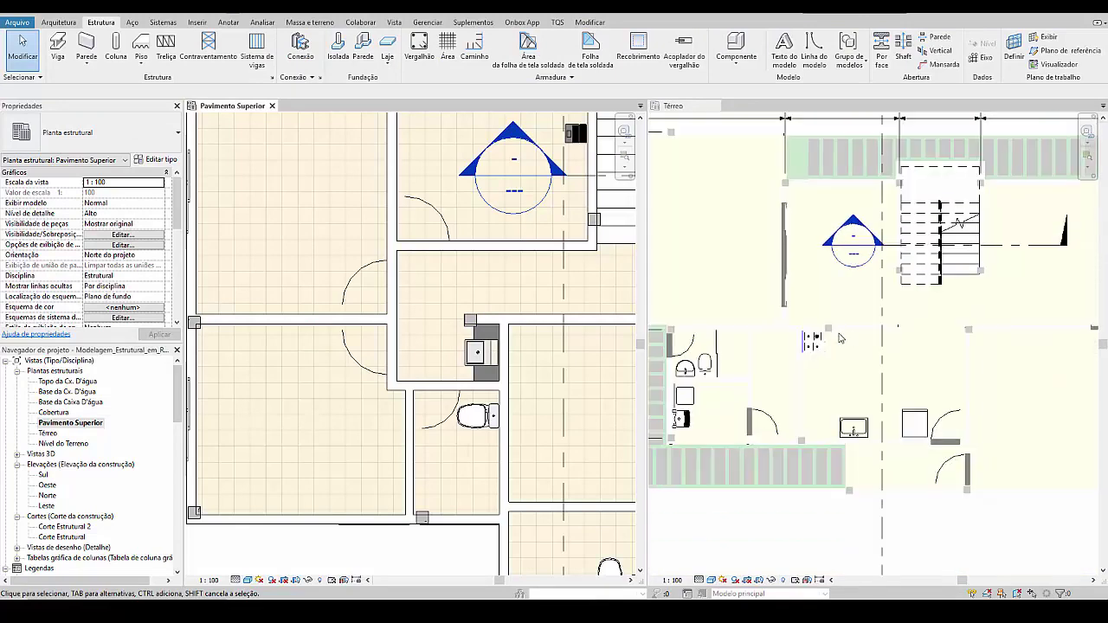
scroll(836, 334, "up", 5)
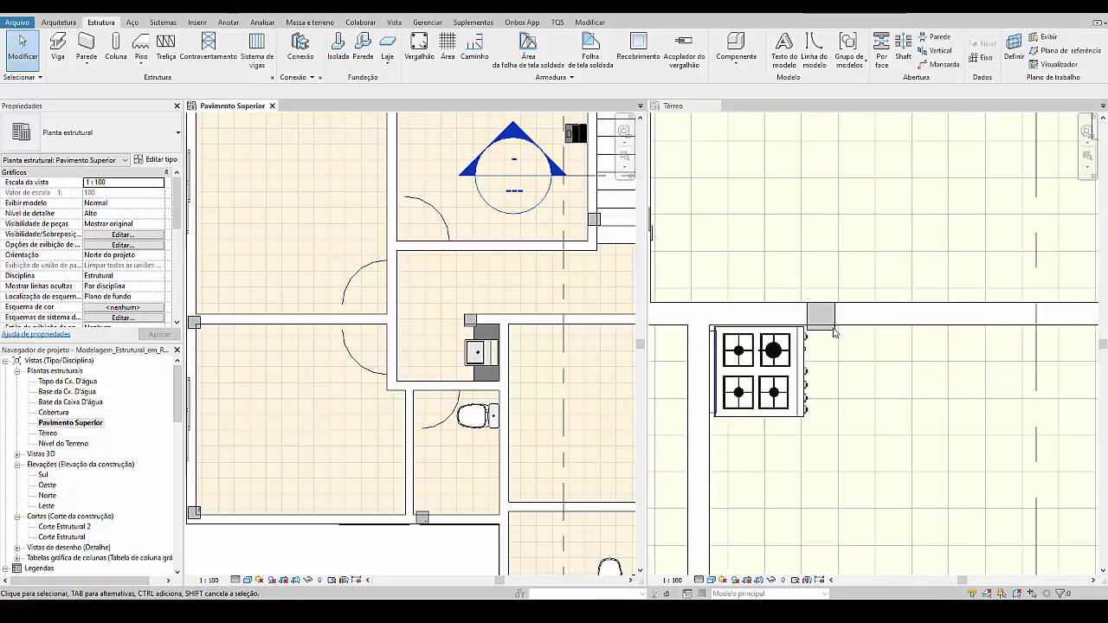
left_click(834, 334)
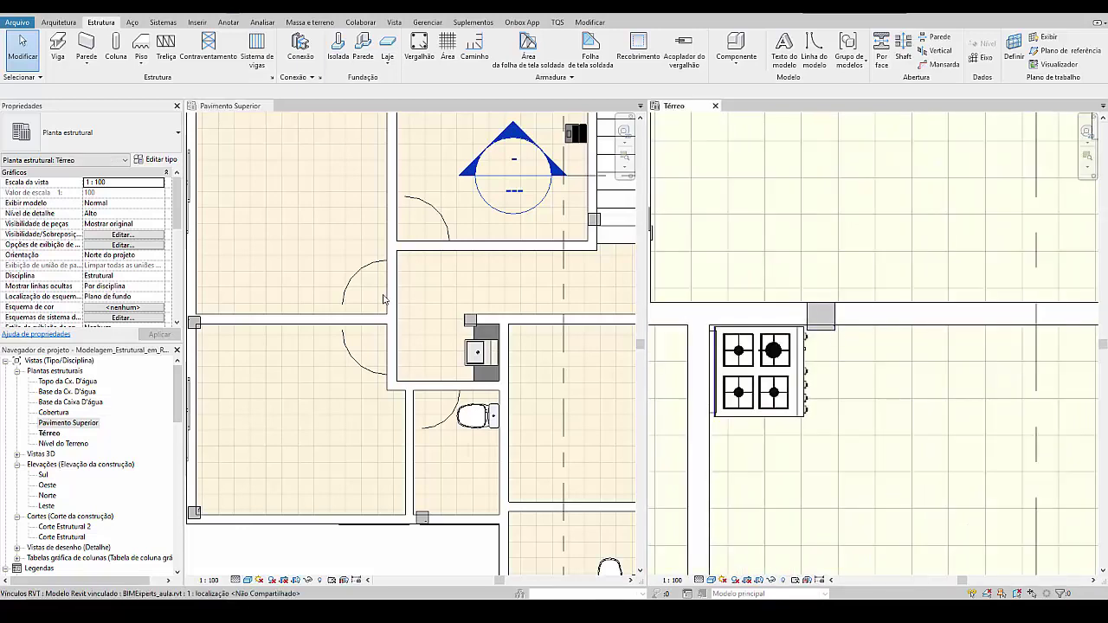
left_click(833, 317)
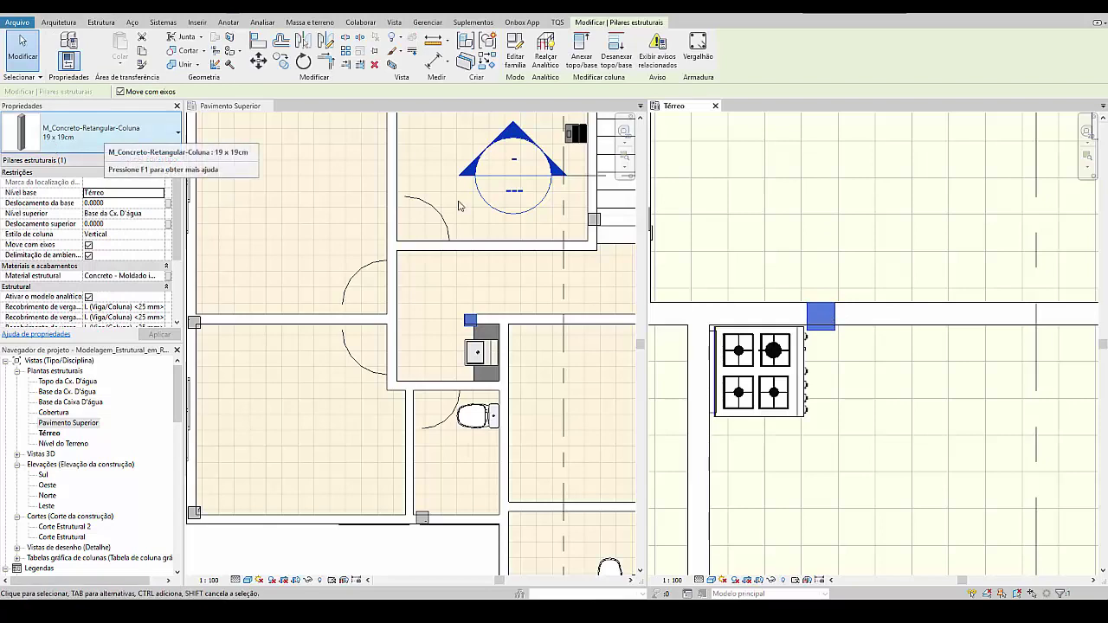
scroll(792, 280, "down", 3)
scroll(882, 341, "down", 5)
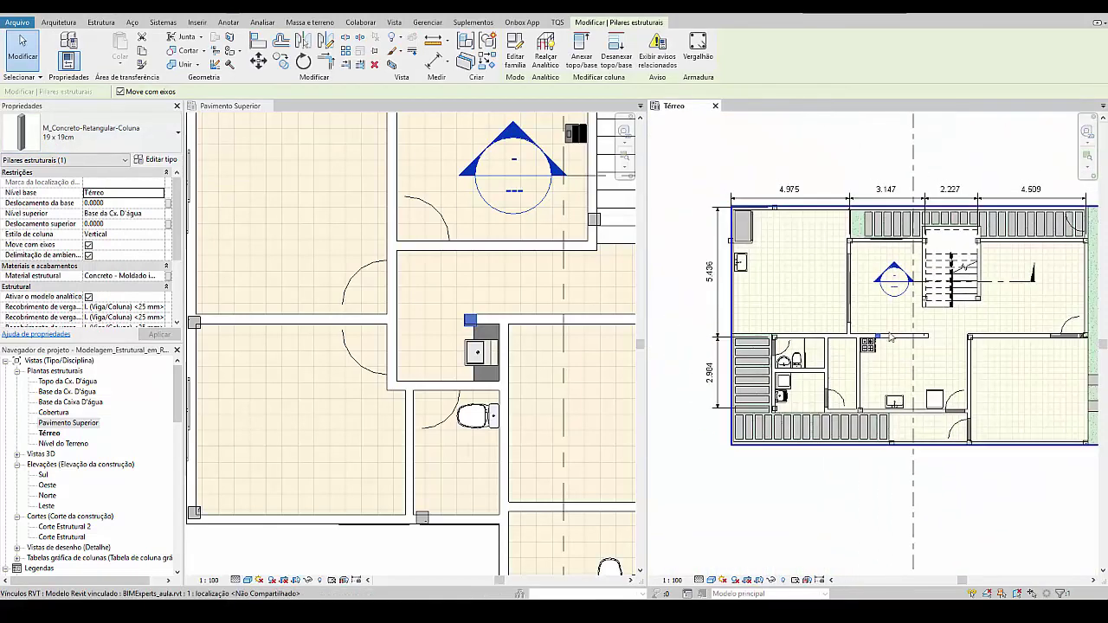
scroll(881, 340, "up", 1)
left_click(891, 348)
mouse_move(891, 349)
middle_mouse_down()
mouse_move(867, 351)
mouse_move(883, 363)
middle_mouse_up()
scroll(878, 352, "down", 1)
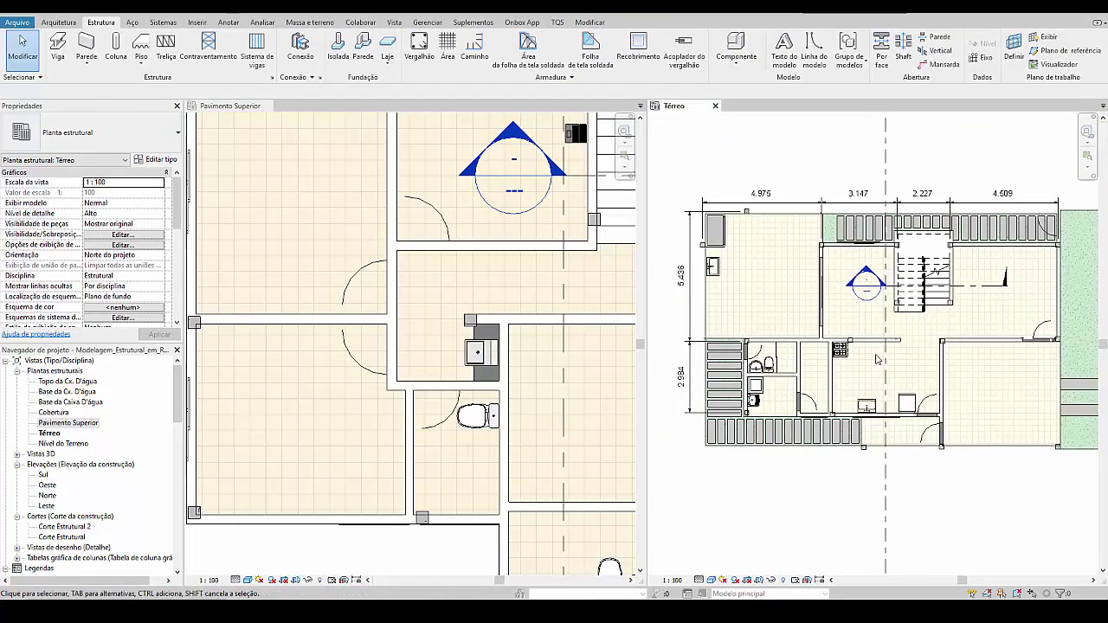
Step: Nudge the column on the lower wall of the small upper-floor bathroom sideways to line up with the partition corner
scroll(446, 334, "down", 4)
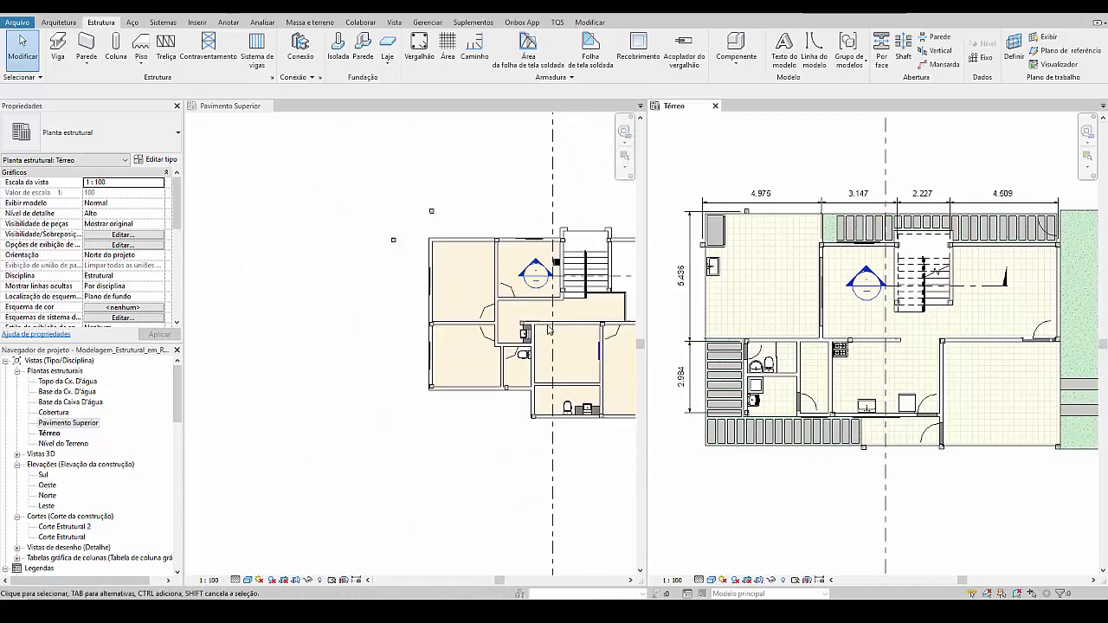
middle_click_drag(446, 333, 363, 378)
scroll(333, 346, "up", 2)
scroll(363, 369, "down", 1)
scroll(360, 366, "up", 1)
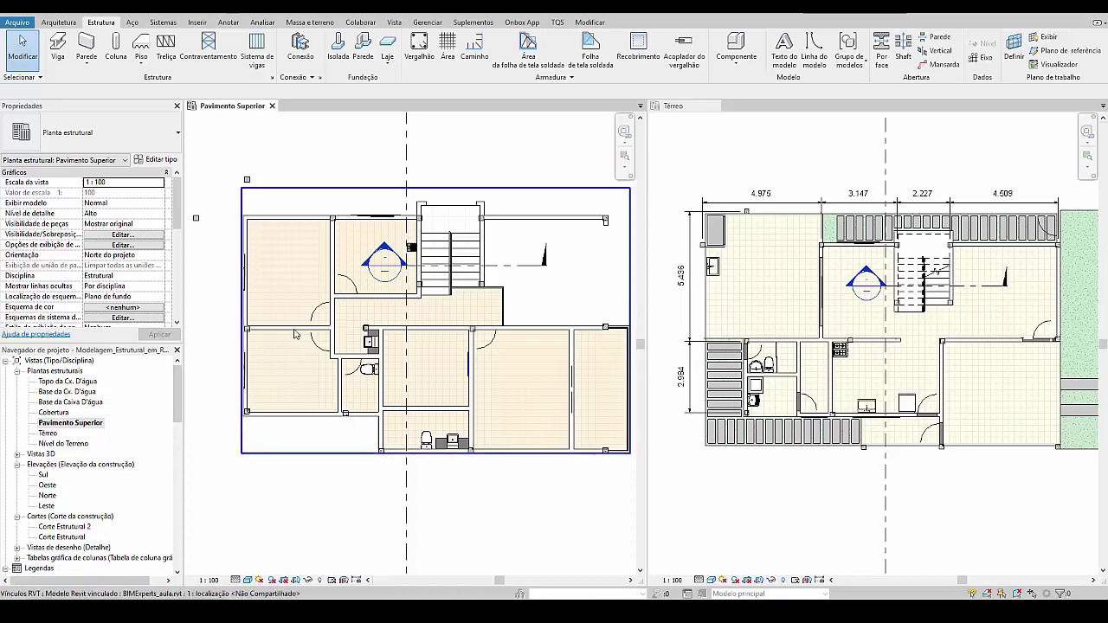
left_click(346, 413)
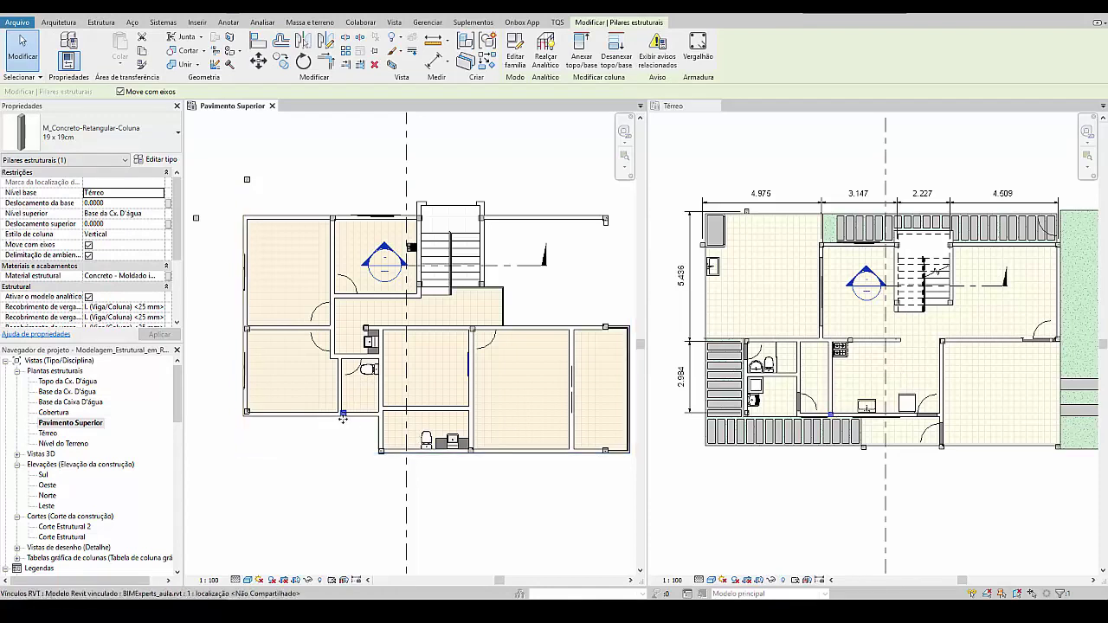
key("Tab")
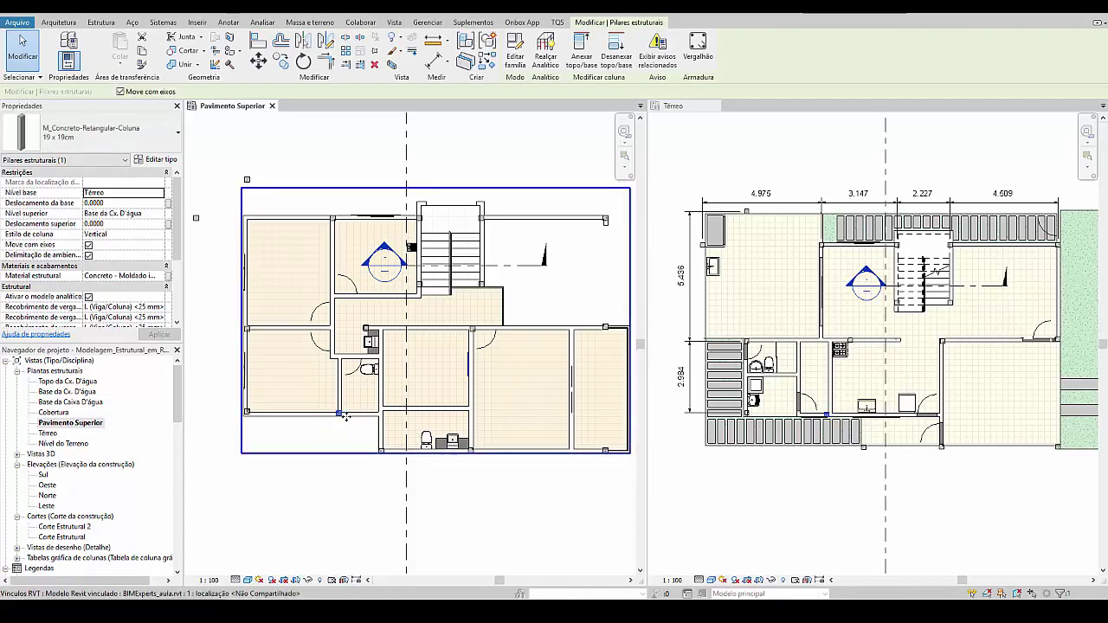
key("Tab")
key("Tab")
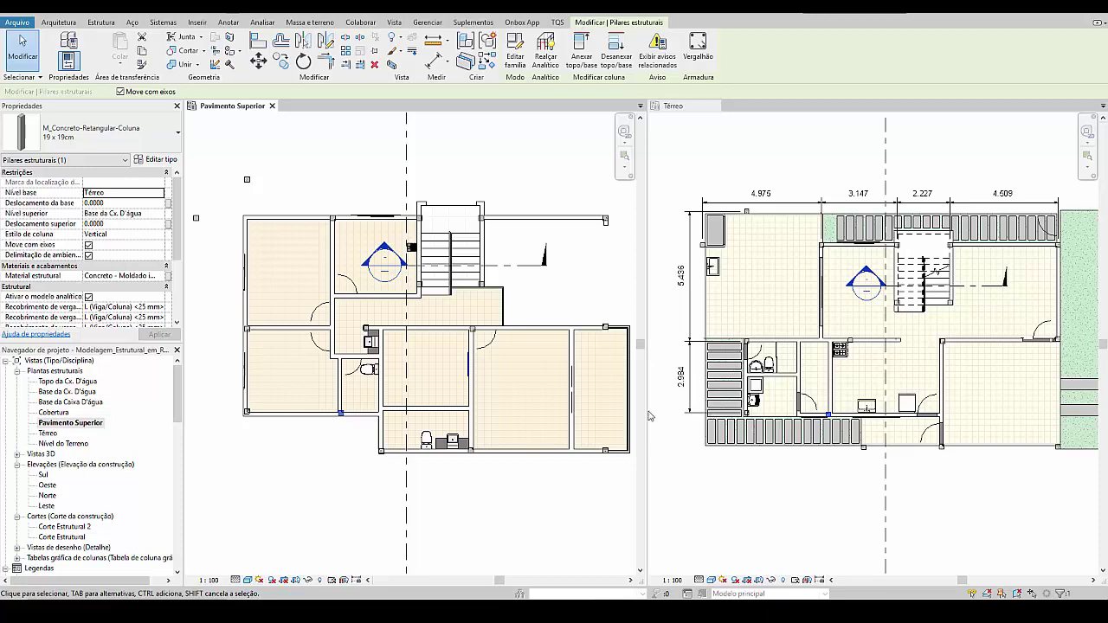
Step: Check where the column on the lower Térreo boundary, at the end of the paved strip, falls in the Pavimento Superior plan
left_click(871, 453)
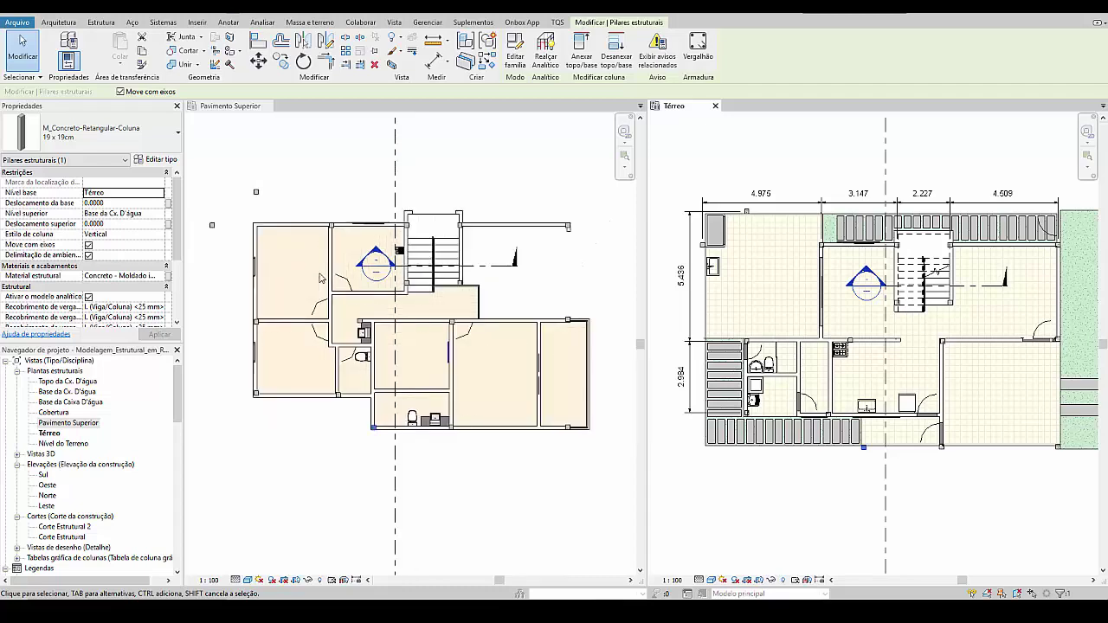
scroll(320, 277, "down", 1)
key("Escape")
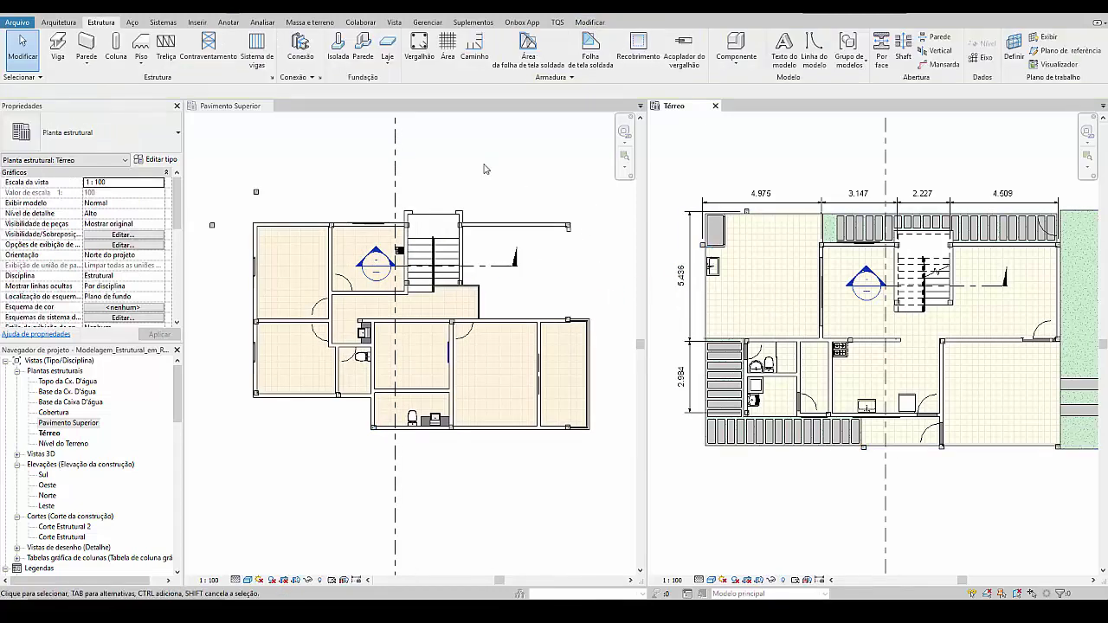
Step: Open the 3D view and orbit the building to examine the columns against the linked architectural model
left_click(208, 47)
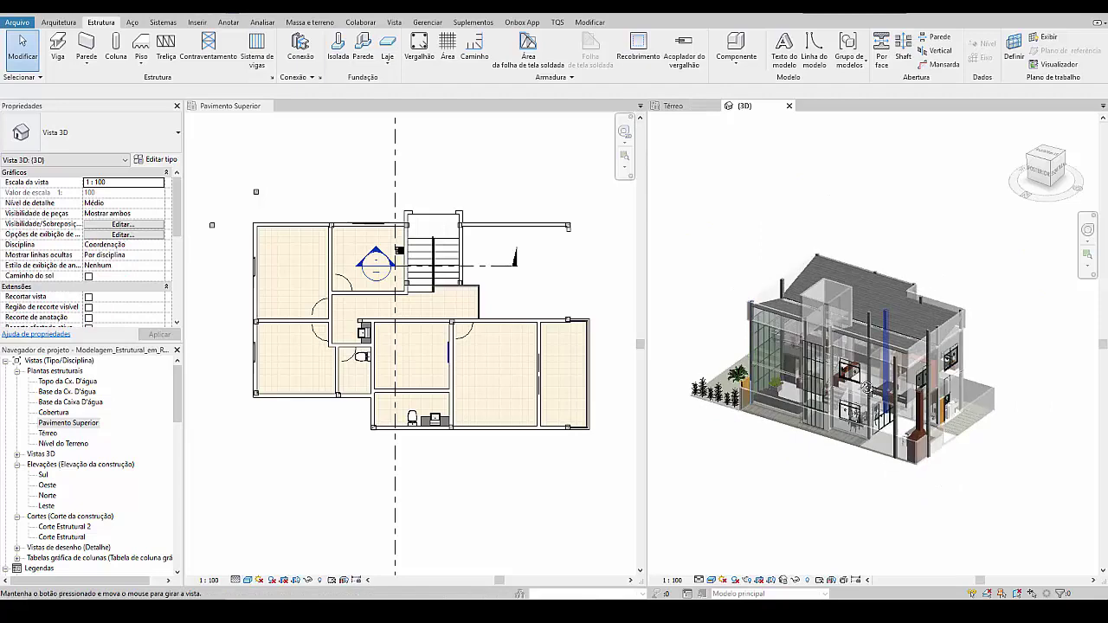
middle_click_drag(892, 381, 959, 322, "shift")
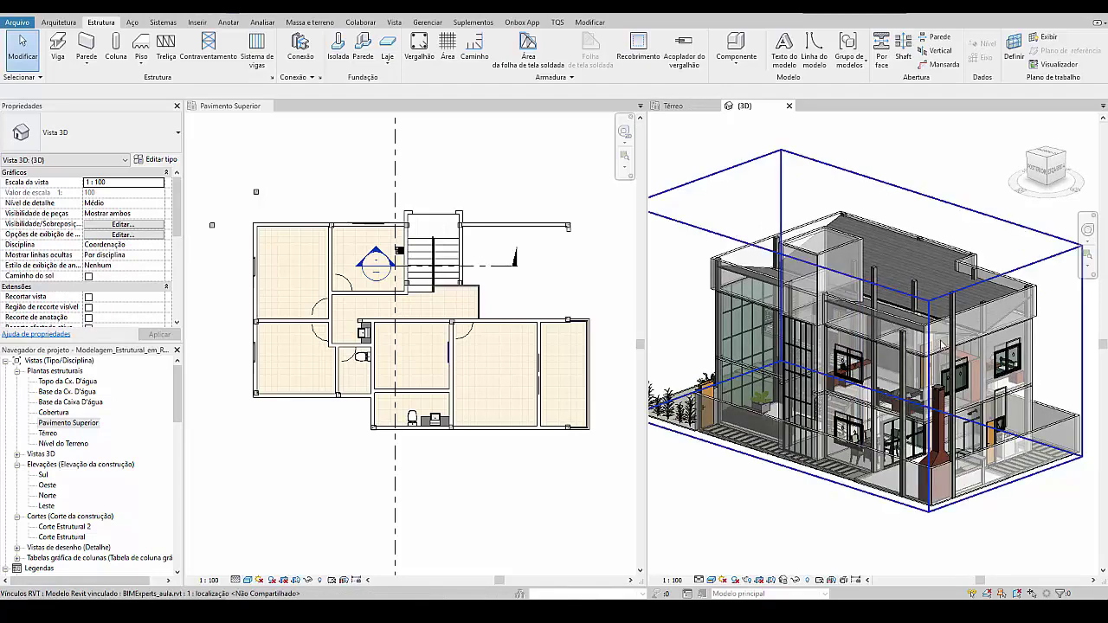
left_click(973, 315)
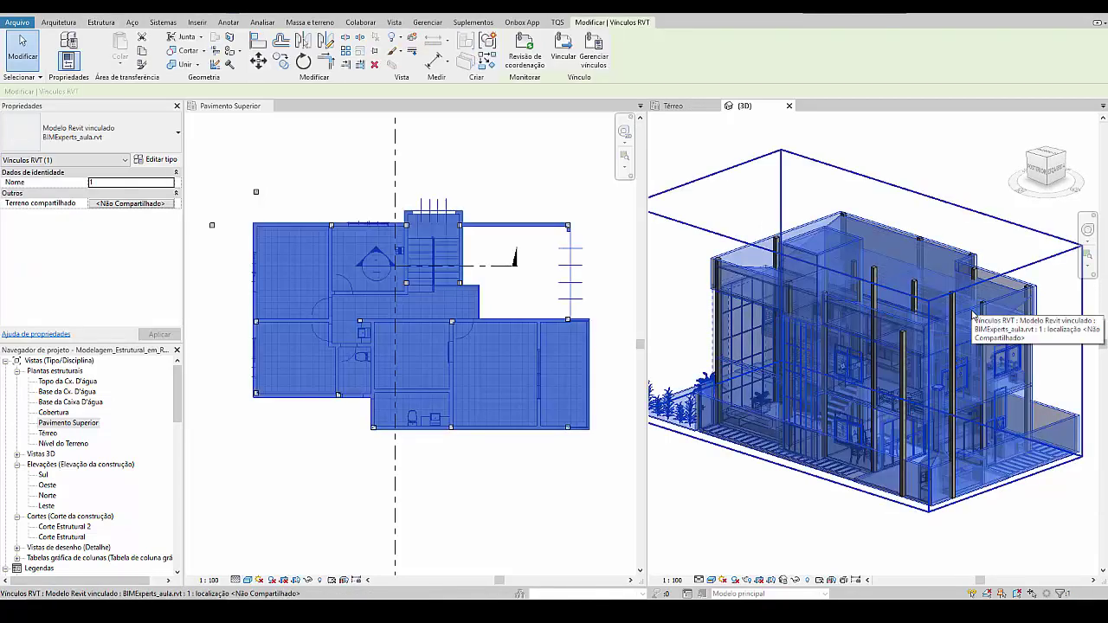
key("Escape")
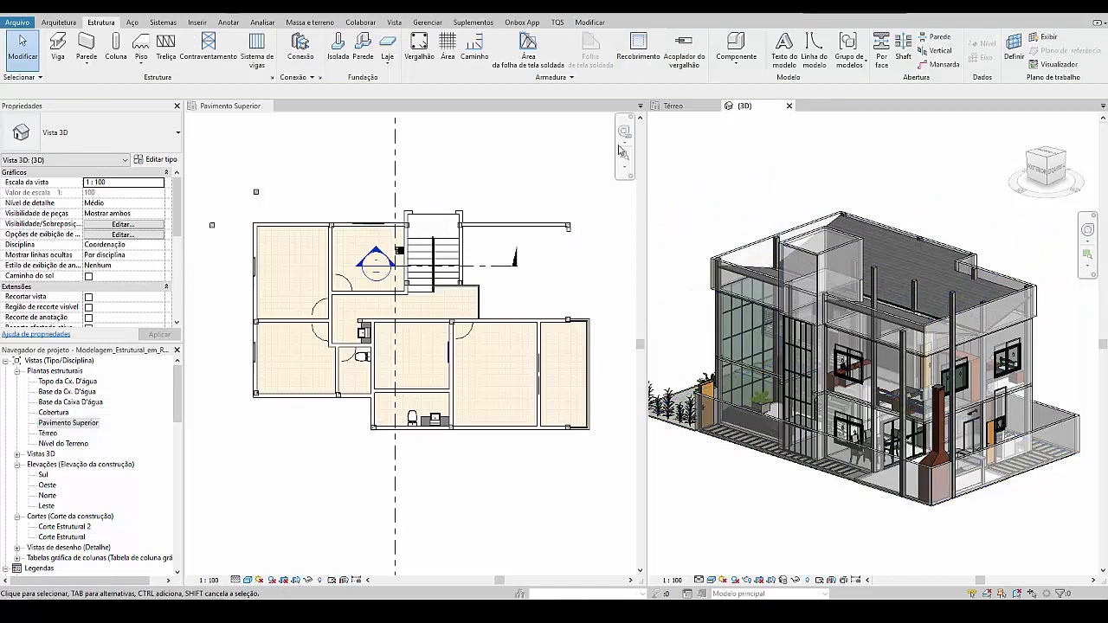
Step: Close the Térreo and Pavimento Superior plans, leaving only the 3D view open
left_click(703, 106)
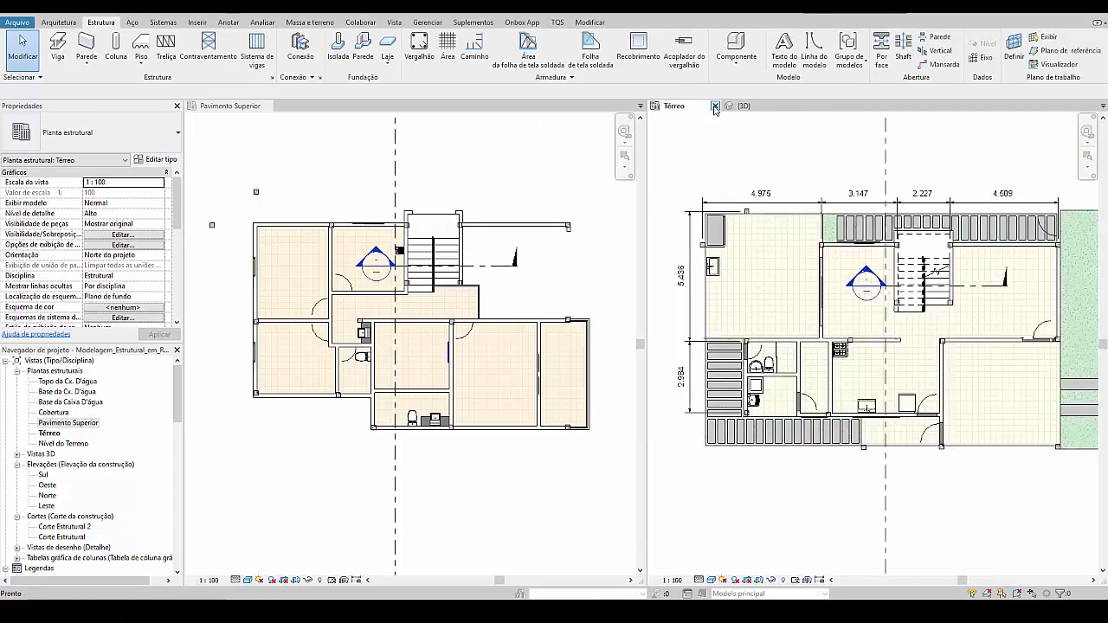
left_click(716, 106)
left_click(251, 106)
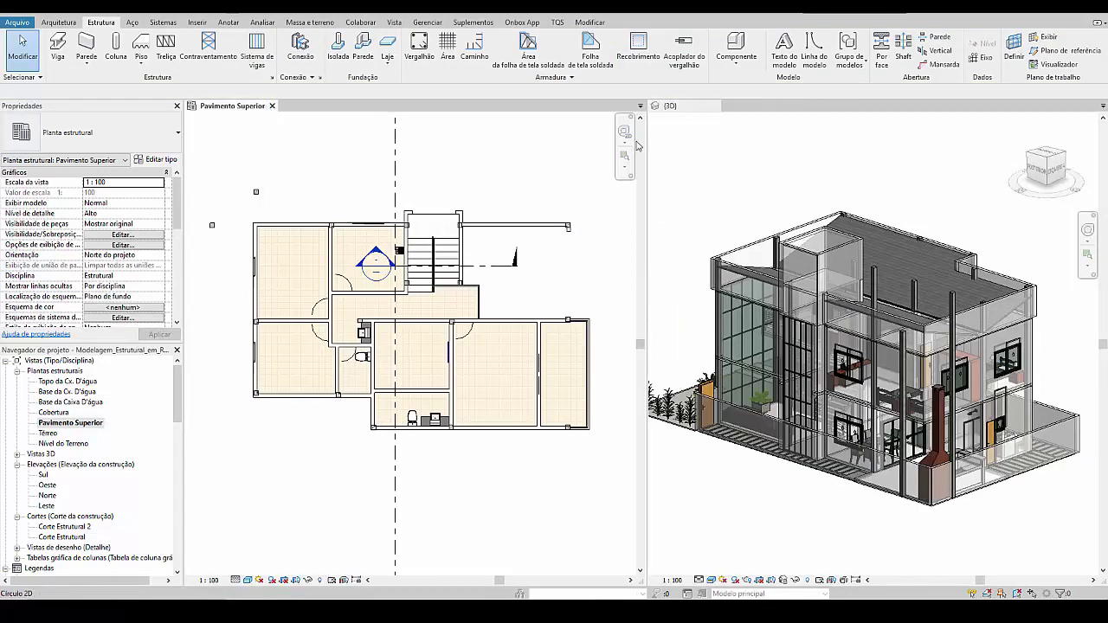
left_click(271, 105)
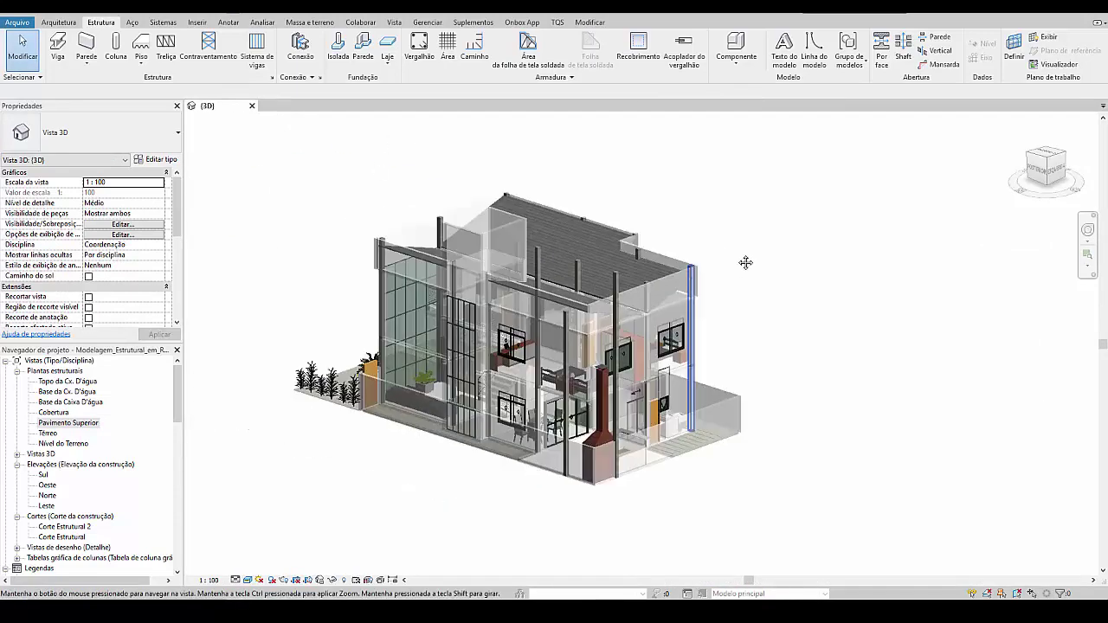
Step: Open the visibility and graphics overrides for the 3D view and turn off all model categories
scroll(613, 351, "up", 5)
key("v")
key("g")
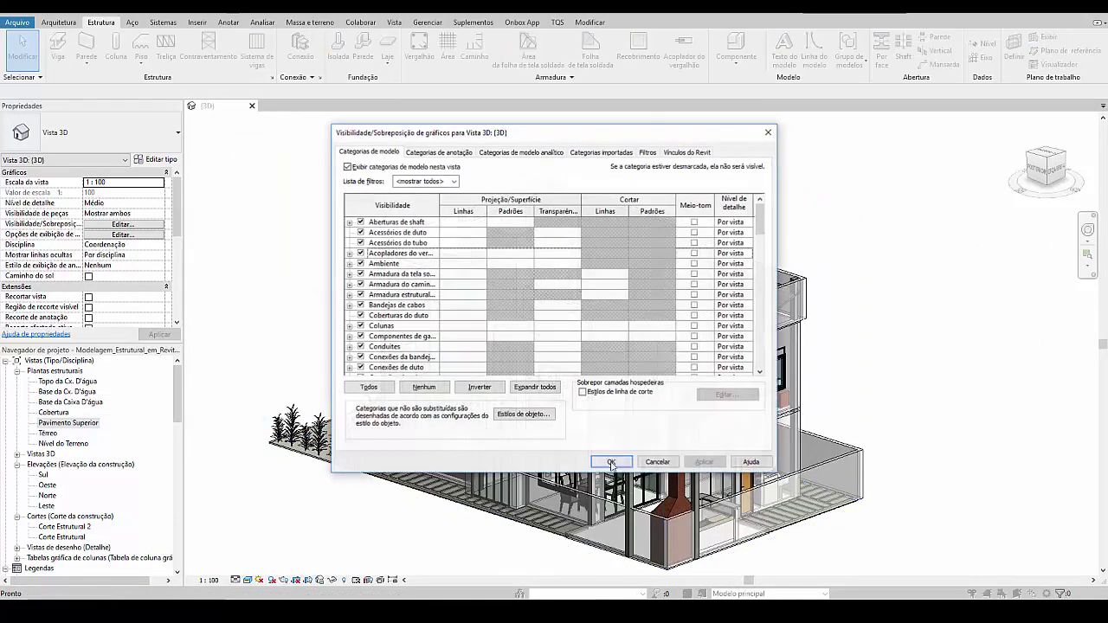
left_click(383, 390)
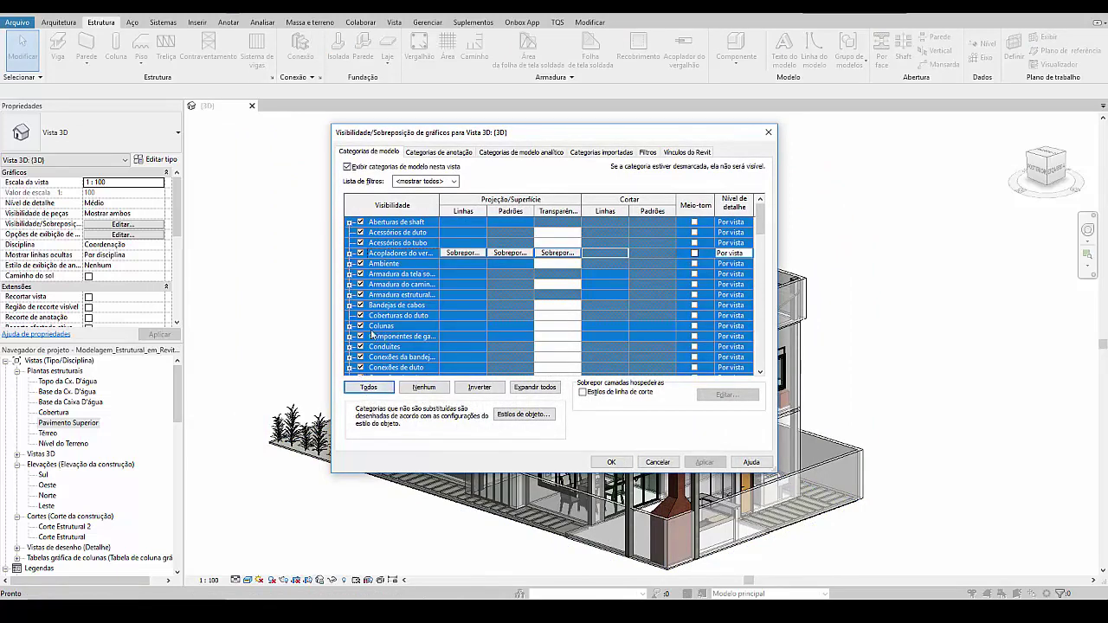
left_click(413, 357)
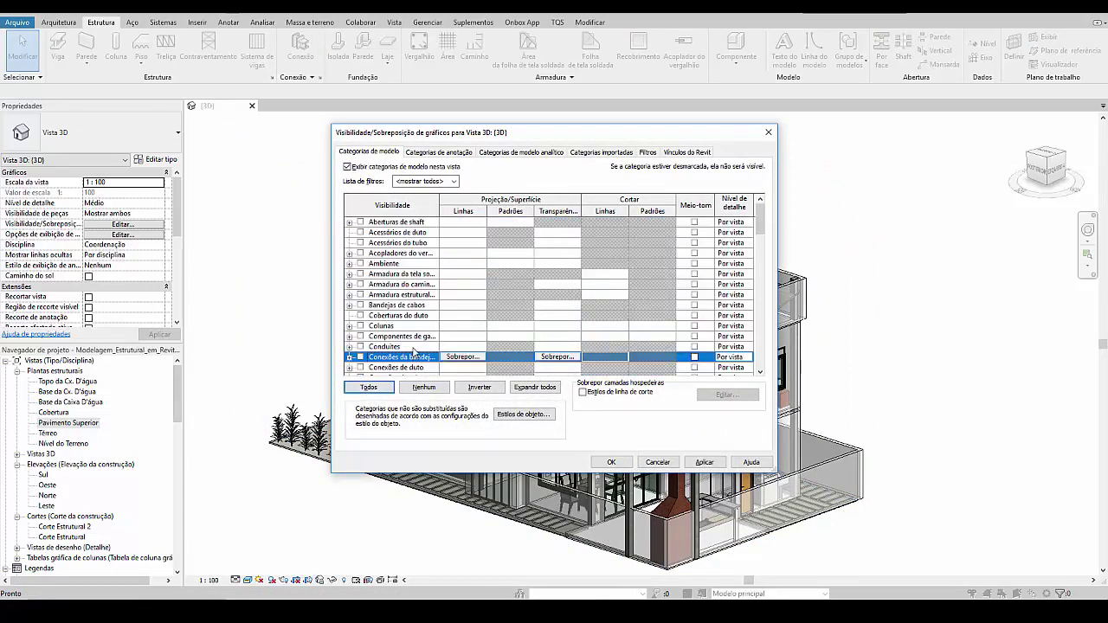
Step: Make the Paredes category visible and set its surface transparency to 69%
key("p")
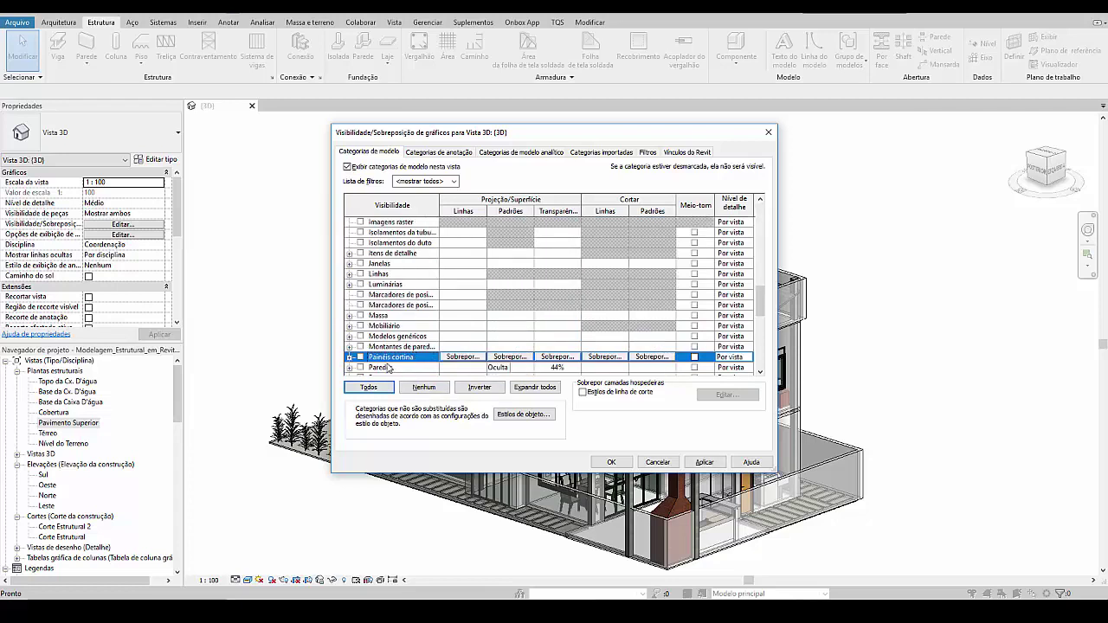
left_click(361, 368)
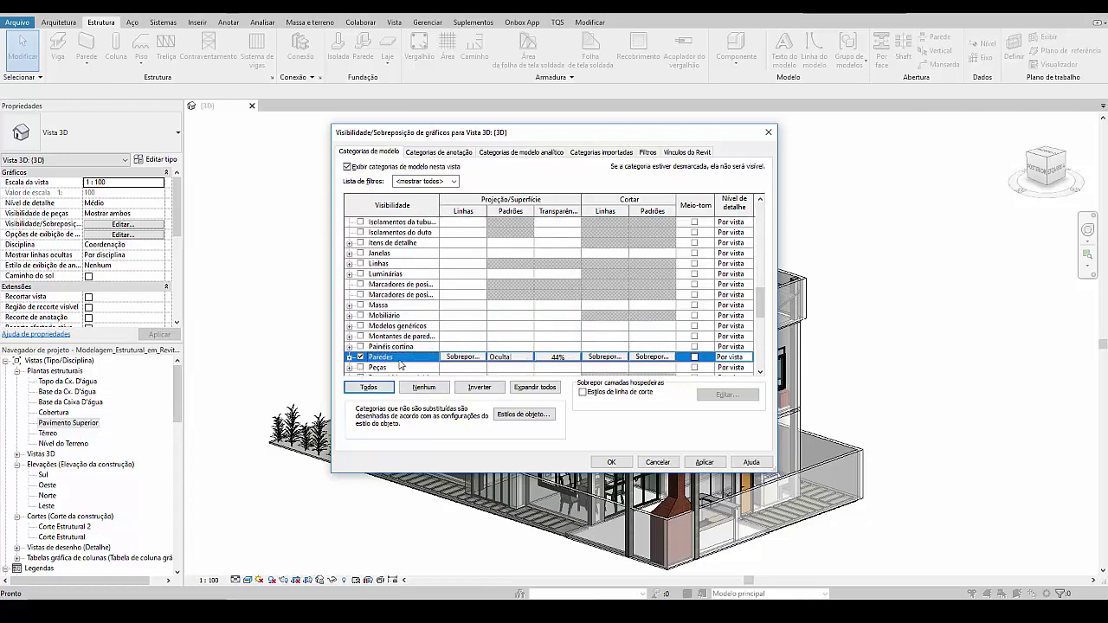
left_click(554, 357)
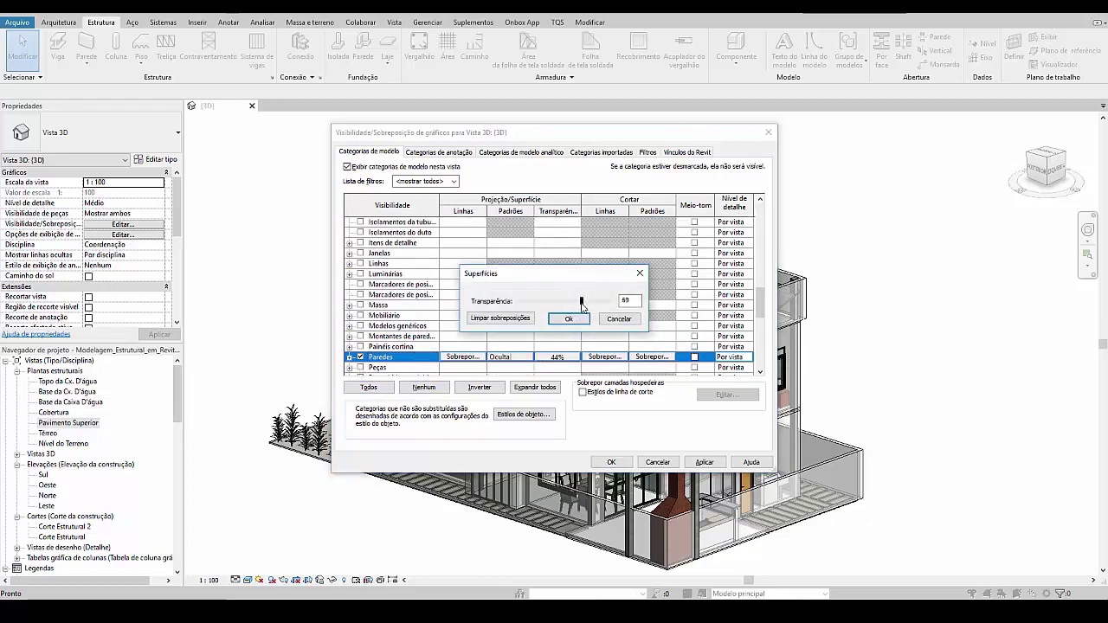
left_click(569, 318)
Step: Make the Pisos category visible in the 3D view, keeping its transparency override
left_click(405, 347)
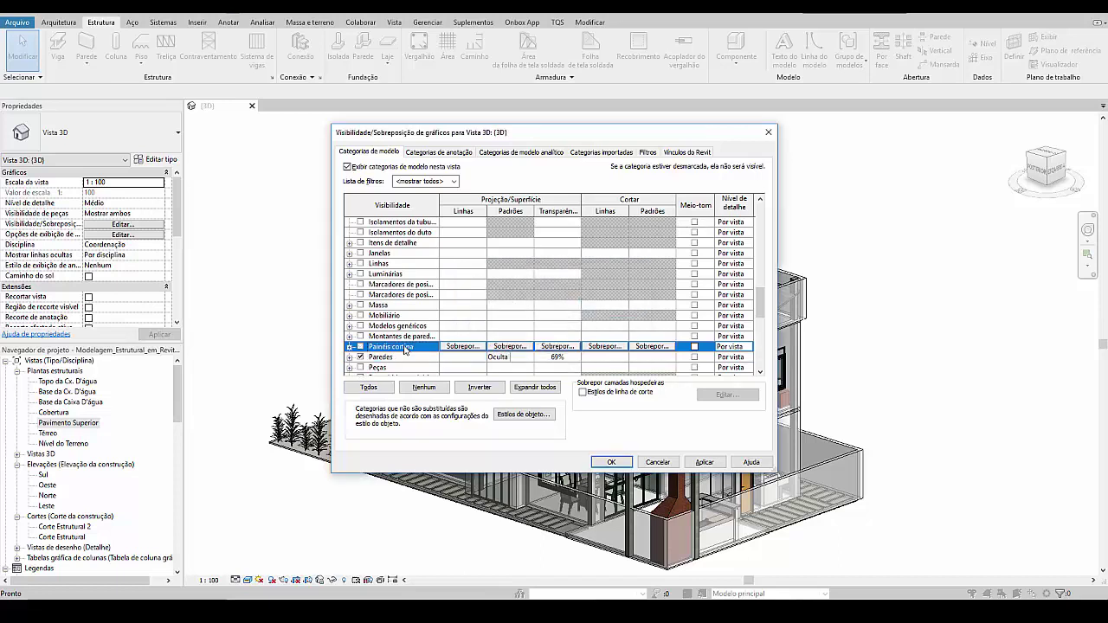
left_click(401, 357)
scroll(403, 355, "down", 1)
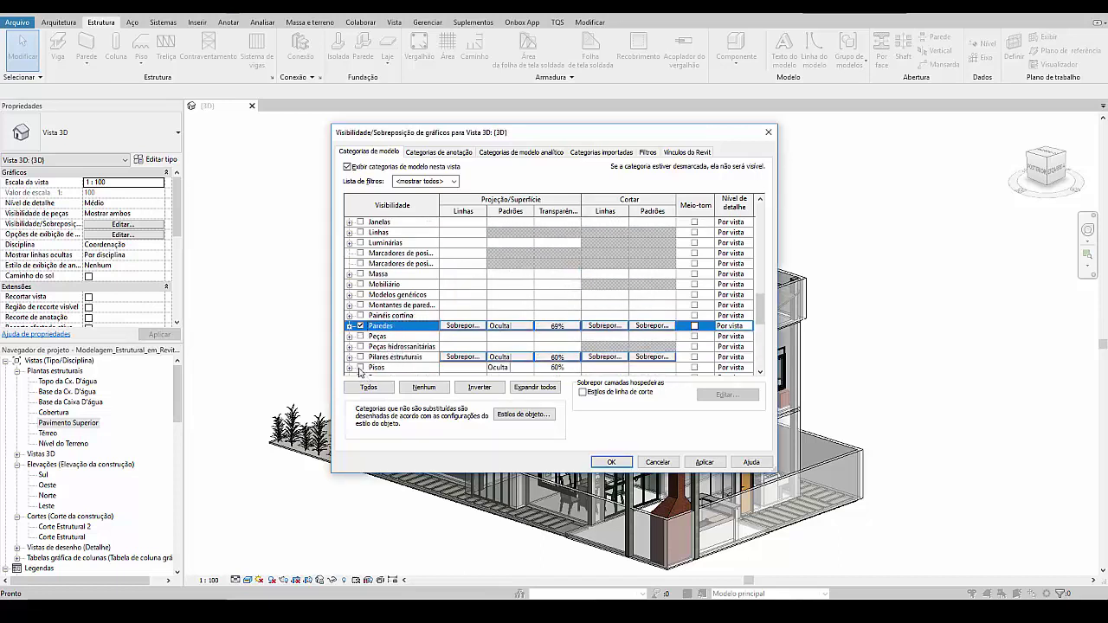
left_click(360, 369)
scroll(435, 361, "down", 1)
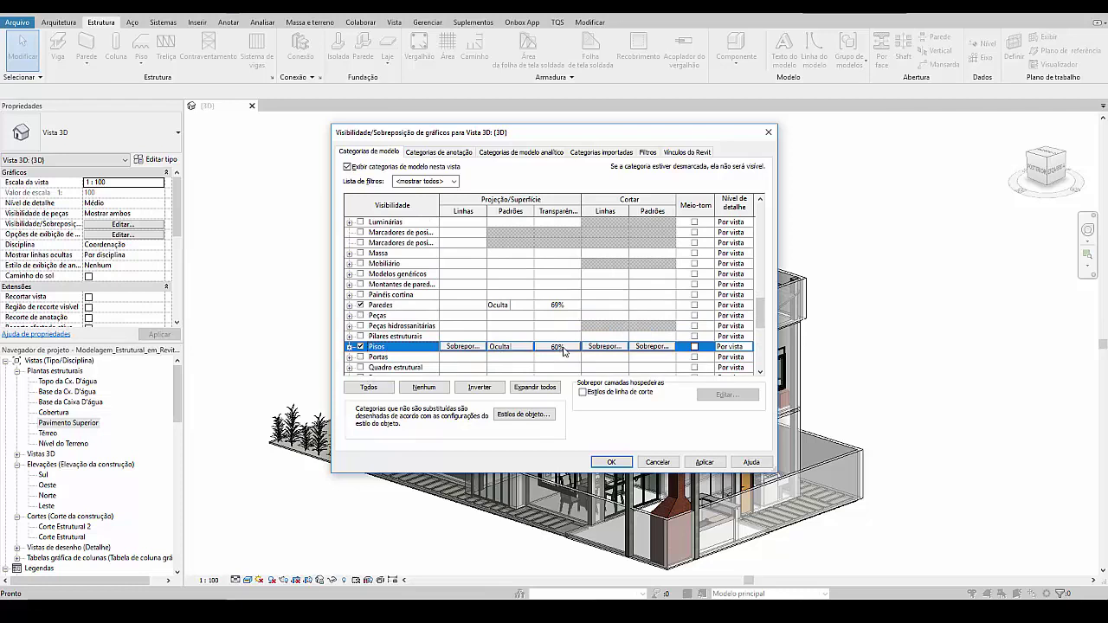
Step: Make the Quadro estrutural and Pilares estruturais categories visible in the 3D view
left_click(389, 357)
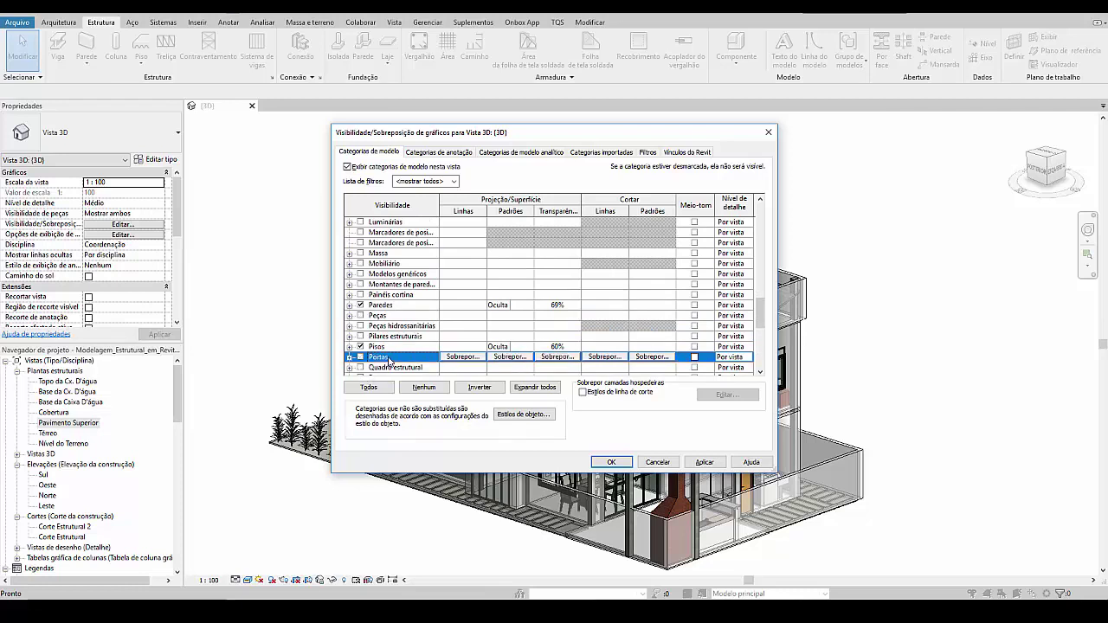
scroll(388, 357, "down", 1)
left_click(388, 358)
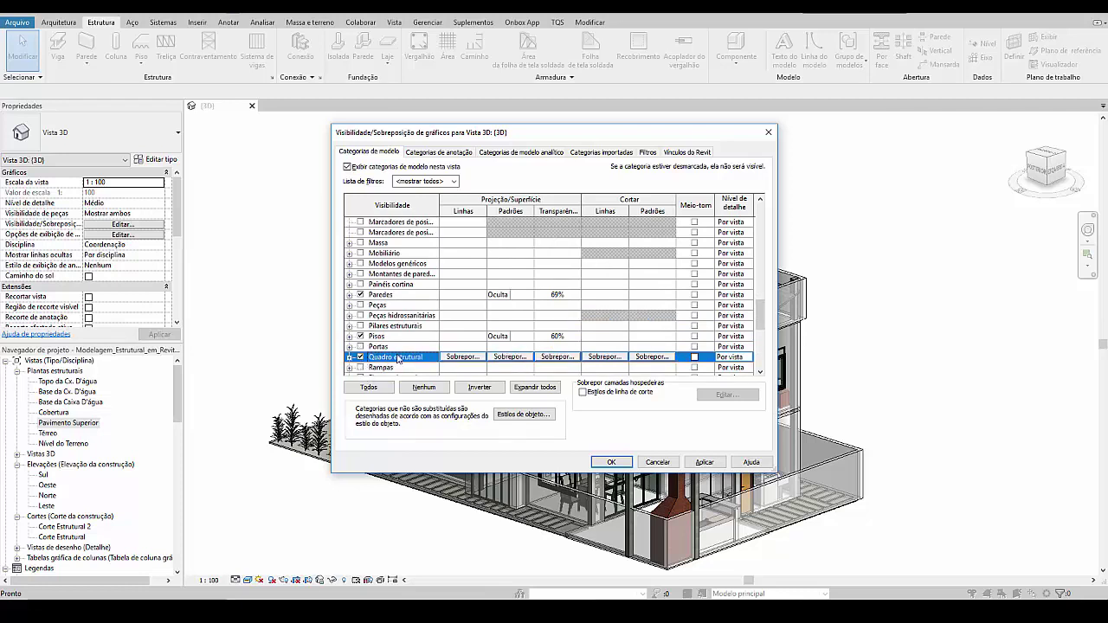
left_click(410, 350)
key("p")
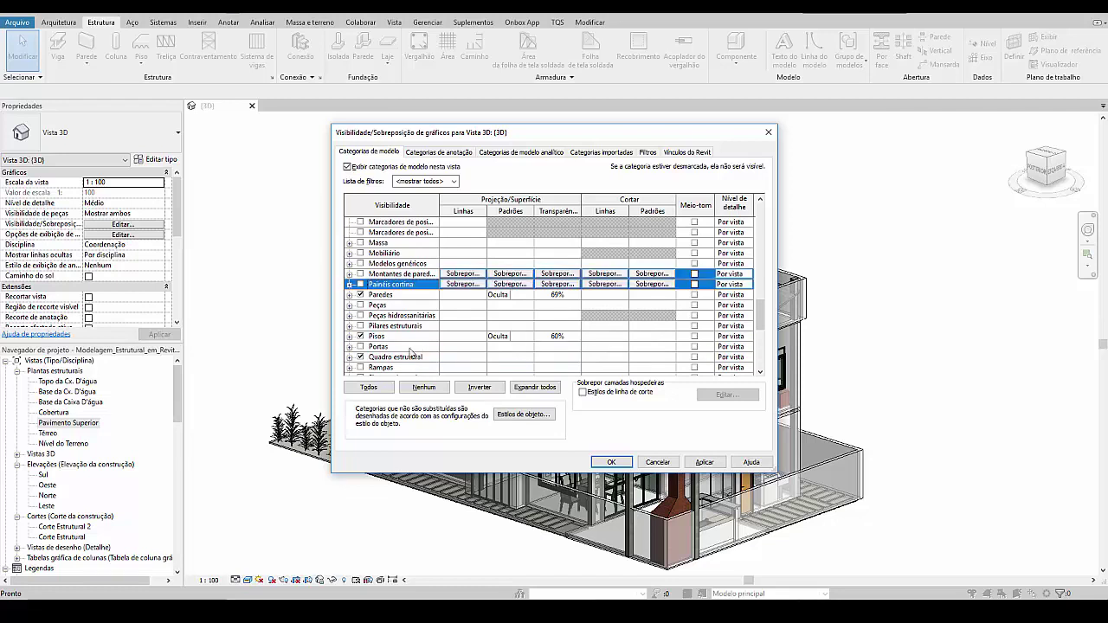
scroll(407, 348, "down", 1)
left_click(361, 316)
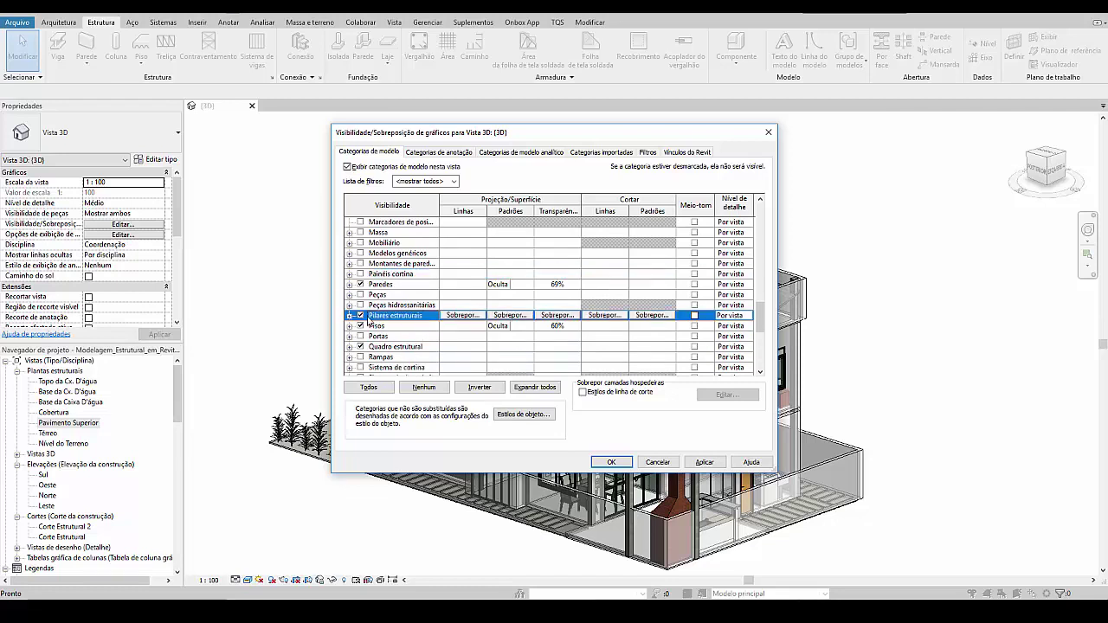
Step: Apply the visibility overrides to the 3D view and examine the structural columns from several sides
left_click(629, 463)
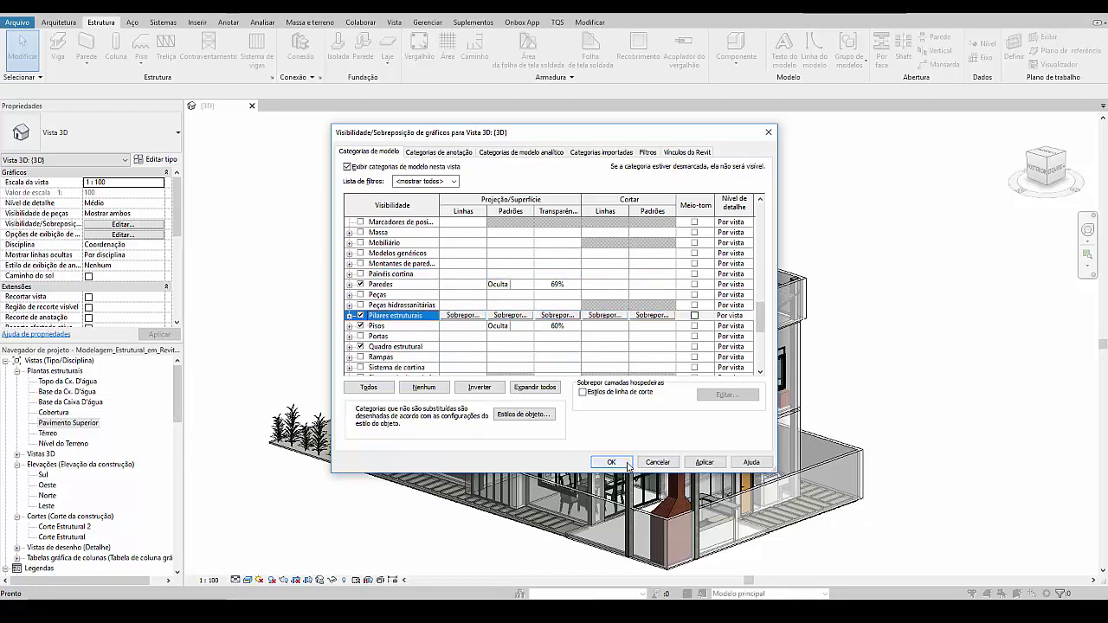
middle_click_drag(885, 352, 492, 403, "shift")
scroll(472, 373, "up", 6)
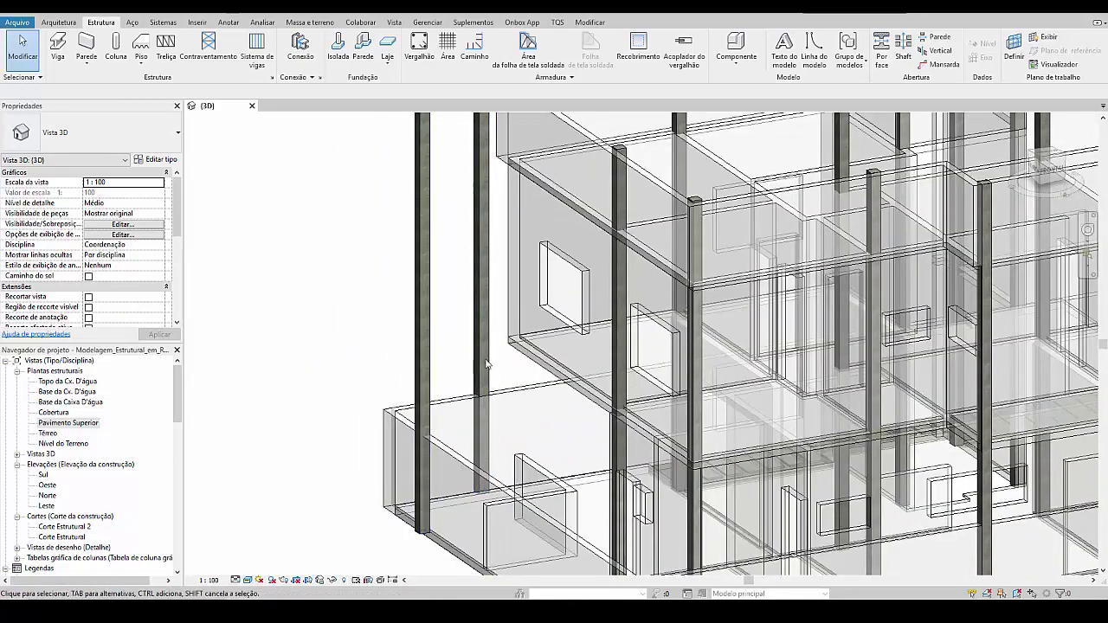
scroll(433, 390, "down", 6)
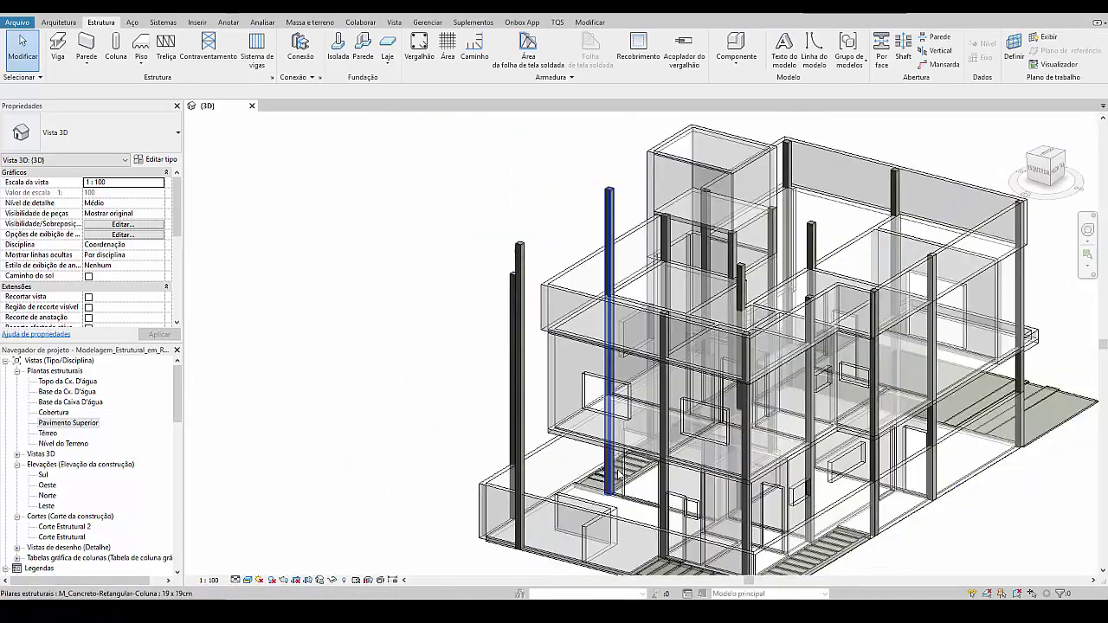
middle_click_drag(594, 517, 527, 398, "shift")
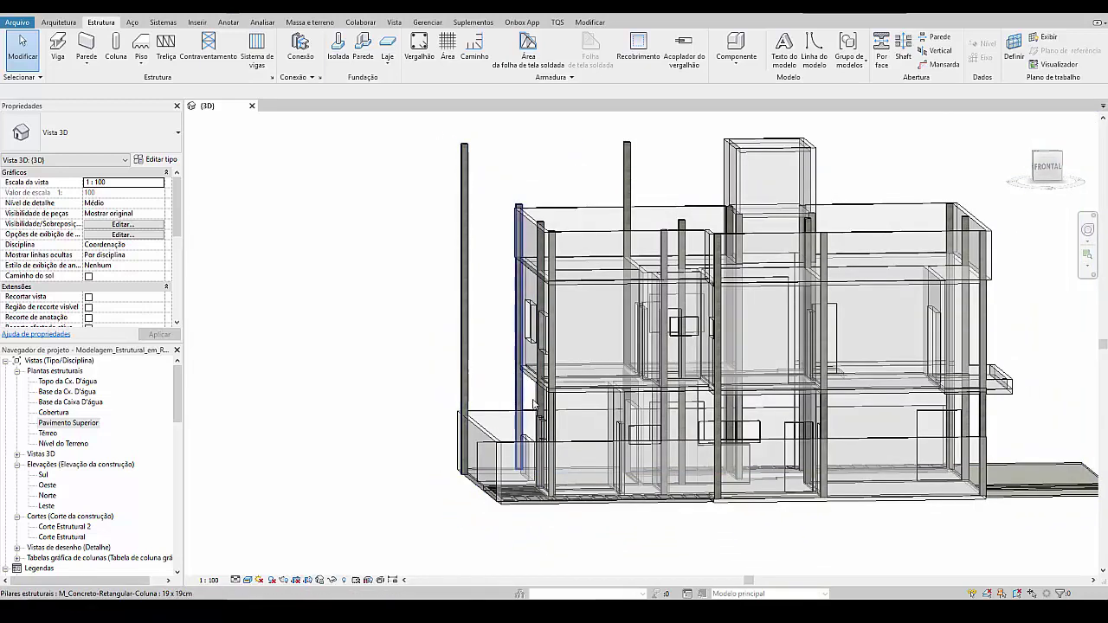
middle_click_drag(513, 405, 785, 243, "shift")
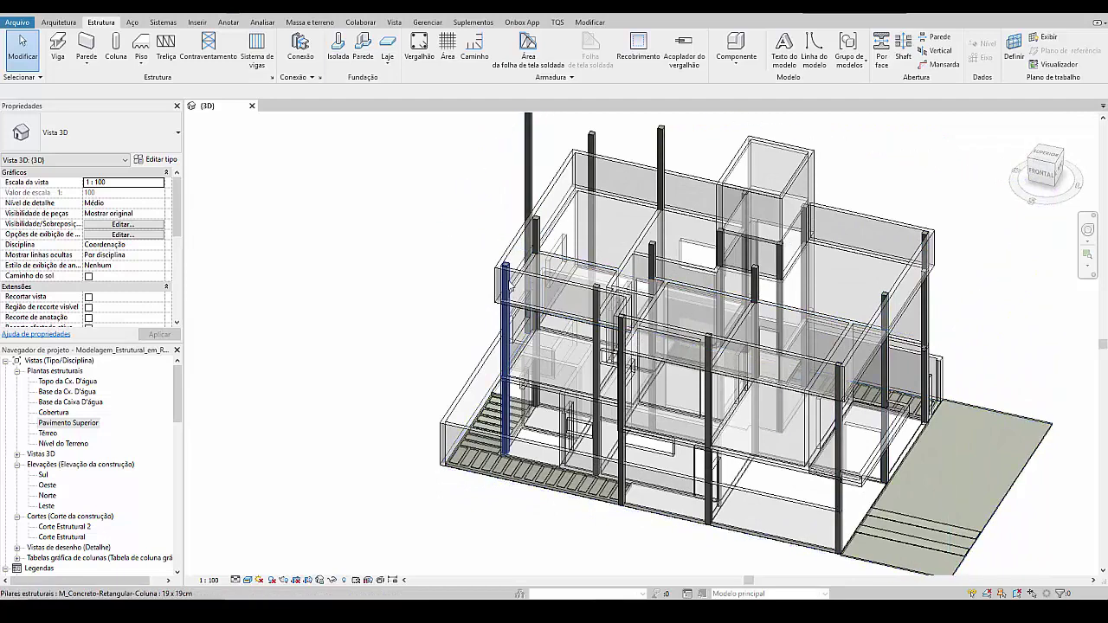
left_click(540, 235)
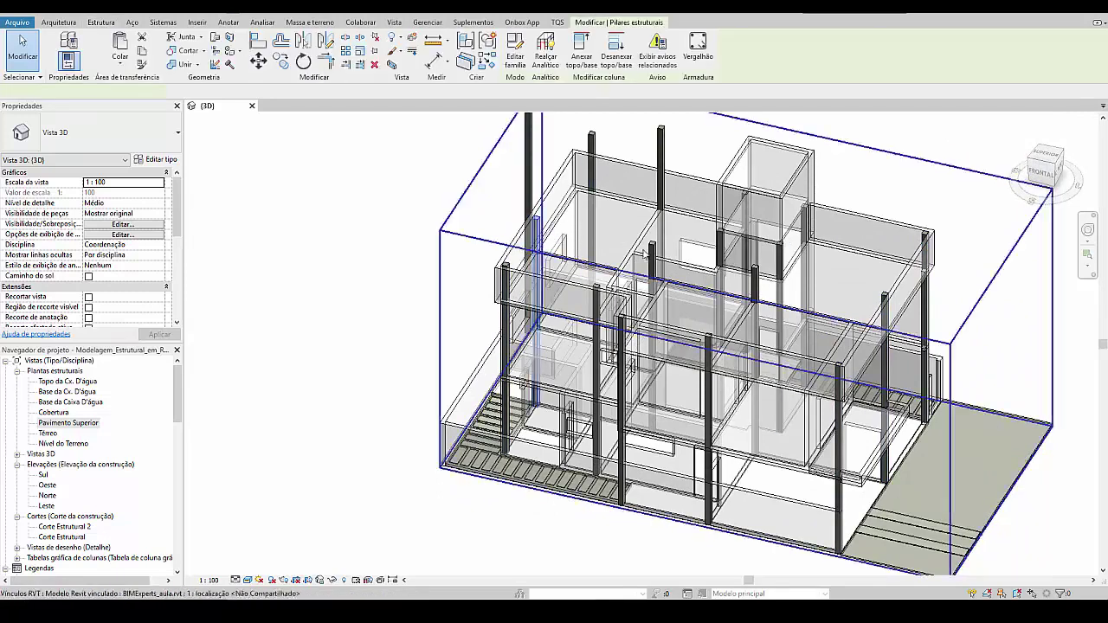
left_click(651, 251, "ctrl")
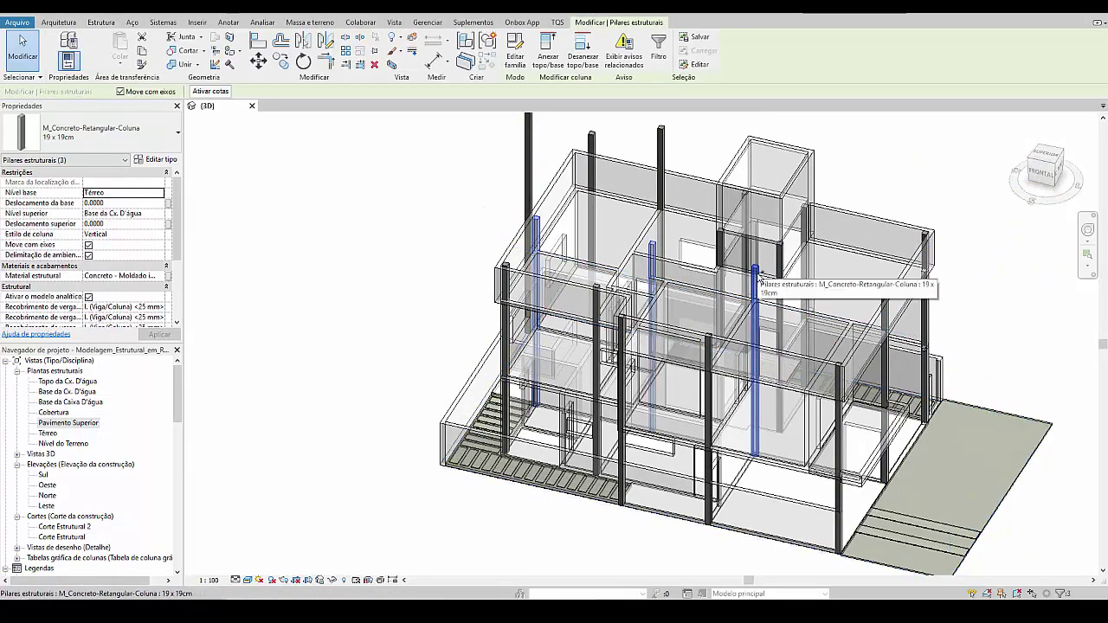
left_click(758, 277)
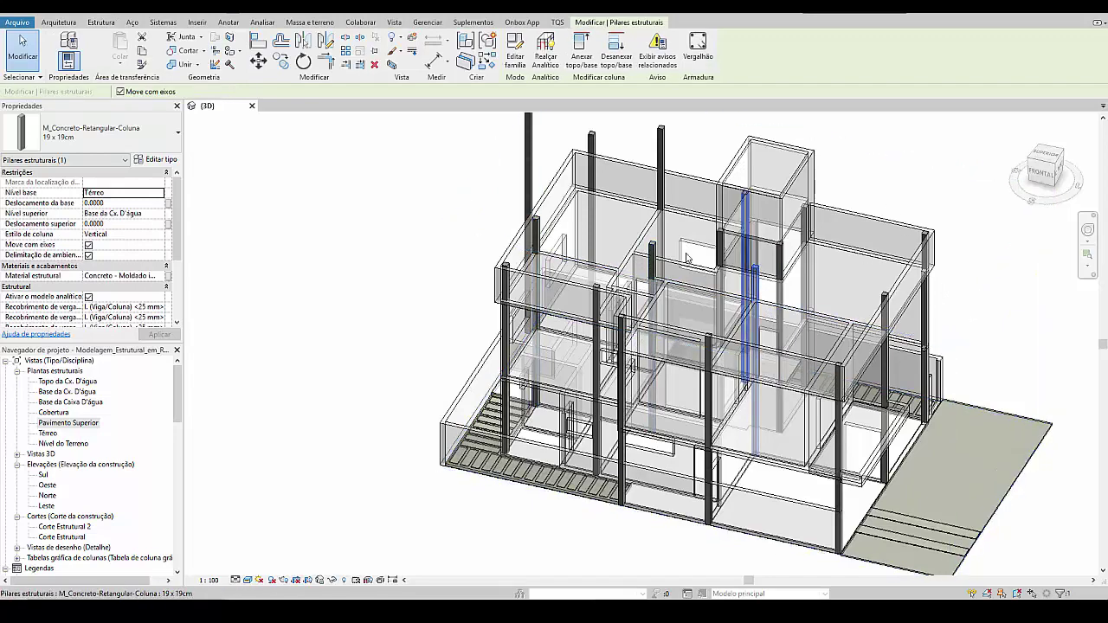
left_click(651, 251, "ctrl")
middle_click_drag(651, 251, 782, 213, "shift")
left_click(741, 251, "ctrl")
left_click(781, 299, "ctrl")
key("Escape")
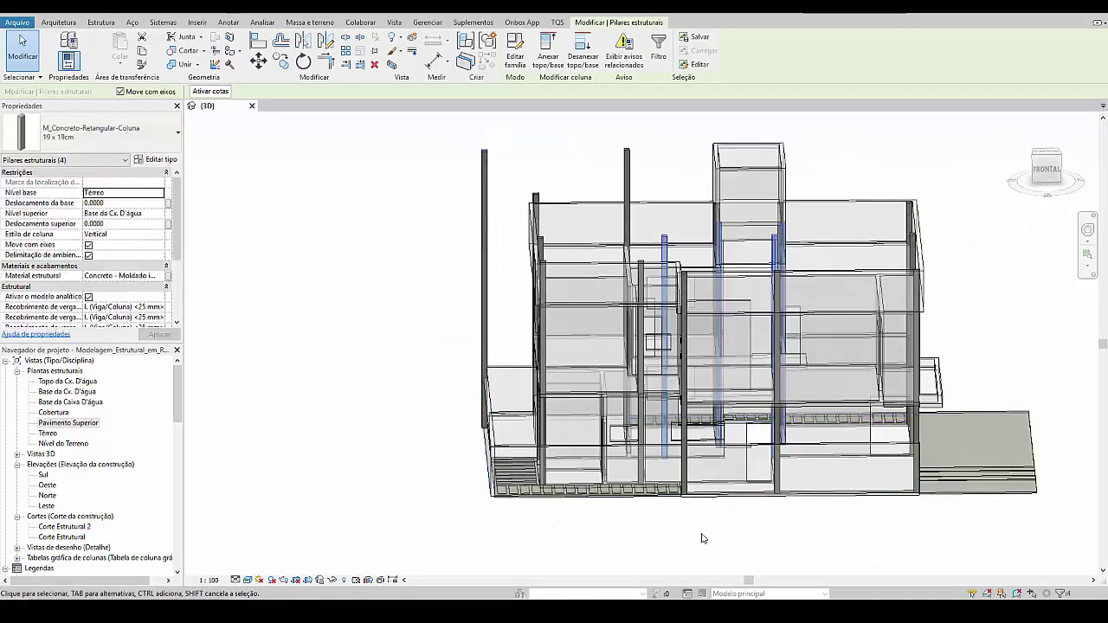
middle_click_drag(731, 540, 650, 540, "shift")
Step: Set the top level of all 19 x 19cm columns, except the four at the water tank tower, to Cobertura
left_click(646, 374)
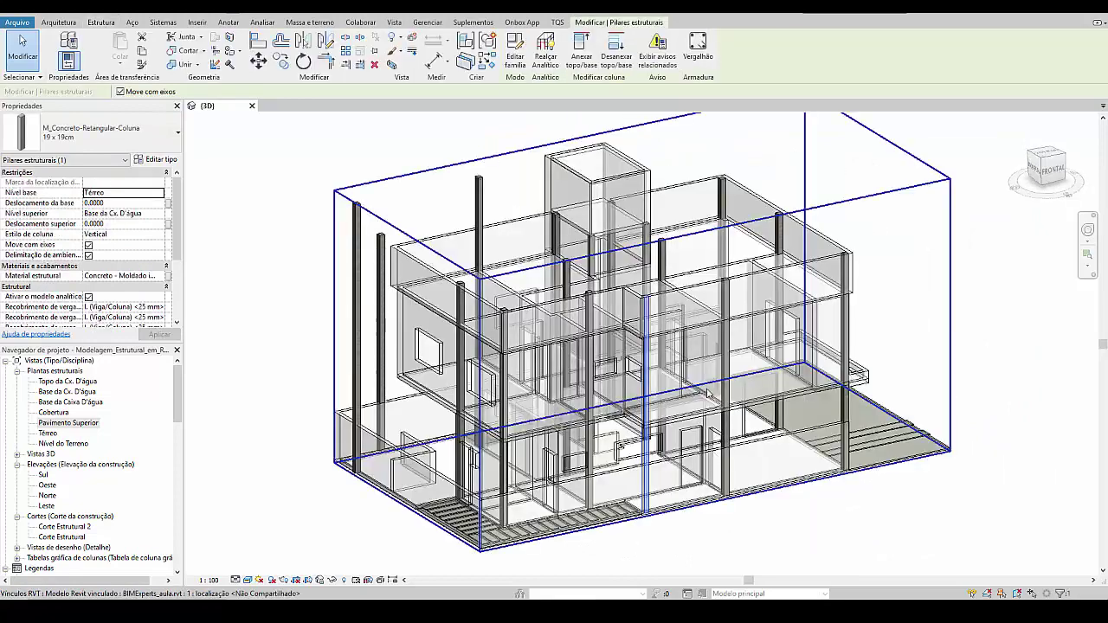
key("s")
key("a")
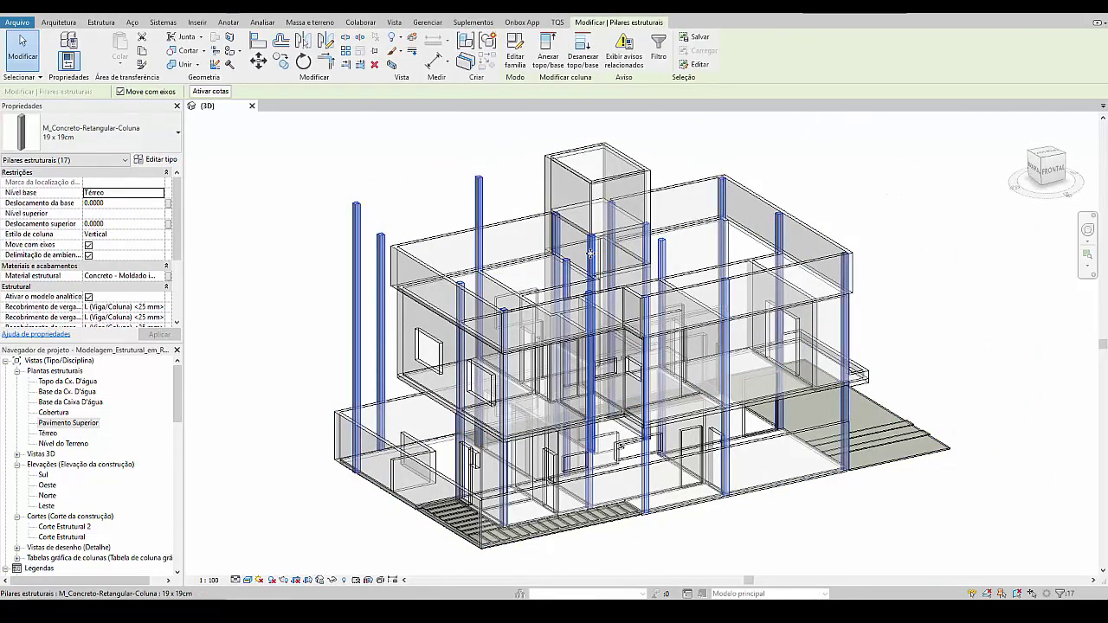
left_click(558, 243, "shift")
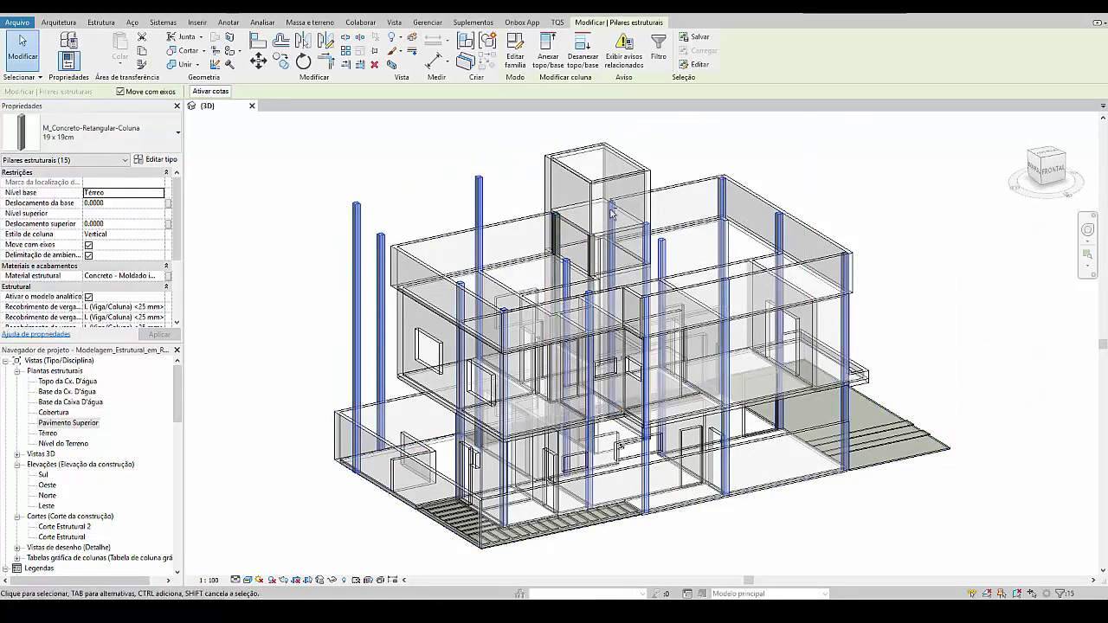
left_click(612, 243, "shift")
left_click(649, 242, "shift")
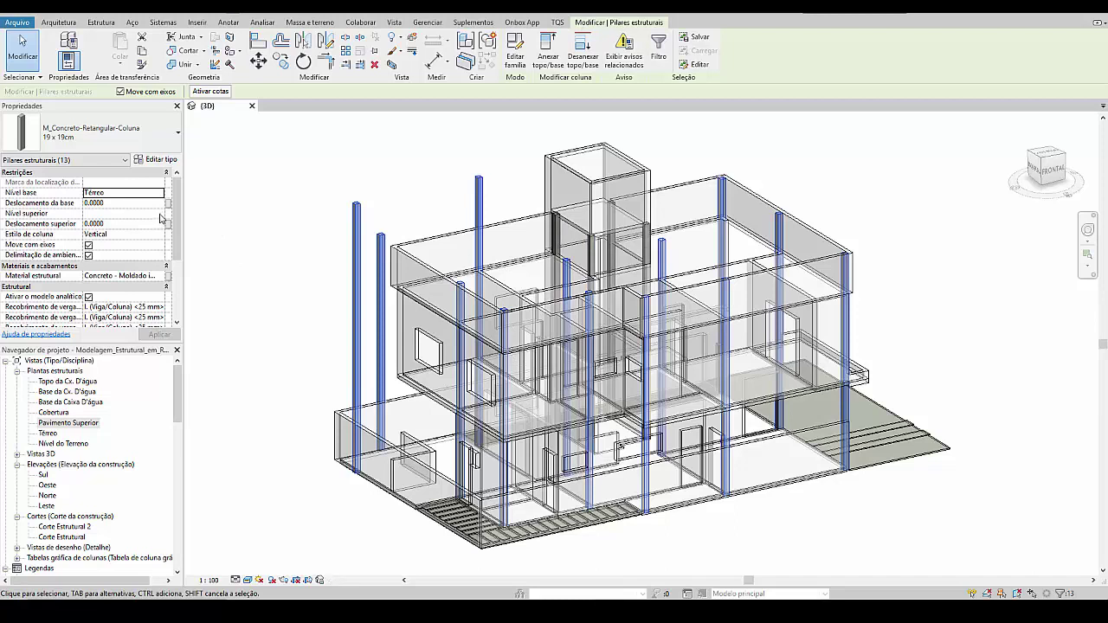
left_click(160, 214)
left_click(115, 241)
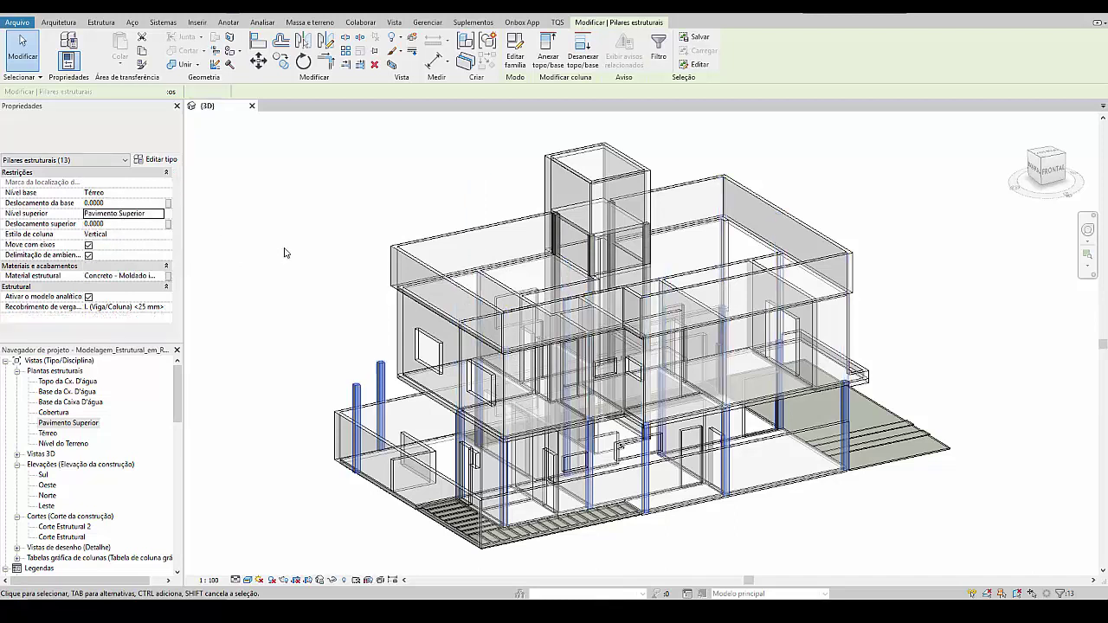
left_click(161, 214)
left_click(98, 250)
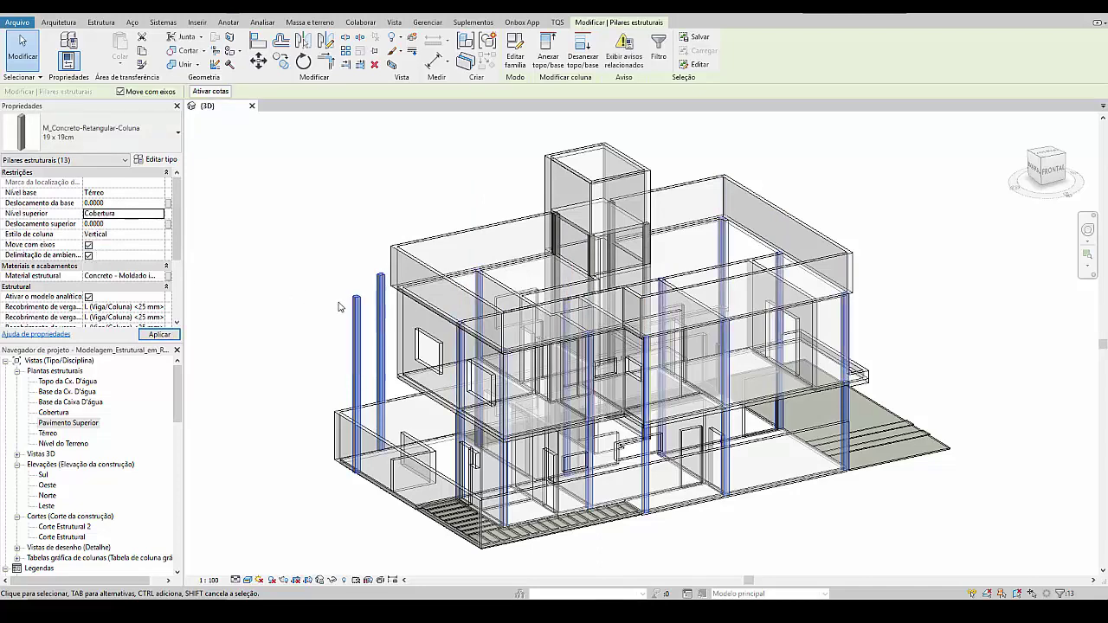
left_click(1000, 352)
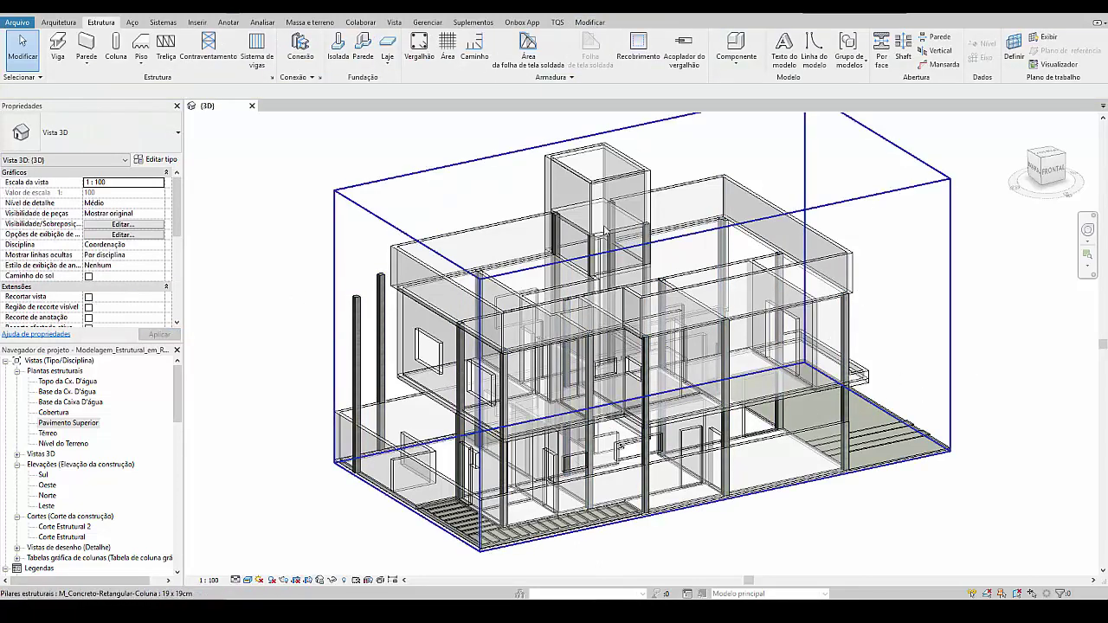
Step: Set the top level of the two freestanding columns outside the house to Pavimento Superior
middle_click_drag(440, 384, 352, 360, "shift")
left_click(354, 307)
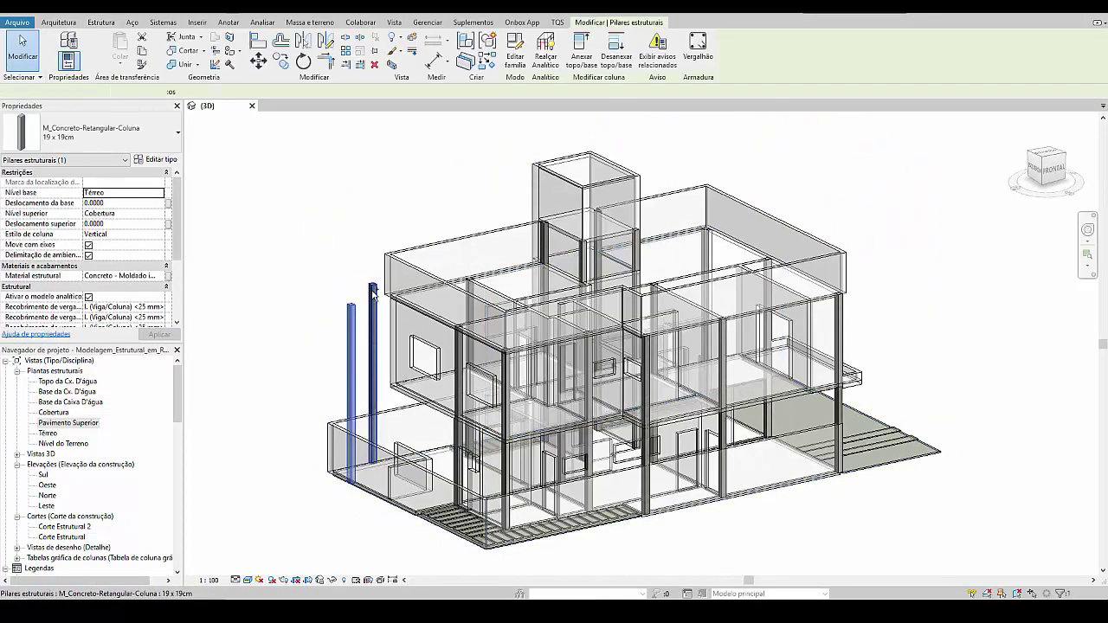
left_click(373, 291, "ctrl")
left_click(122, 213)
left_click(161, 213)
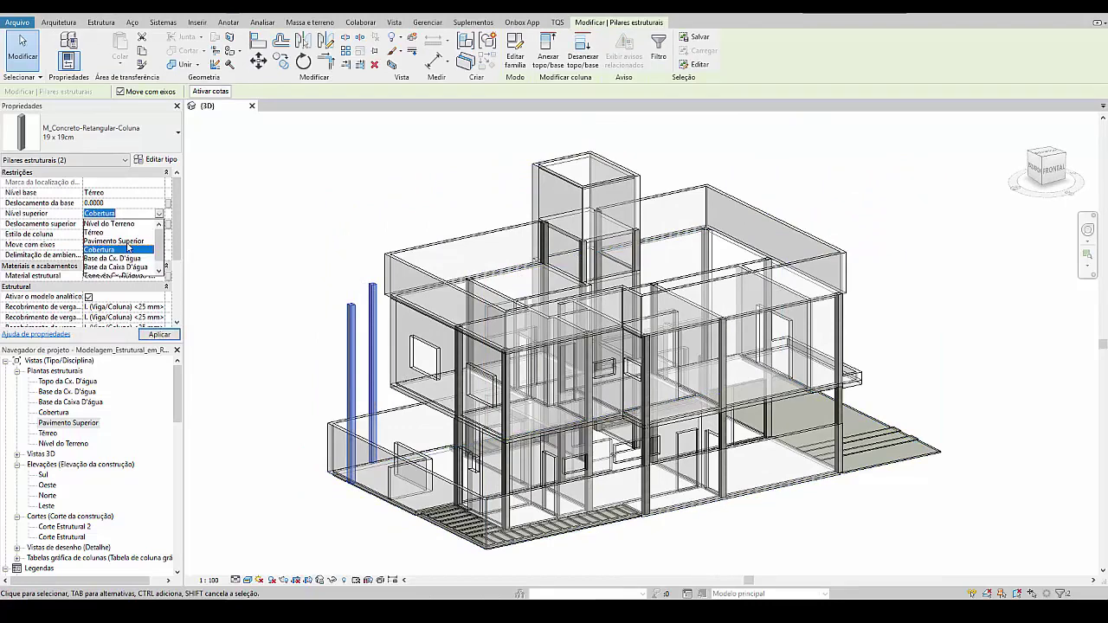
left_click(113, 243)
left_click(258, 434)
Step: Set the top level of the four columns at the water tank tower to Topo da Cx. D'água
middle_click_drag(258, 433, 531, 255, "shift")
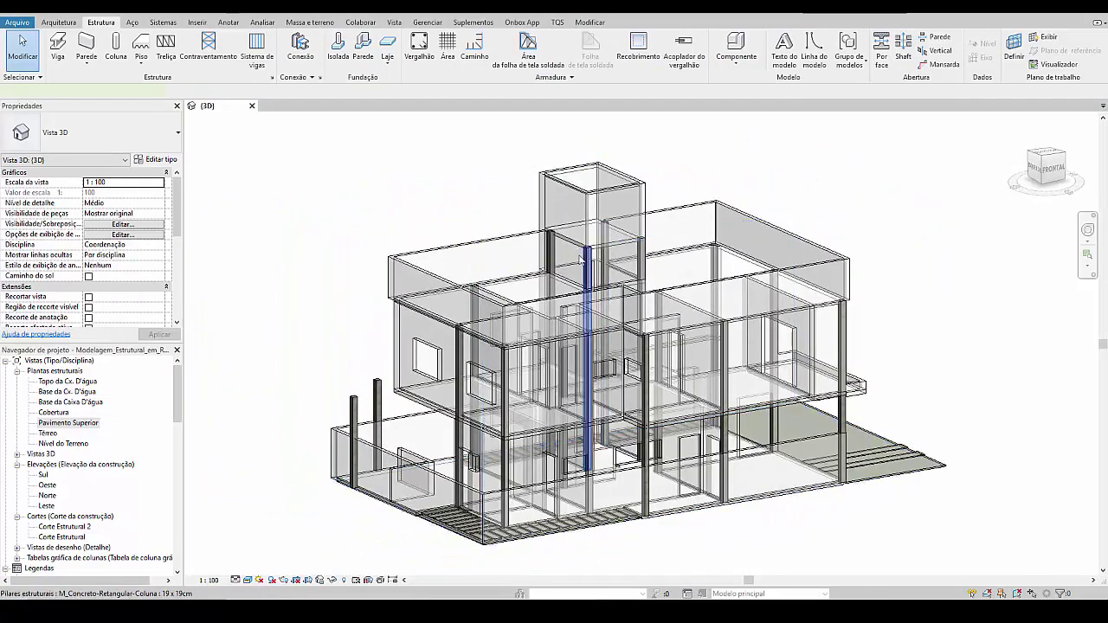
left_click(551, 251)
left_click(553, 249, "ctrl")
left_click(605, 242, "ctrl")
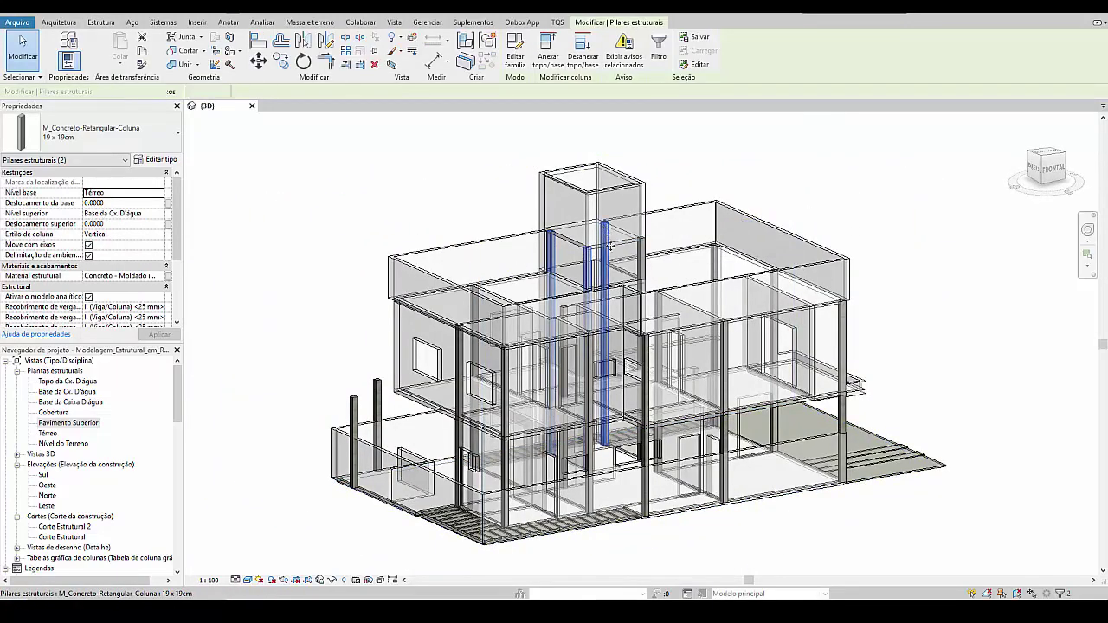
left_click(643, 259, "ctrl")
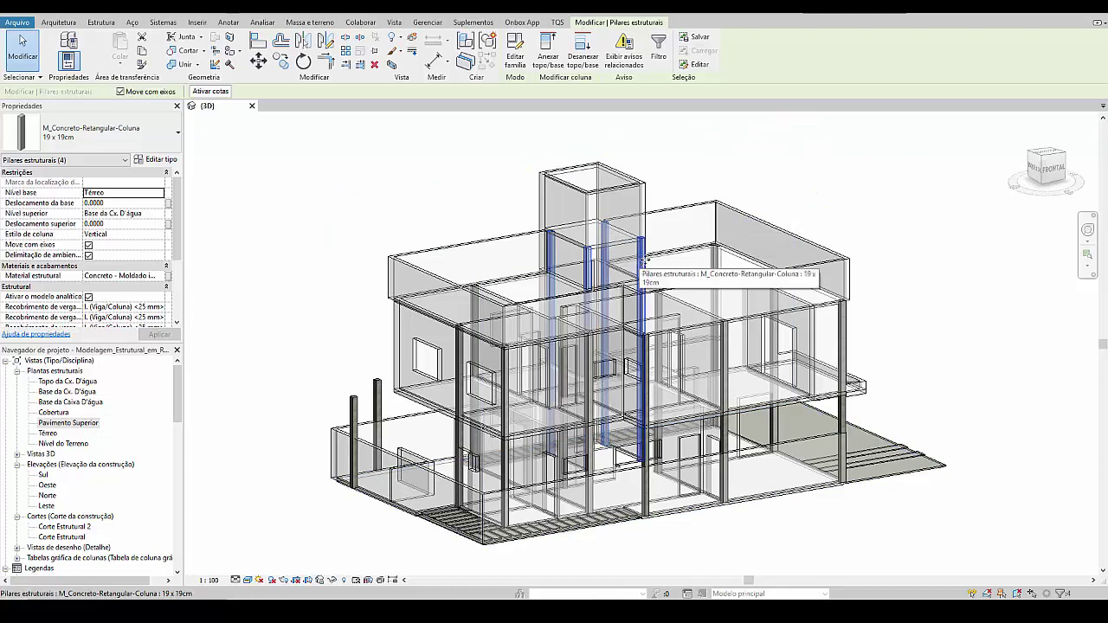
left_click(150, 149)
left_click(159, 143)
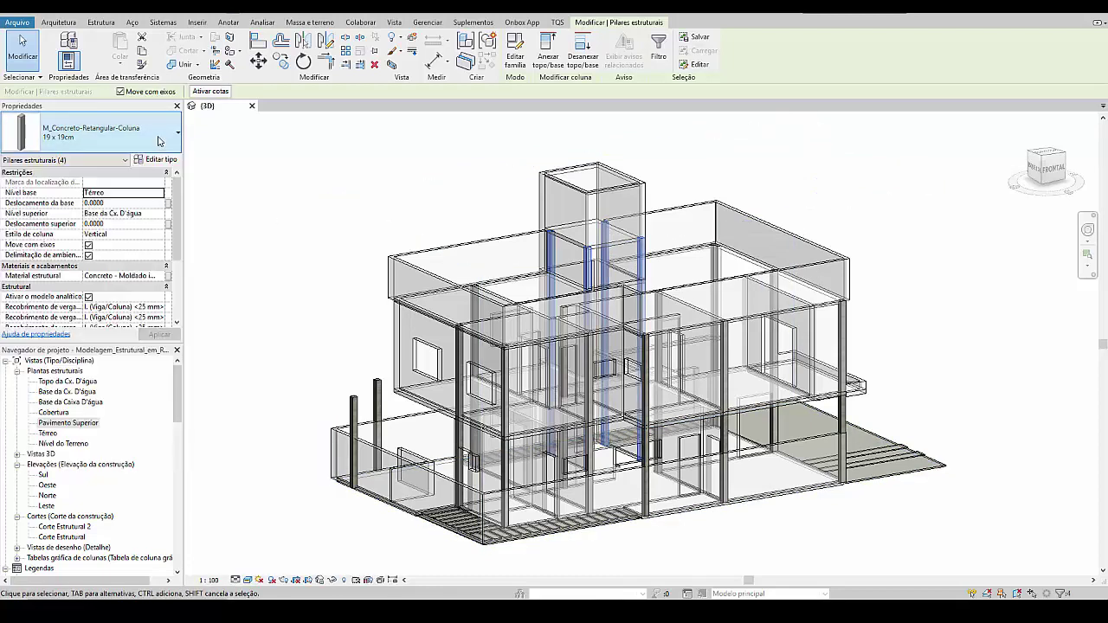
left_click(159, 214)
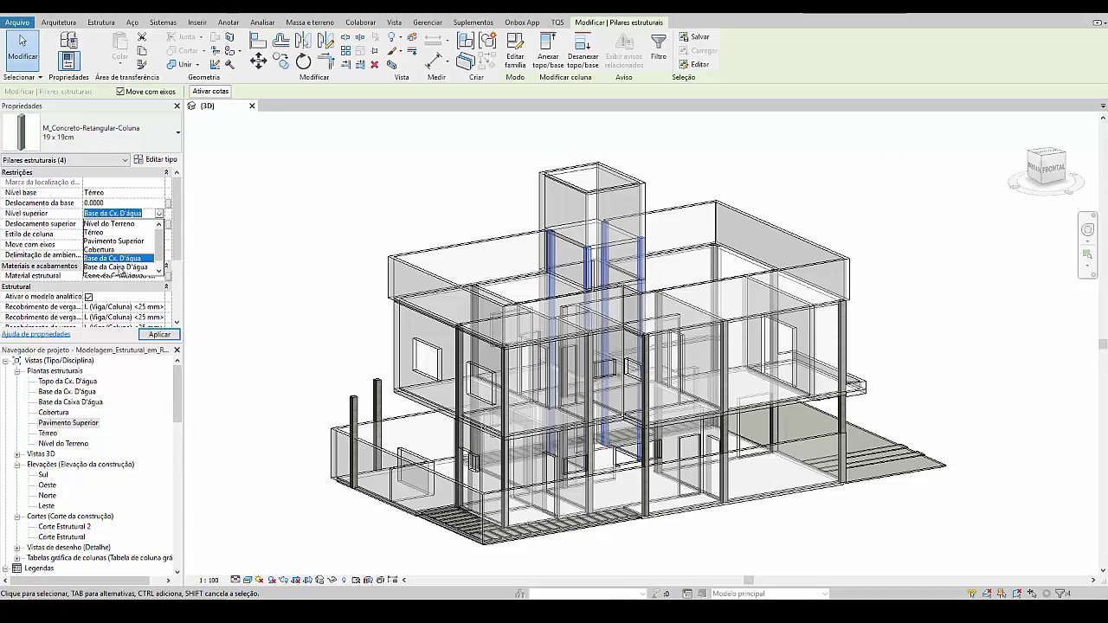
left_click(119, 267)
left_click(159, 214)
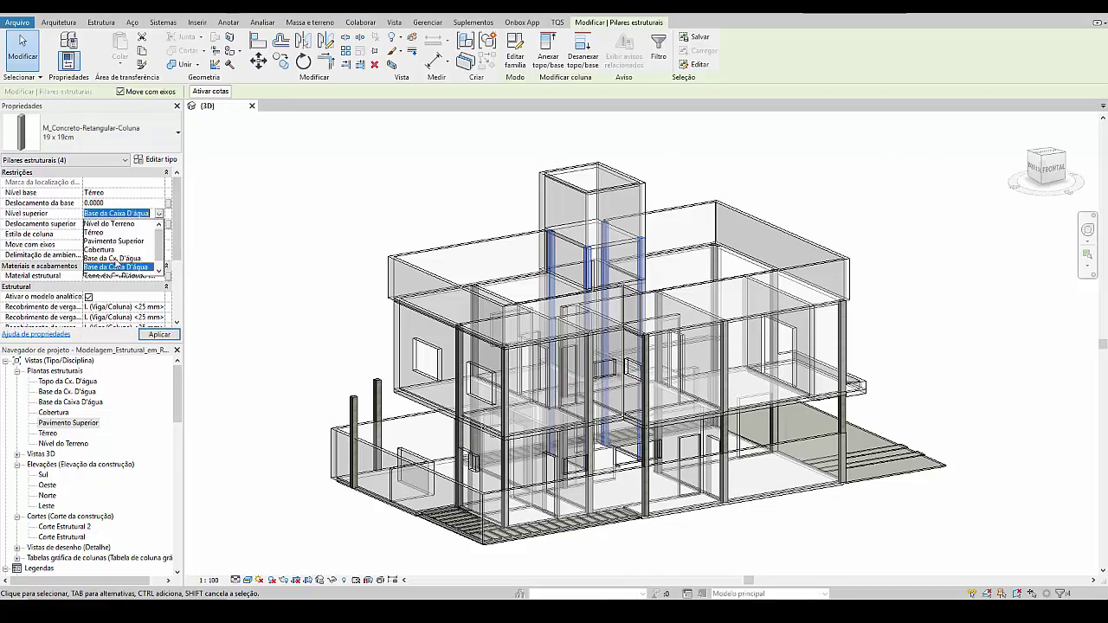
scroll(113, 265, "down", 1)
left_click(110, 267)
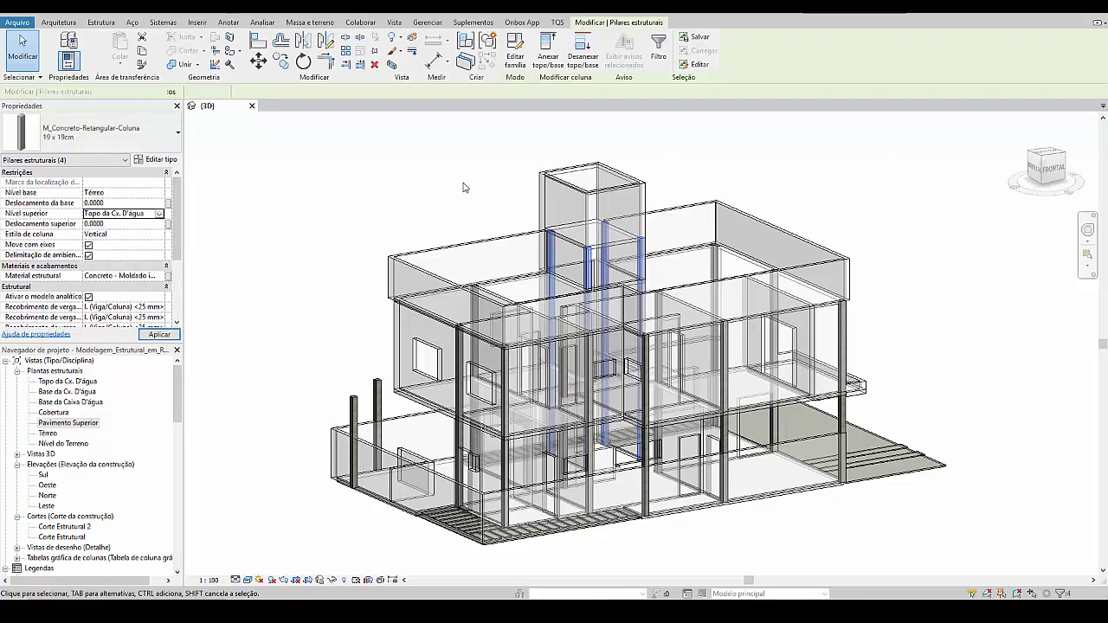
left_click(453, 186)
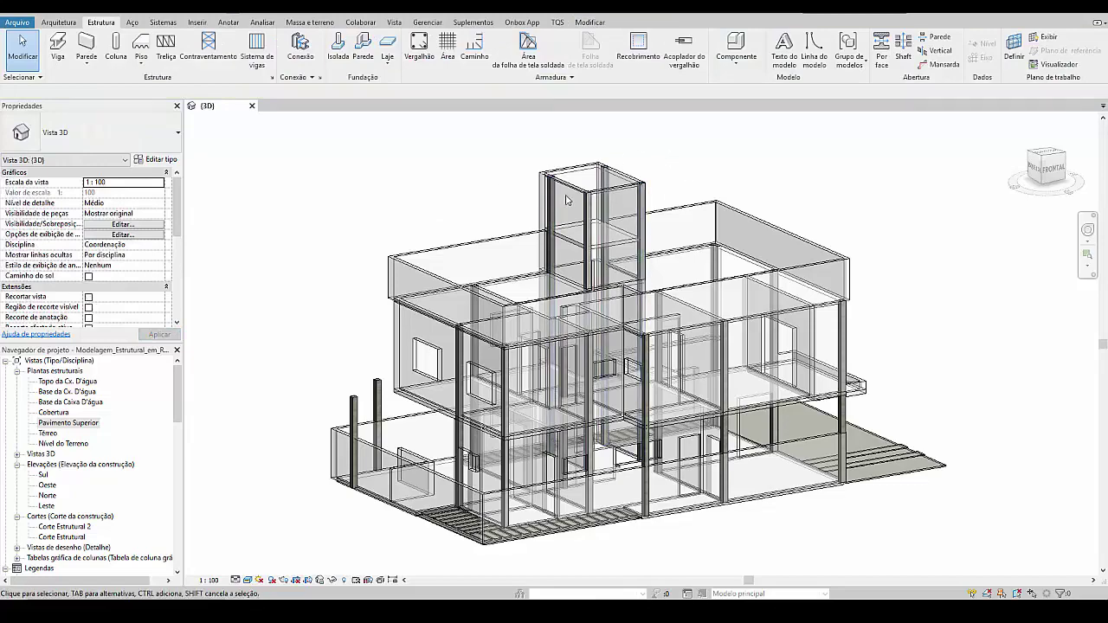
Step: Bring up the Onbox App structural element tools and examine the building's columns from several sides in the 3D view
middle_click_drag(574, 272, 674, 426, "shift")
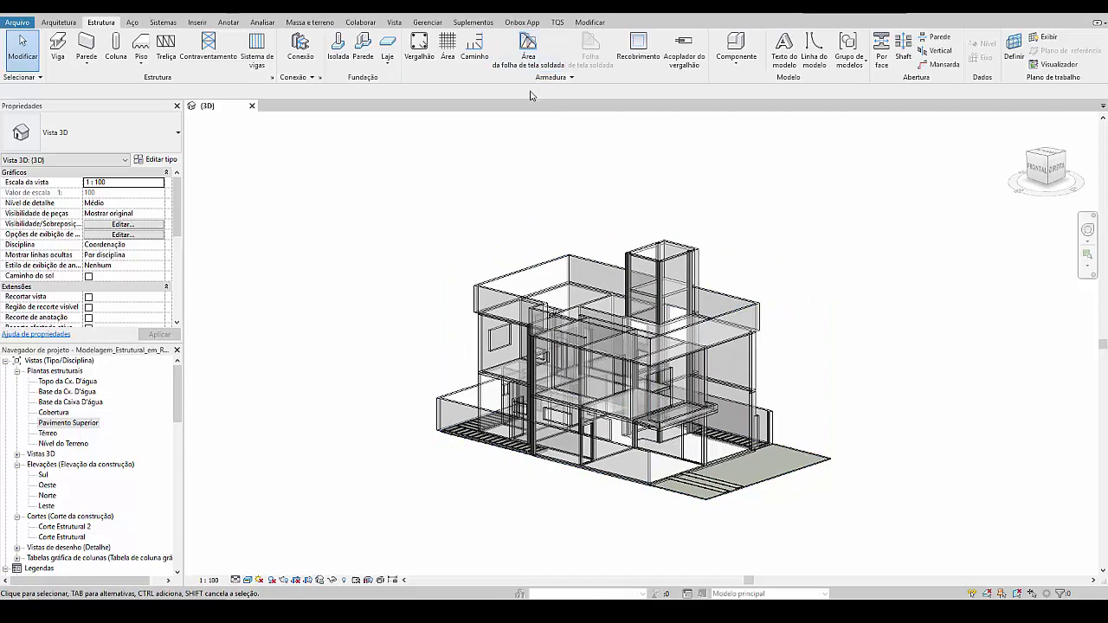
left_click(519, 24)
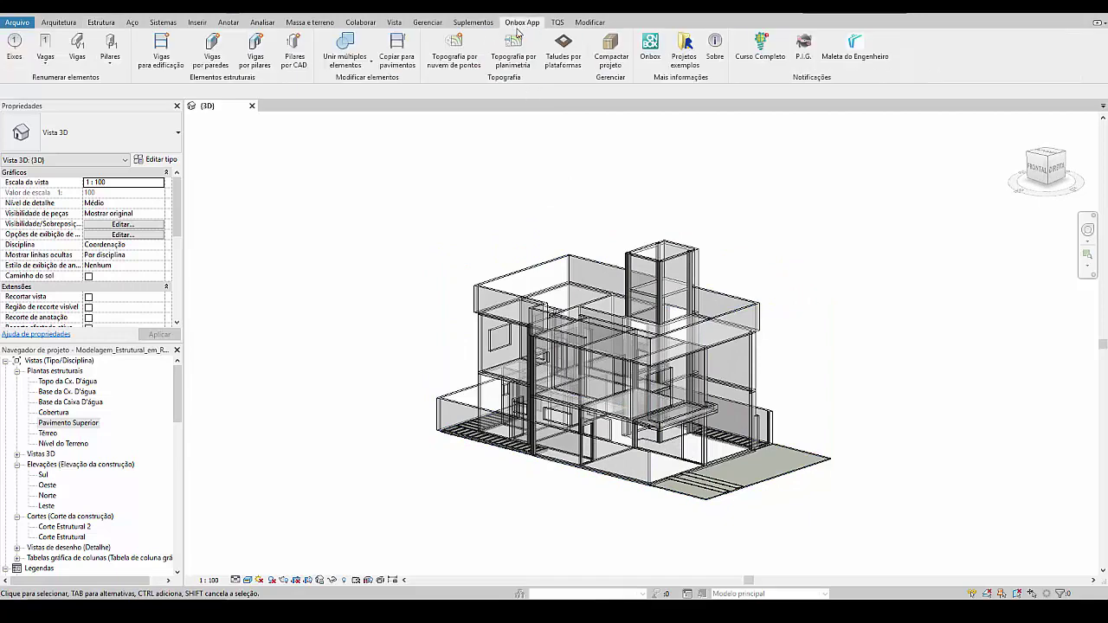
middle_click_drag(520, 451, 597, 364, "shift")
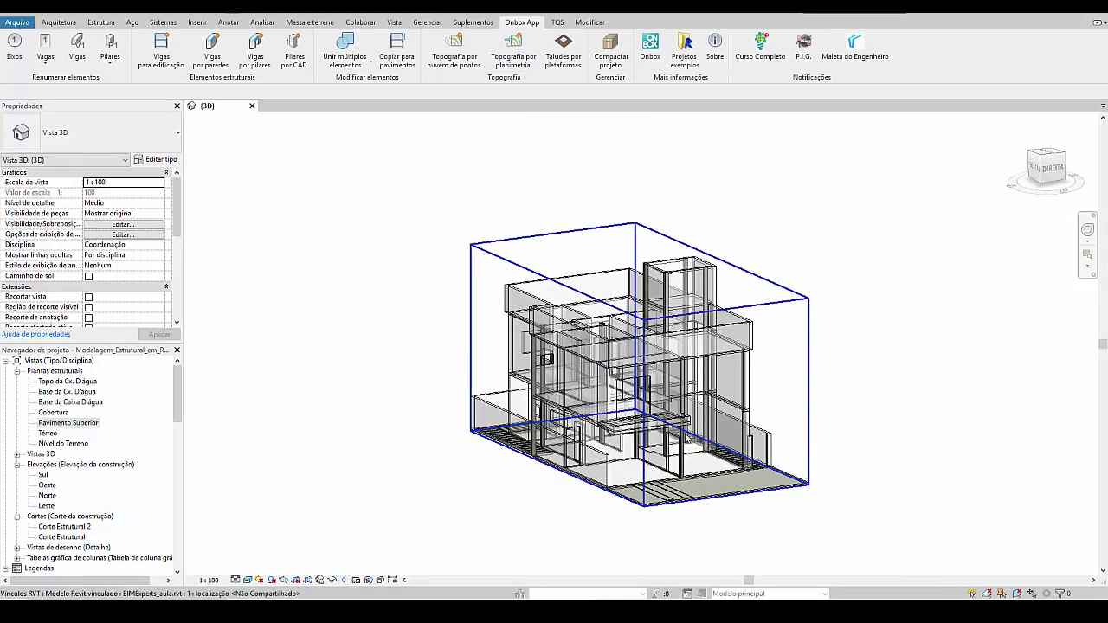
middle_click_drag(753, 440, 701, 433, "shift")
scroll(641, 407, "up", 2)
middle_click_drag(554, 346, 539, 370, "shift")
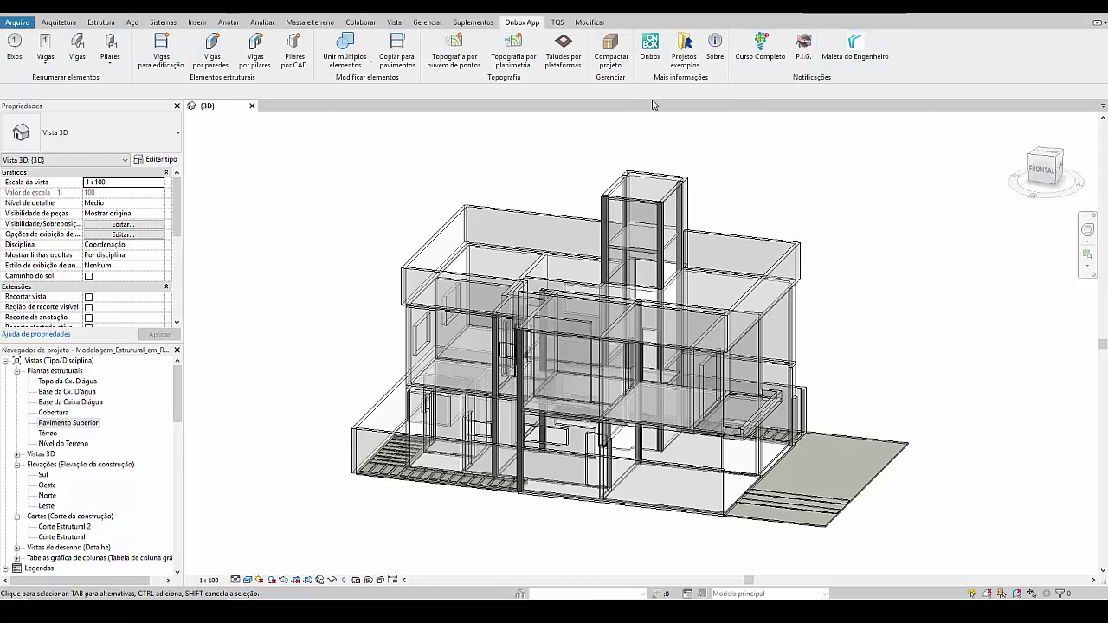
left_click(806, 57)
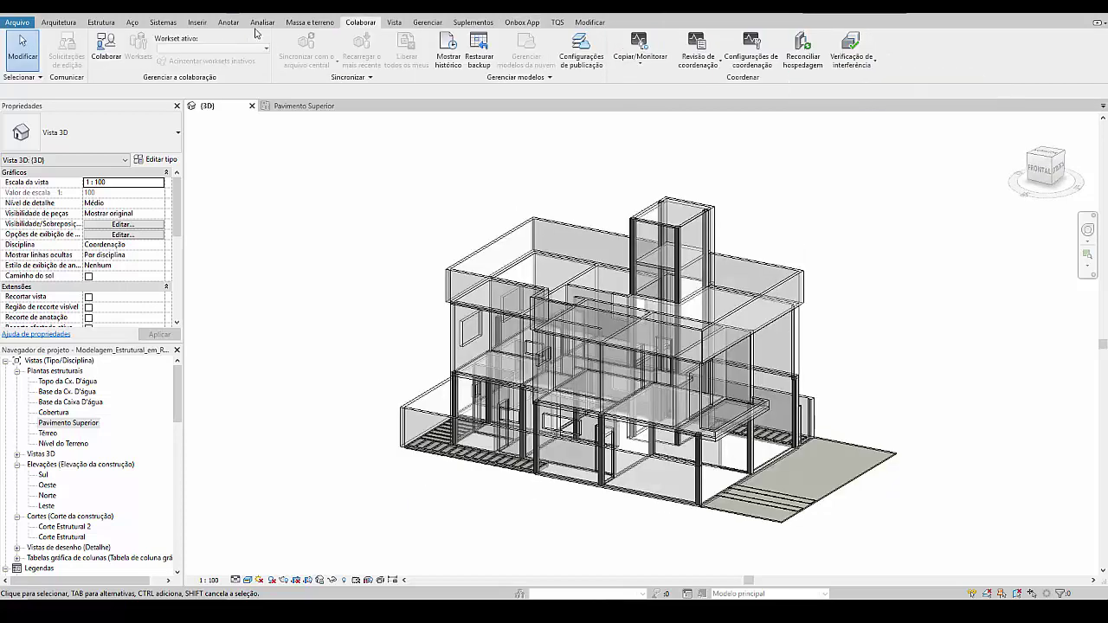
left_click(522, 23)
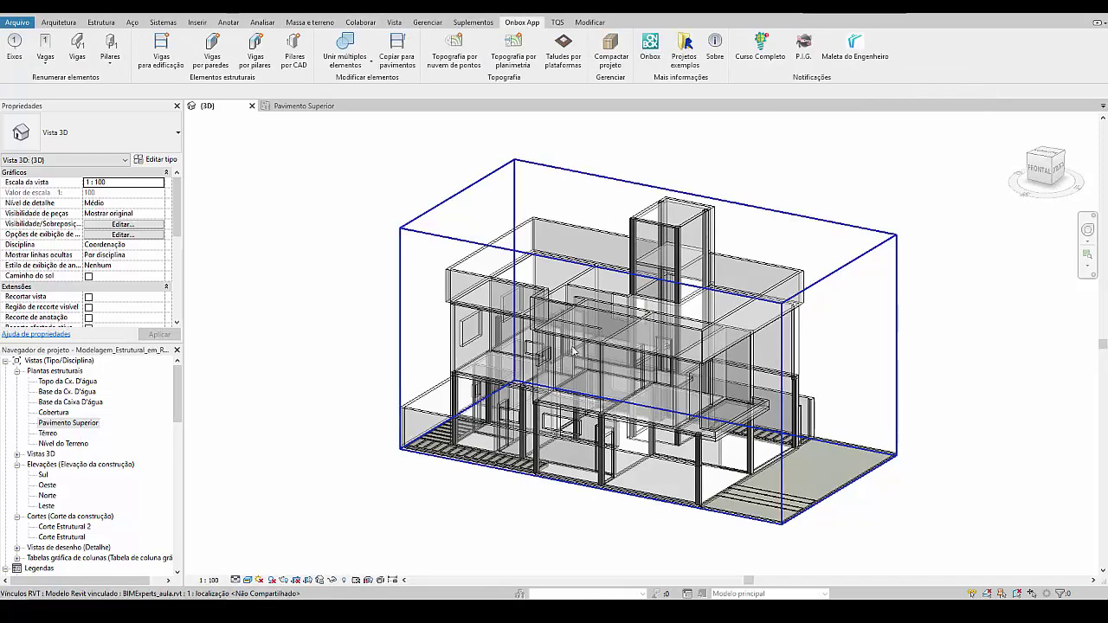
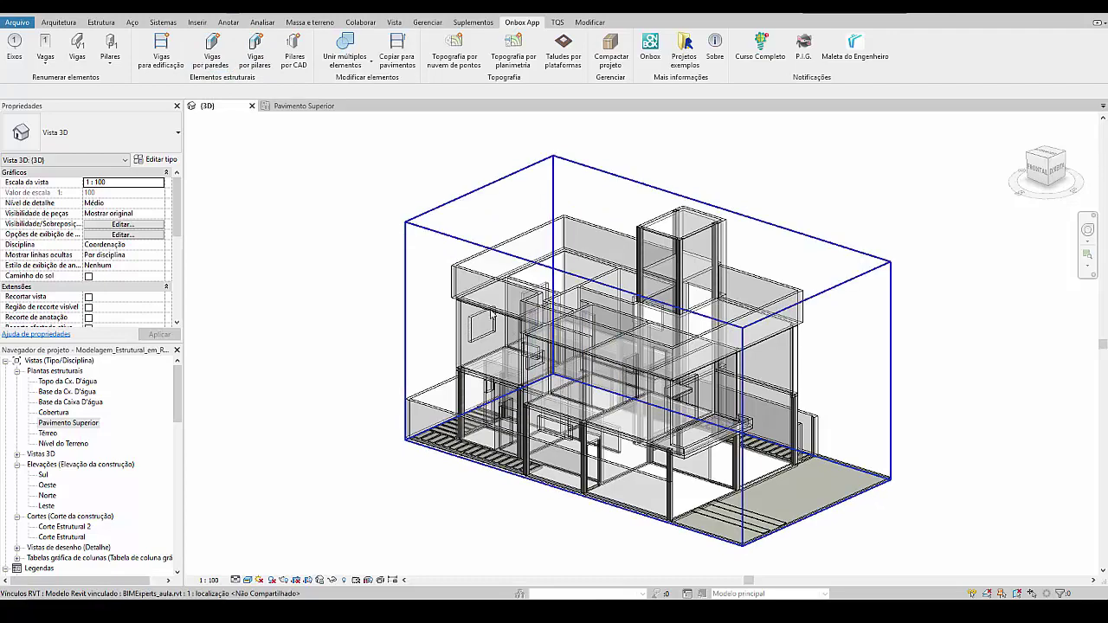
scroll(537, 351, "up", 5)
scroll(530, 346, "down", 3)
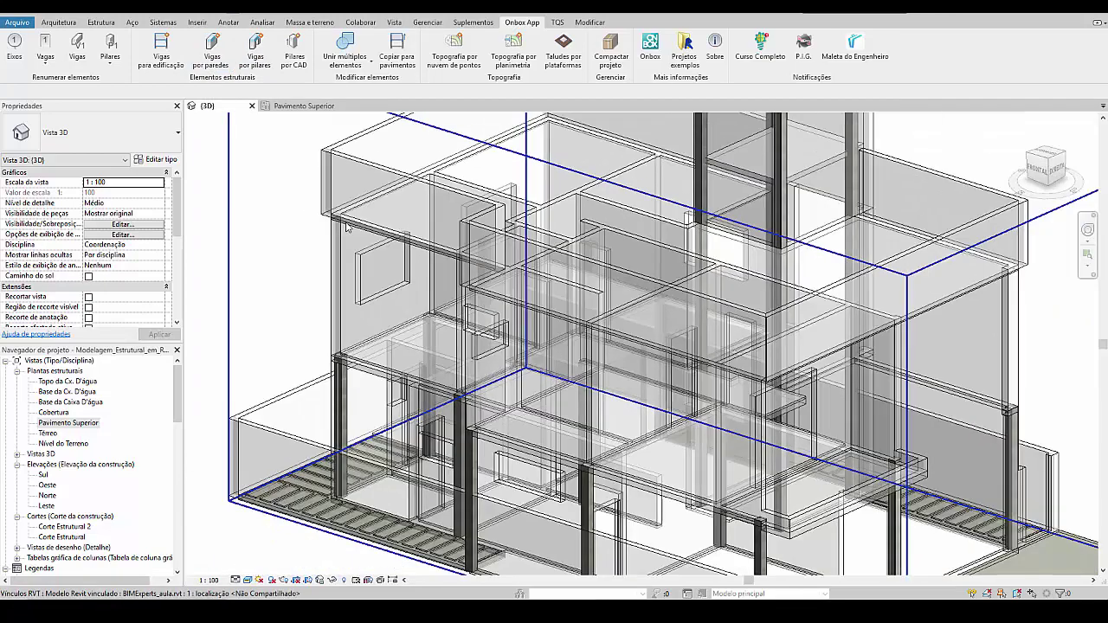
scroll(485, 295, "down", 3)
middle_click_drag(485, 294, 549, 322, "shift")
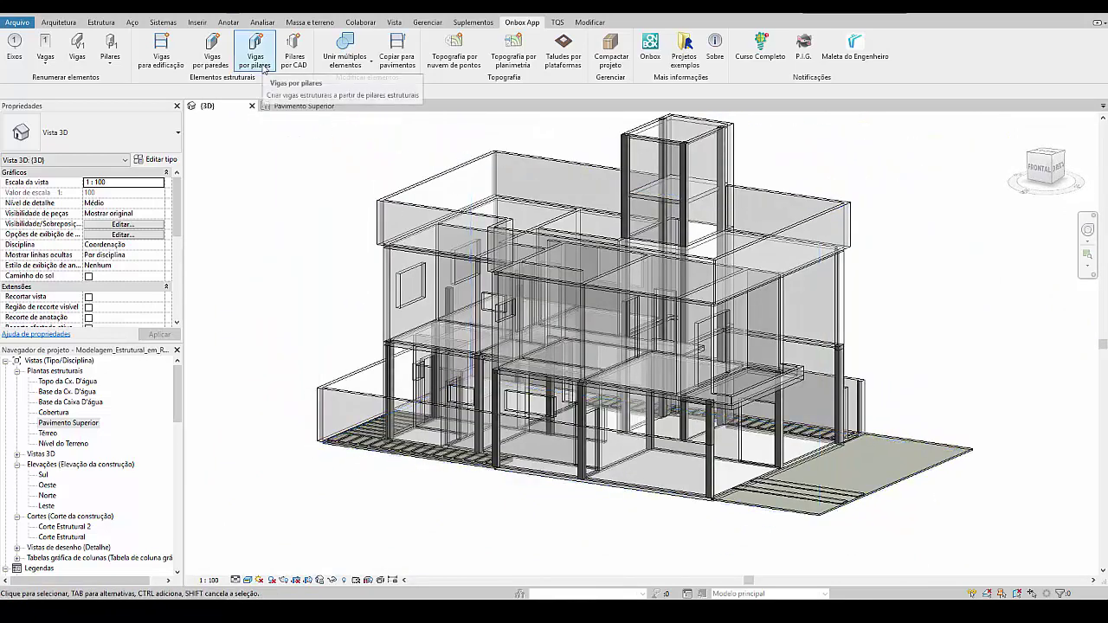
Step: Set up beams by columns using the Concreto-Viga Retangular family, chained, with fixed width 14 and height as span divided by 10
left_click(256, 50)
left_click(122, 102)
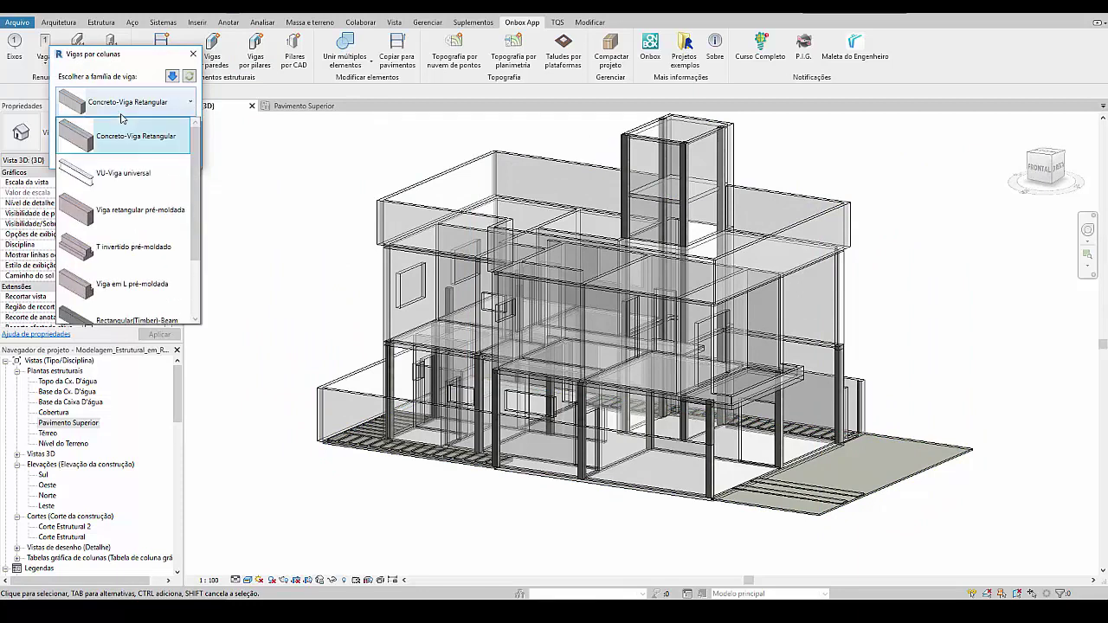
left_click(124, 112)
left_click(76, 139)
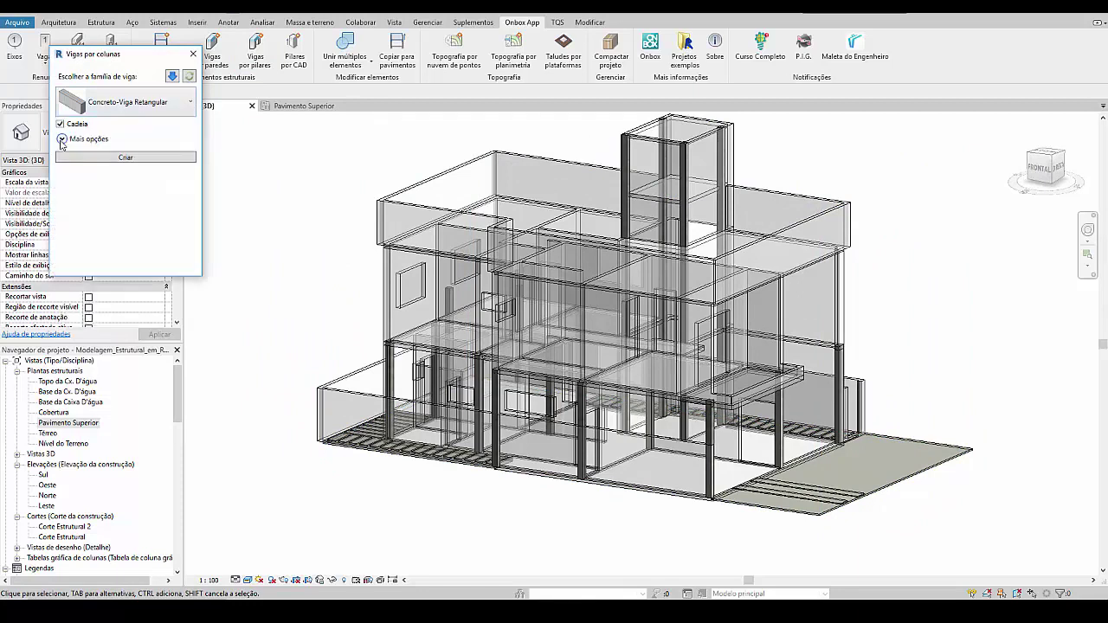
left_click(127, 171)
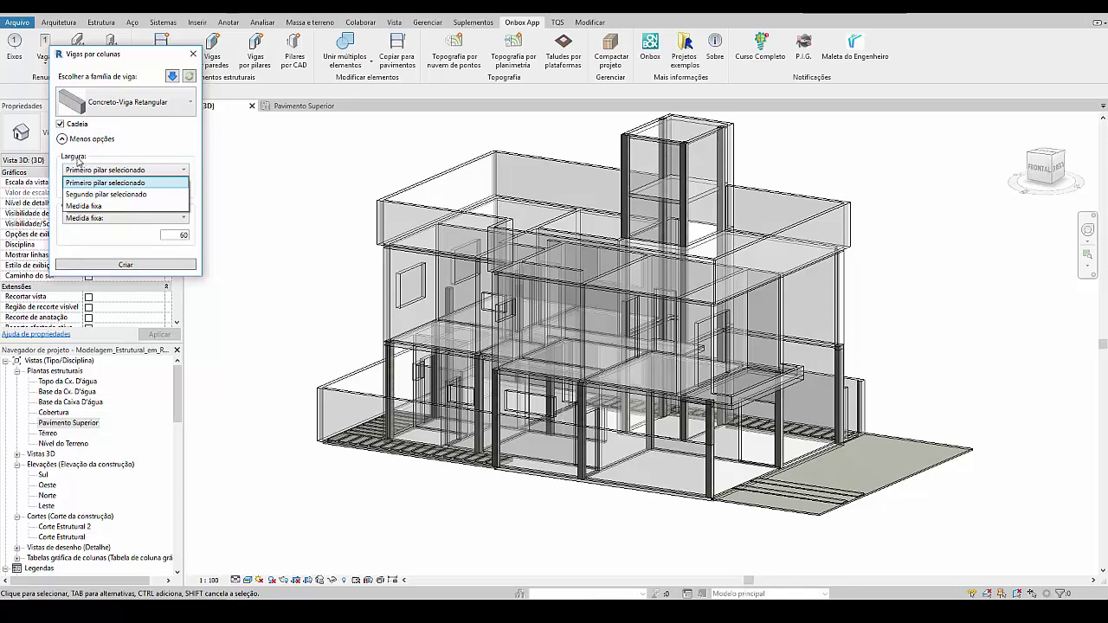
left_click(149, 206)
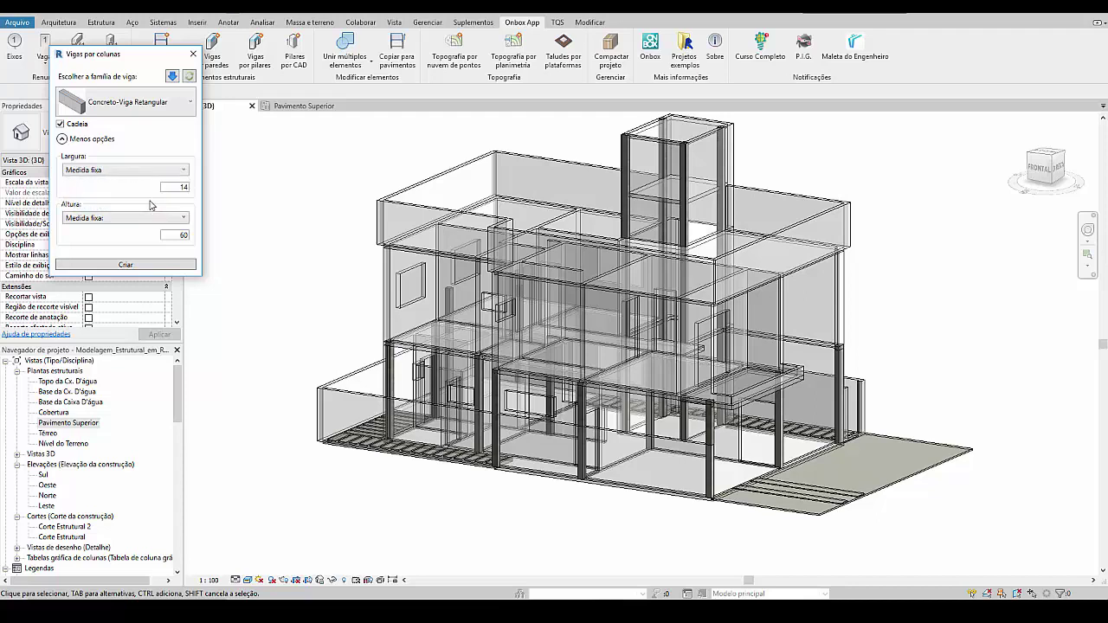
left_click(92, 219)
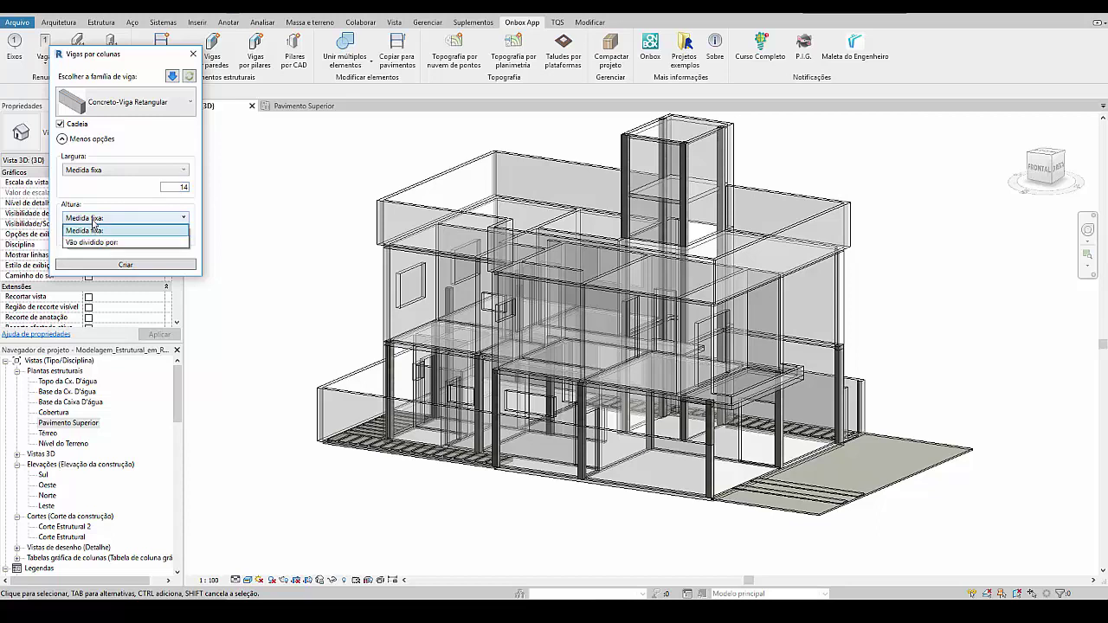
left_click(93, 243)
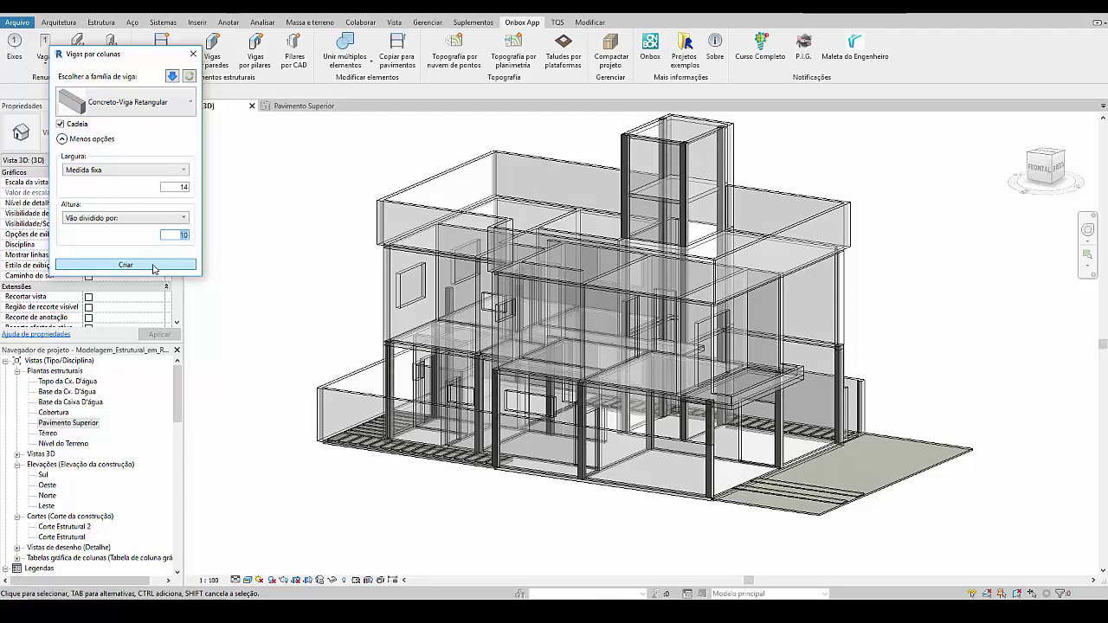
Step: Create a beam from the house's corner column to the freestanding column outside, using the current beam settings
left_click(153, 268)
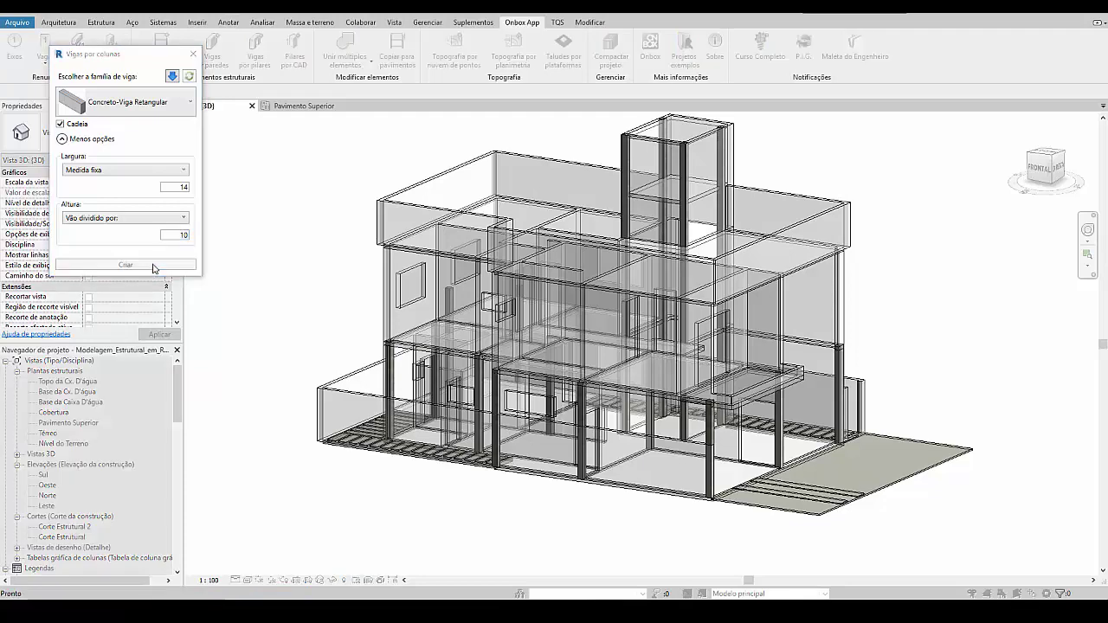
middle_click_drag(343, 397, 506, 409, "shift")
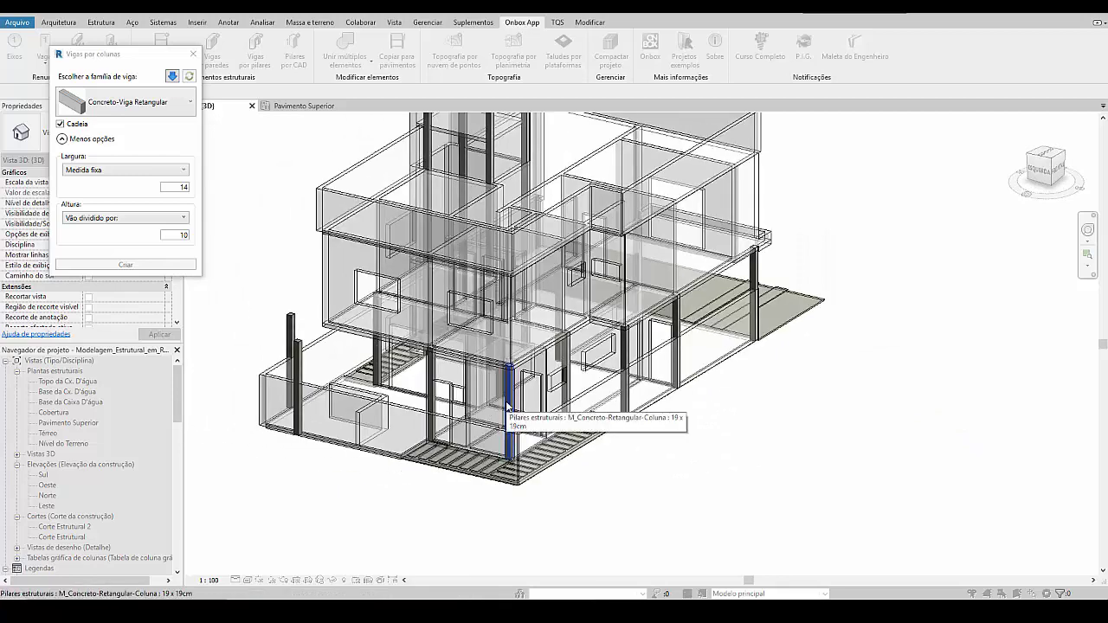
left_click(508, 407)
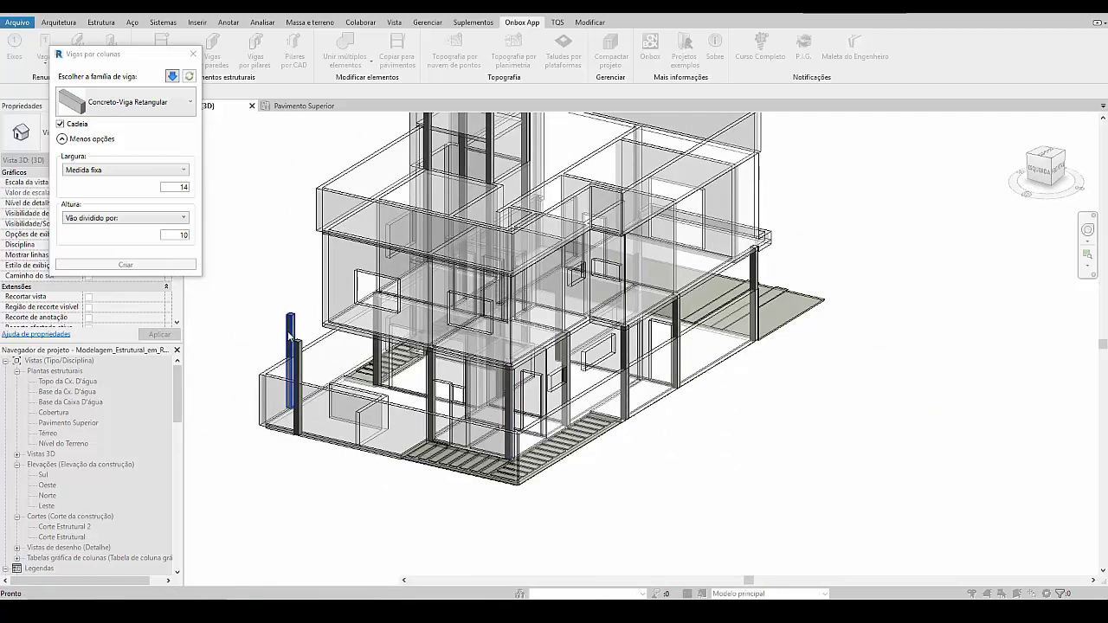
left_click(299, 355)
scroll(304, 356, "up", 3)
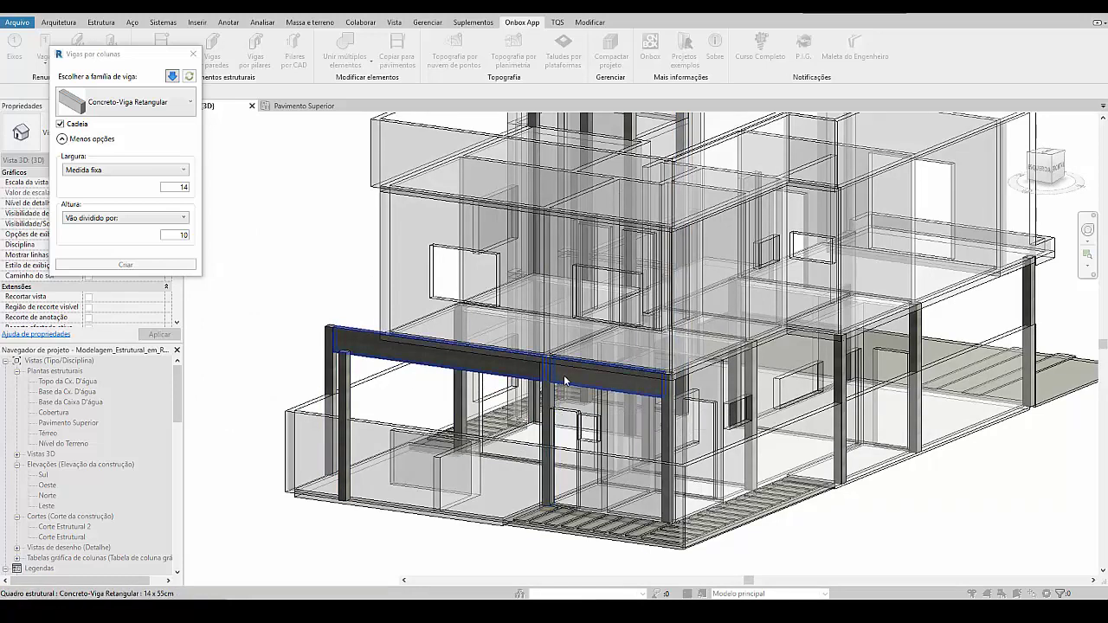
key("Escape")
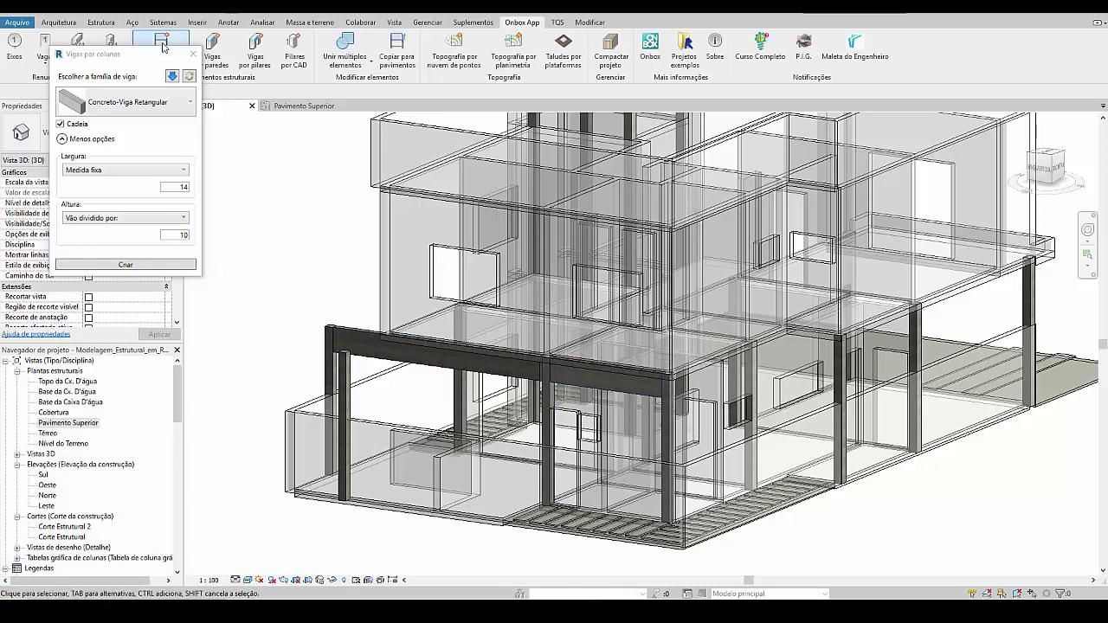
Step: Inspect the properties of the new beam between the corner column and the freestanding column
left_click_drag(150, 57, 297, 101)
left_click(409, 359)
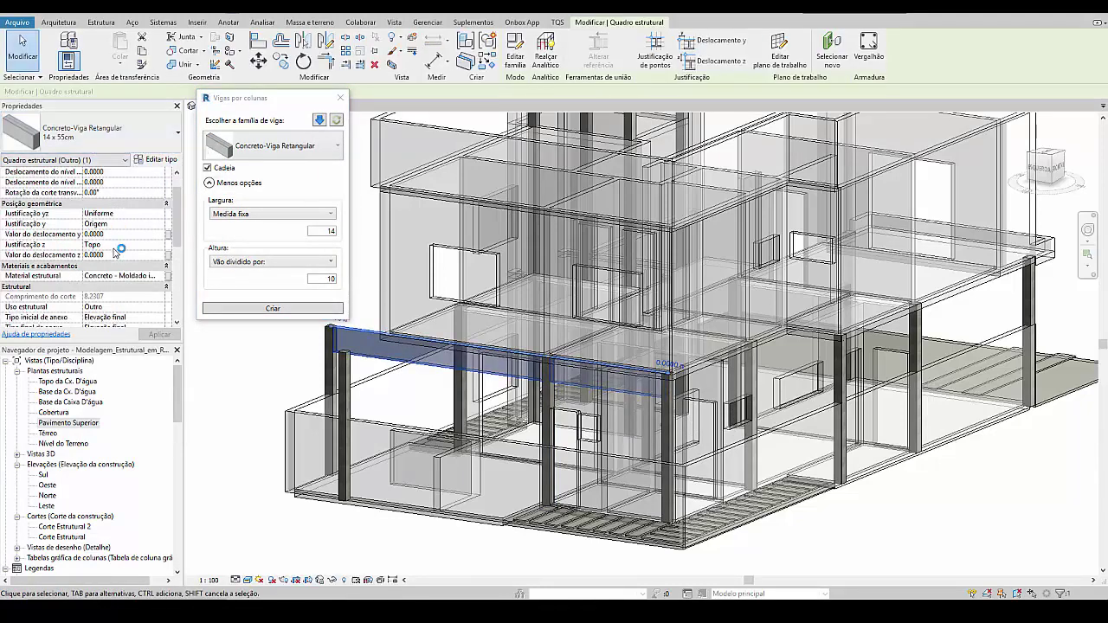
key("Escape")
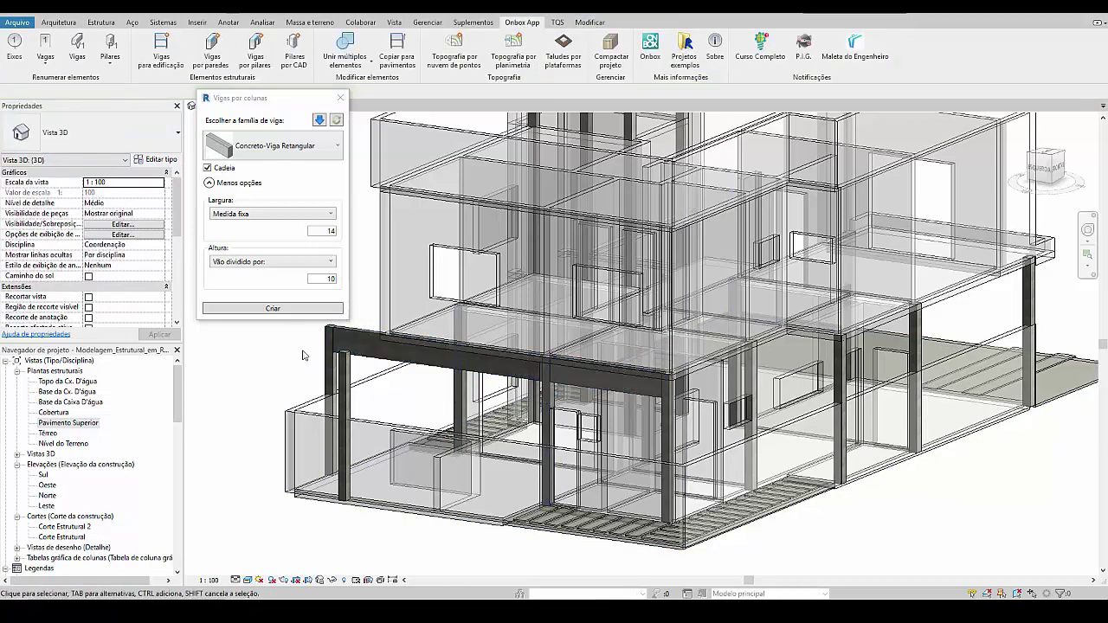
scroll(554, 390, "down", 2)
left_click(568, 392)
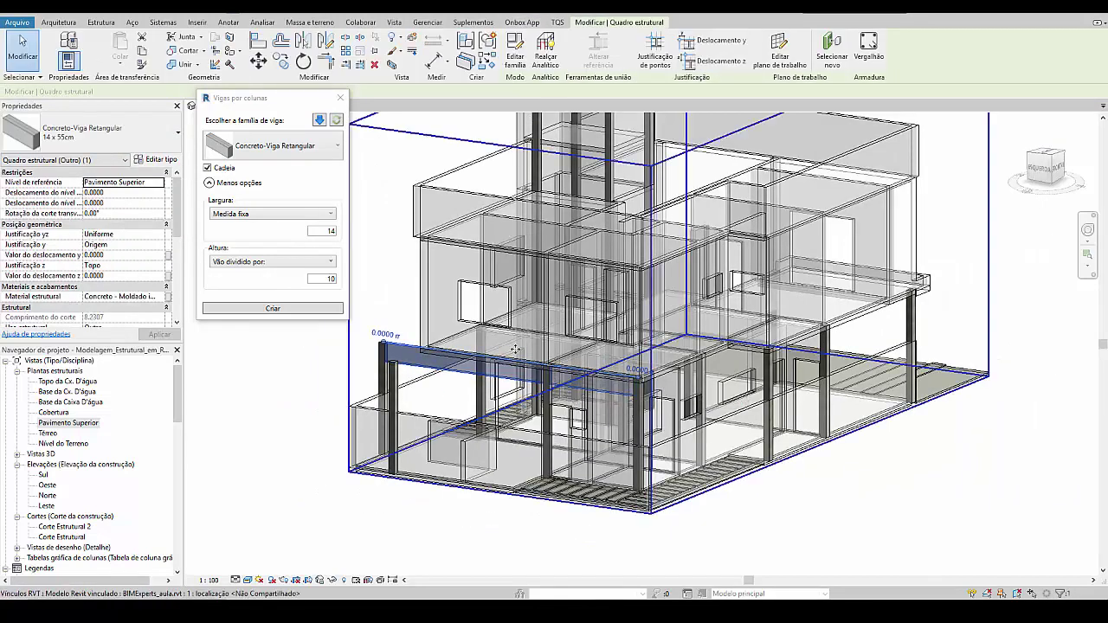
Step: Create a chain of beams at the upper floor level between the columns along the house's front, side and rear
left_click(292, 309)
middle_click_drag(606, 381, 787, 405, "shift")
left_click(786, 405)
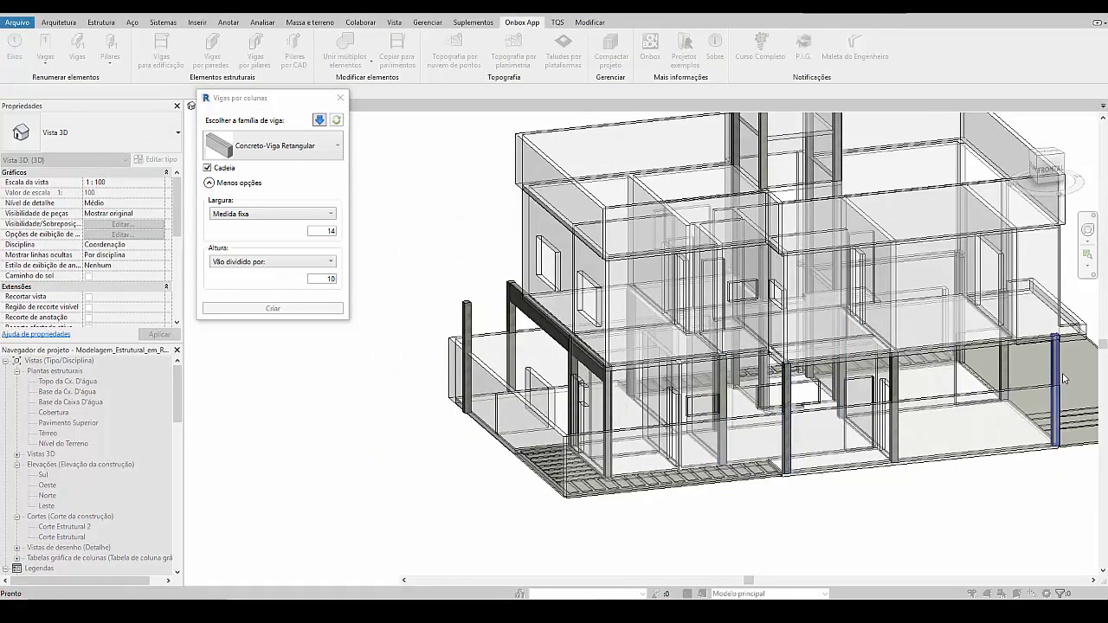
left_click(1053, 374)
left_click(596, 344)
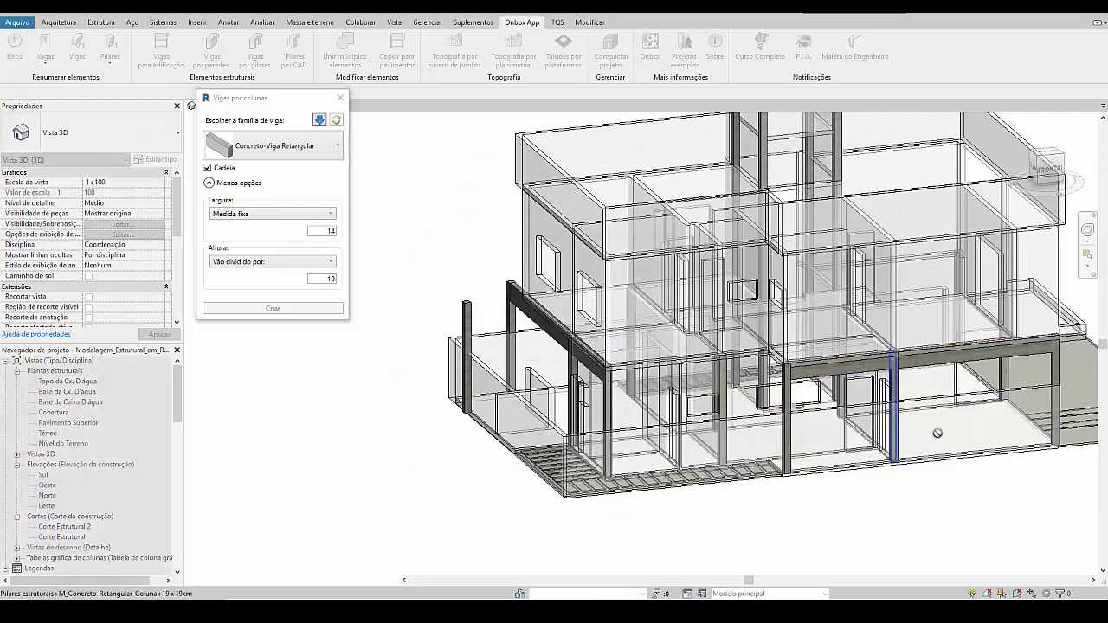
middle_click_drag(892, 386, 697, 433, "shift")
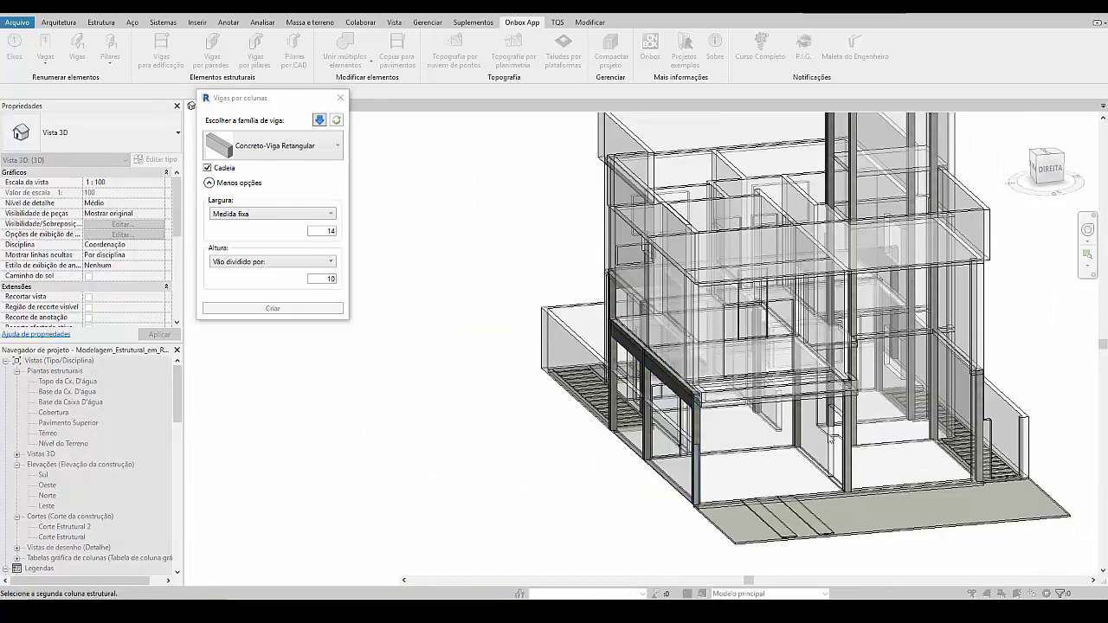
middle_click_drag(984, 412, 585, 443, "shift")
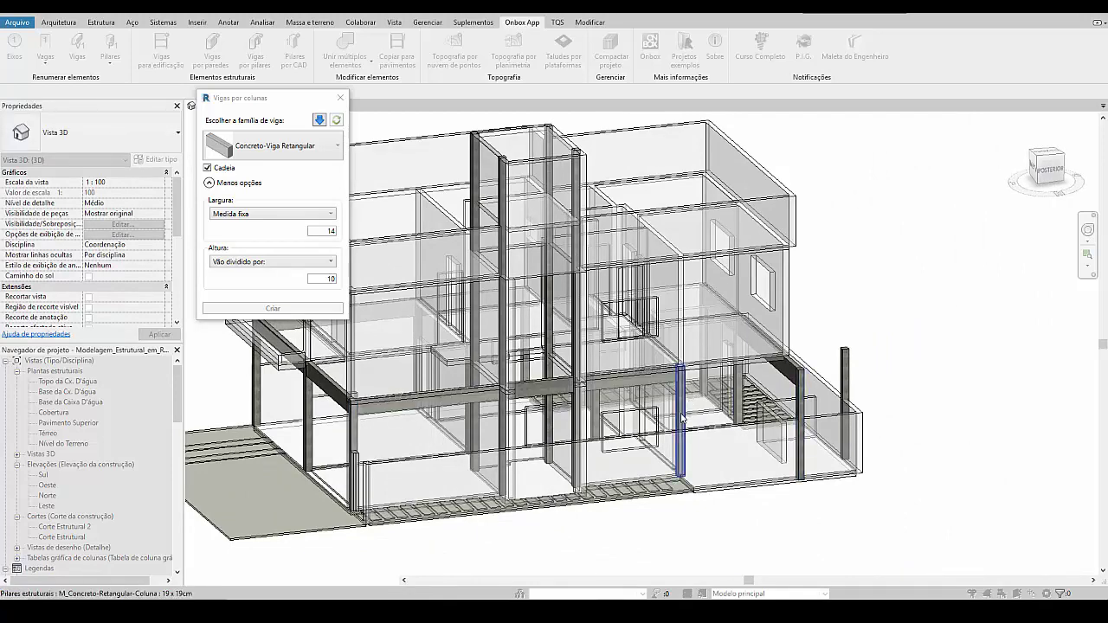
middle_click_drag(684, 404, 726, 415, "shift")
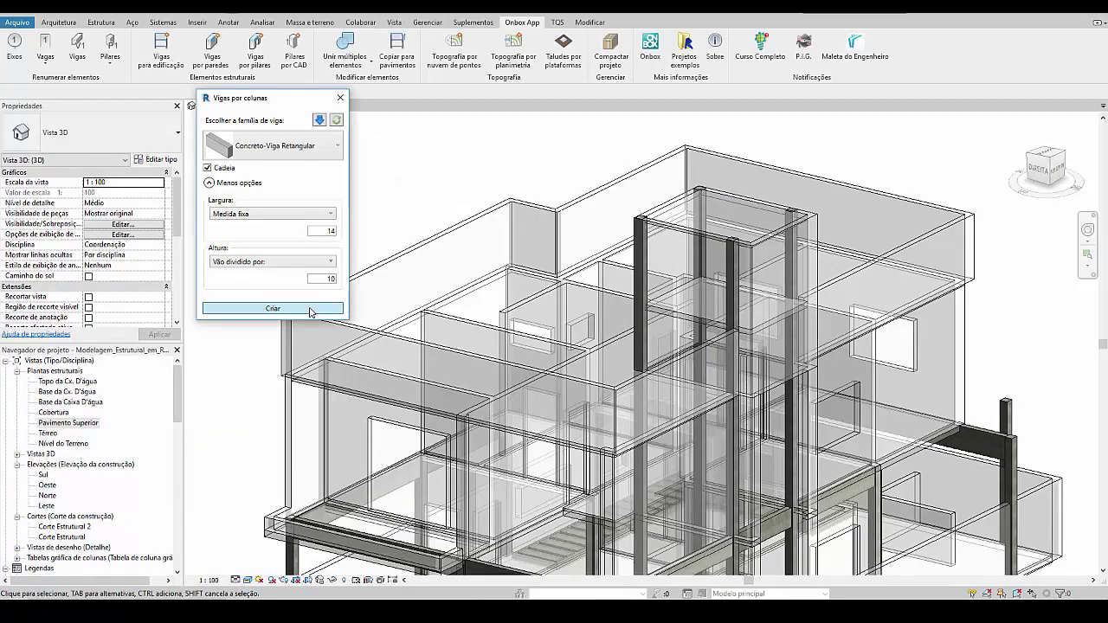
Step: Create beams around the top of the four water tank tower columns and close the beams-by-columns tool
left_click(309, 309)
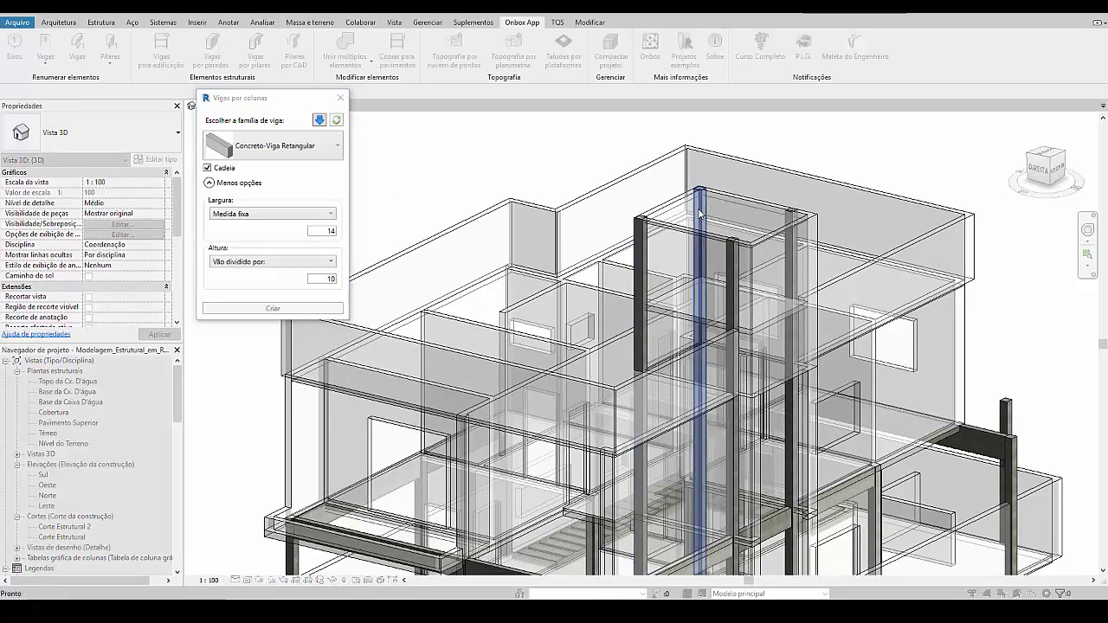
left_click(733, 270)
left_click(791, 240)
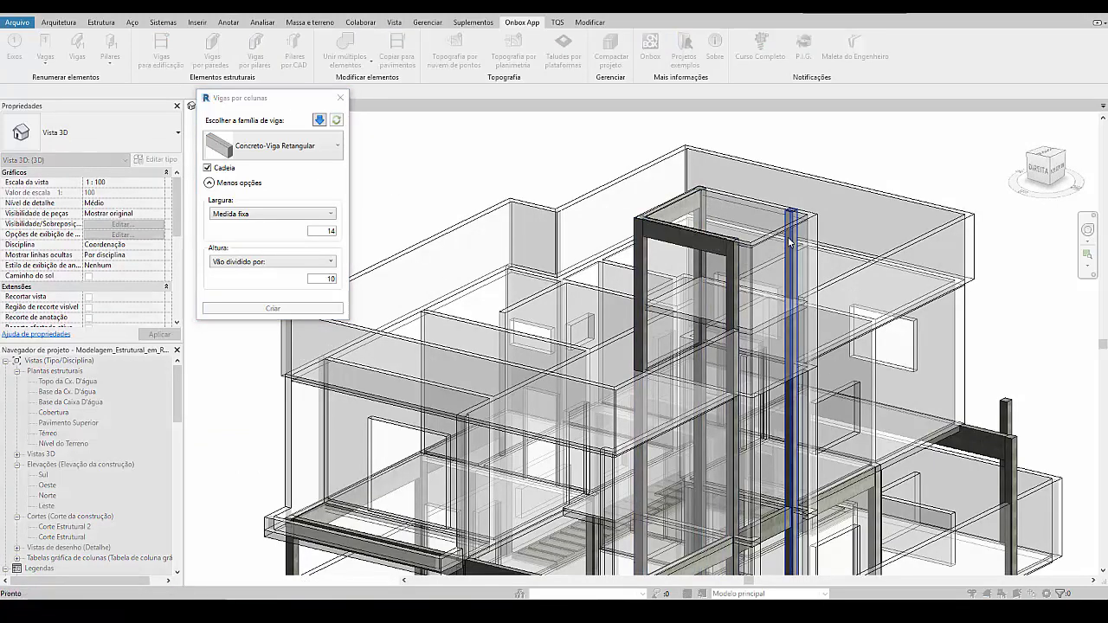
left_click(698, 221)
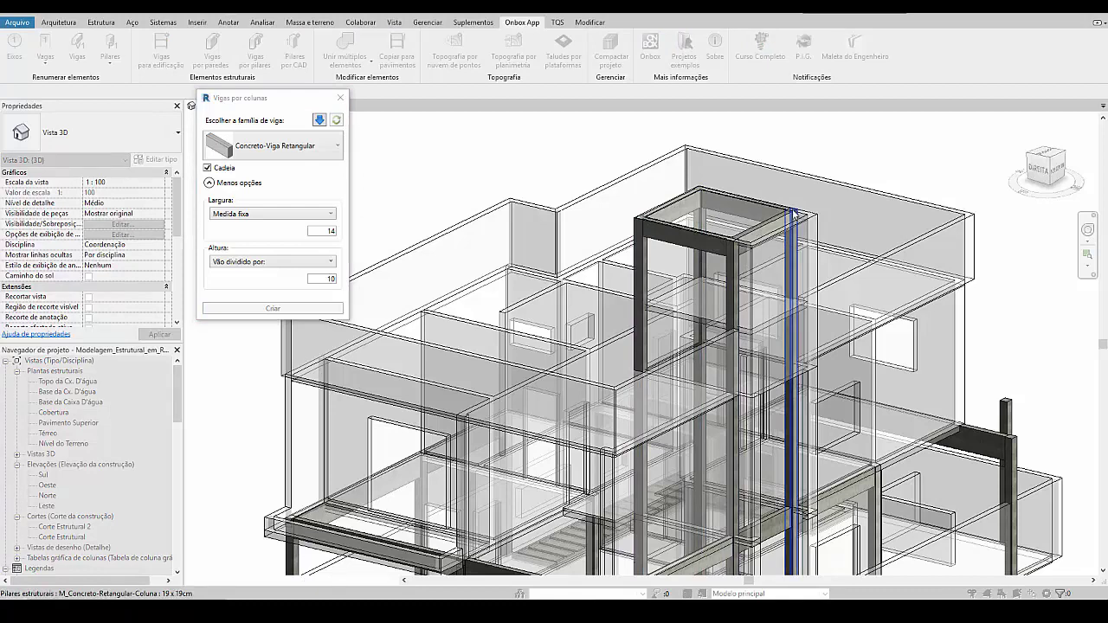
key("Escape")
scroll(725, 288, "down", 3)
middle_click_drag(726, 288, 385, 261, "shift")
left_click(338, 98)
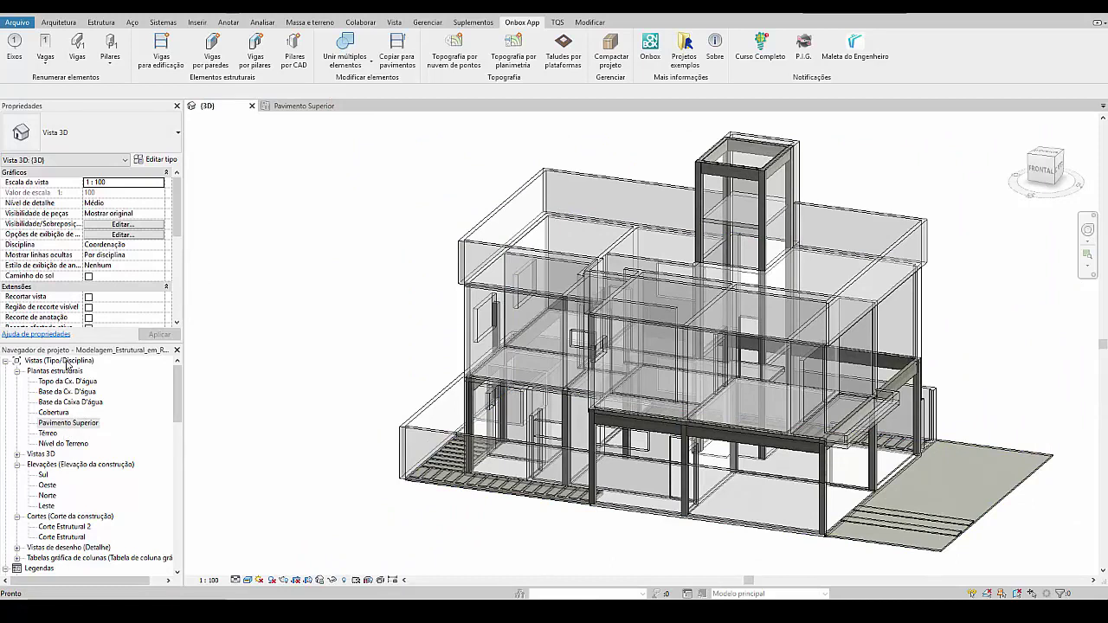
Step: Open the Pavimento Superior structural plan and change its visual style to one without coloured surfaces
double_click(62, 423)
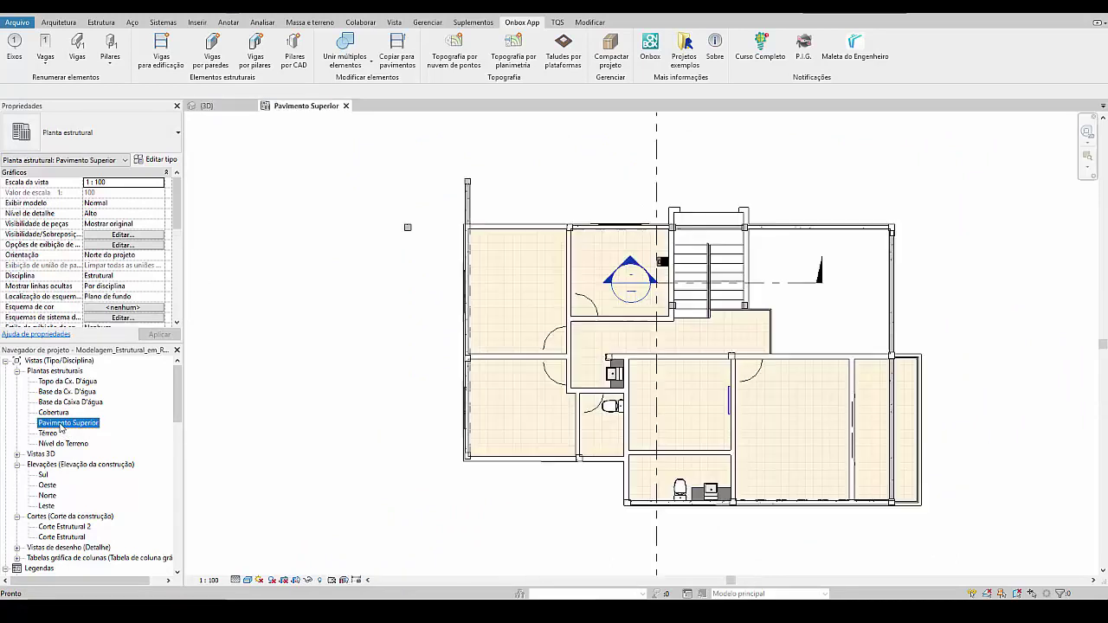
left_click(248, 580)
left_click(292, 512)
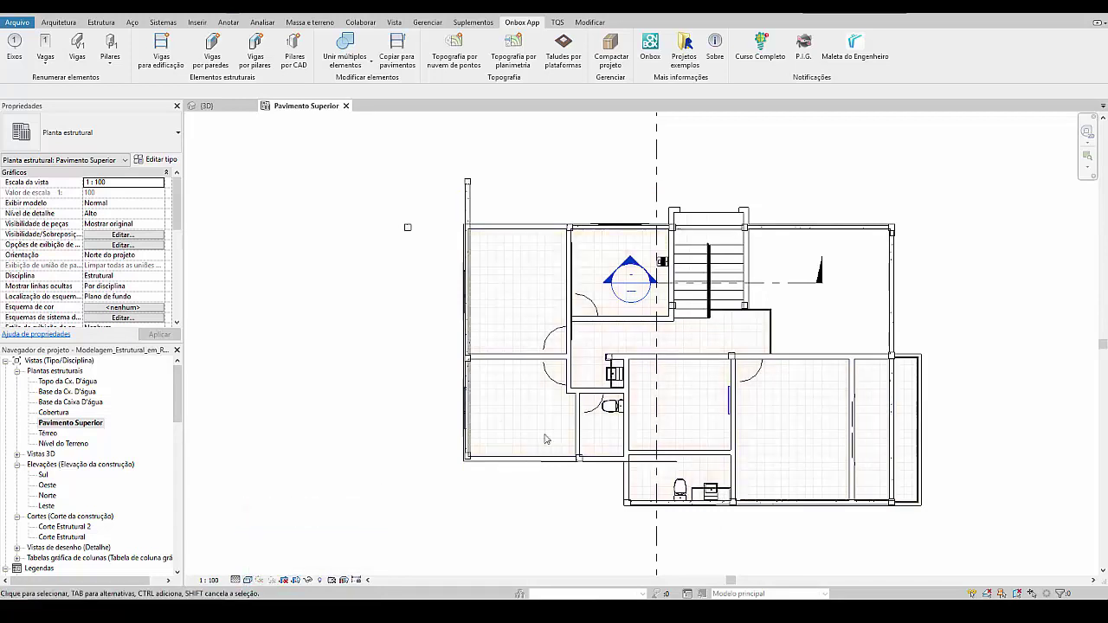
Step: Turn off the visibility of all model categories in the Pavimento Superior plan
scroll(695, 341, "up", 2)
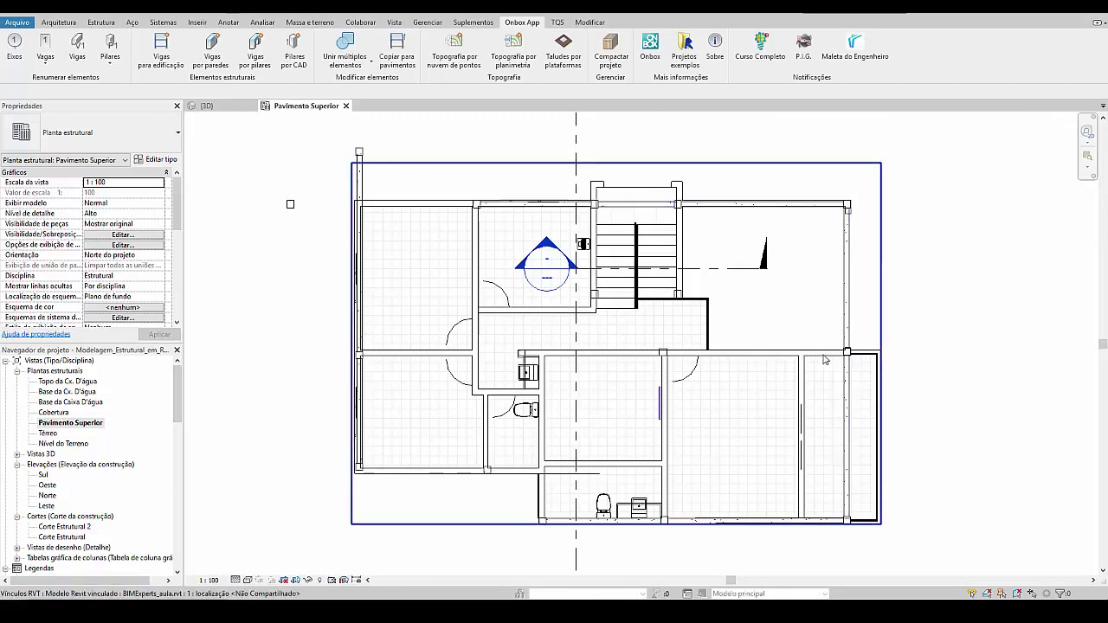
key("v")
key("g")
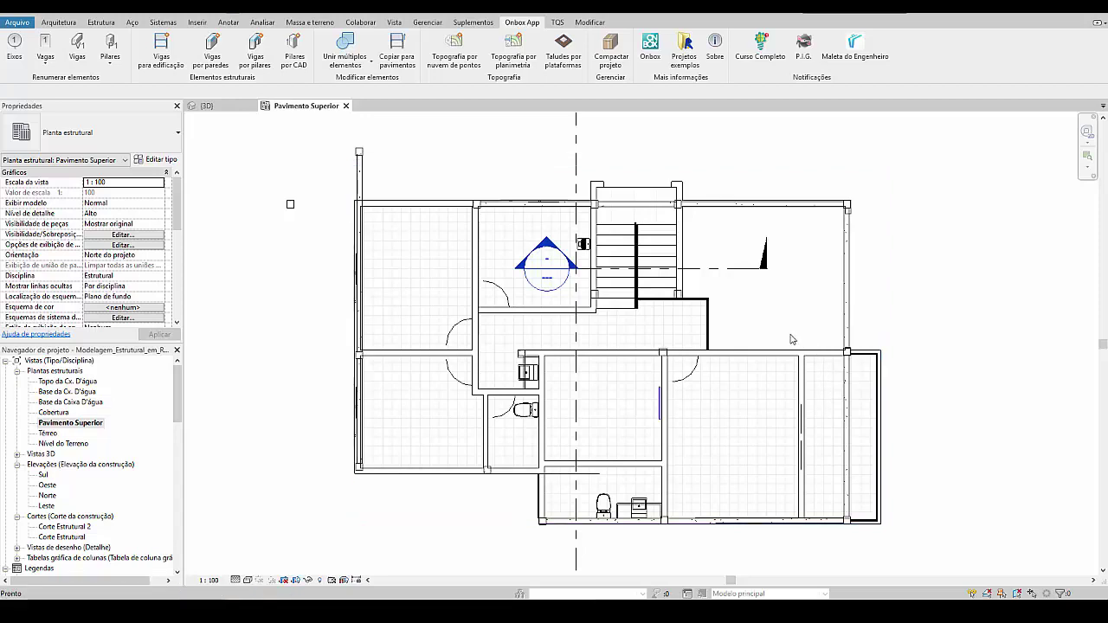
left_click(369, 387)
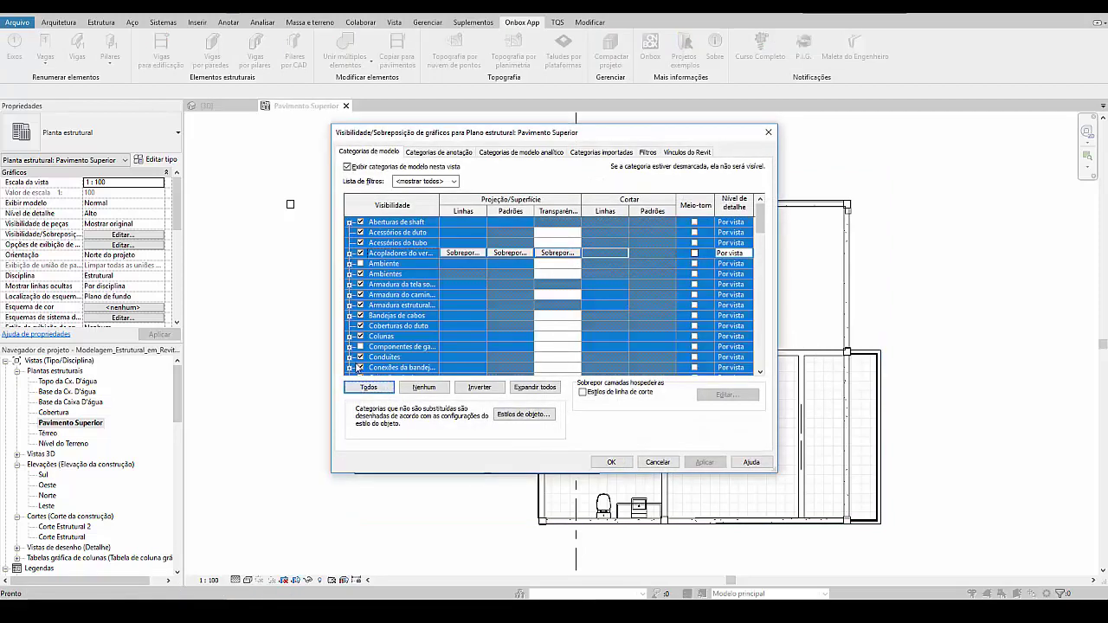
left_click(361, 368)
left_click(369, 387)
left_click(361, 368)
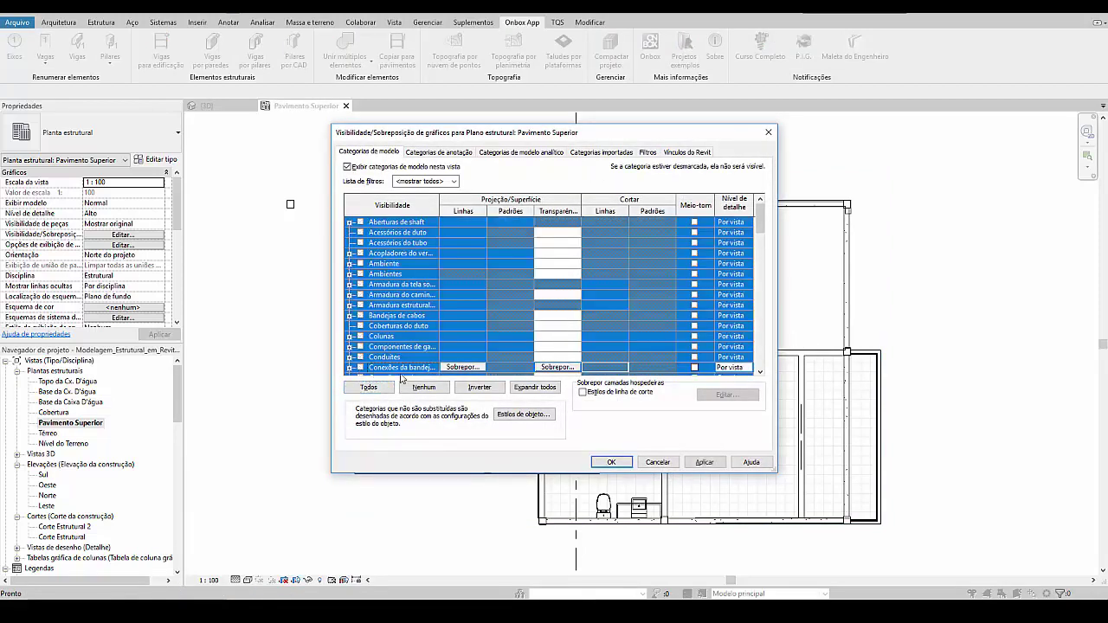
left_click(388, 368)
Step: Make the Pilares estruturais and Paredes categories visible in the plan, with Paredes in halftone, and apply the visibility settings
key("p")
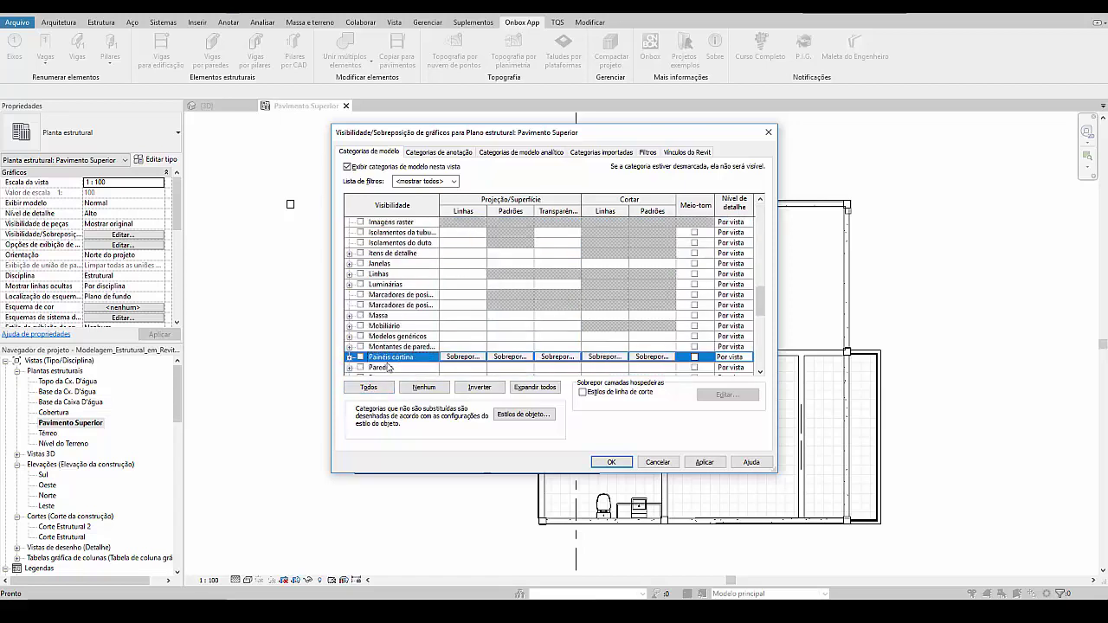
scroll(389, 367, "down", 4)
left_click(361, 358)
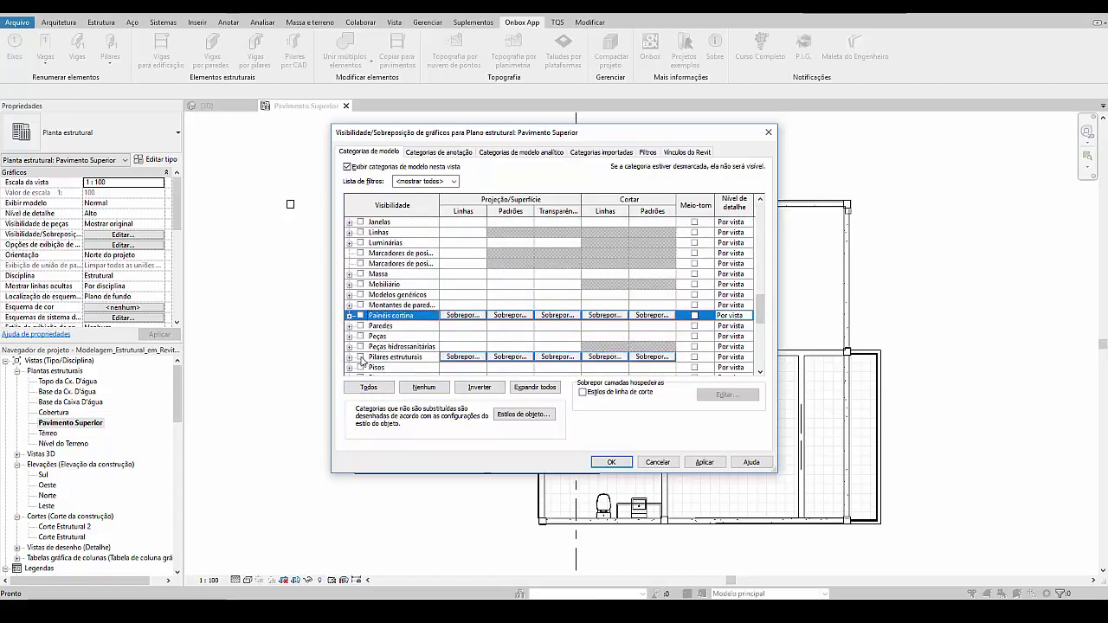
left_click(381, 368)
scroll(368, 353, "down", 4)
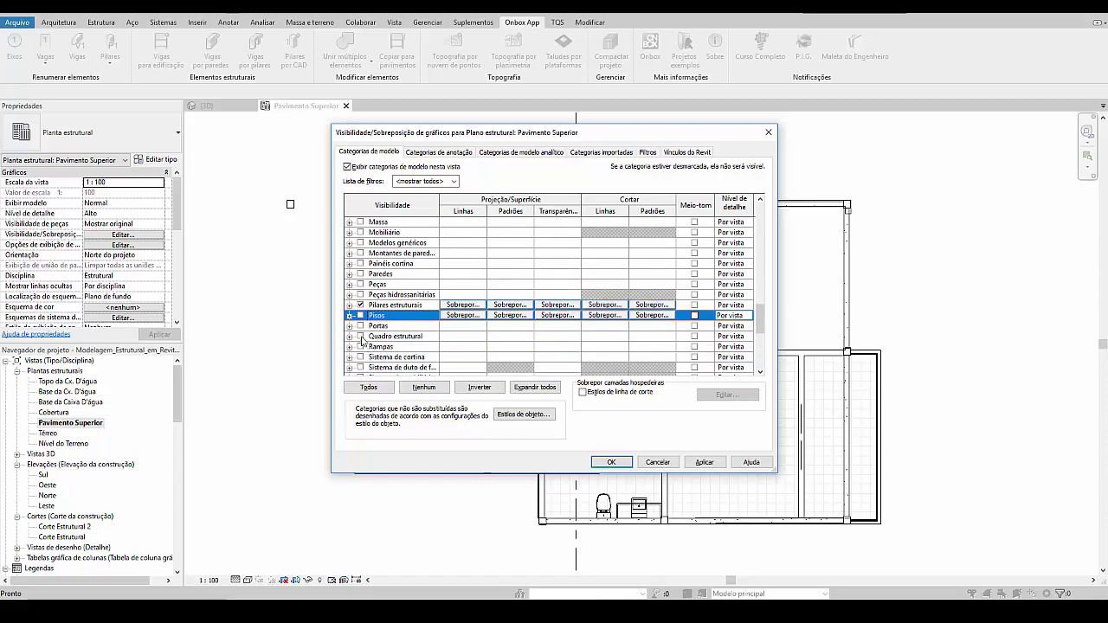
scroll(363, 341, "down", 3)
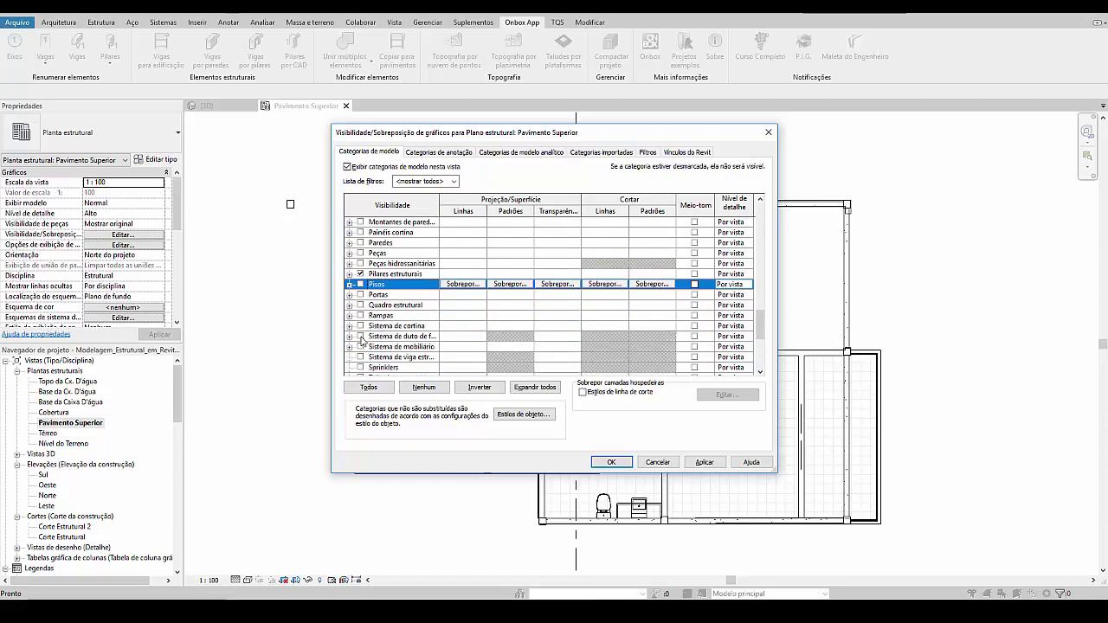
left_click(361, 243)
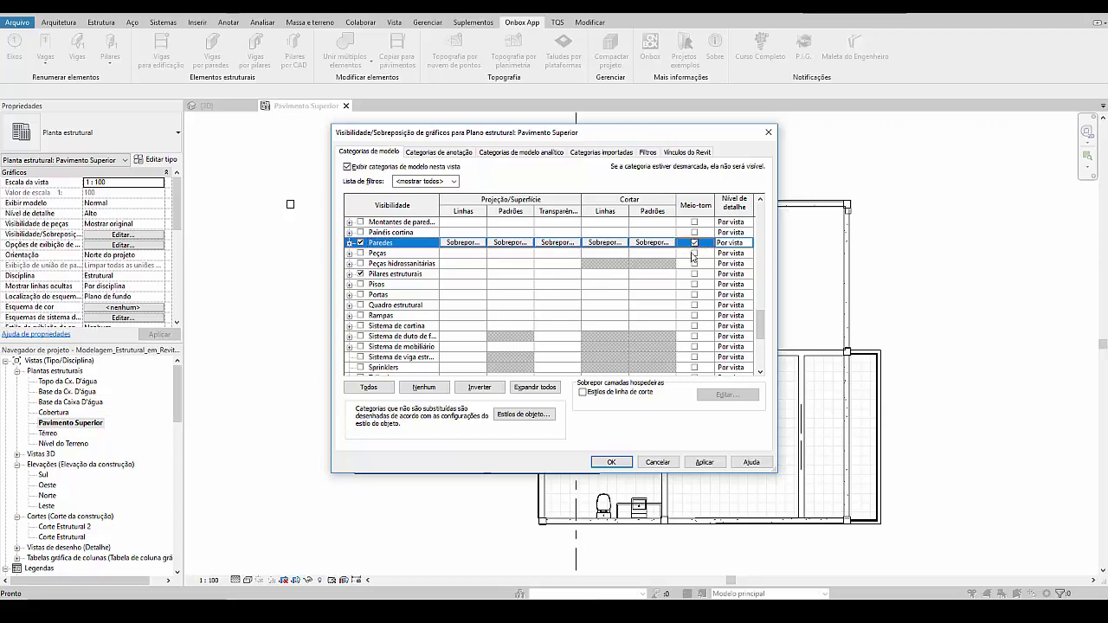
left_click(630, 461)
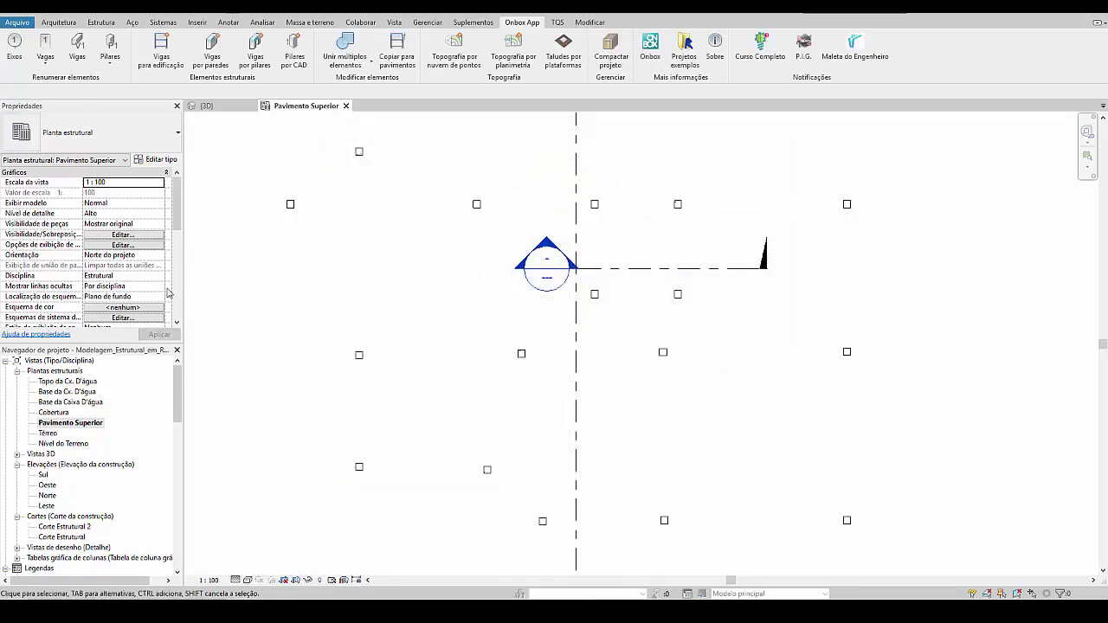
Step: Open the discipline options of the Pavimento Superior plan
scroll(156, 260, "down", 2)
scroll(159, 269, "up", 2)
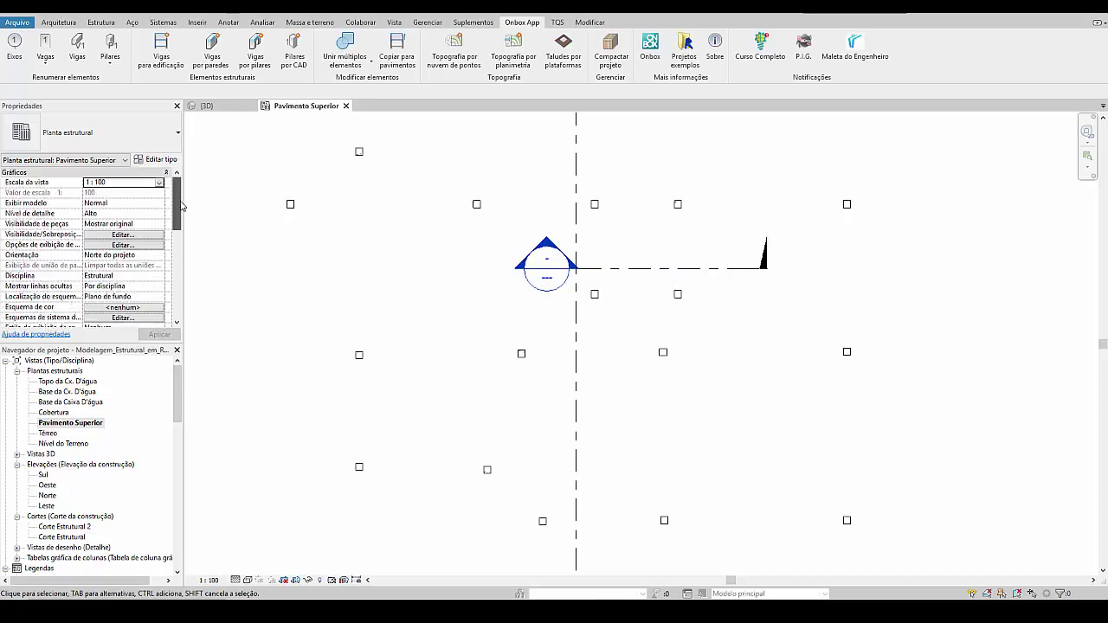
left_click(159, 275)
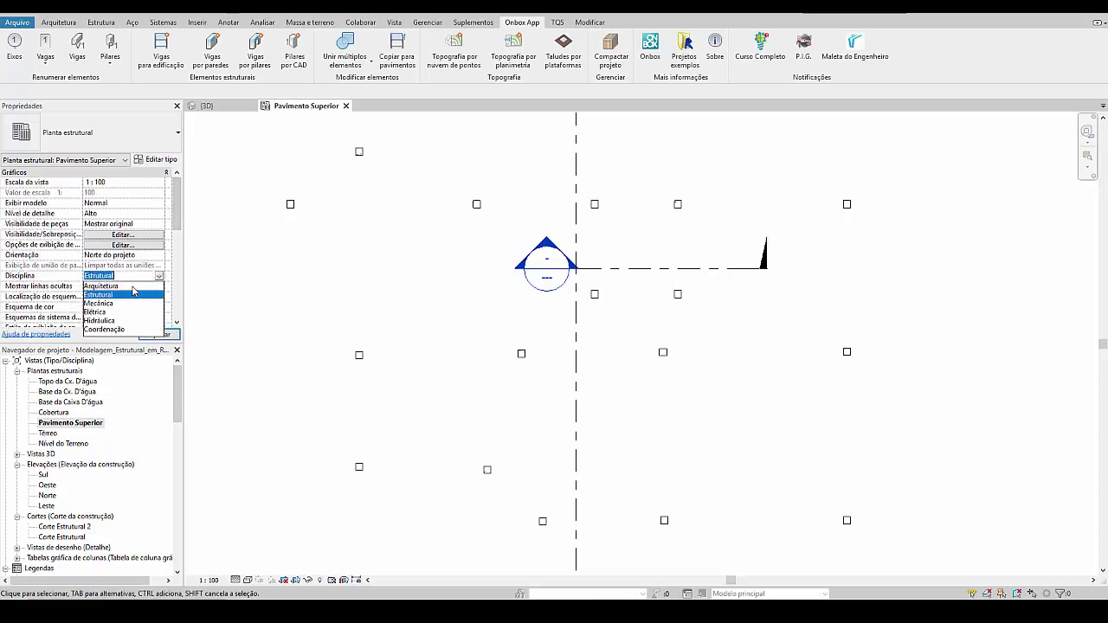
Step: Set the Pavimento Superior structural plan's discipline to Coordenação
left_click(112, 329)
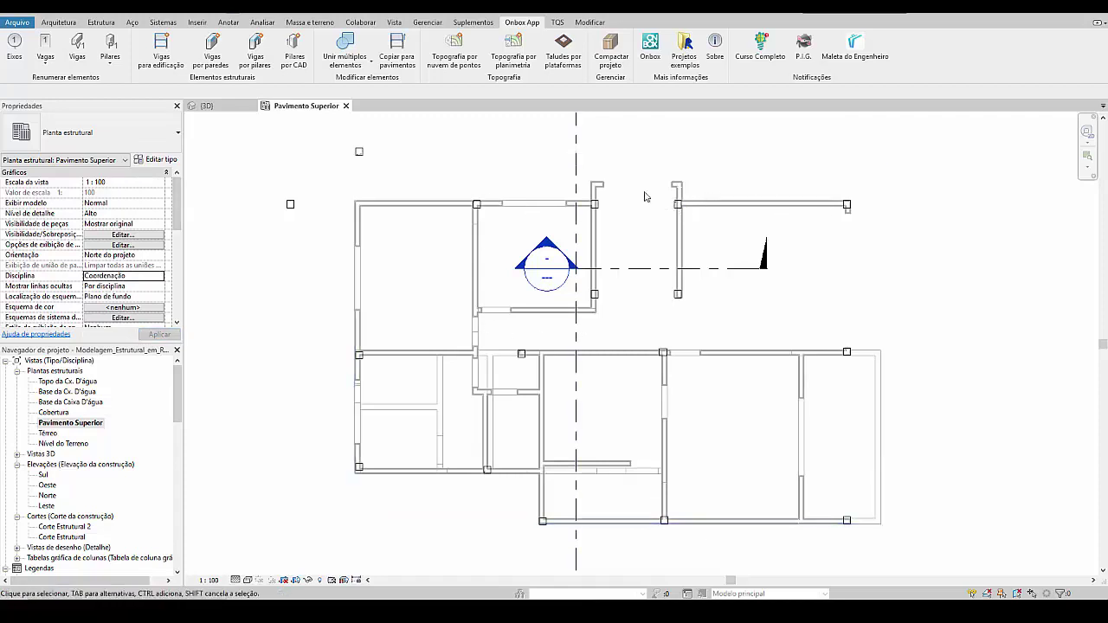
left_click(361, 407)
left_click(333, 408)
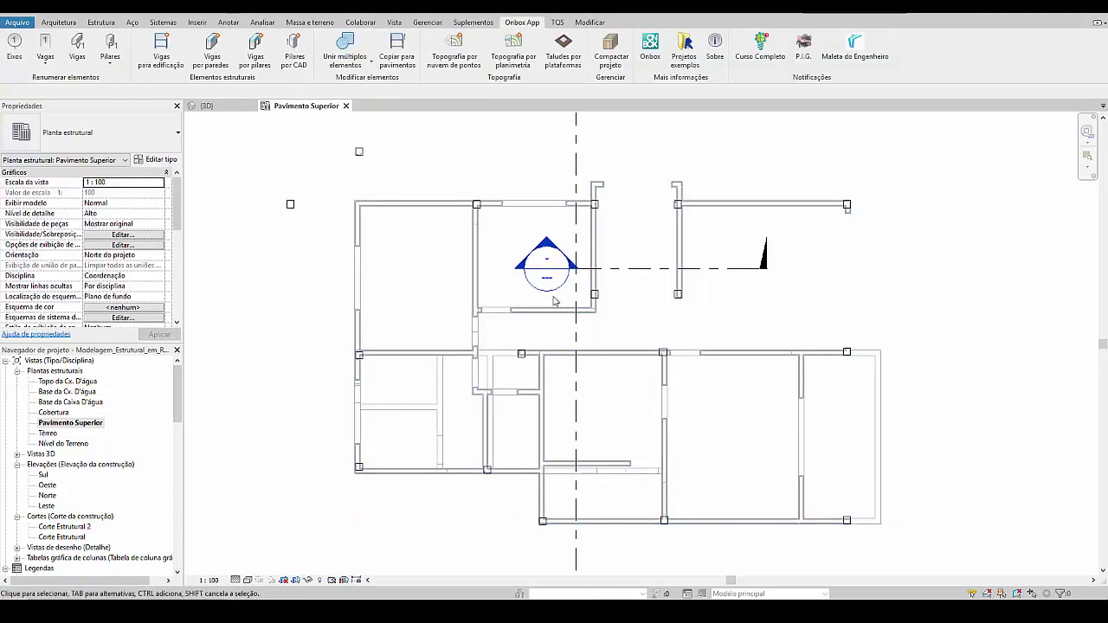
Step: Turn on the visibility of the Quadro estrutural category in the Pavimento Superior plan
key("v")
key("v")
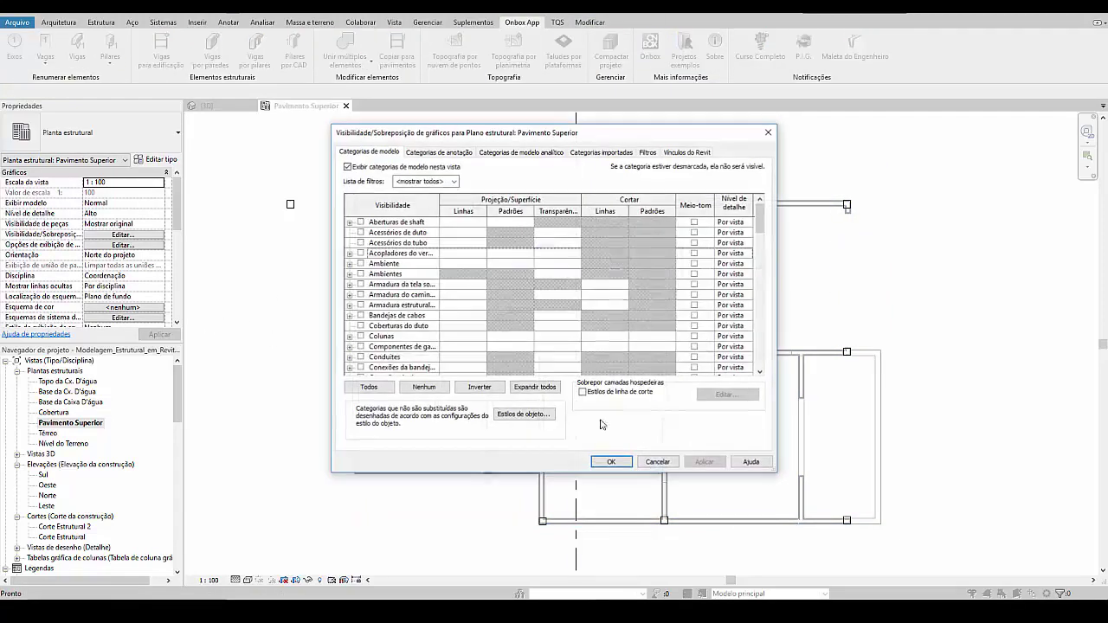
left_click(413, 317)
key("q")
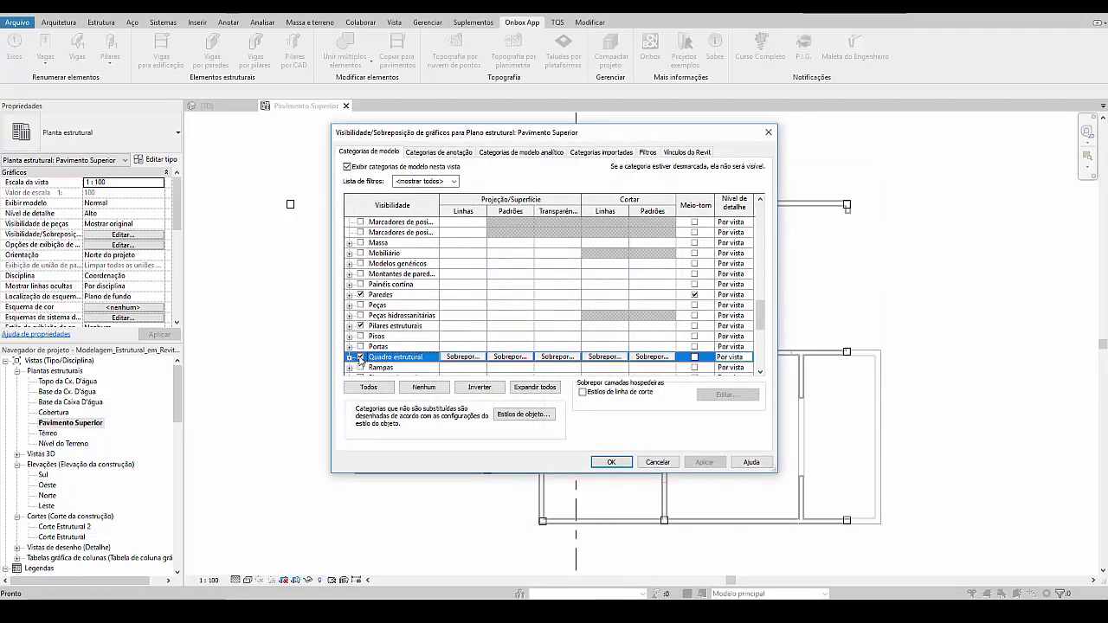
left_click(606, 461)
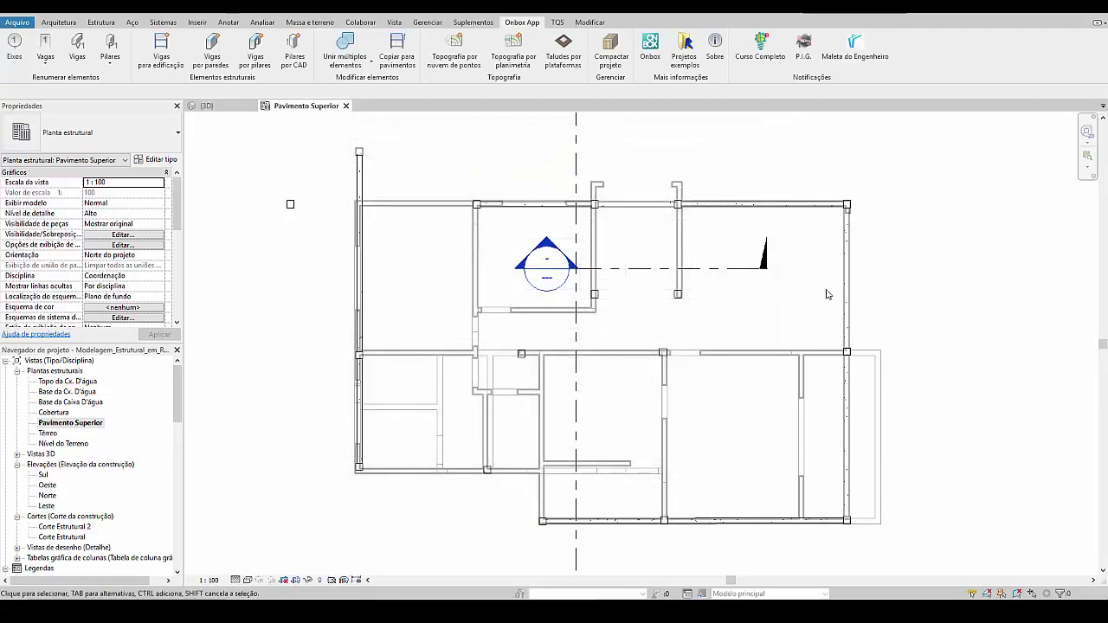
Step: Draw a vertical 14 x 50 cm concrete beam from the lower perimeter beam's left-end pillar up to the plan's central horizontal wall
left_click(846, 283)
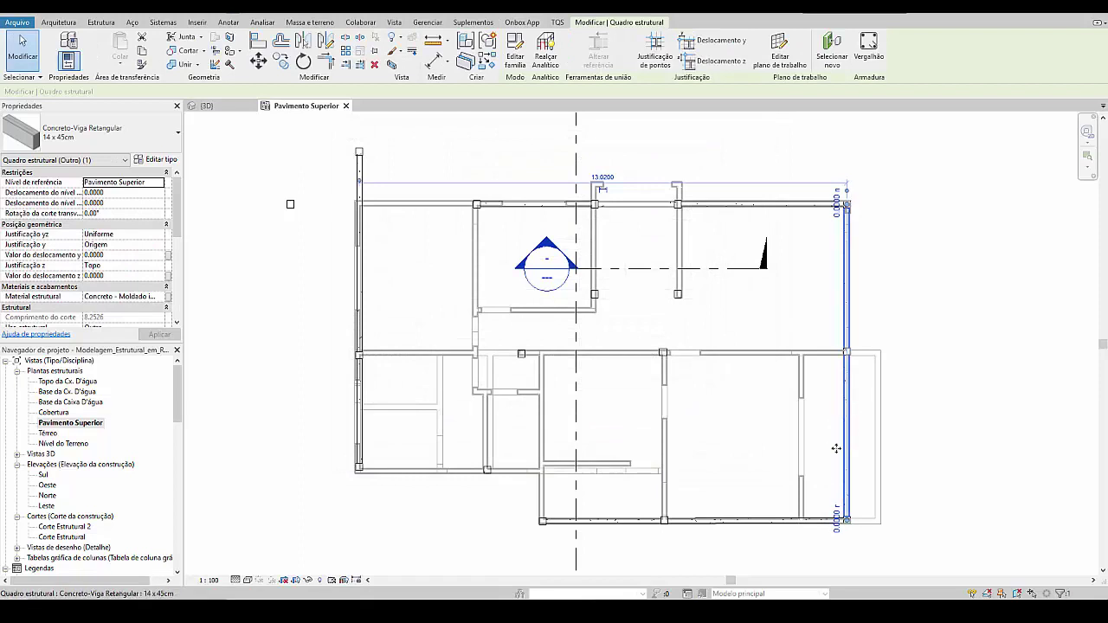
left_click(814, 520, "ctrl")
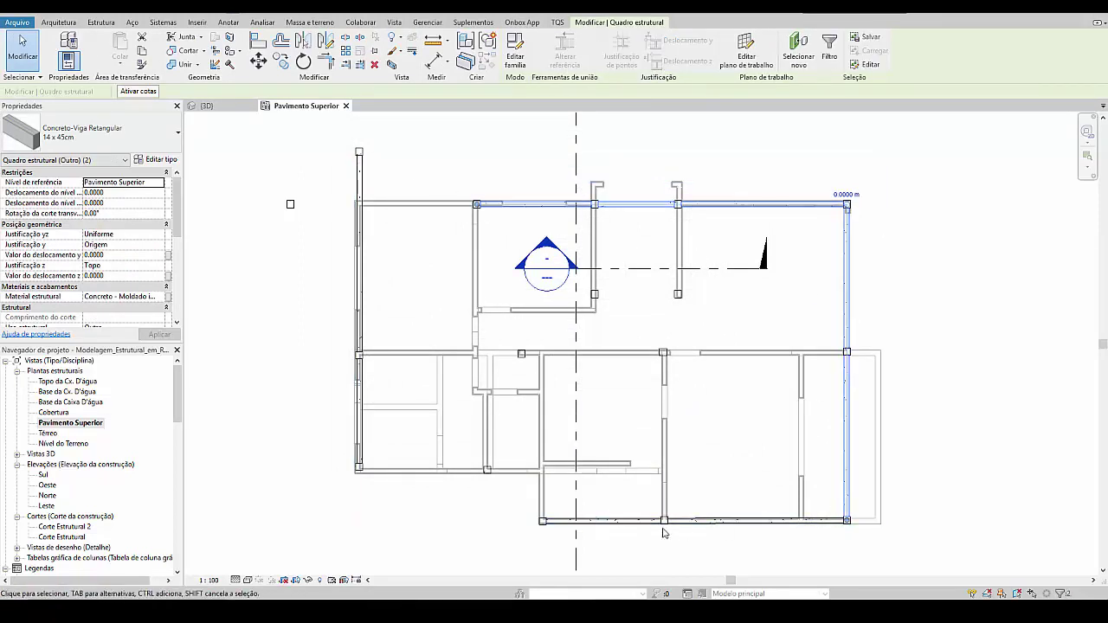
left_click(642, 526)
key("c")
key("s")
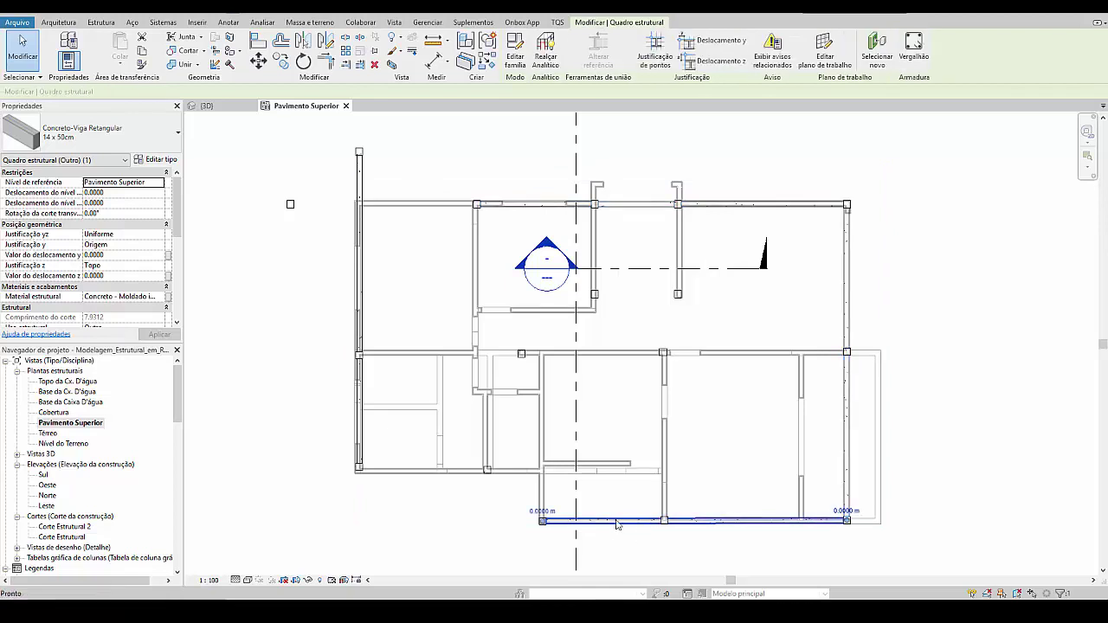
scroll(536, 517, "up", 2)
left_click(544, 523)
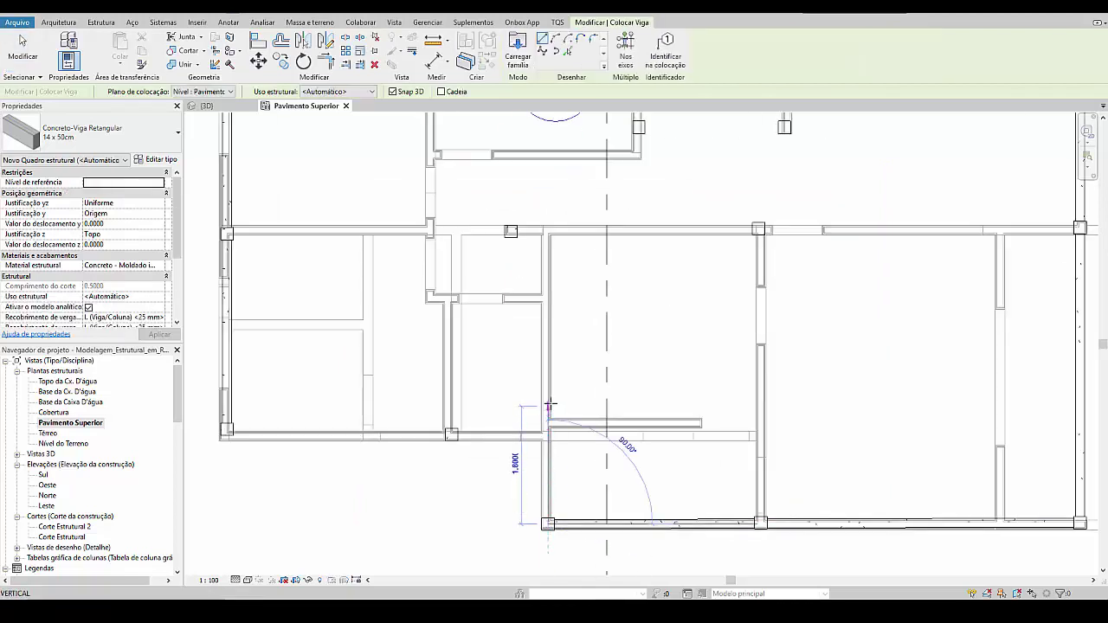
scroll(547, 346, "down", 1)
left_click(549, 290)
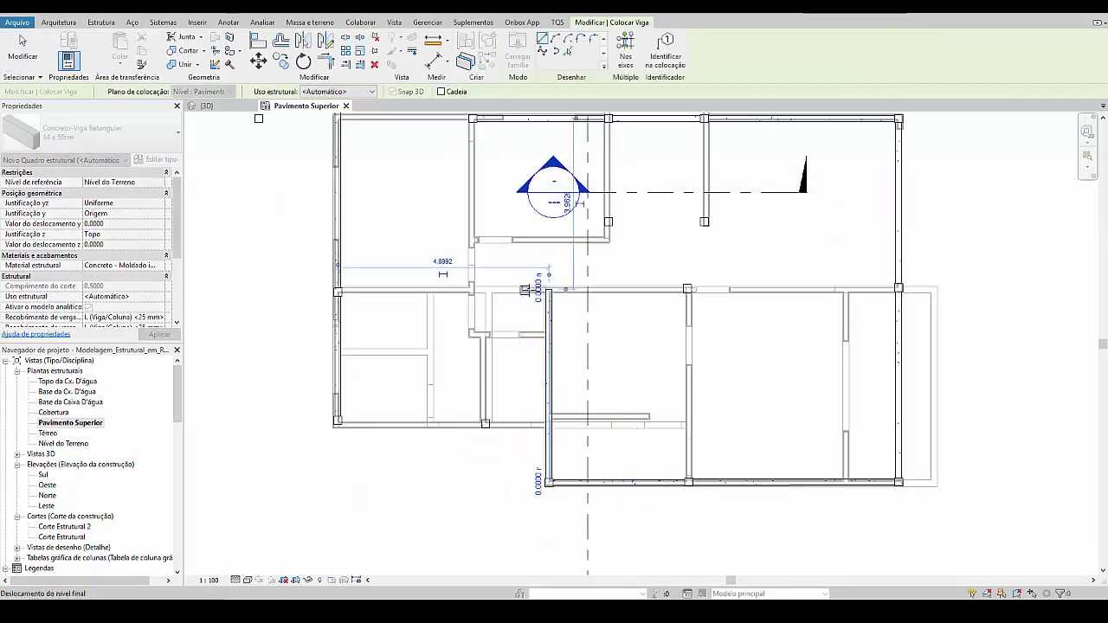
Step: Draw a horizontal 14 x 50 cm beam from the central wall's left pillar to the right perimeter beam, and extend it to the left perimeter beam
left_click(525, 289)
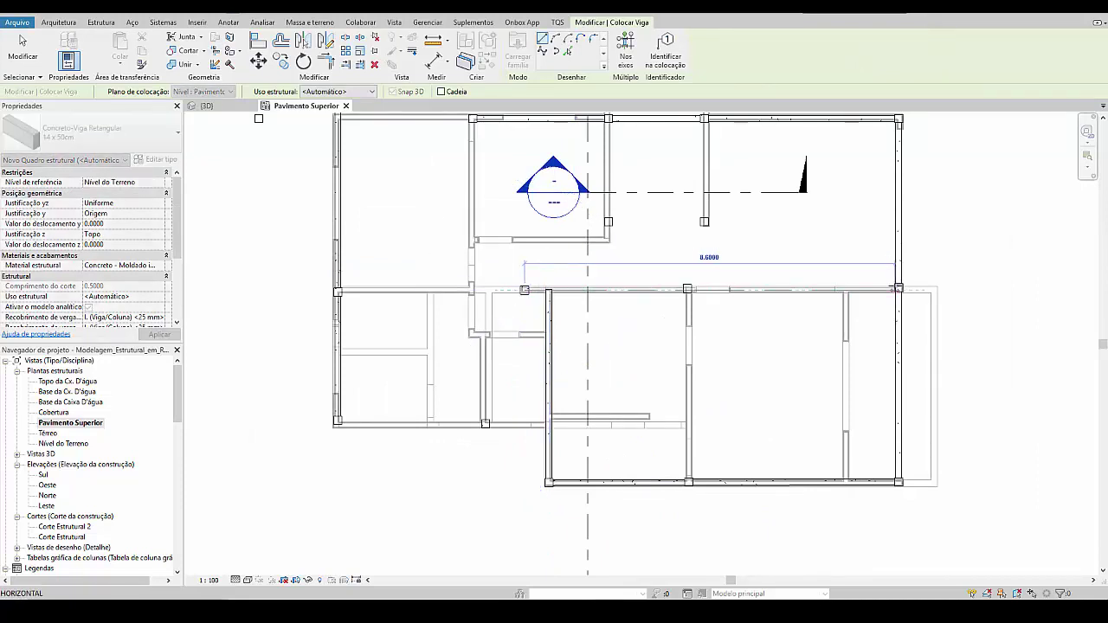
left_click(899, 288)
key("Escape")
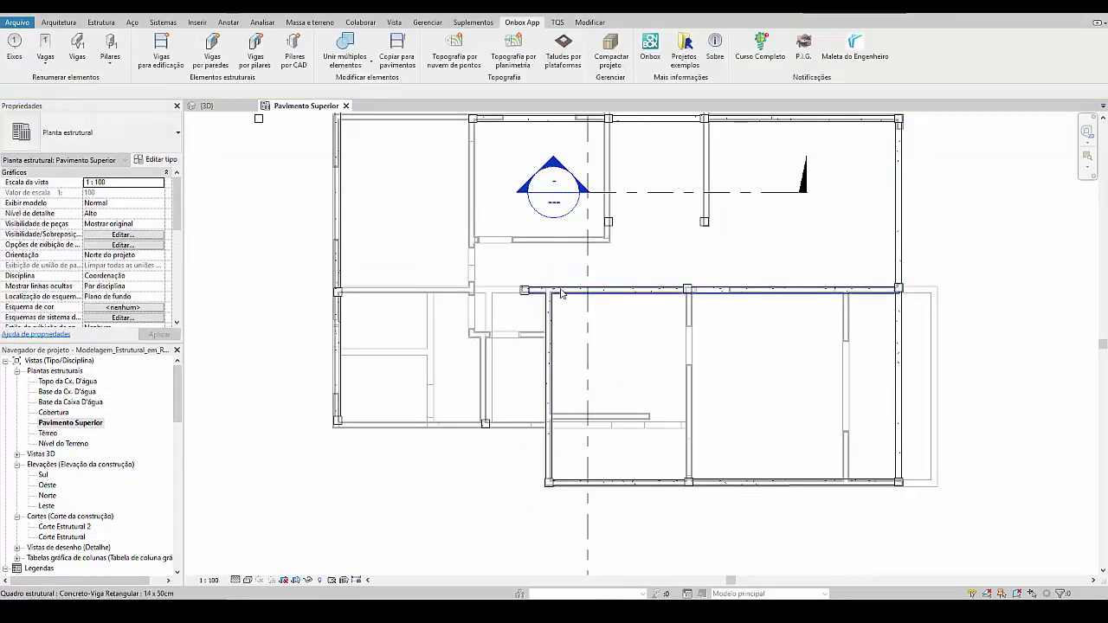
left_click(590, 22)
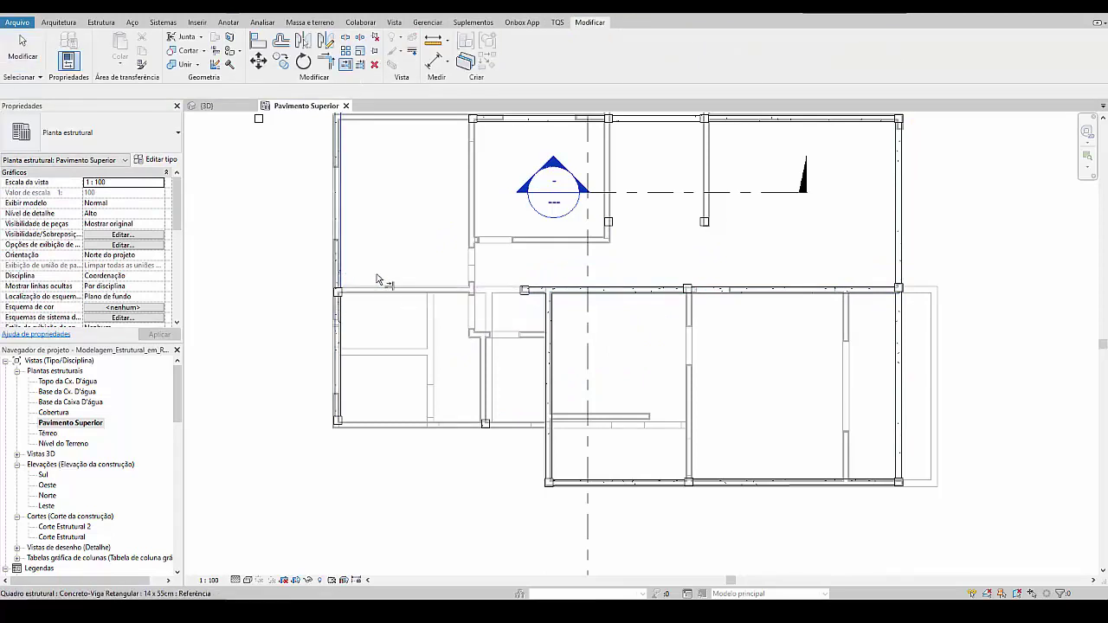
left_click(551, 295)
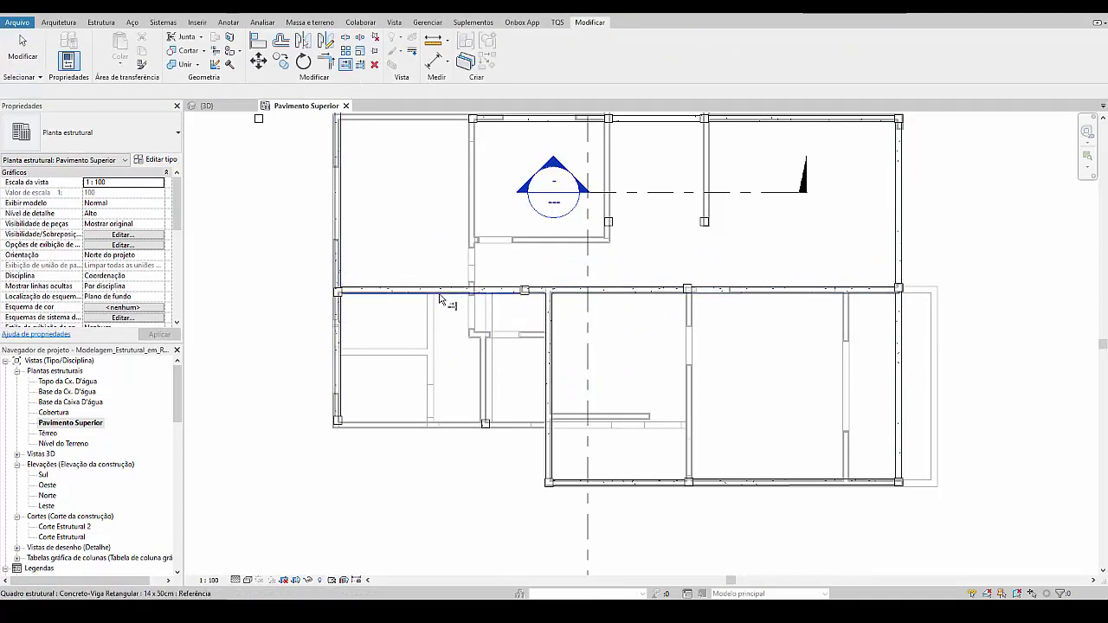
key("Escape")
Step: Draw a vertical 14 x 55 cm beam from the central horizontal beam up along the upper-left partition wall to the pillar at its end
key("b")
key("m")
scroll(502, 360, "up", 3)
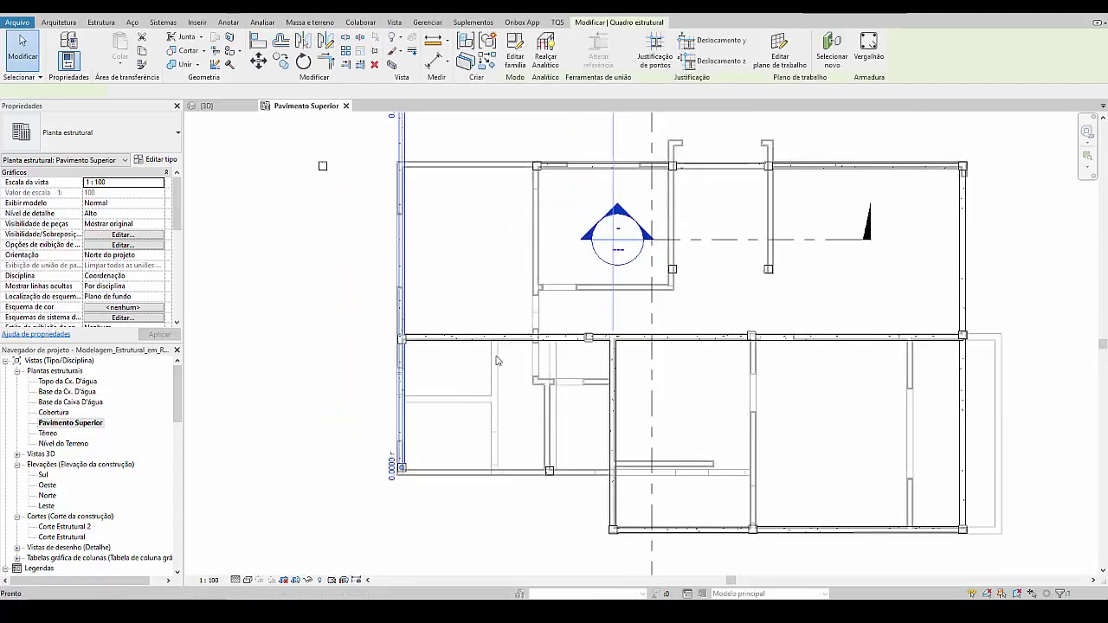
left_click(553, 344)
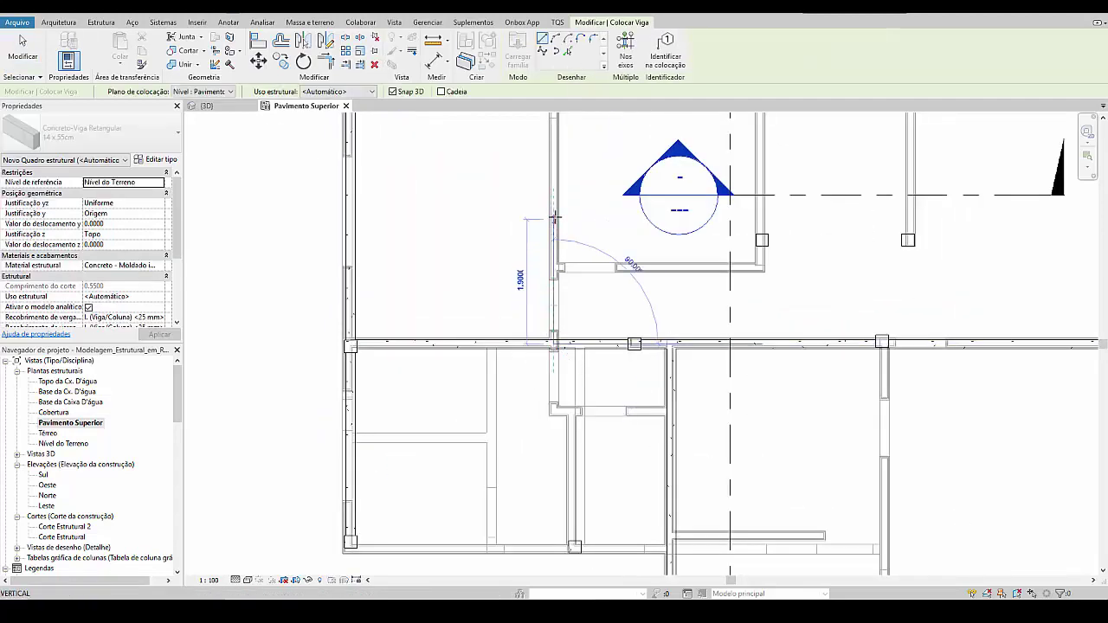
left_click(543, 215)
scroll(564, 251, "down", 2)
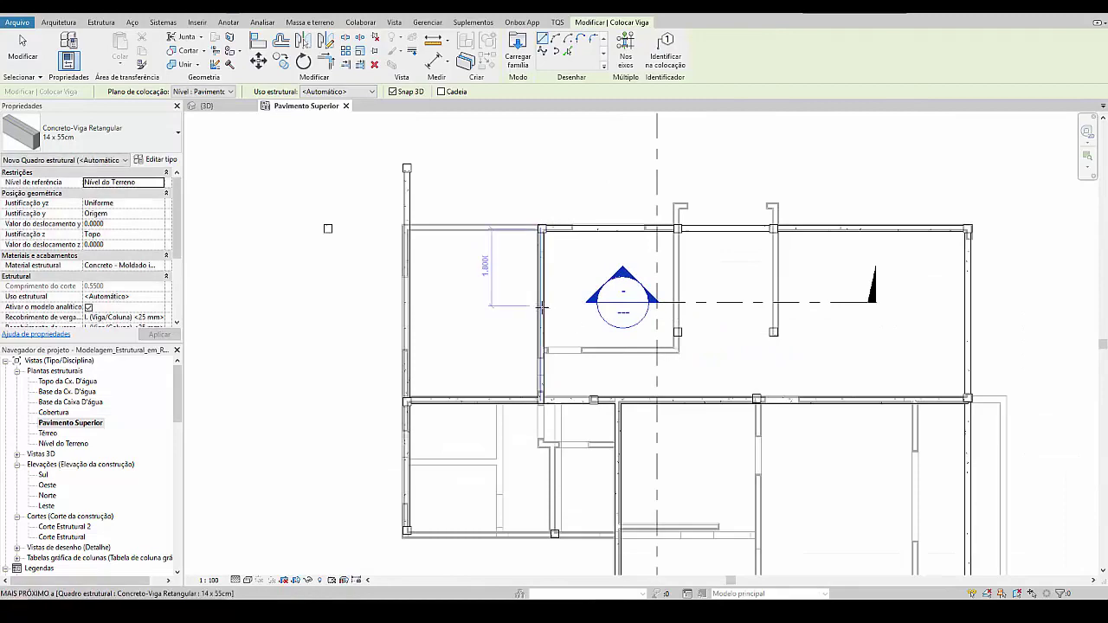
key("Escape")
key("Escape")
Step: Draw a vertical 14 x 55 cm beam from the pillar on the lower-left exterior wall up to the central horizontal beam
left_click(541, 368)
key("c")
key("s")
scroll(528, 329, "up", 3)
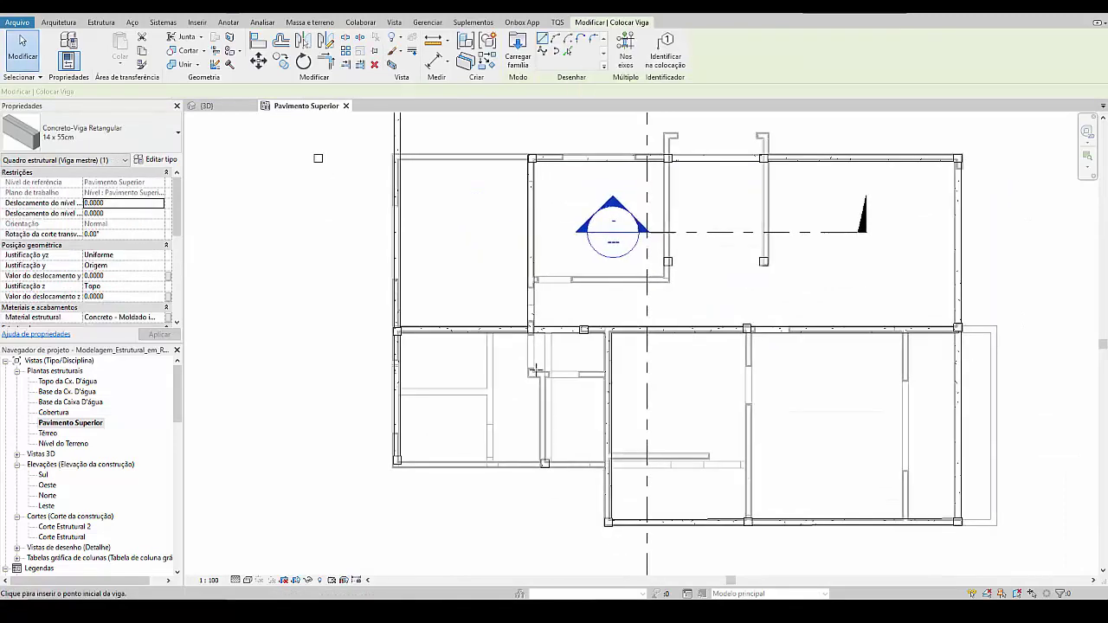
scroll(524, 289, "down", 1)
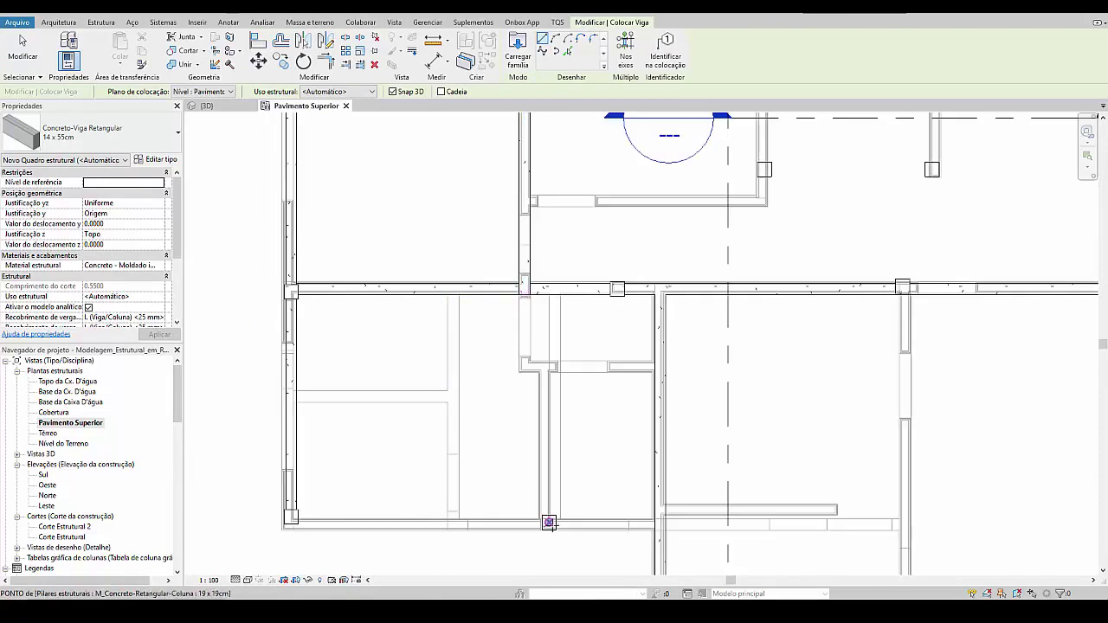
left_click(546, 290)
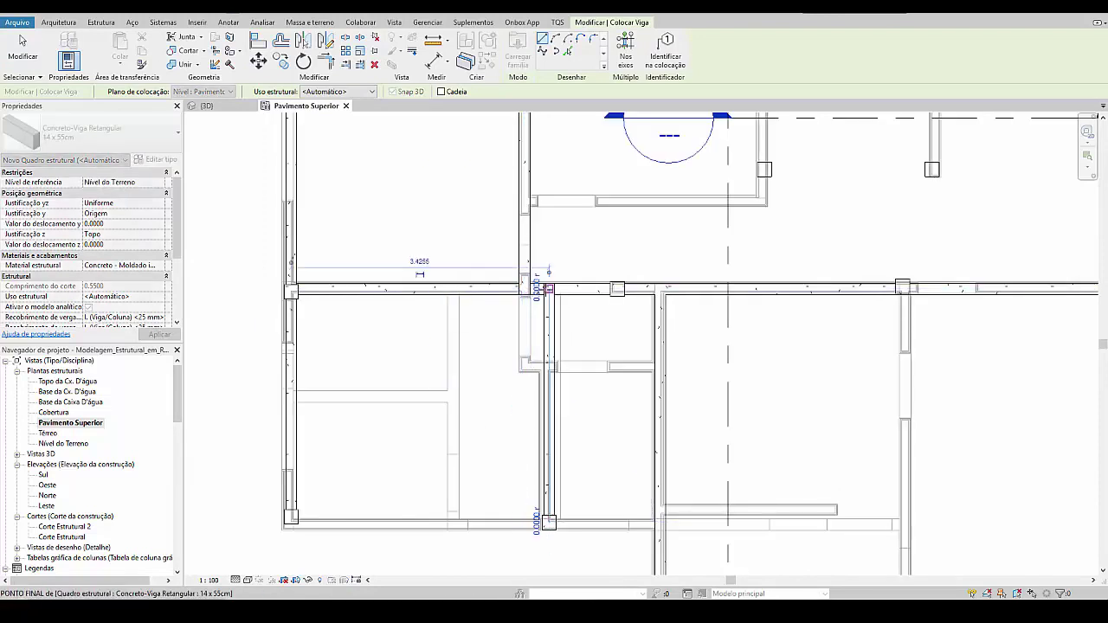
key("Escape")
key("Escape")
Step: Draw a horizontal 14 x 55 cm beam about 3.3 m long across the lower middle room, ending at the middle partition wall
left_click(552, 374)
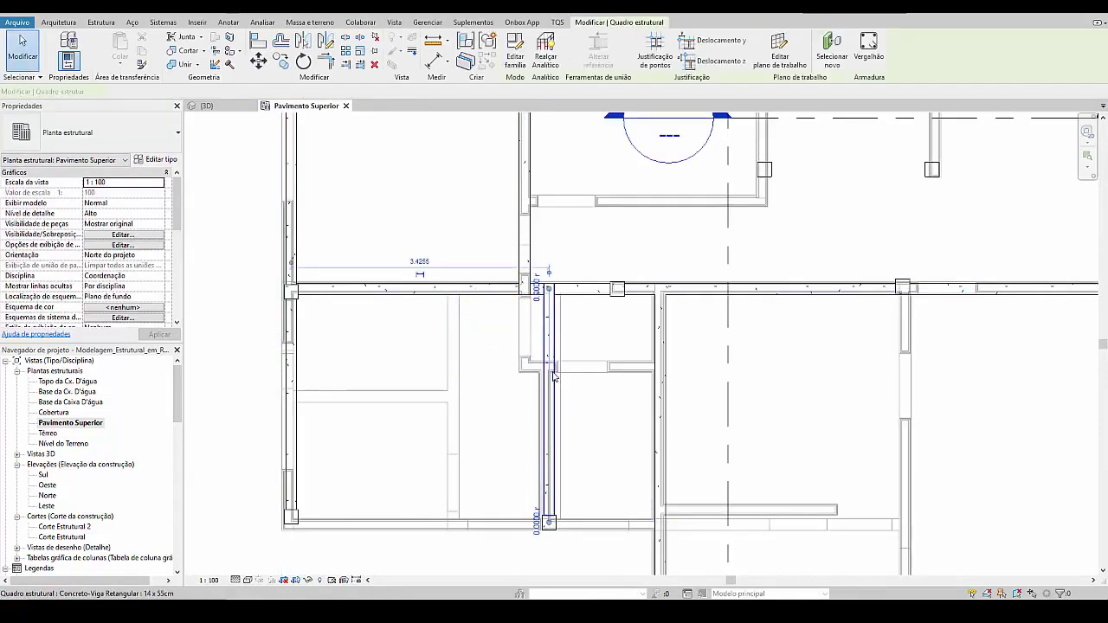
scroll(559, 374, "down", 1)
key("b")
key("m")
middle_click_drag(606, 447, 585, 409)
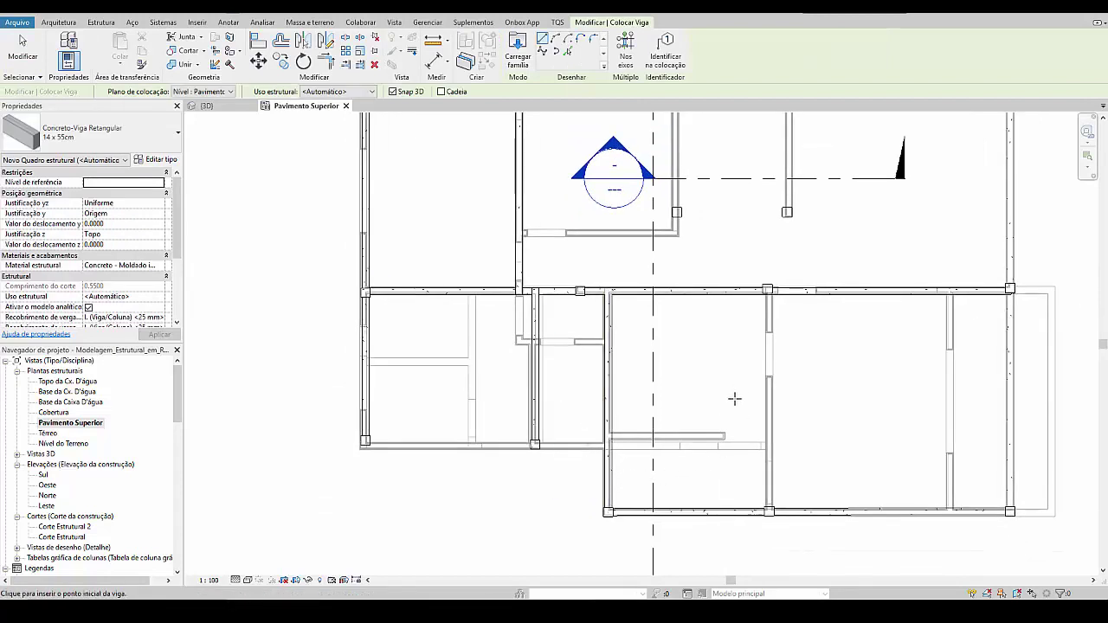
left_click(610, 446)
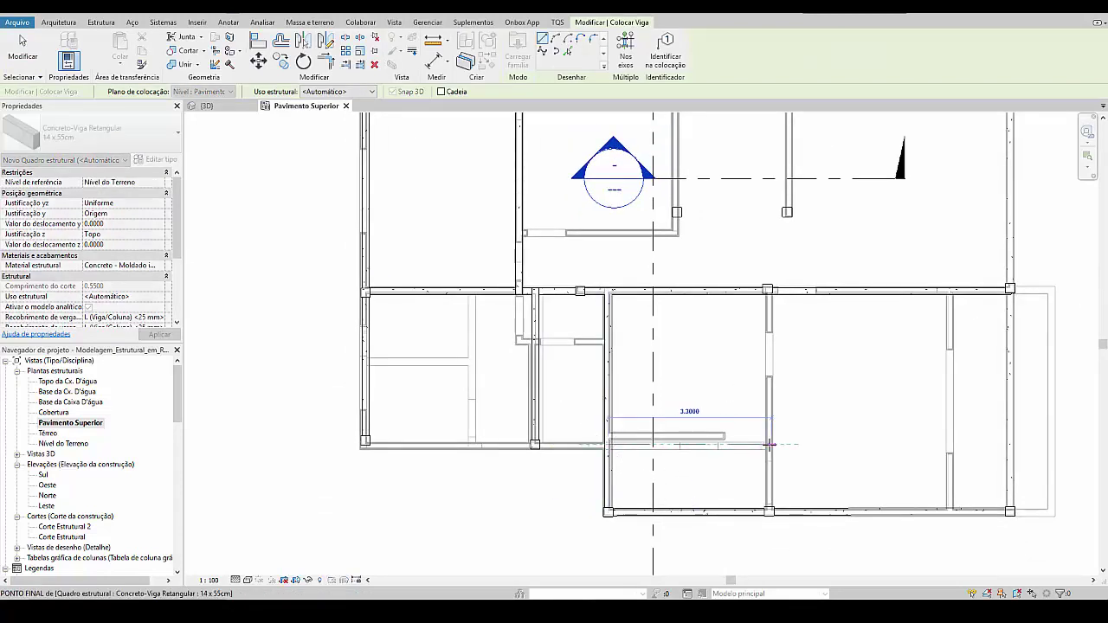
key("Escape")
key("Escape")
Step: Draw a vertical 14 x 50 cm beam along the lower-right partition wall, from the lower perimeter beam to the central horizontal beam
left_click(953, 512)
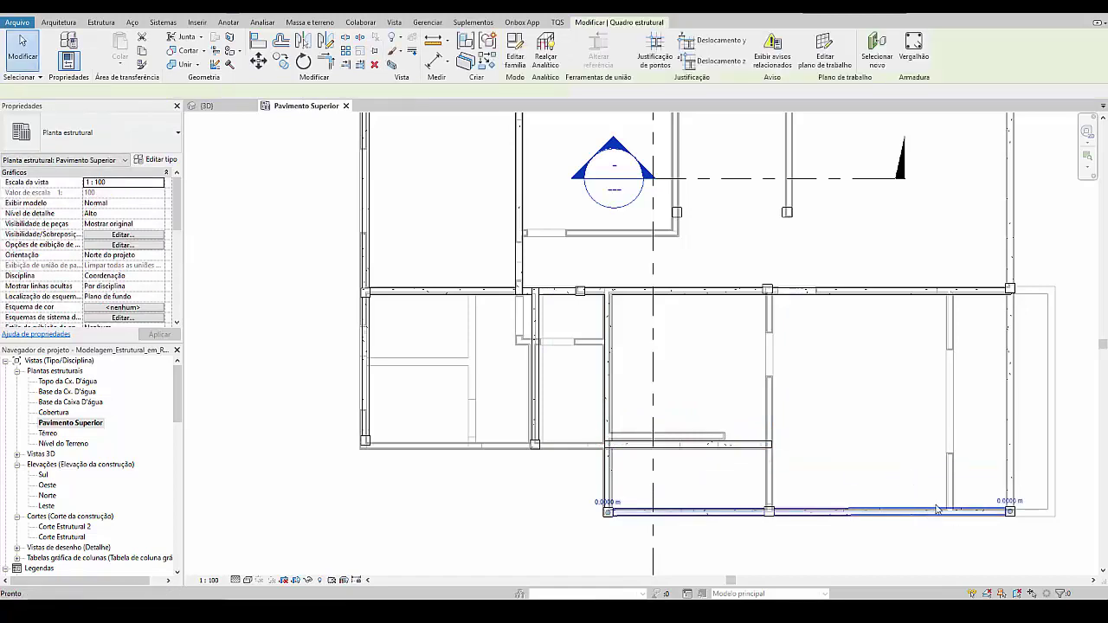
key("c")
key("s")
left_click(952, 512)
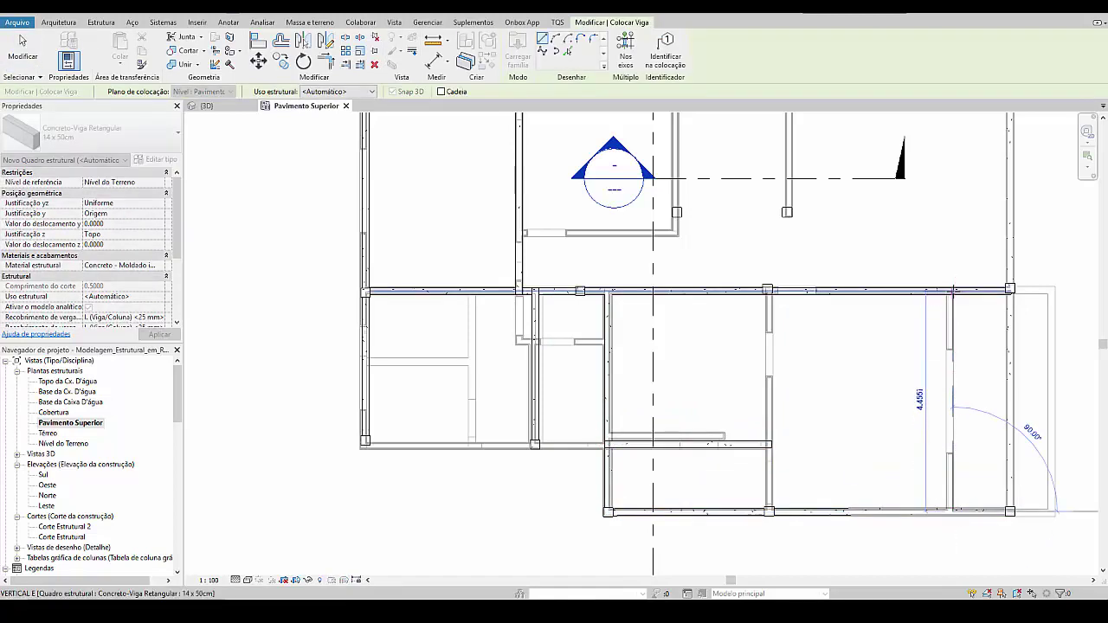
left_click(954, 305)
key("Escape")
Step: Align the lower-right partition's vertical beam with its wall and the central horizontal beam with the lower faces of the pillars
scroll(966, 320, "up", 5)
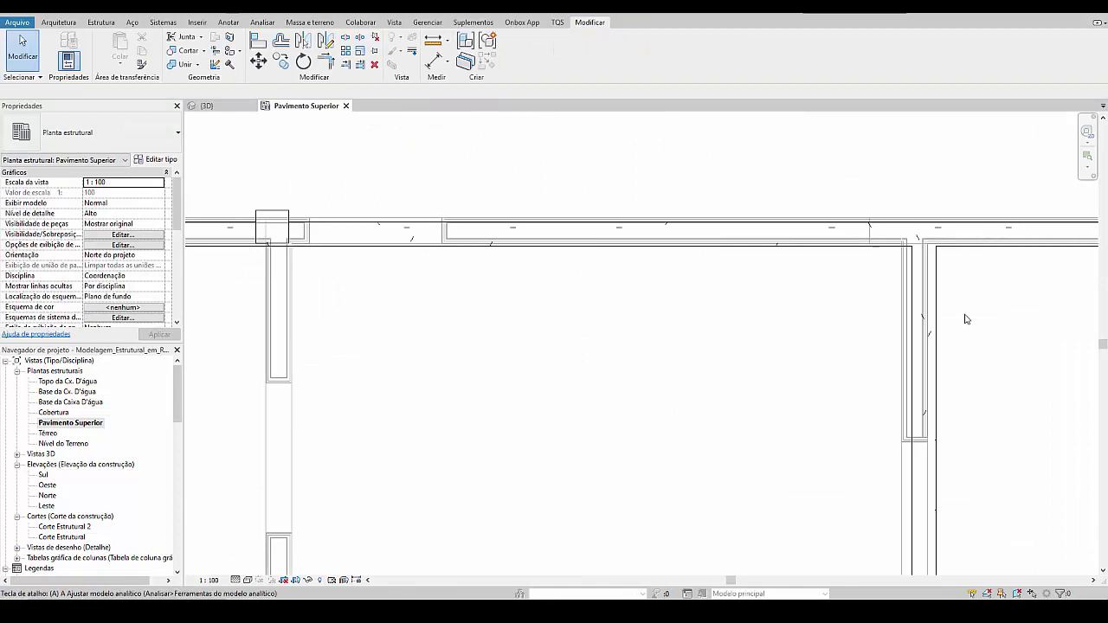
left_click(907, 466)
scroll(878, 366, "down", 2)
scroll(1039, 271, "up", 4)
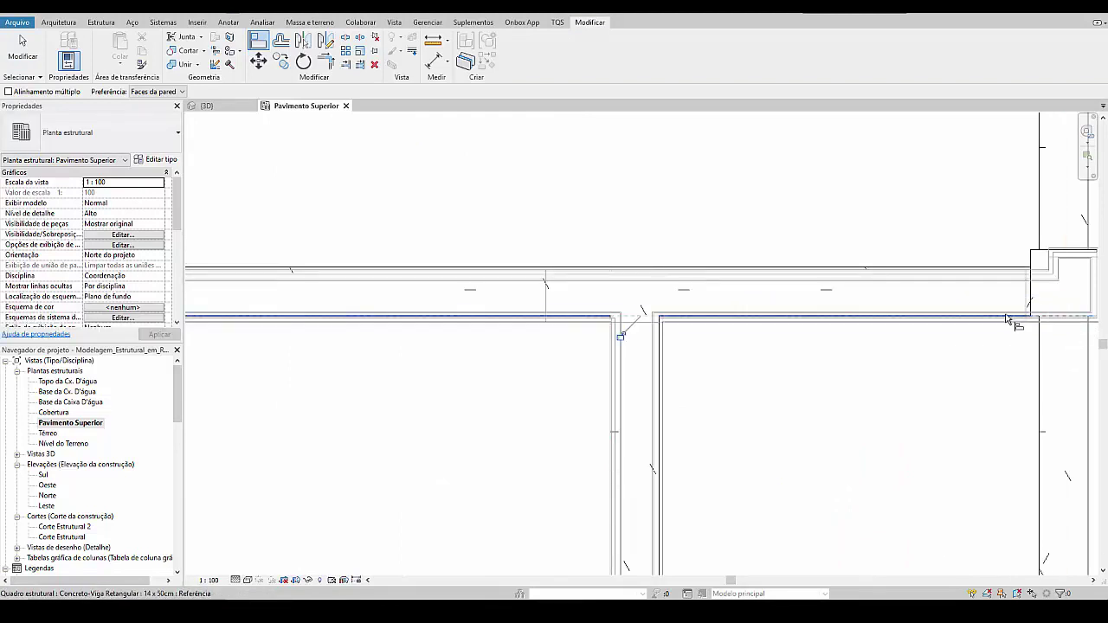
scroll(1013, 315, "up", 4)
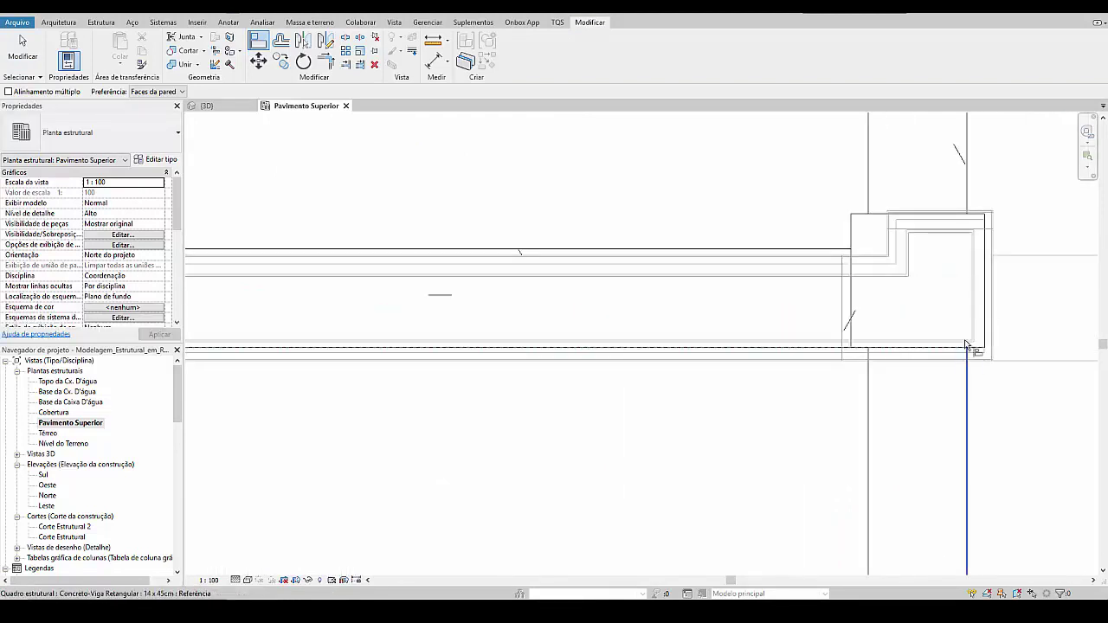
scroll(967, 345, "down", 2)
scroll(985, 425, "up", 2)
middle_click_drag(871, 289, 526, 378)
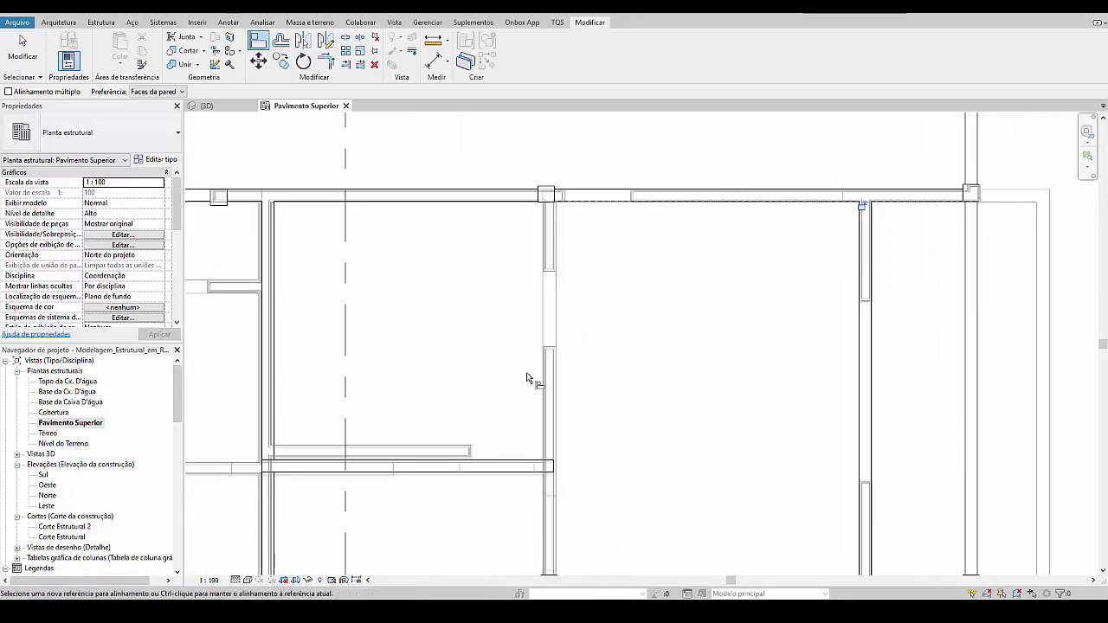
Step: Align the short horizontal 14 x 55 cm beam with the lower face of the wall on its left
scroll(526, 378, "down", 2)
scroll(609, 373, "up", 3)
scroll(649, 347, "down", 2)
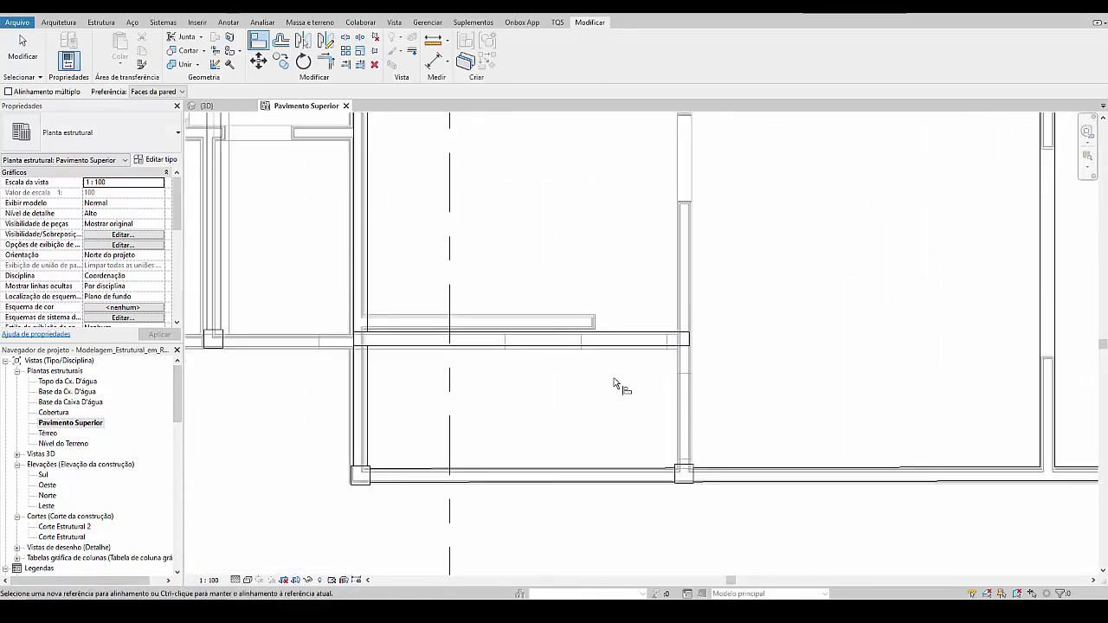
left_click(575, 350)
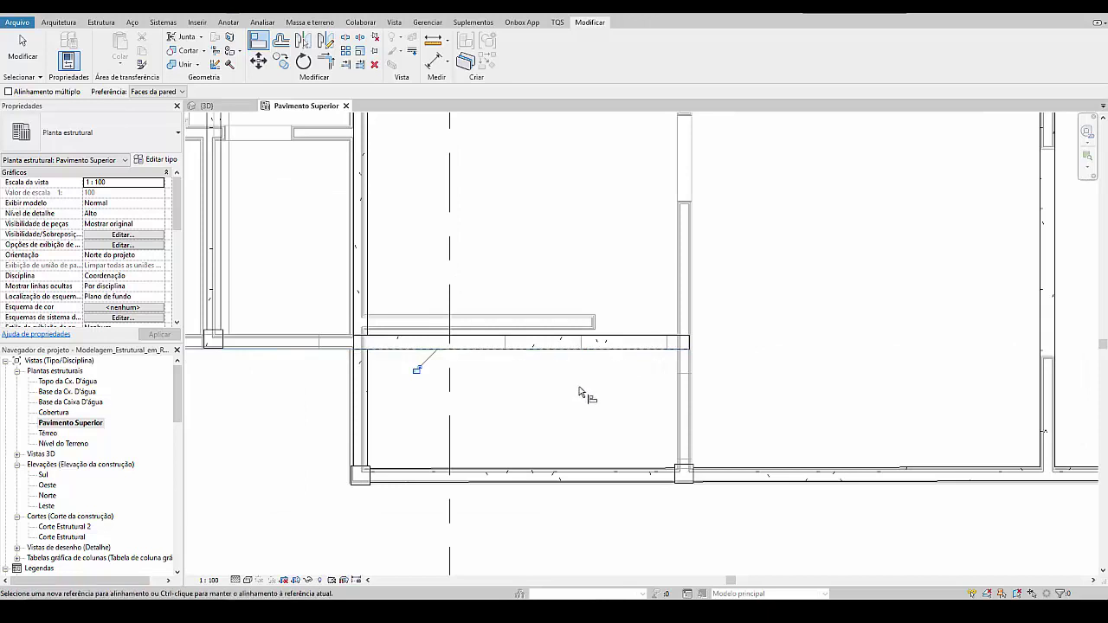
key("Escape")
key("Escape")
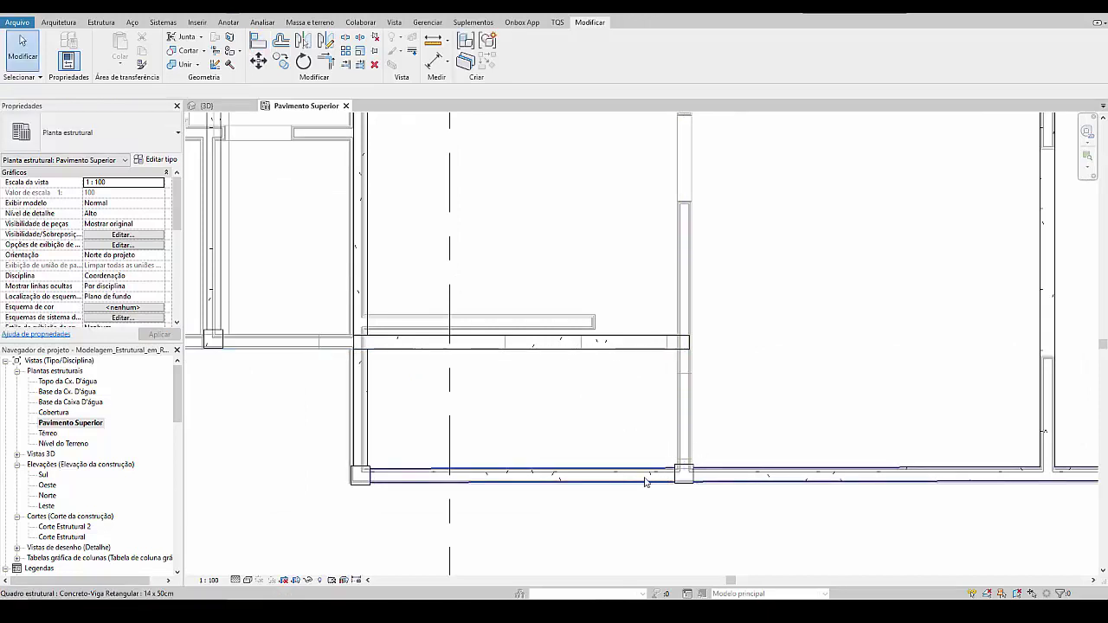
Step: Draw a vertical 14 x 50 cm beam along the middle partition wall, from the lower perimeter pillar to the pillar on the central beam
left_click(645, 482)
key("c")
key("s")
scroll(672, 471, "down", 3)
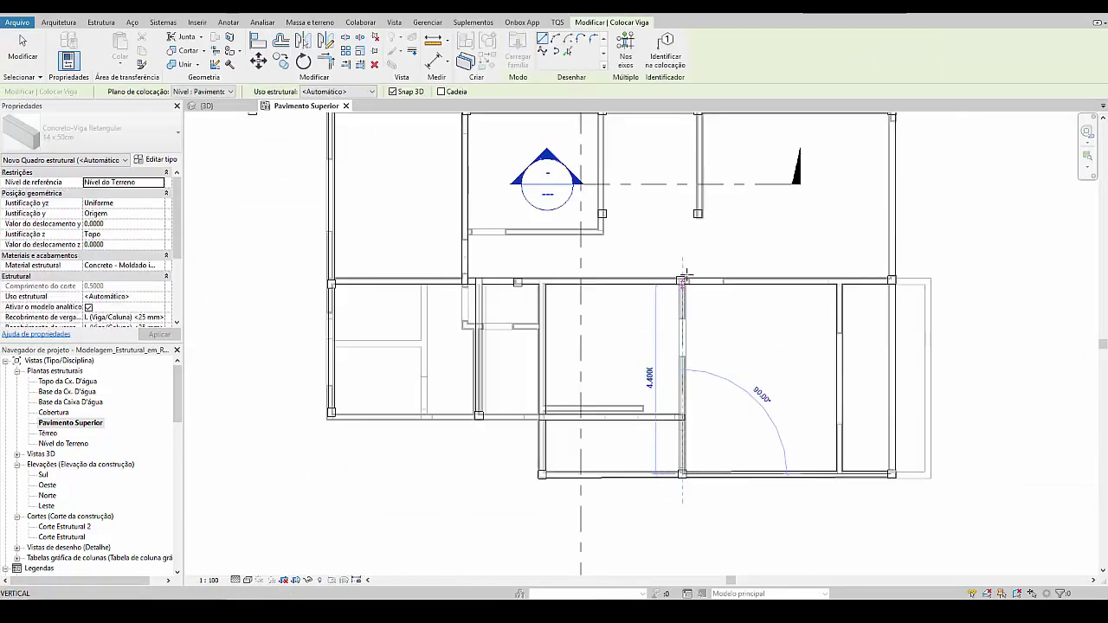
scroll(684, 275, "up", 4)
key("Escape")
key("Escape")
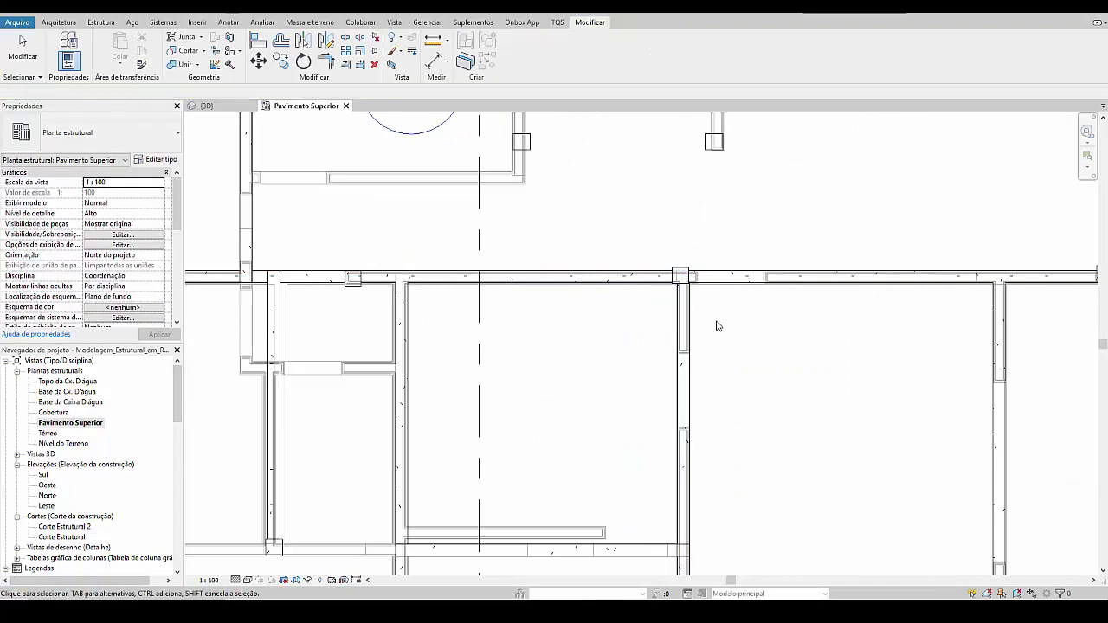
scroll(714, 341, "down", 2)
middle_click_drag(724, 248, 707, 395)
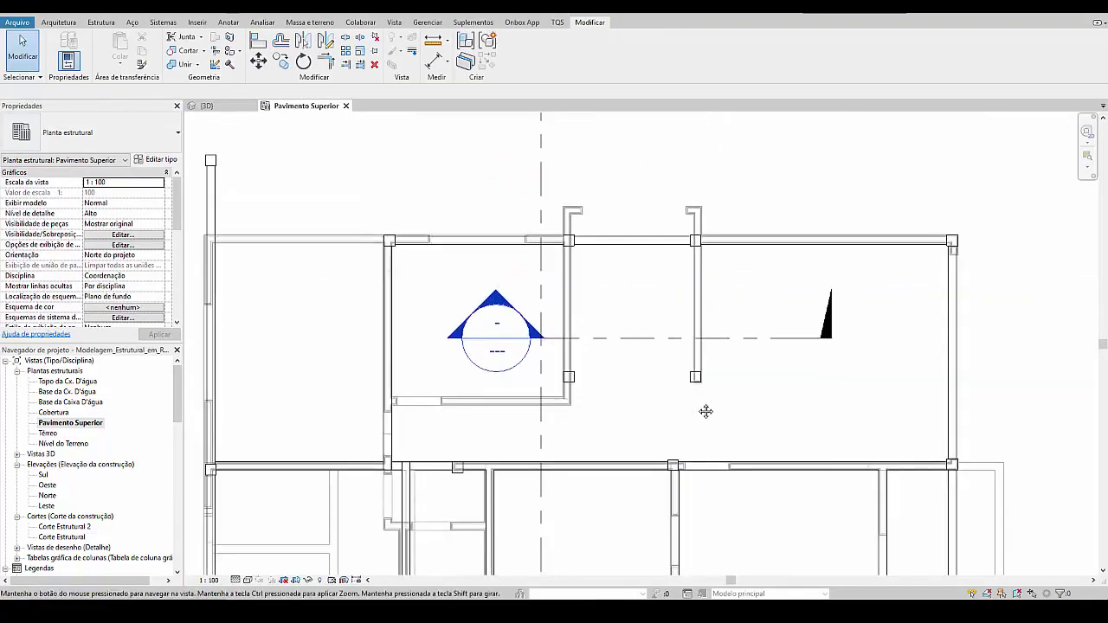
Step: Draw a vertical 14 x 50 cm beam from the upper perimeter pillar on the stairwell's right wall down to the central horizontal beam
left_click(684, 478)
key("c")
key("s")
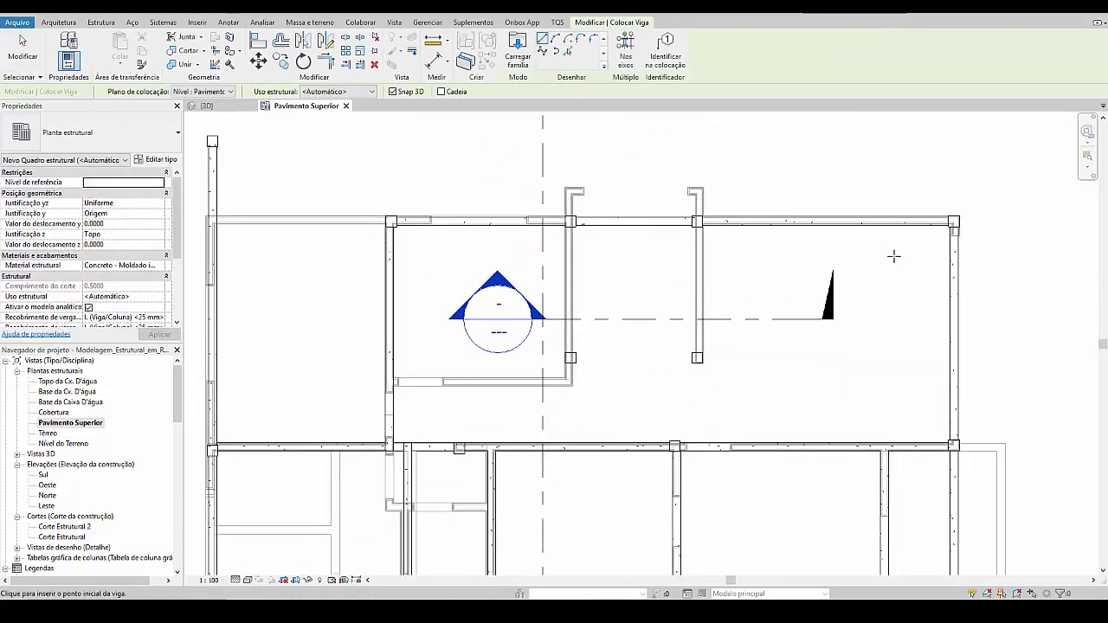
scroll(701, 248, "up", 3)
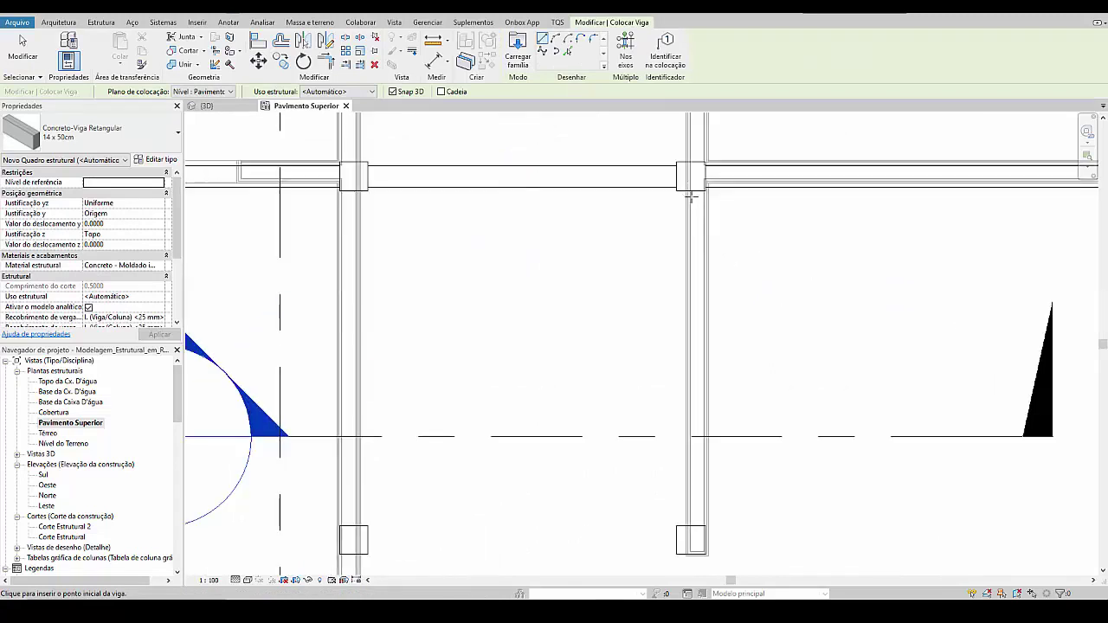
left_click(688, 176)
scroll(688, 182, "down", 3)
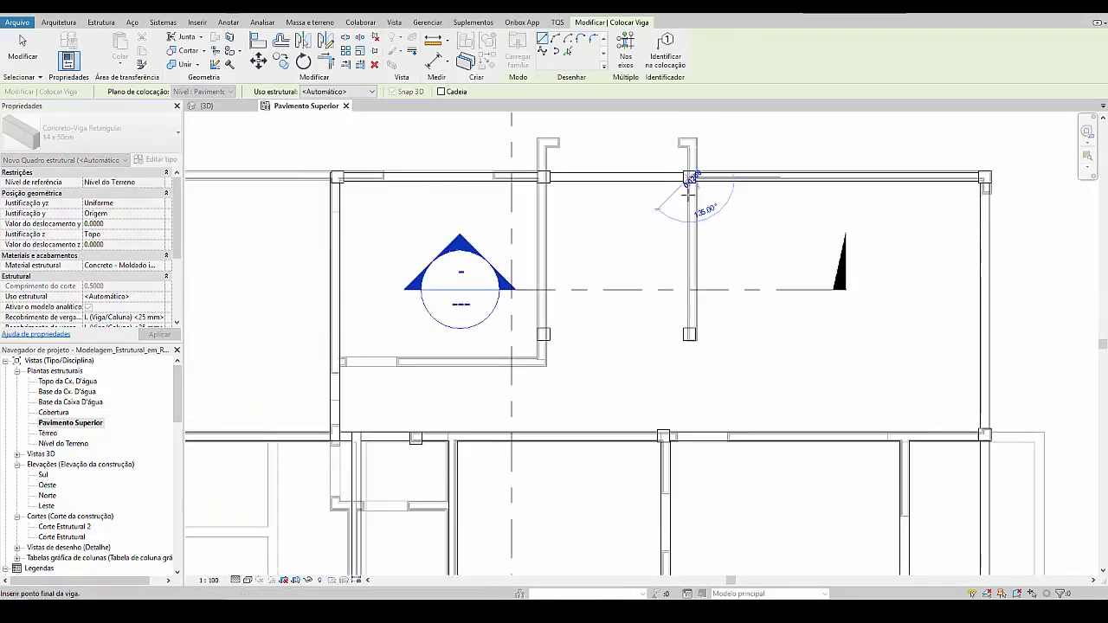
left_click(688, 433)
key("Escape")
key("Escape")
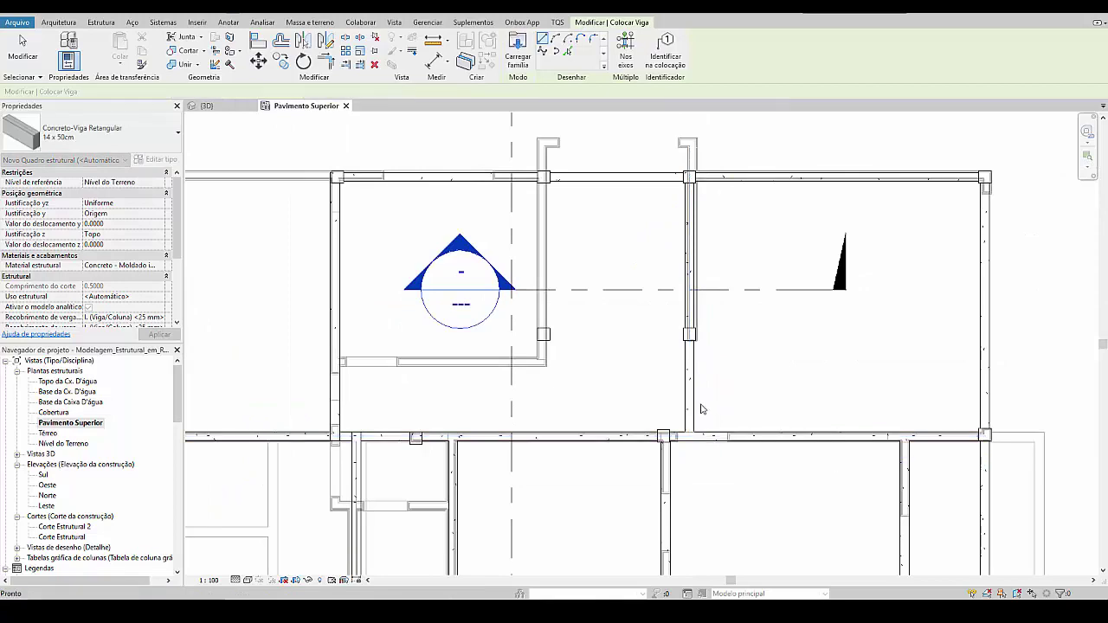
left_click(698, 407)
scroll(696, 400, "down", 2)
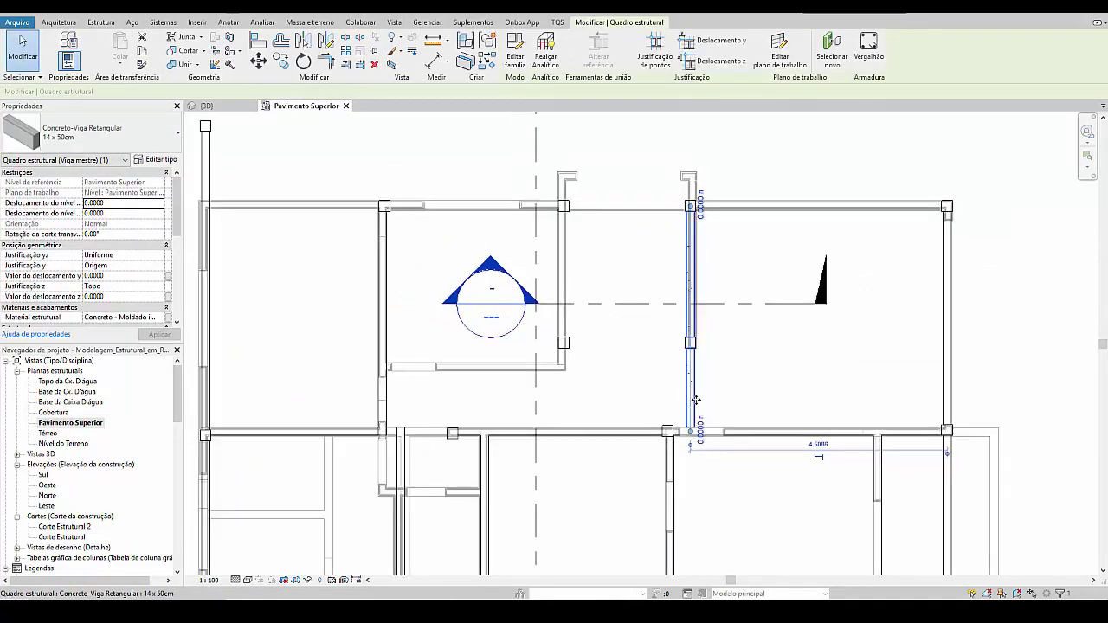
key("Escape")
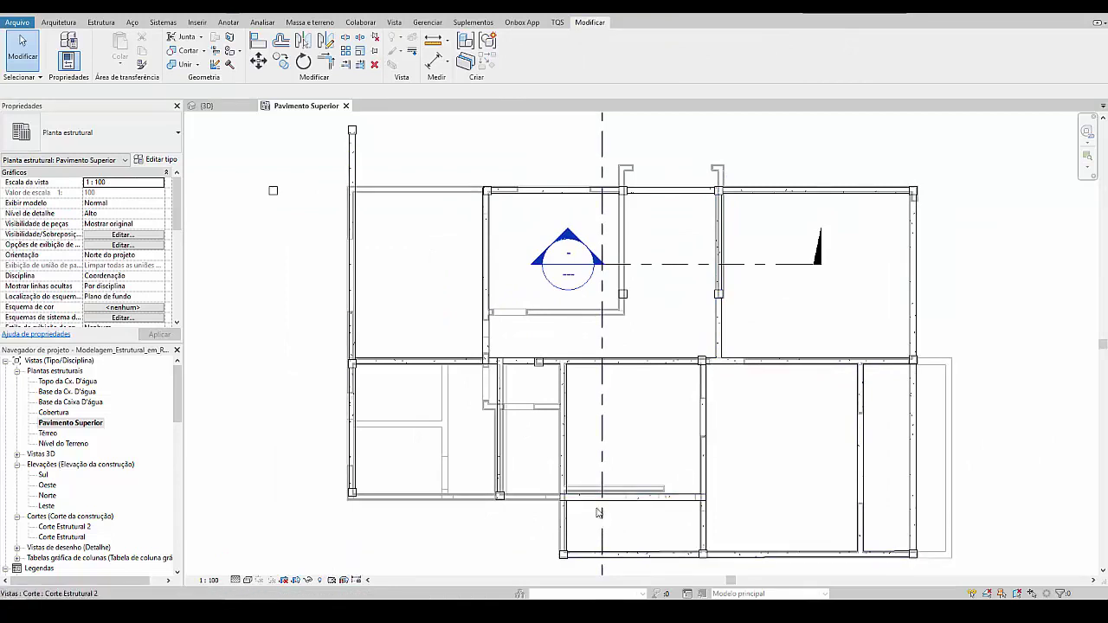
Step: Draw a horizontal 14 x 55 cm beam along the lower-left perimeter wall, starting from the corner pillar
left_click(507, 384)
middle_click_drag(350, 489, 432, 479)
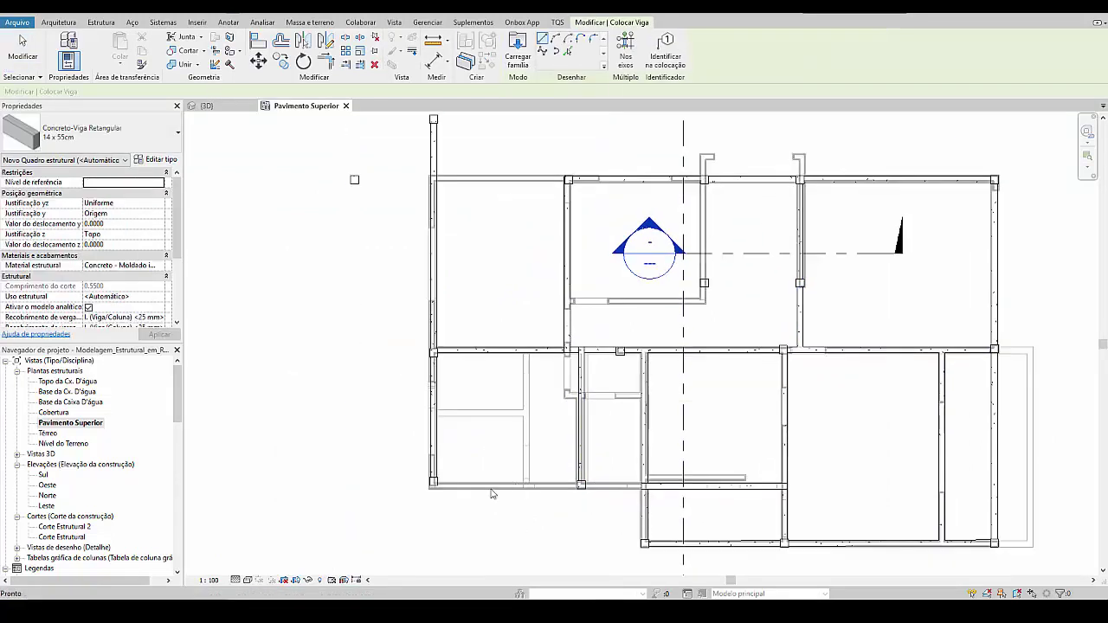
key("Escape")
key("t")
key("r")
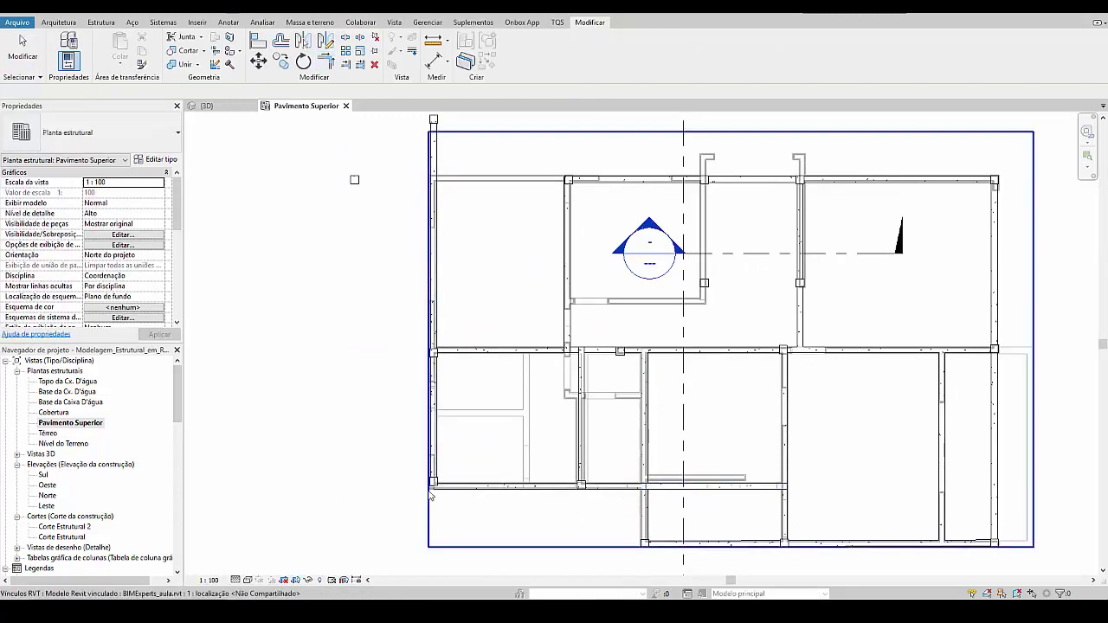
key("Escape")
Step: Change the structural plan's visual style to one that shows the walls and beams with filled surfaces
scroll(508, 473, "up", 3)
scroll(508, 473, "down", 1)
middle_click_drag(508, 473, 433, 552)
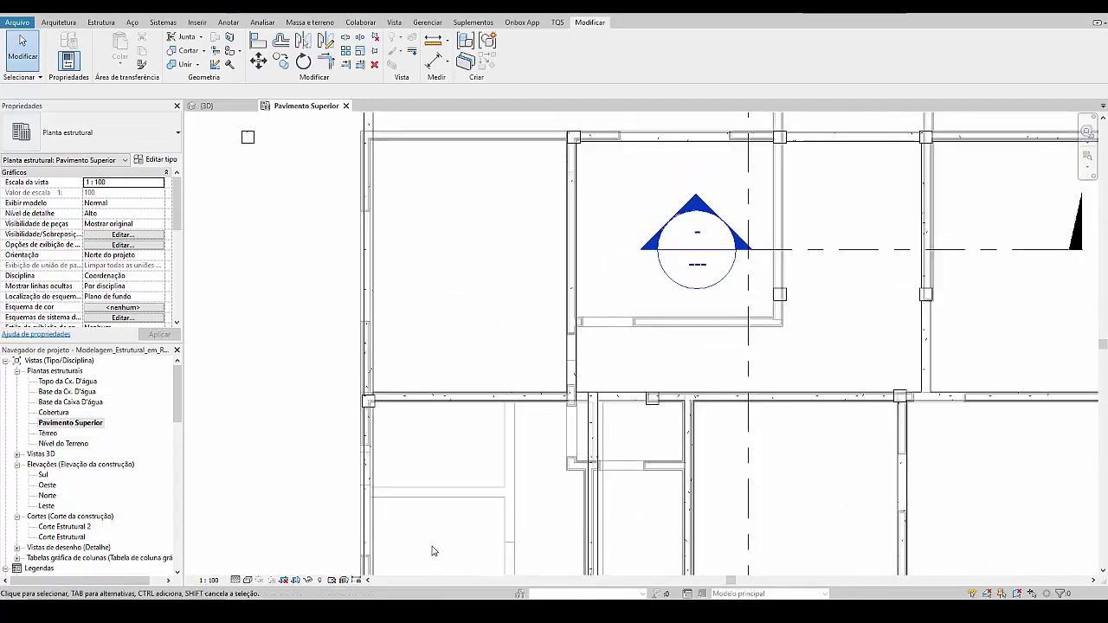
scroll(407, 404, "down", 2)
scroll(406, 404, "up", 1)
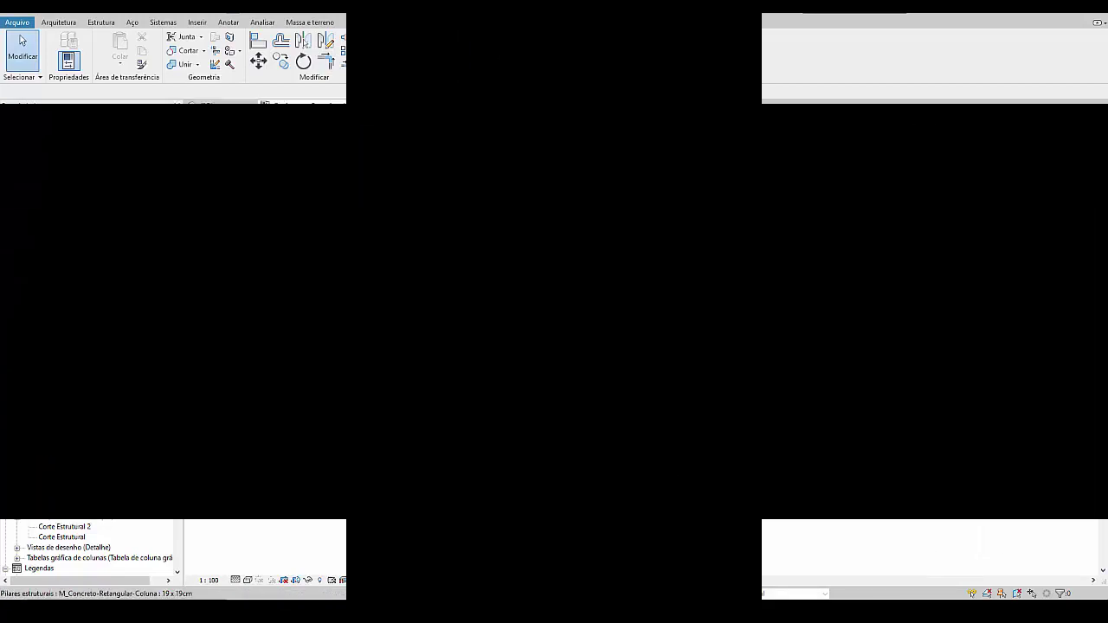
left_click(247, 580)
left_click(265, 557)
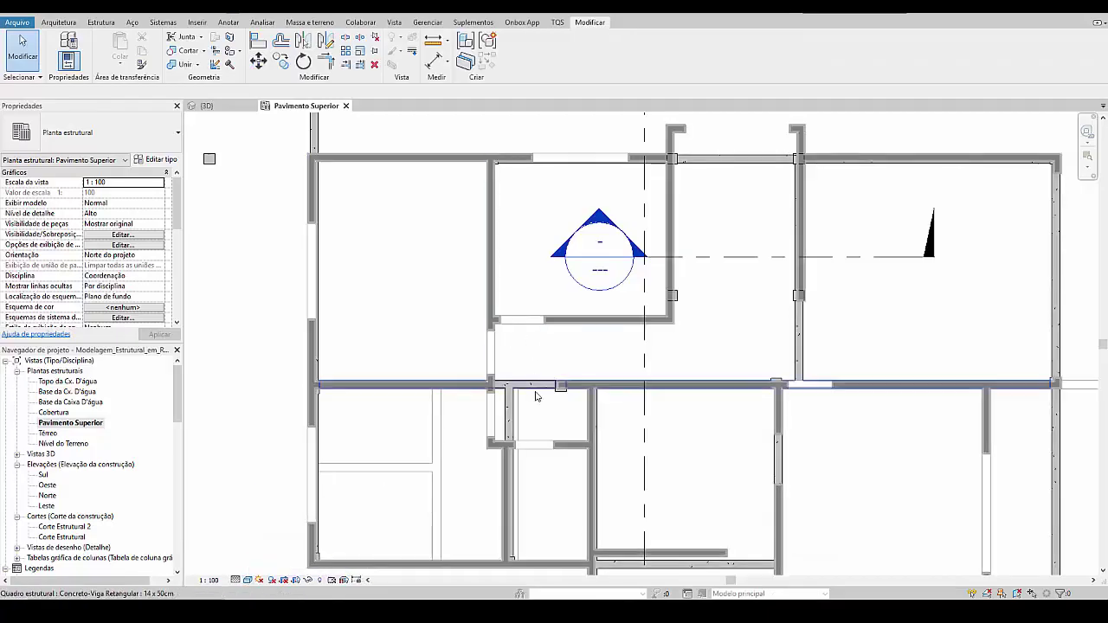
Step: Enable the section box in the 3D view and lower its top to cut through the upper floor walls
key("ctrl+Tab")
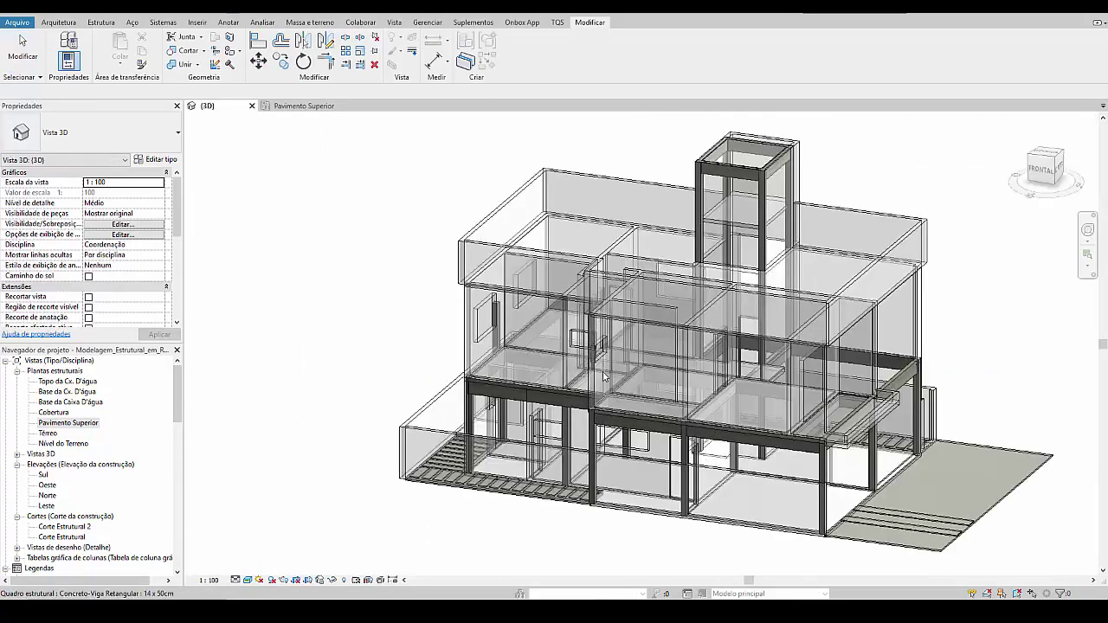
middle_click_drag(529, 389, 260, 294, "shift")
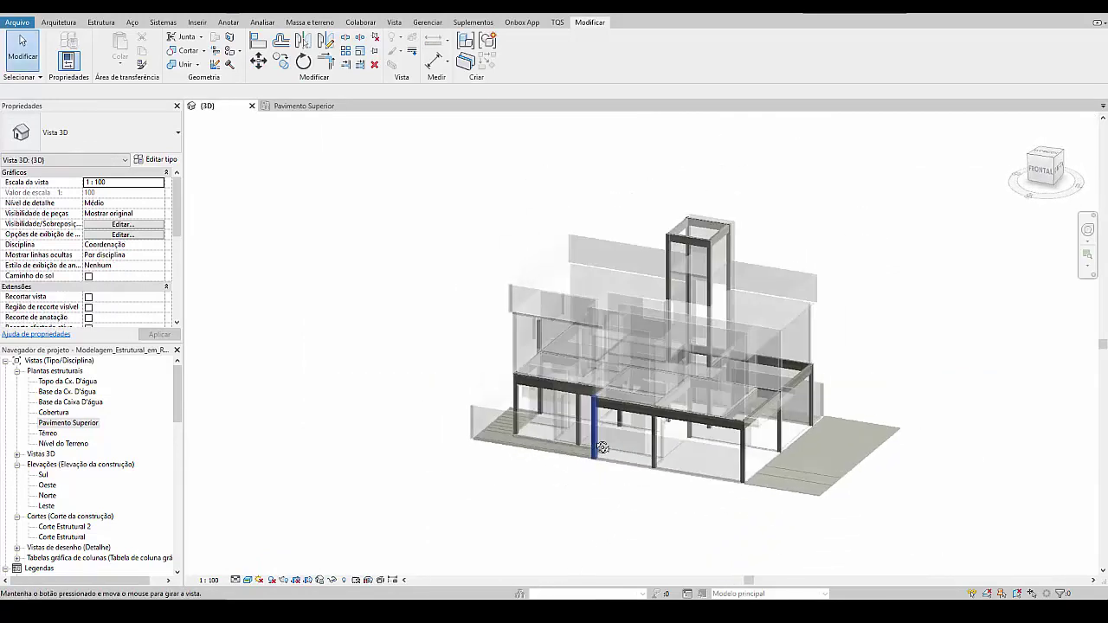
scroll(98, 236, "down", 5)
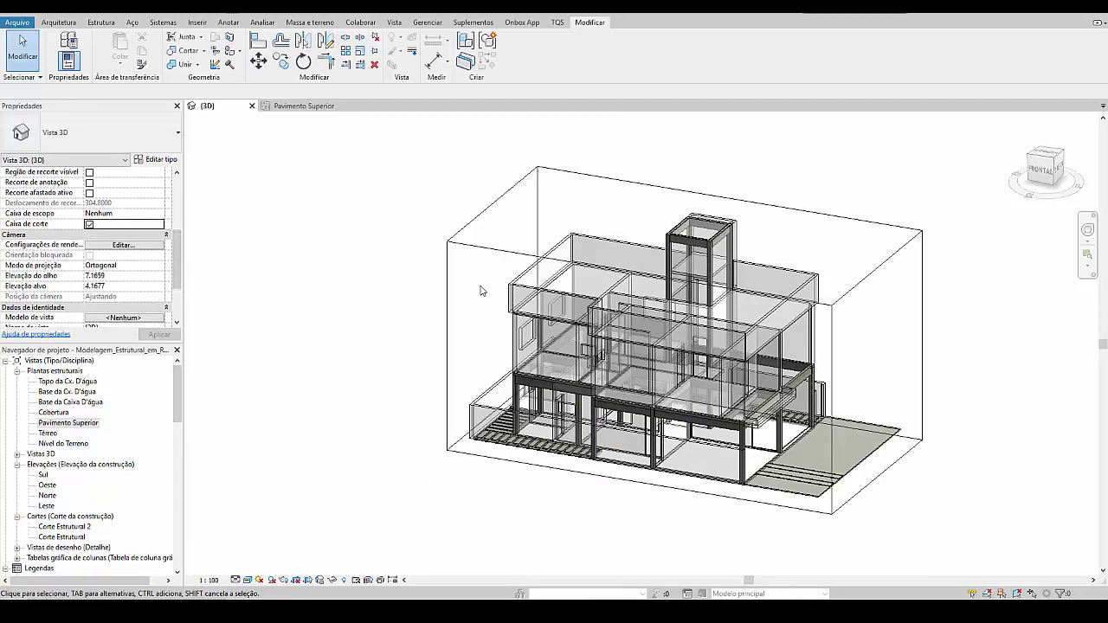
left_click(492, 249)
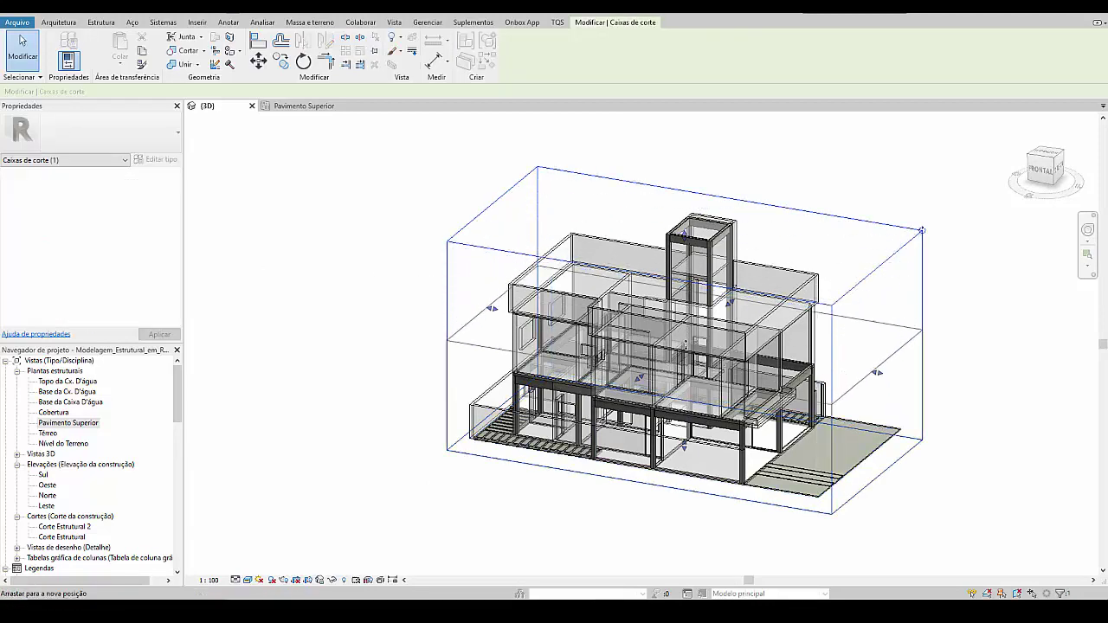
left_click_drag(922, 231, 922, 232)
scroll(684, 350, "down", 2)
scroll(683, 347, "up", 10)
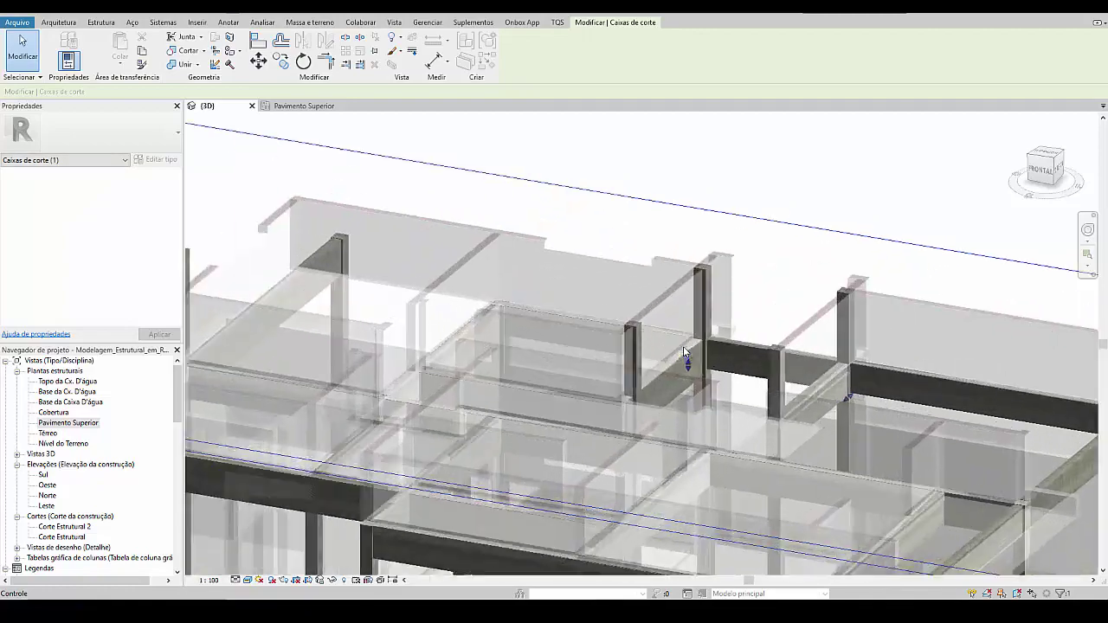
Step: Examine from several angles how the upper floor beams line up with the architectural walls and the balcony in the sectioned 3D view
scroll(641, 405, "down", 5)
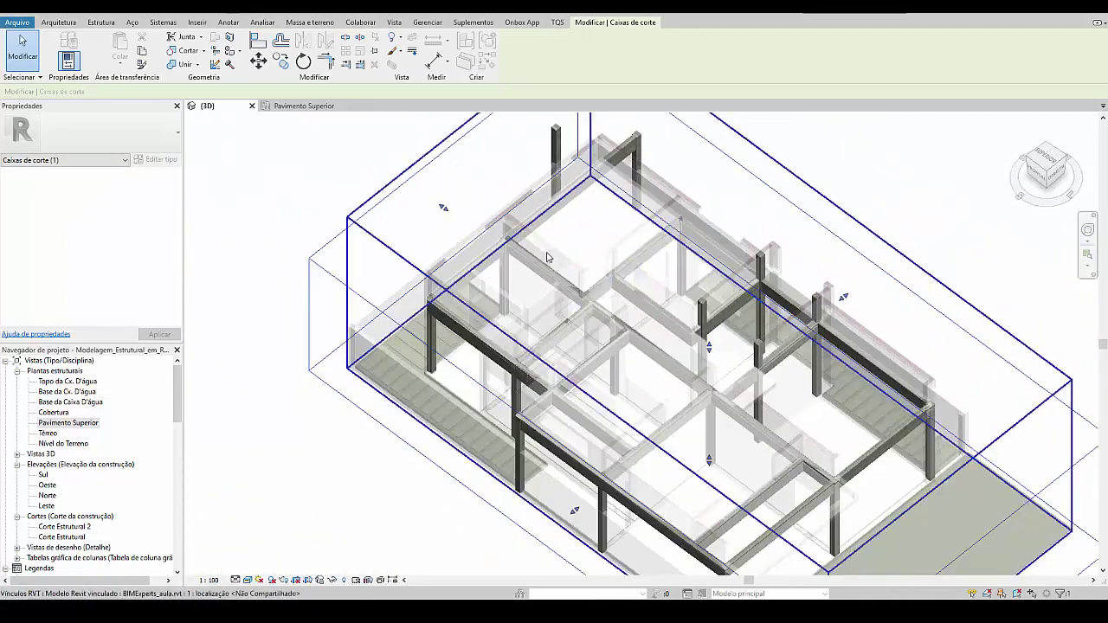
scroll(646, 309, "up", 6)
middle_click_drag(603, 301, 720, 344, "shift")
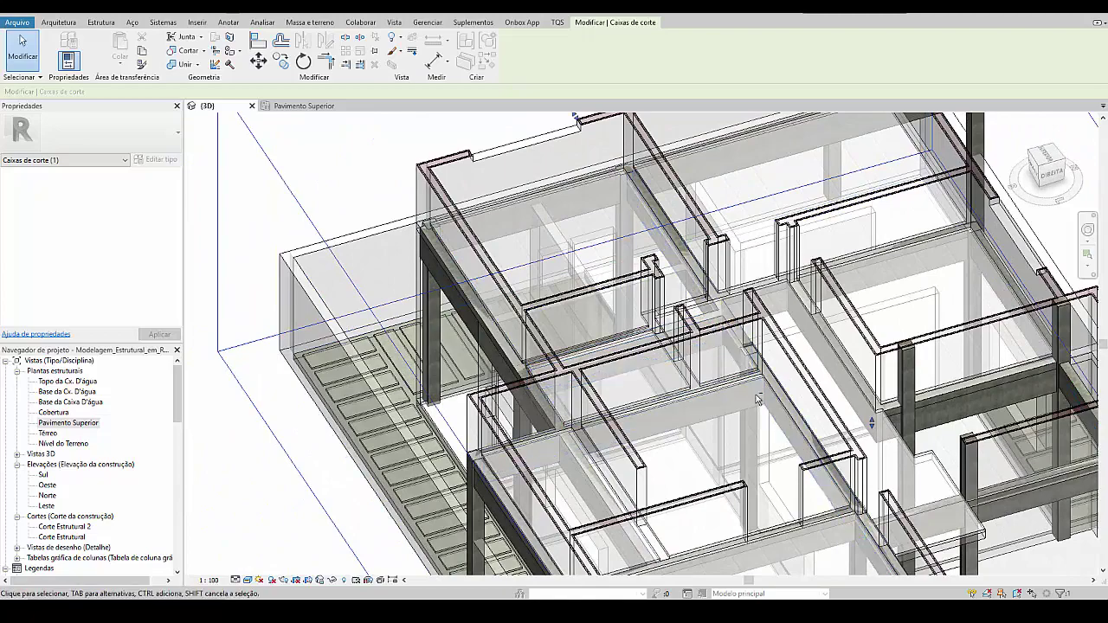
scroll(638, 396, "up", 4)
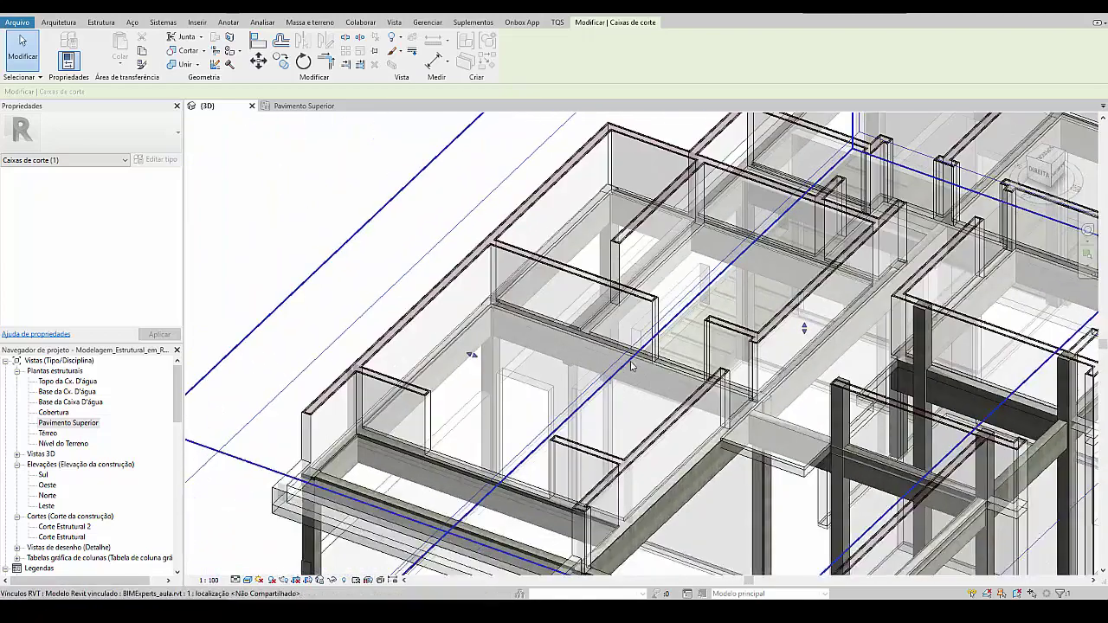
scroll(632, 367, "down", 5)
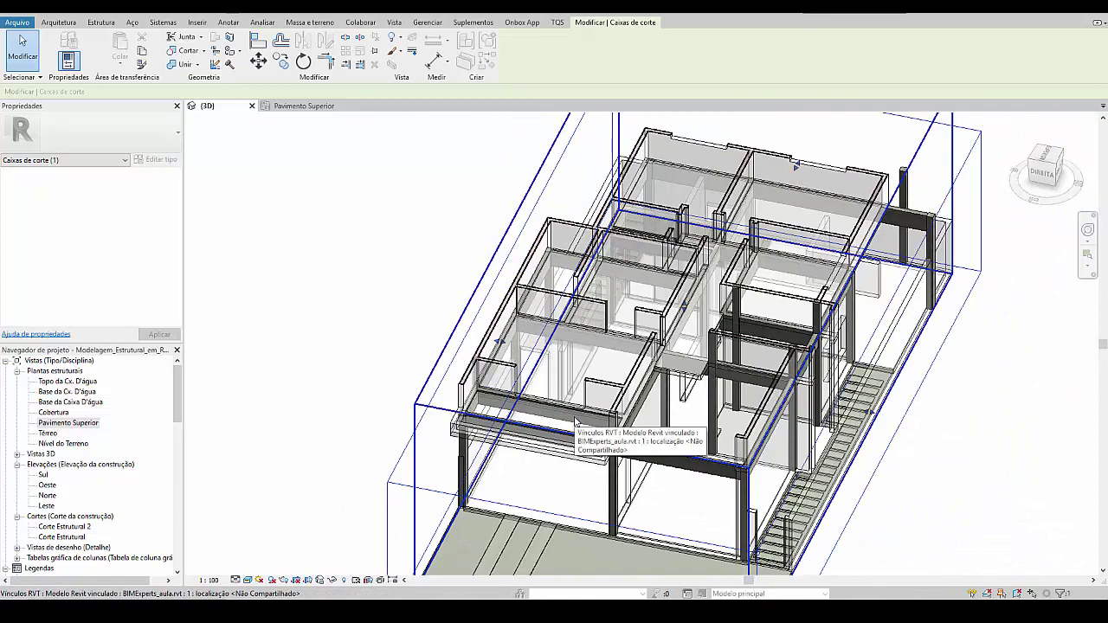
middle_click_drag(563, 437, 664, 431, "shift")
scroll(598, 462, "up", 4)
Step: In the Pavimento Superior plan, shorten the right perimeter's 14 x 45 cm beam so its lower end stops at the central beam's pillar
left_click(624, 443)
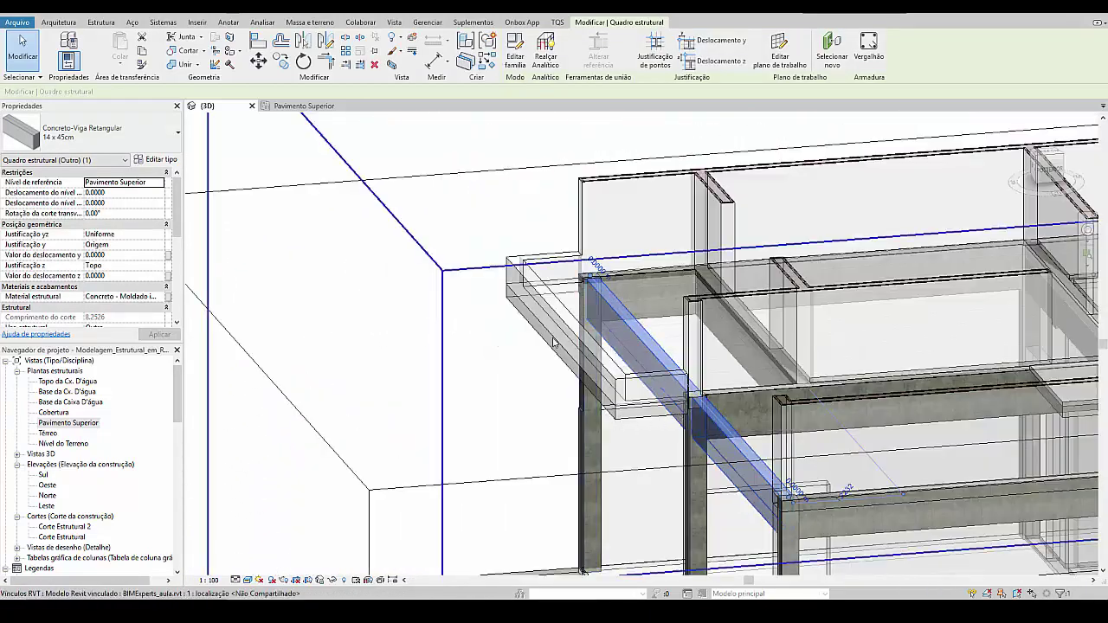
double_click(74, 424)
scroll(354, 346, "down", 2)
scroll(838, 421, "up", 4)
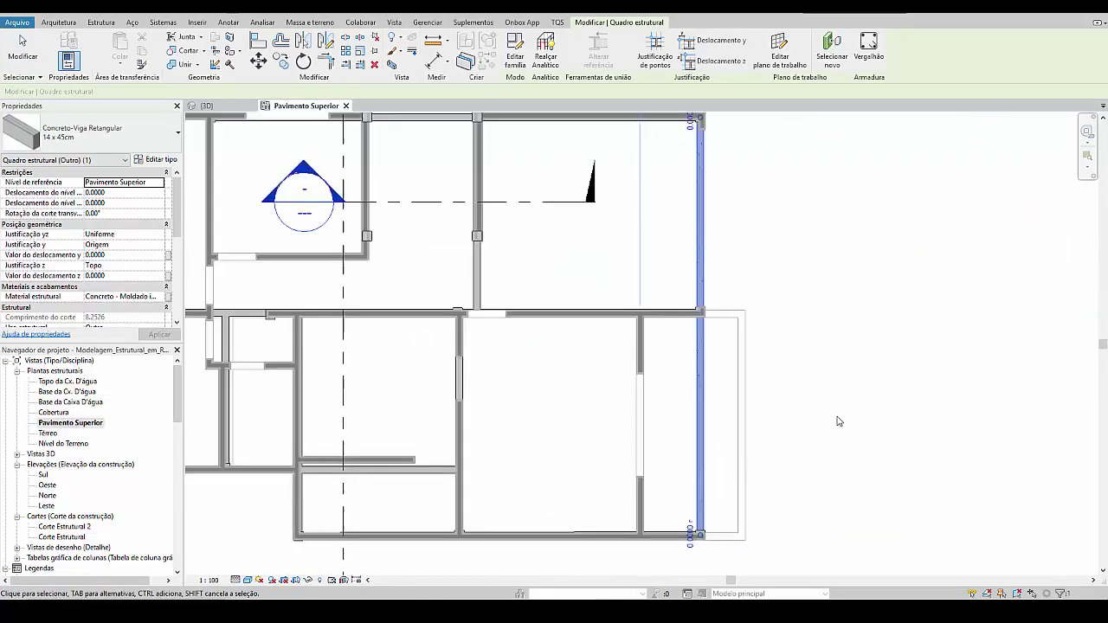
scroll(831, 459, "up", 1)
left_click_drag(664, 530, 656, 347)
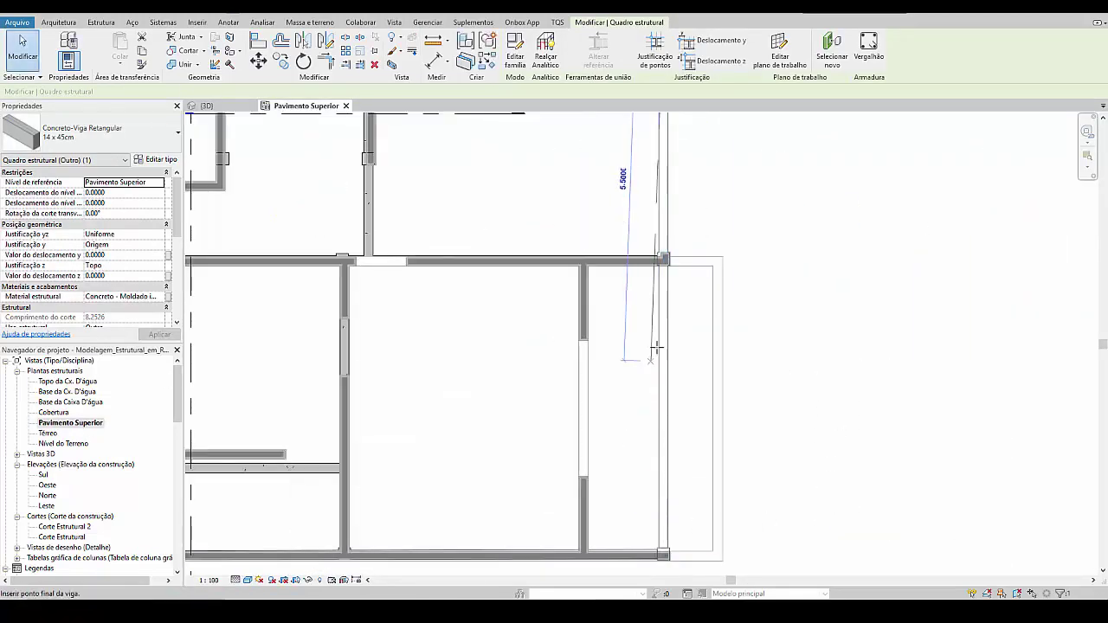
left_click_drag(664, 259, 663, 260)
middle_click_drag(671, 276, 653, 297)
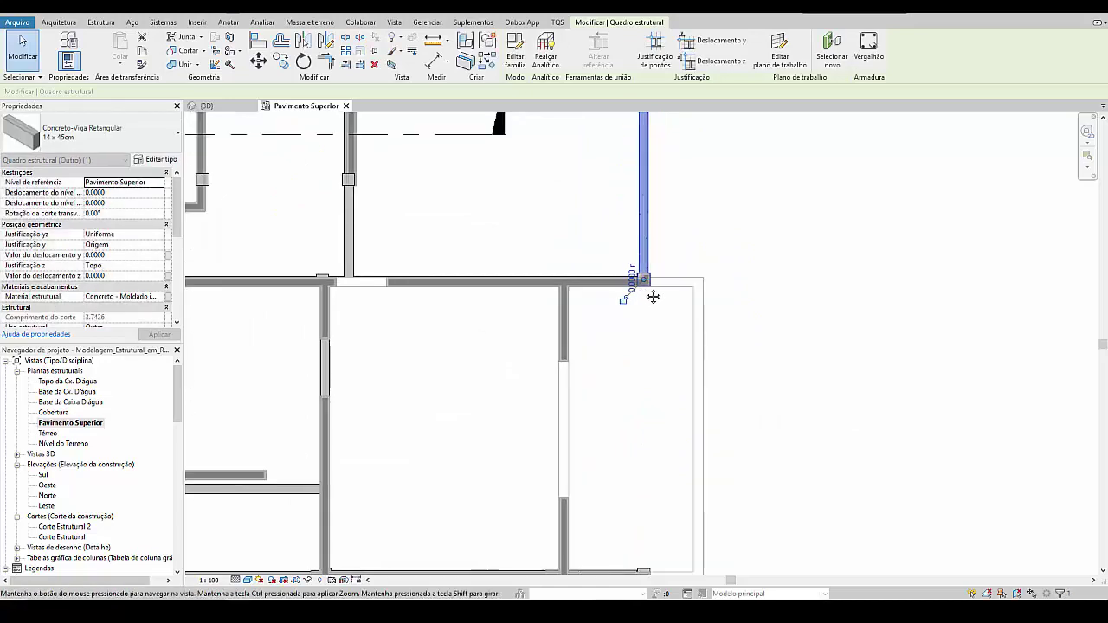
key("Escape")
left_click(645, 260)
key("c")
key("s")
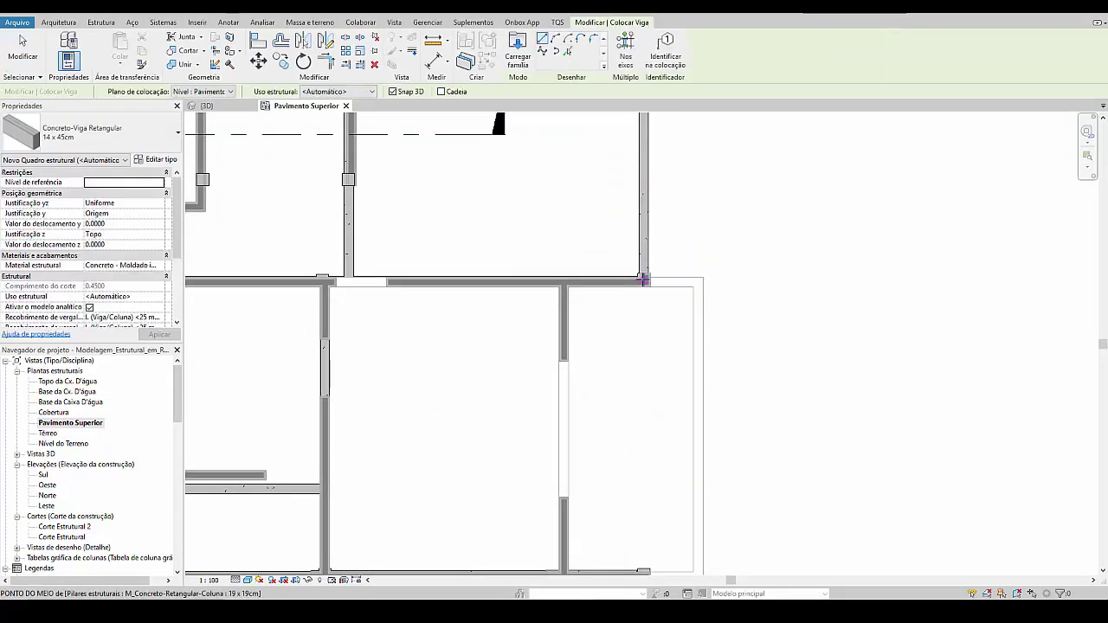
key("Escape")
Step: Extend the right end of the central horizontal 14 x 50 cm beam to the balcony's outer edge
left_click(621, 280)
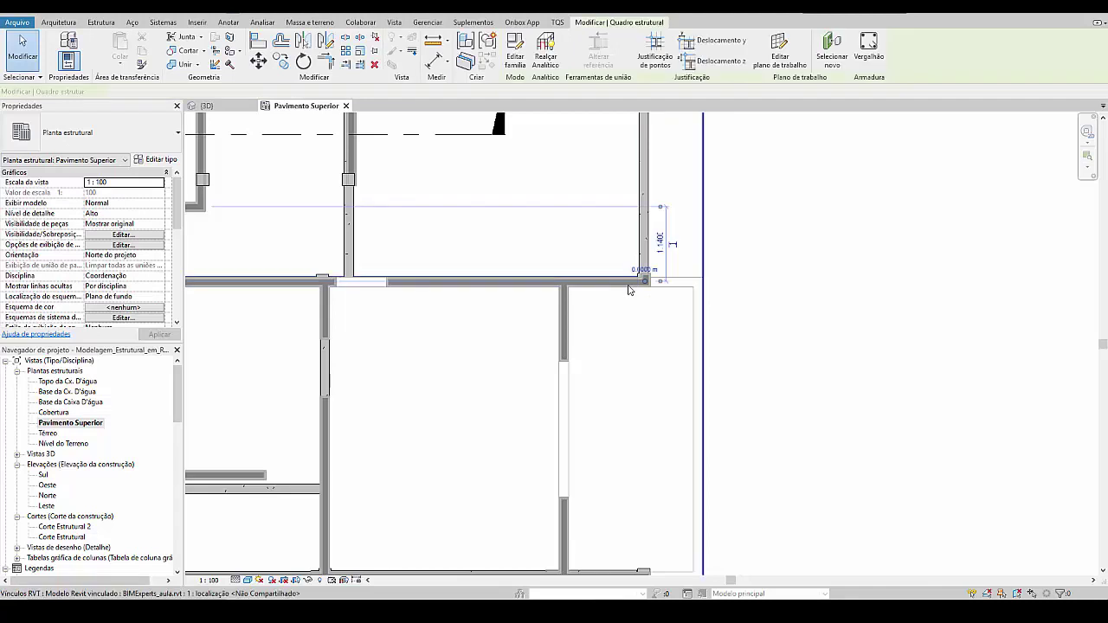
left_click_drag(644, 280, 664, 282)
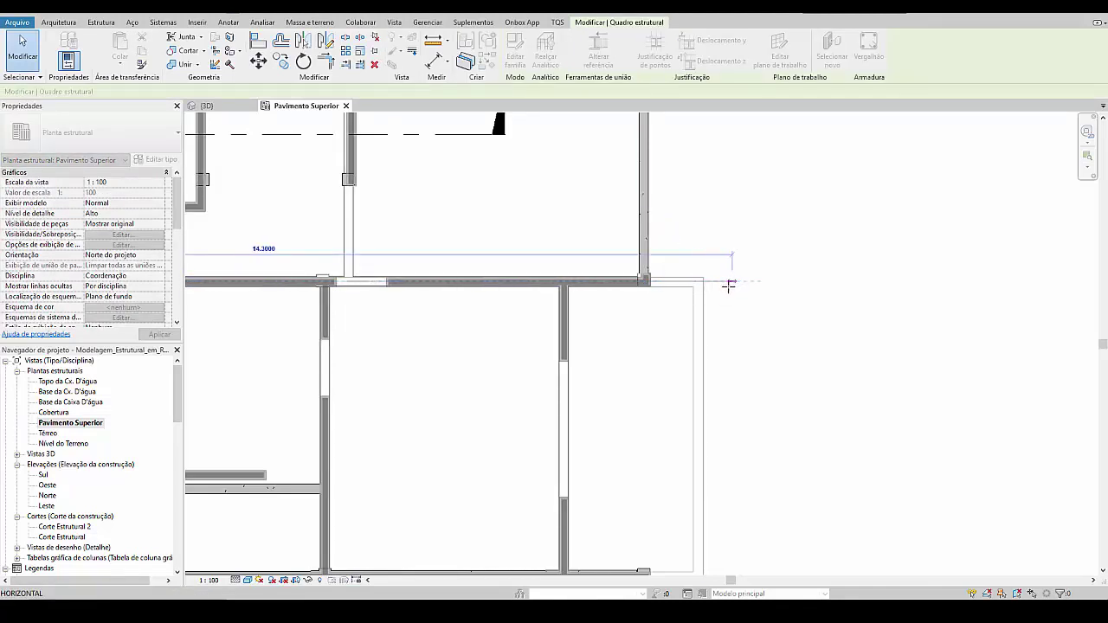
left_click_drag(729, 287, 730, 287)
scroll(729, 288, "up", 2)
key("Escape")
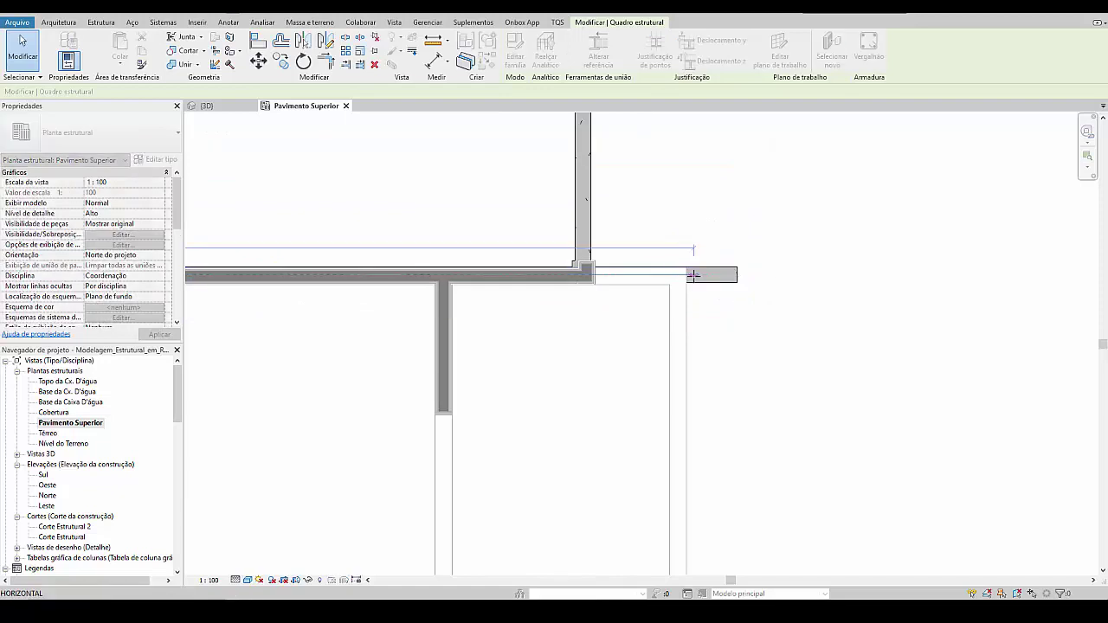
left_click(686, 277)
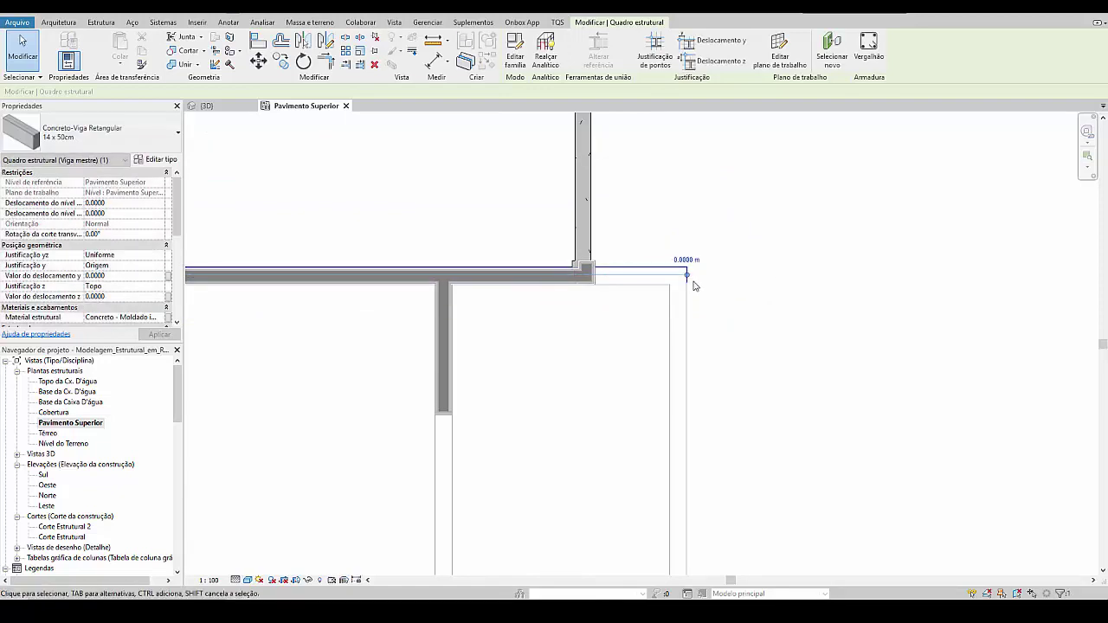
Step: Draw a vertical 14 x 50 cm beam along the balcony's outer edge, from the extended central beam down to the lower perimeter beam's axis
key("c")
key("s")
left_click(679, 275)
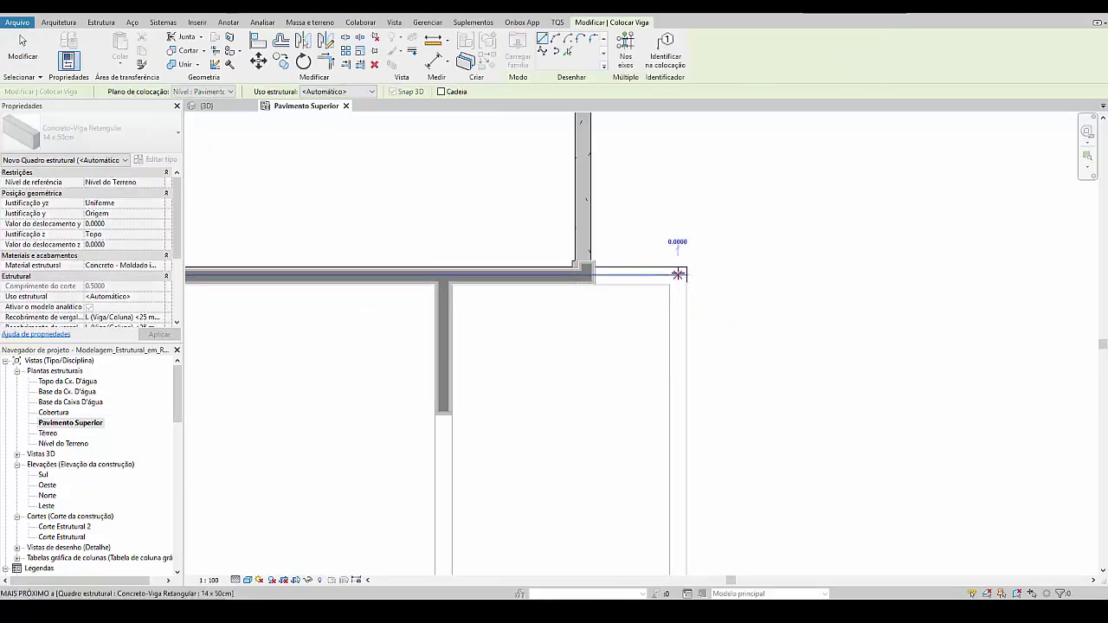
scroll(679, 276, "down", 3)
scroll(691, 437, "up", 3)
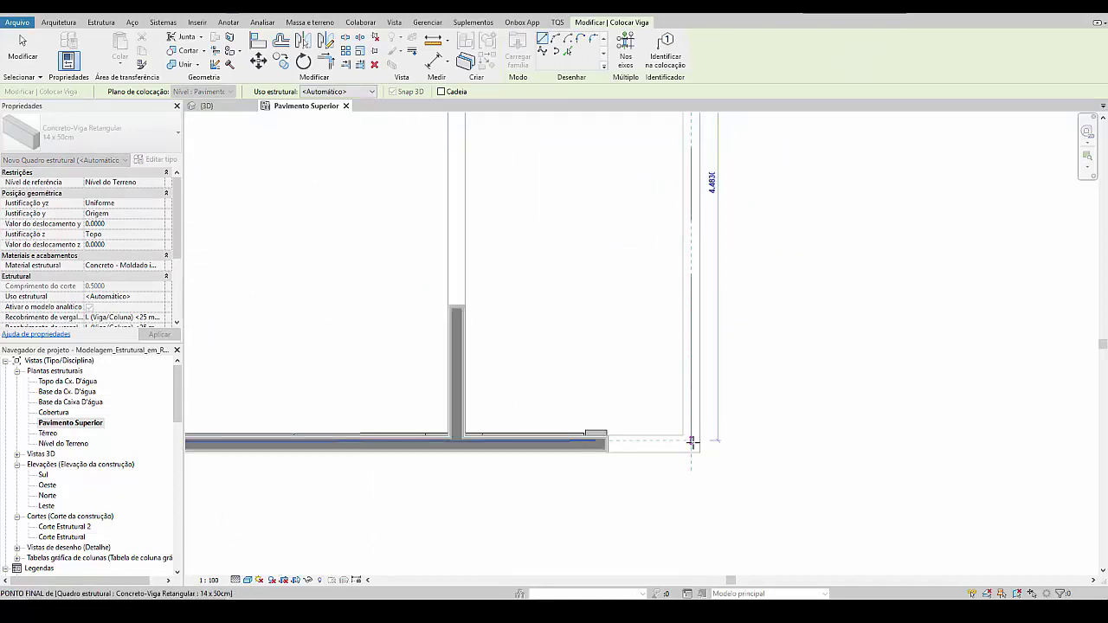
key("Escape")
key("Escape")
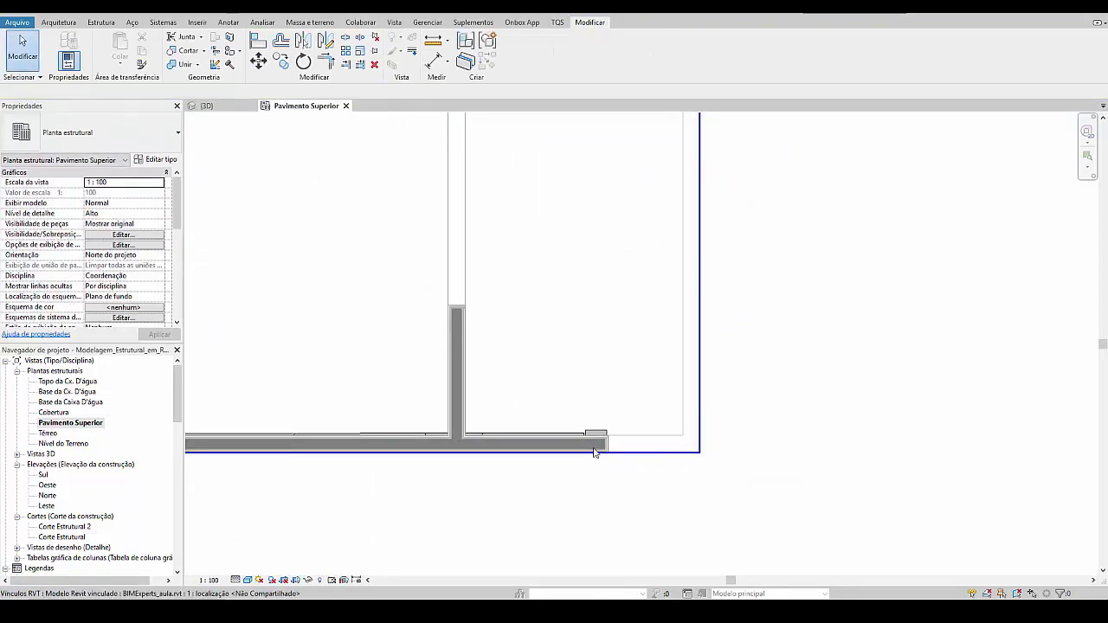
Step: Switch the plan to wireframe display and join the lower perimeter beam and the balcony's vertical beam into a corner with Trim/Extend
left_click(248, 583)
left_click(285, 505)
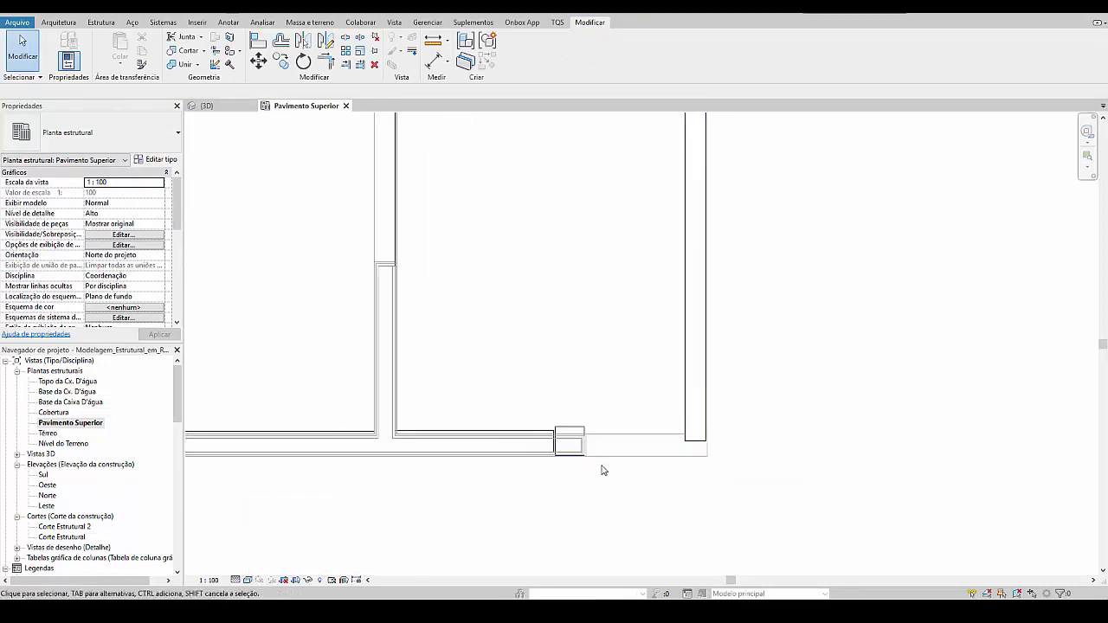
key("t")
key("r")
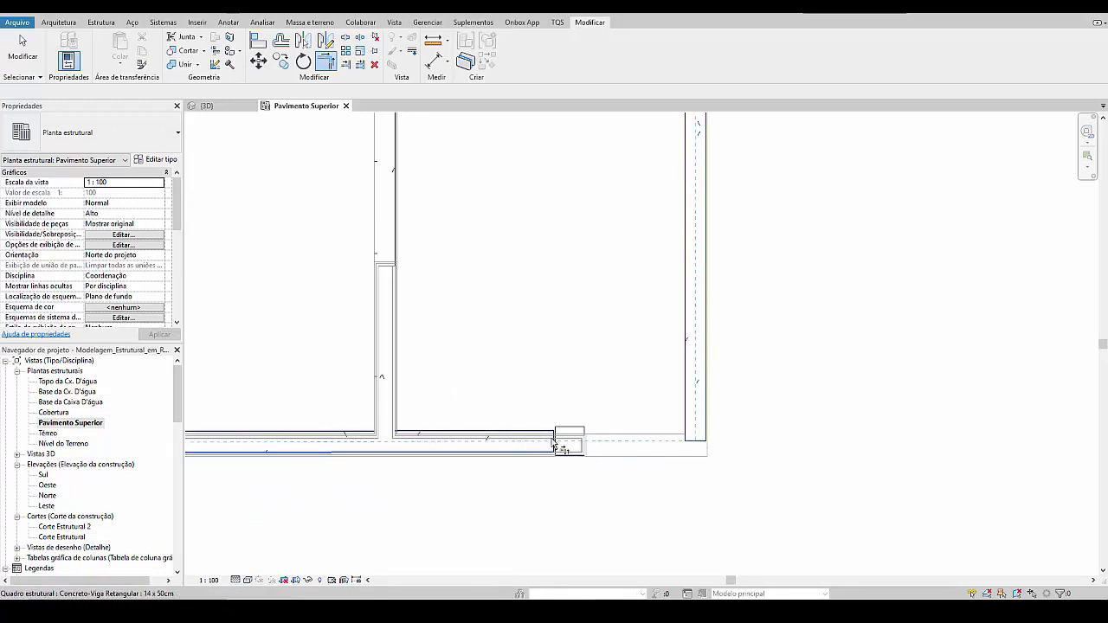
scroll(736, 463, "down", 3)
scroll(715, 468, "up", 2)
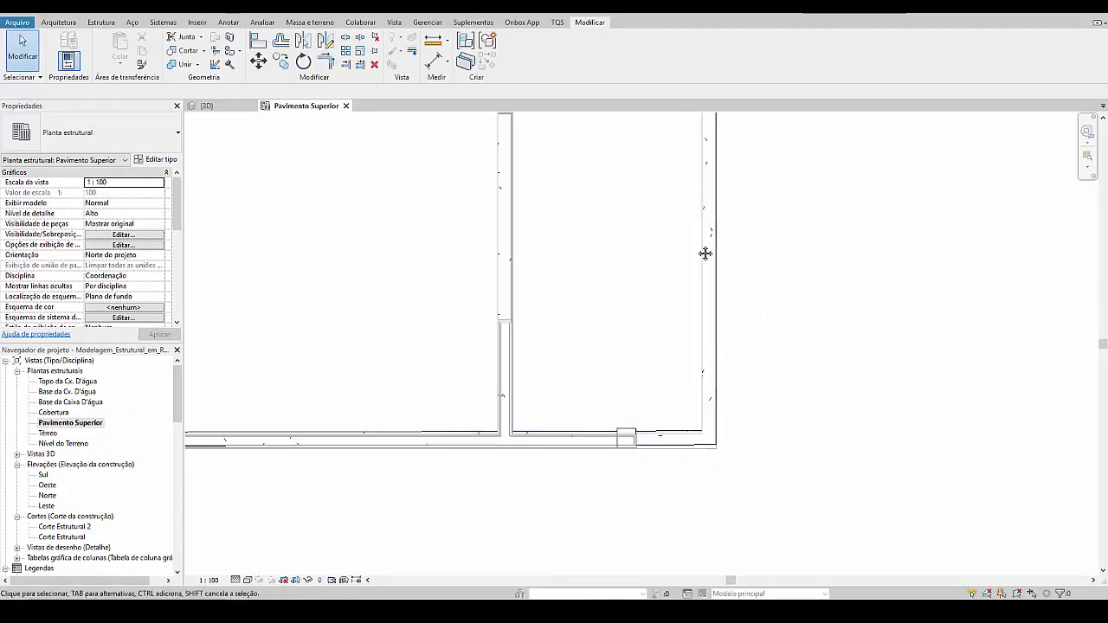
Step: Align the outer face of the balcony's vertical 14 x 50 cm beam with the outer face of the architectural wall
middle_click_drag(705, 253, 678, 472)
scroll(661, 217, "up", 6)
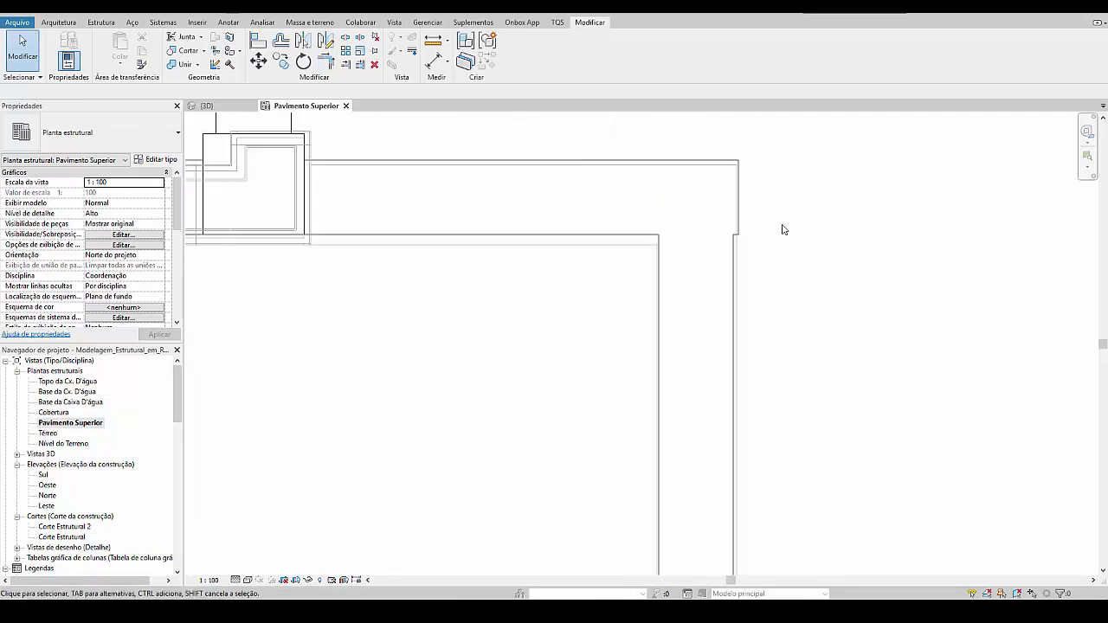
key("l")
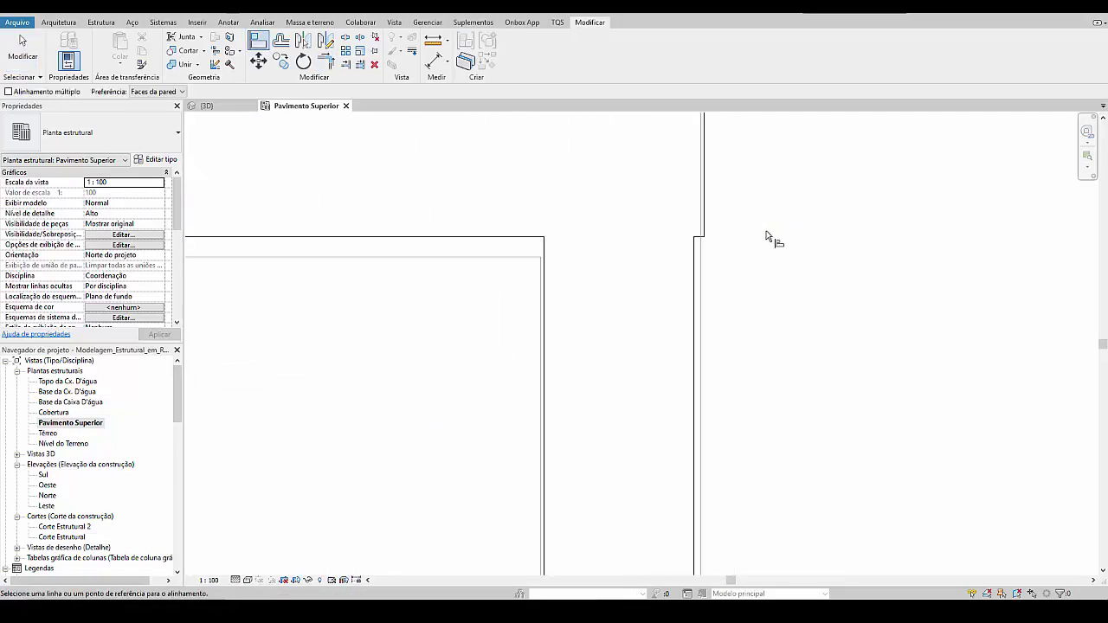
left_click(693, 286)
key("Escape")
key("Escape")
Step: Adjust the right end of the central horizontal 14 x 50 cm beam to meet the balcony's vertical beam at the upper corner
left_click(704, 233)
middle_click_drag(708, 313, 693, 483)
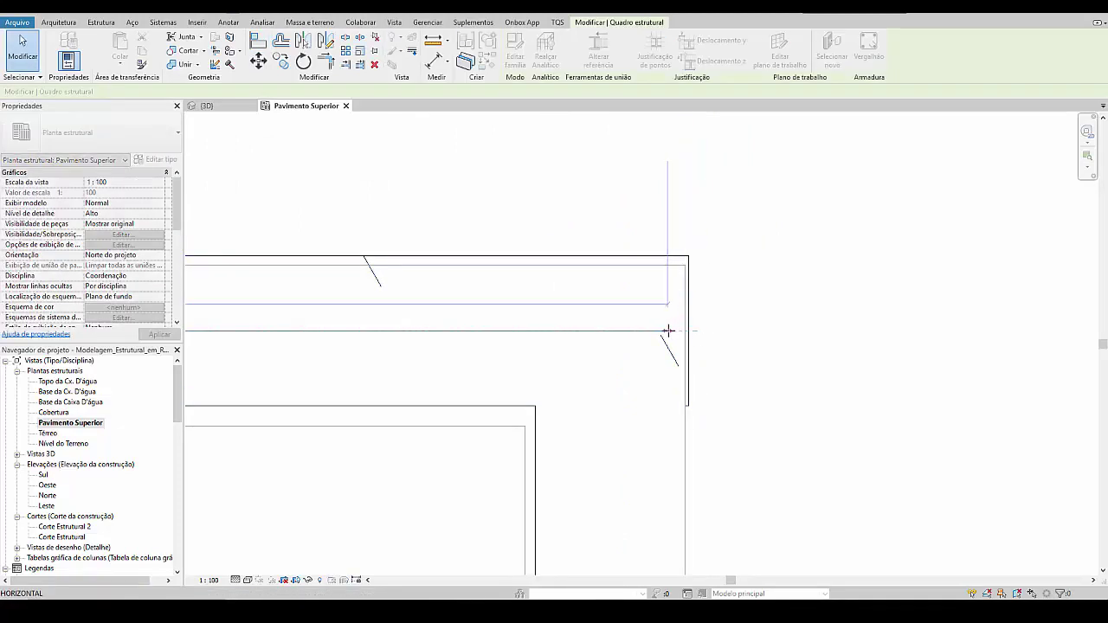
key("Escape")
Step: Align the lower perimeter beam's outer face with the outer face of the balcony's architectural wall
scroll(684, 331, "down", 3)
scroll(708, 334, "down", 2)
middle_click_drag(685, 413, 678, 186)
middle_click_drag(664, 498, 670, 313)
scroll(701, 348, "up", 7)
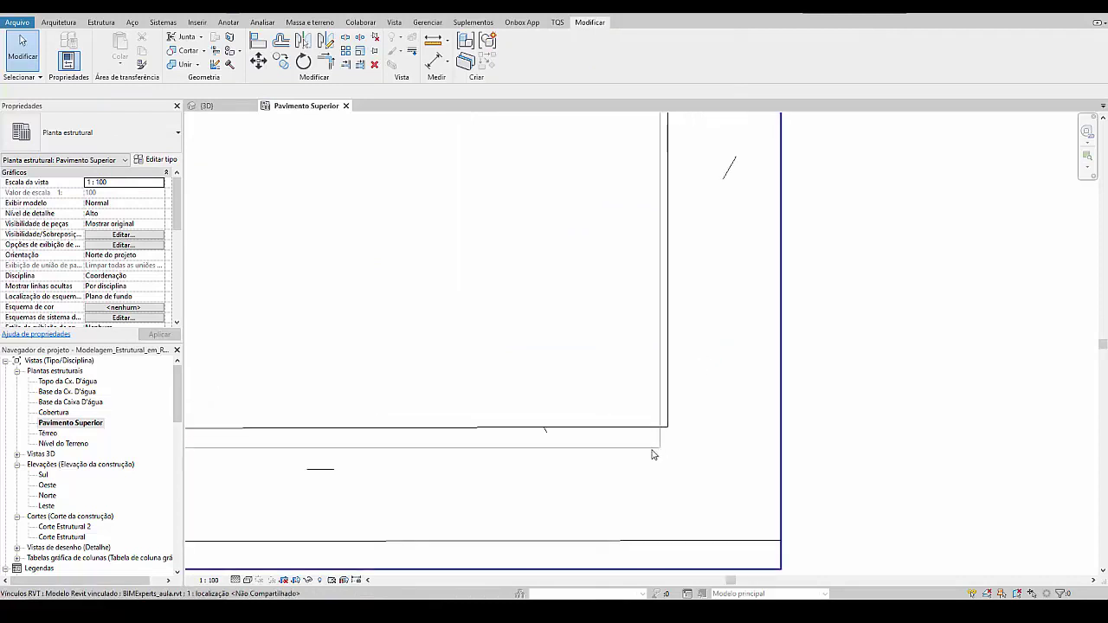
middle_click_drag(627, 475, 714, 399)
left_click(605, 467)
middle_click_drag(627, 465, 749, 447)
key("Escape")
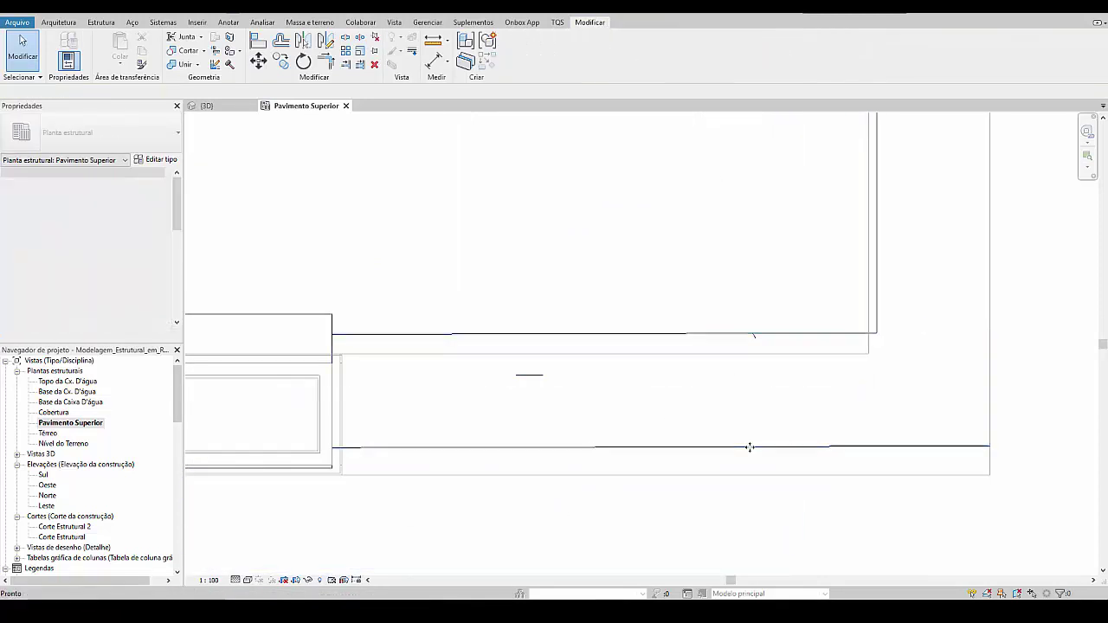
key("a")
key("l")
left_click(716, 453)
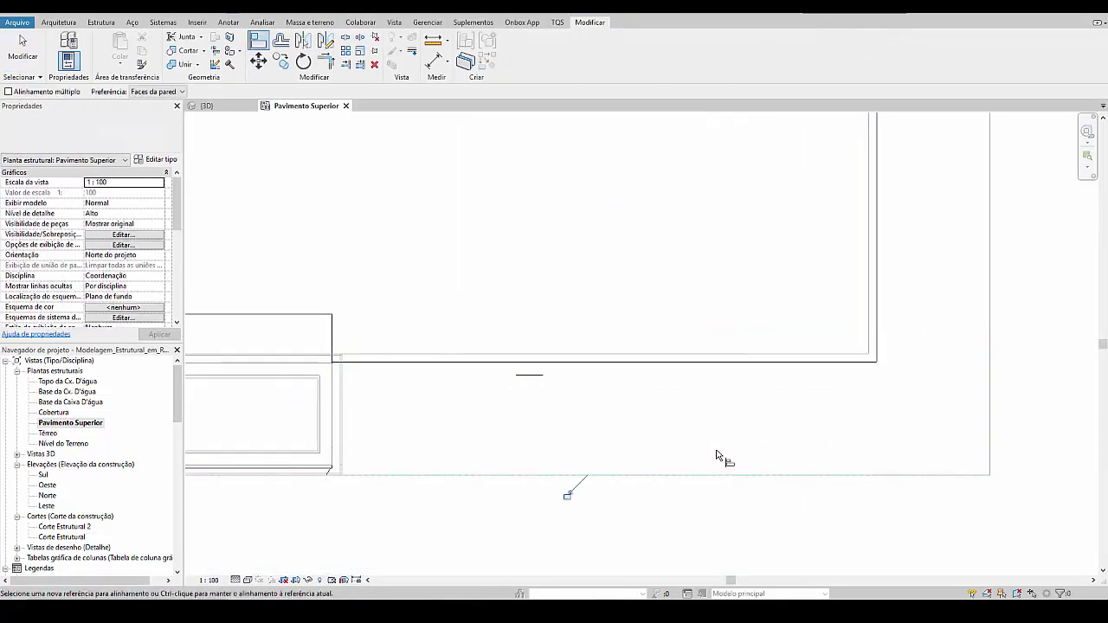
scroll(779, 461, "down", 6)
key("Escape")
key("Escape")
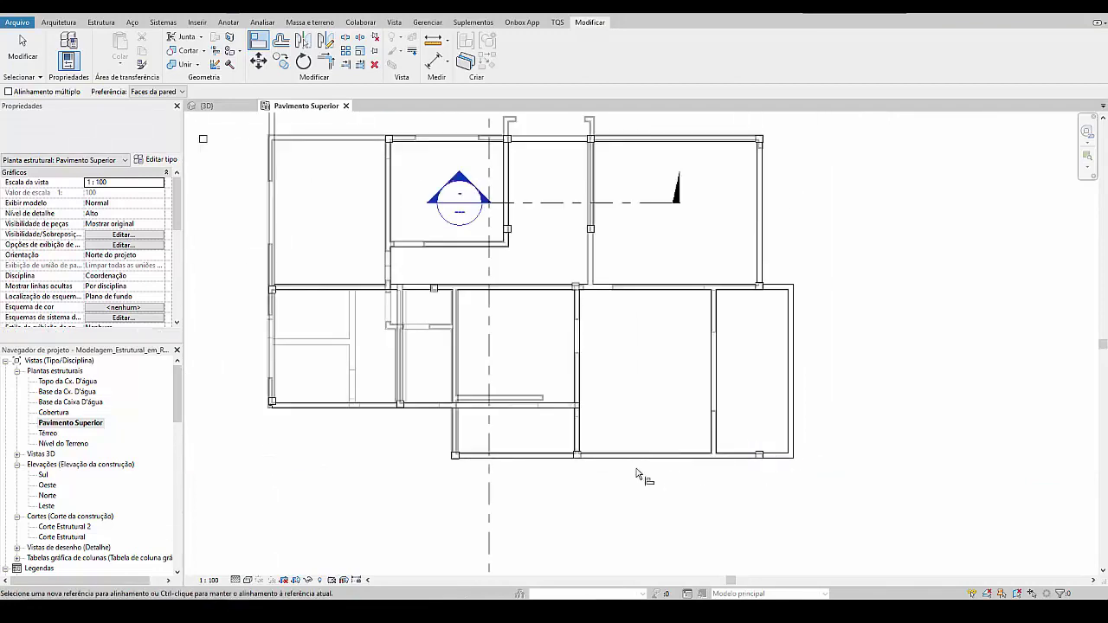
Step: Examine the balcony beams and their corner joints in the 3D view
middle_click_drag(642, 385, 647, 404)
key("ctrl+Tab")
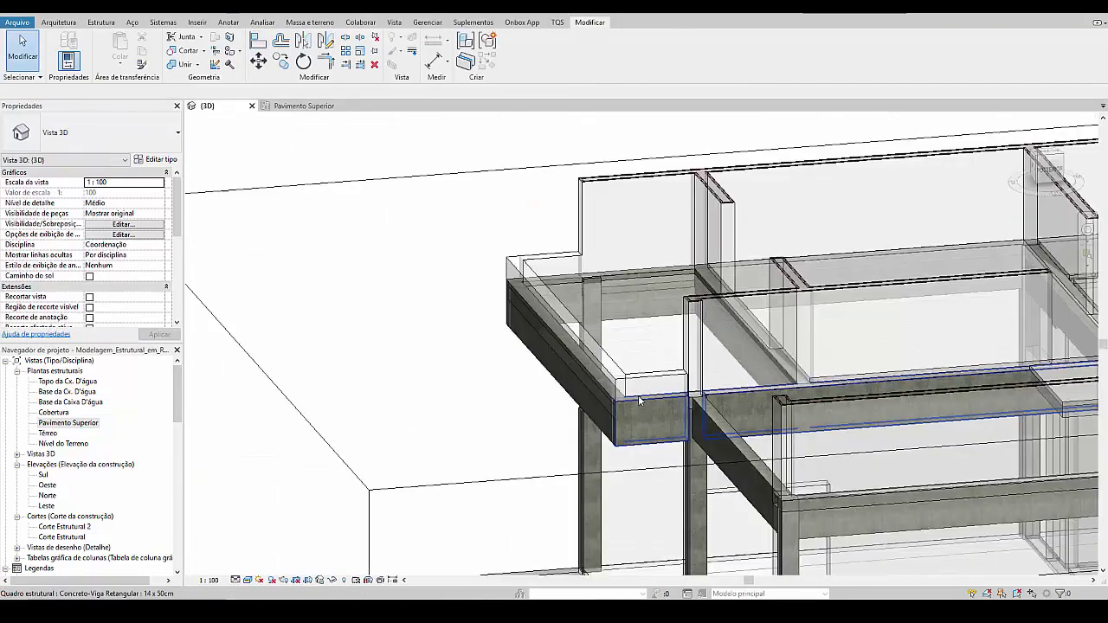
scroll(648, 397, "down", 3)
middle_click_drag(640, 330, 652, 402, "shift")
scroll(651, 401, "up", 2)
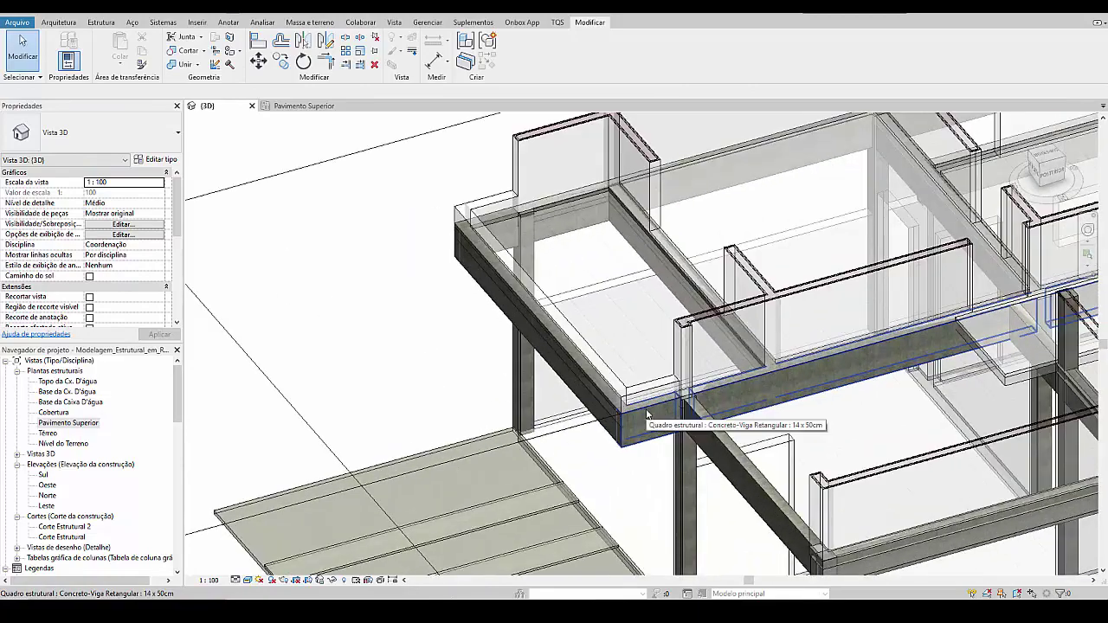
middle_click_drag(712, 386, 605, 375)
scroll(521, 400, "down", 3)
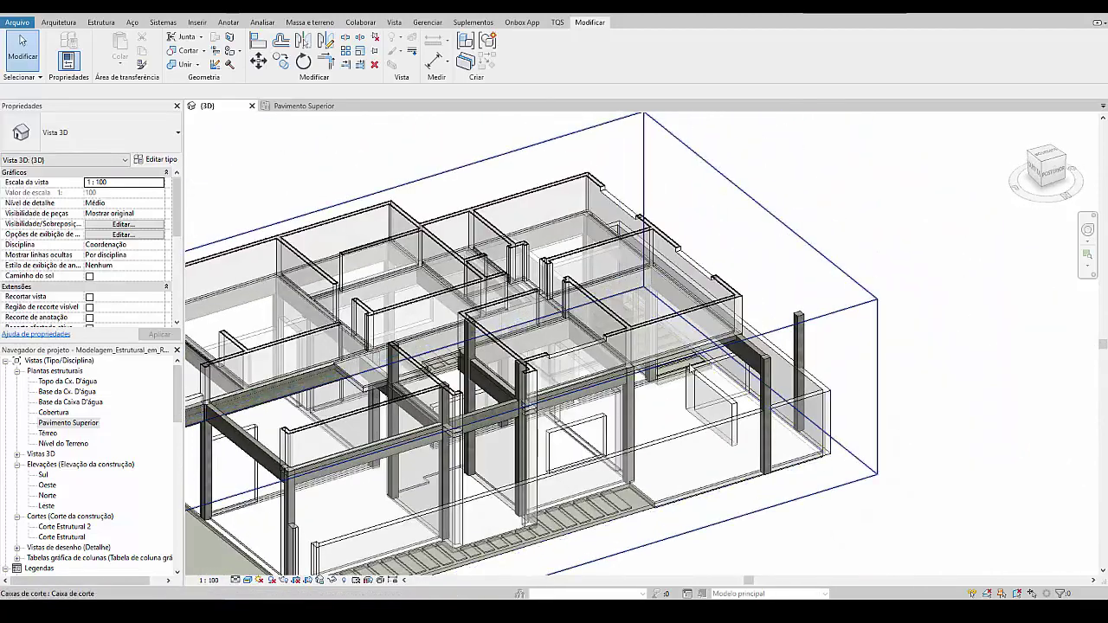
Step: In the Pavimento Superior plan, extend the left end of the upper perimeter's 14 x 45 cm beam to the isolated pillar outside the left perimeter
double_click(91, 423)
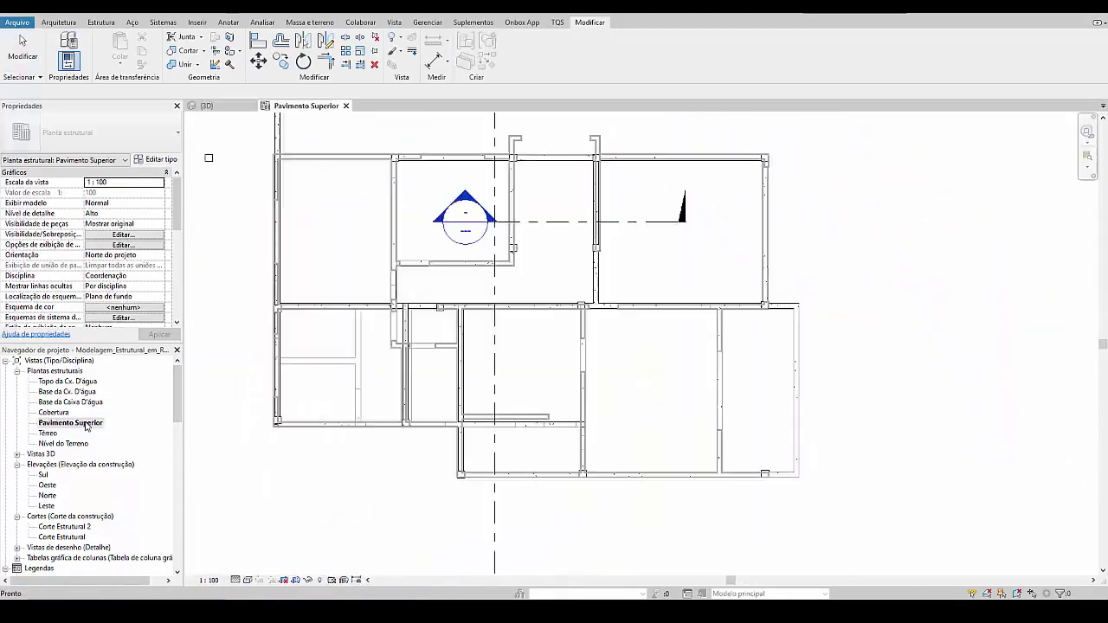
scroll(394, 229, "up", 2)
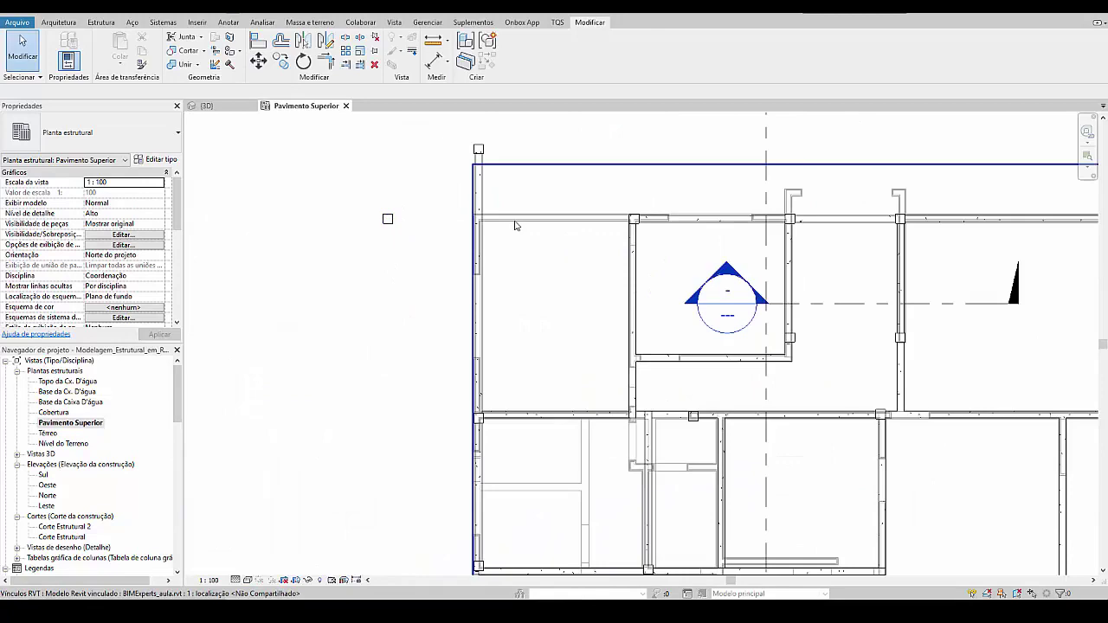
left_click(570, 222)
middle_click_drag(491, 230, 715, 272)
scroll(675, 251, "up", 2)
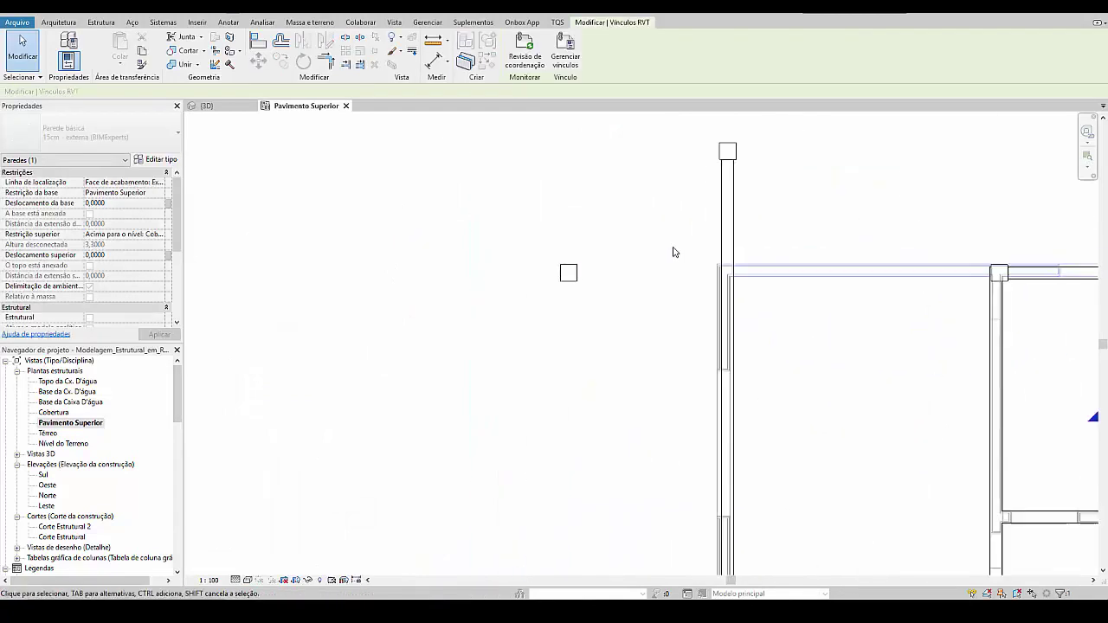
scroll(675, 252, "down", 2)
middle_click_drag(834, 266, 735, 302)
key("Escape")
left_click(874, 299)
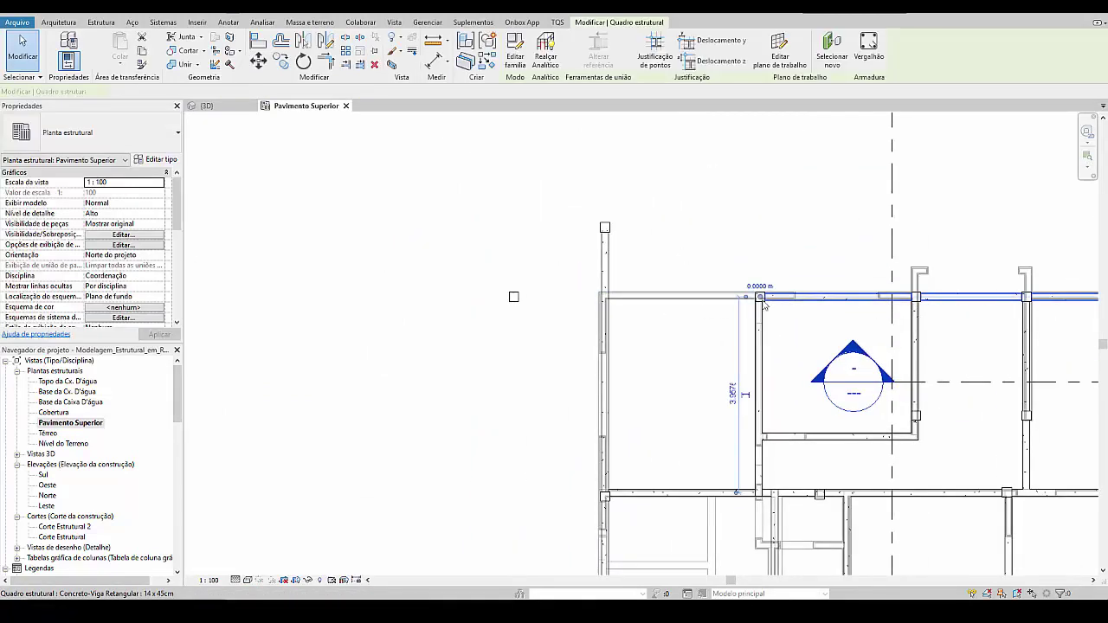
left_click_drag(523, 302, 521, 302)
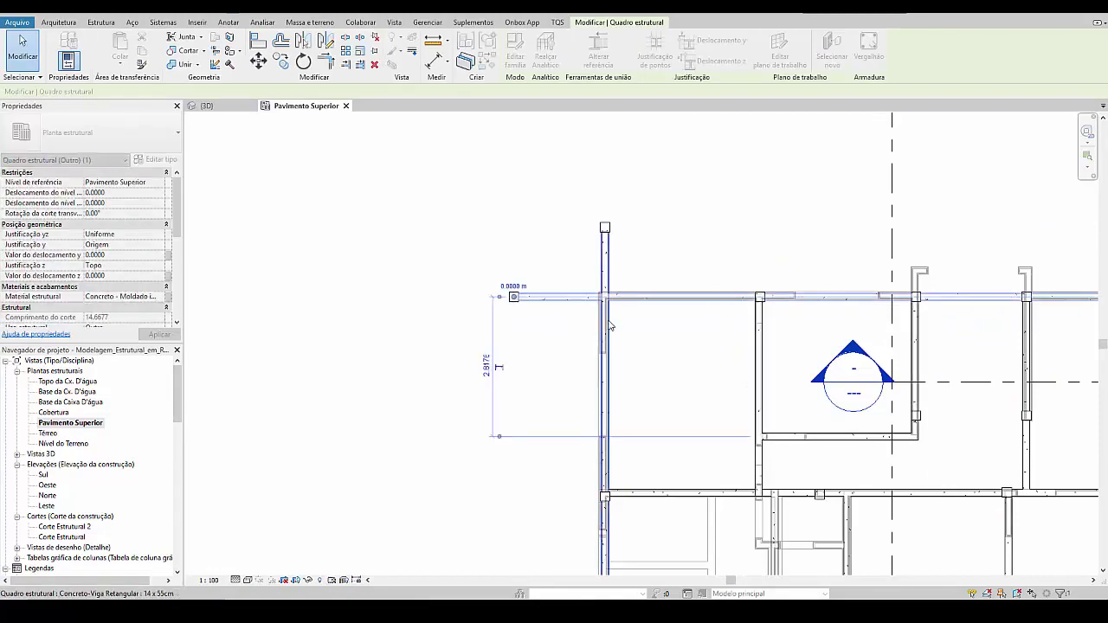
key("Escape")
left_click(611, 245)
key("Escape")
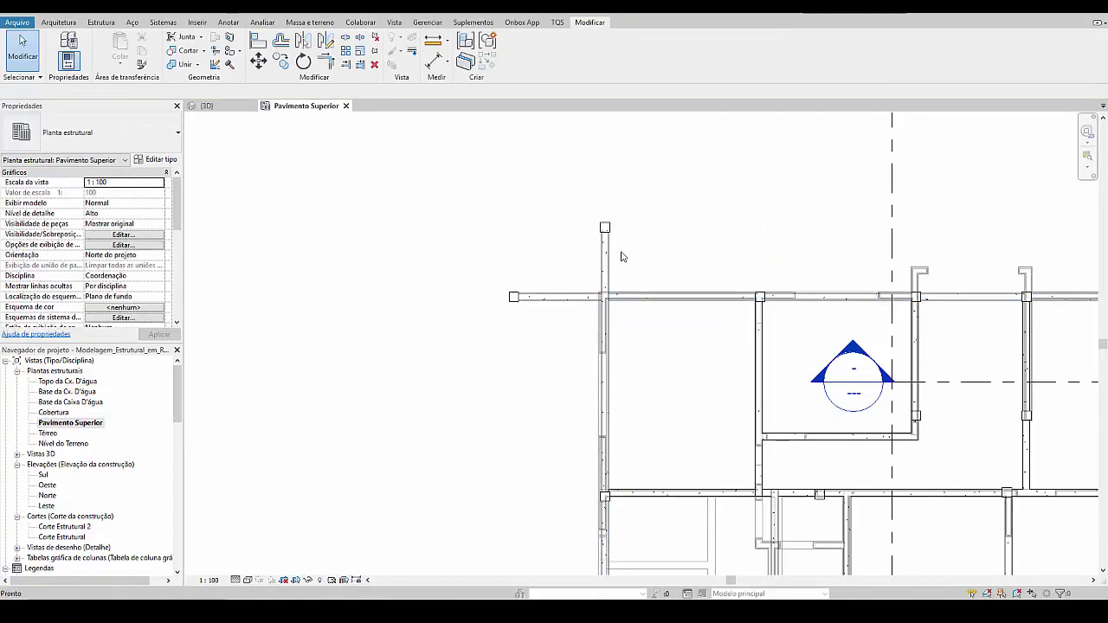
Step: Examine the extended beam, the left perimeter's 14 x 55 cm beam and their pillars in the 3D view
key("ctrl+Tab")
middle_click_drag(651, 364, 736, 382, "shift")
scroll(727, 448, "up", 2)
middle_click_drag(831, 378, 624, 346, "shift")
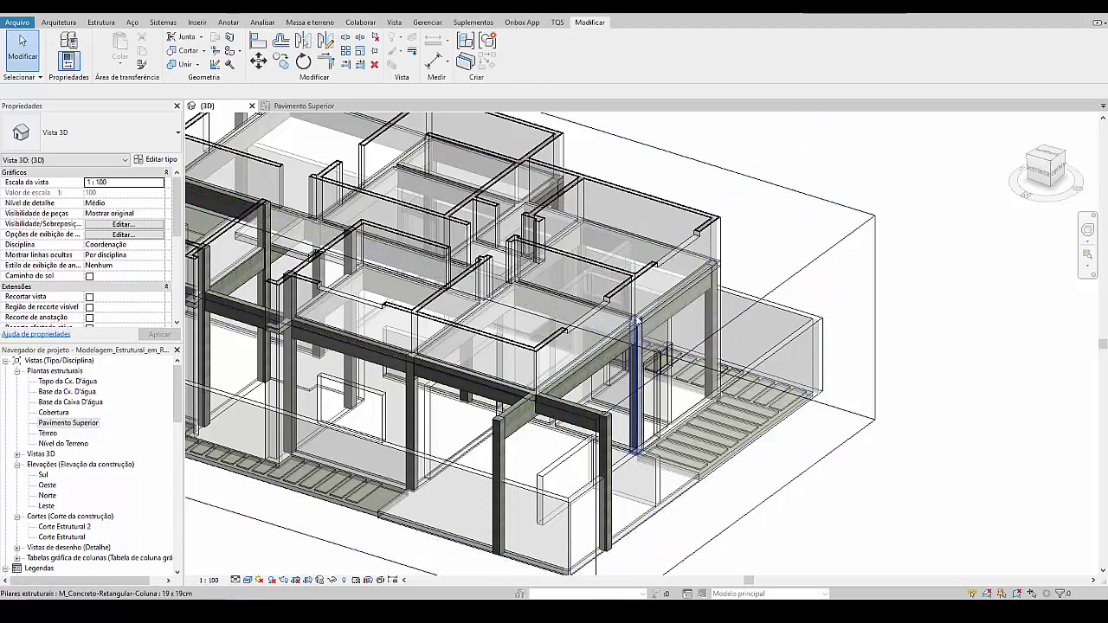
left_click(518, 400)
scroll(518, 400, "down", 3)
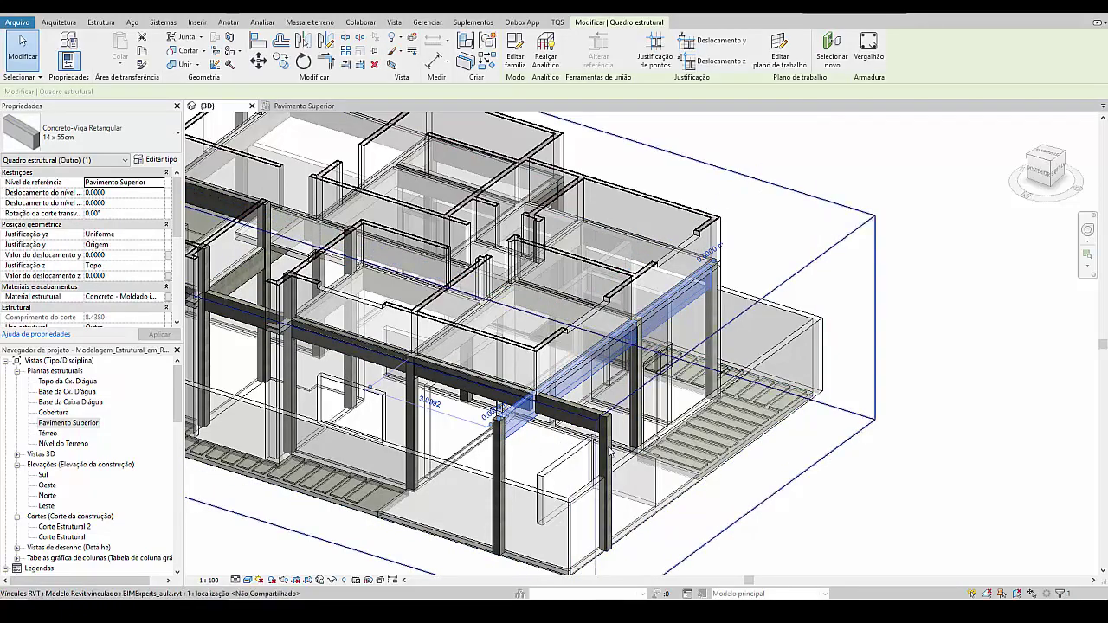
middle_click_drag(518, 400, 450, 374, "shift")
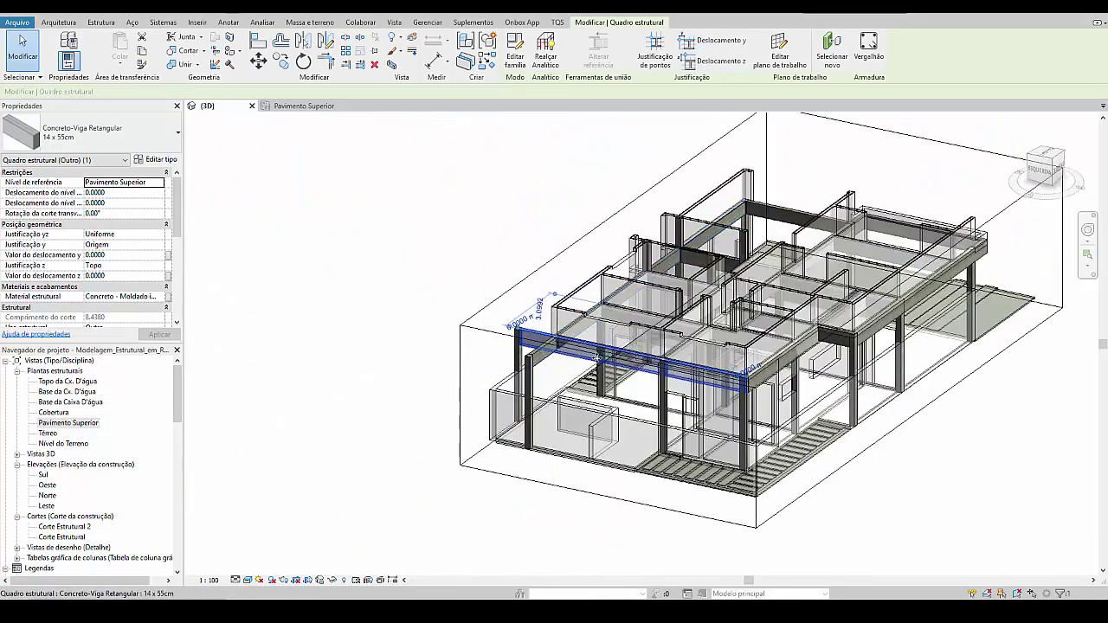
Step: In the Pavimento Superior plan, place a 19 x 19 cm concrete pillar below the isolated outer pillar, level with the central horizontal beam
double_click(82, 423)
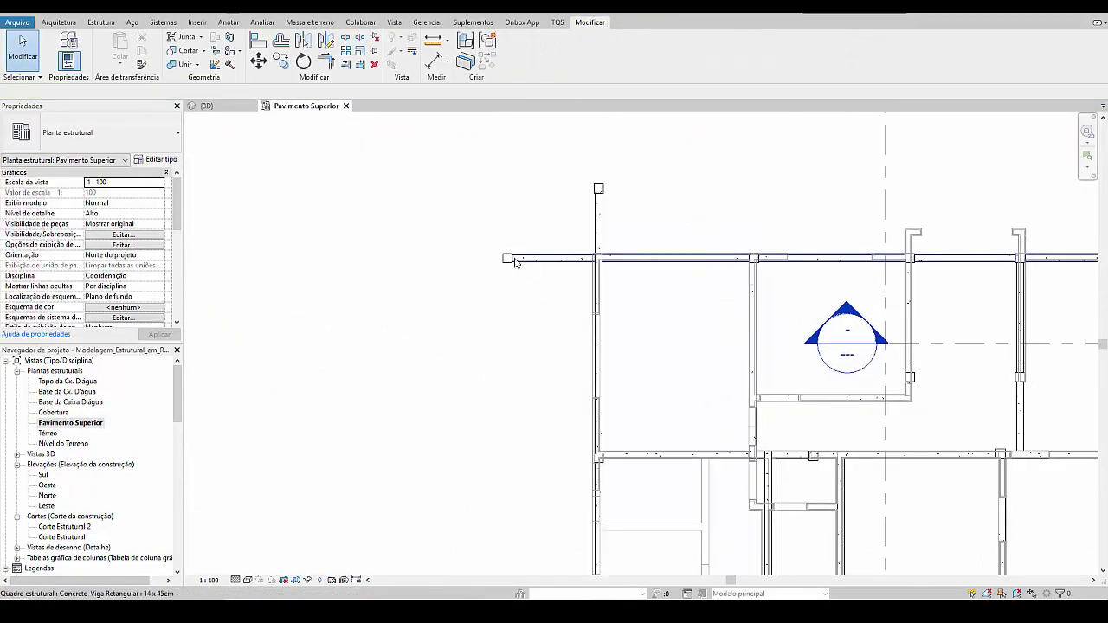
key("c")
key("l")
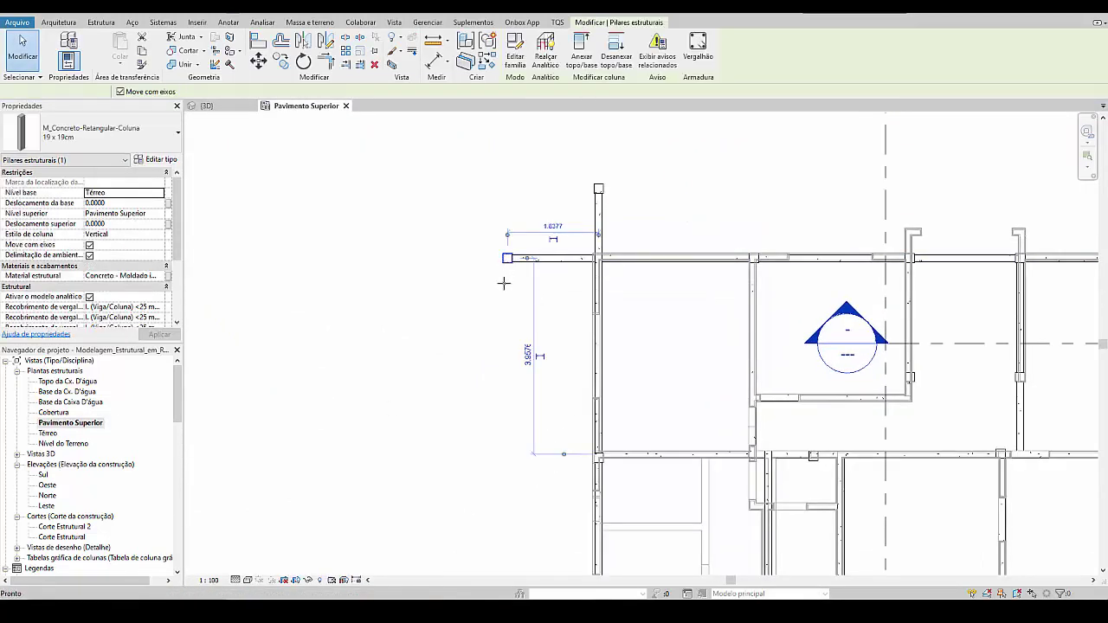
left_click(507, 459)
key("Escape")
key("Escape")
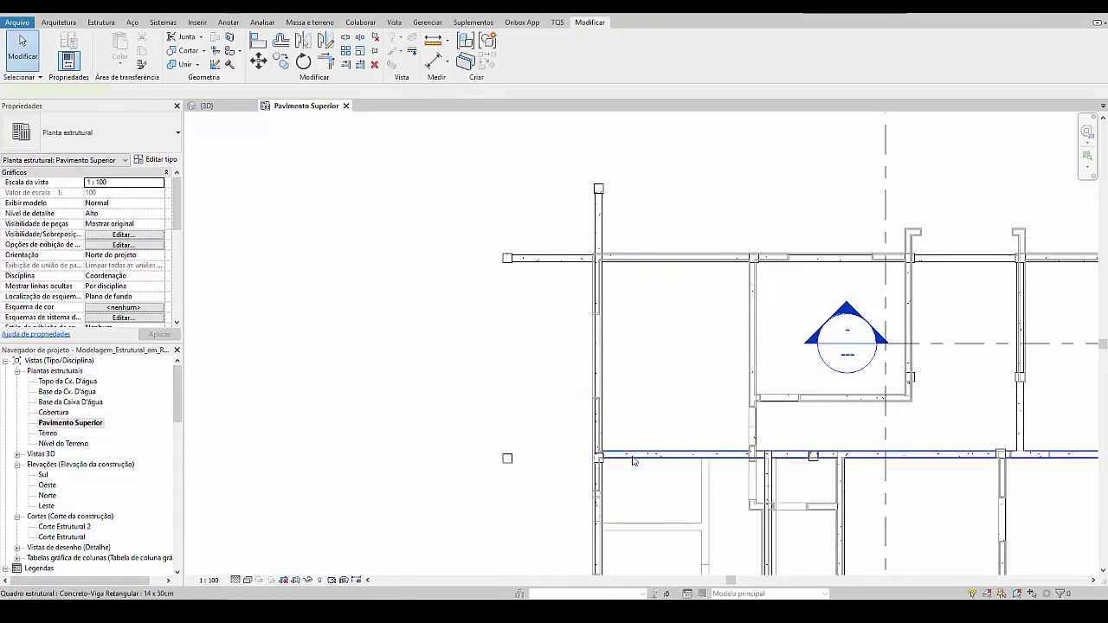
Step: Extend the left end of the central horizontal 14 x 50 cm beam past the left perimeter to the new outer pillar
left_click(632, 456)
left_click_drag(548, 461, 507, 456)
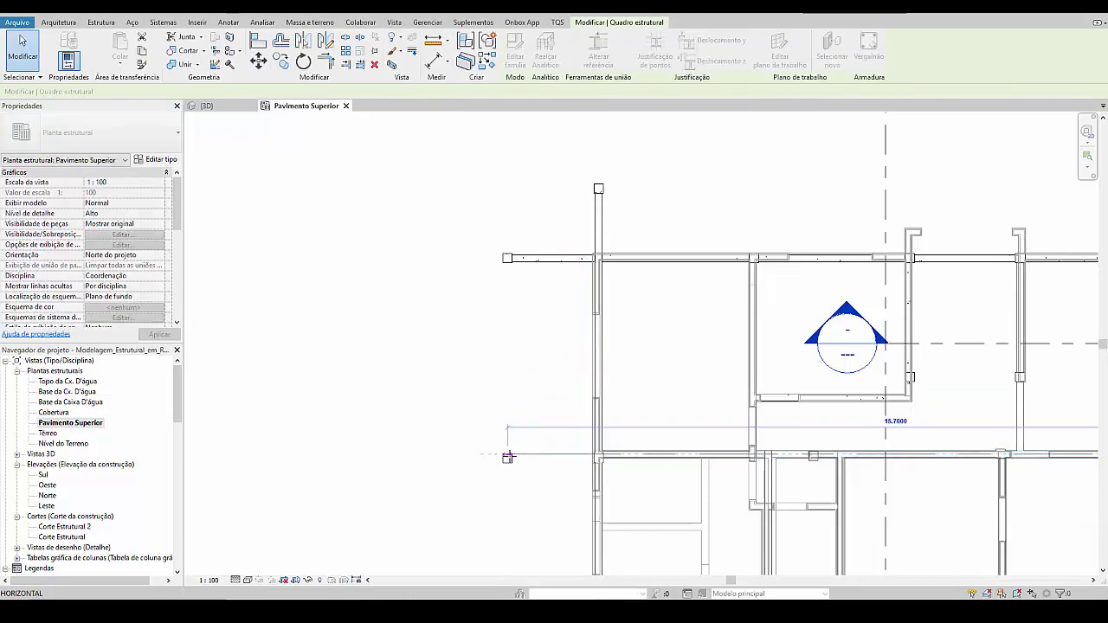
left_click(507, 468)
key("Escape")
Step: Align the new outer pillar with the axis of the central horizontal beam
left_click(508, 461)
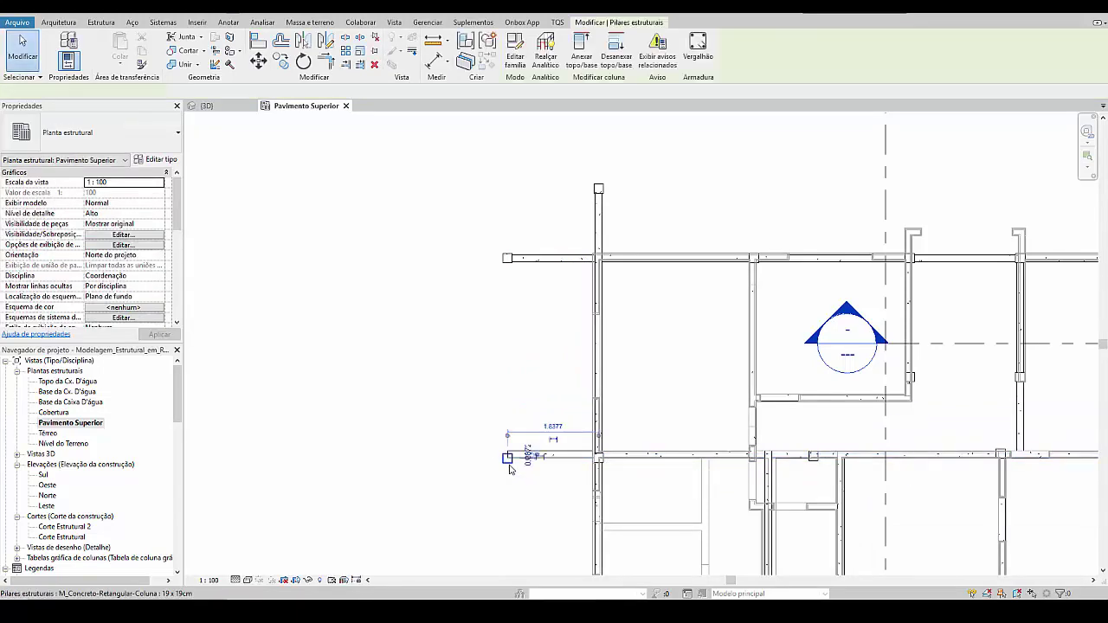
scroll(510, 468, "up", 4)
middle_click_drag(562, 474, 458, 445)
key("Escape")
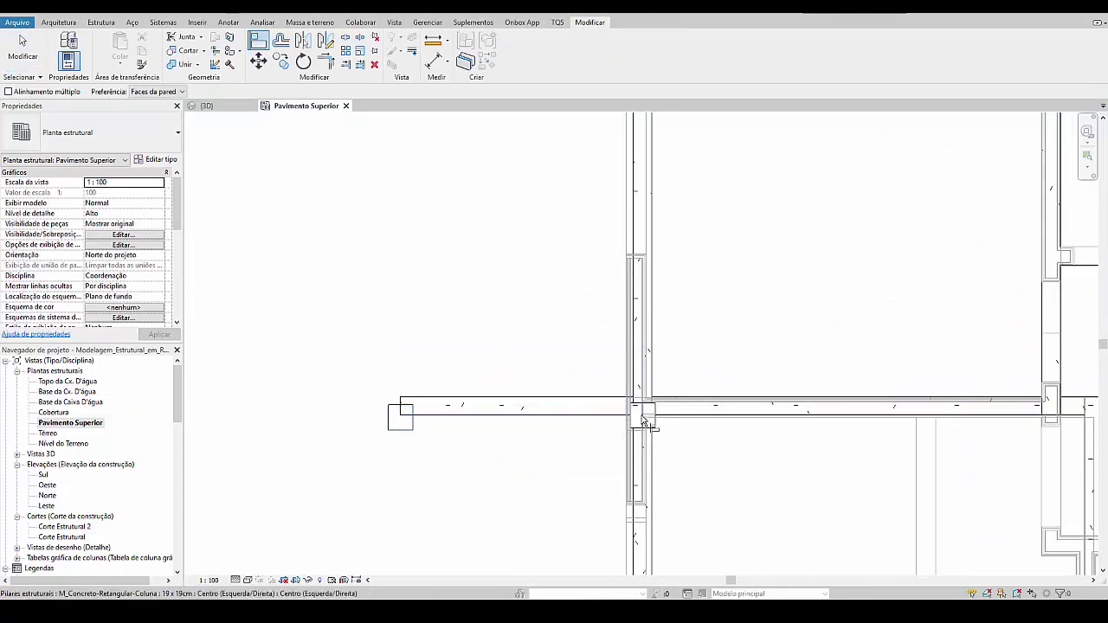
key("Escape")
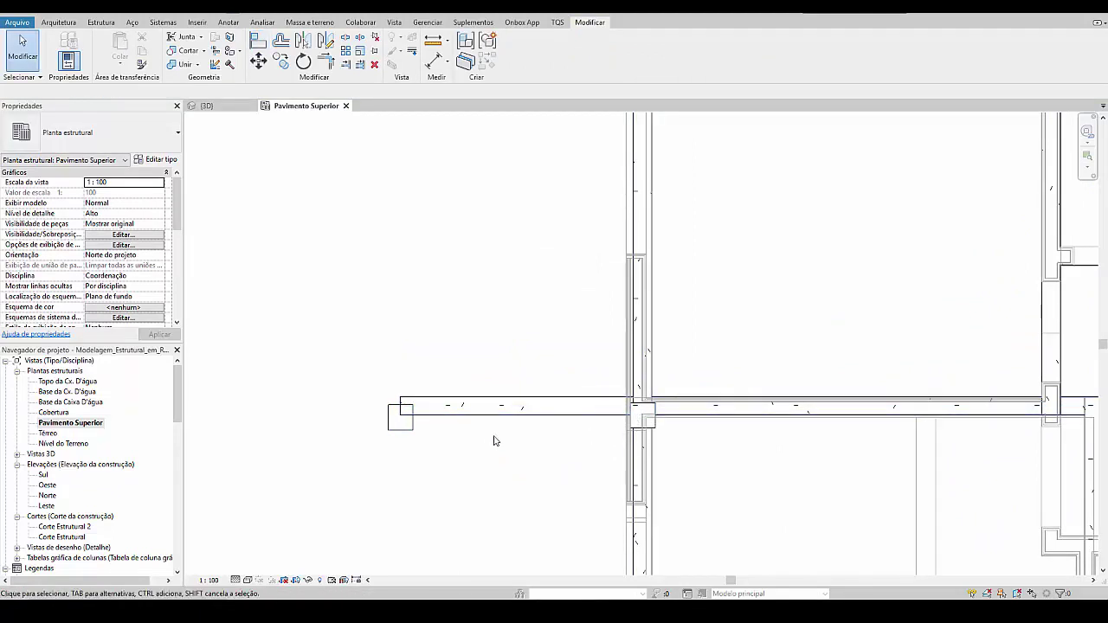
key("a")
key("l")
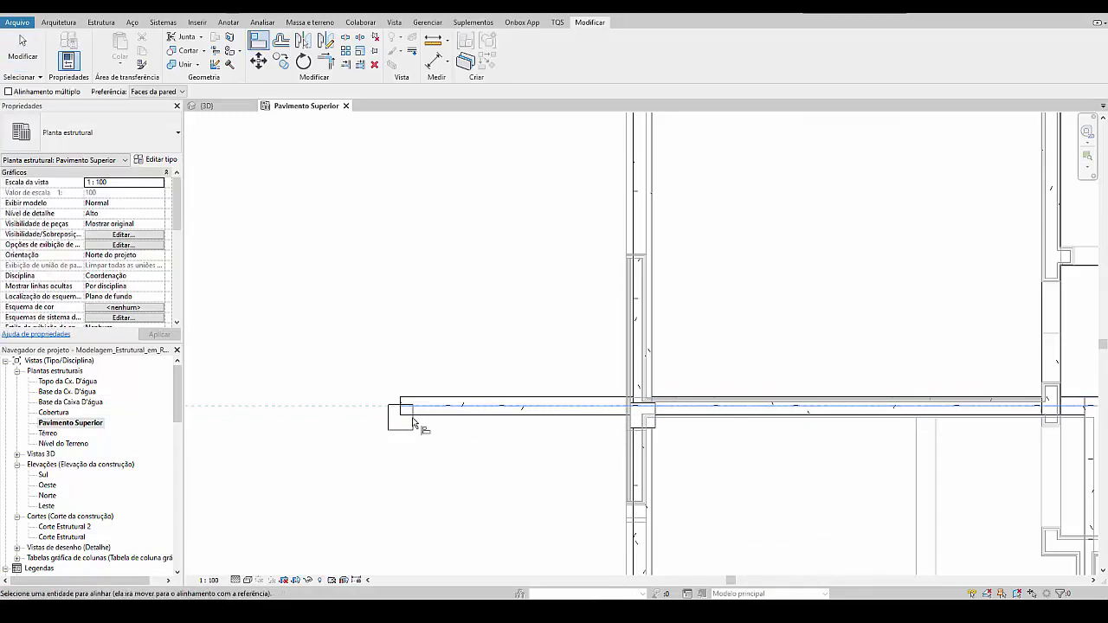
key("Escape")
Step: In the 3D view, set the new outer pillar's base level to Térreo and its top level to Pavimento Superior
key("ctrl+Tab")
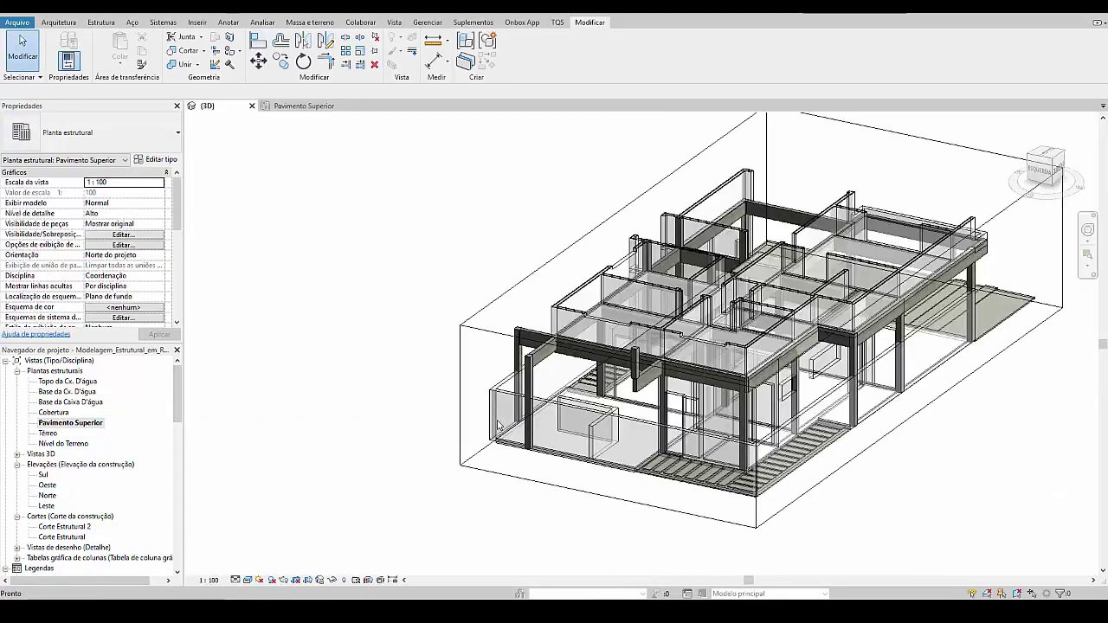
scroll(499, 425, "down", 3)
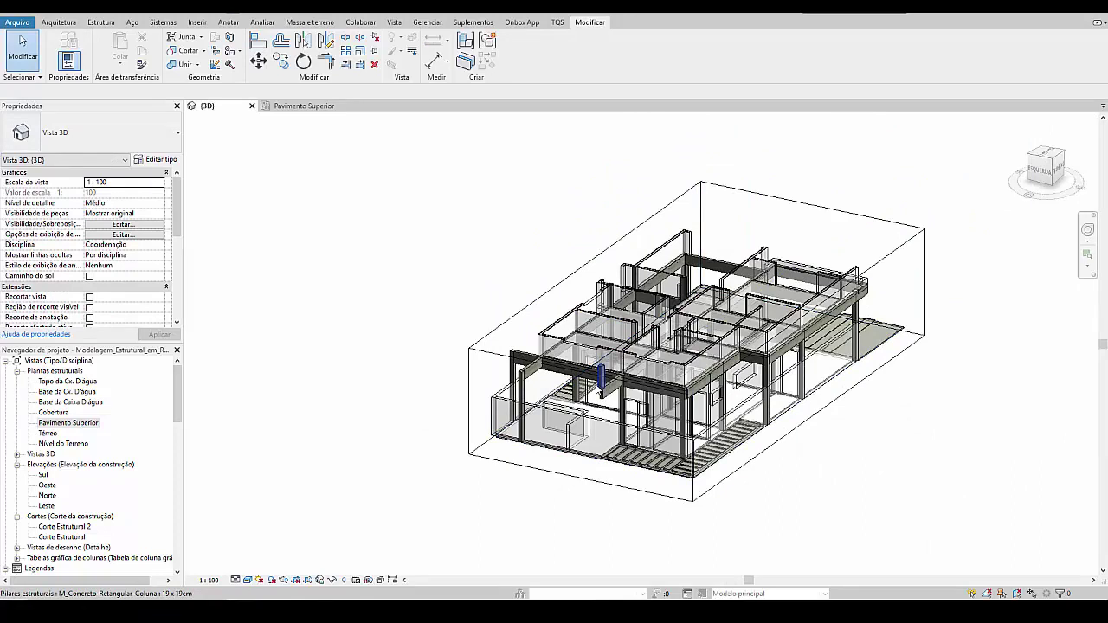
left_click(598, 375)
left_click(160, 197)
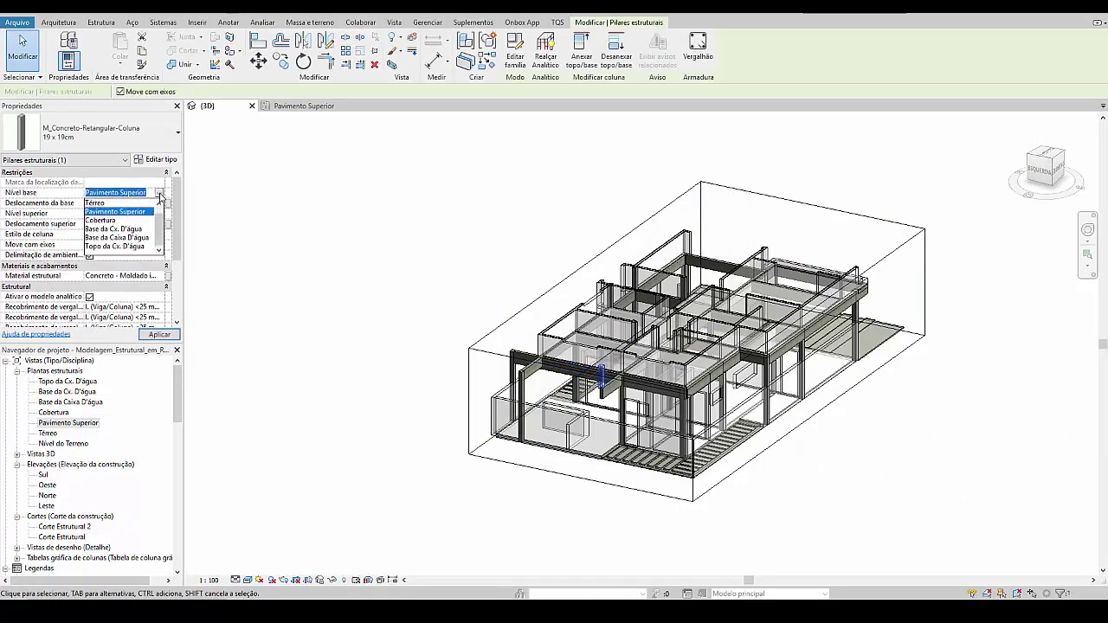
left_click(161, 197)
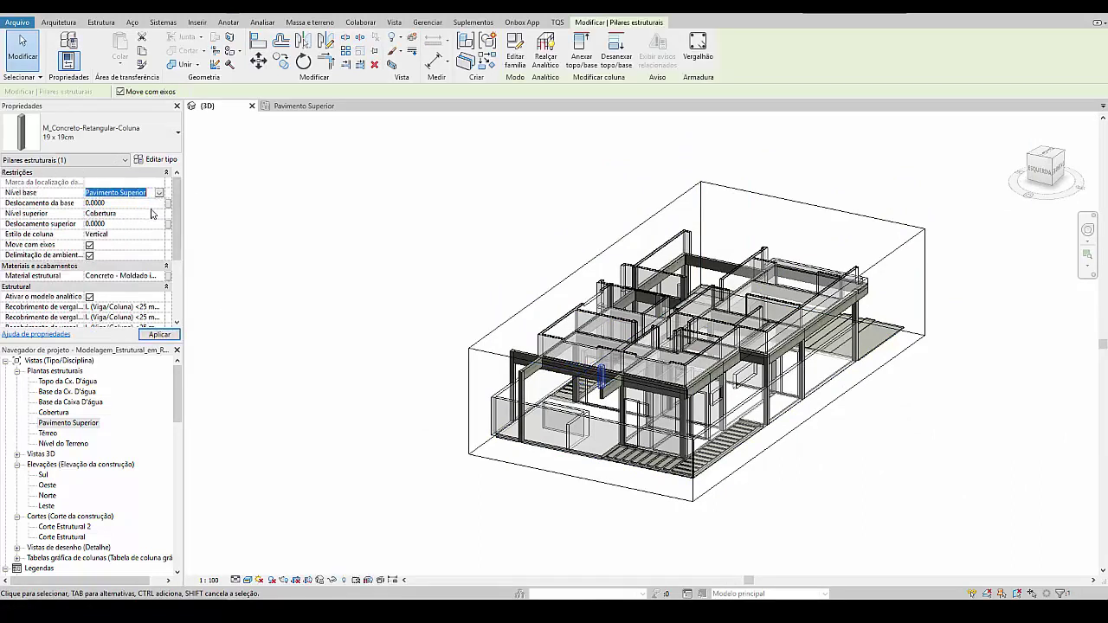
left_click(159, 215)
left_click(159, 215)
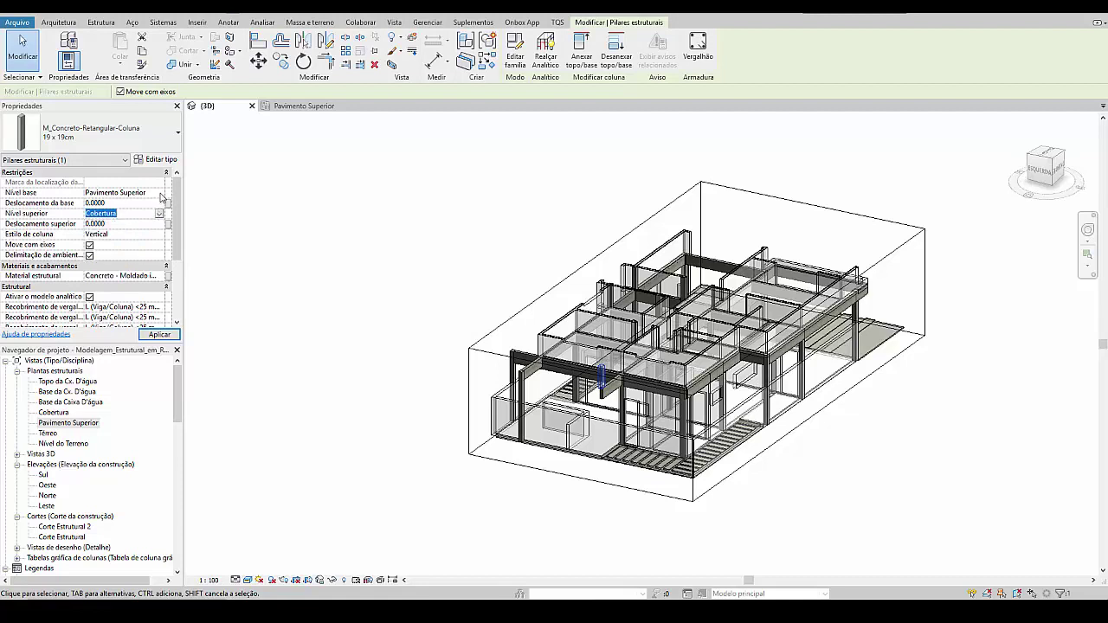
left_click(159, 194)
left_click(108, 213)
left_click(159, 215)
left_click(117, 241)
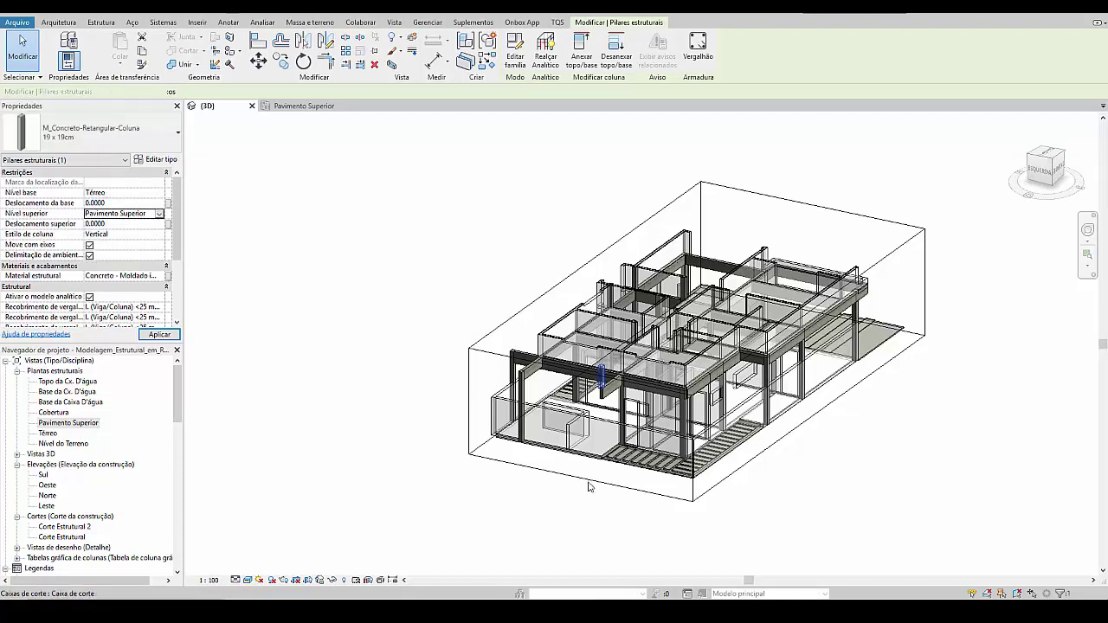
left_click(674, 497)
scroll(744, 429, "up", 5)
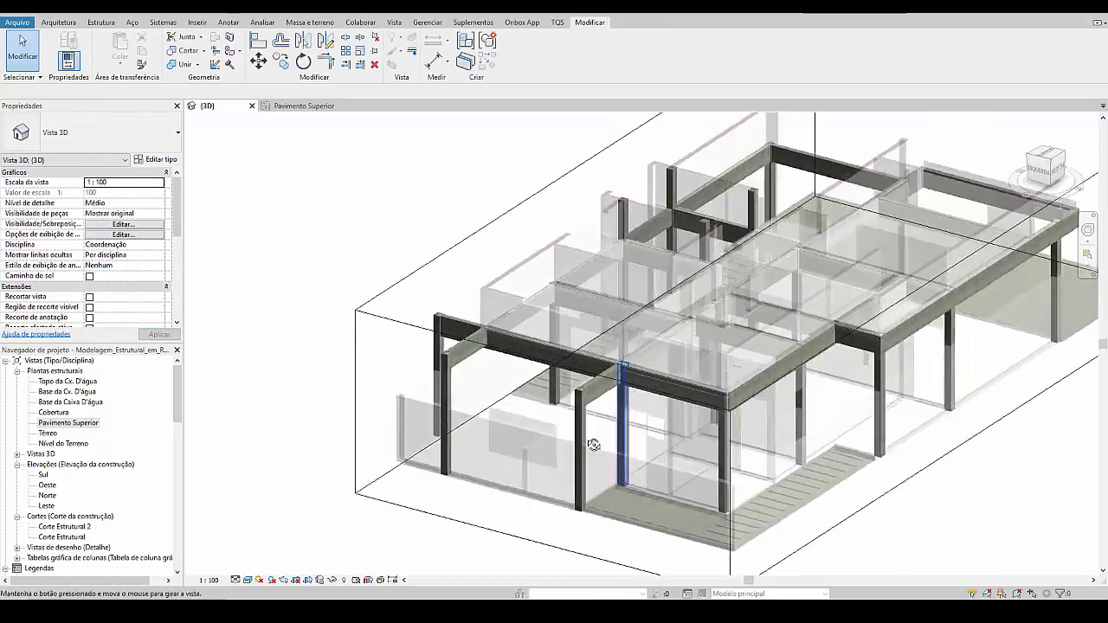
middle_click_drag(745, 429, 363, 457, "shift")
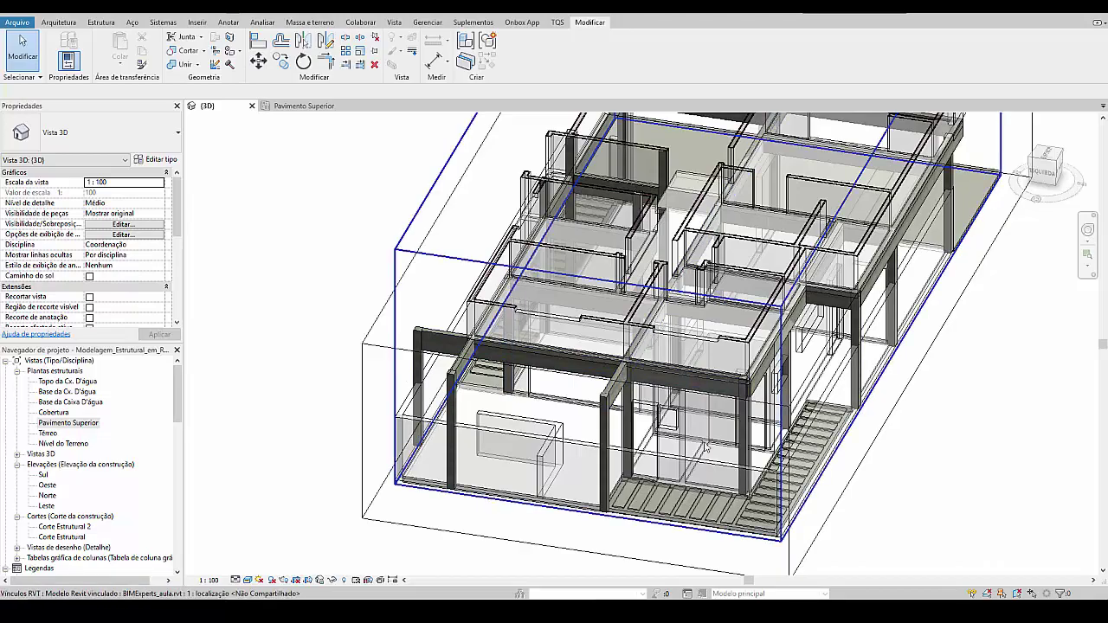
Step: Raise the upper face of the 3D view's section box above the water tank tower
middle_click_drag(707, 448, 734, 436, "shift")
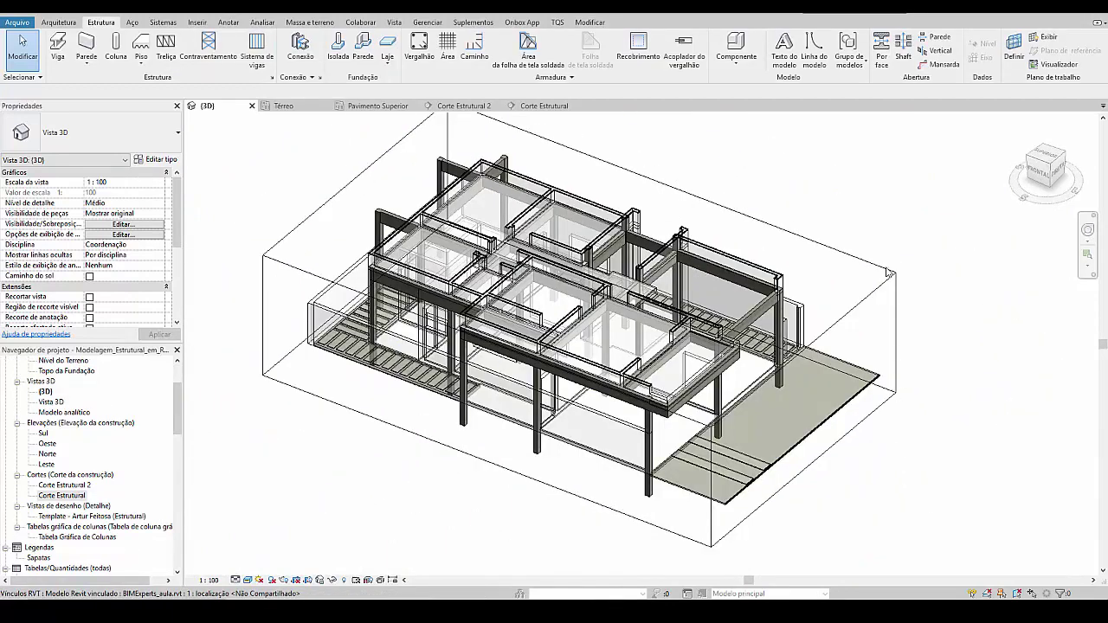
left_click(878, 270)
middle_click_drag(878, 269, 872, 304, "shift")
left_click(870, 304)
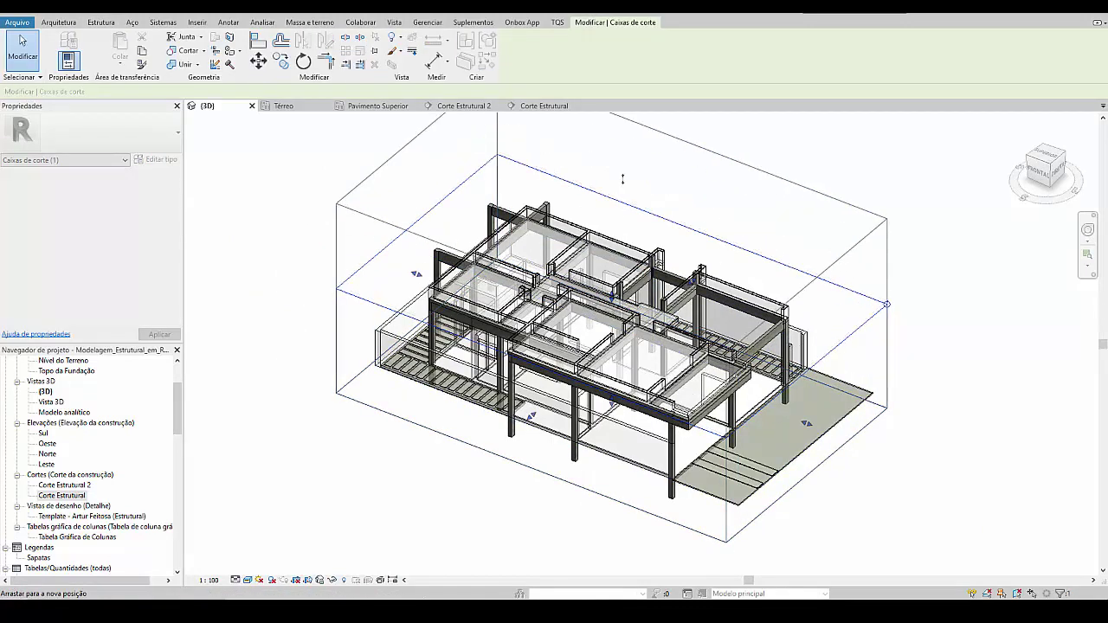
middle_click_drag(628, 170, 667, 347, "shift")
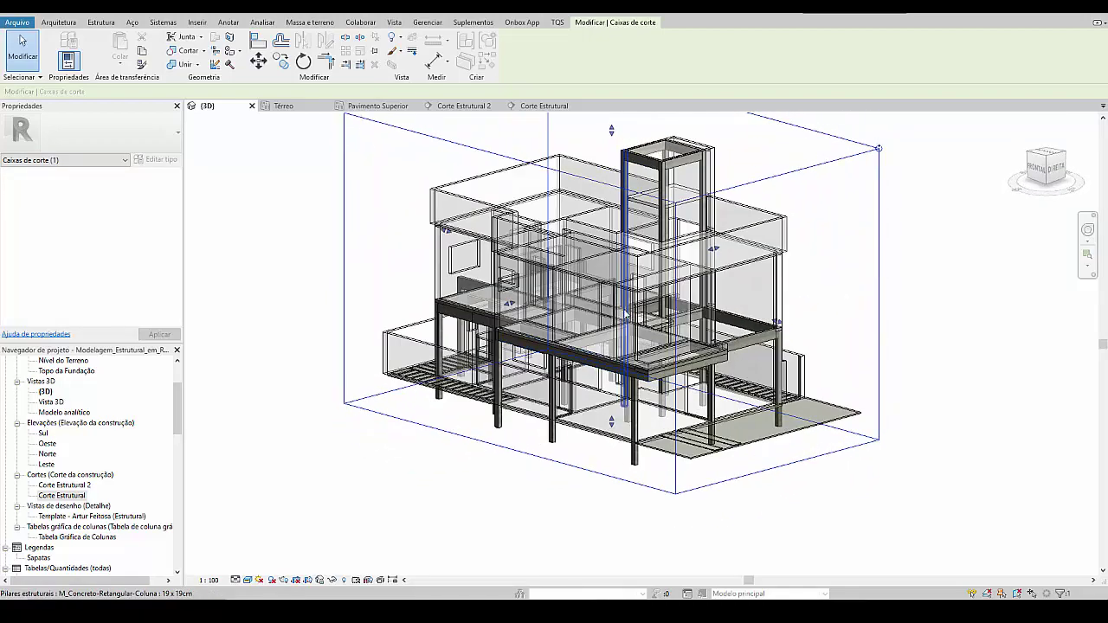
Step: Start the Vigas por paredes tool with the Concreto-Viga Retangular family and the Viga superior position, then expand its dimension settings
left_click(690, 371)
mouse_move(689, 370)
middle_mouse_down("shift")
mouse_move(720, 346)
mouse_move(689, 386)
middle_mouse_up("shift")
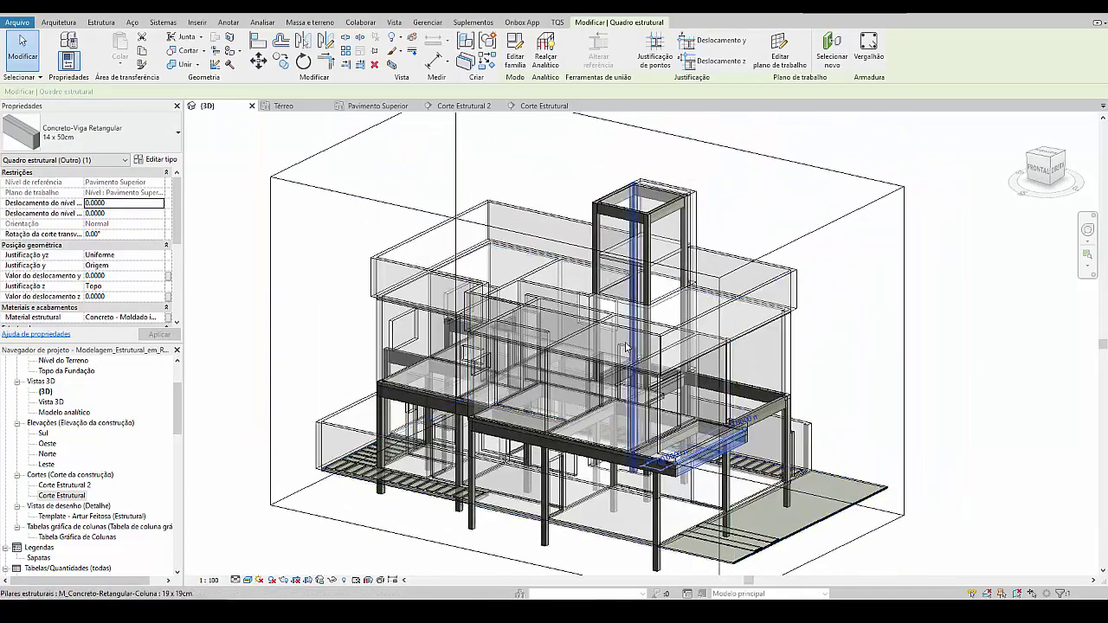
left_click(533, 25)
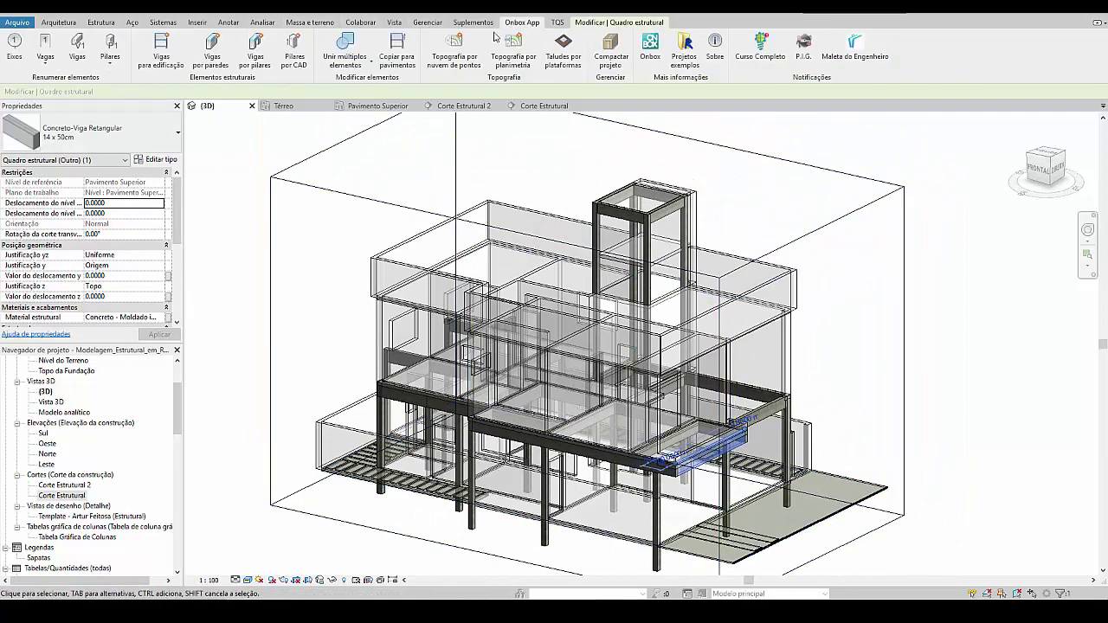
left_click(219, 68)
left_click_drag(207, 121, 278, 277)
left_click(278, 336)
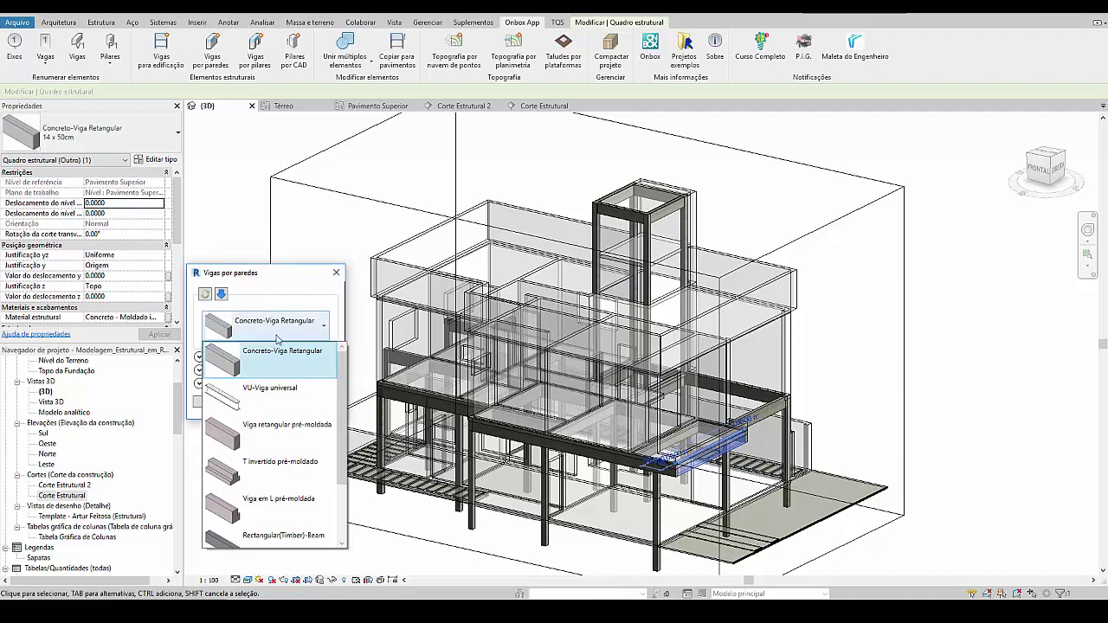
left_click(291, 317)
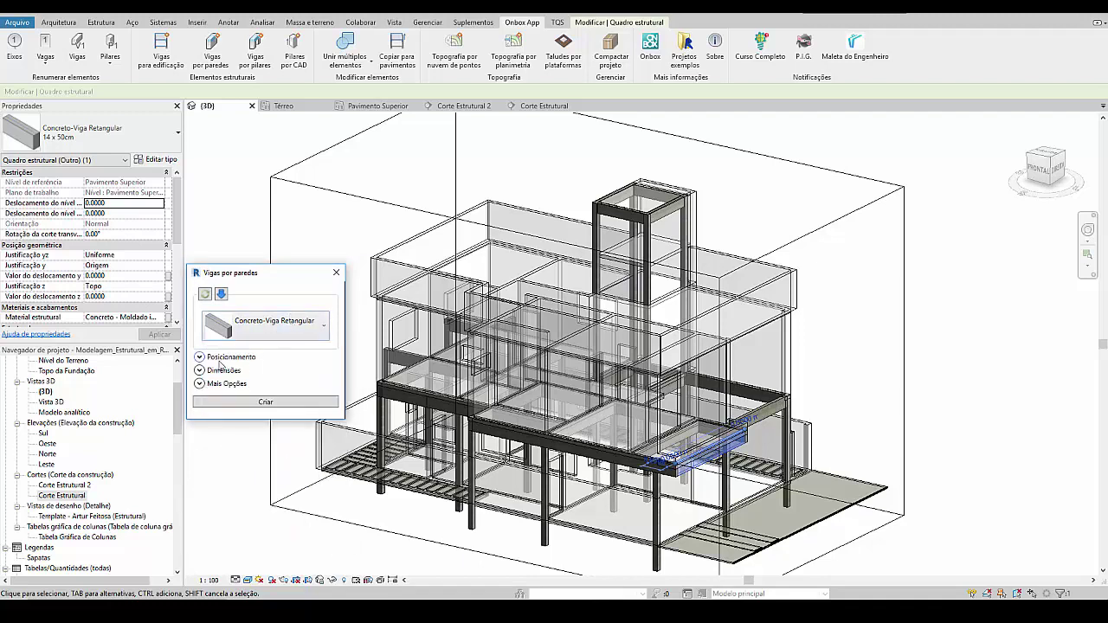
left_click(200, 357)
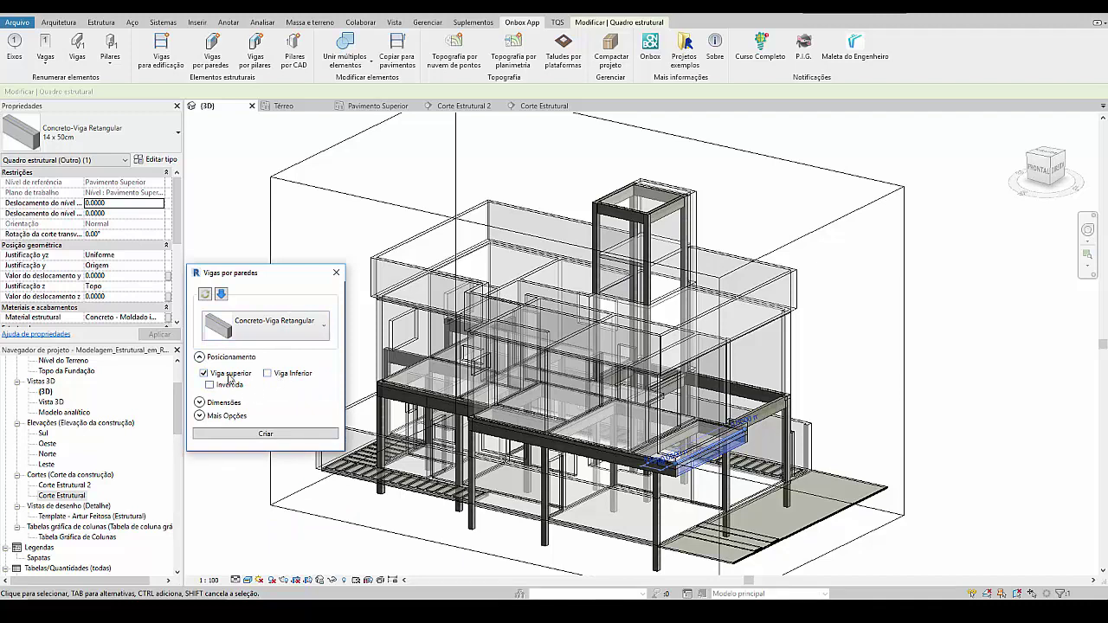
left_click(200, 403)
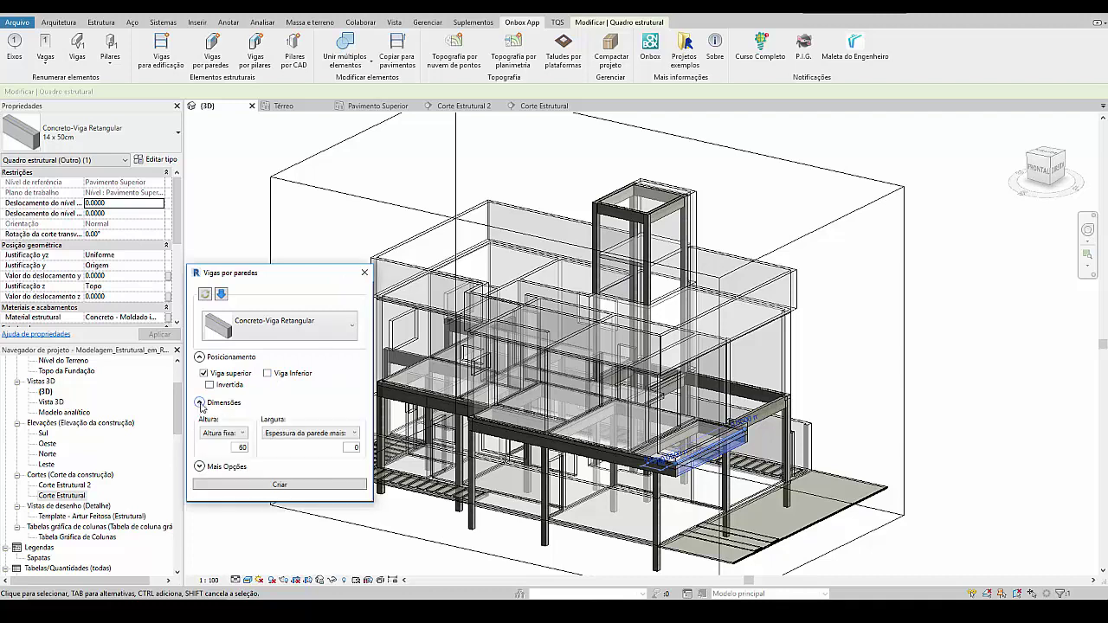
Step: Set the beams to a fixed height of 30 and fixed width of 14, with Vínculos enabled for linked walls
left_click(232, 435)
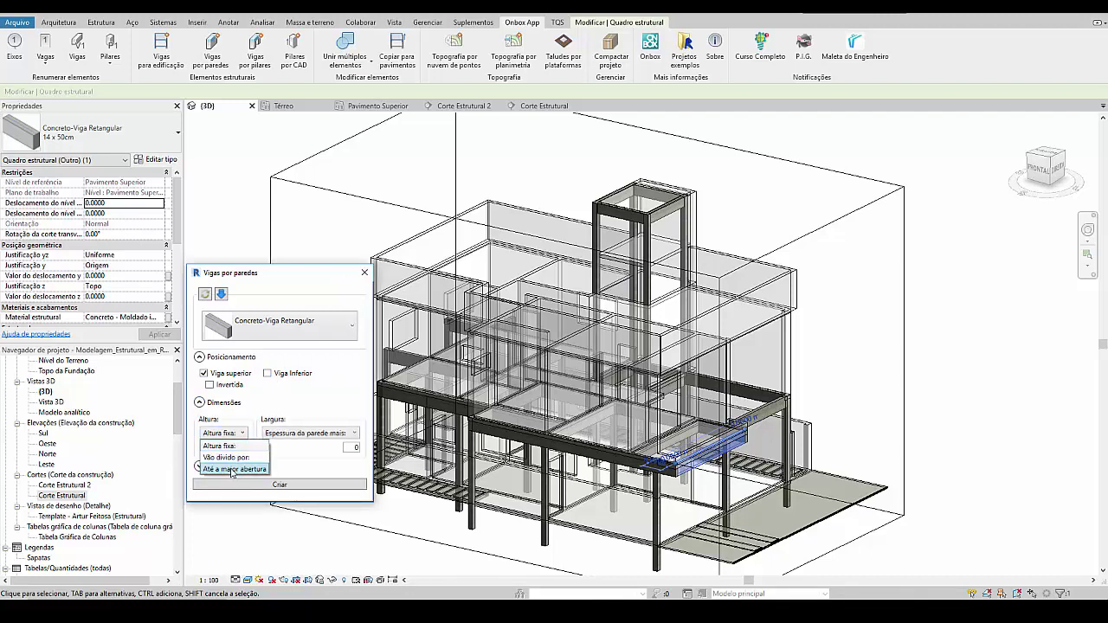
left_click(227, 458)
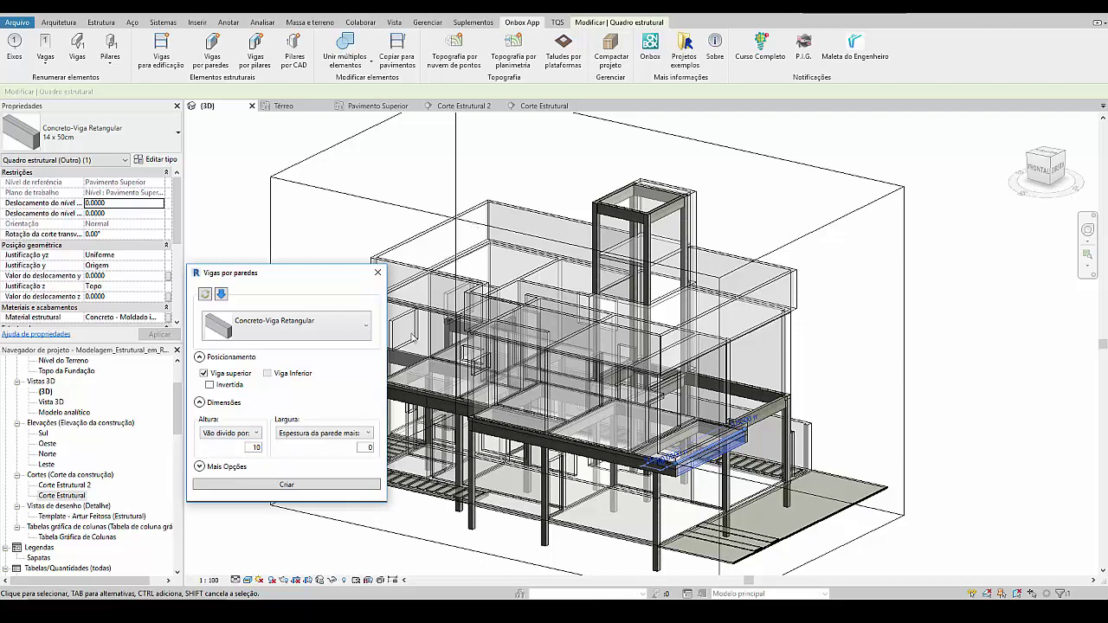
left_click(246, 436)
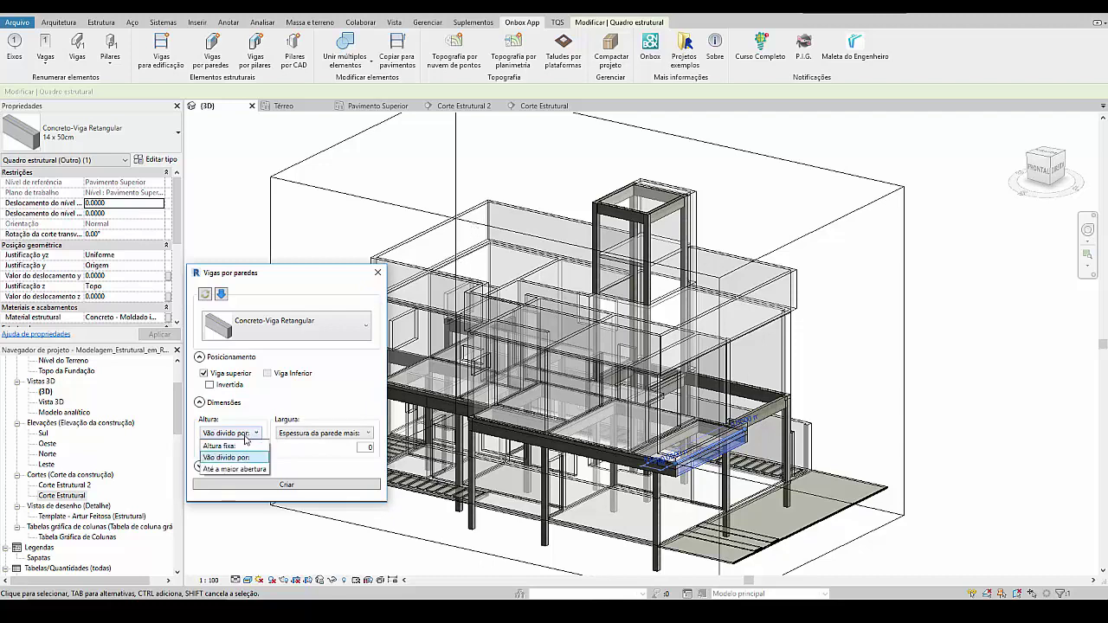
left_click(243, 448)
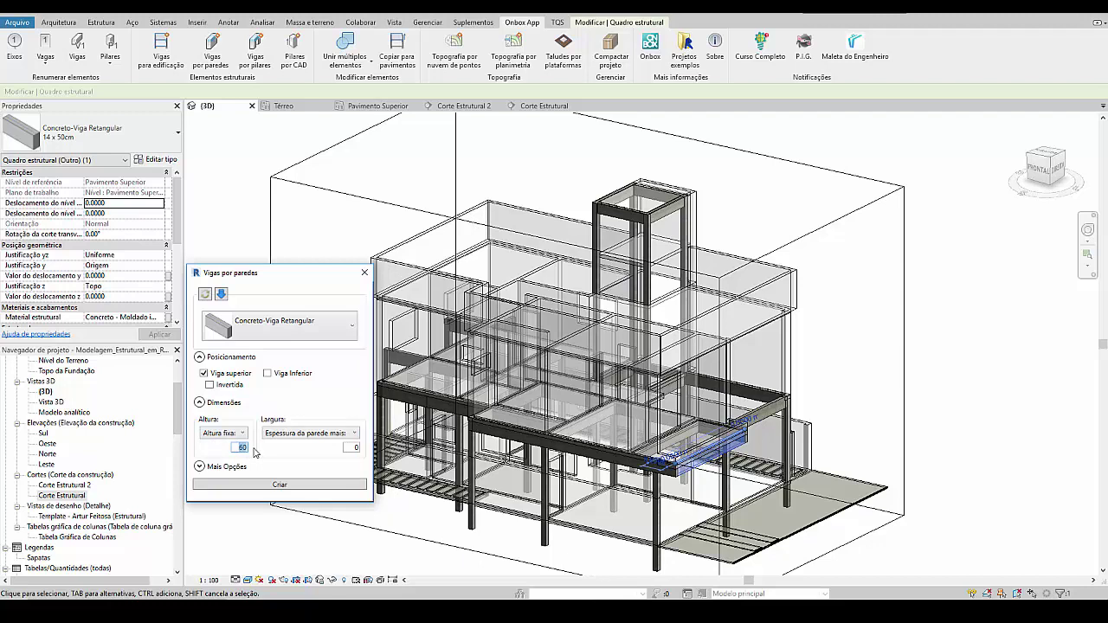
left_click(342, 438)
left_click(303, 456)
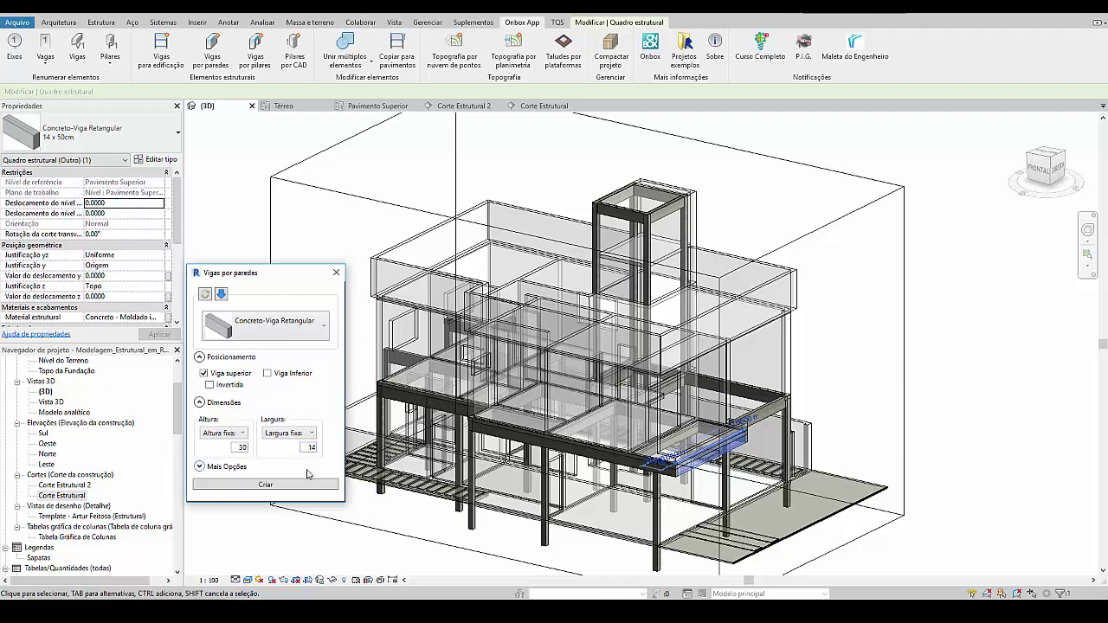
left_click(200, 467)
left_click_drag(232, 294, 139, 247)
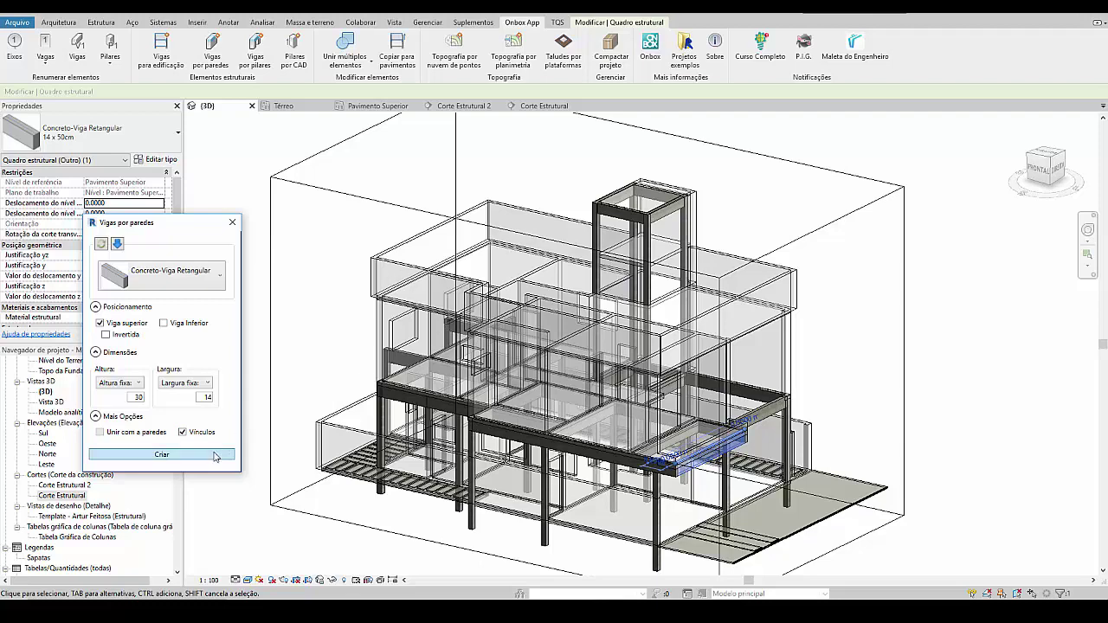
Step: Raise the lower face of the section box so the view isolates the upper-floor walls and water tank tower
left_click(279, 513)
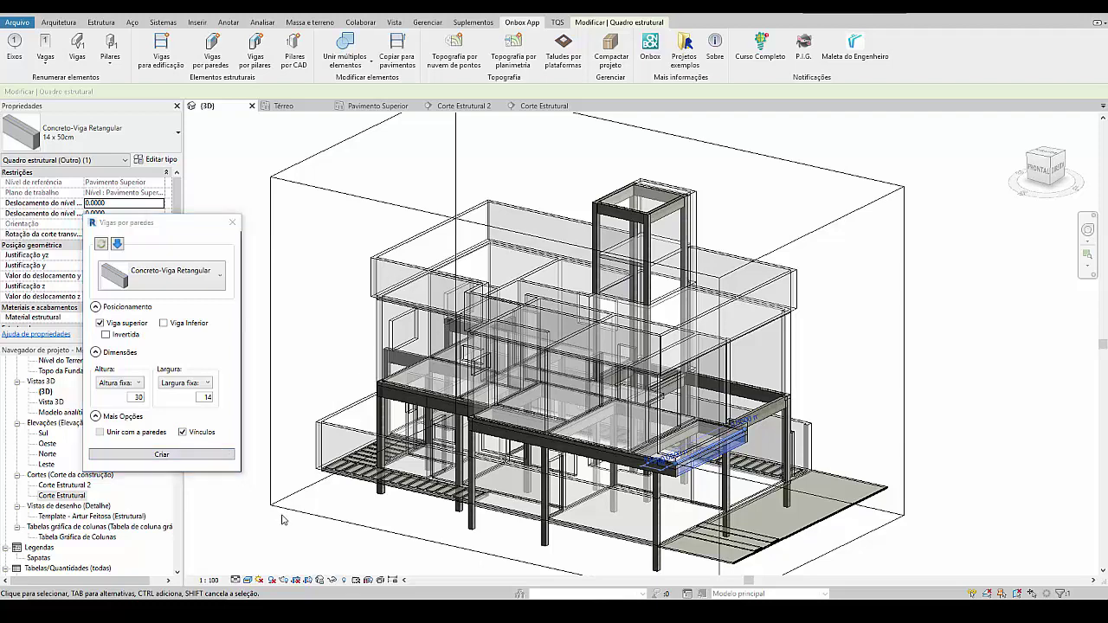
left_click(286, 509)
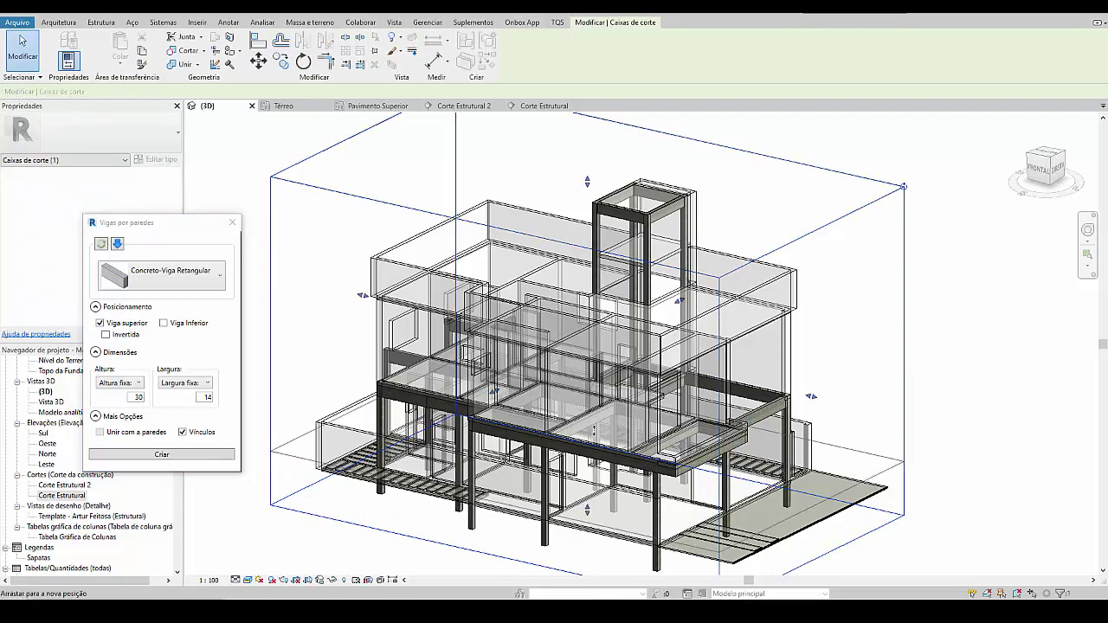
left_click_drag(587, 517, 597, 346)
left_click(585, 503)
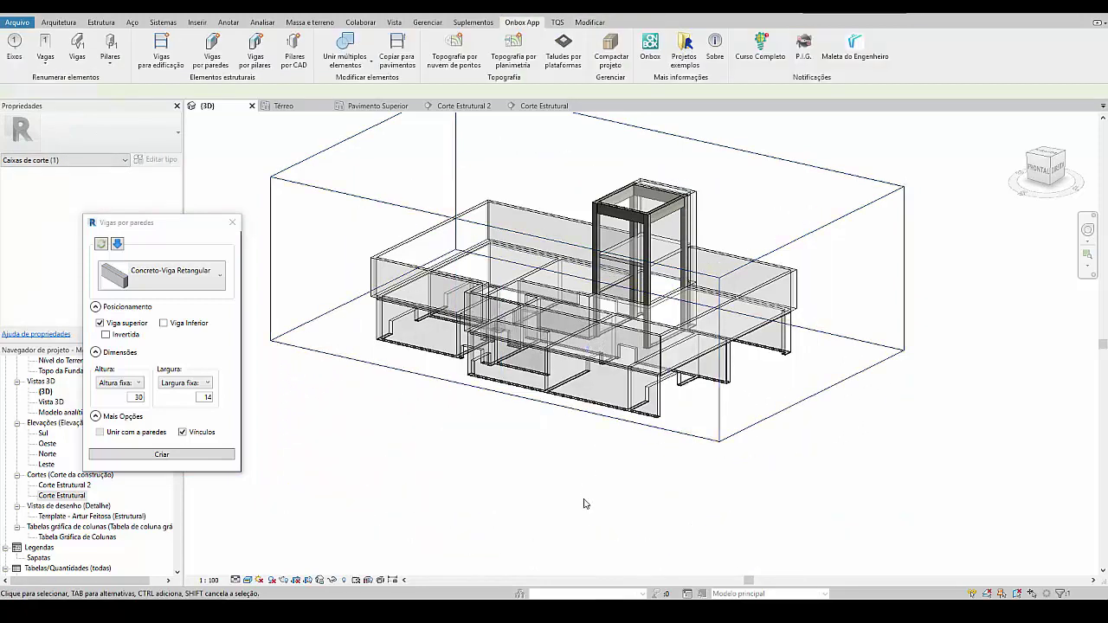
middle_click_drag(585, 502, 571, 357, "shift")
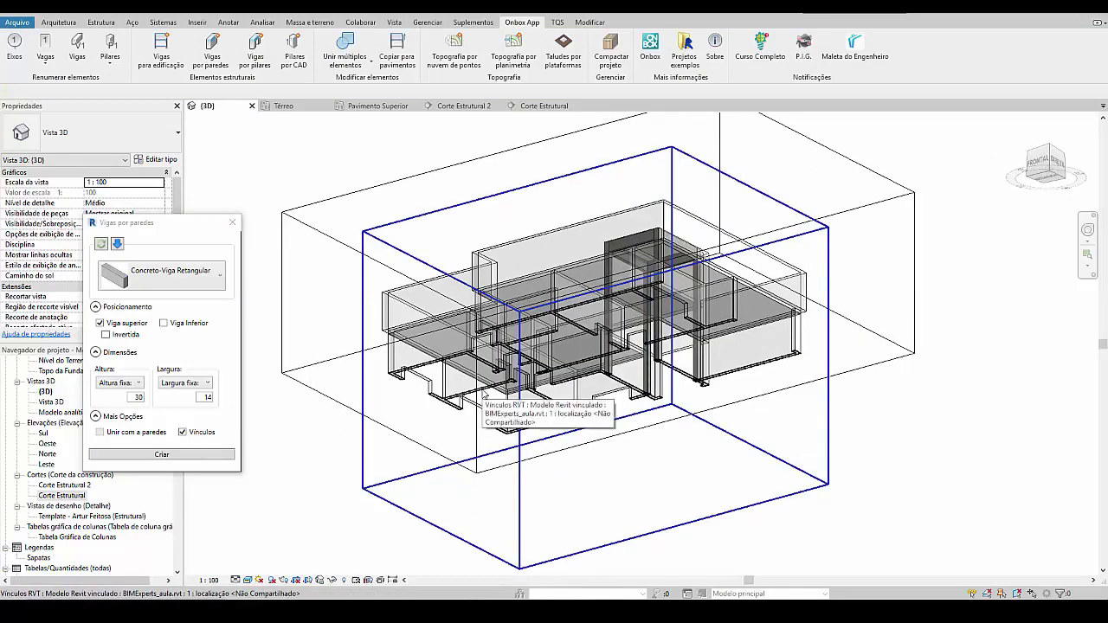
Step: Clear the surface transparency override of the Paredes category in the 3D view
key("v")
key("v")
left_click_drag(278, 119, 818, 203)
left_click(728, 344)
key("p")
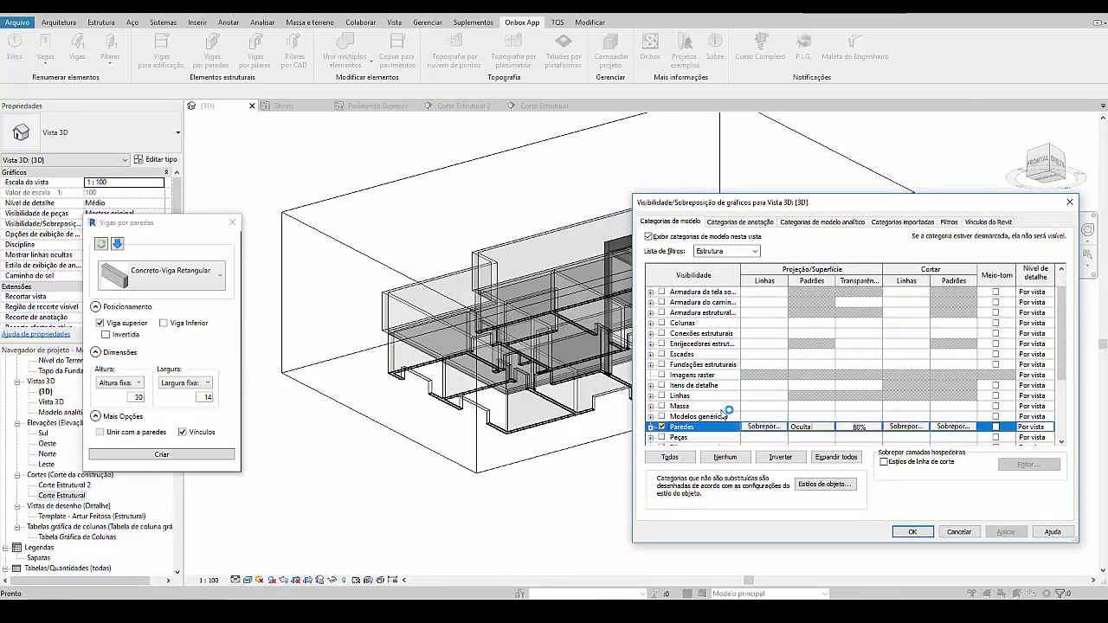
left_click(870, 428)
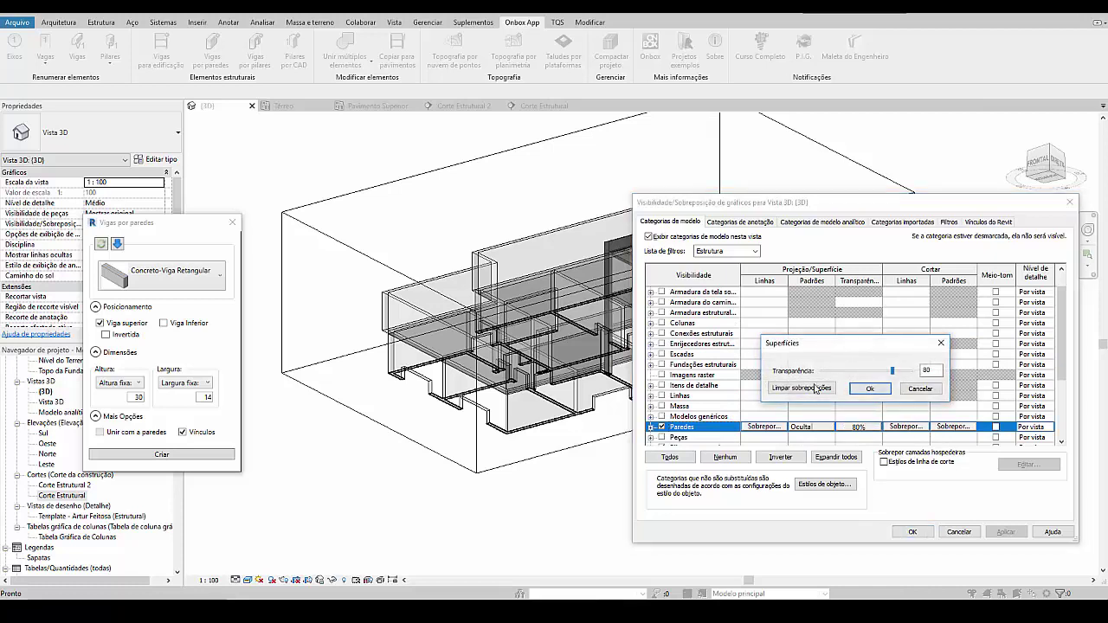
left_click(868, 388)
left_click(1002, 532)
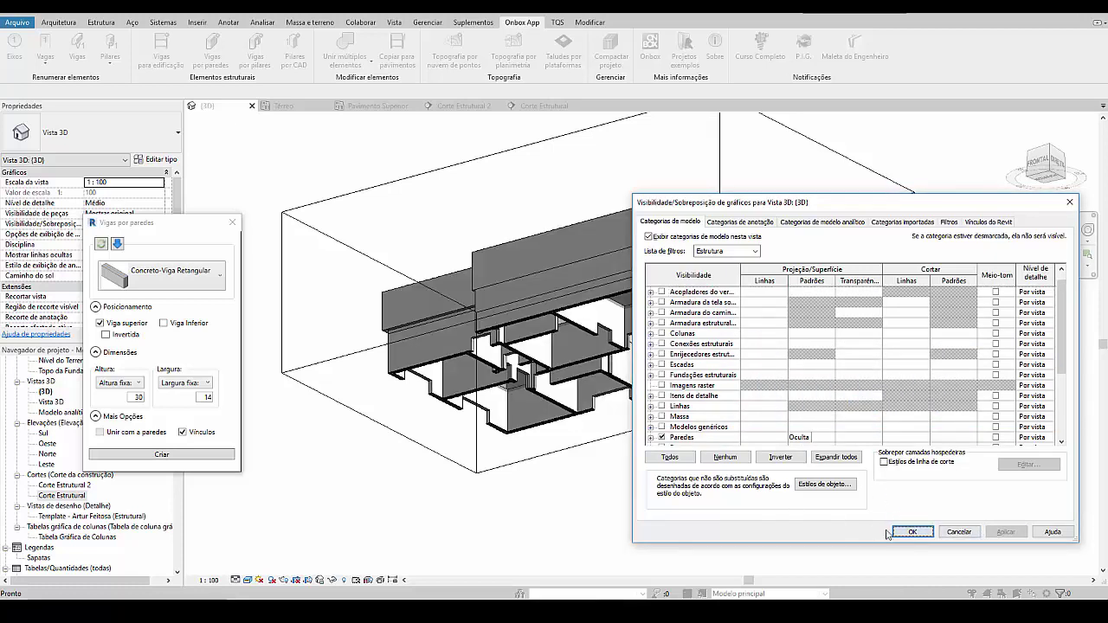
left_click(913, 531)
Step: Create 14 x 30 cm concrete beams along the tops of the upper-floor walls by picking the linked walls
middle_click_drag(735, 404, 641, 390, "shift")
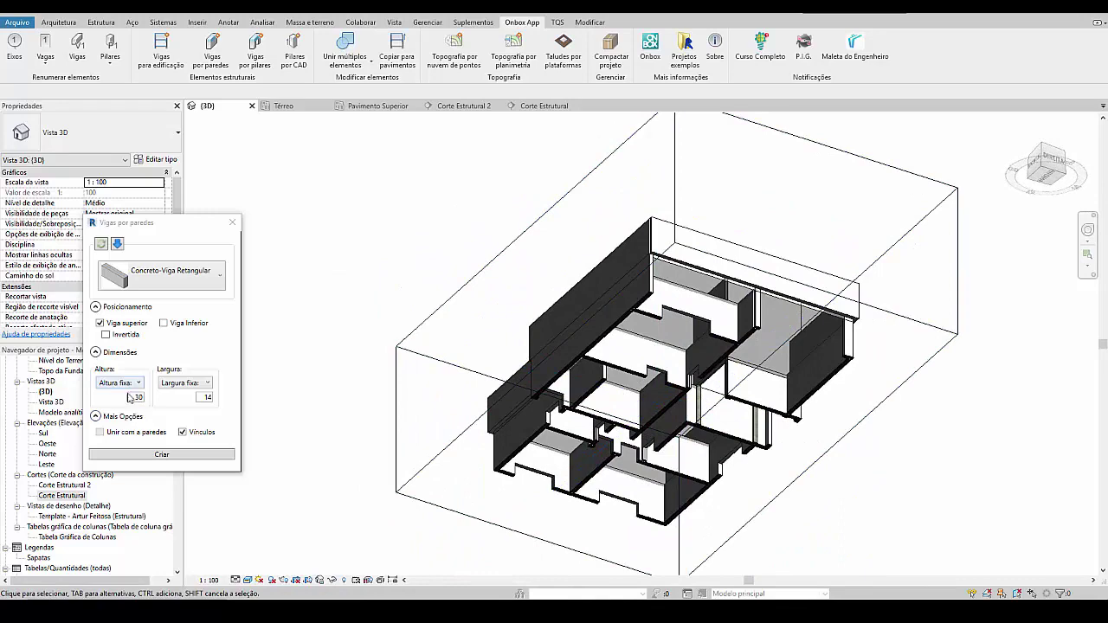
left_click(163, 455)
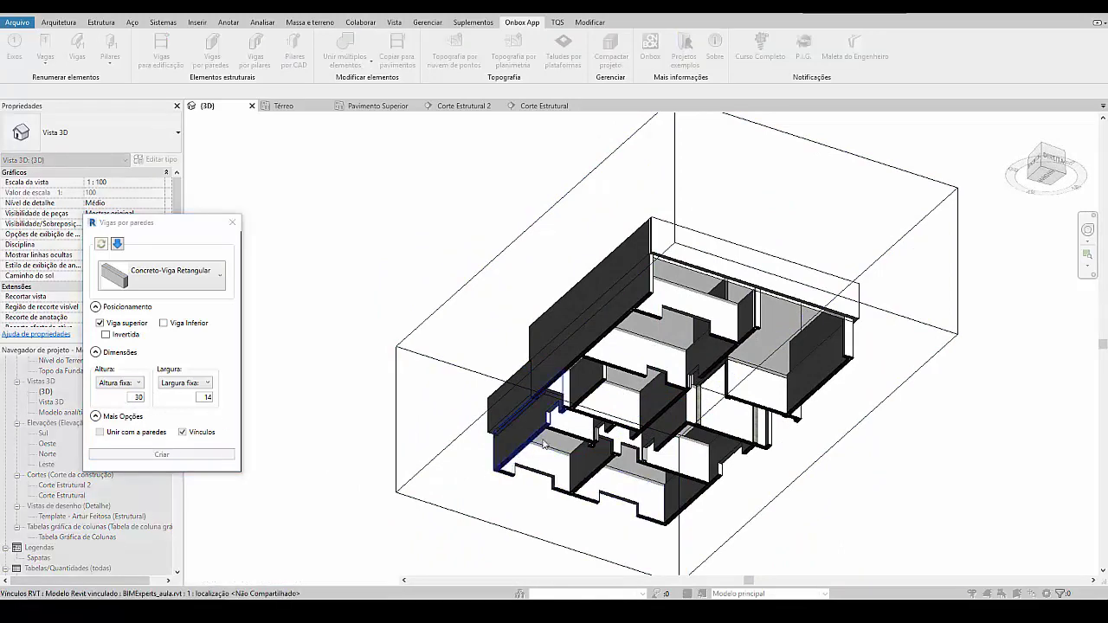
scroll(518, 455, "up", 4)
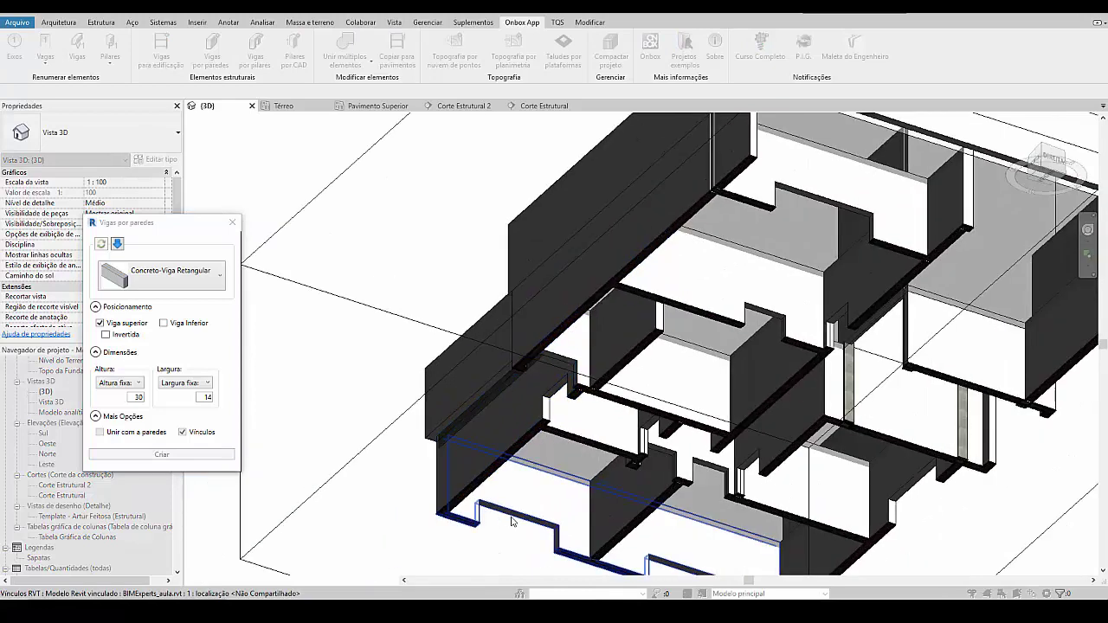
middle_click_drag(510, 485, 482, 371)
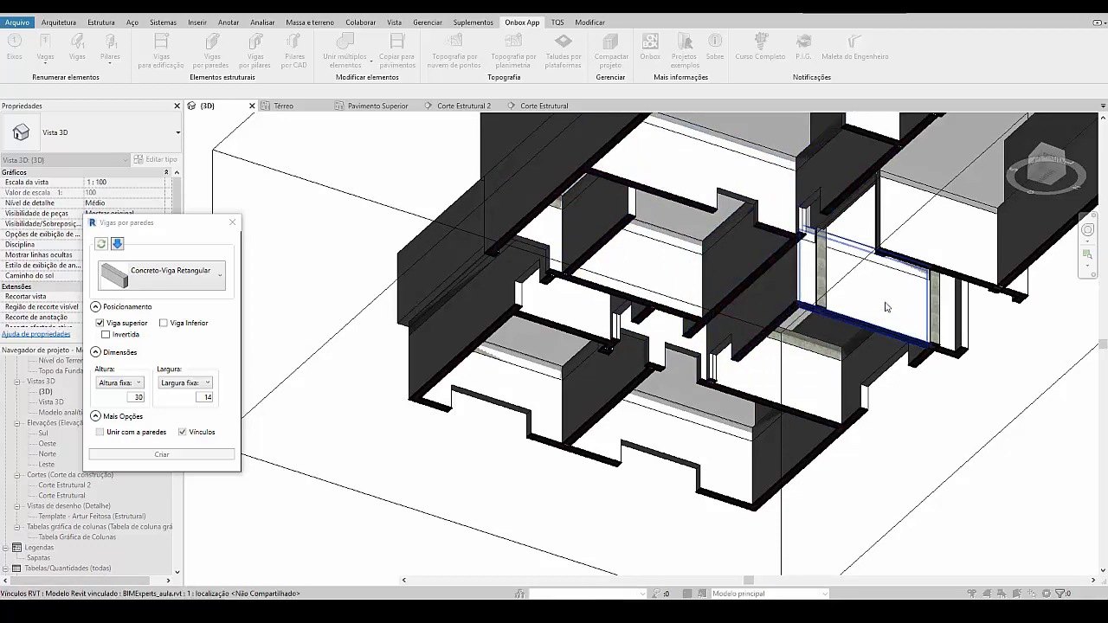
middle_click_drag(886, 306, 688, 477)
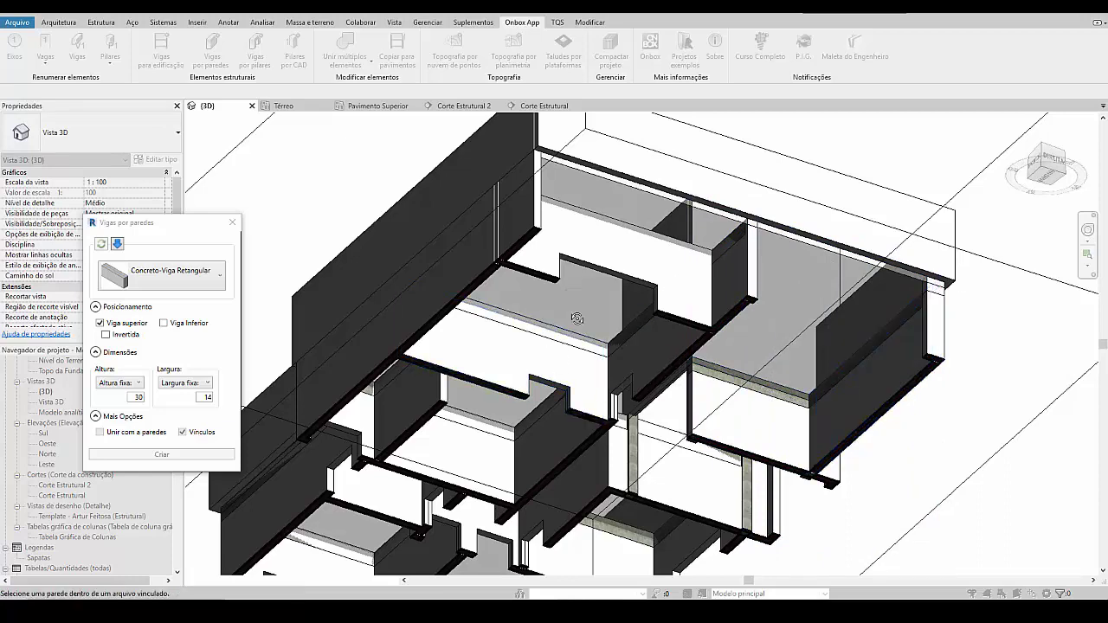
middle_click_drag(578, 319, 771, 347, "shift")
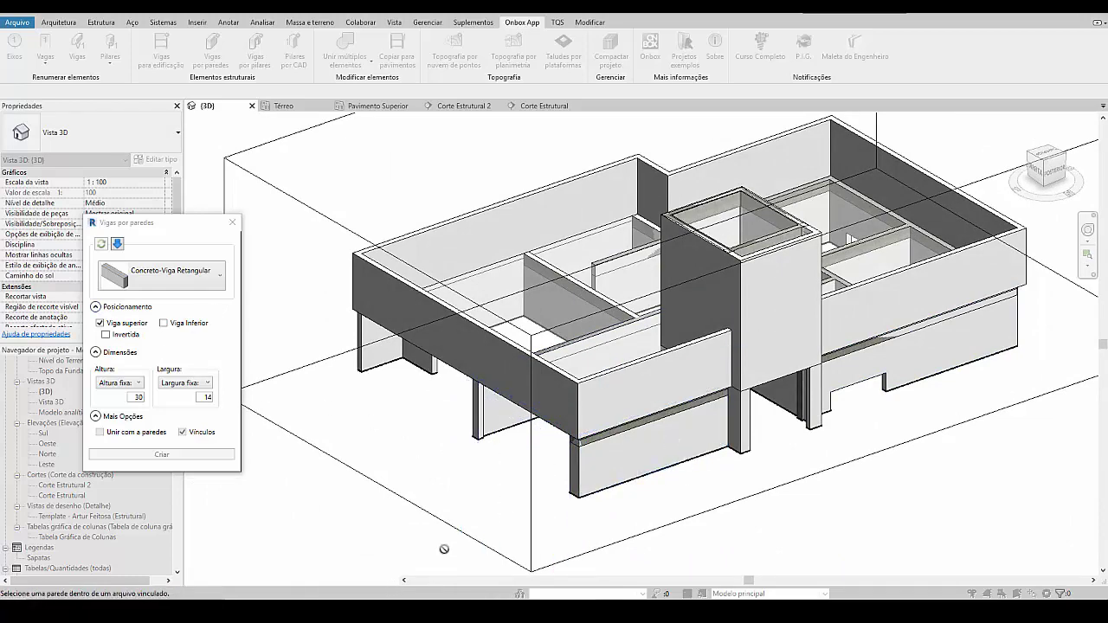
left_click(477, 424)
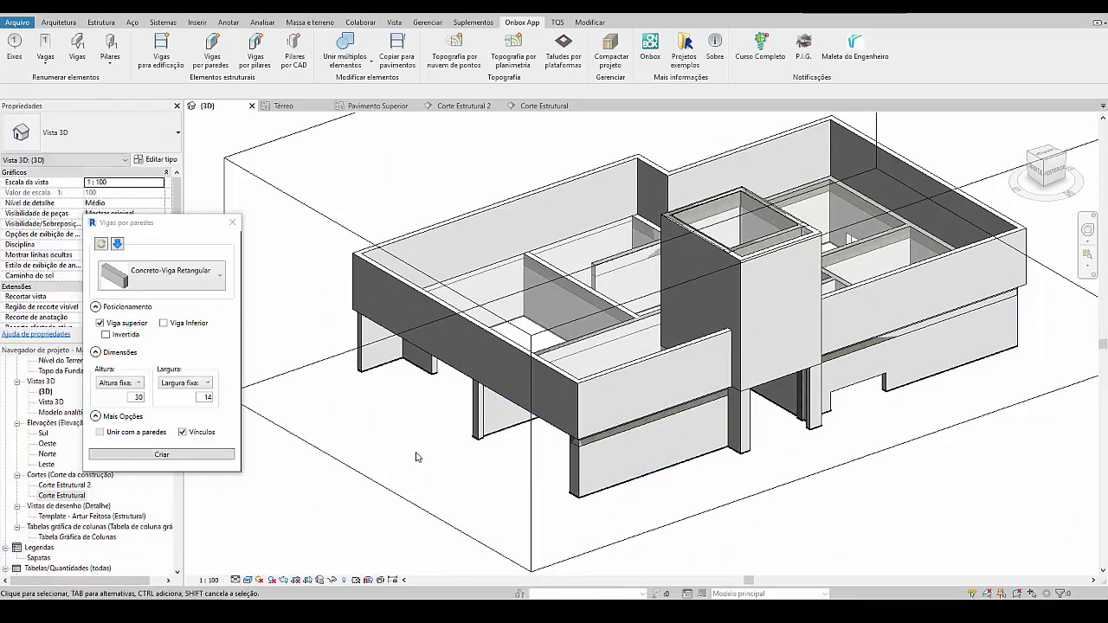
Step: Apply a surface transparency override to the Paredes category in the 3D view
key("v")
key("g")
left_click(708, 386)
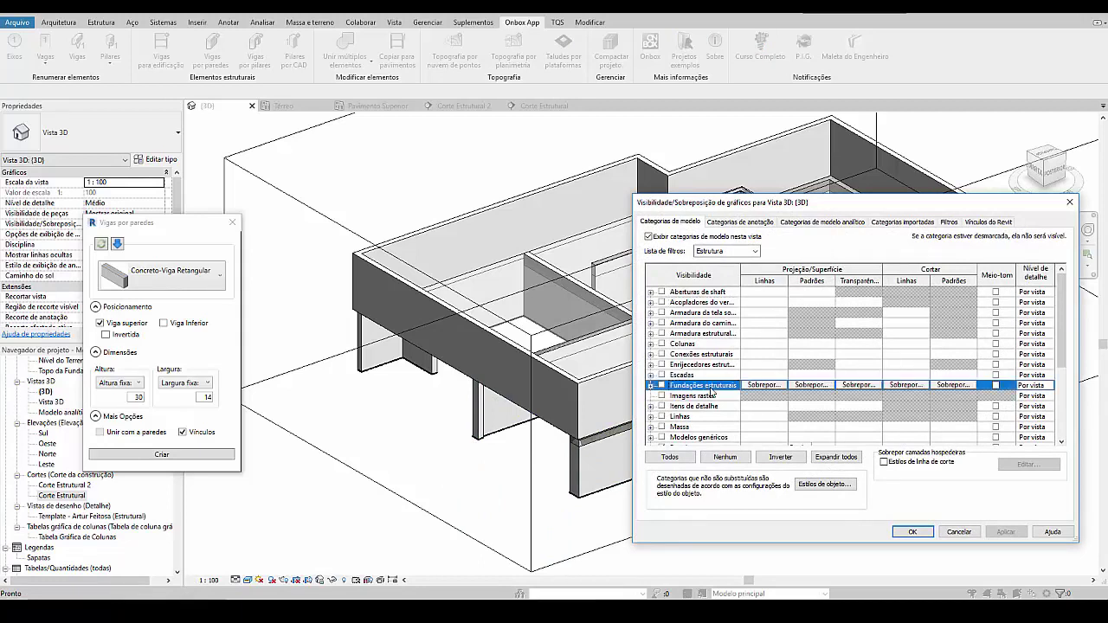
scroll(711, 392, "down", 1)
left_click(713, 427)
left_click(860, 399)
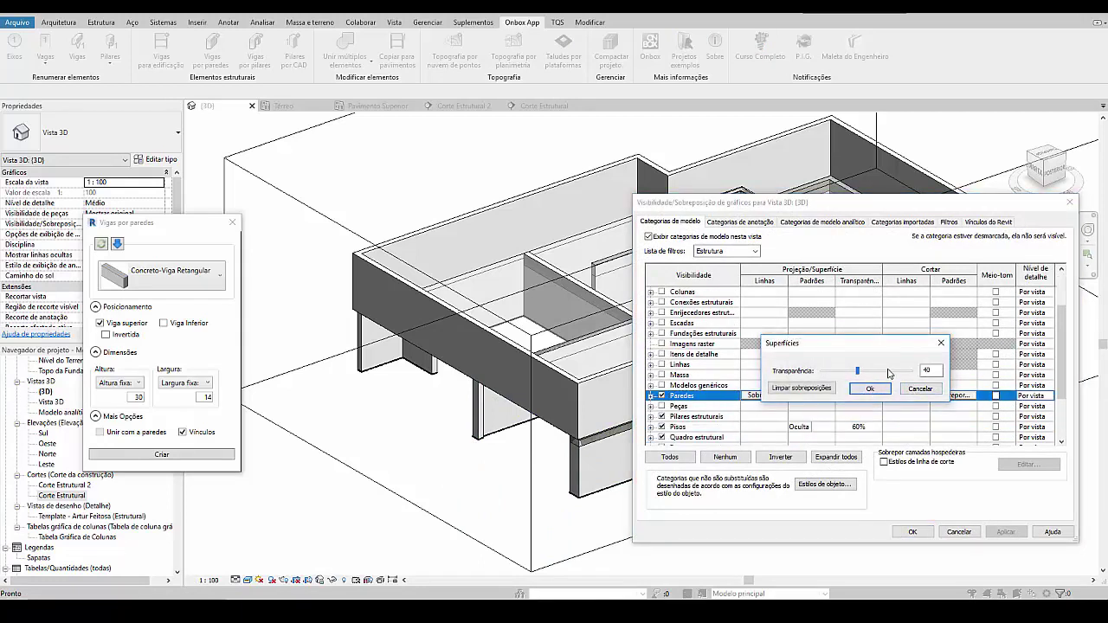
left_click(869, 389)
left_click(913, 532)
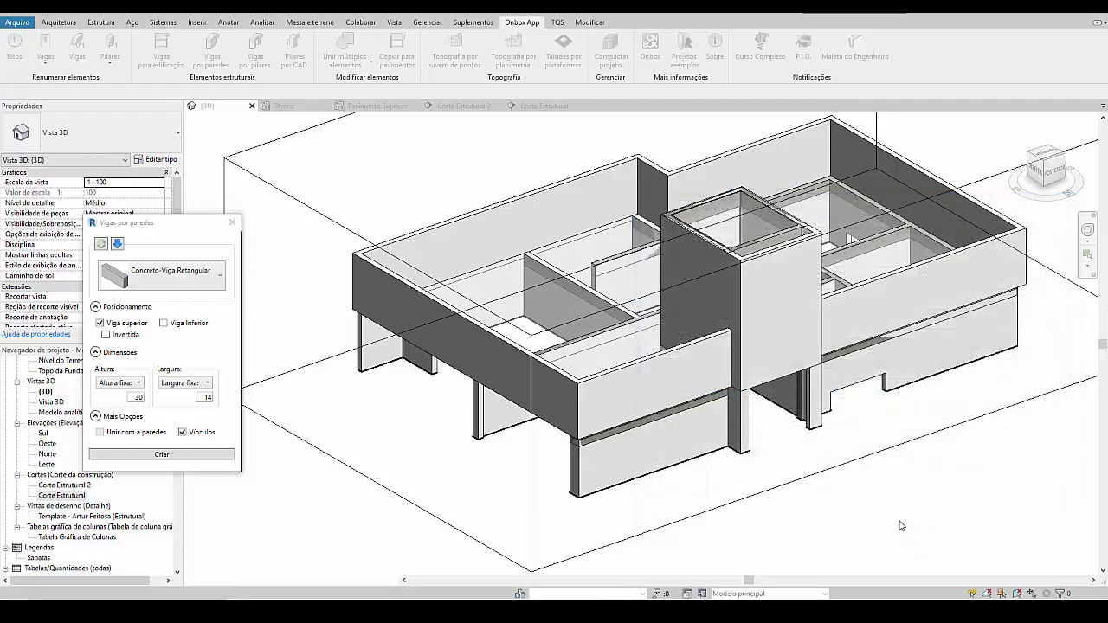
Step: Create 14 x 30 cm concrete beams along the tops of the linked parapet walls around the roof perimeter
scroll(667, 376, "up", 5)
middle_click_drag(667, 377, 240, 386, "shift")
left_click(194, 462)
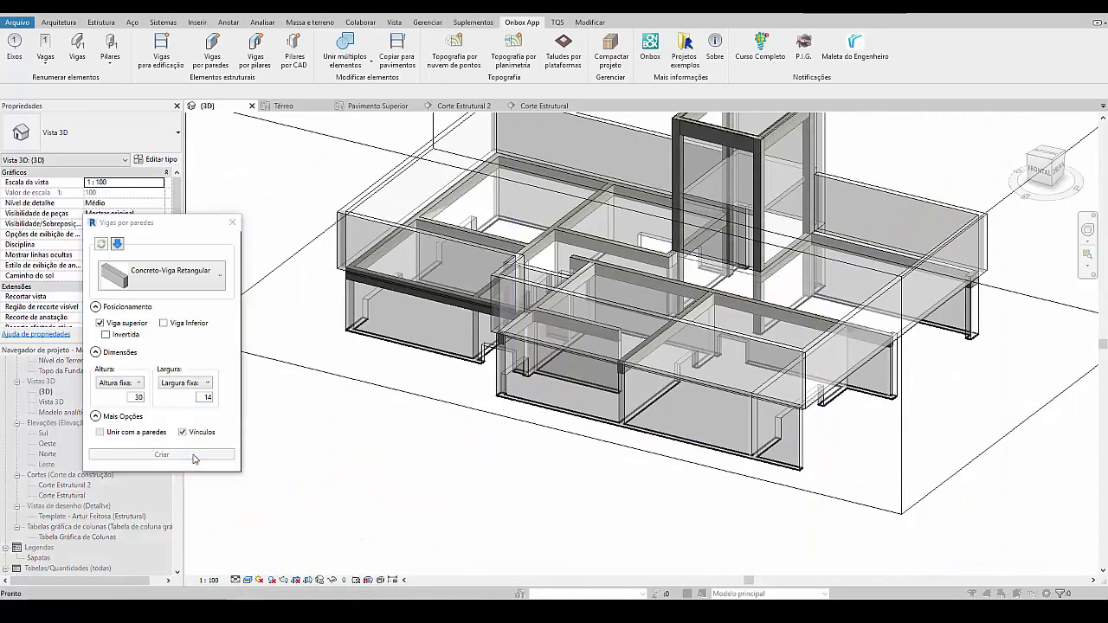
middle_click_drag(373, 346, 484, 346, "shift")
mouse_move(537, 294)
middle_mouse_down("shift")
mouse_move(736, 399)
mouse_move(846, 438)
mouse_move(758, 464)
middle_mouse_up("shift")
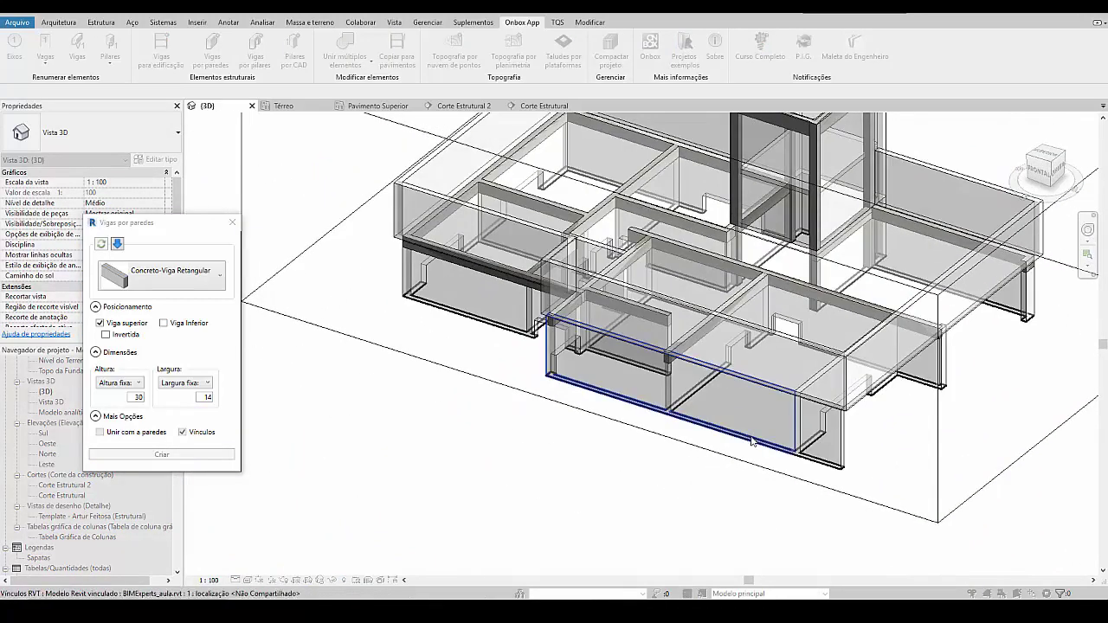
middle_click_drag(894, 466, 960, 458, "shift")
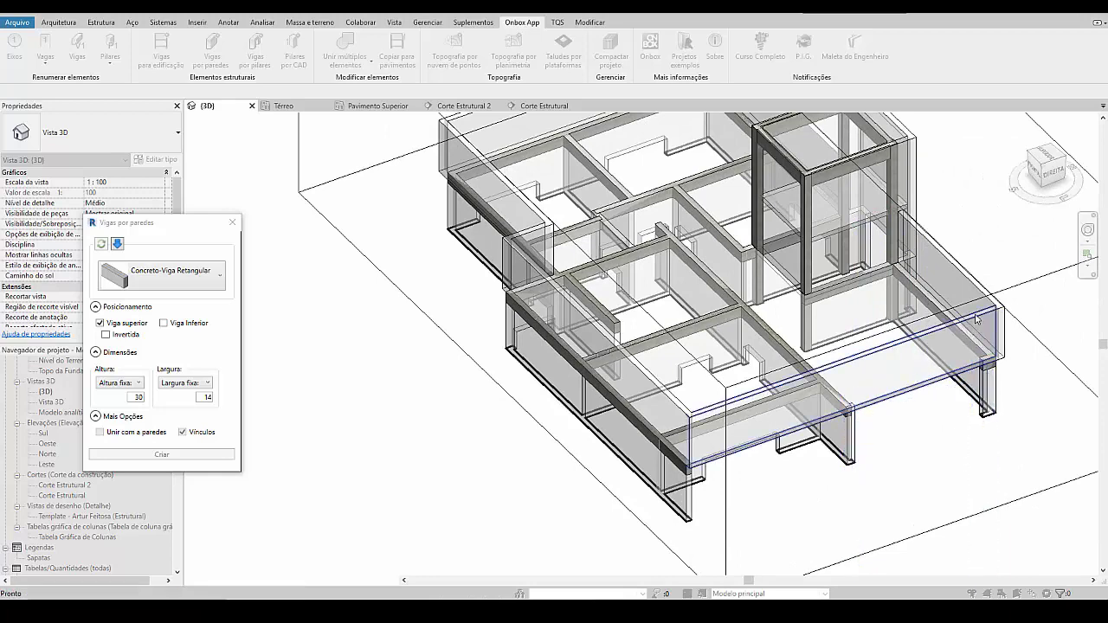
middle_click_drag(975, 319, 853, 473, "shift")
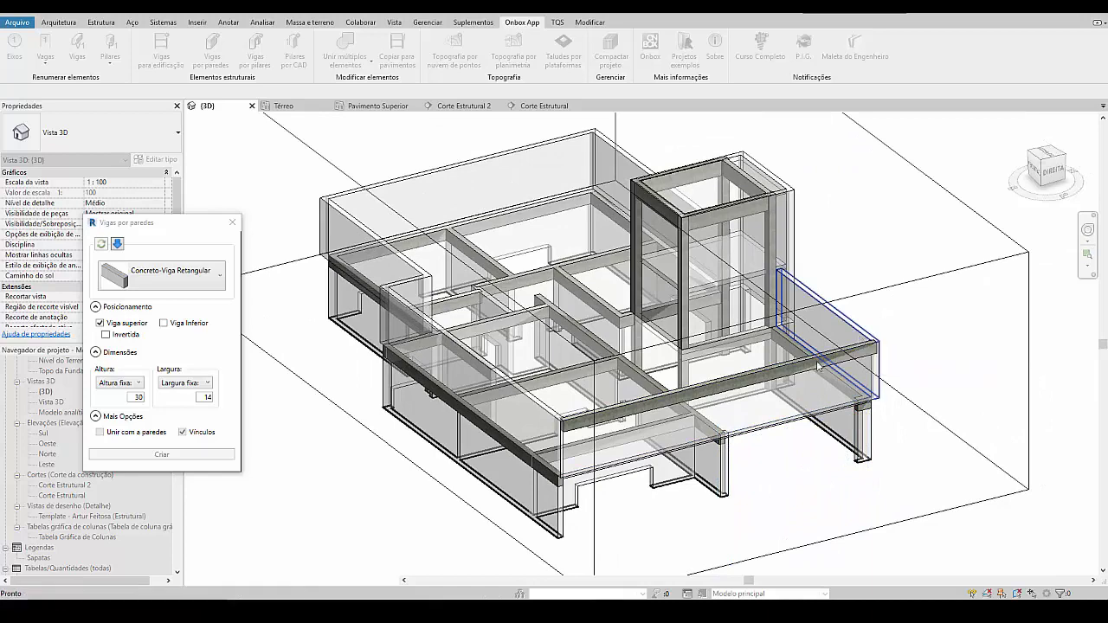
middle_click_drag(520, 485, 580, 323, "shift")
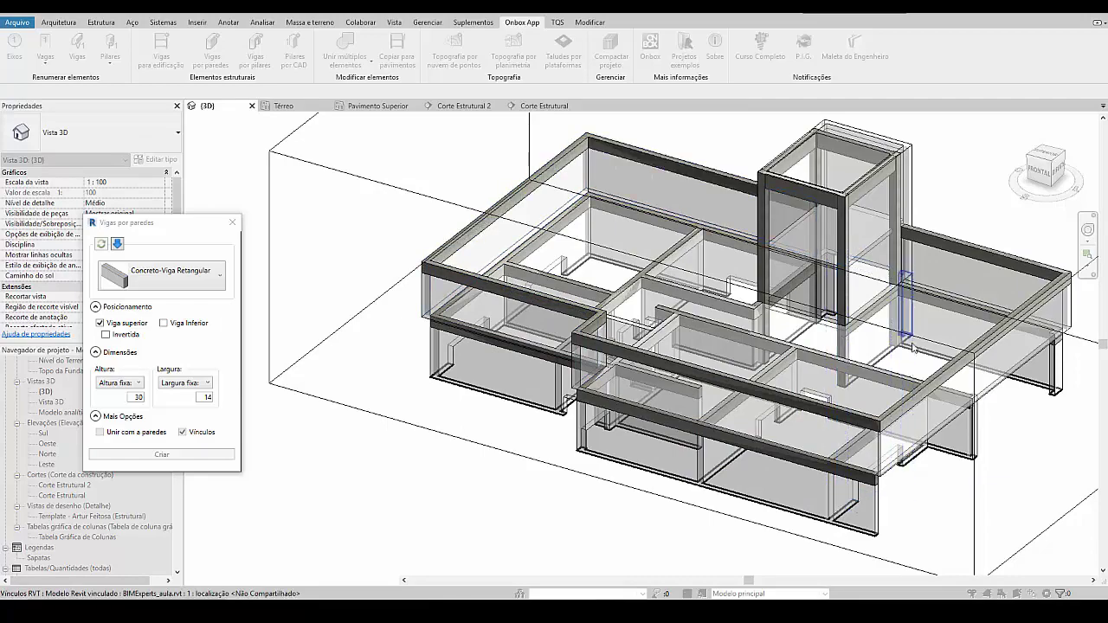
middle_click_drag(741, 206, 874, 443, "shift")
Step: Examine the parapet and upper-floor beams from several angles to check which walls lack a beam or have incomplete junctions
middle_click_drag(745, 372, 909, 371)
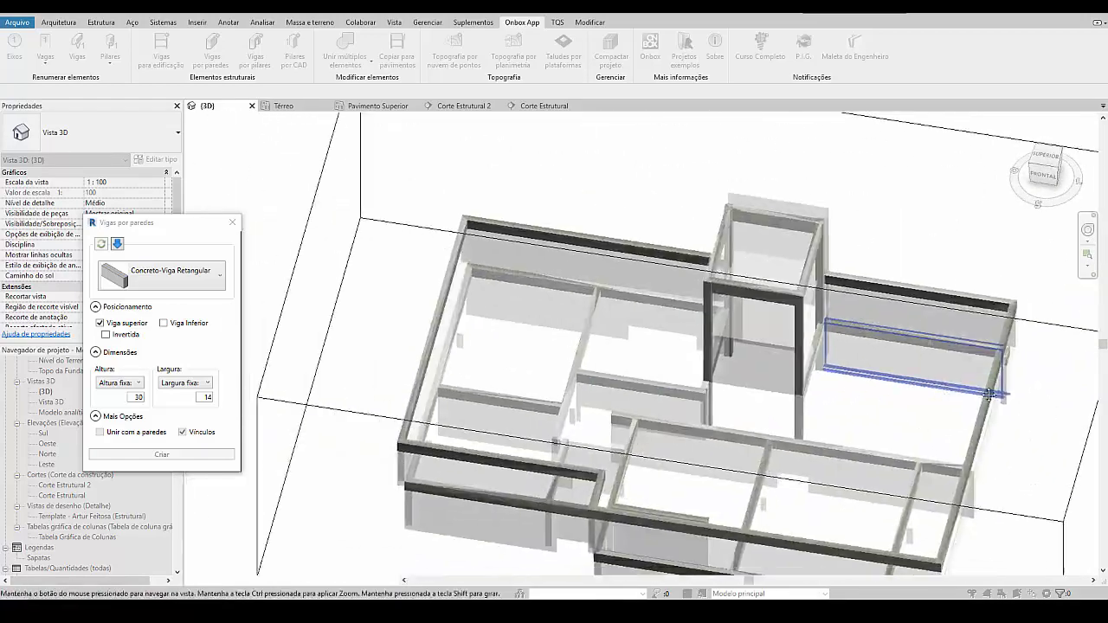
middle_click_drag(637, 415, 853, 303, "shift")
scroll(673, 439, "up", 3)
middle_click_drag(674, 439, 775, 465, "shift")
scroll(715, 419, "down", 3)
scroll(775, 465, "up", 3)
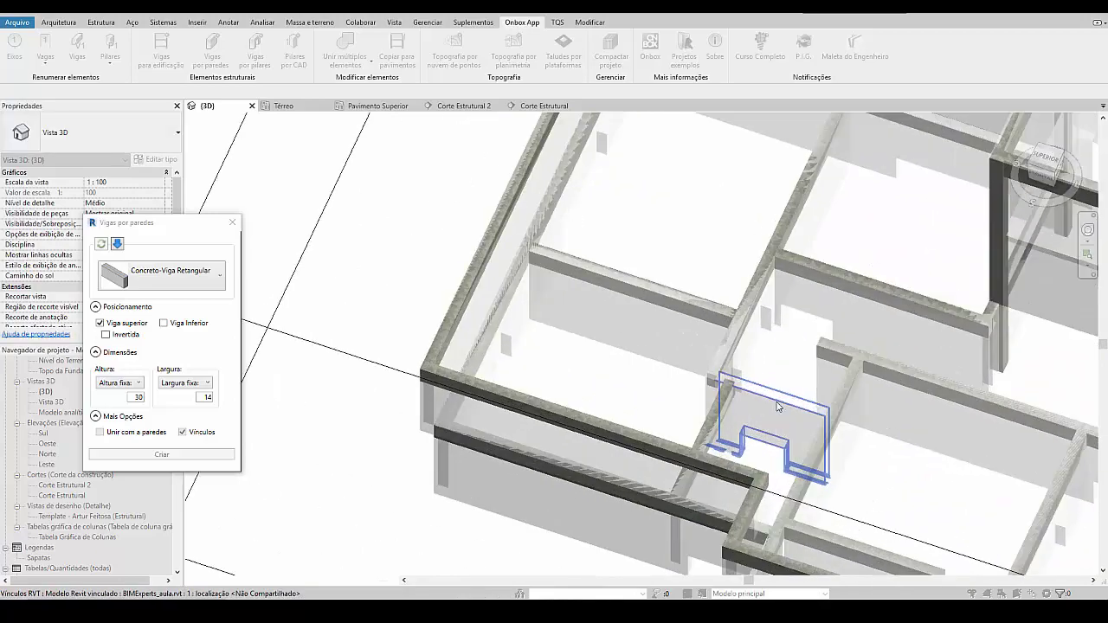
middle_click_drag(862, 468, 606, 270, "shift")
scroll(702, 352, "down", 3)
middle_click_drag(702, 352, 669, 394, "shift")
scroll(779, 374, "up", 3)
scroll(778, 374, "down", 3)
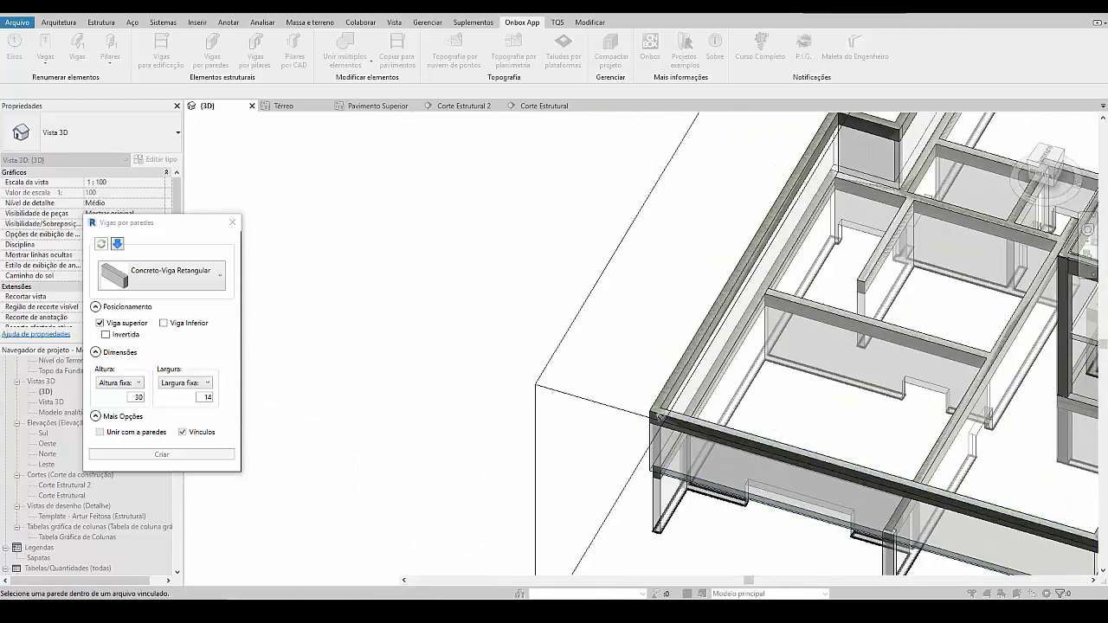
scroll(669, 395, "up", 3)
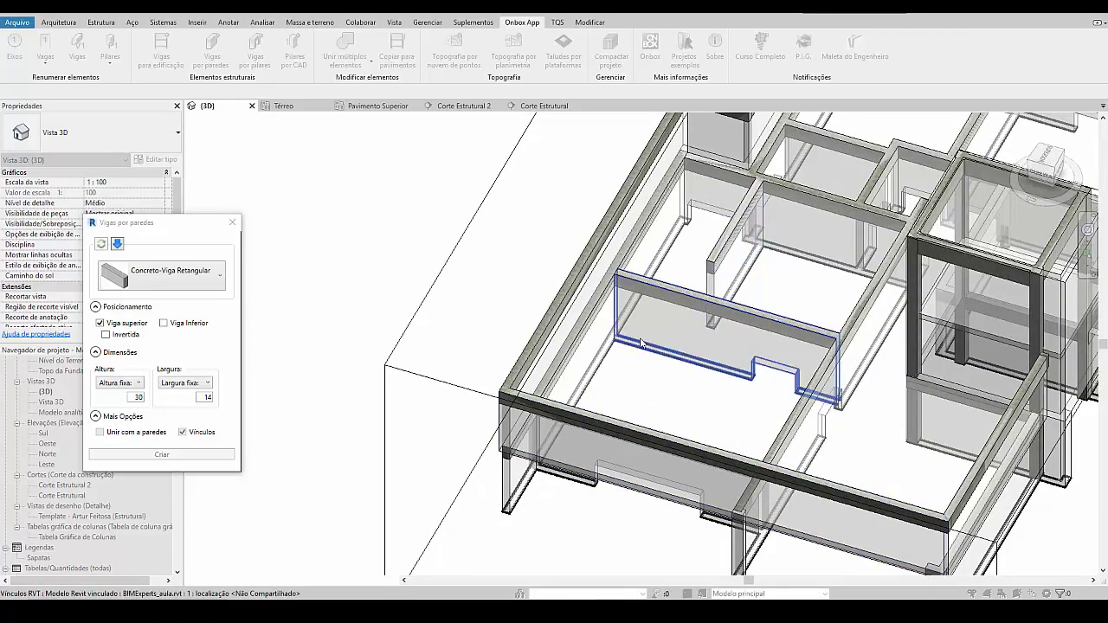
scroll(594, 368, "down", 3)
middle_click_drag(707, 390, 710, 424, "shift")
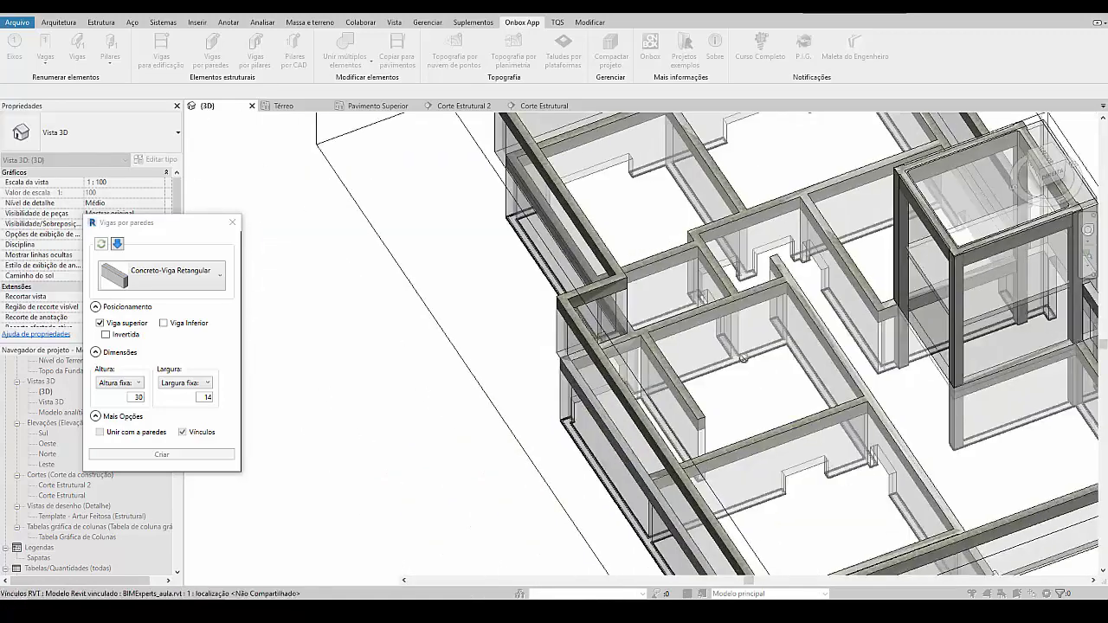
scroll(710, 433, "up", 3)
Step: Exit the Vigas por paredes tool and dismiss the reminder to save the project
left_click(592, 22)
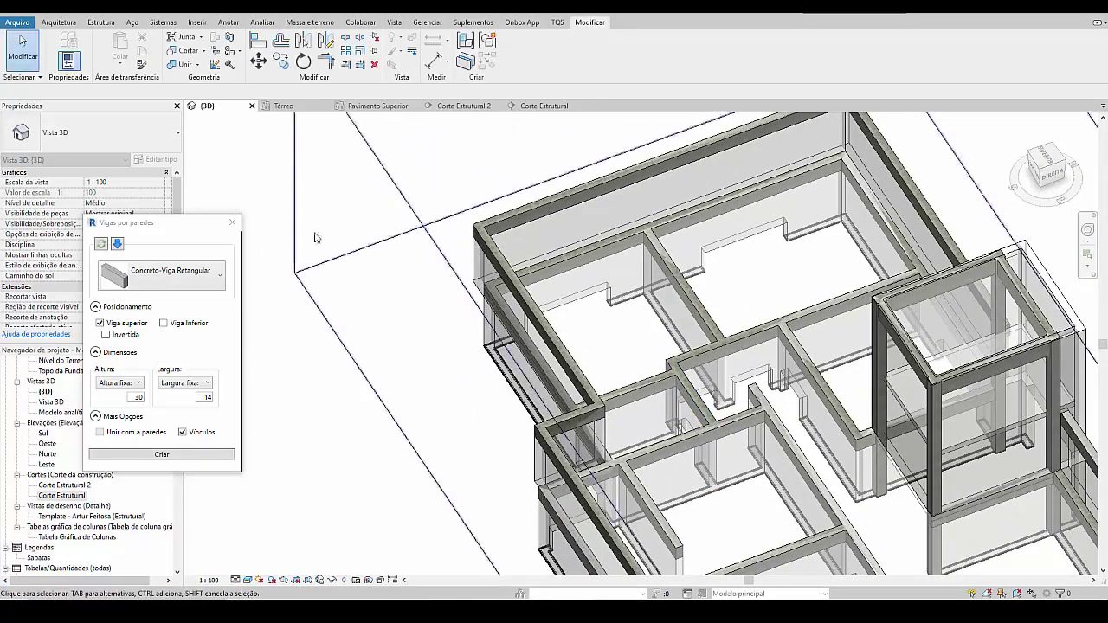
left_click(232, 223)
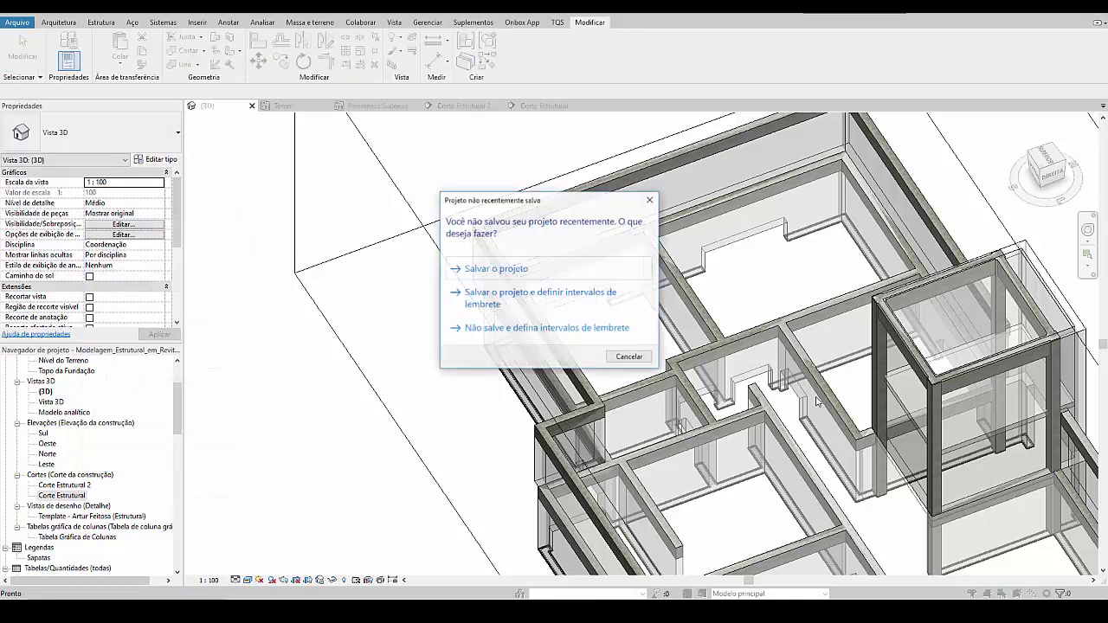
key("Escape")
Step: Extend the upper-floor interior beams that stop short to the neighbouring crossing beams with Trim/Extend Single Element
scroll(702, 350, "up", 4)
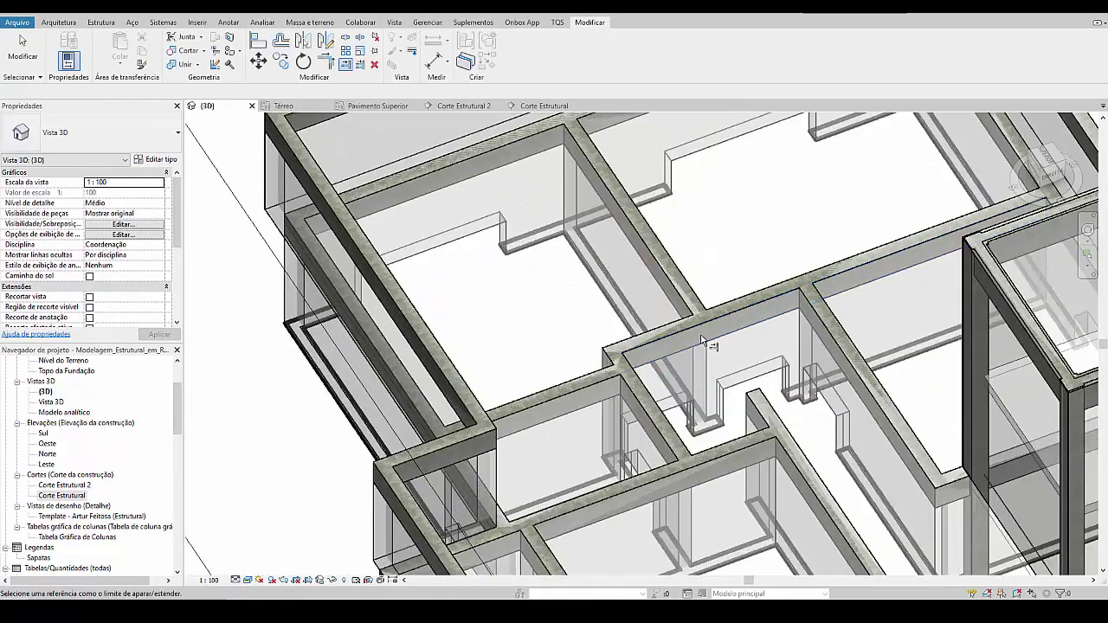
scroll(755, 426, "down", 3)
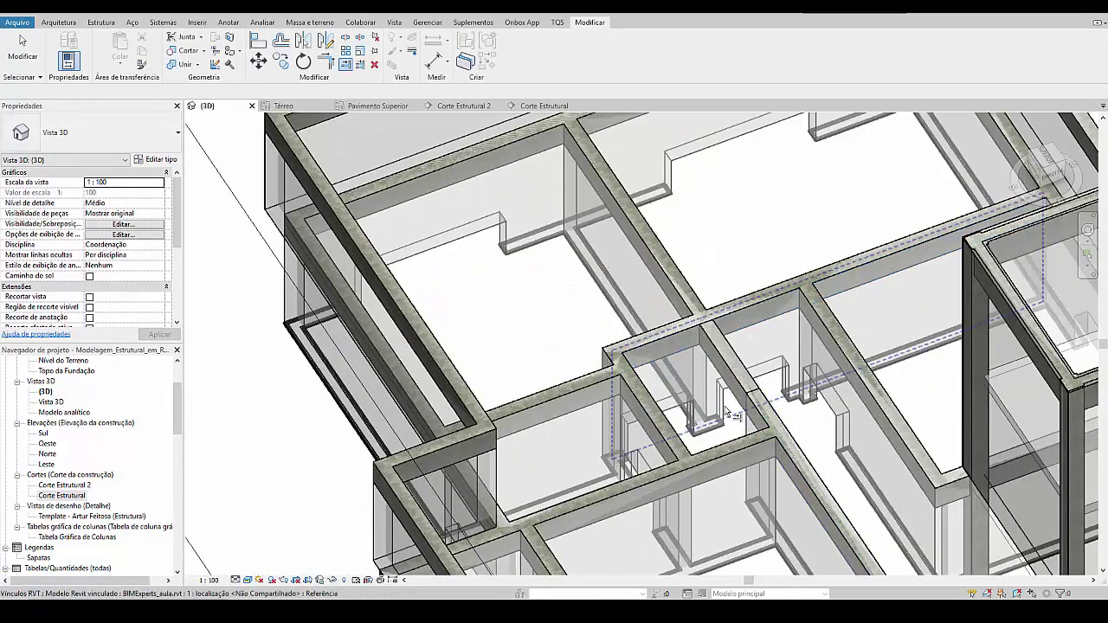
middle_click_drag(755, 426, 688, 447, "shift")
middle_click_drag(511, 454, 692, 442, "shift")
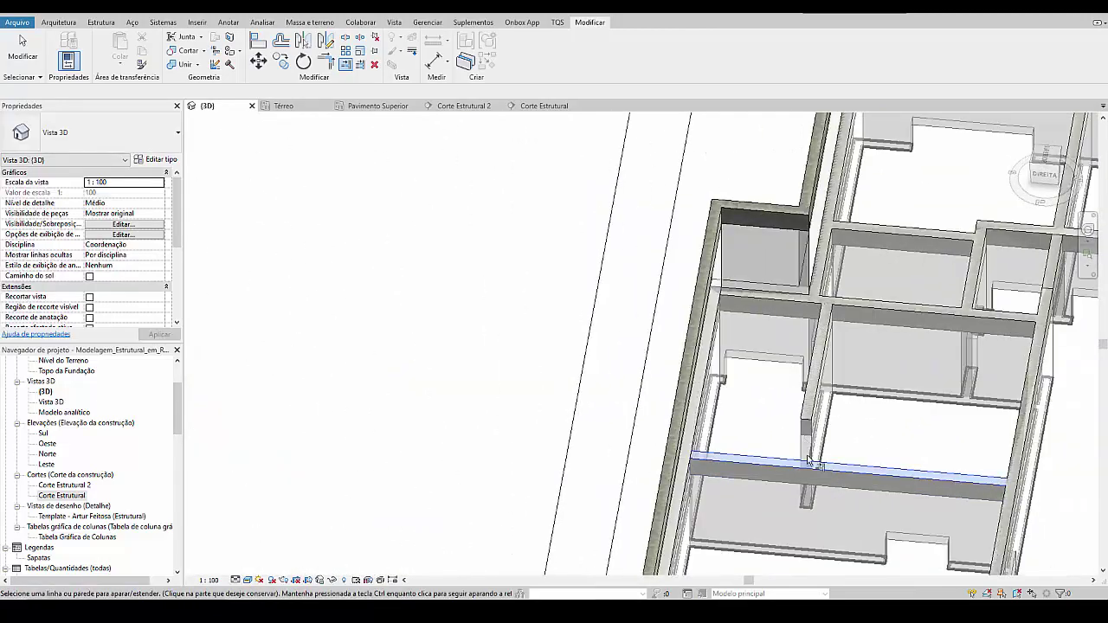
left_click(808, 468)
middle_click_drag(814, 467, 780, 416, "shift")
scroll(803, 419, "up", 3)
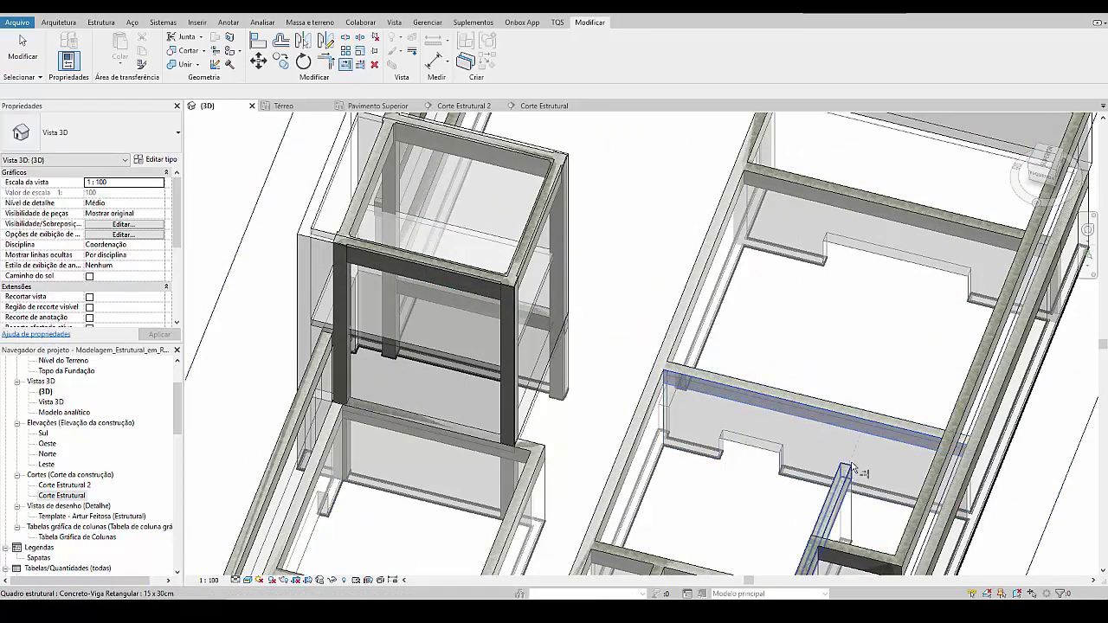
scroll(853, 470, "down", 5)
middle_click_drag(853, 471, 817, 408, "shift")
scroll(756, 437, "up", 3)
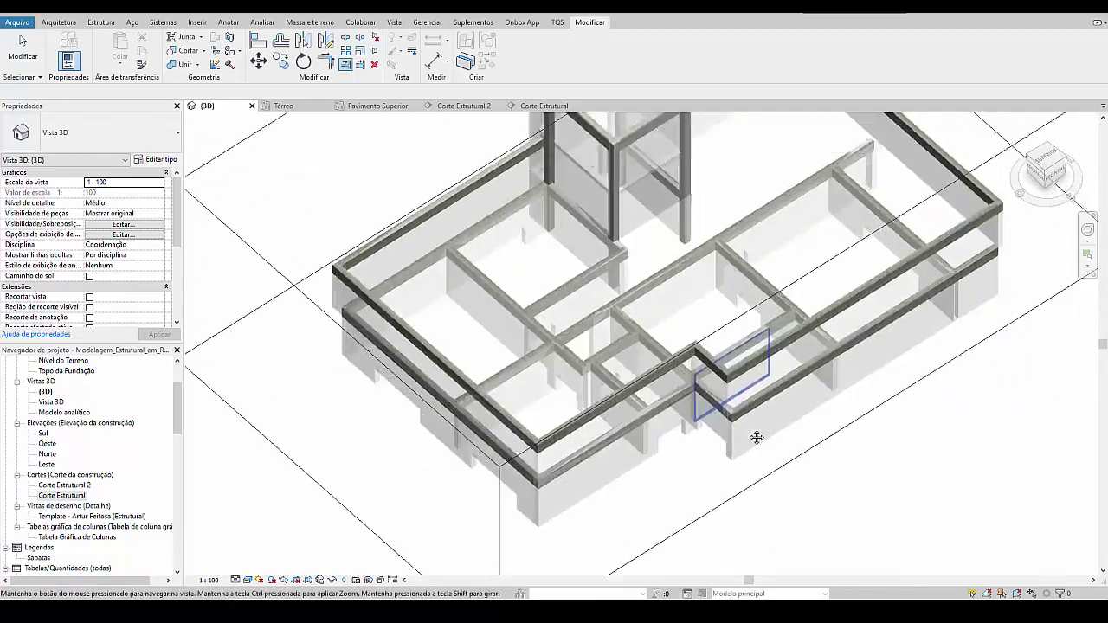
Step: Select the chain of parapet beams and change their type to Concreto-Viga Retangular 15 x 20cm
scroll(757, 438, "up", 3)
middle_click_drag(704, 413, 759, 333, "shift")
scroll(745, 394, "down", 3)
scroll(687, 412, "up", 3)
scroll(688, 412, "down", 3)
scroll(759, 333, "down", 2)
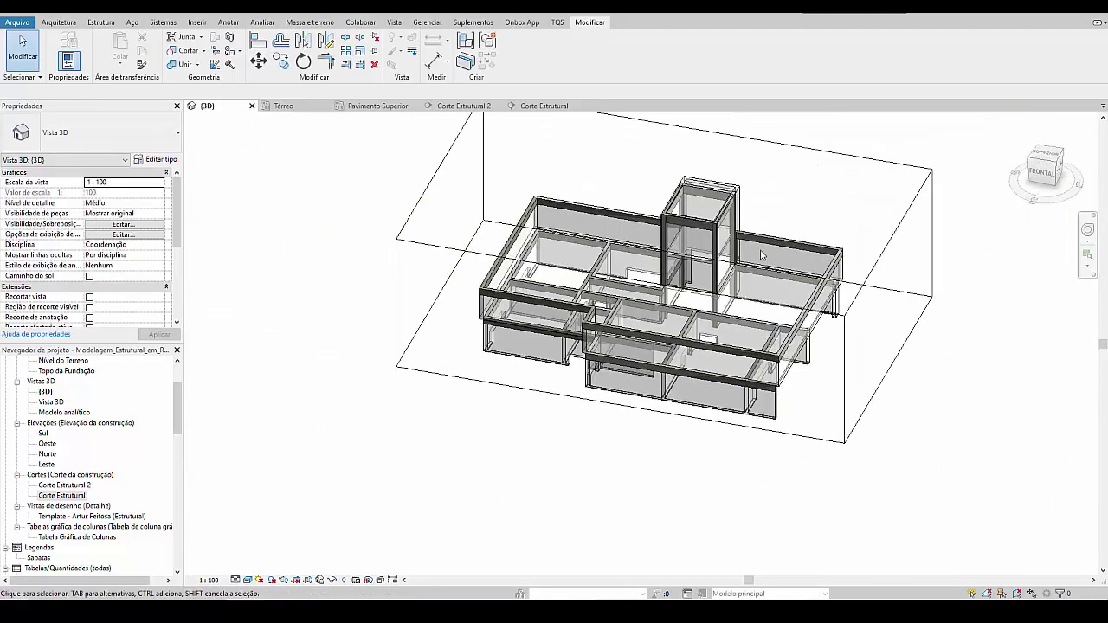
key("Tab")
left_click(763, 243)
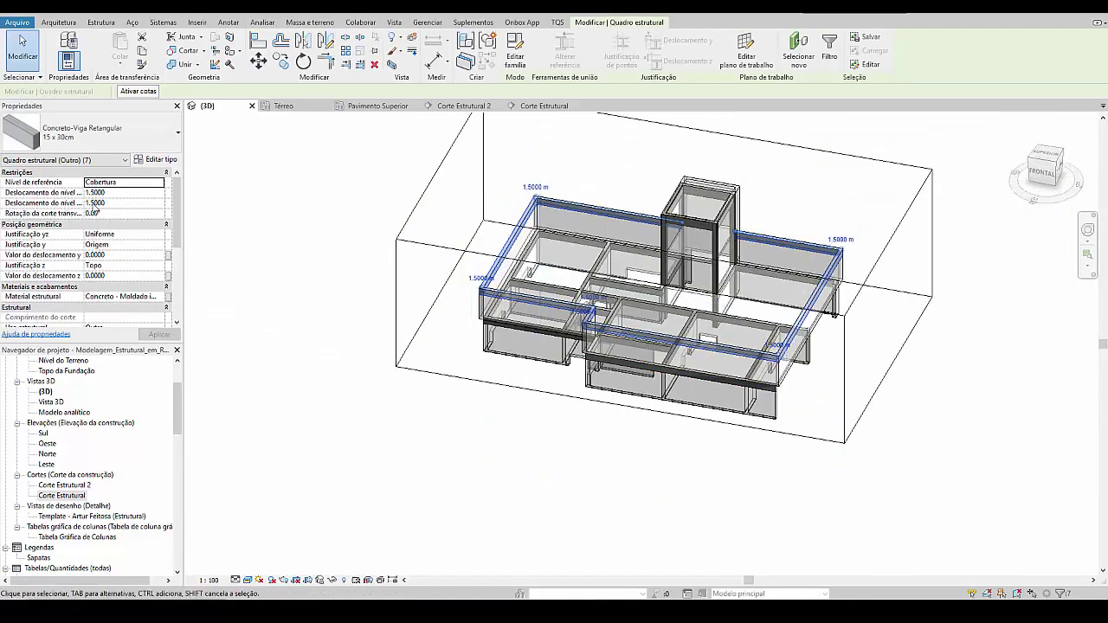
left_click(97, 133)
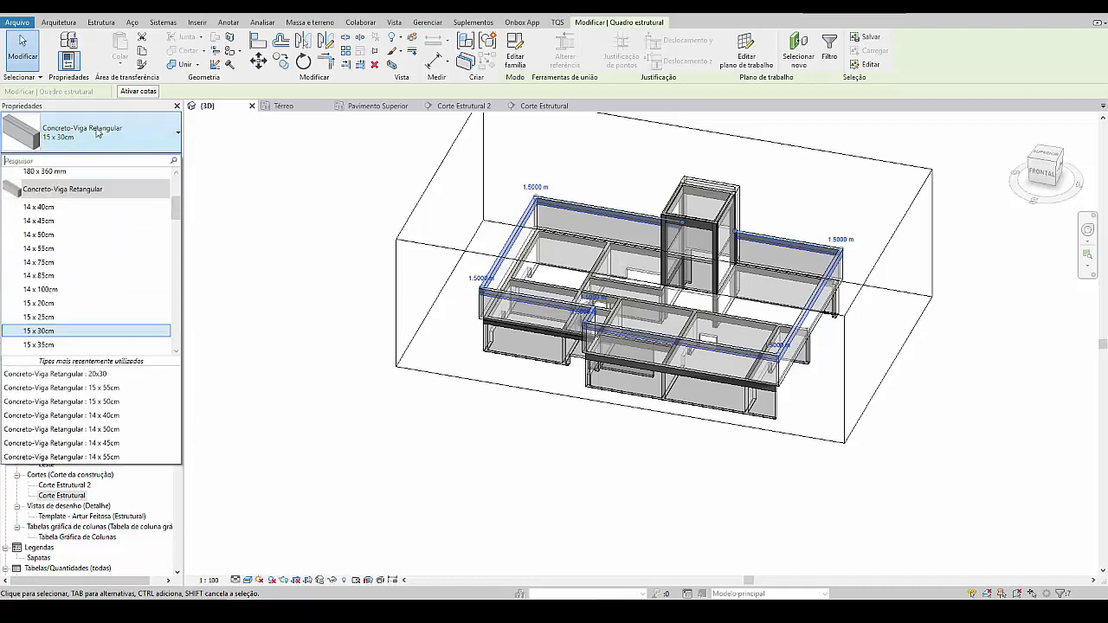
left_click(63, 305)
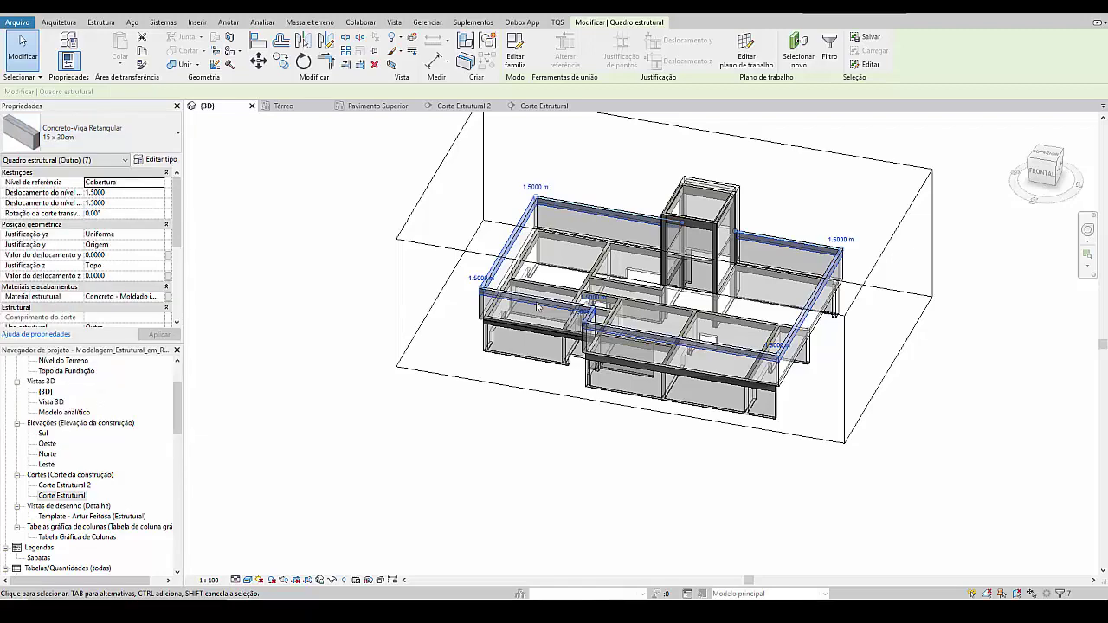
Step: Set the start and end level offsets of the parapet beams to 1.0000 m from the Cobertura level
scroll(784, 288, "up", 1)
scroll(785, 288, "up", 2)
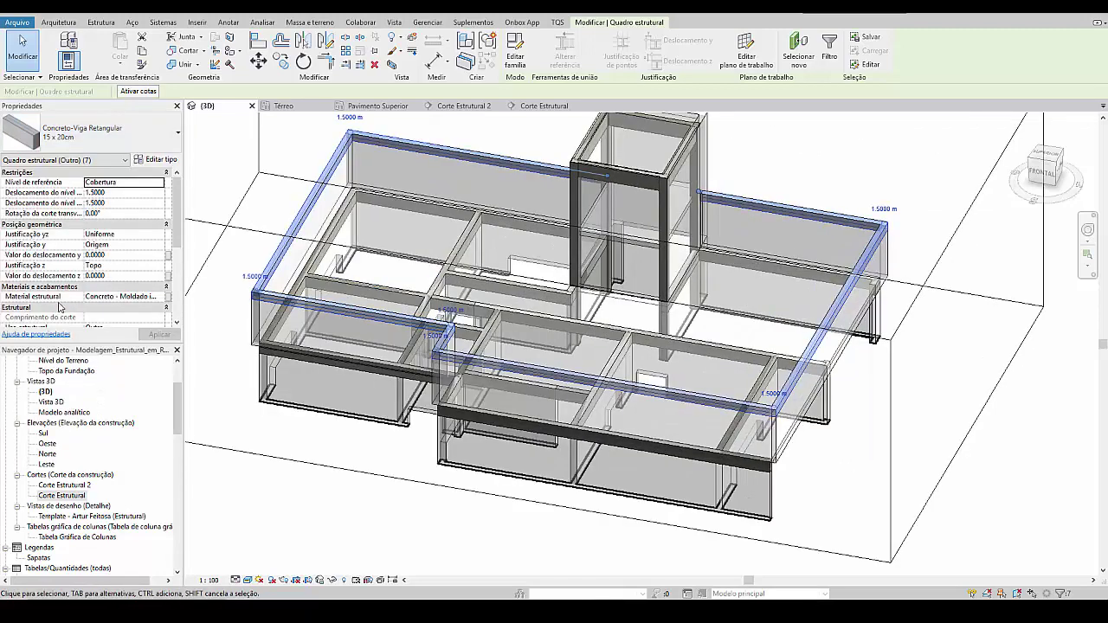
left_click(126, 195)
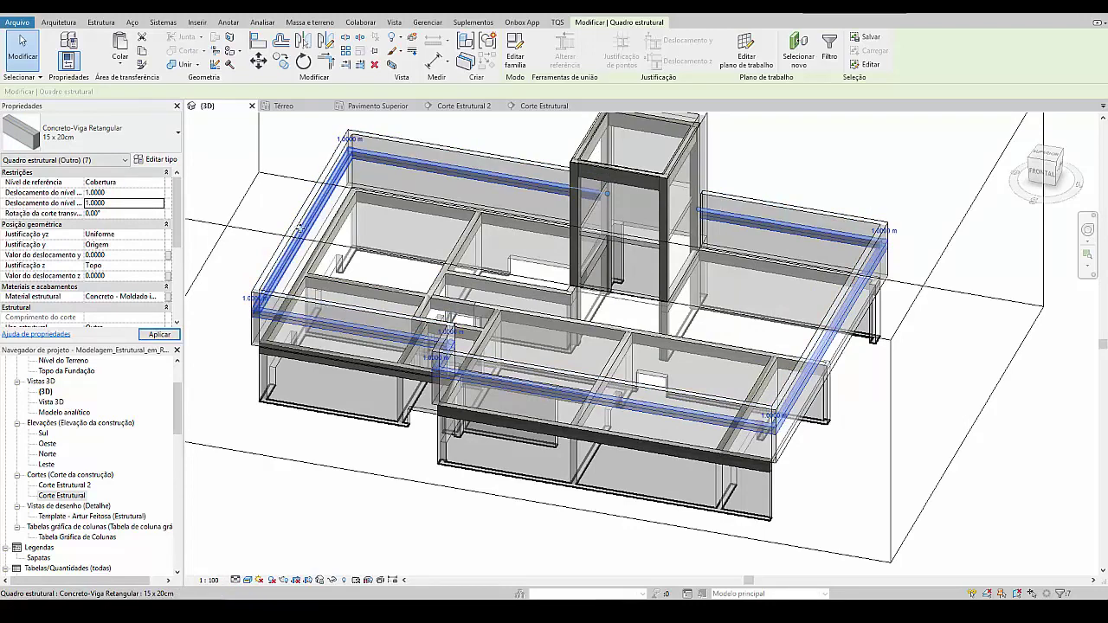
key("Escape")
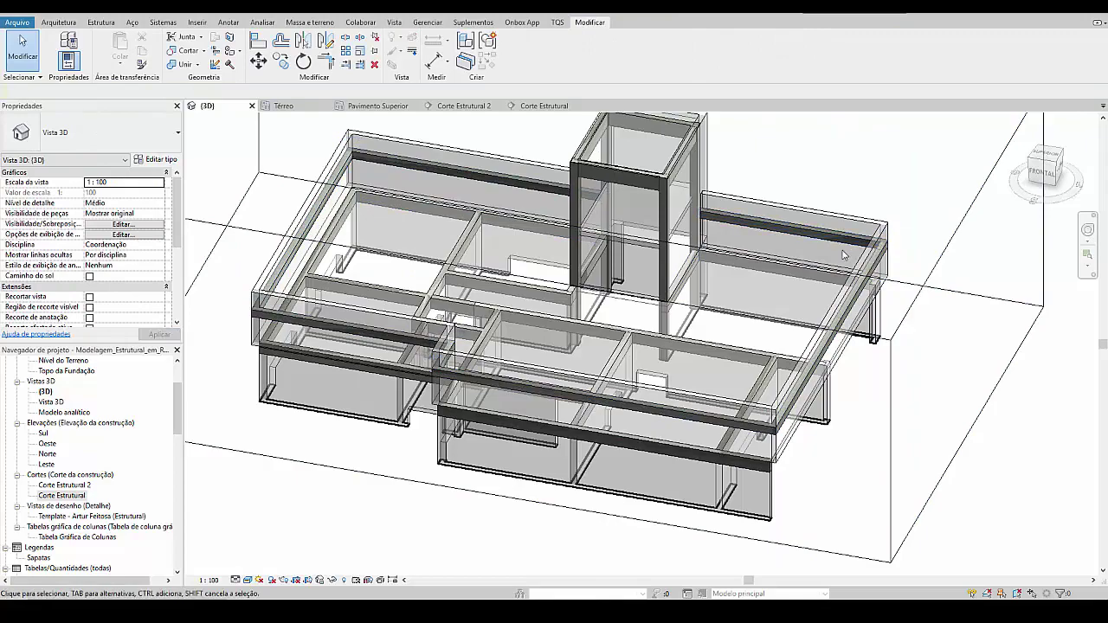
Step: Copy the four 14 x 40 cm beams atop the water tank tower and paste them aligned to the Base da Cx. D'água level
middle_click_drag(837, 251, 687, 308, "shift")
scroll(687, 308, "up", 5)
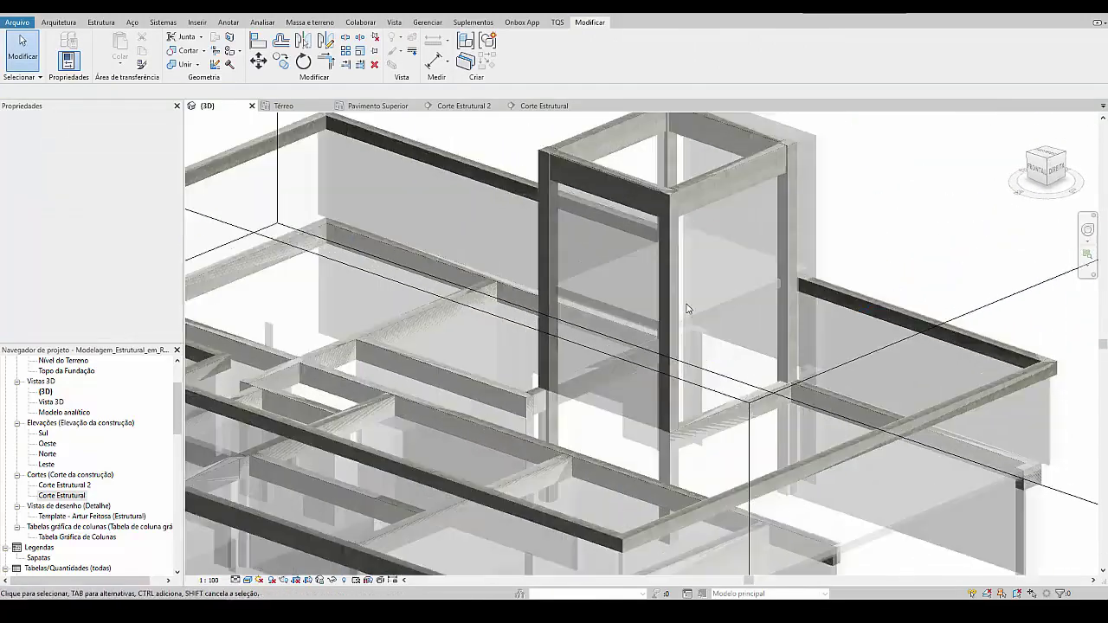
scroll(687, 308, "up", 2)
scroll(658, 338, "down", 4)
scroll(700, 316, "up", 1)
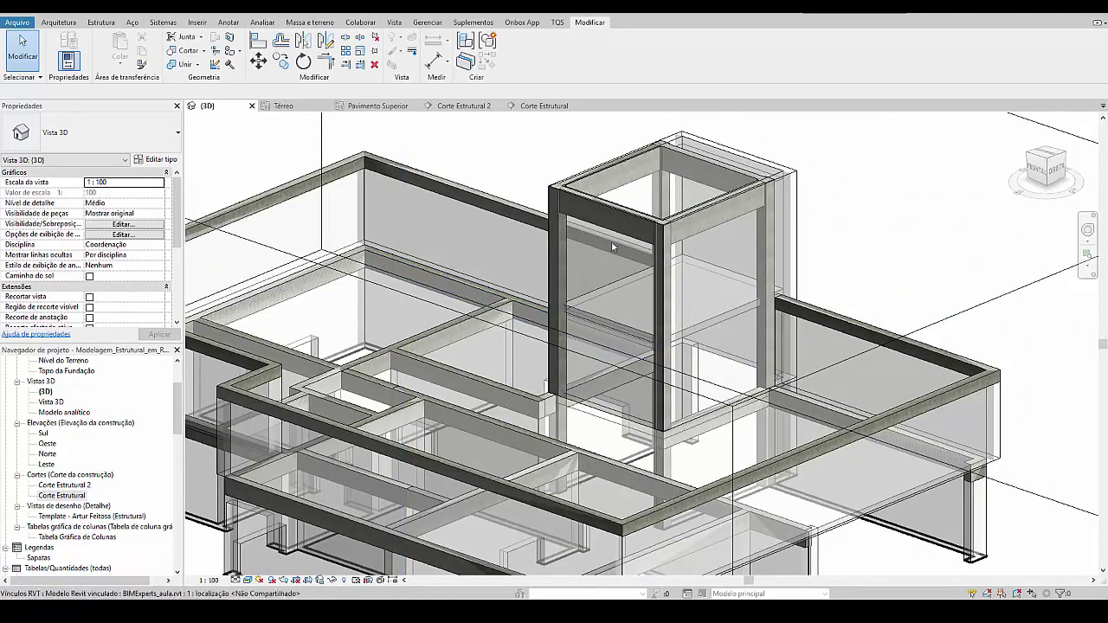
left_click(693, 242)
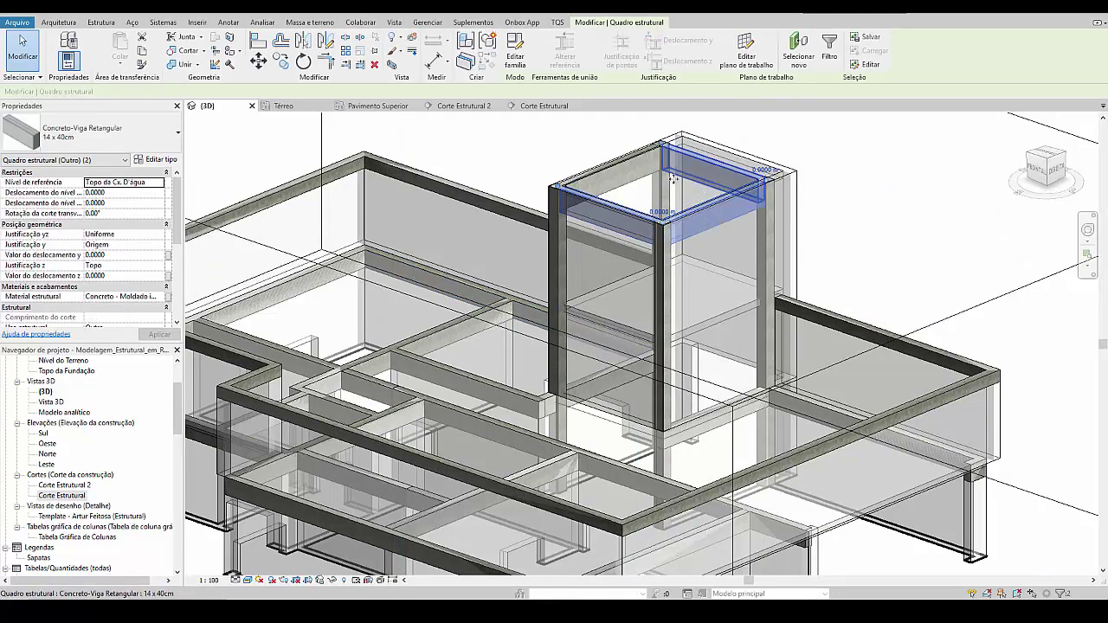
left_click(644, 182, "ctrl")
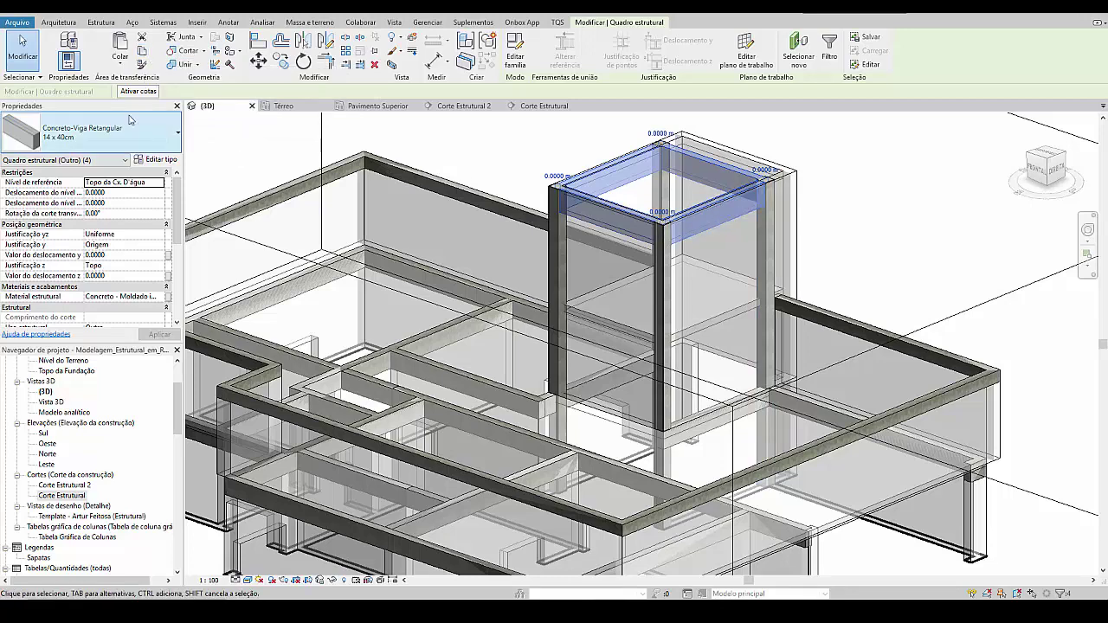
key("ctrl+c")
left_click(119, 61)
left_click(156, 106)
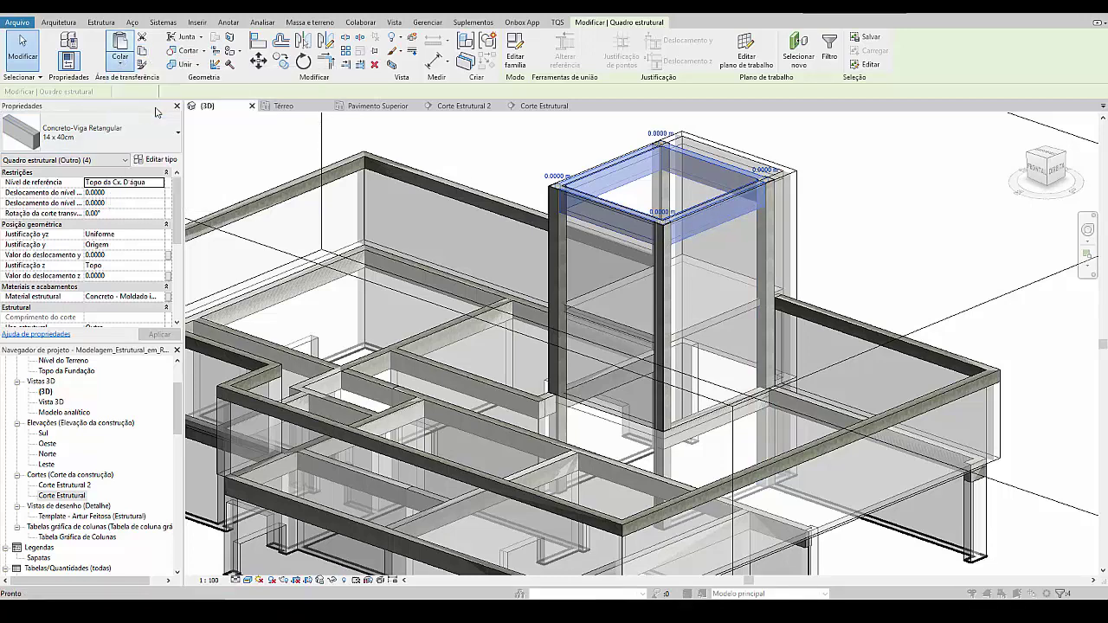
left_click_drag(531, 212, 461, 209)
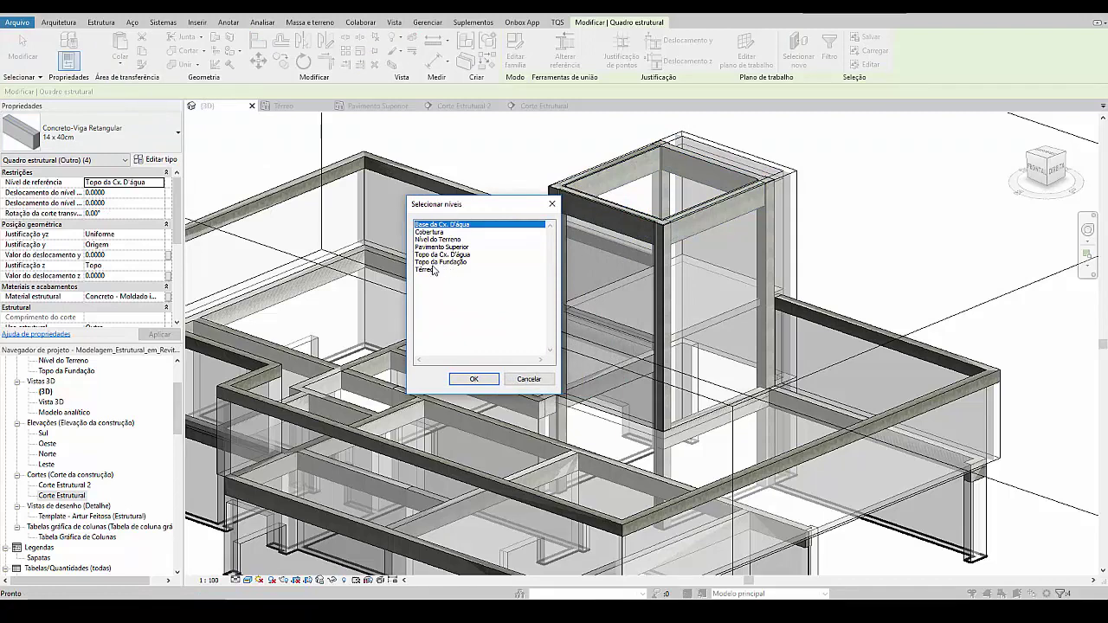
key("Return")
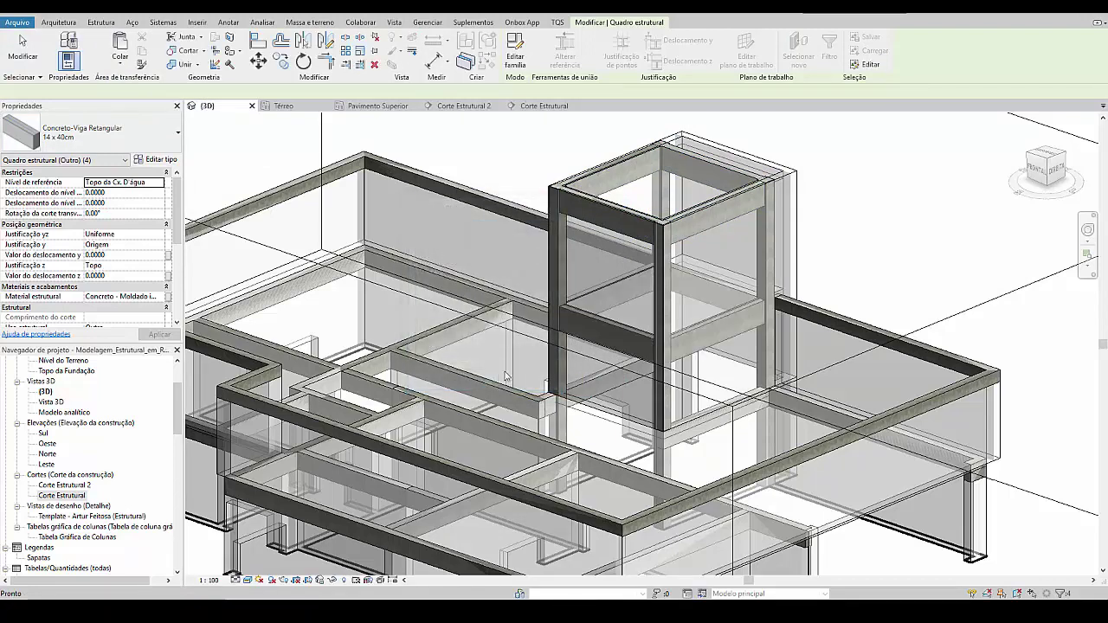
key("Escape")
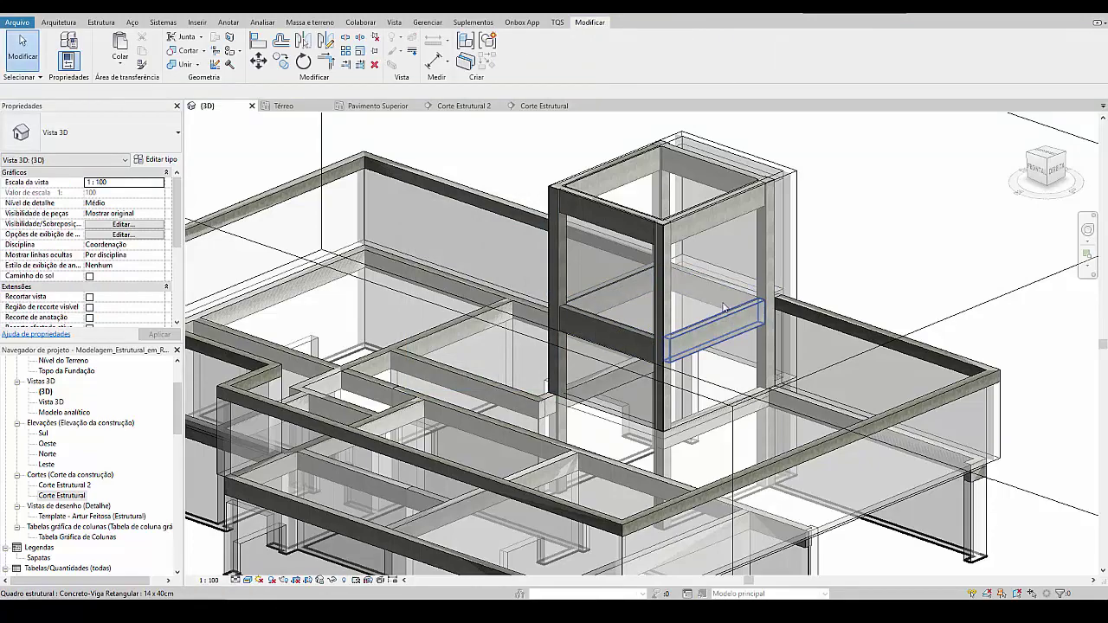
Step: Raise the upper face of the section box well above the water tank tower
scroll(731, 336, "down", 5)
middle_click_drag(731, 336, 675, 422, "shift")
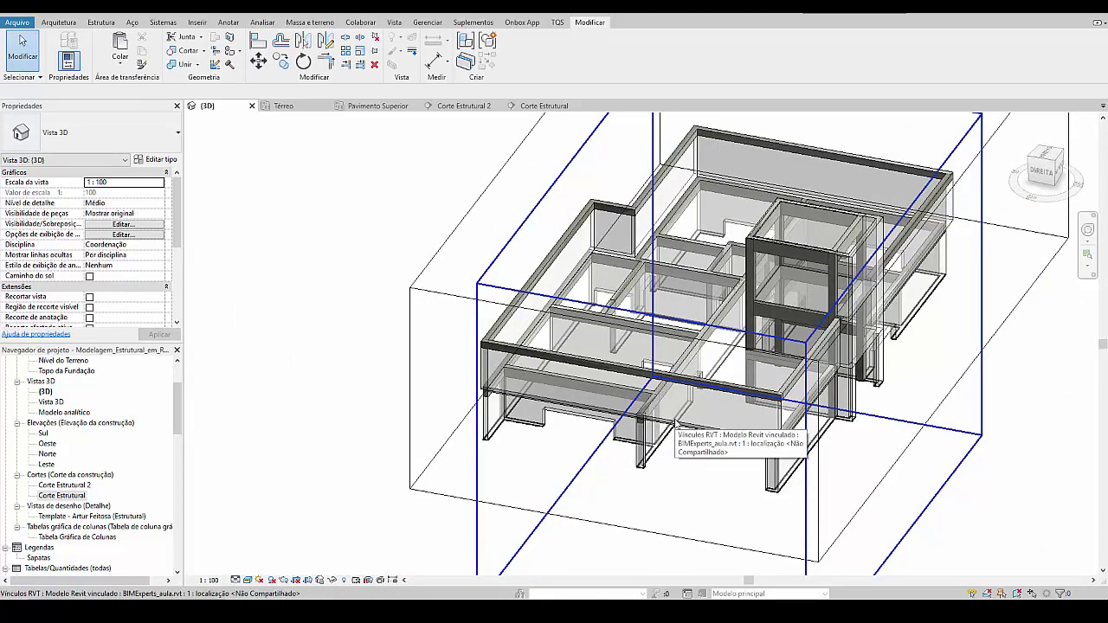
scroll(554, 425, "down", 5)
middle_click_drag(554, 426, 693, 366, "shift")
left_click(702, 364)
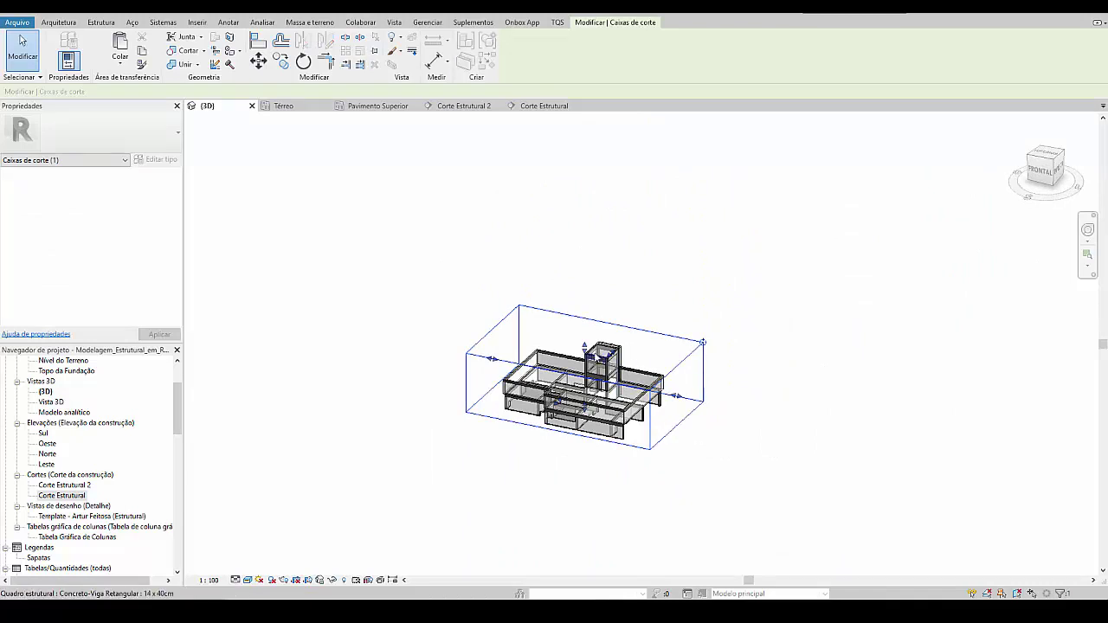
left_click_drag(588, 342, 584, 281)
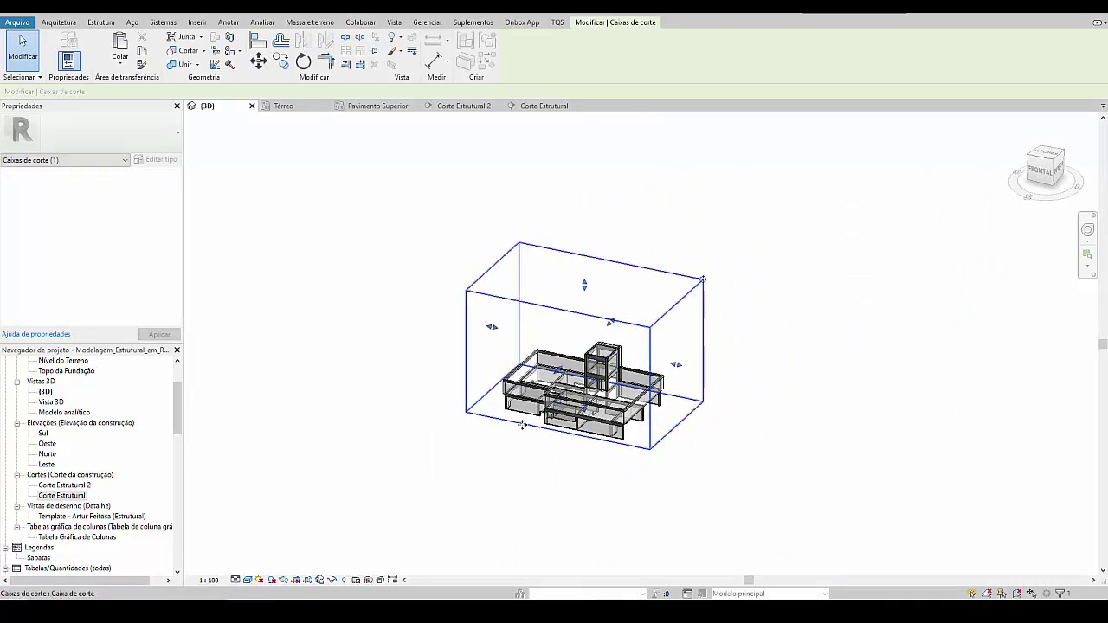
Step: Lower the bottom face of the section box below the columns and turn off the 3D view's section box
left_click_drag(586, 407, 583, 490)
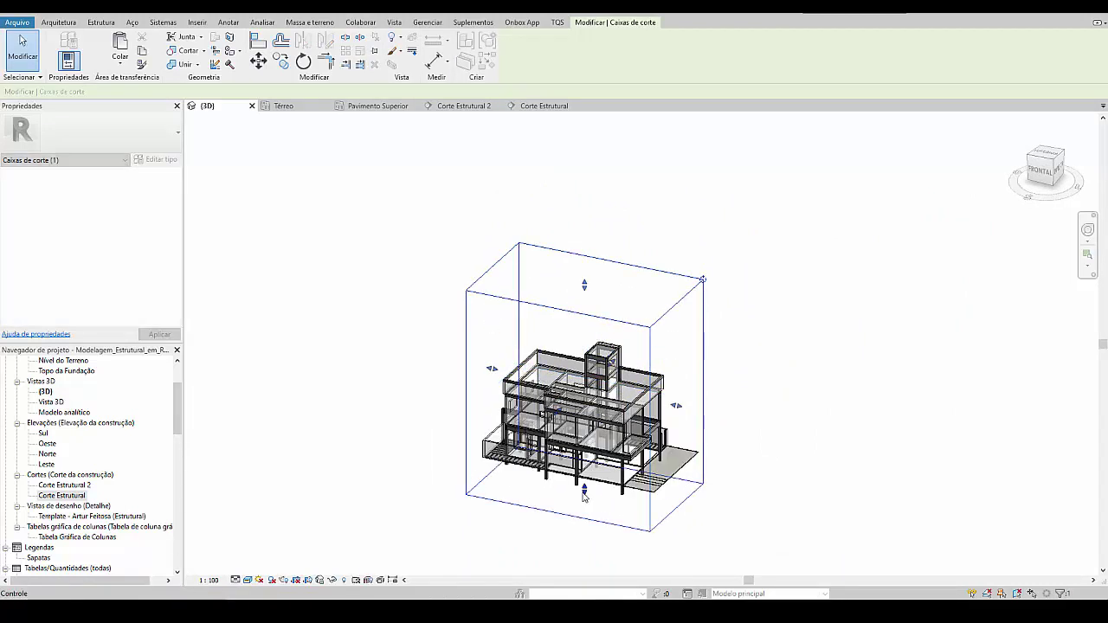
left_click(283, 429)
scroll(139, 271, "down", 5)
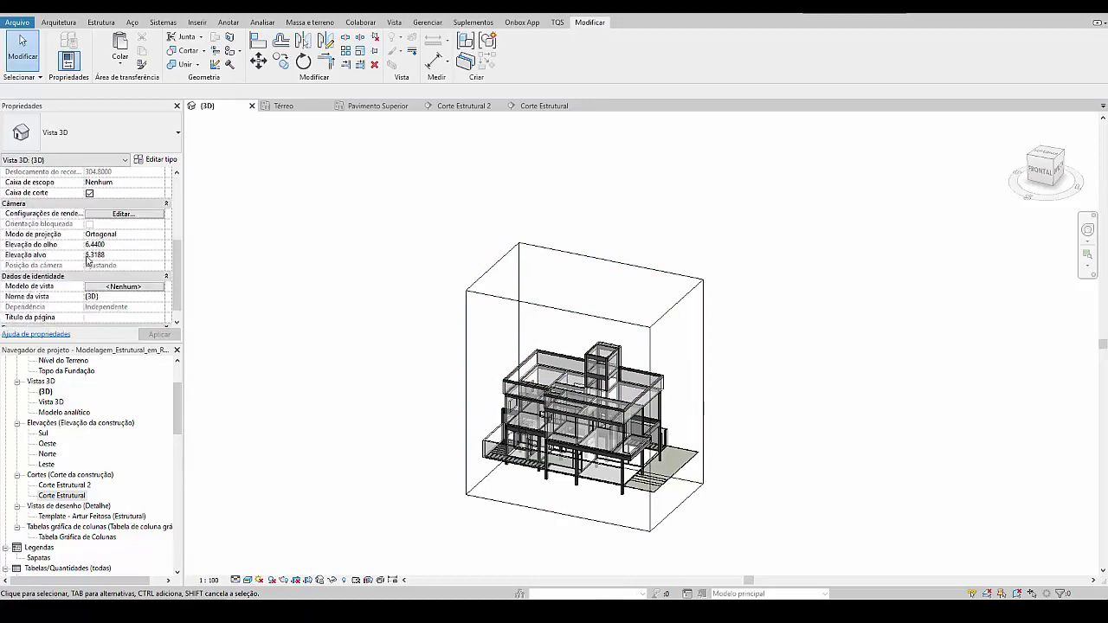
scroll(87, 259, "up", 3)
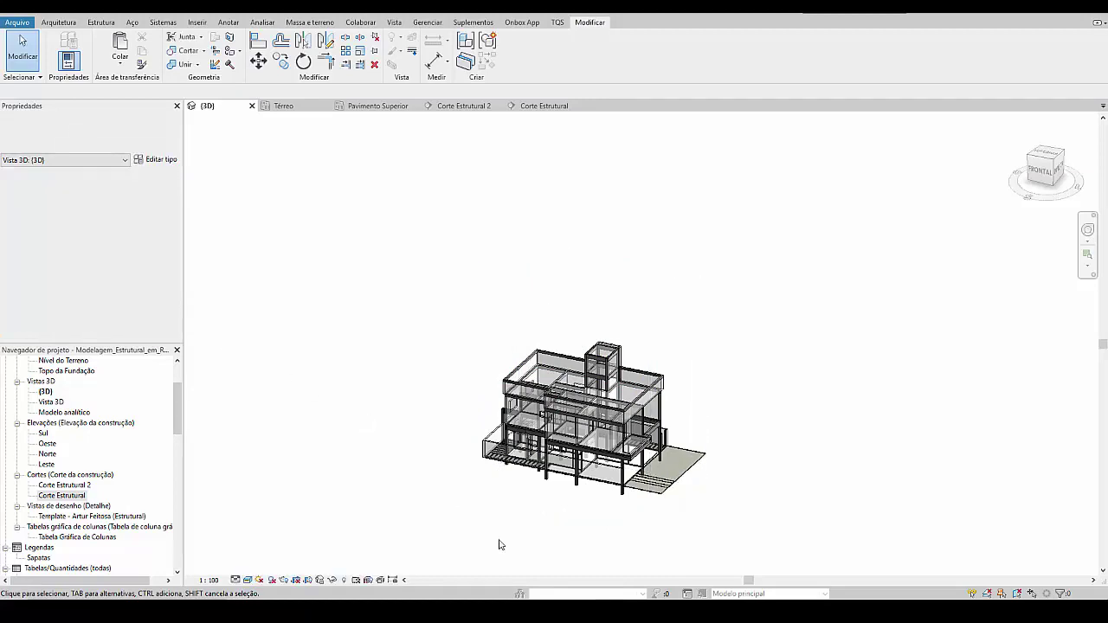
scroll(537, 465, "up", 6)
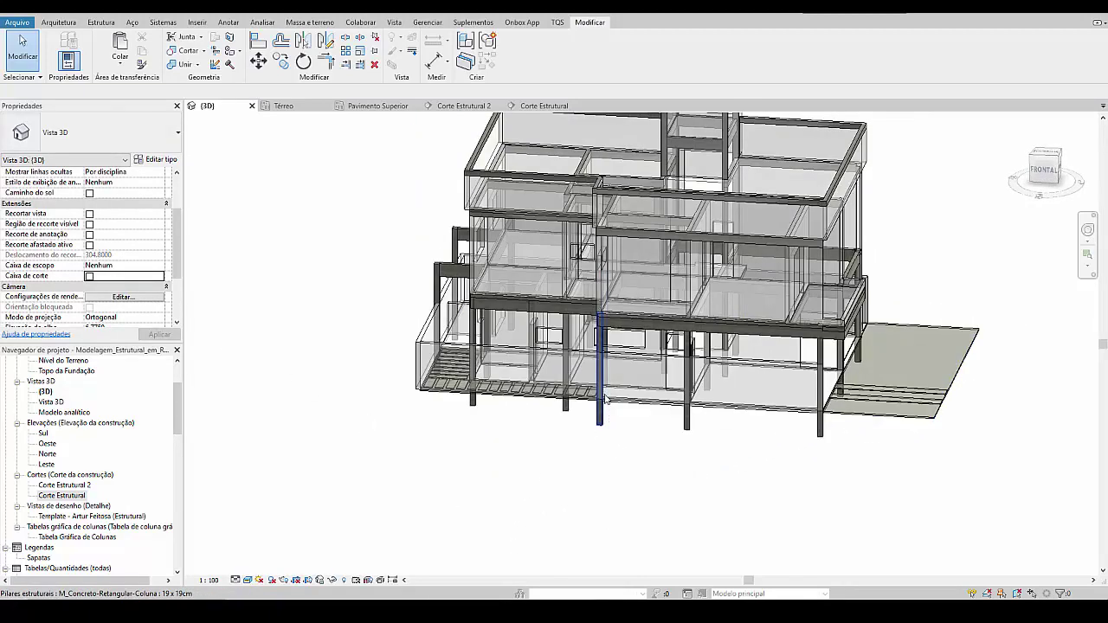
Step: Select all 19 x 19 cm columns, leaving out the four water tank tower columns and the three low outer columns at the side
left_click(606, 400)
key("s")
key("a")
middle_click_drag(660, 194, 626, 329)
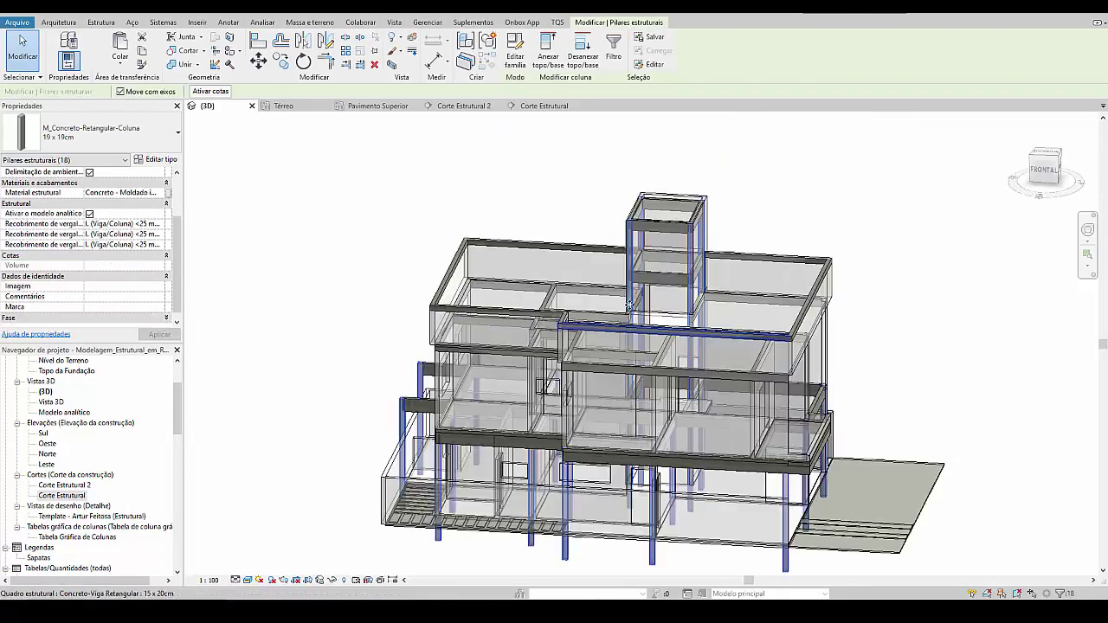
left_click(637, 267, "shift")
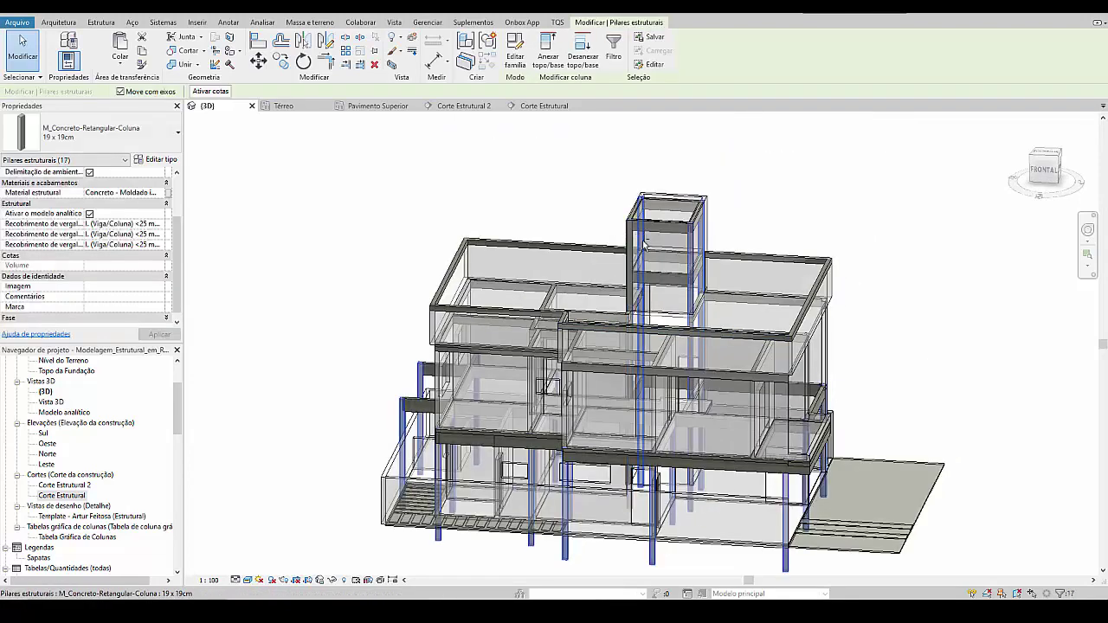
left_click(690, 264, "shift")
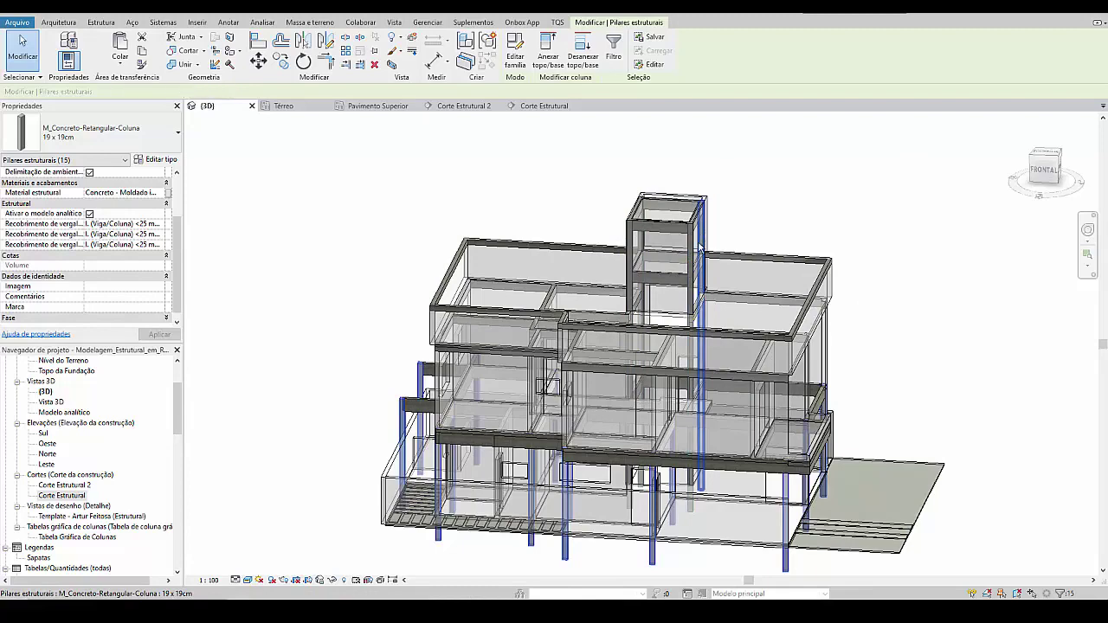
left_click(700, 248, "shift")
middle_click_drag(582, 319, 698, 354, "shift")
left_click(487, 483, "shift")
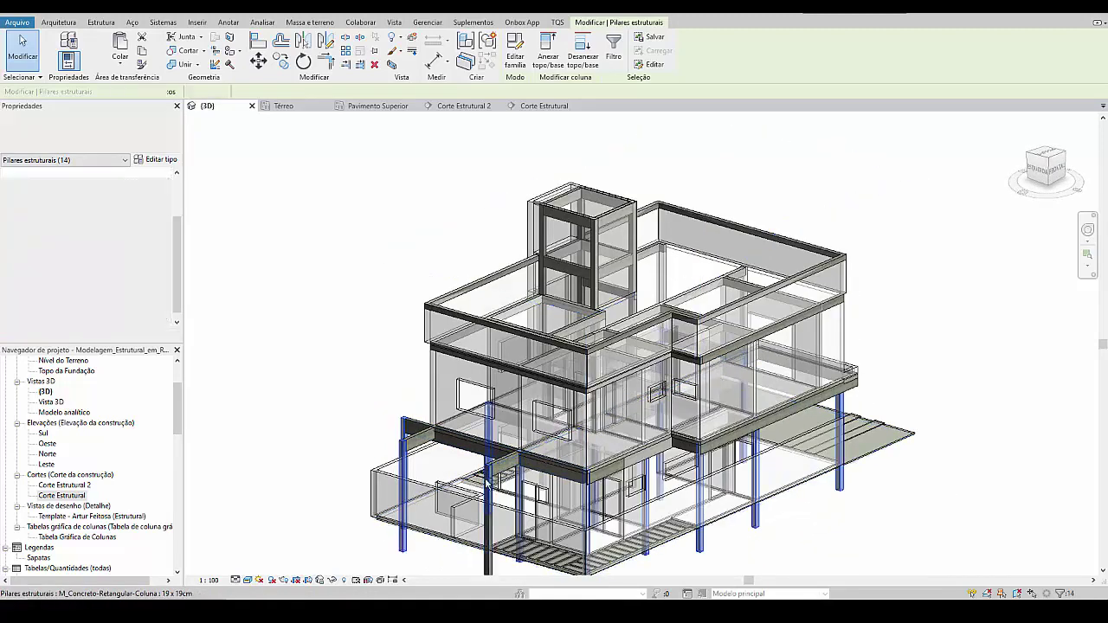
left_click(400, 463, "shift")
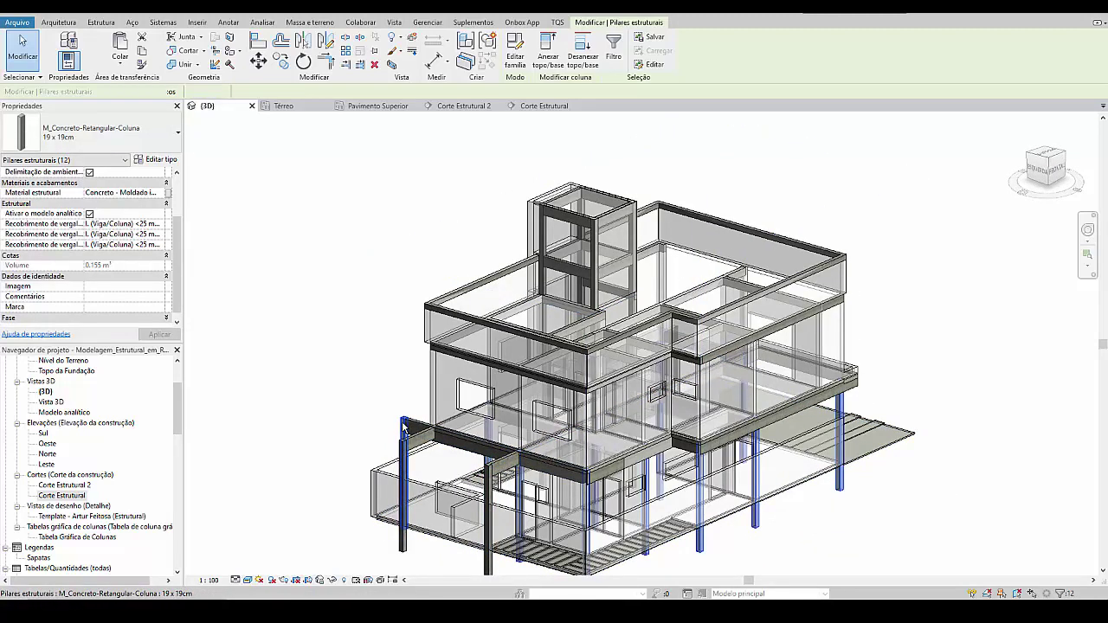
left_click(403, 426, "shift")
Step: Set the top level of the selected columns to Cobertura
scroll(161, 246, "up", 3)
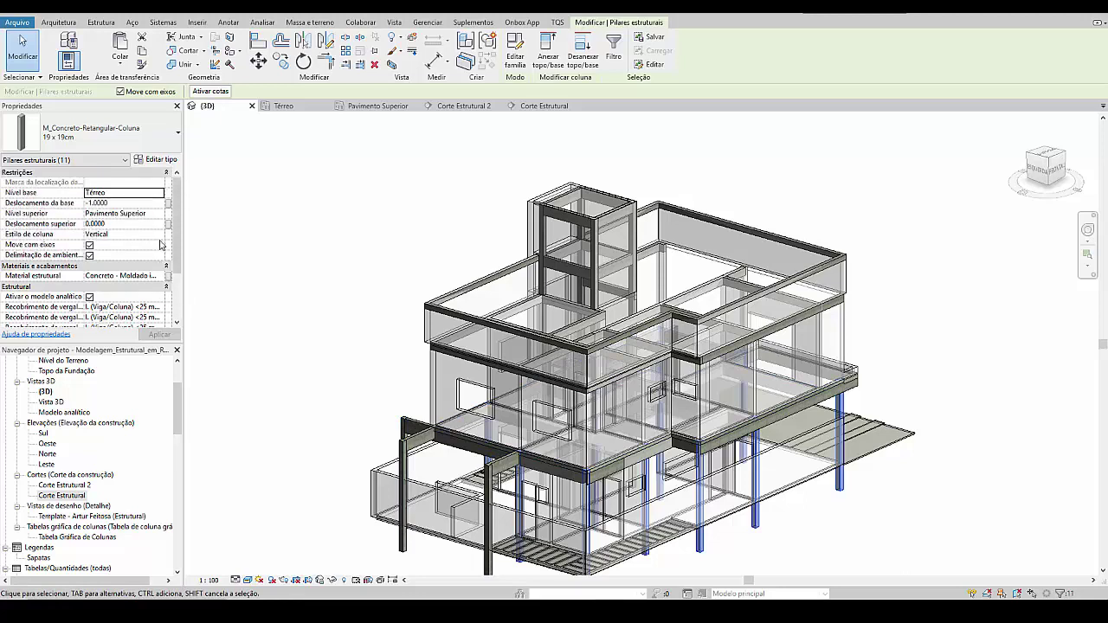
left_click(159, 215)
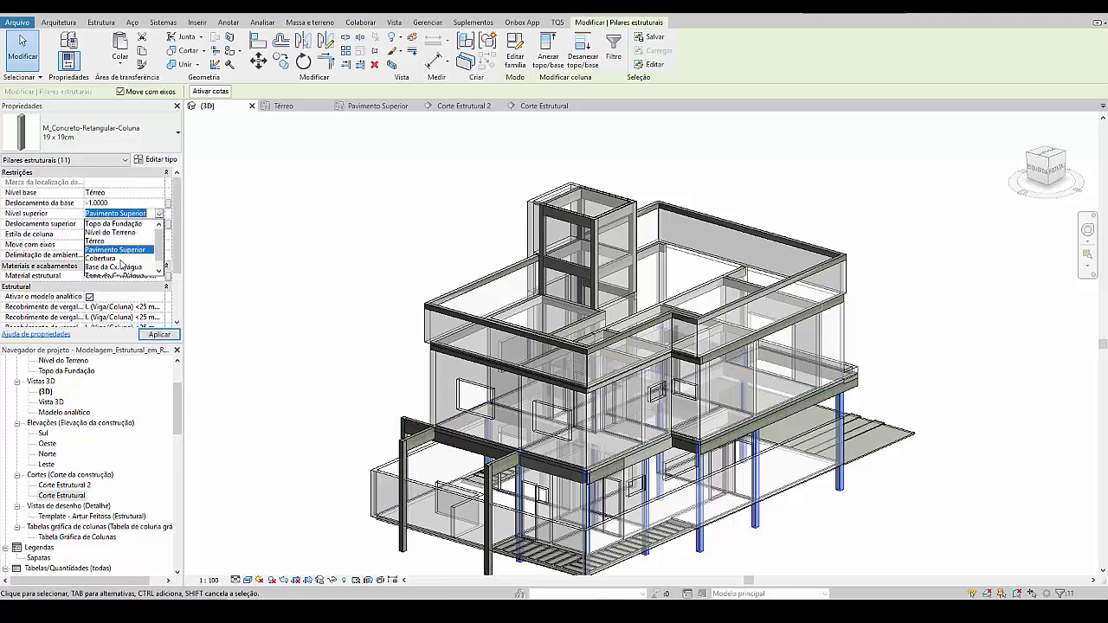
left_click(100, 258)
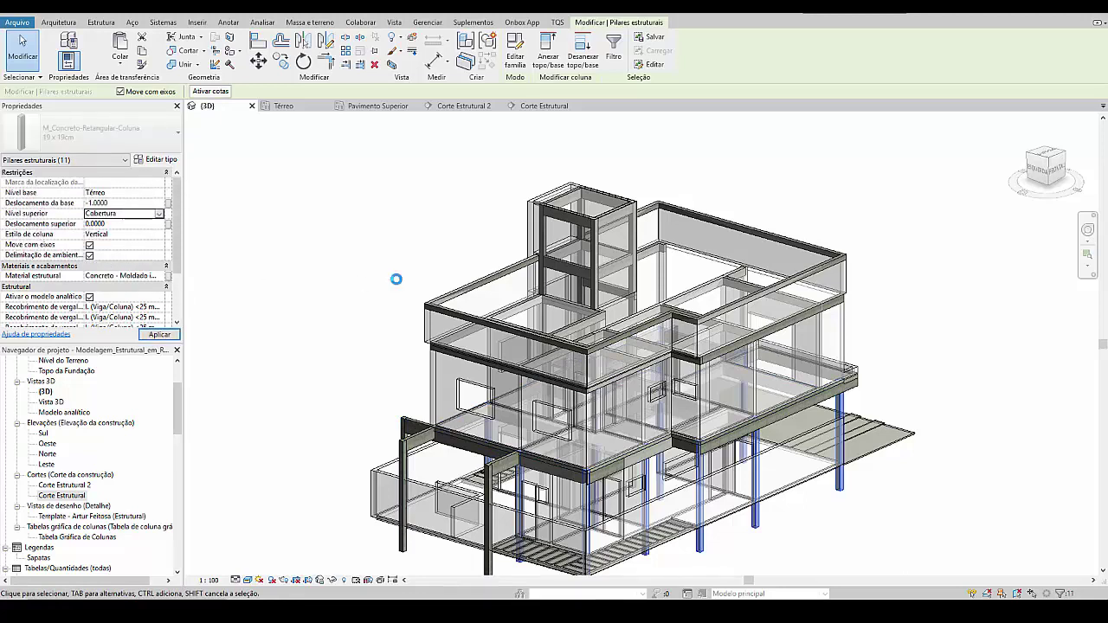
left_click(395, 324)
Step: Examine the extended columns around the building, highlighting the three along the front facade
middle_click_drag(693, 398, 509, 350, "shift")
left_click(509, 348)
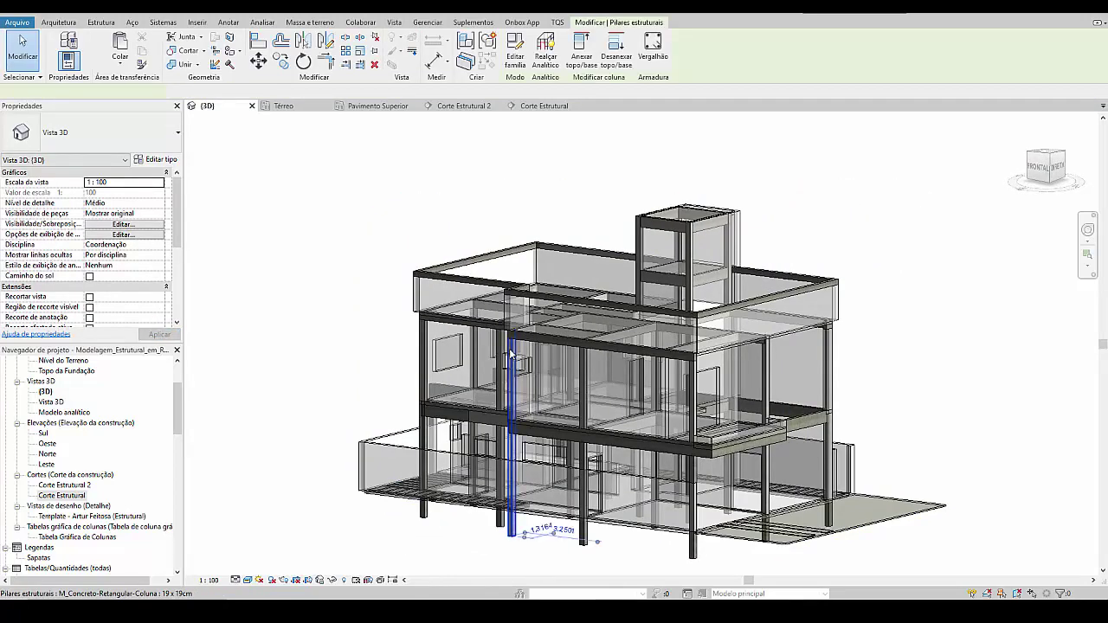
left_click(584, 384, "ctrl")
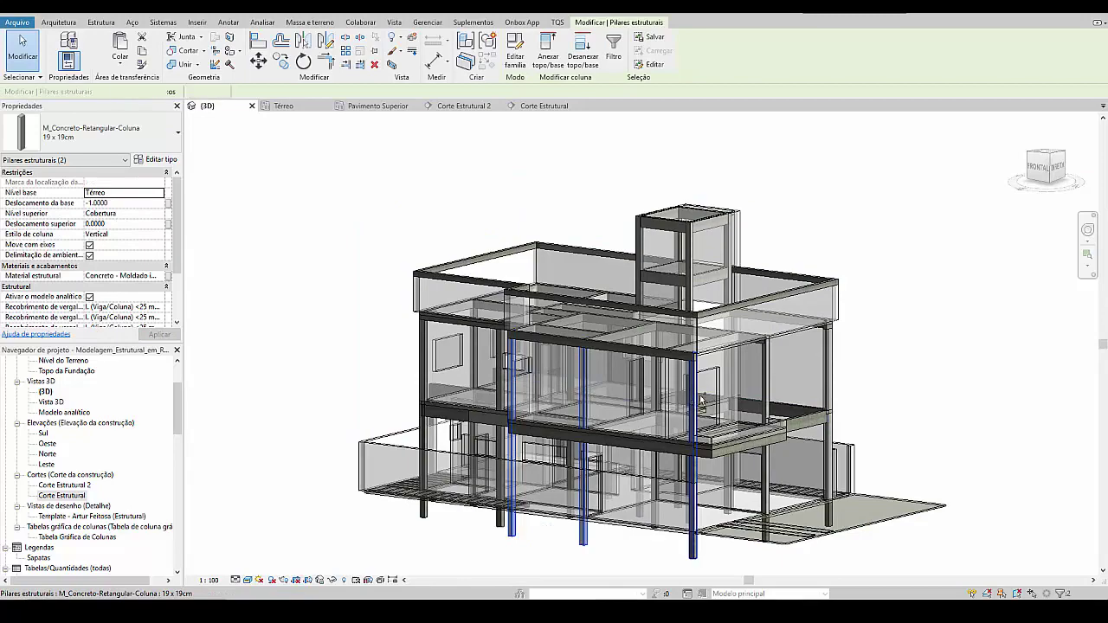
left_click(700, 400, "ctrl")
left_click(269, 440)
middle_click_drag(269, 440, 341, 468, "shift")
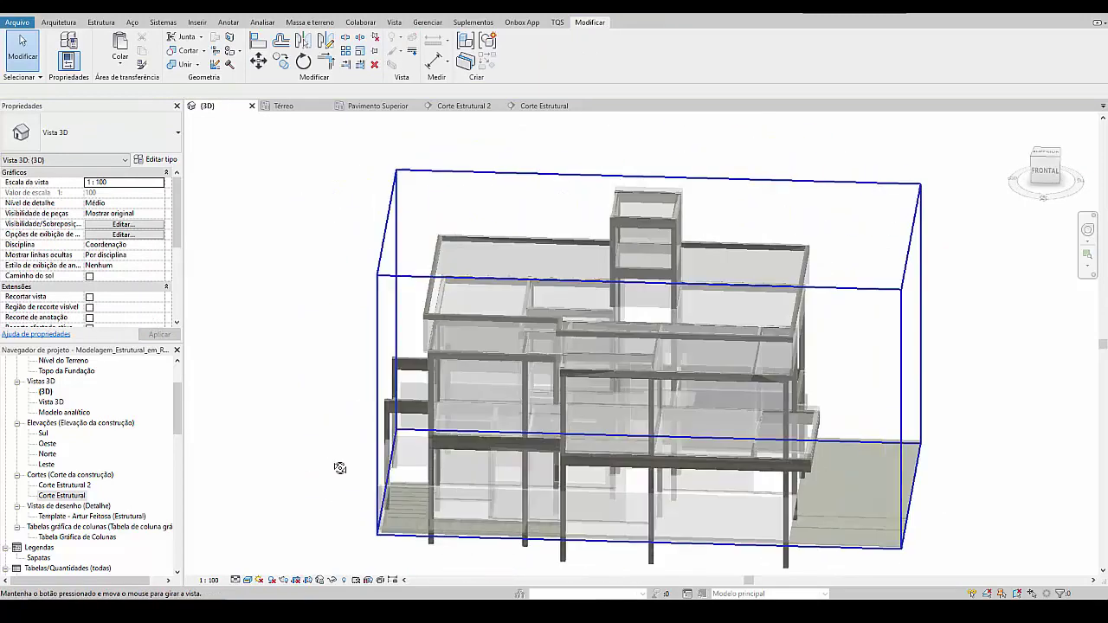
middle_click_drag(680, 440, 552, 370, "shift")
middle_click_drag(613, 406, 673, 485, "shift")
scroll(674, 486, "up", 2)
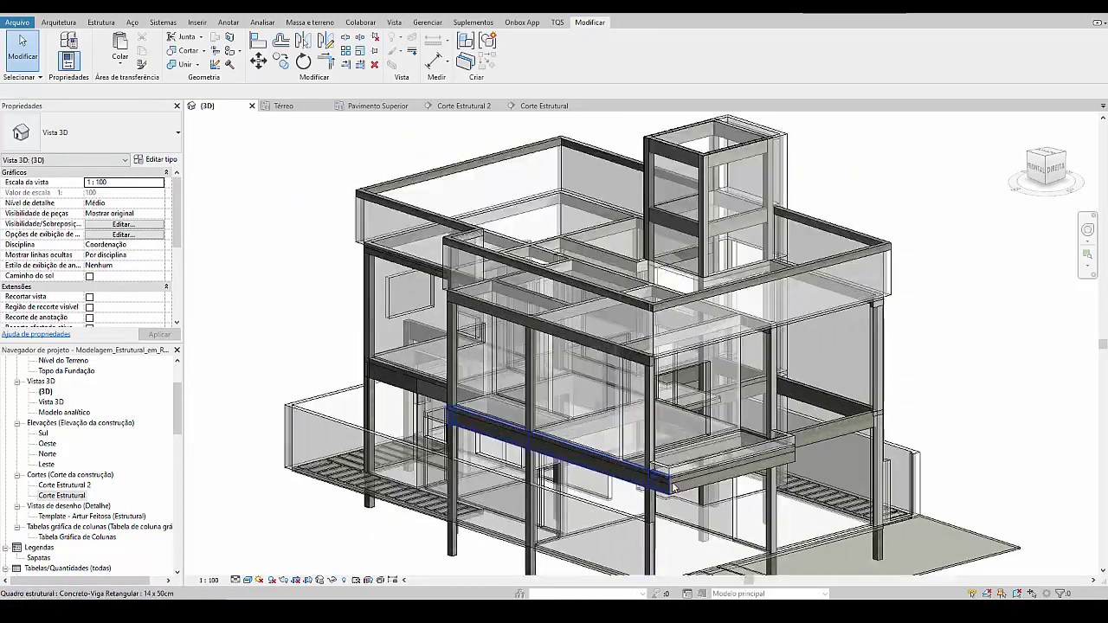
scroll(617, 435, "down", 2)
Step: Hide the Paredes category in the 3D view's visibility and graphics overrides
key("v")
key("v")
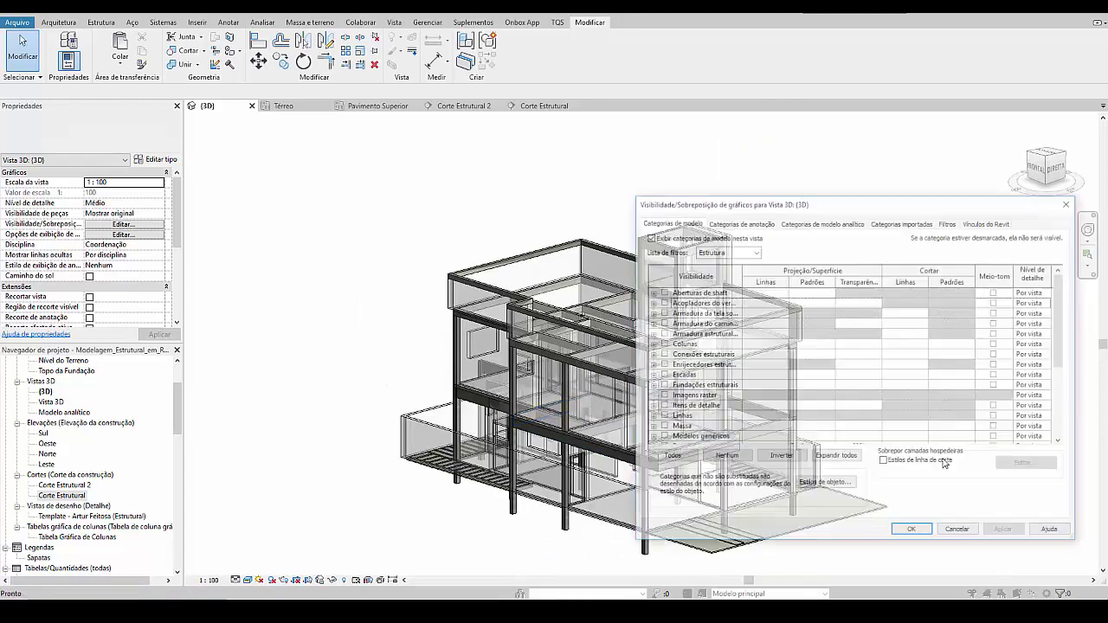
left_click(728, 344)
key("p")
scroll(714, 410, "down", 1)
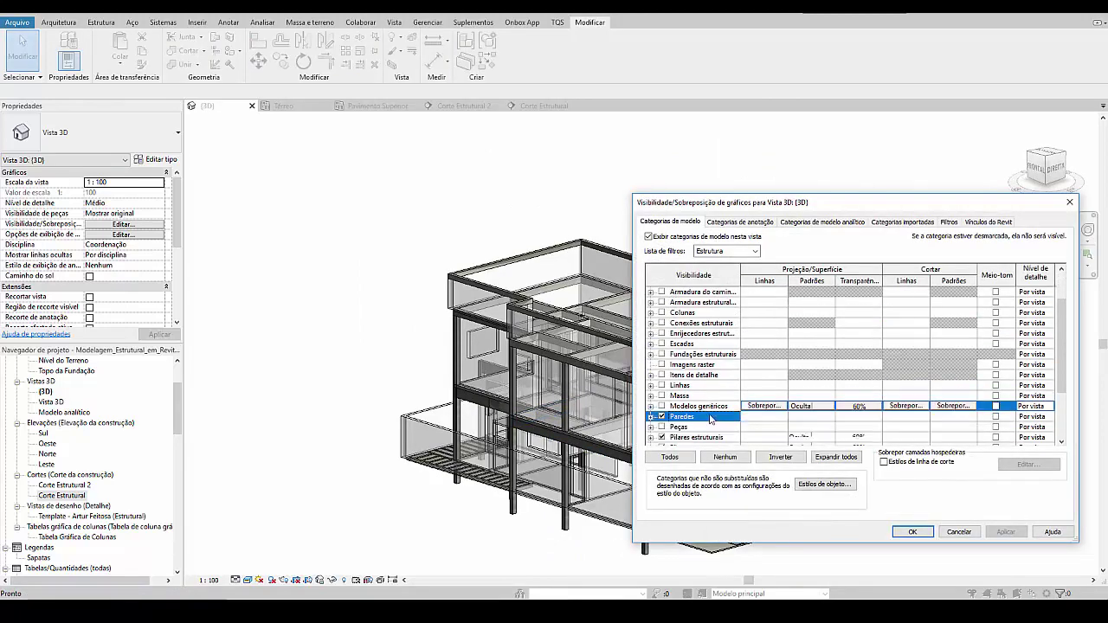
left_click(1006, 531)
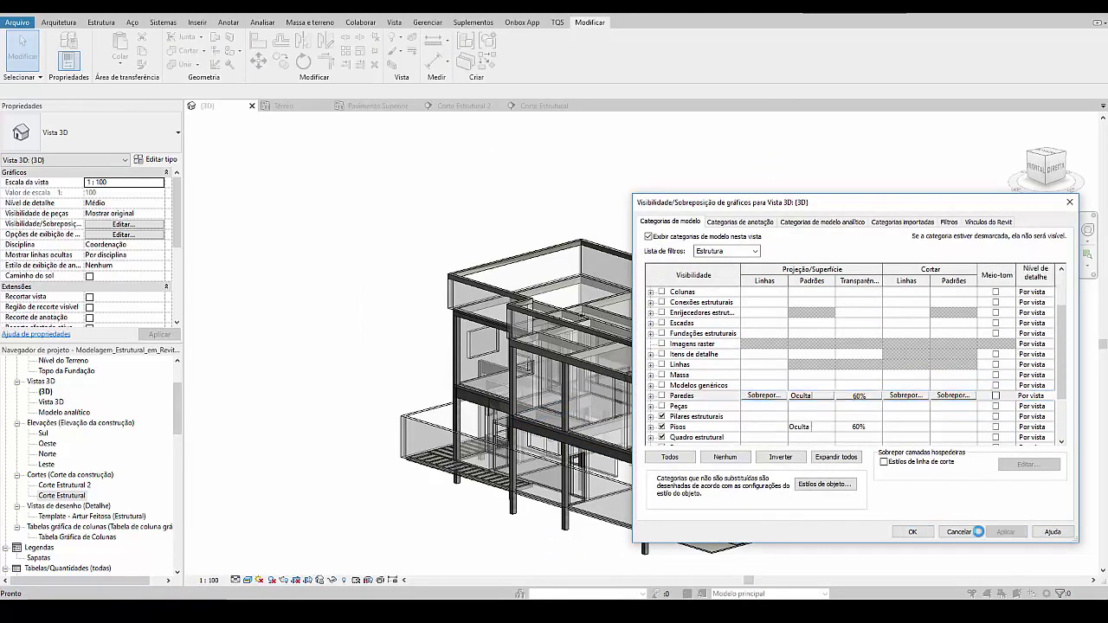
left_click(913, 532)
Step: Select the whole chain of 15 x 20 cm parapet beams and delete it
key("Tab")
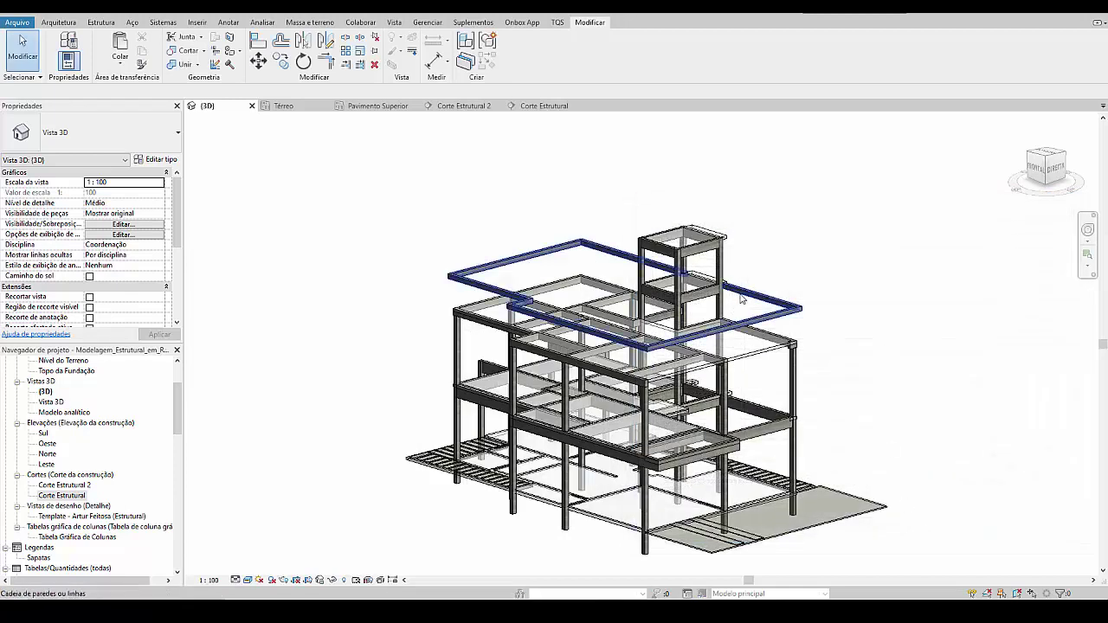
left_click(740, 301)
key("Delete")
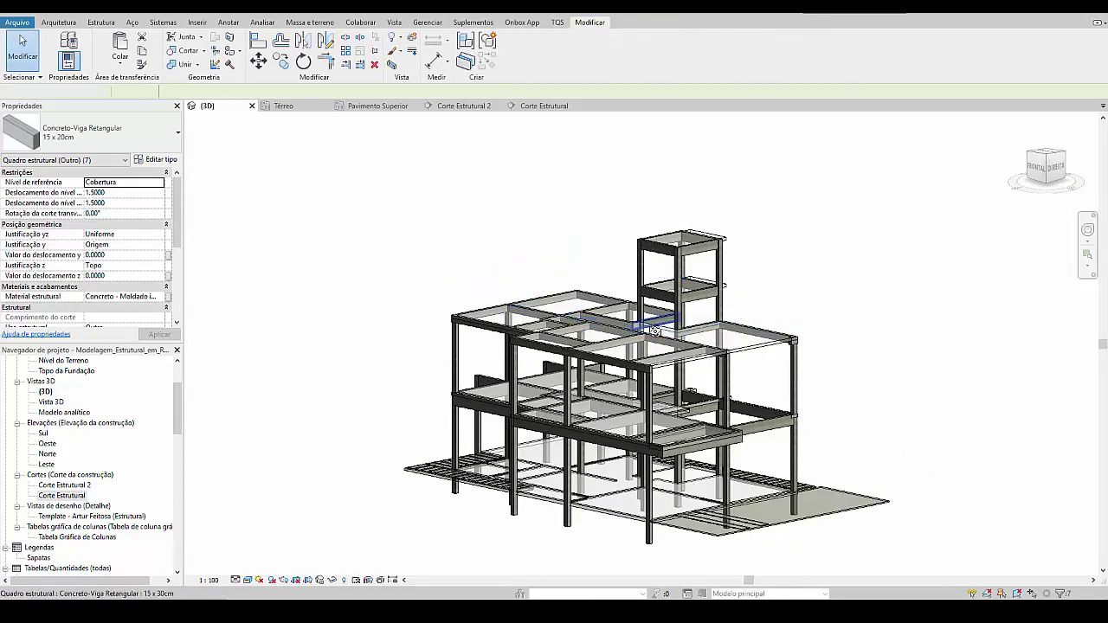
Step: Extend the 15 x 30 cm roof-level beam beside the water tank tower to the side face of the neighbouring roof beam
middle_click_drag(754, 355, 657, 411, "shift")
middle_click_drag(686, 453, 610, 364, "shift")
scroll(598, 350, "up", 4)
scroll(599, 350, "up", 3)
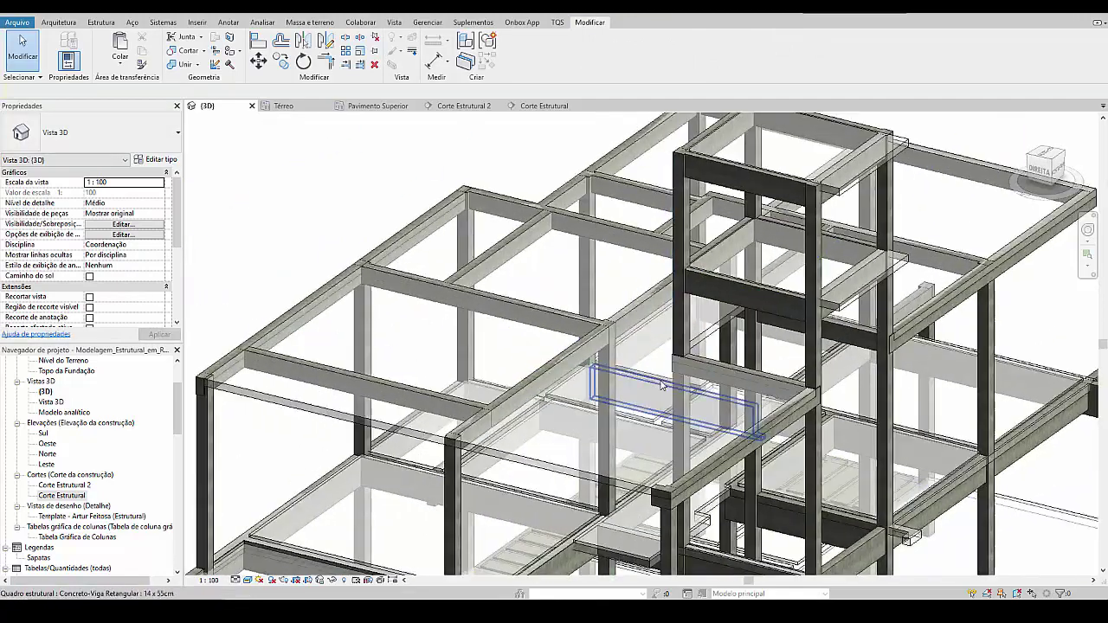
scroll(598, 347, "up", 3)
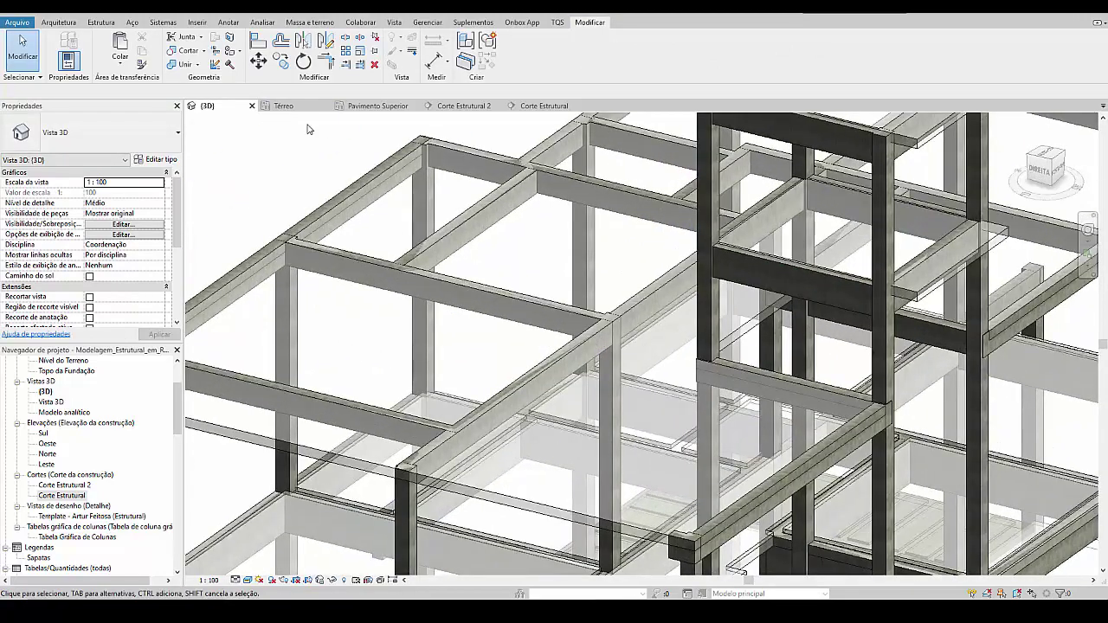
left_click(346, 65)
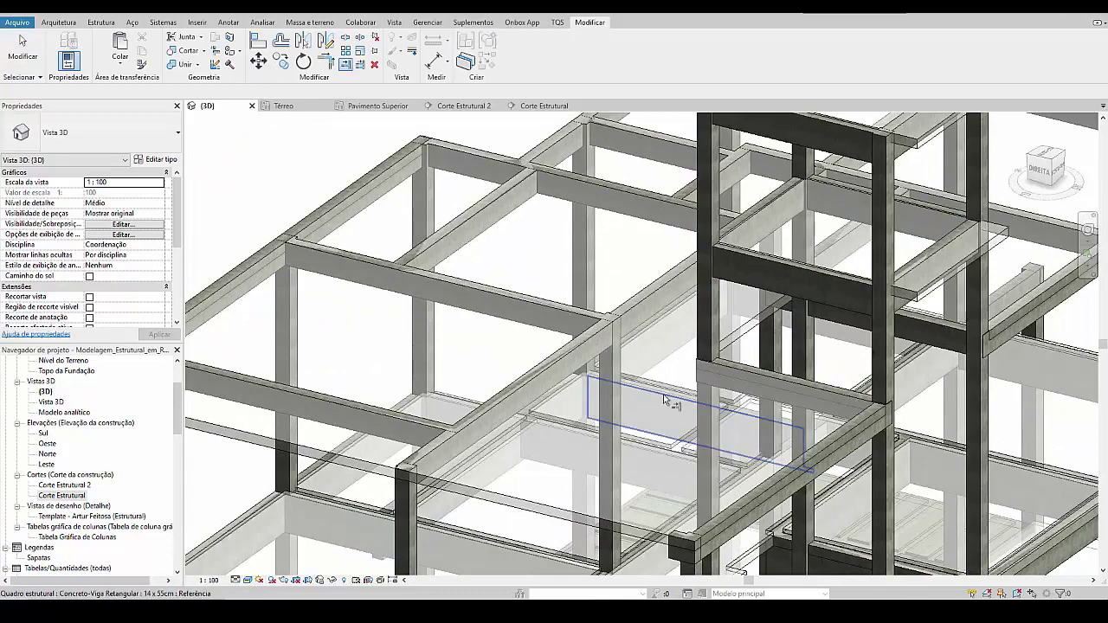
left_click(609, 339)
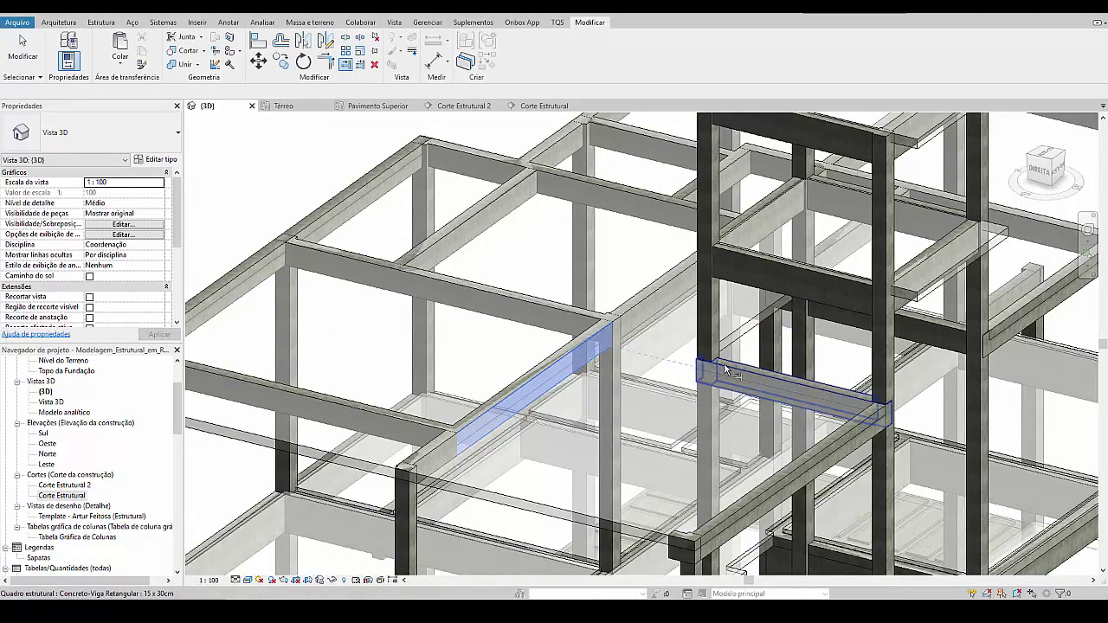
Step: Examine the complete frame of columns and beams from several angles in the 3D view
middle_click_drag(726, 370, 517, 486, "shift")
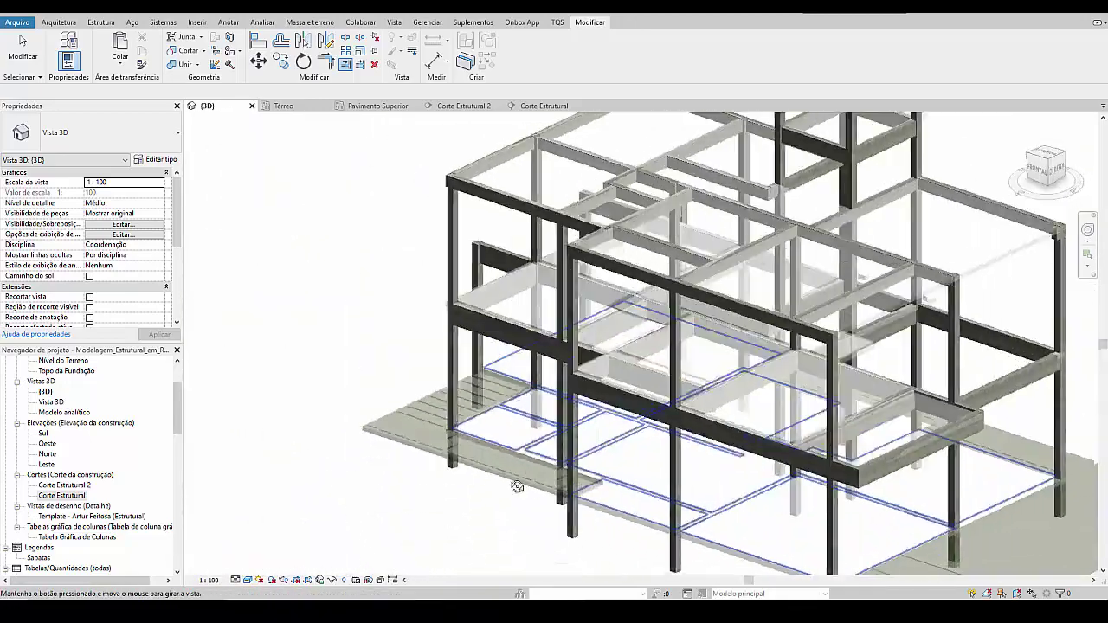
scroll(517, 487, "down", 6)
scroll(616, 430, "up", 4)
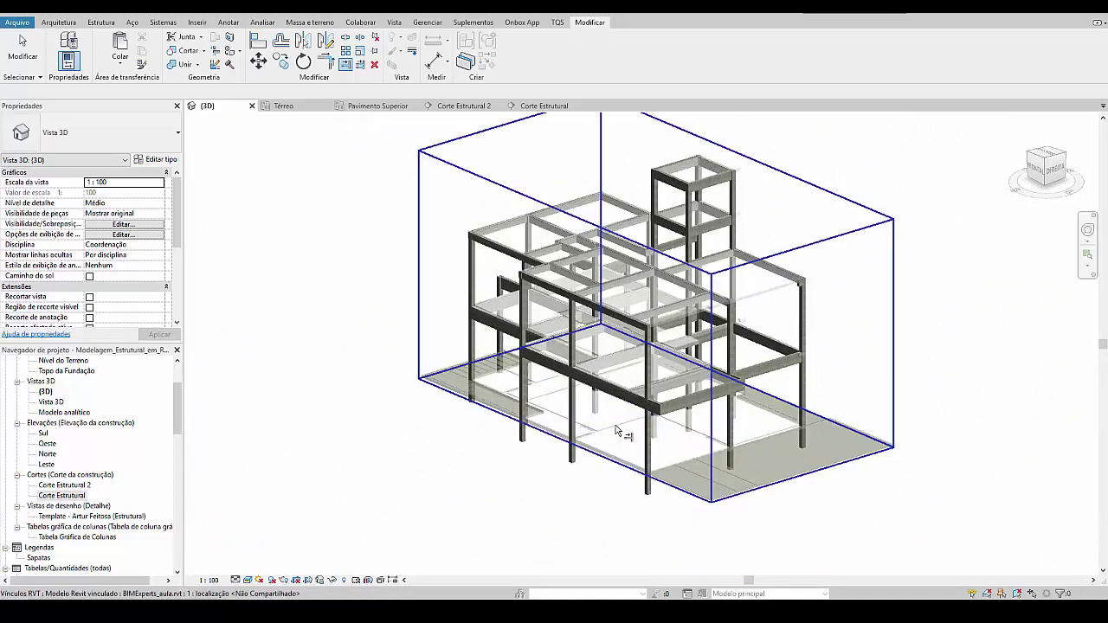
scroll(617, 430, "down", 3)
middle_click_drag(617, 431, 643, 460, "shift")
scroll(643, 460, "up", 2)
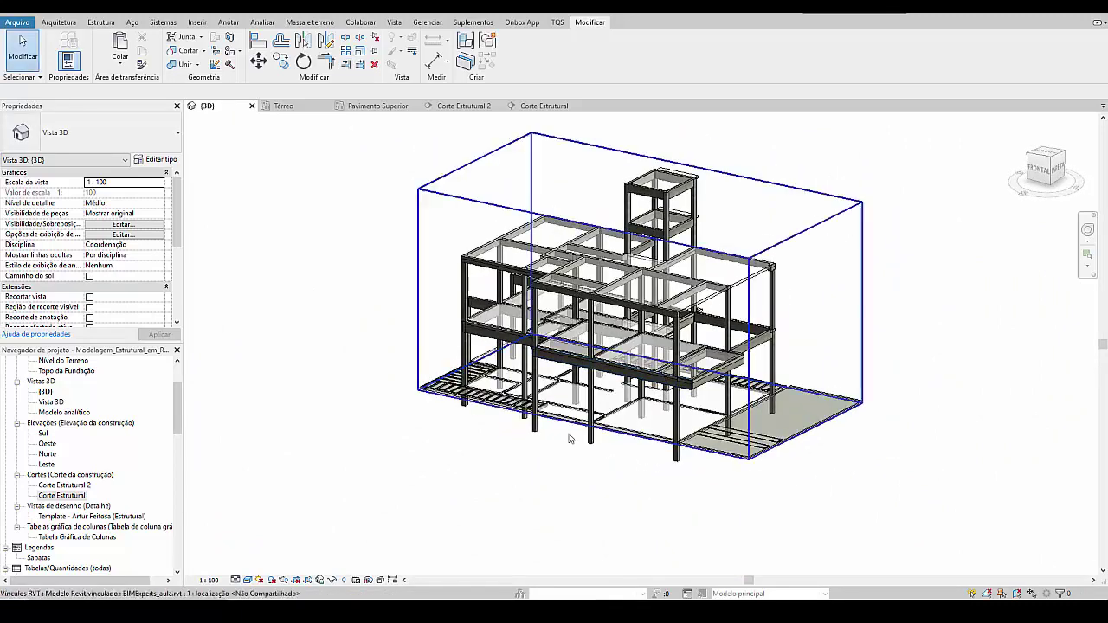
scroll(569, 438, "up", 2)
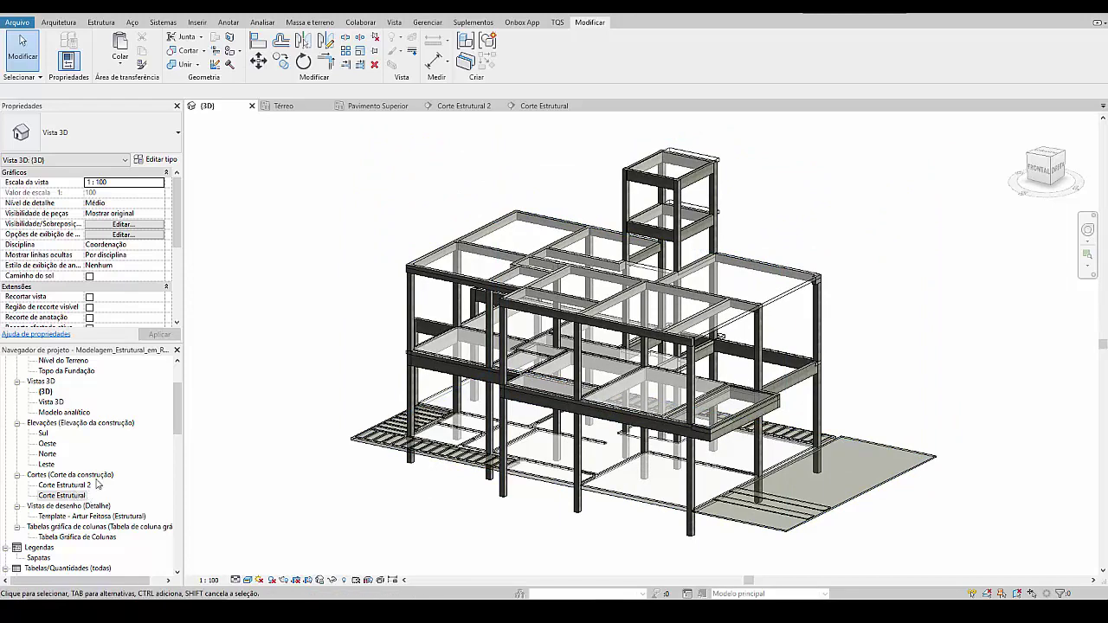
Step: Open the Corte Estrutural section and check the Topo da Fundação level at the base of the columns
scroll(97, 483, "down", 2)
double_click(67, 475)
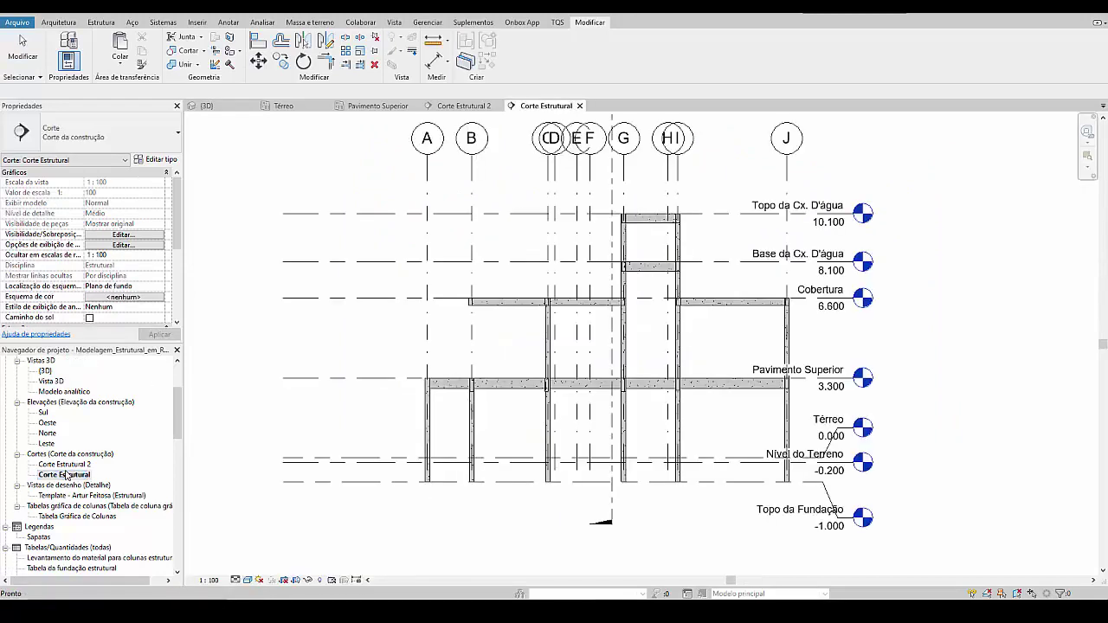
middle_click_drag(798, 518, 883, 460)
left_click(874, 464)
key("Escape")
left_click(872, 465)
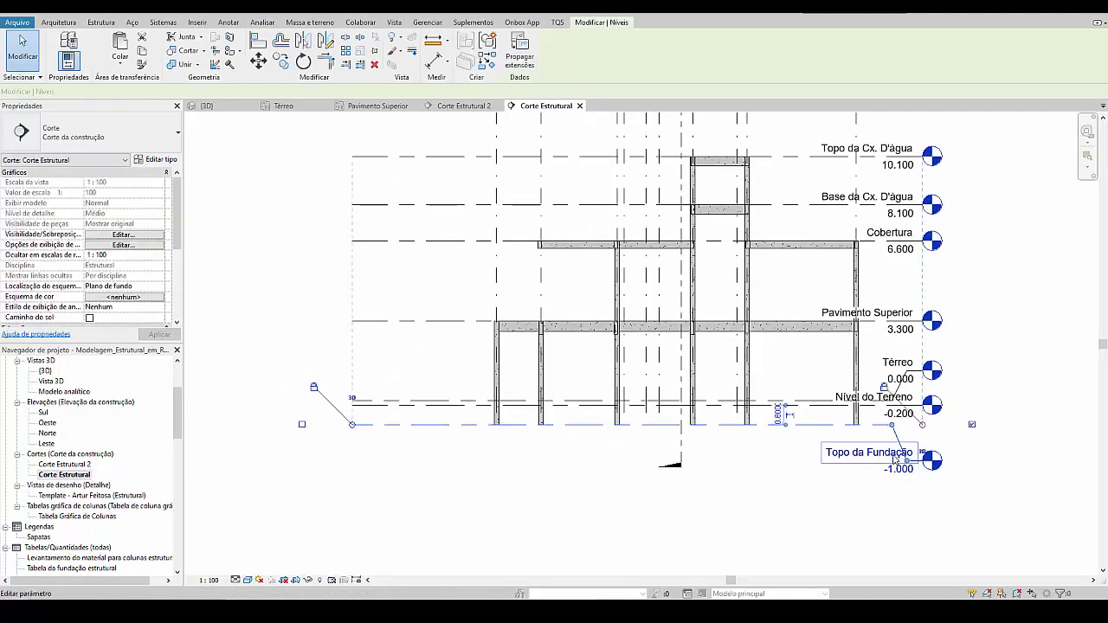
key("Escape")
Step: Start placing an isolated foundation in the 3D view with the Sapata distribuída - Cônica 3100x2900x1050 type
key("ctrl+Tab")
scroll(582, 437, "down", 3)
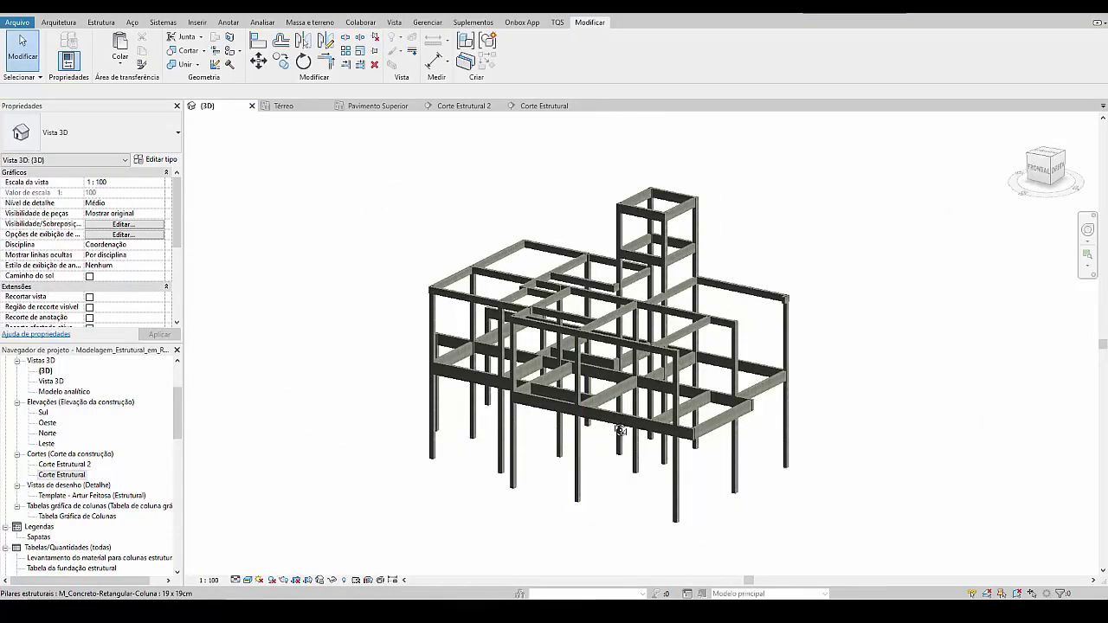
middle_click_drag(581, 437, 602, 405, "shift")
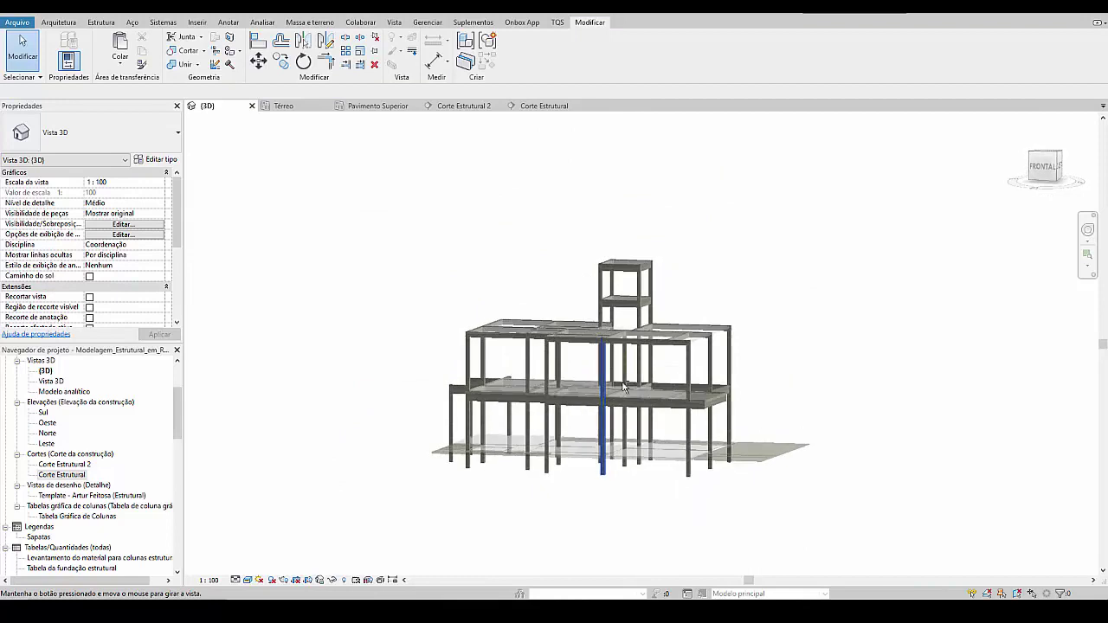
left_click(99, 23)
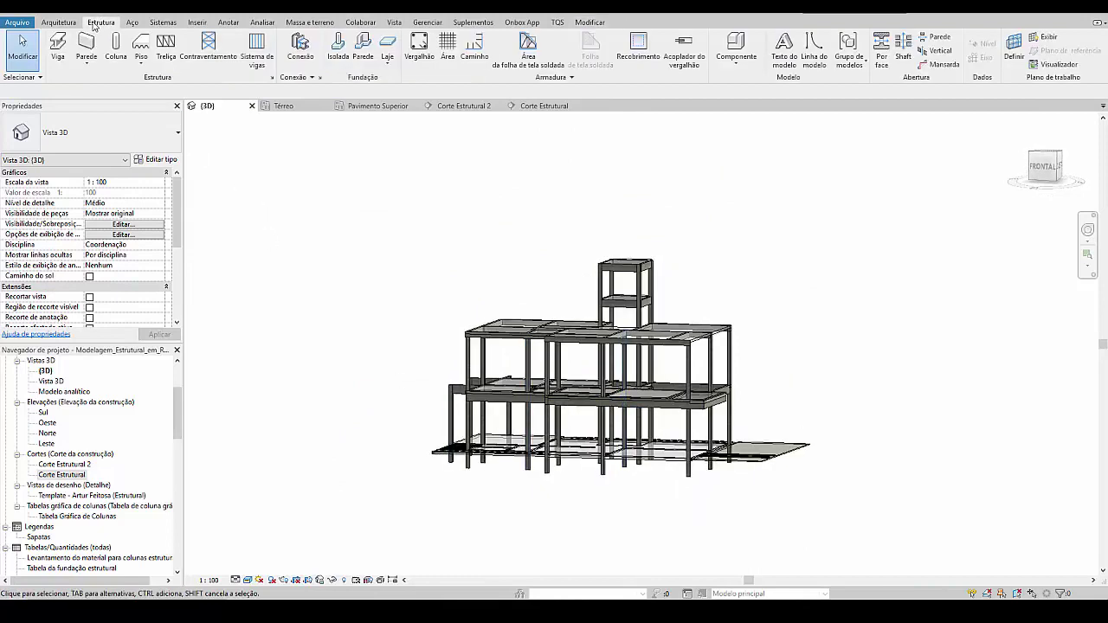
left_click(338, 54)
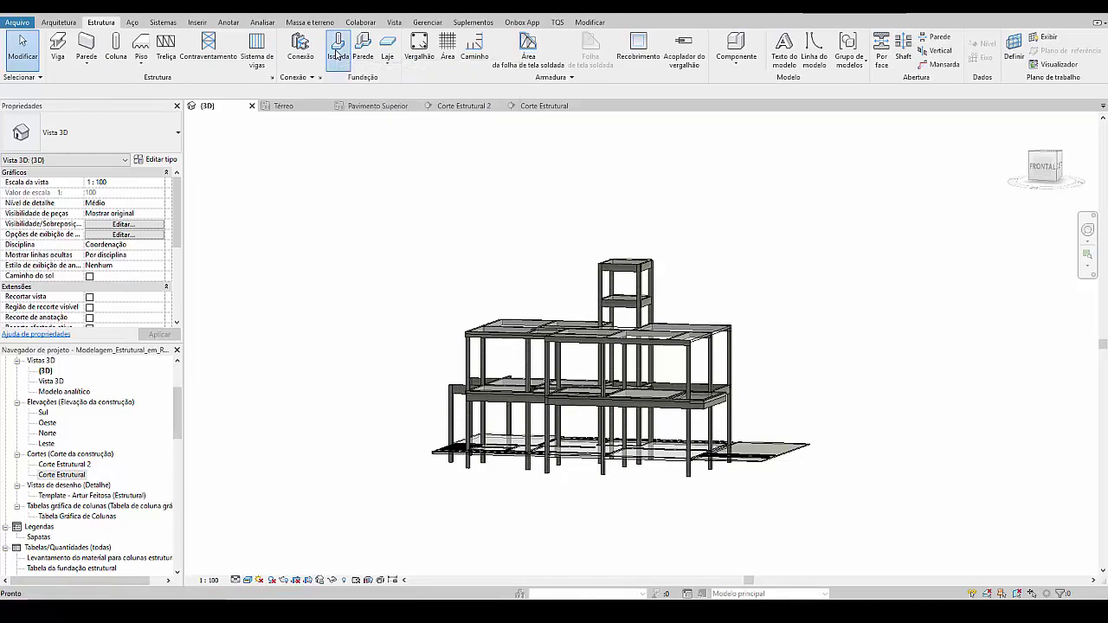
left_click(146, 126)
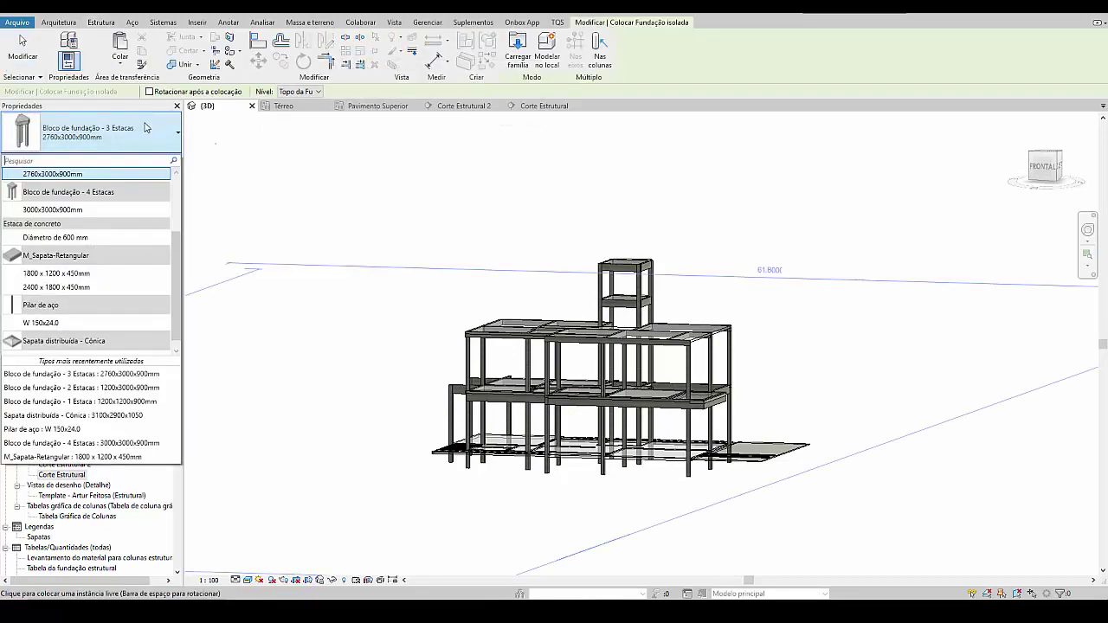
scroll(124, 281, "down", 1)
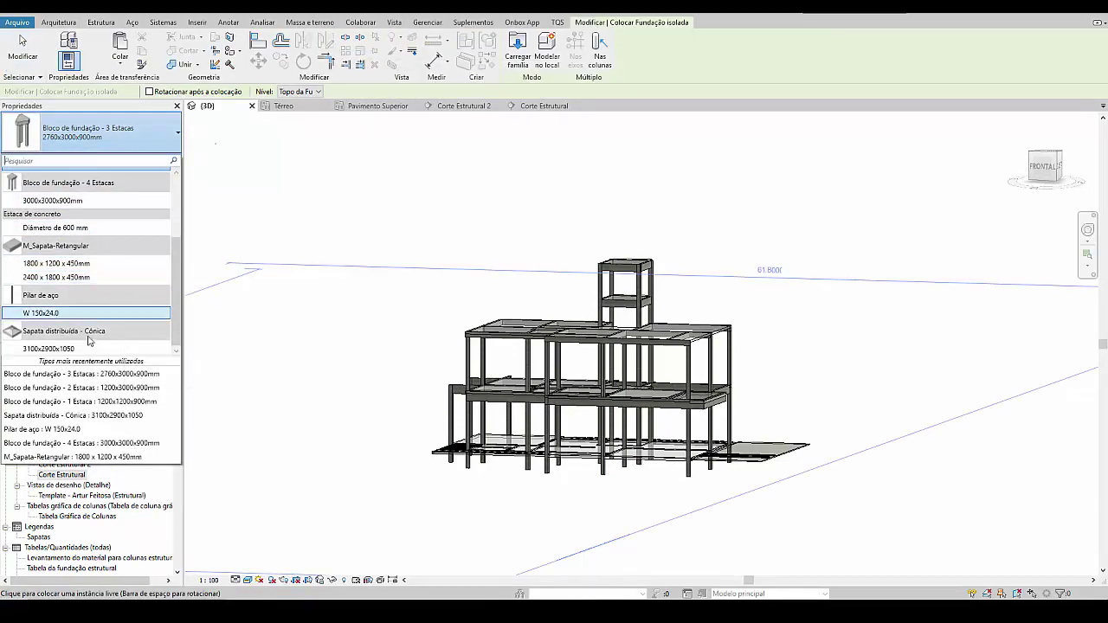
left_click(87, 349)
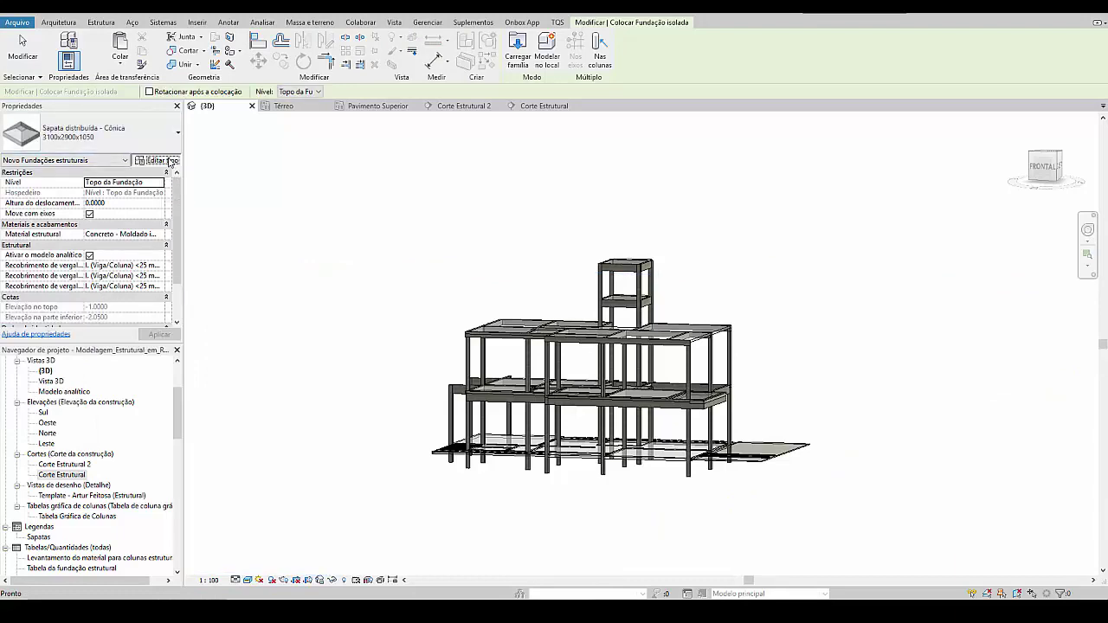
Step: Duplicate the conical footing type under the name 80cmx80cmx40cm
left_click(167, 160)
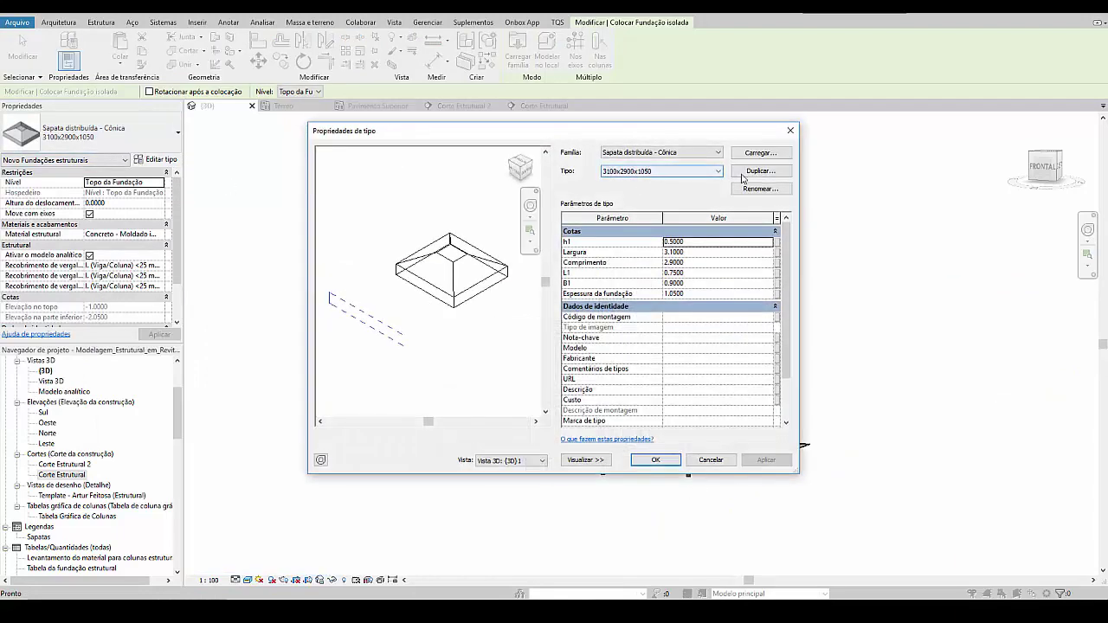
left_click(743, 172)
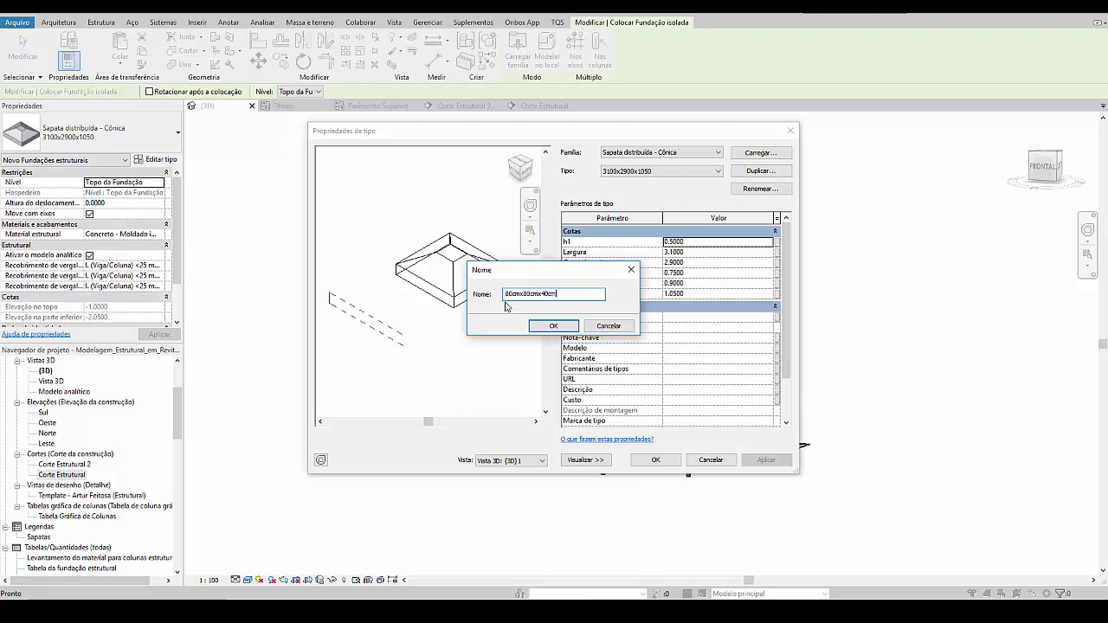
left_click(553, 326)
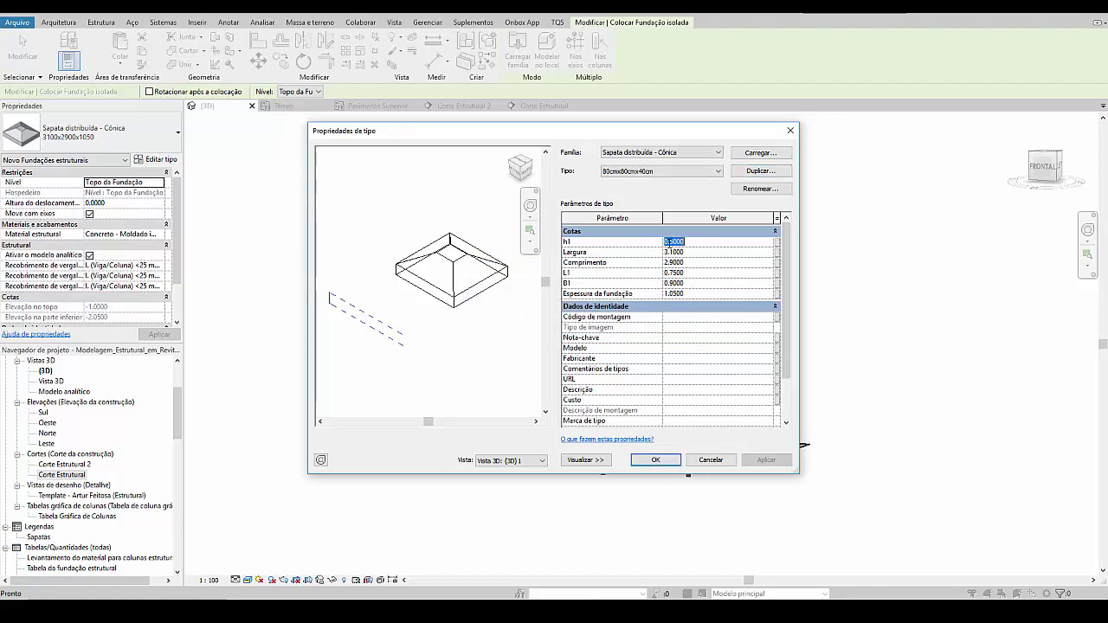
Step: Set both the Largura and the Comprimento of the new footing type to 80 cm
left_click(690, 253)
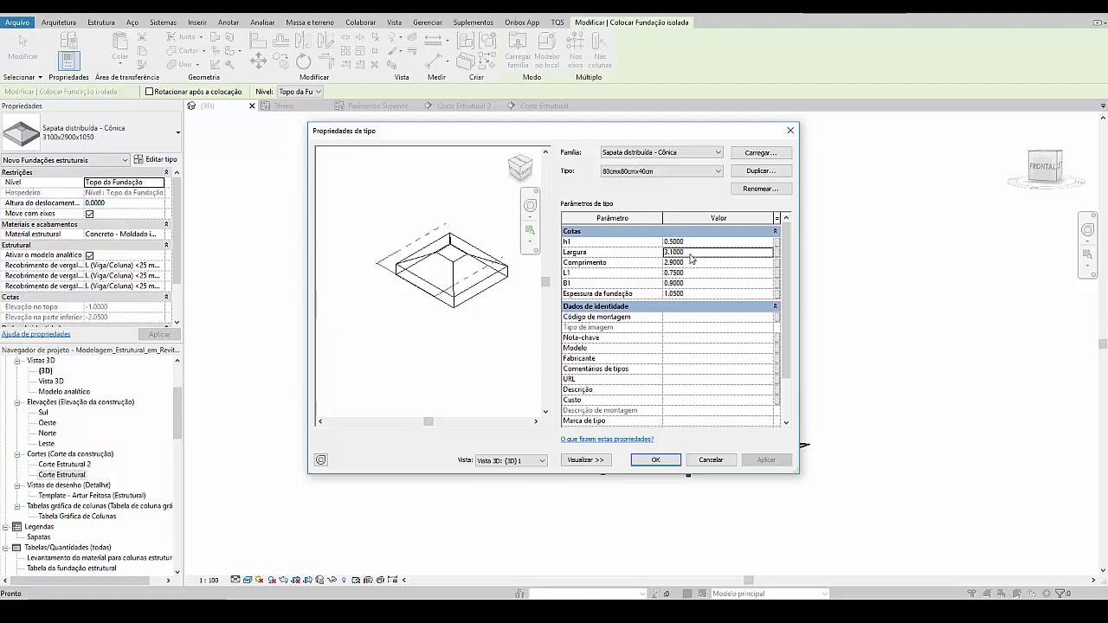
type("80cm")
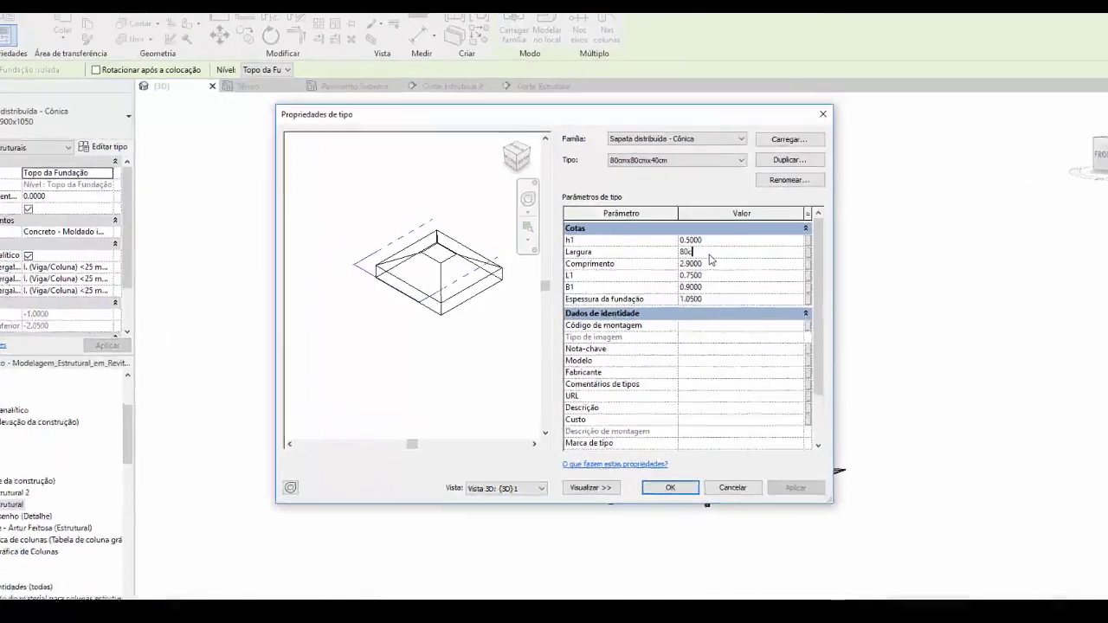
key("Return")
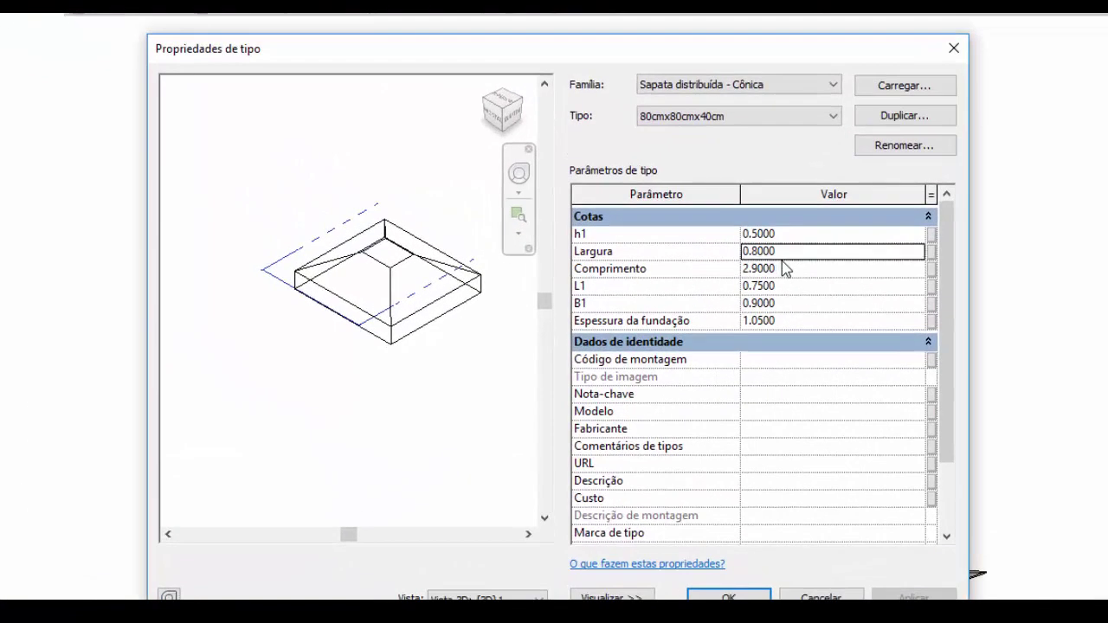
left_click(783, 269)
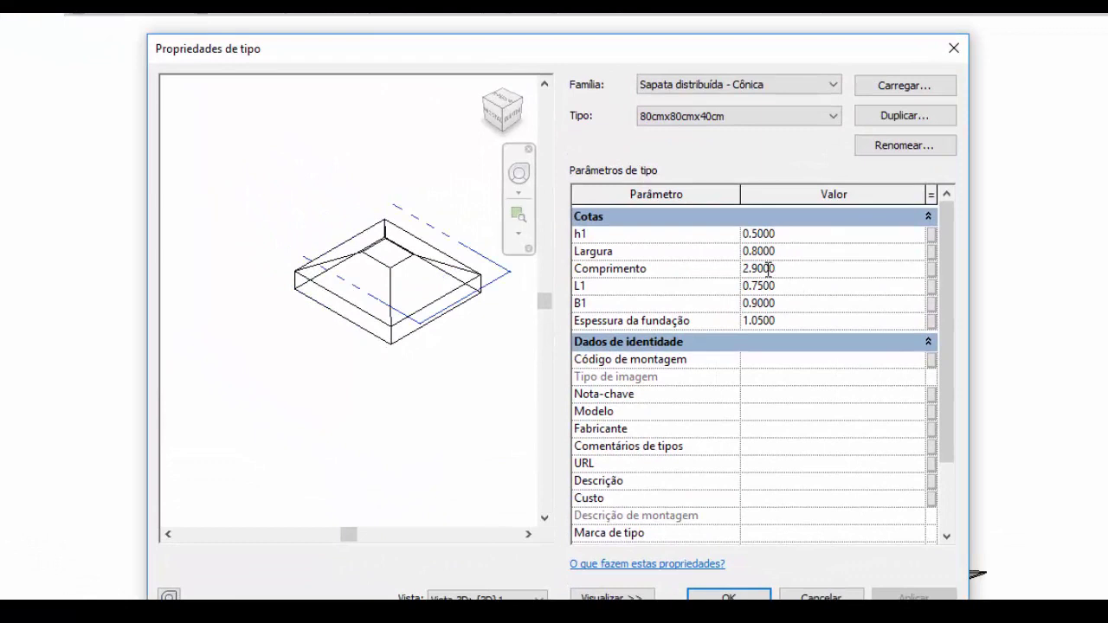
type("80cm")
Step: Set the L1 and B1 dimensions of the footing type to 0.19 m each
left_click(790, 287)
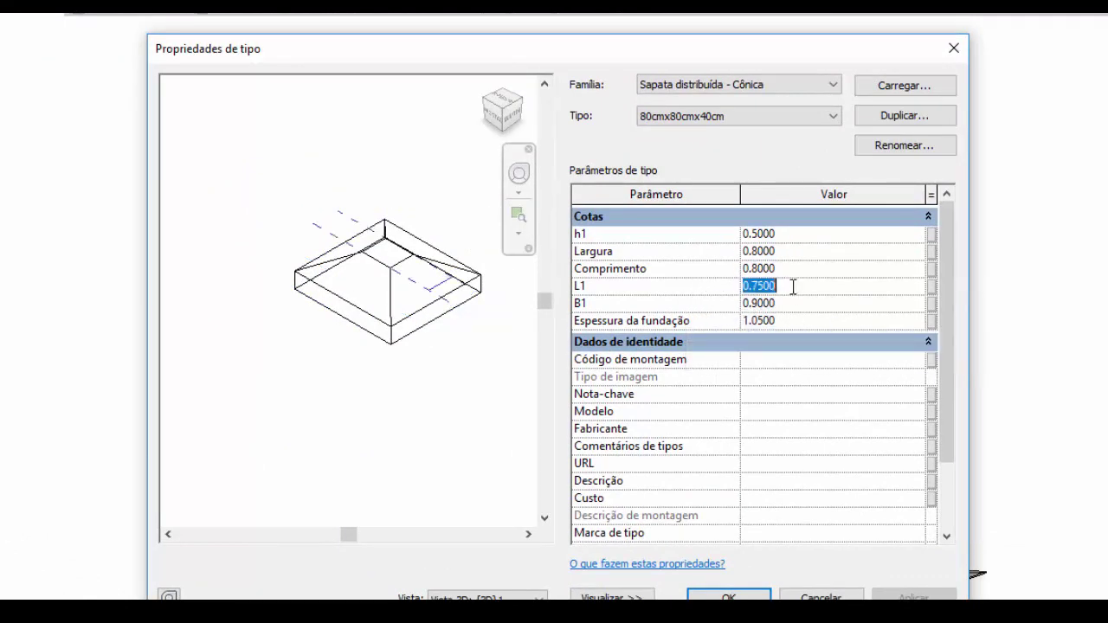
left_click(775, 304)
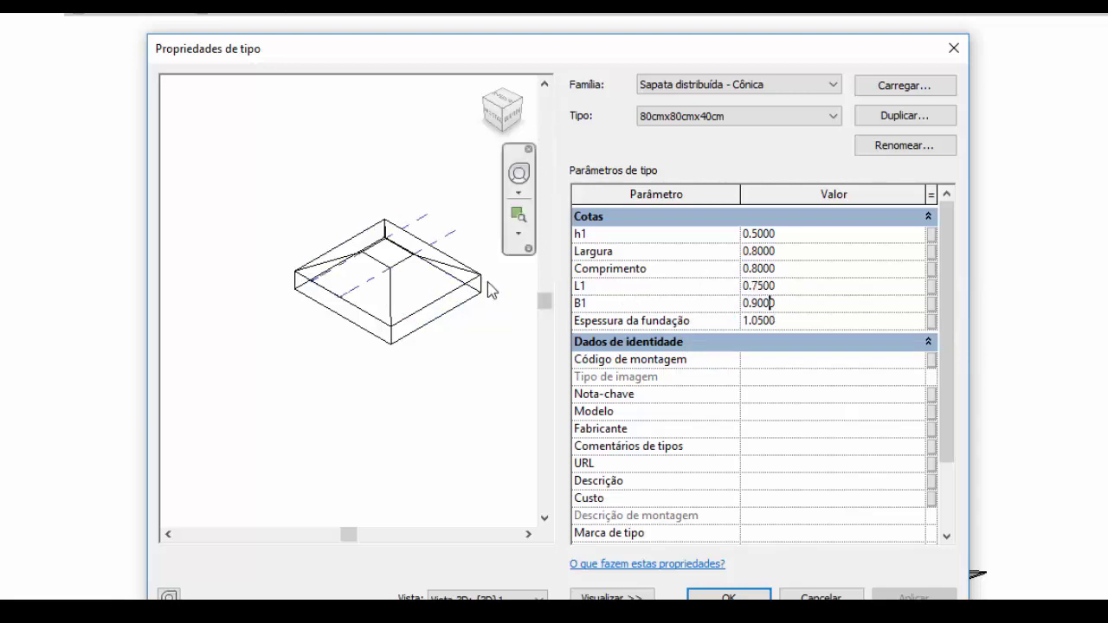
left_click(797, 289)
double_click(792, 288)
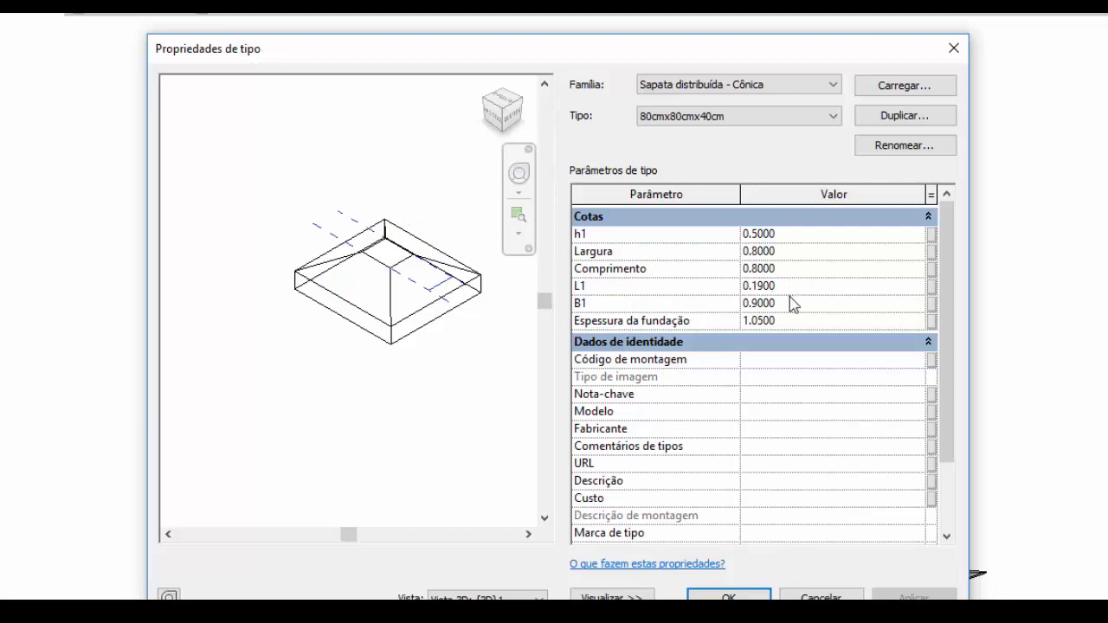
left_click(790, 304)
Step: Set the footing type's Espessura da fundação to 40 and its h1 to 15 cm, and accept the type
left_click(791, 321)
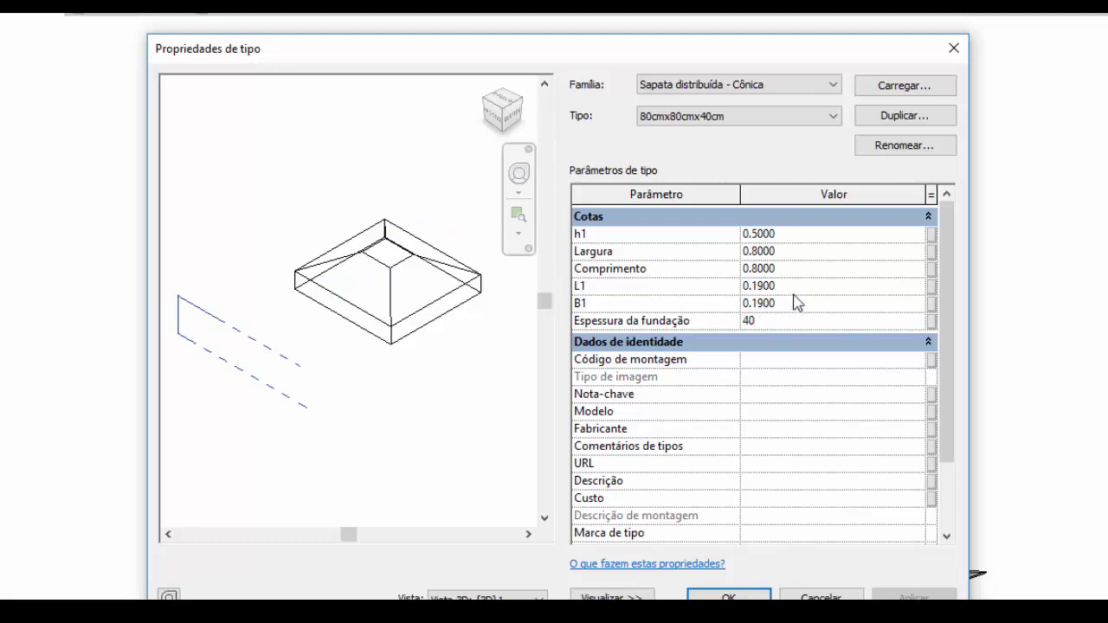
left_click(800, 236)
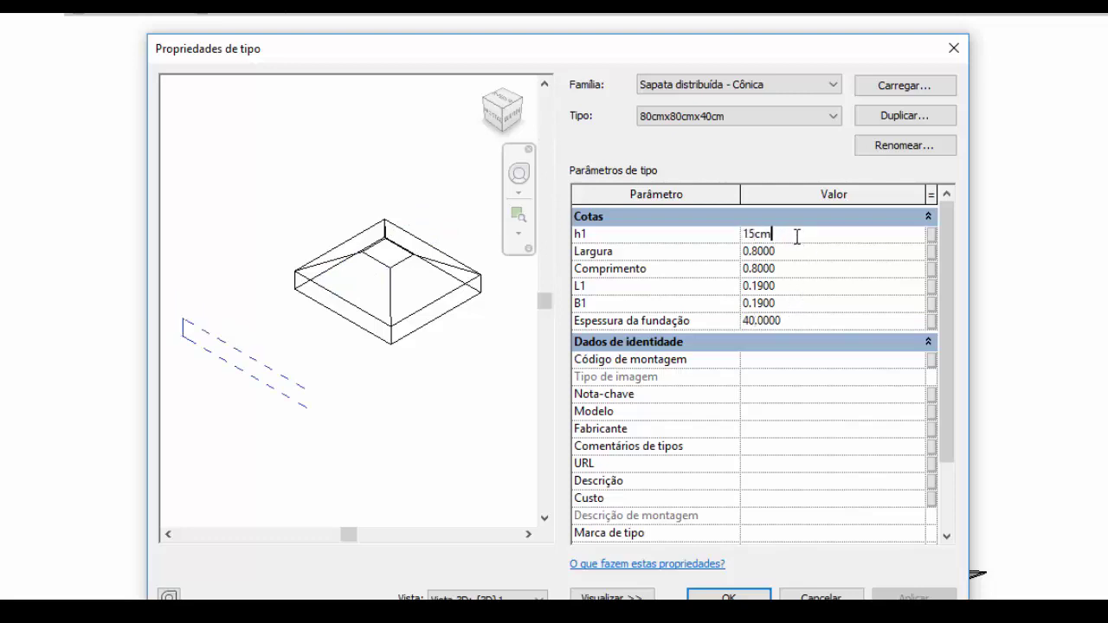
left_click(791, 252)
left_click(792, 287)
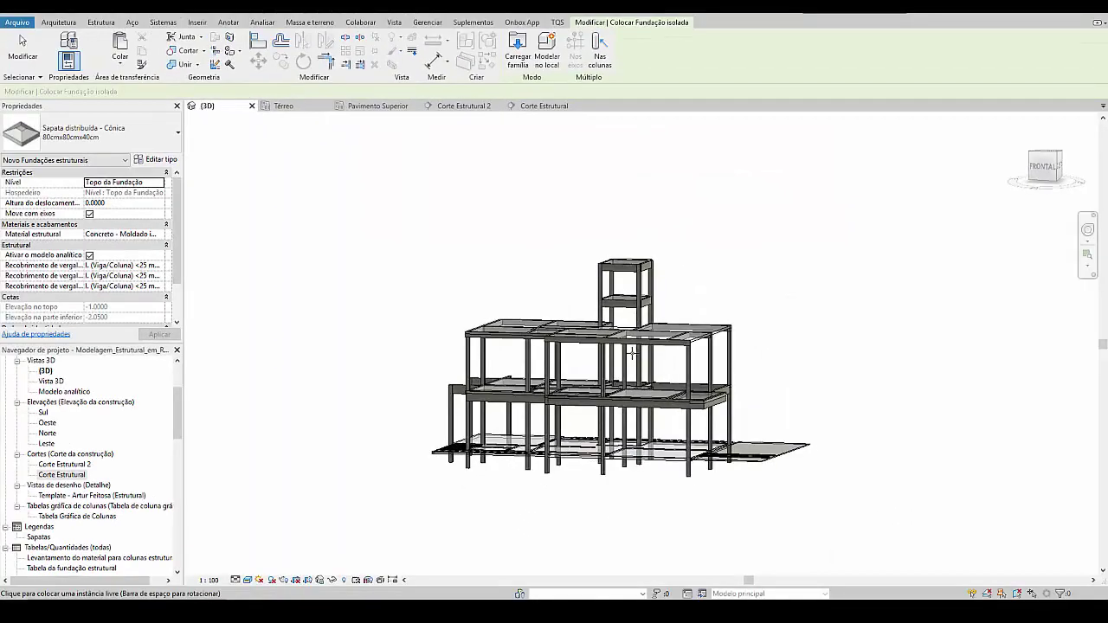
Step: Place the 80cmx80cmx40cm conical footings under all structural columns at once and end the foundation command
scroll(632, 433, "up", 2)
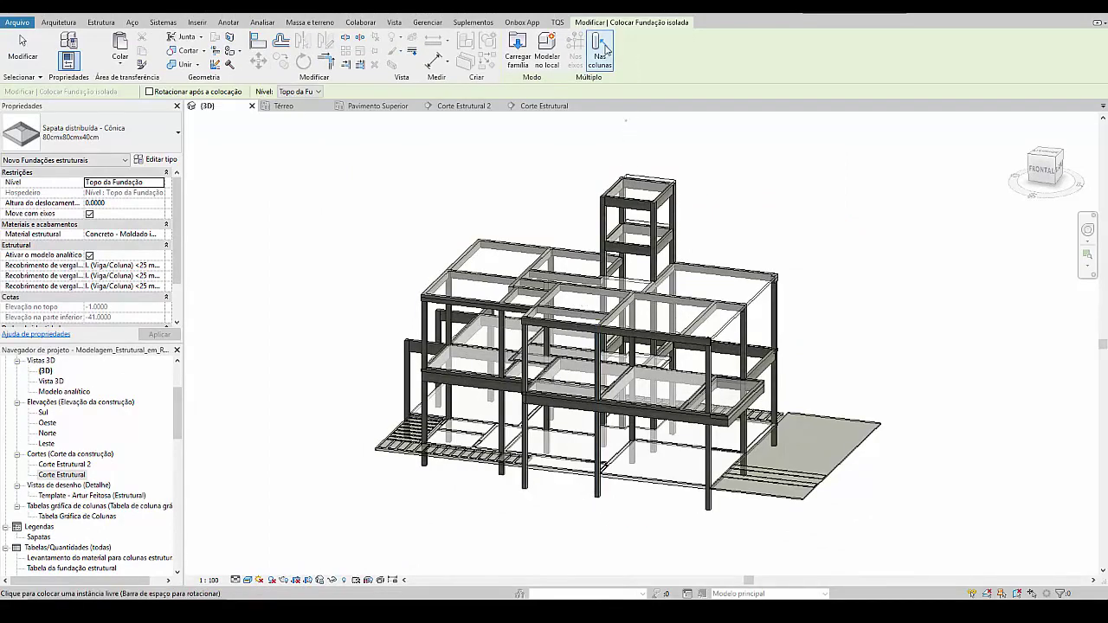
left_click(601, 49)
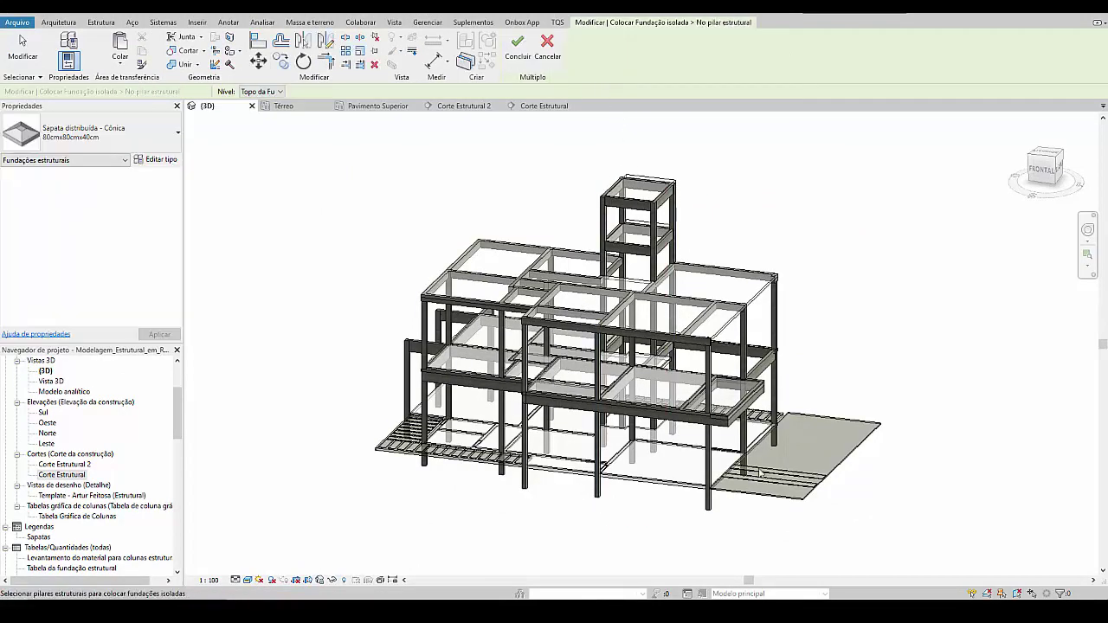
left_click_drag(880, 563, 330, 397)
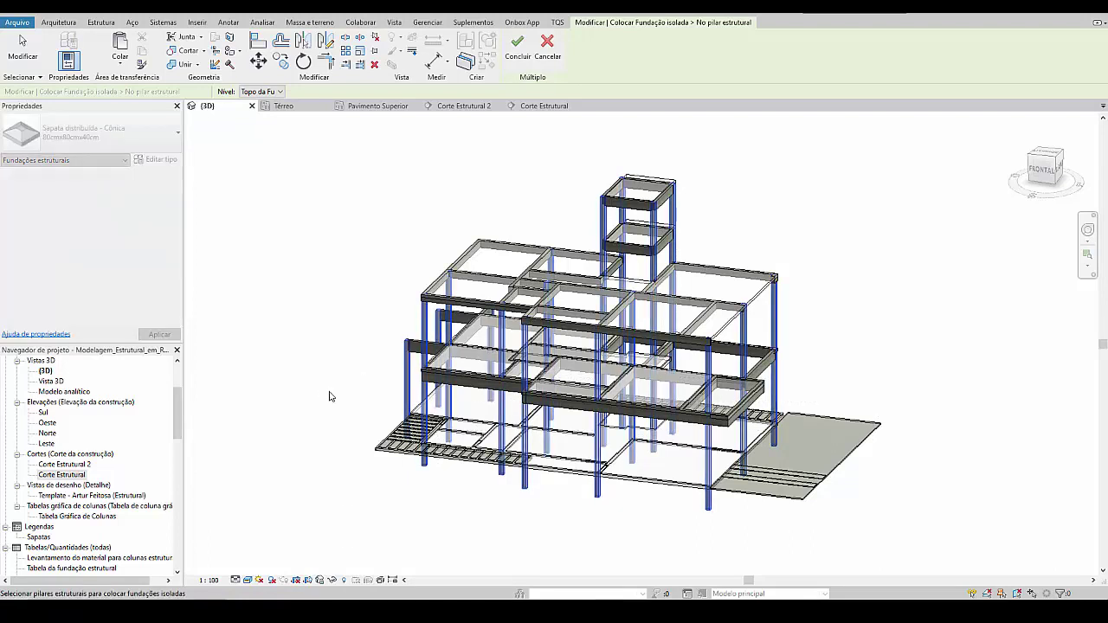
left_click(517, 52)
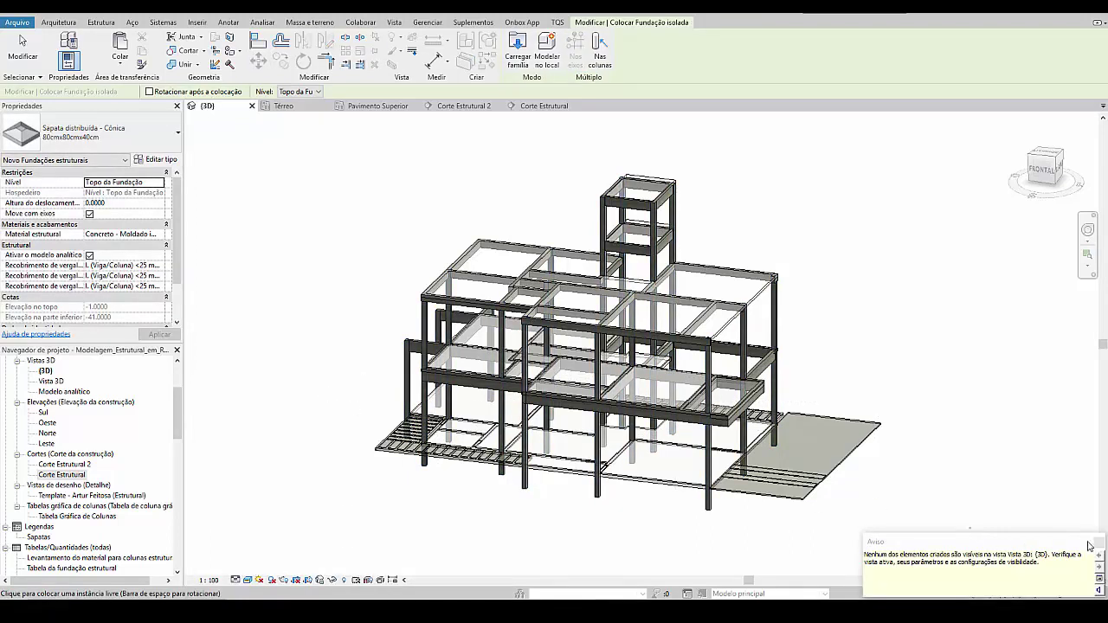
left_click(1092, 544)
key("Escape")
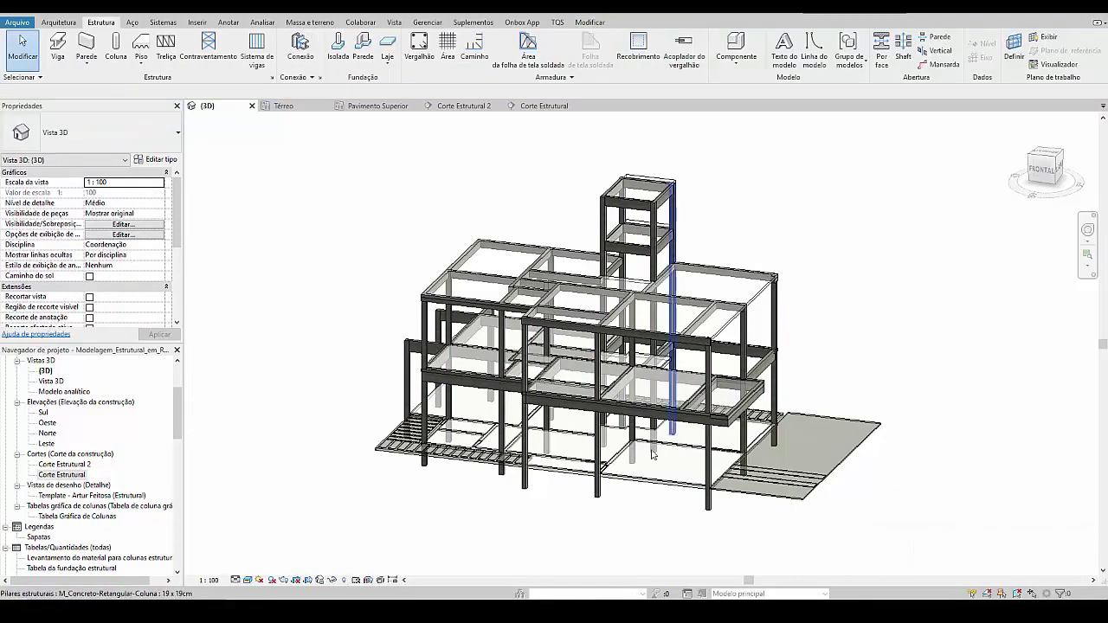
Step: Make the Fundações estruturais category visible in the 3D view's visibility and graphics overrides
key("v")
key("v")
left_click(708, 344)
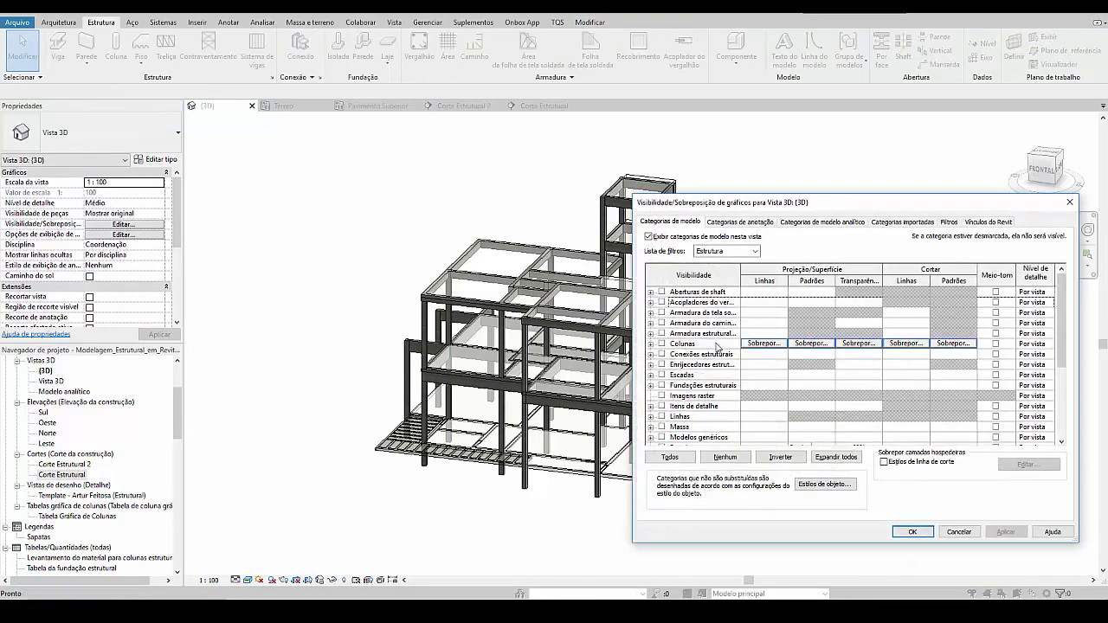
left_click(693, 386)
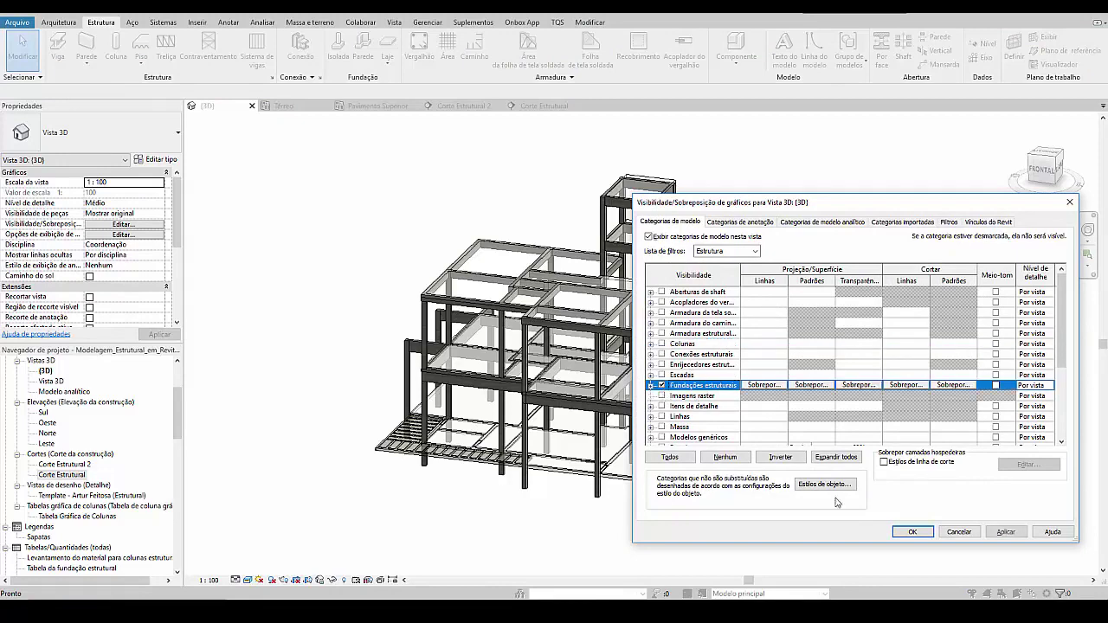
left_click(913, 533)
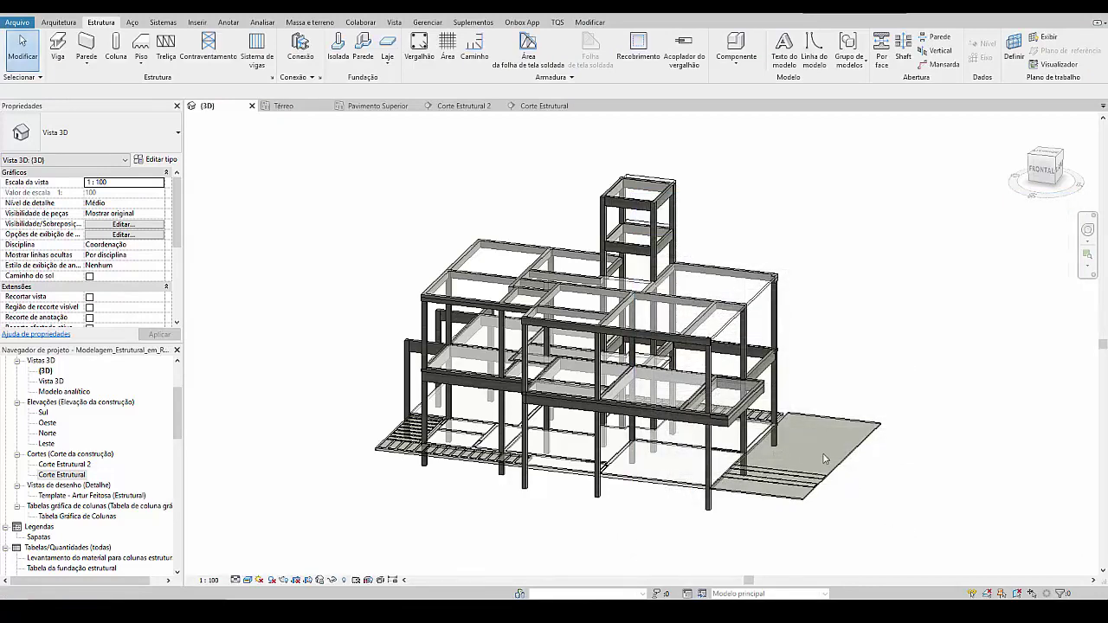
Step: Examine the depth of the new footings beneath the columns in the 3D view and open the Corte Estrutural section
middle_click_drag(825, 552, 822, 355)
scroll(821, 354, "down", 6)
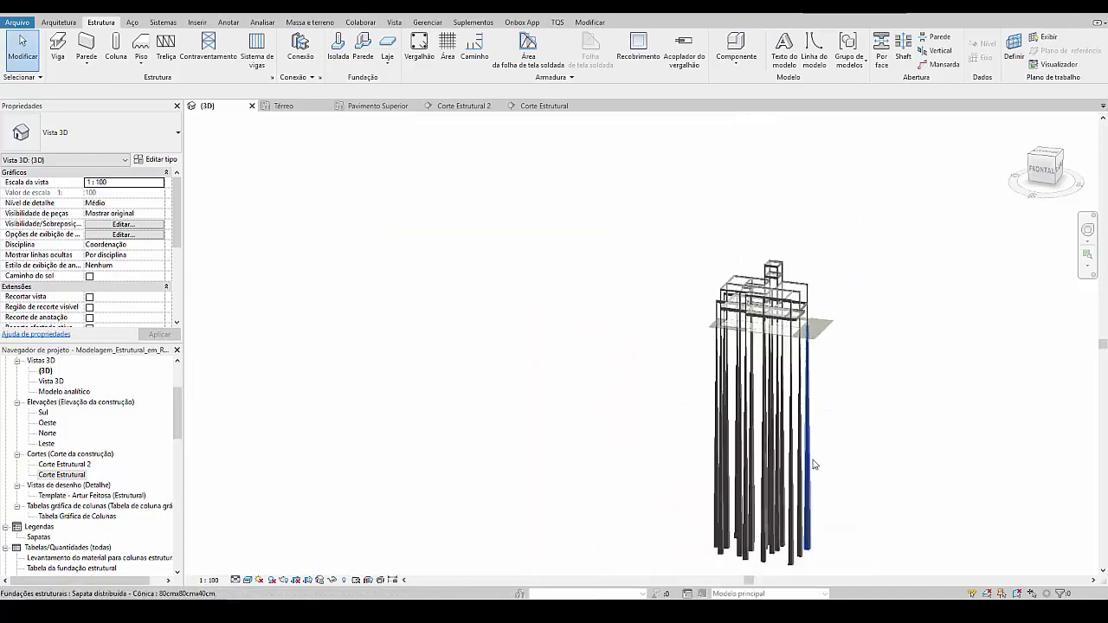
middle_click_drag(801, 570, 760, 470)
scroll(758, 468, "up", 2)
middle_click_drag(807, 265, 765, 401)
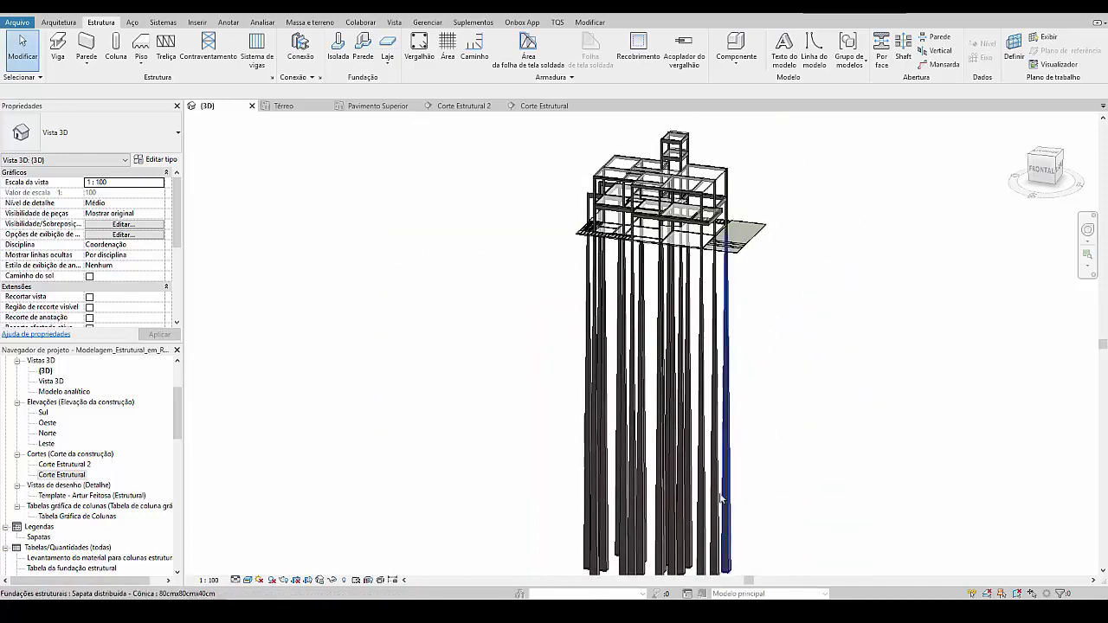
left_click(716, 539)
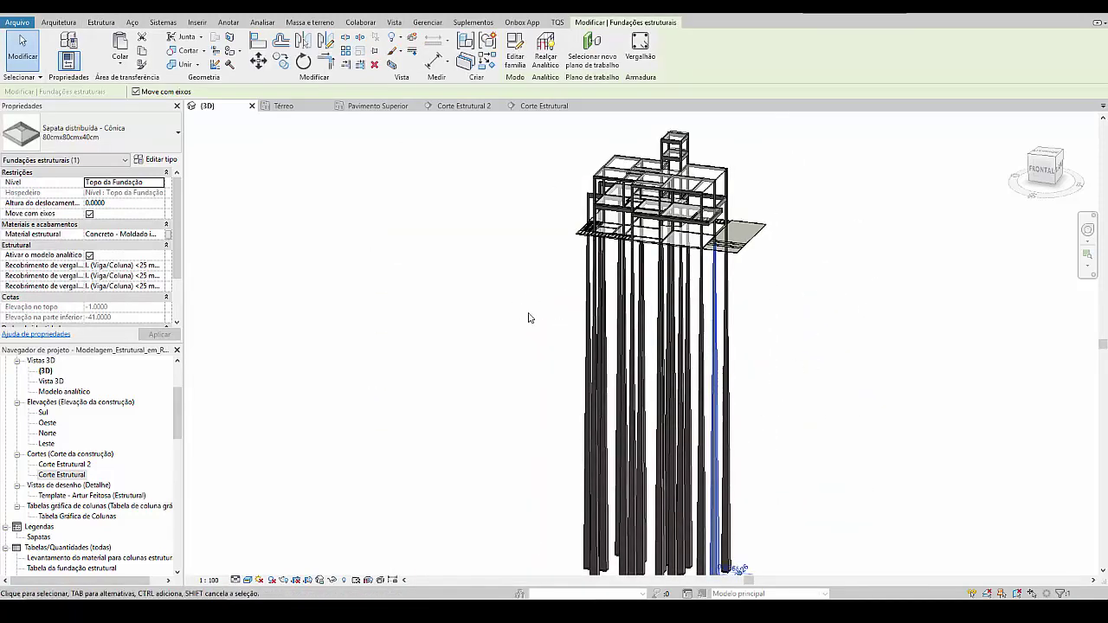
double_click(71, 476)
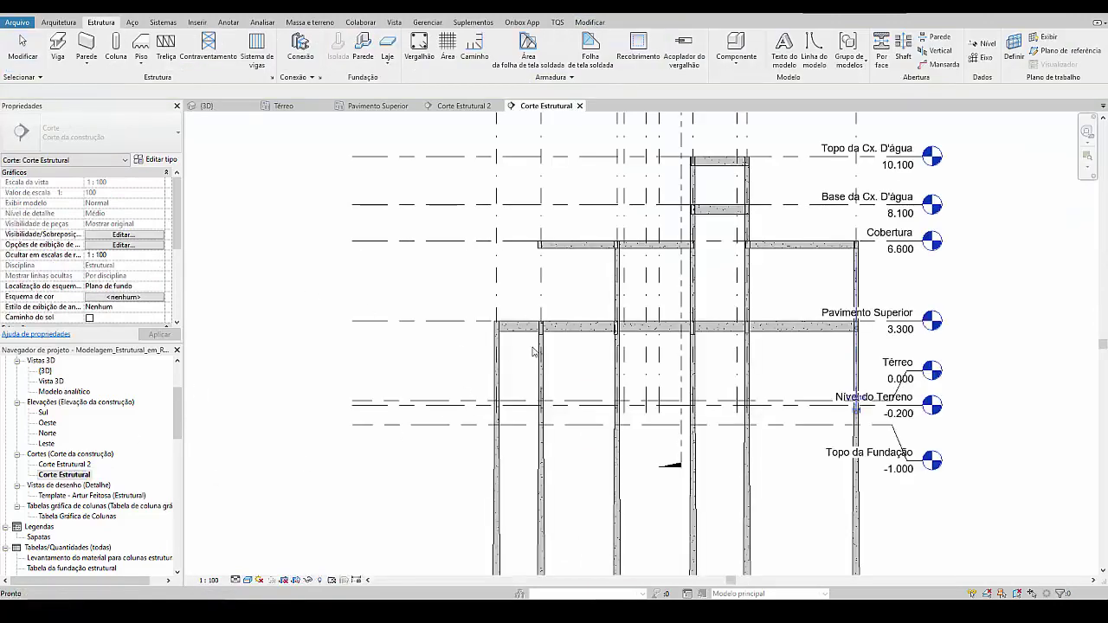
Step: Set the Espessura da fundação of the 80cmx80cmx40cm footing type to 40 cm
scroll(587, 459, "down", 3)
left_click(568, 446)
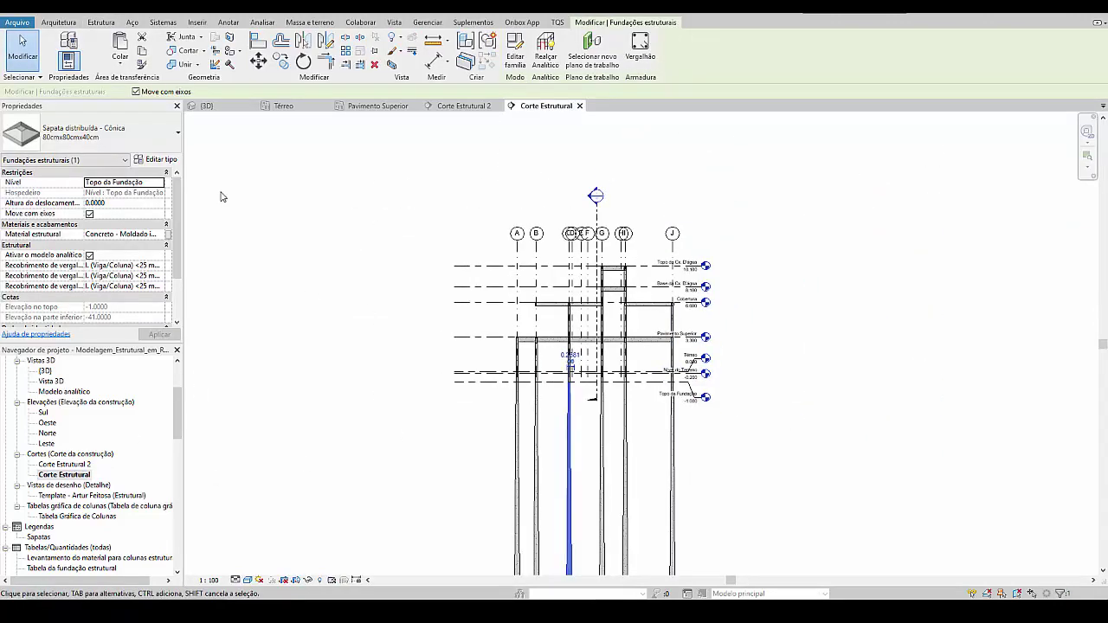
left_click(157, 160)
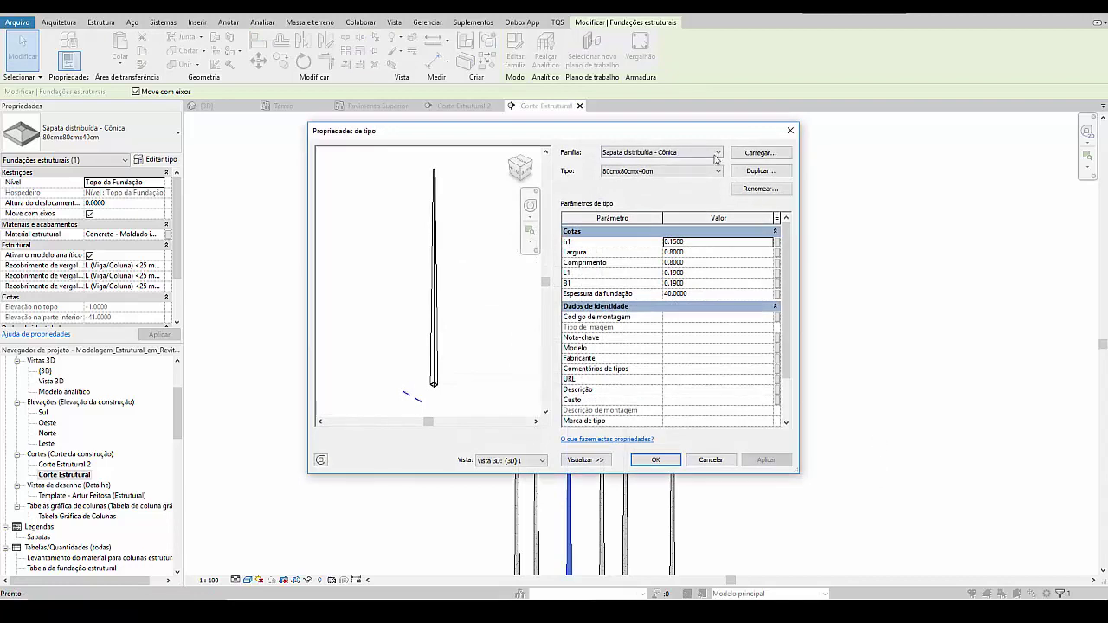
left_click(708, 294)
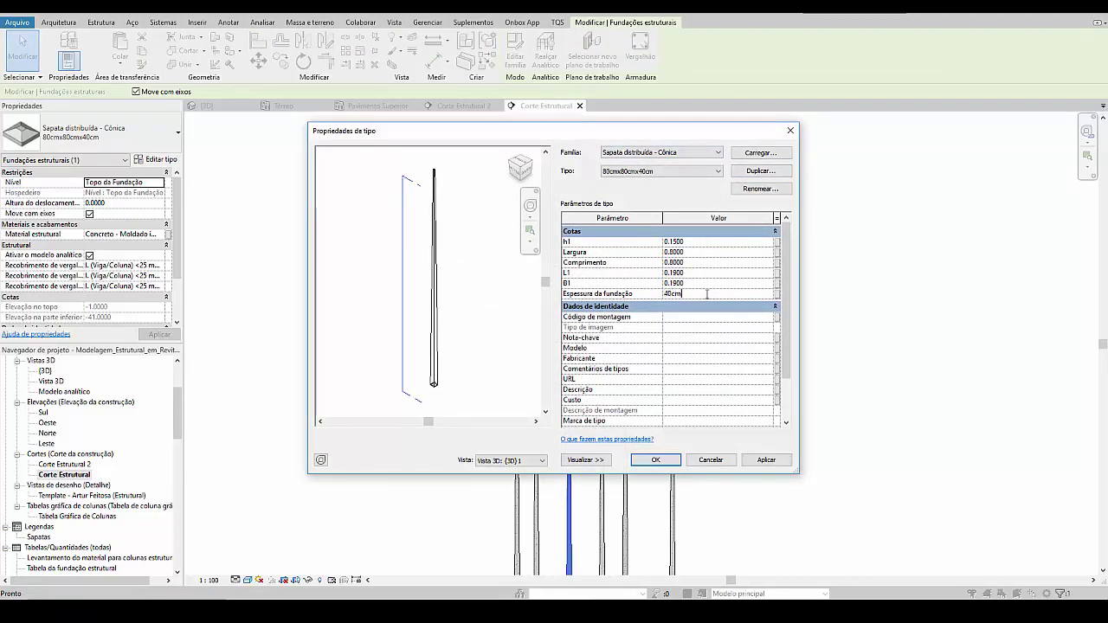
left_click(656, 460)
left_click(646, 400)
scroll(636, 394, "up", 3)
middle_click_drag(636, 394, 581, 458)
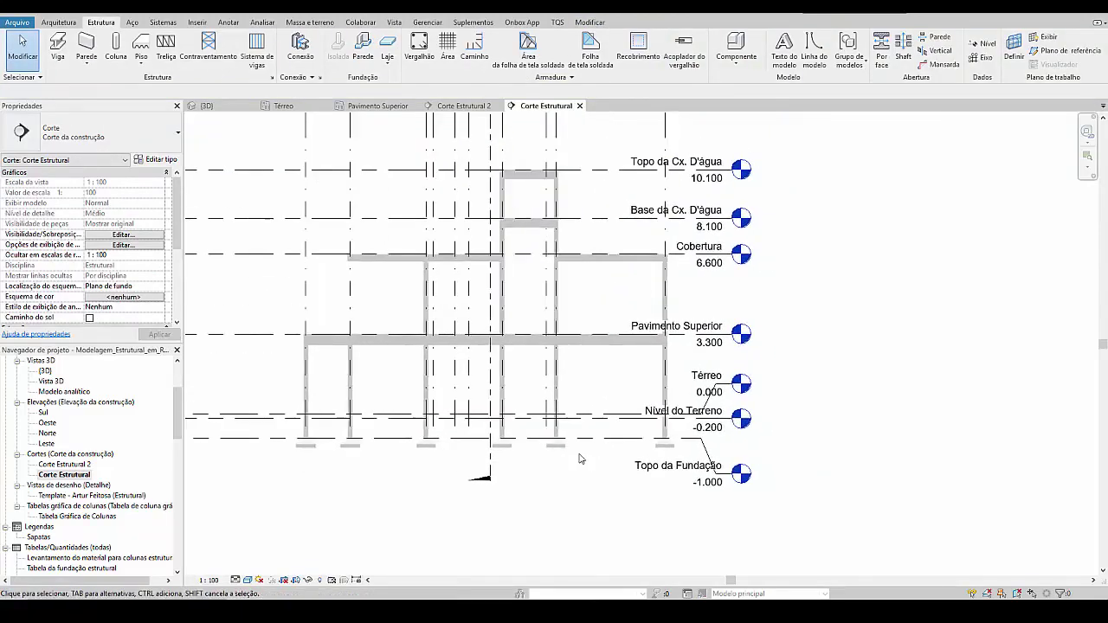
Step: Return to the 3D view and examine the conical footings under all columns from several angles
key("ctrl+Tab")
scroll(680, 394, "down", 1)
scroll(698, 293, "up", 4)
middle_click_drag(709, 366, 703, 554)
middle_click_drag(703, 554, 619, 516, "shift")
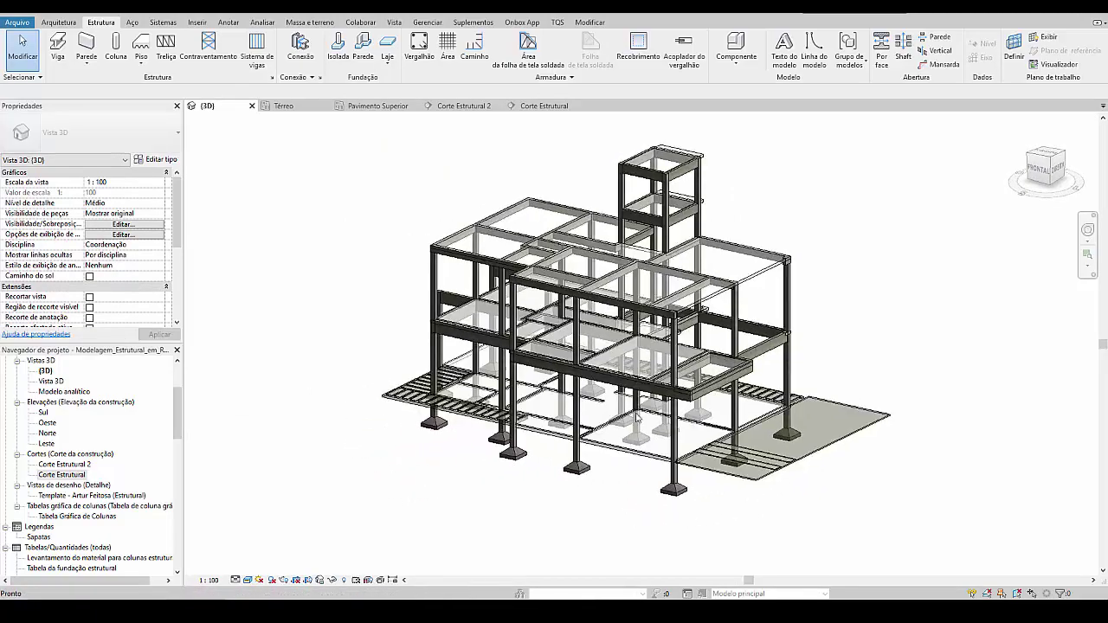
scroll(588, 481, "up", 3)
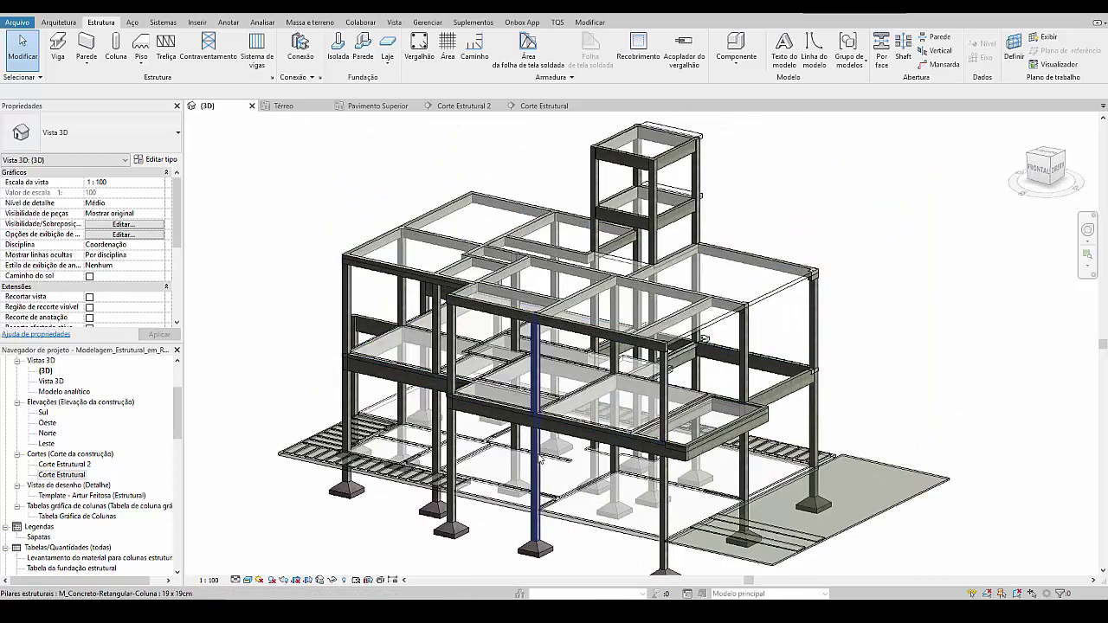
scroll(558, 362, "down", 2)
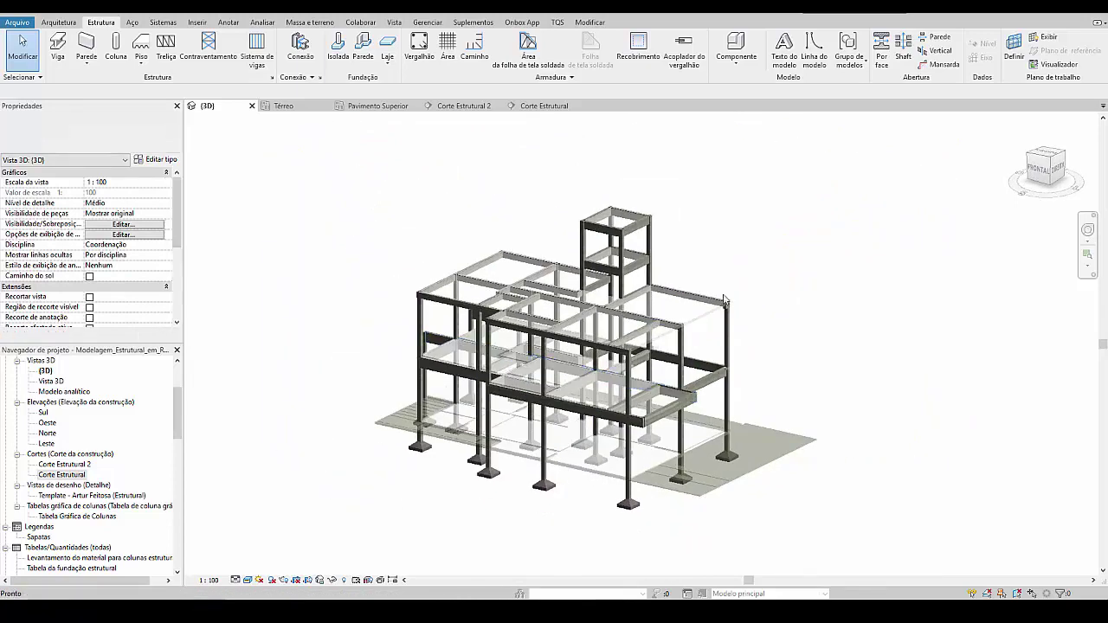
left_click(697, 321)
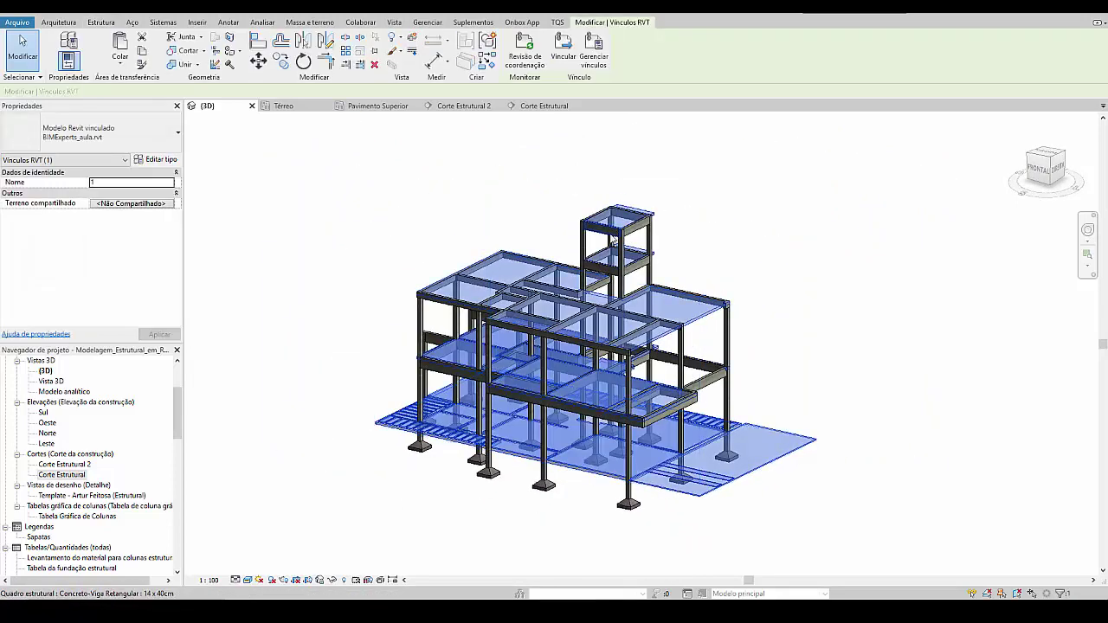
key("Escape")
Step: Turn on the 3D view's section box, lowering its top to just above the ground floor and raising its base above the footings
scroll(117, 256, "down", 3)
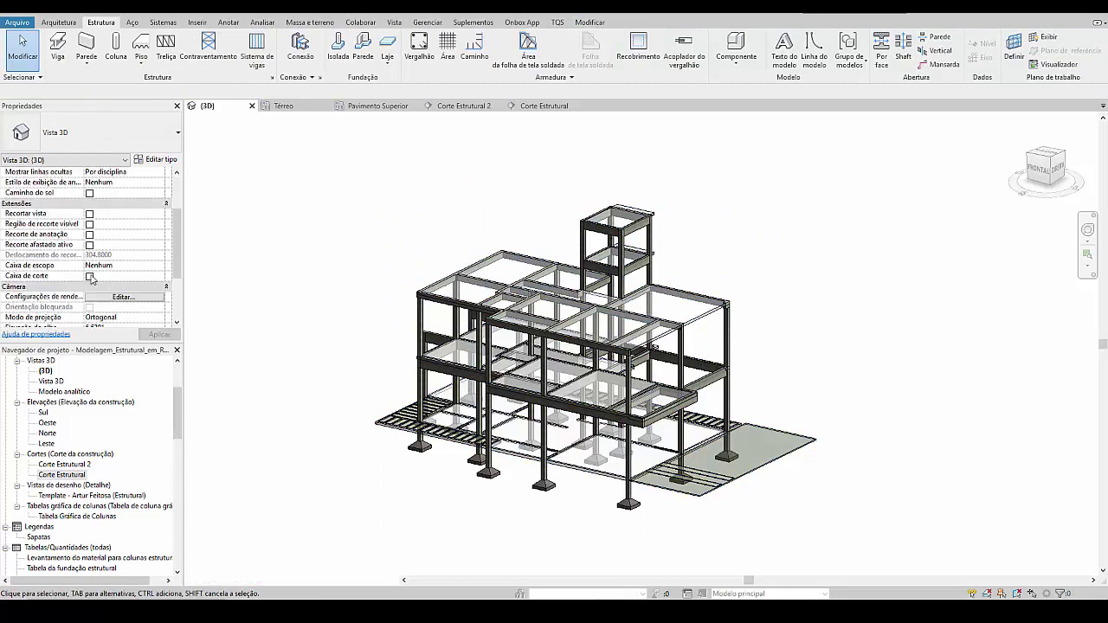
left_click(89, 276)
left_click(451, 243)
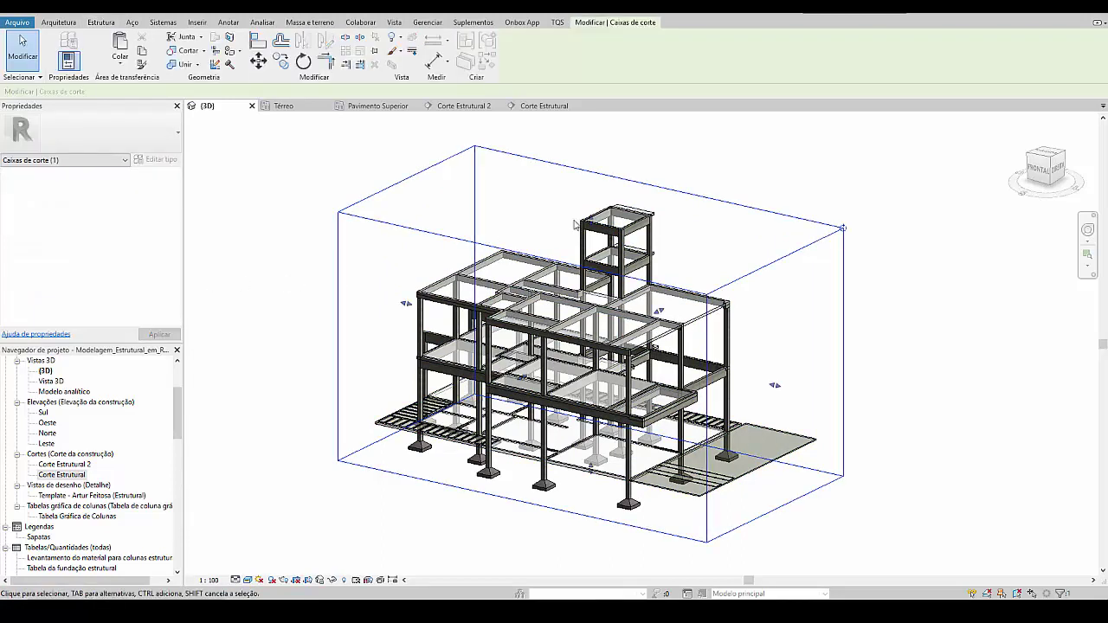
left_click_drag(574, 313, 557, 411)
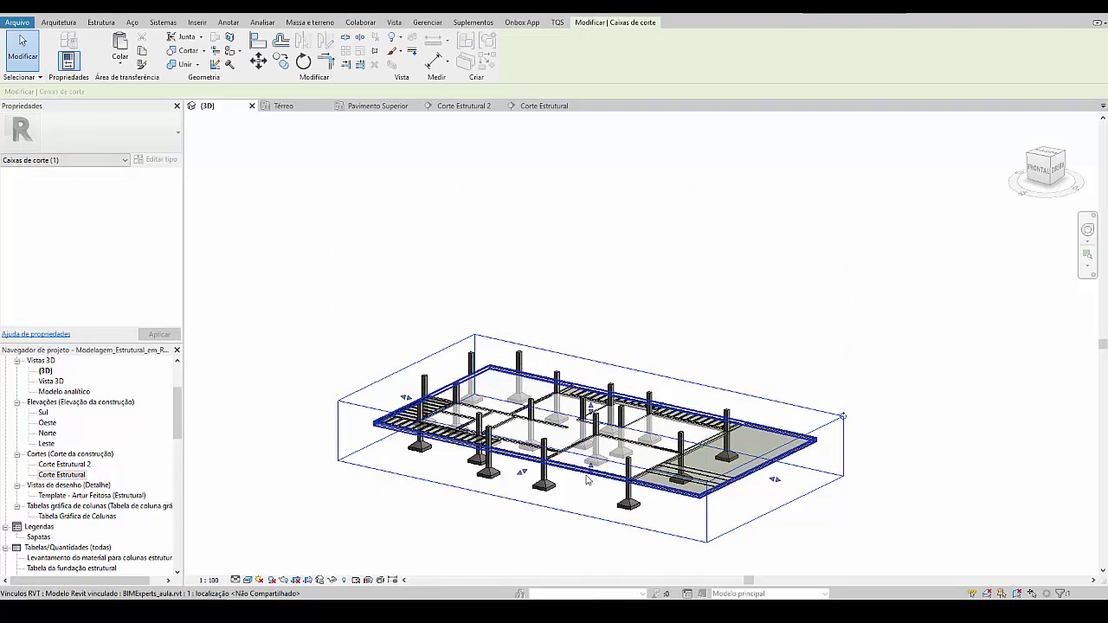
left_click_drag(591, 465, 594, 453)
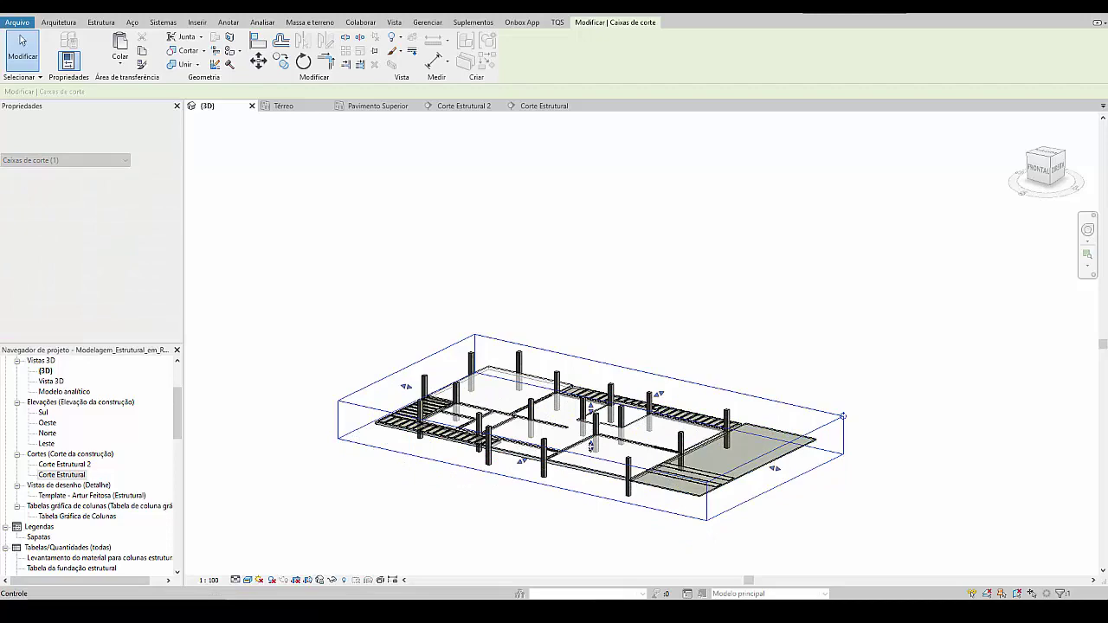
left_click(562, 524)
Step: Make the Paredes category visible in the 3D view's visibility and graphics overrides
middle_click_drag(563, 504, 559, 428, "shift")
scroll(557, 427, "up", 3)
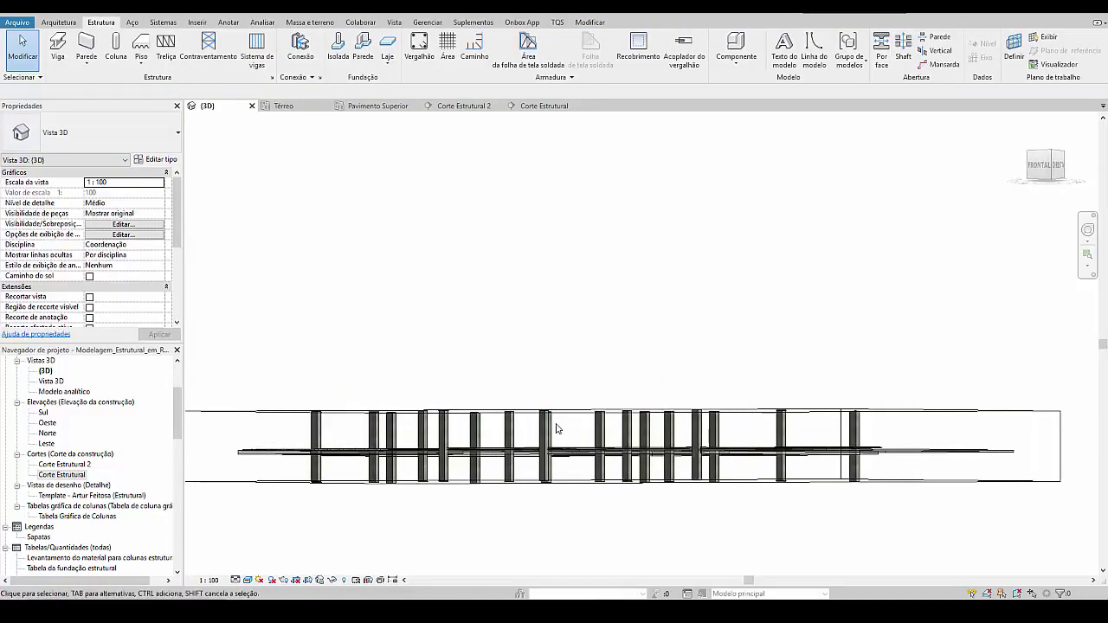
key("v")
key("g")
left_click(715, 386)
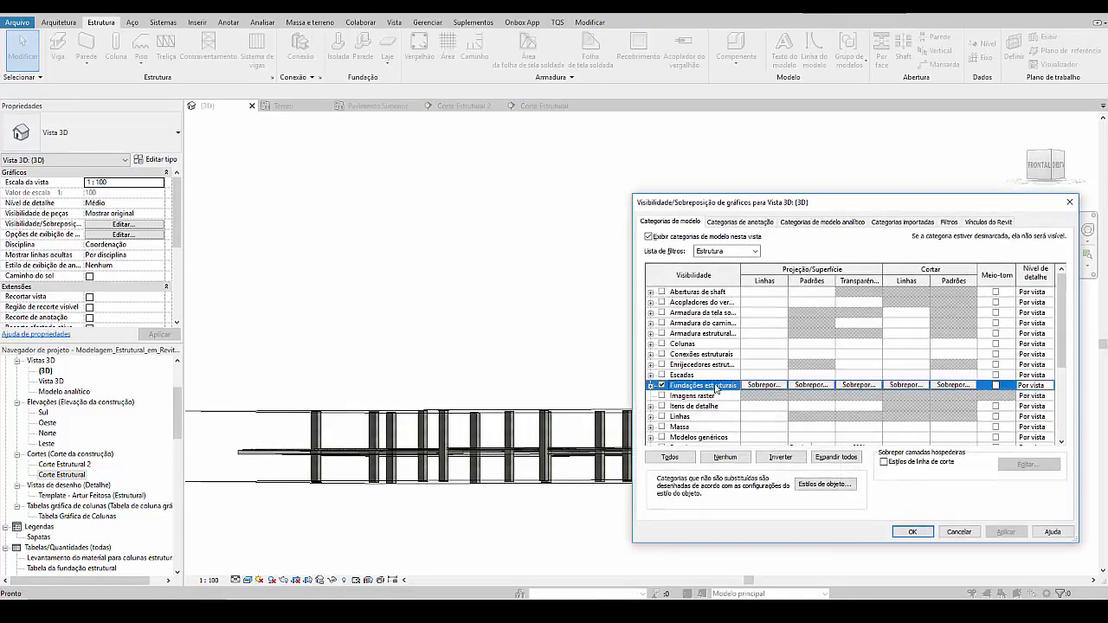
key("Down")
key("Down")
key("Down")
key("Down")
key("Down")
key("Down")
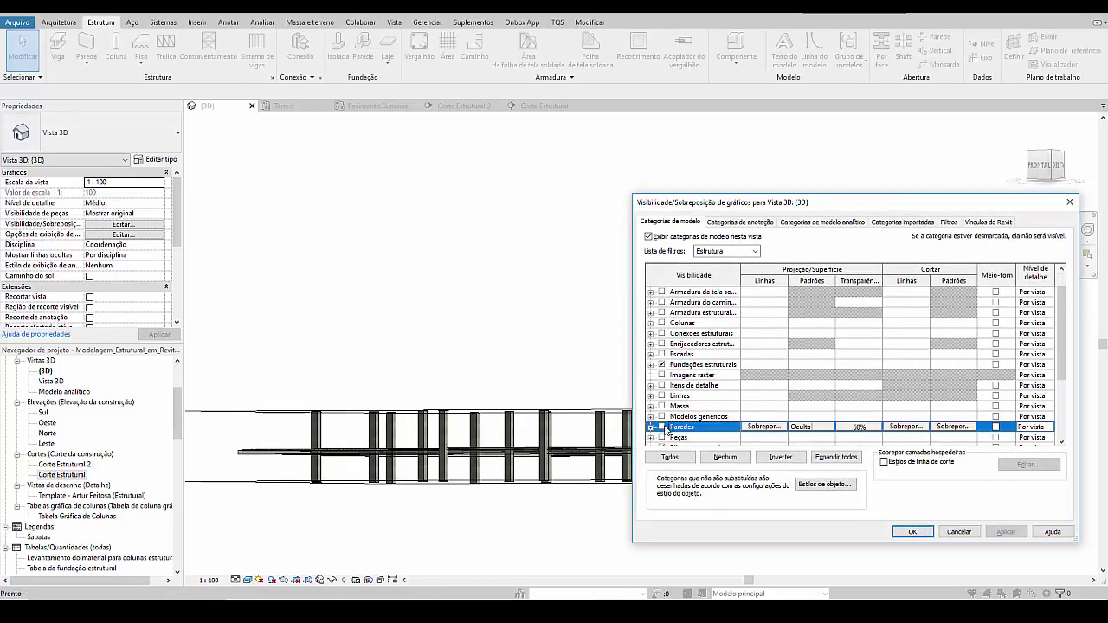
left_click(1002, 532)
left_click(911, 531)
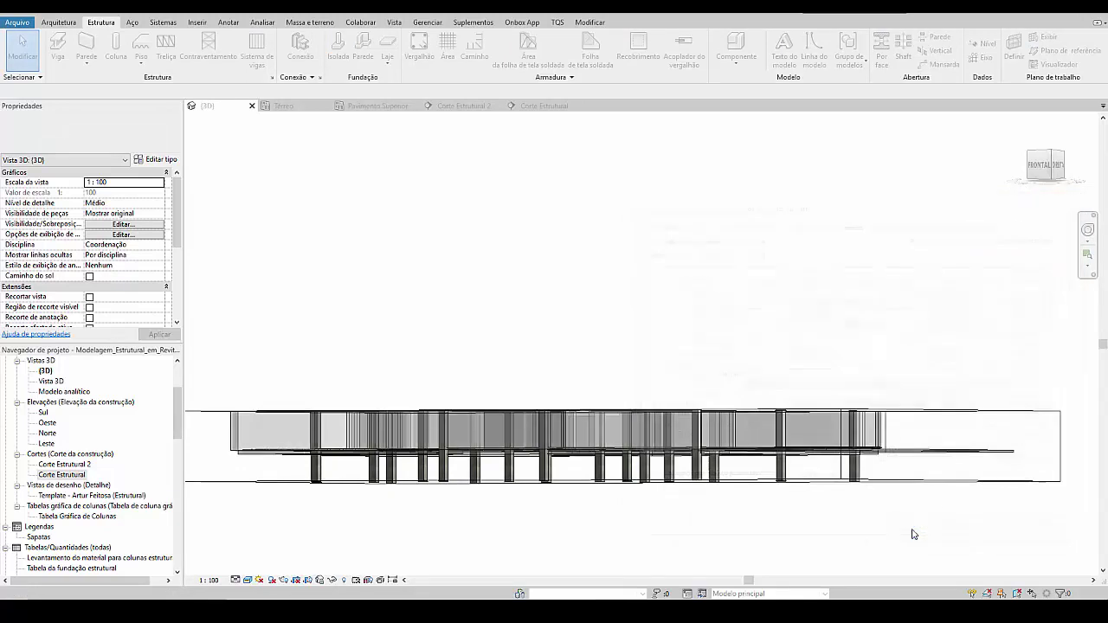
Step: Hide the Pisos category in the 3D view's visibility and graphics overrides
middle_click_drag(706, 426, 760, 396, "shift")
left_click(849, 322)
key("v")
key("v")
left_click(708, 397)
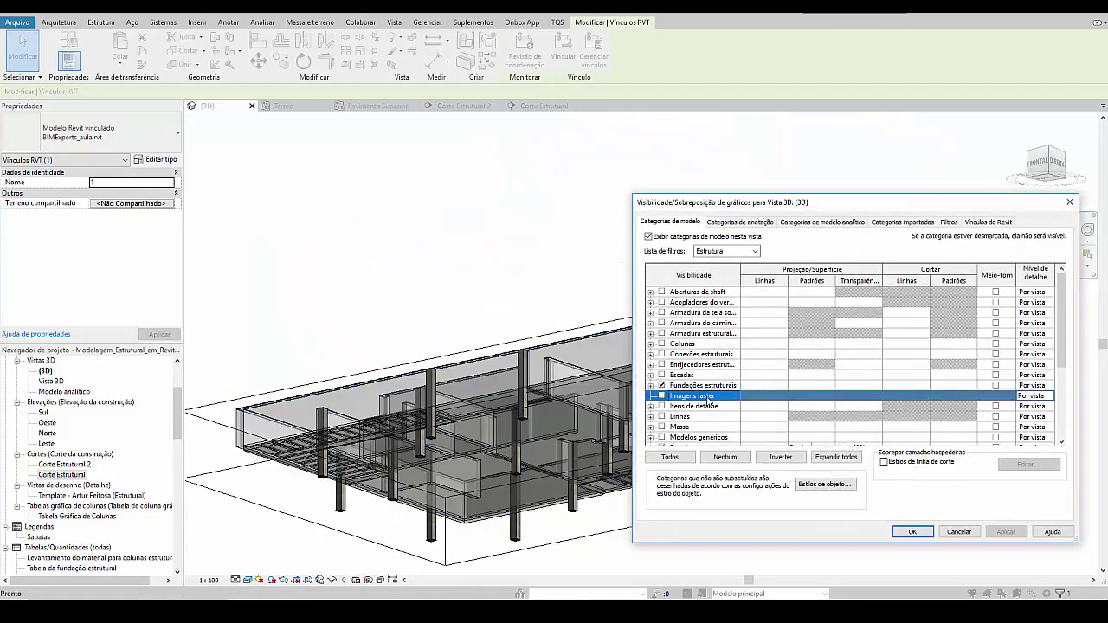
key("p")
scroll(673, 443, "down", 2)
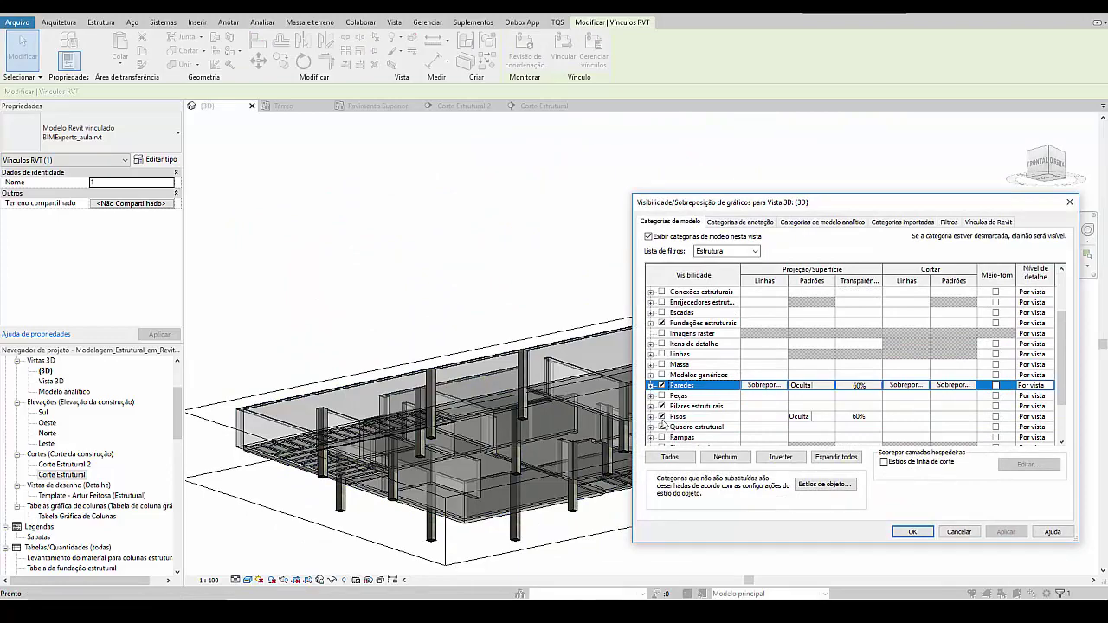
left_click(663, 418)
left_click(1007, 533)
left_click(912, 532)
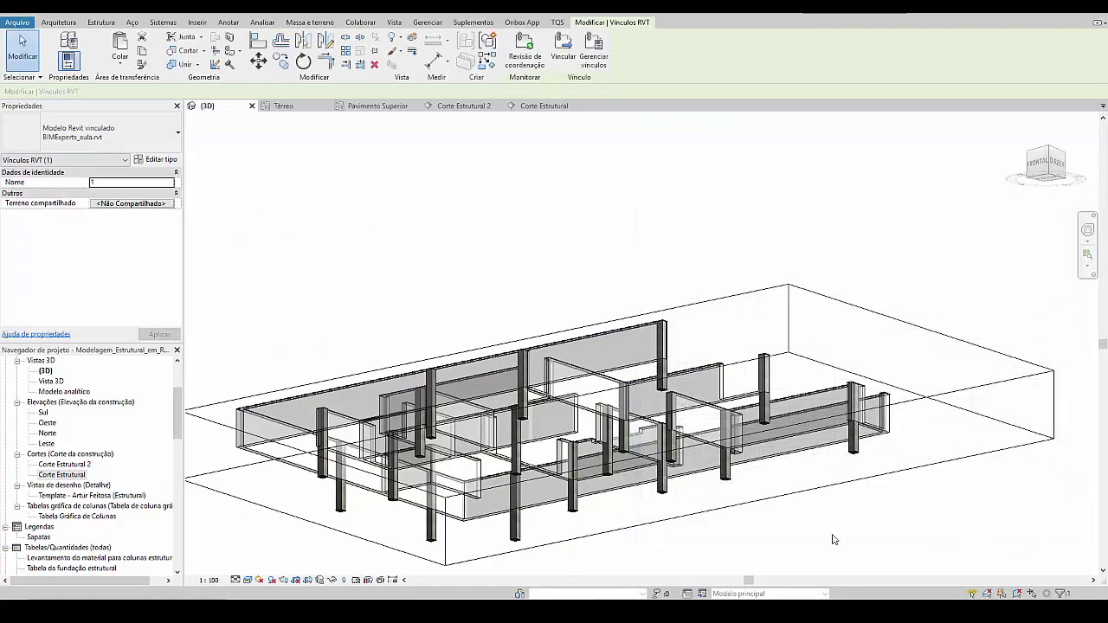
key("Escape")
Step: Set up Onbox's Vigas por paredes to create only Viga Inferior beams with a fixed height of 20
middle_click_drag(769, 474, 563, 328, "shift")
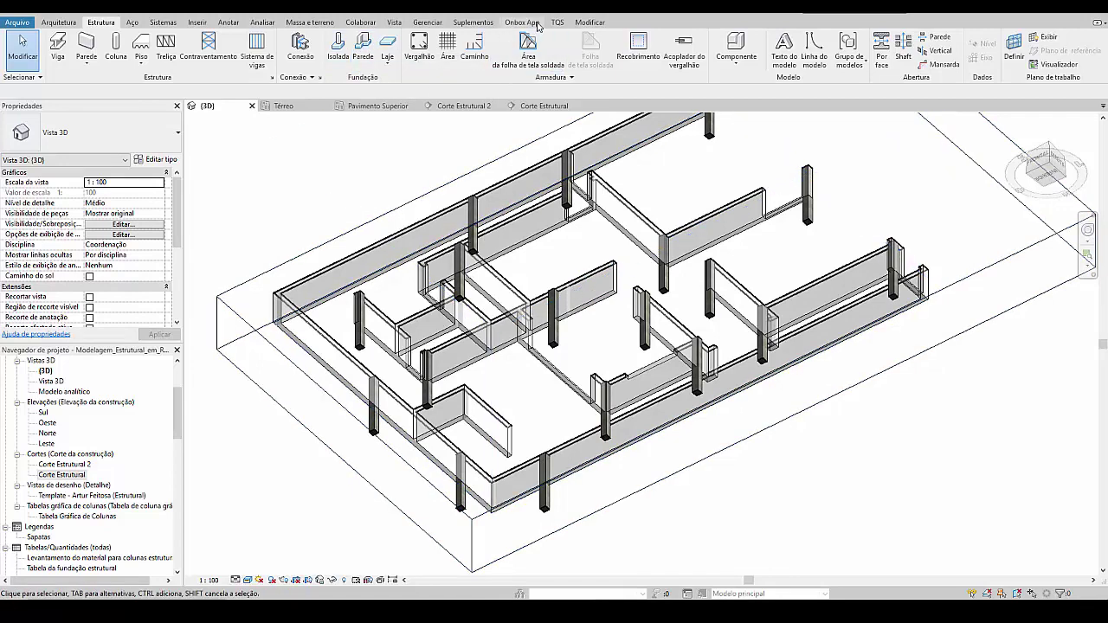
left_click(532, 24)
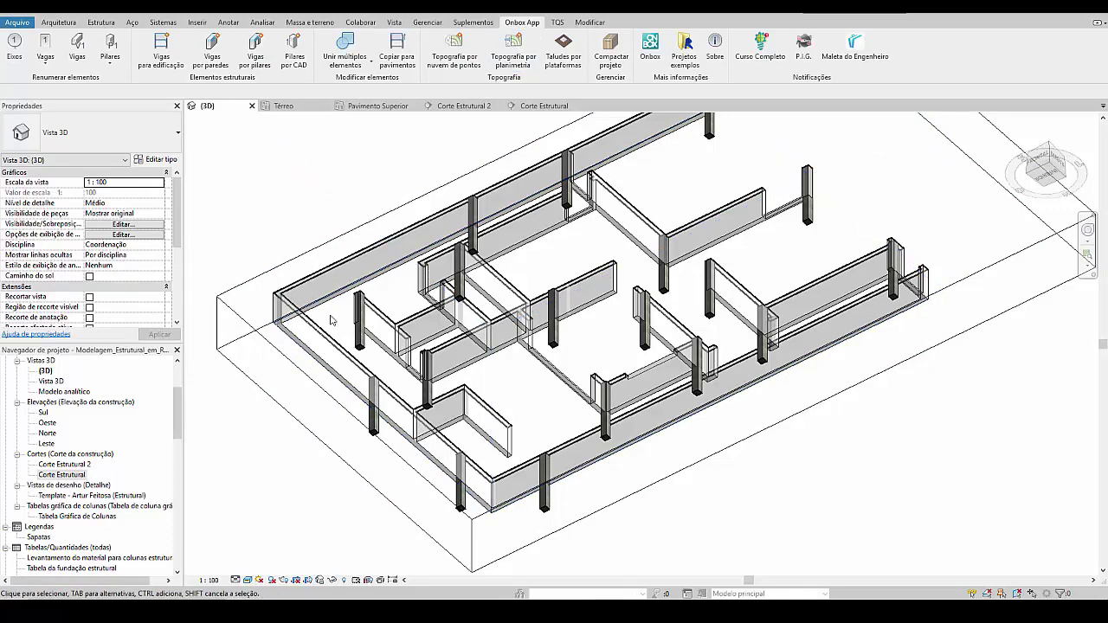
left_click(221, 65)
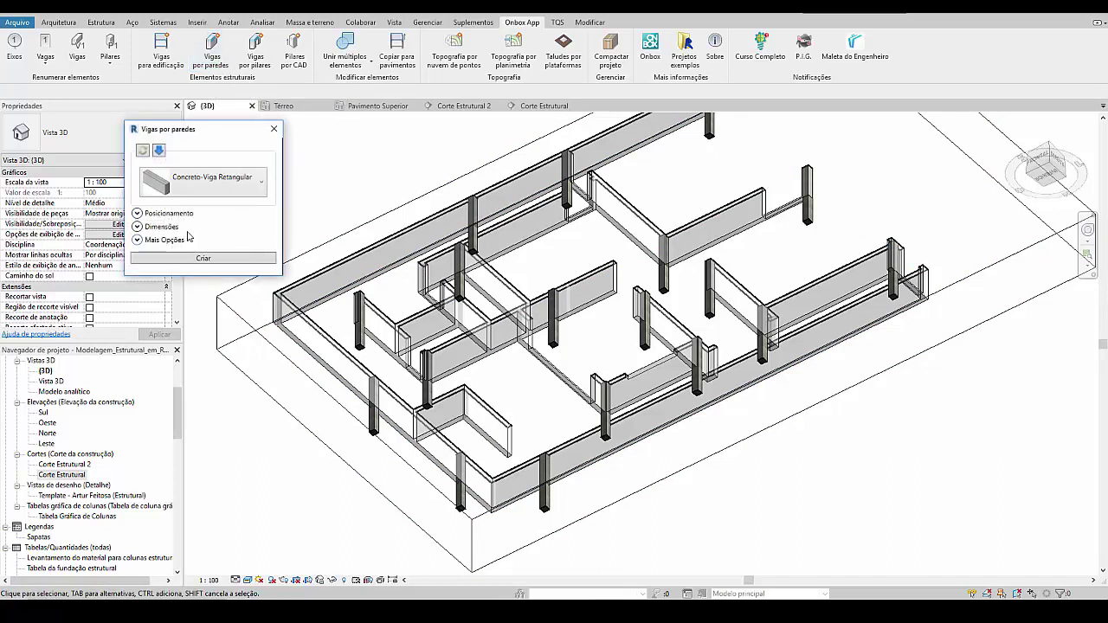
left_click(152, 214)
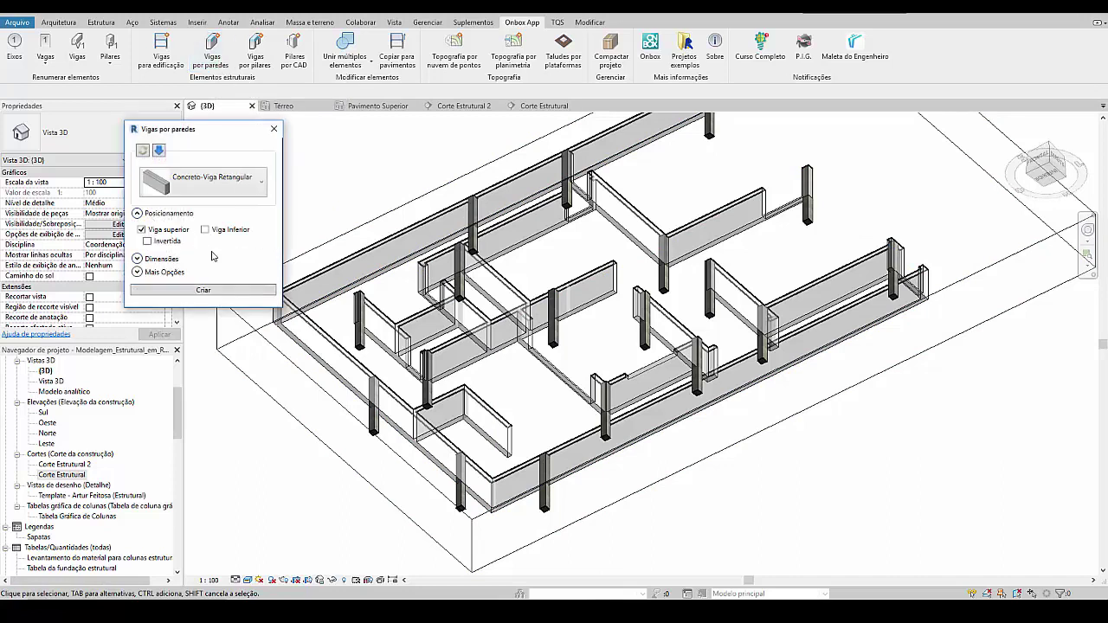
left_click(148, 259)
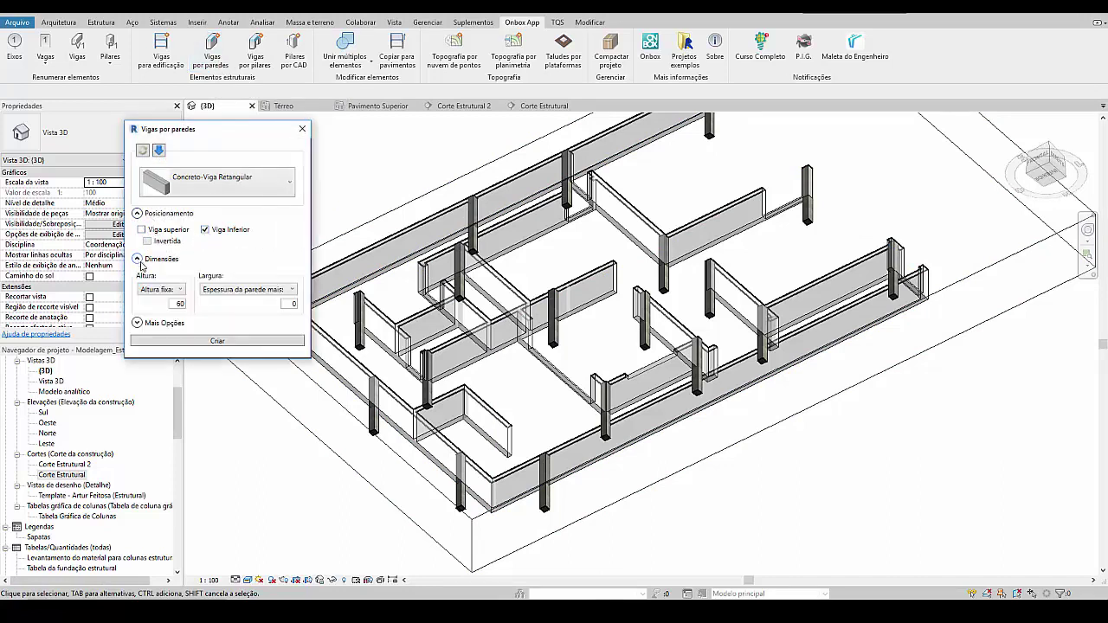
left_click(177, 291)
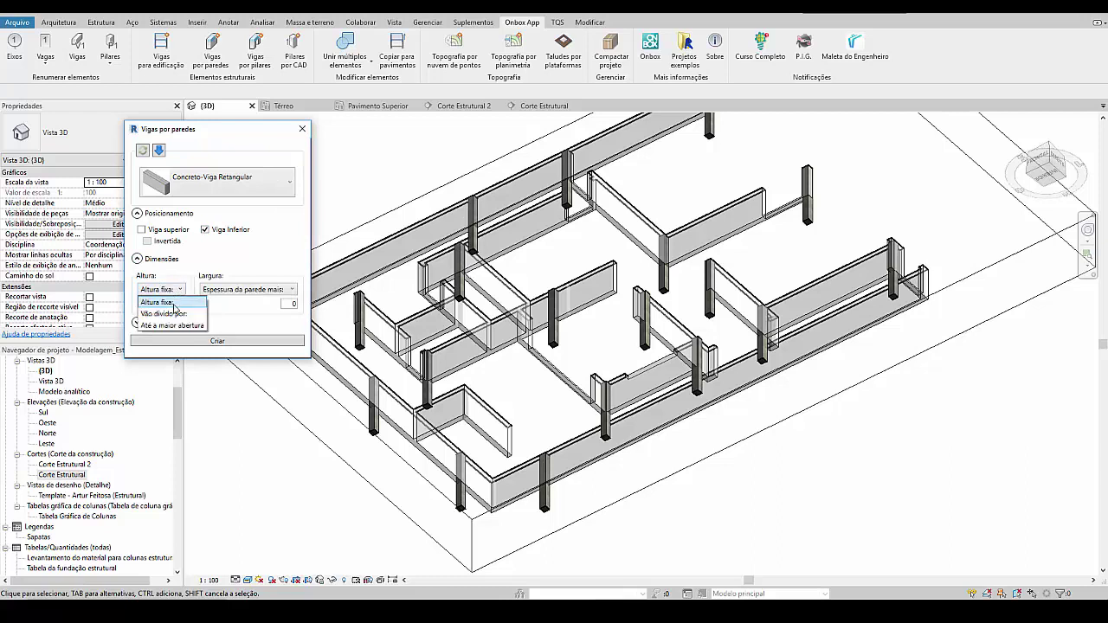
left_click(173, 303)
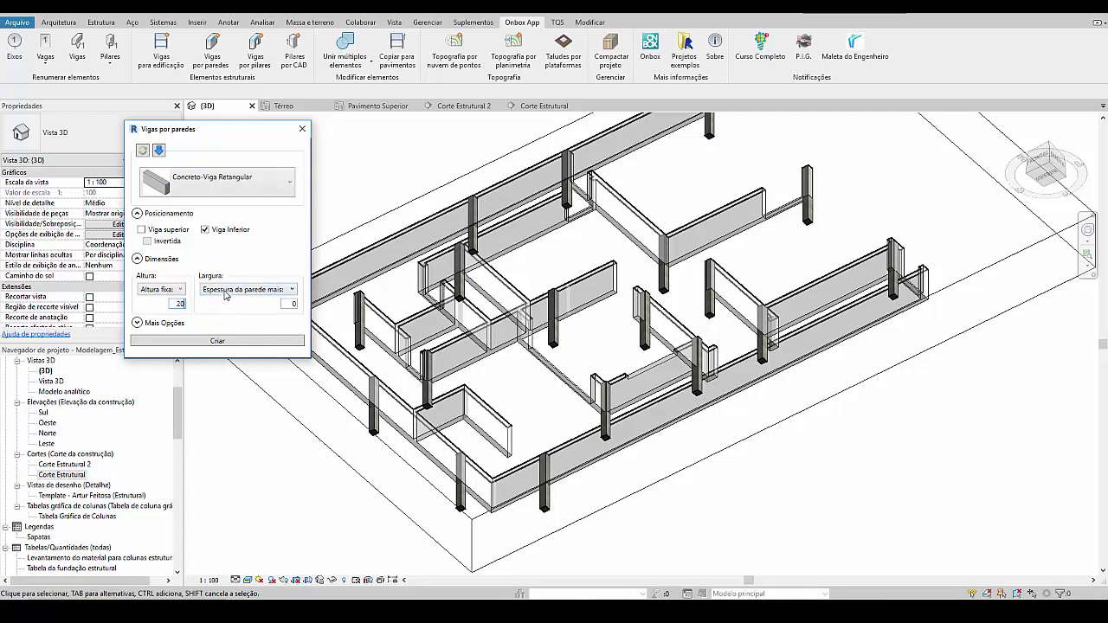
Step: Set the beams' fixed width to 30, enable Vínculos to use walls from the linked model, and start creating them
left_click(226, 291)
left_click(227, 314)
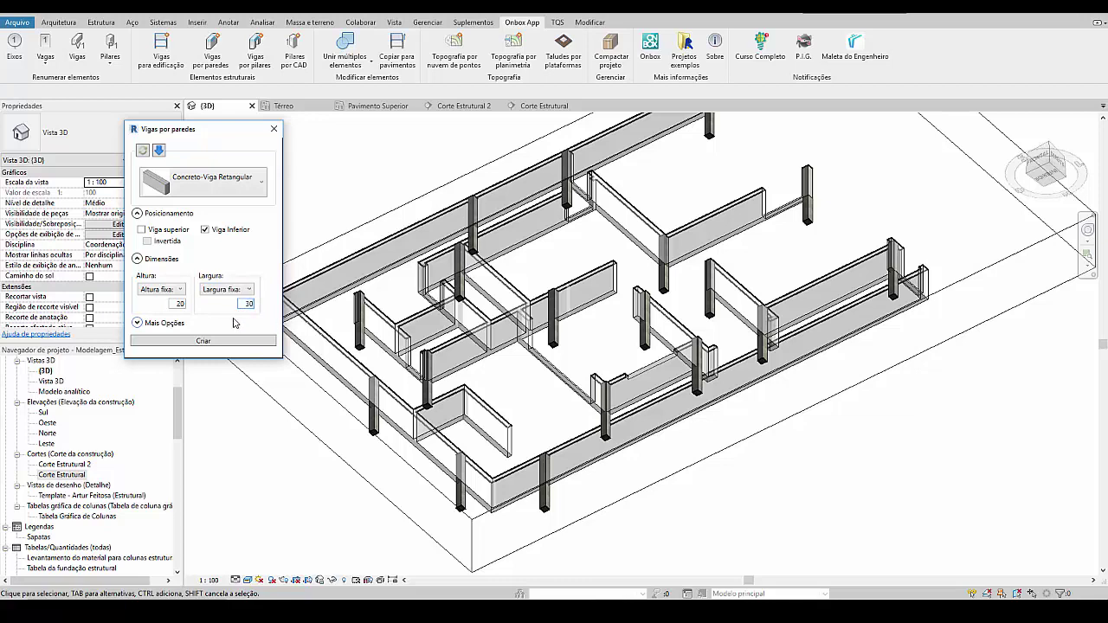
left_click(168, 323)
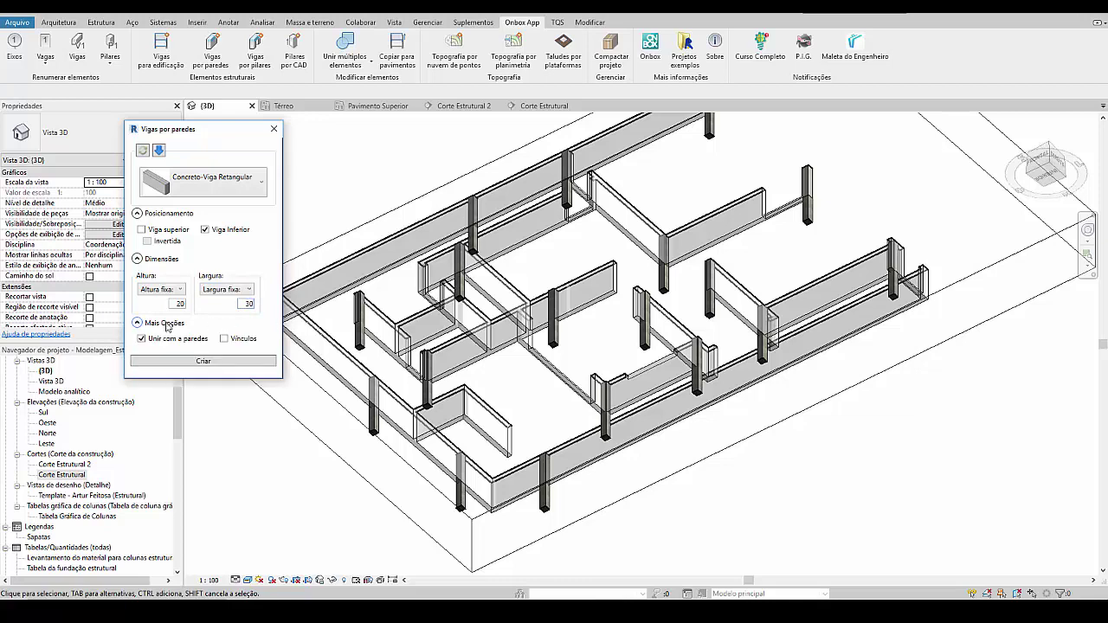
left_click(224, 358)
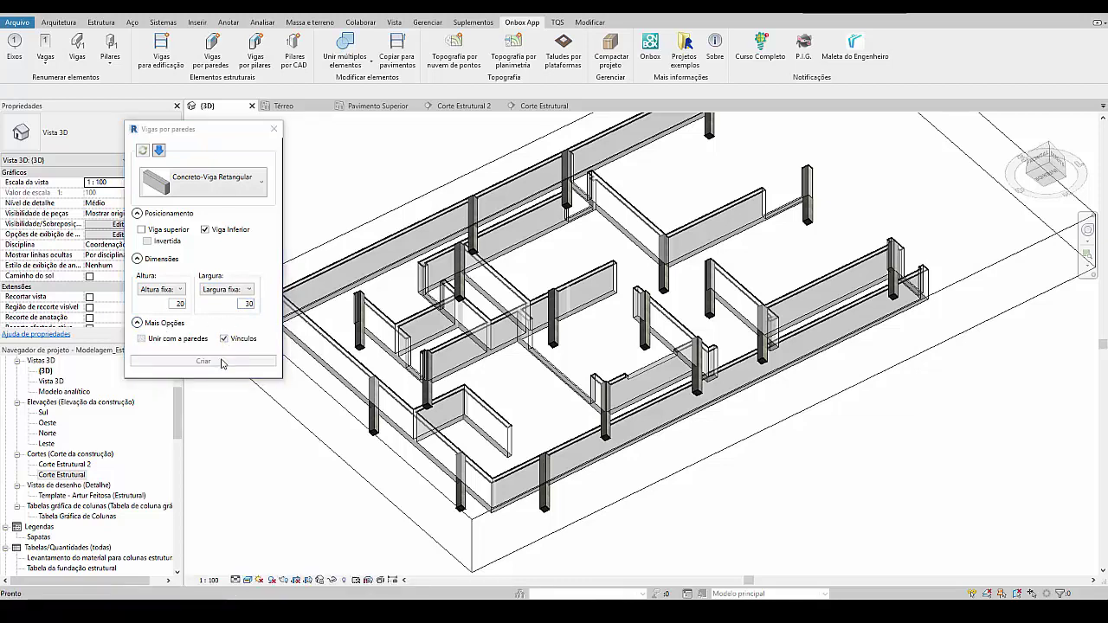
Step: Create lower beams beneath the linked model's perimeter walls along the short closed side and both long sides of the house
left_click(338, 378)
left_click(736, 385)
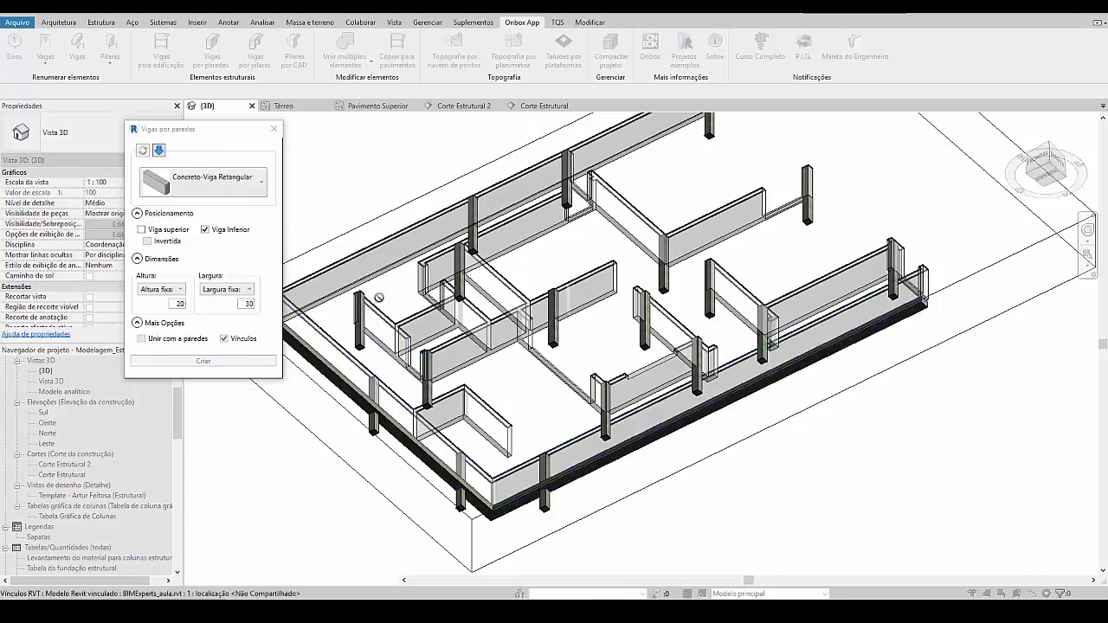
left_click(374, 282)
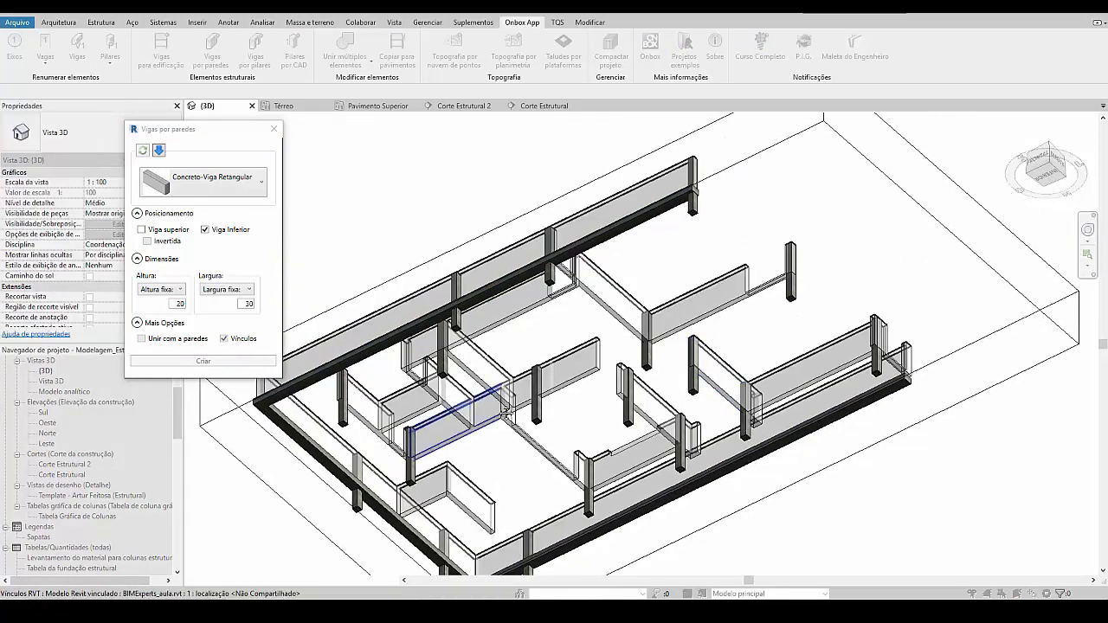
Step: Create lower beams beneath the L-shaped wall and the interior room walls nearest the short closed side of the perimeter
left_click(410, 363)
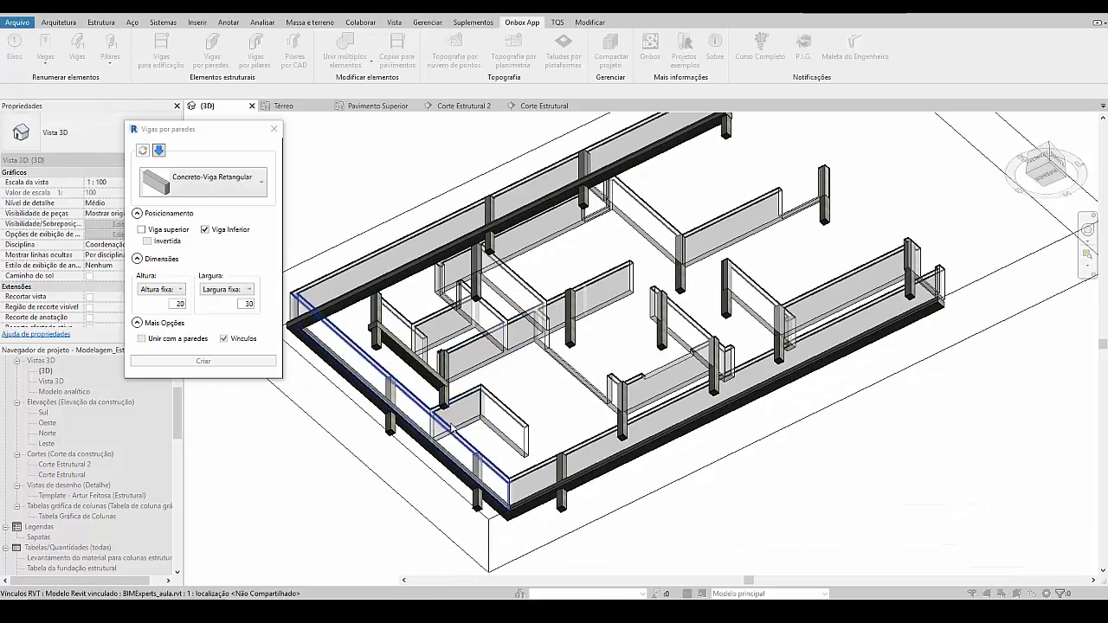
left_click(461, 431)
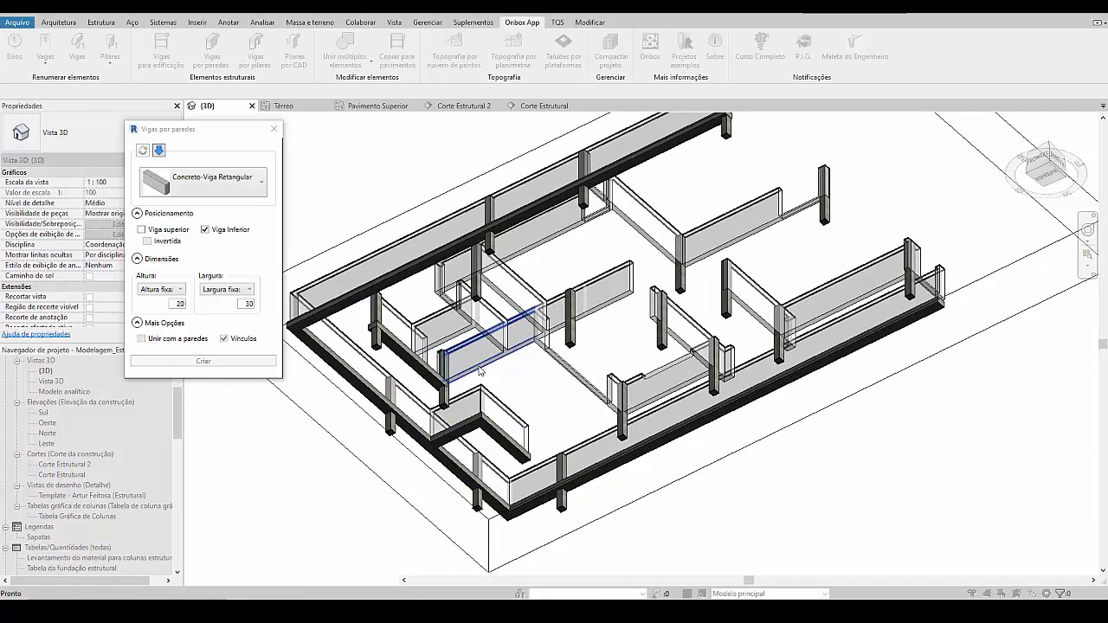
left_click(480, 371)
left_click(450, 329)
left_click(455, 305)
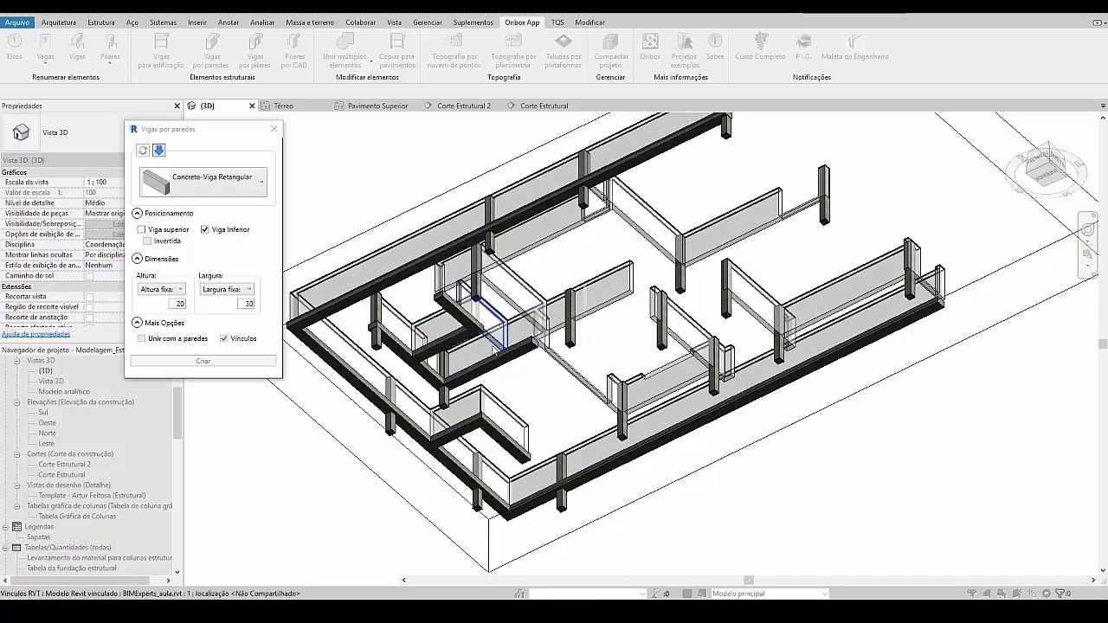
left_click(496, 345)
left_click(459, 273)
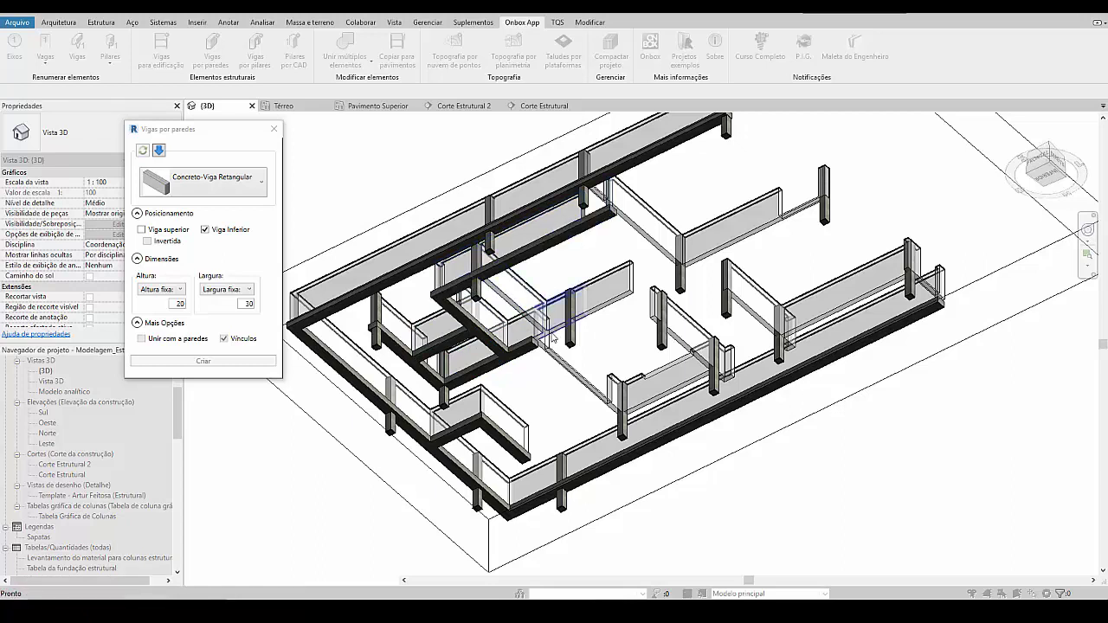
Step: Create lower beams beneath the central interior walls and the room walls toward the open end of the house
left_click(584, 390)
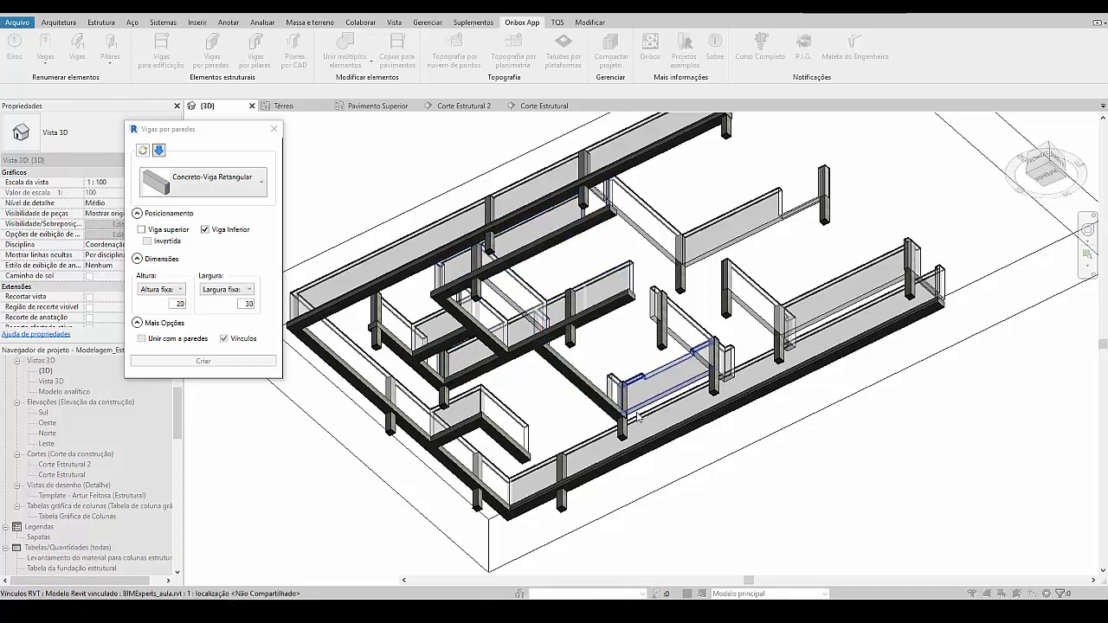
left_click(639, 412)
left_click(753, 329)
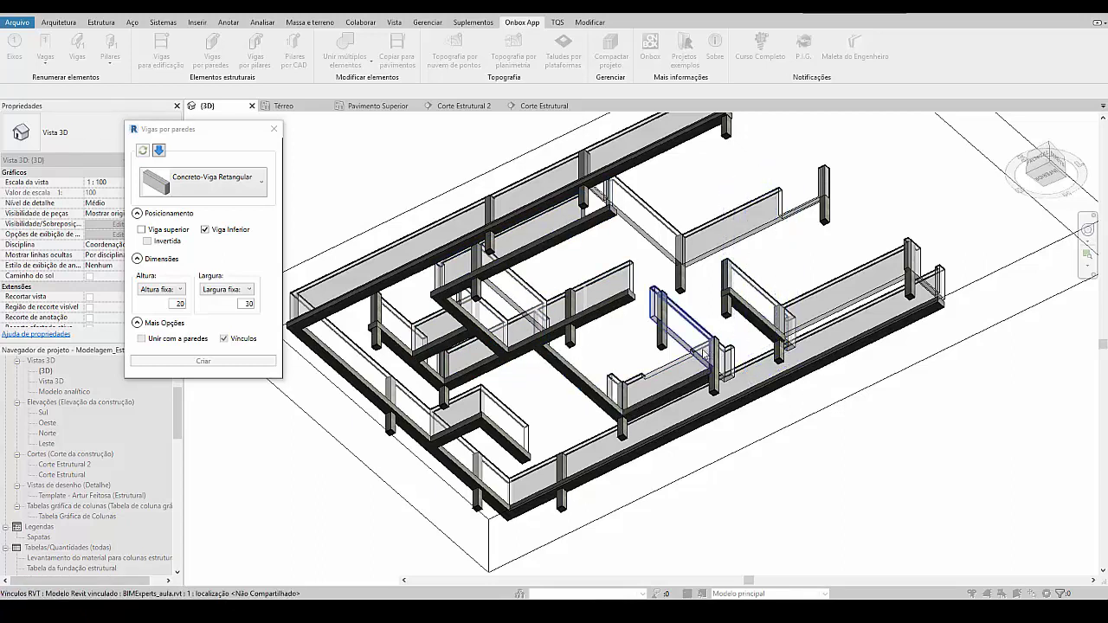
left_click(717, 368)
left_click(662, 223)
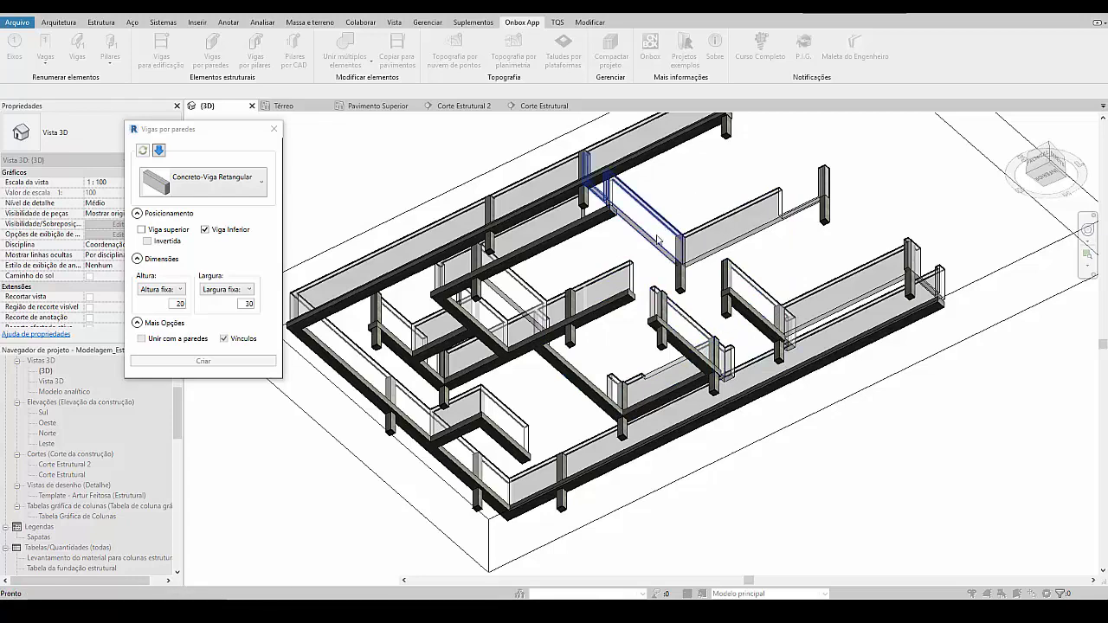
left_click(815, 319)
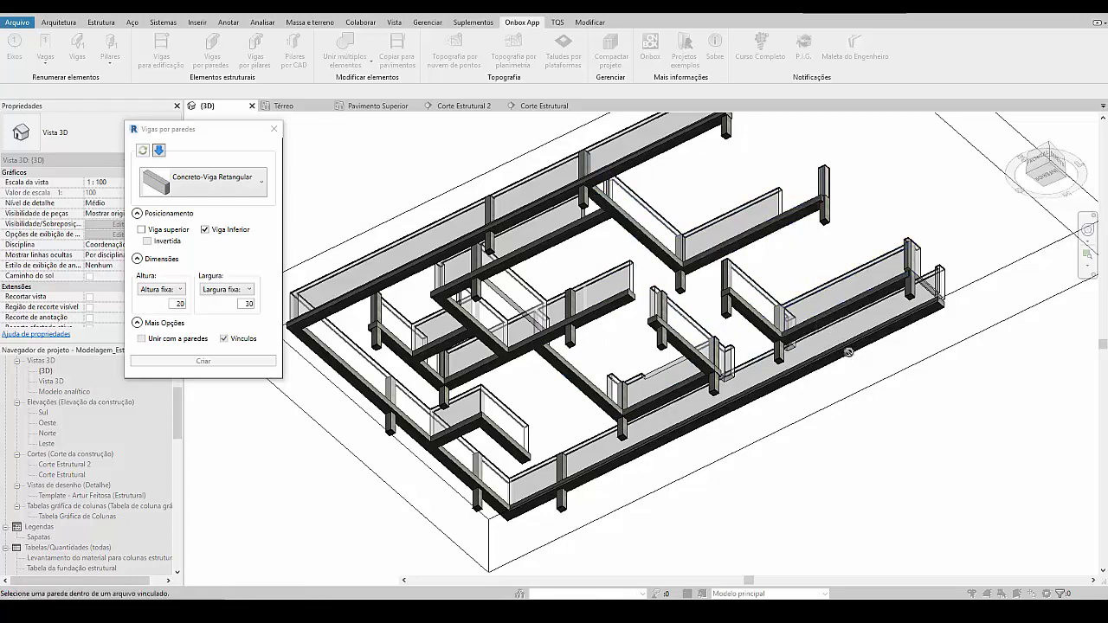
Step: Check the beams from below, add the missing one beneath the short wall return, and finish picking walls
middle_click_drag(800, 393, 563, 346, "shift")
scroll(562, 346, "down", 2)
scroll(775, 260, "up", 5)
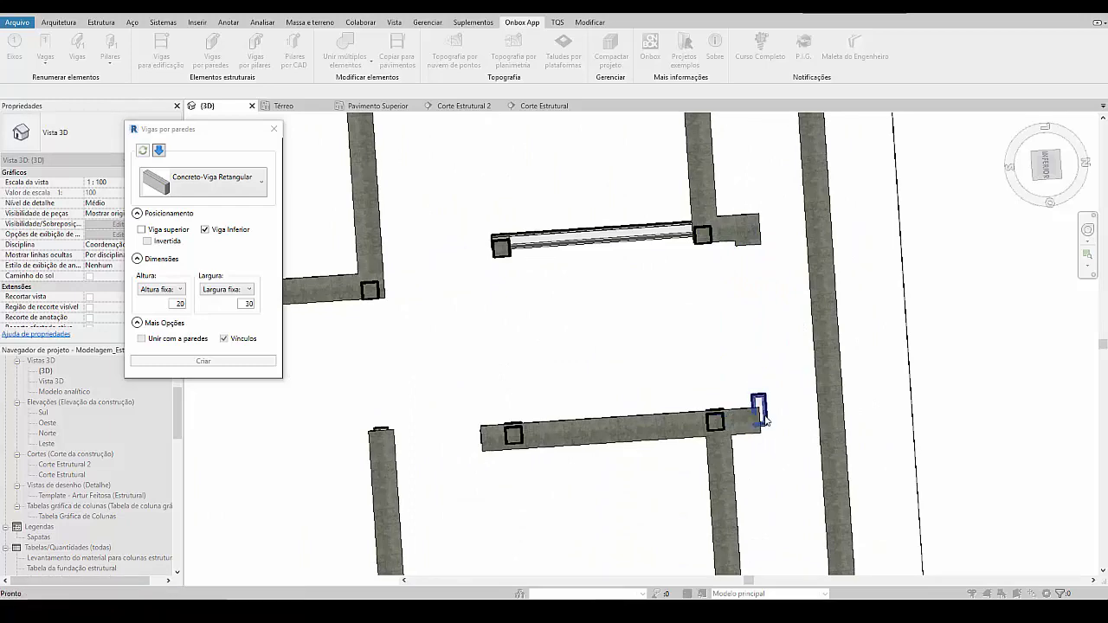
scroll(762, 413, "down", 5)
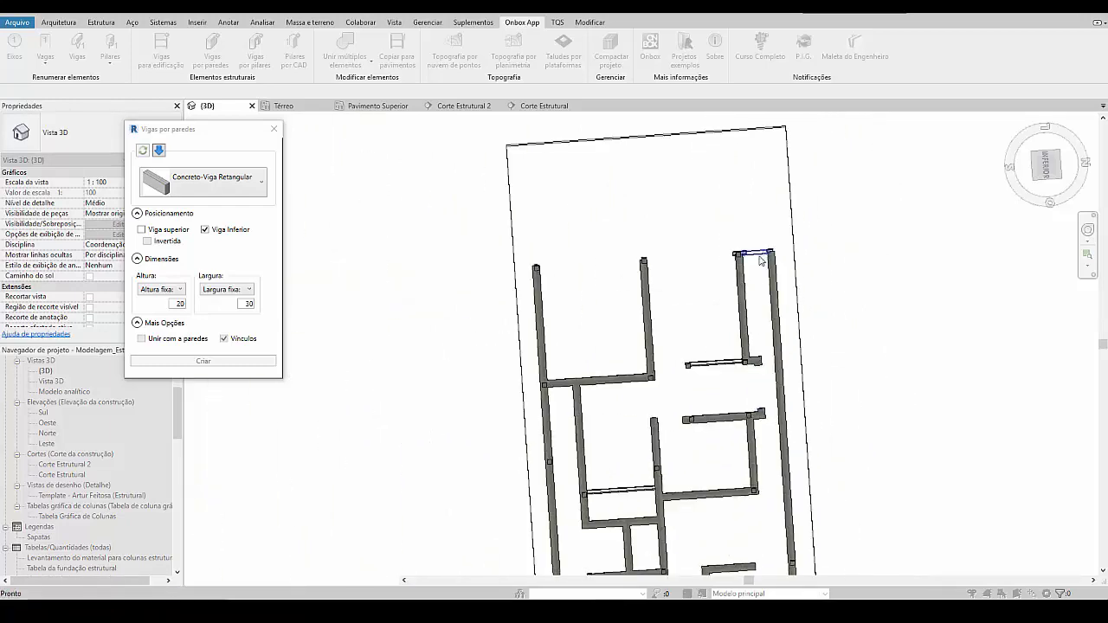
middle_click_drag(803, 333, 818, 260, "shift")
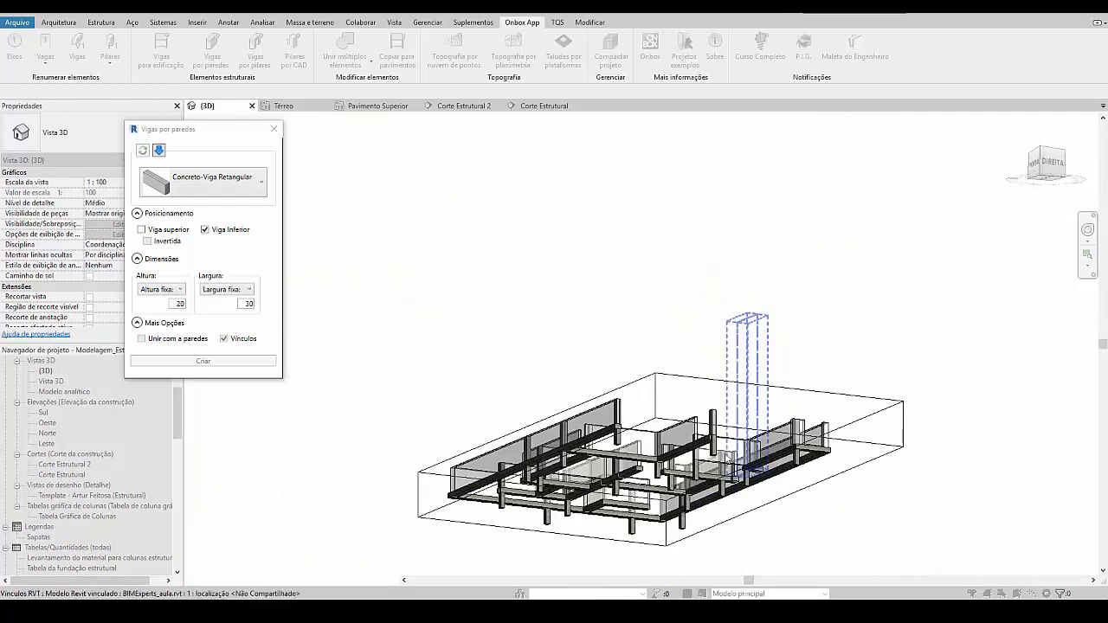
key("Escape")
middle_click_drag(667, 493, 619, 329, "shift")
scroll(611, 266, "up", 5)
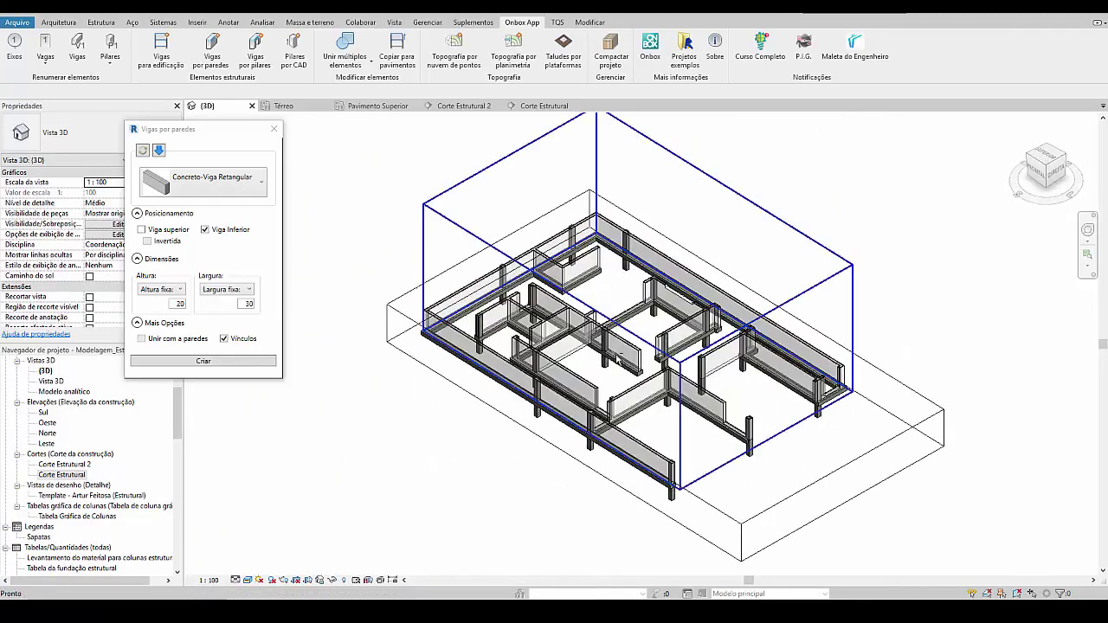
Step: Bring up the geometry modification tools for the foundation beams
scroll(611, 266, "up", 1)
left_click(586, 23)
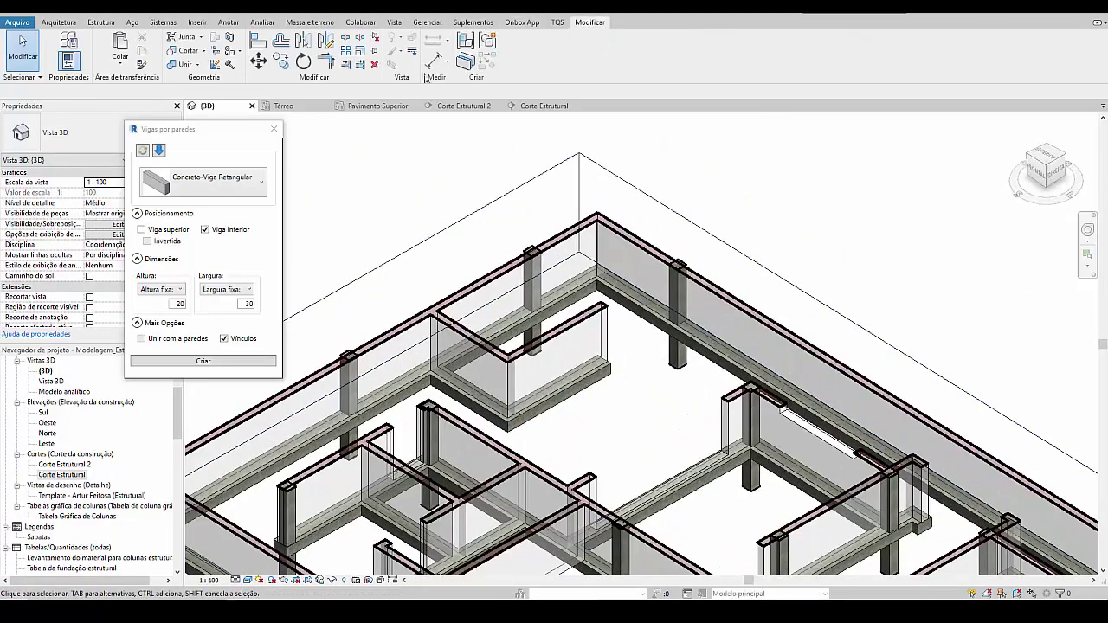
Step: Extend the lower beam of the small corner room to the perimeter beam, and the interior lower beams until they meet the central beam
left_click(657, 326)
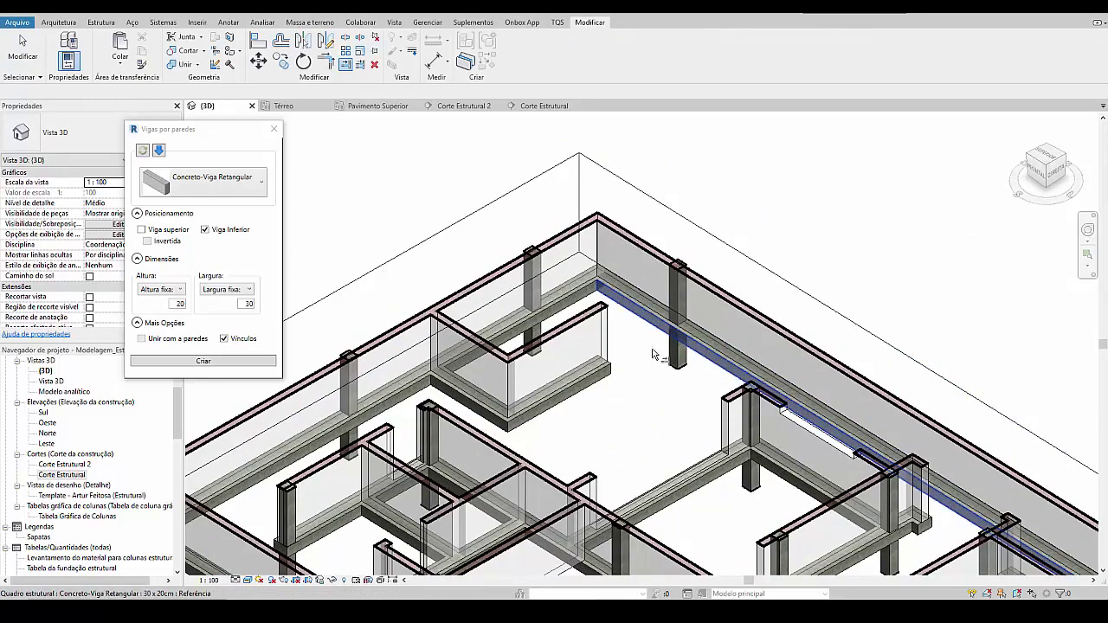
left_click(605, 372)
middle_click_drag(341, 573, 418, 452)
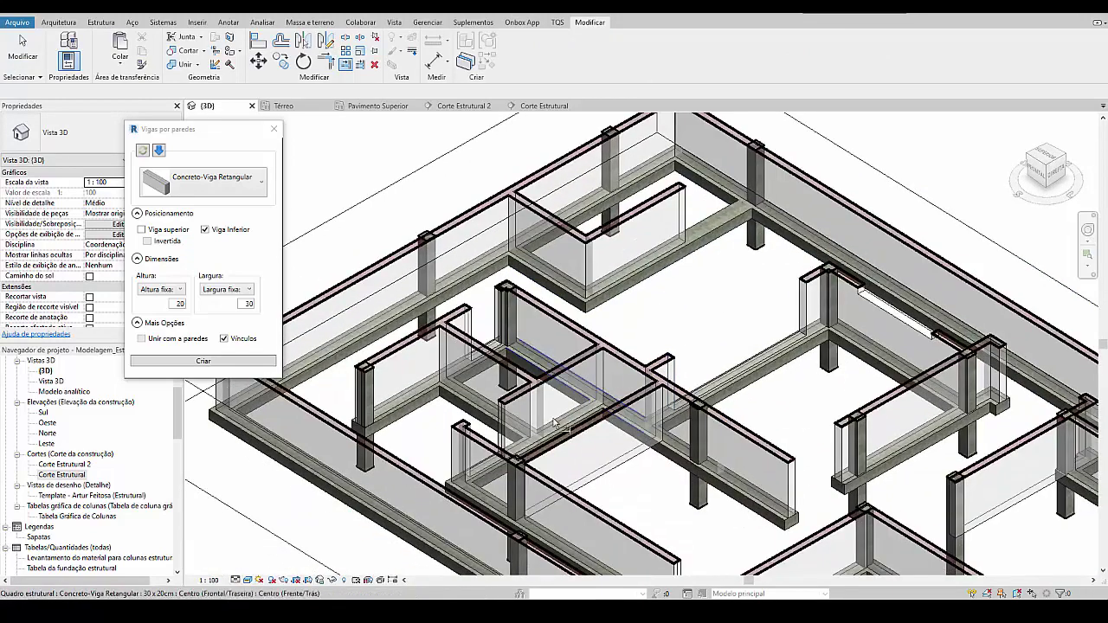
middle_click_drag(755, 457, 881, 440)
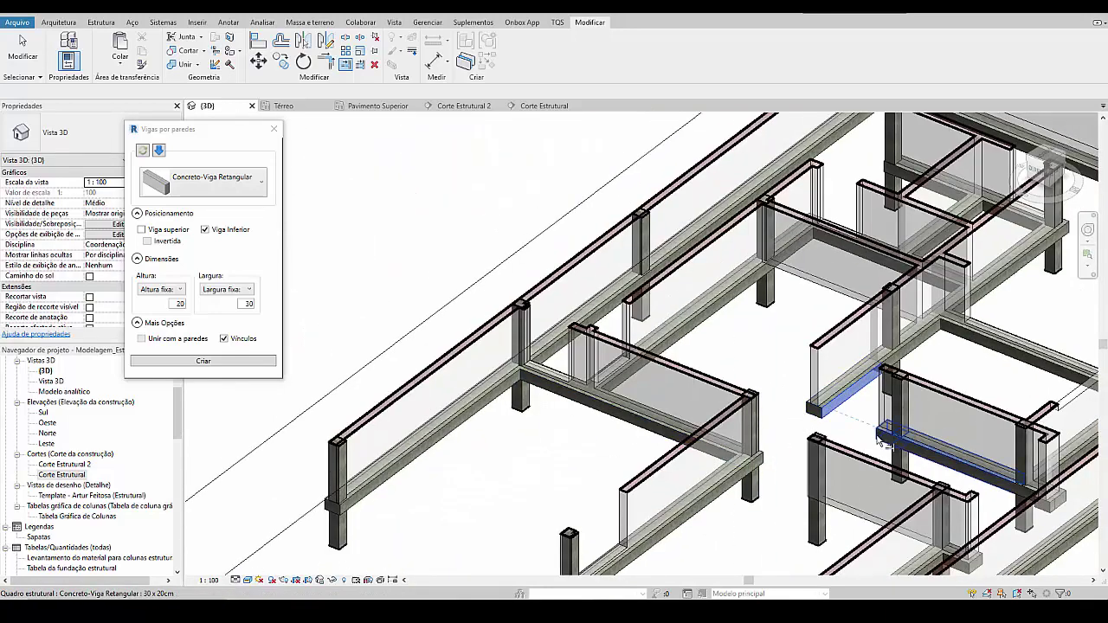
middle_click_drag(804, 453, 615, 395)
left_click(805, 437)
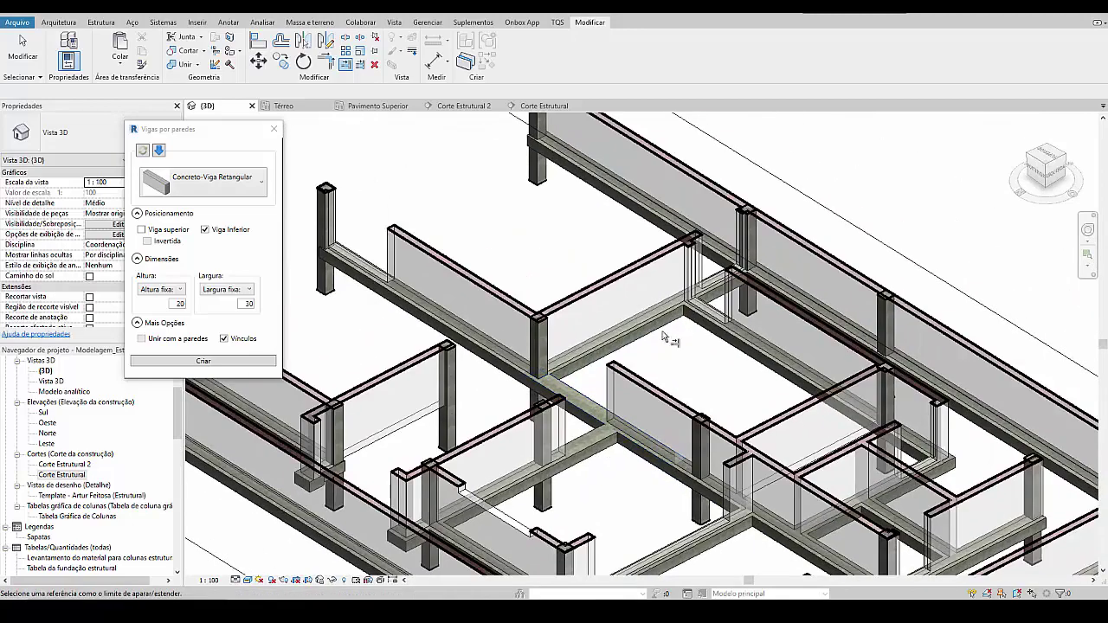
Step: Extend the end cross beam across the open bays, past the intermediate column's beam, to the outer longitudinal perimeter beam
scroll(663, 336, "up", 2)
middle_click_drag(692, 346, 873, 471, "shift")
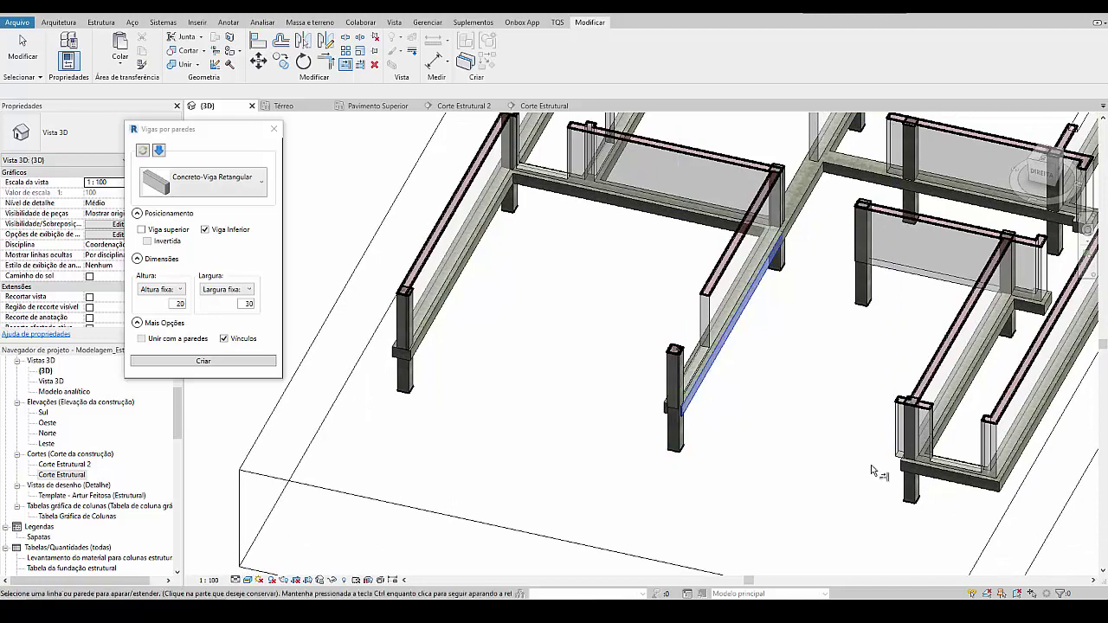
left_click(923, 474)
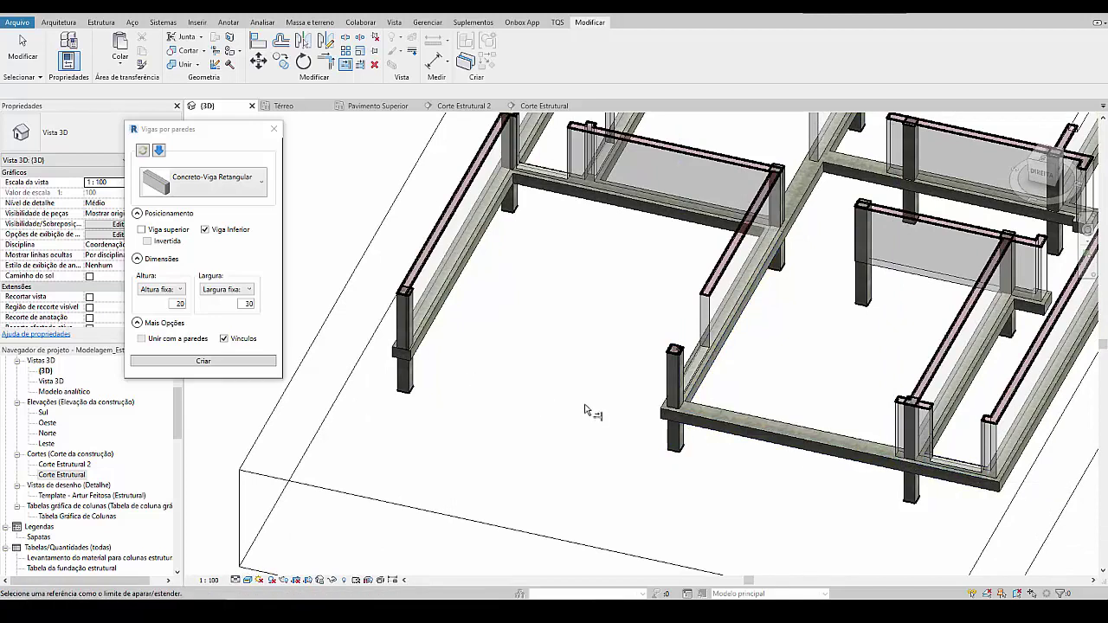
left_click(430, 335)
left_click(656, 420)
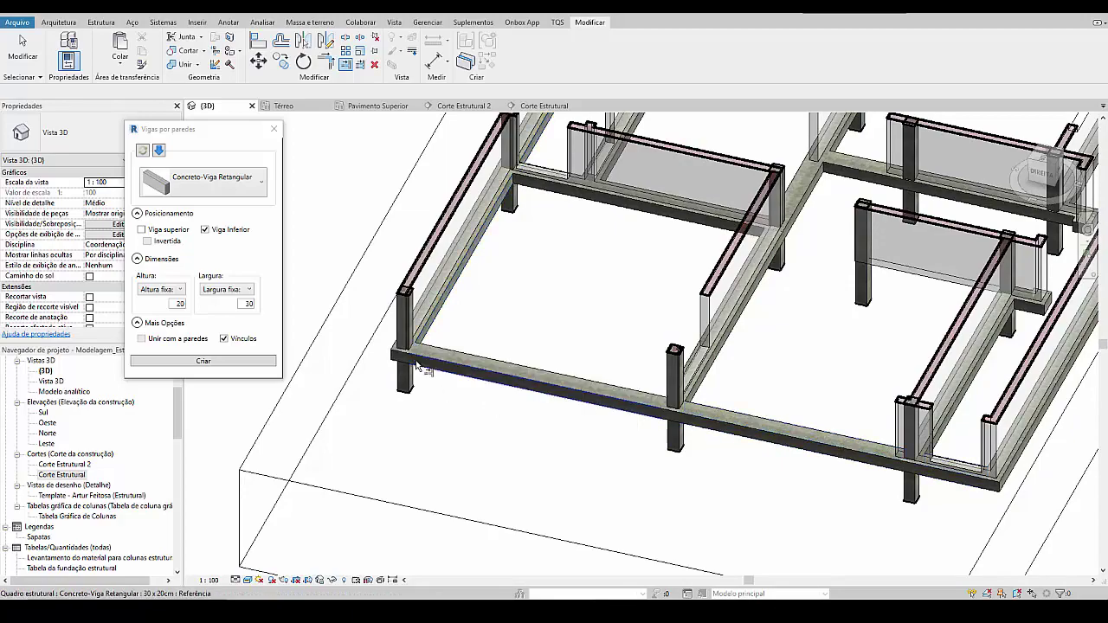
Step: Extend the short beam stub at the end of the interior wall across the gap to the facing stub beside the outer beam
middle_click_drag(717, 447, 632, 445, "shift")
scroll(762, 320, "up", 2)
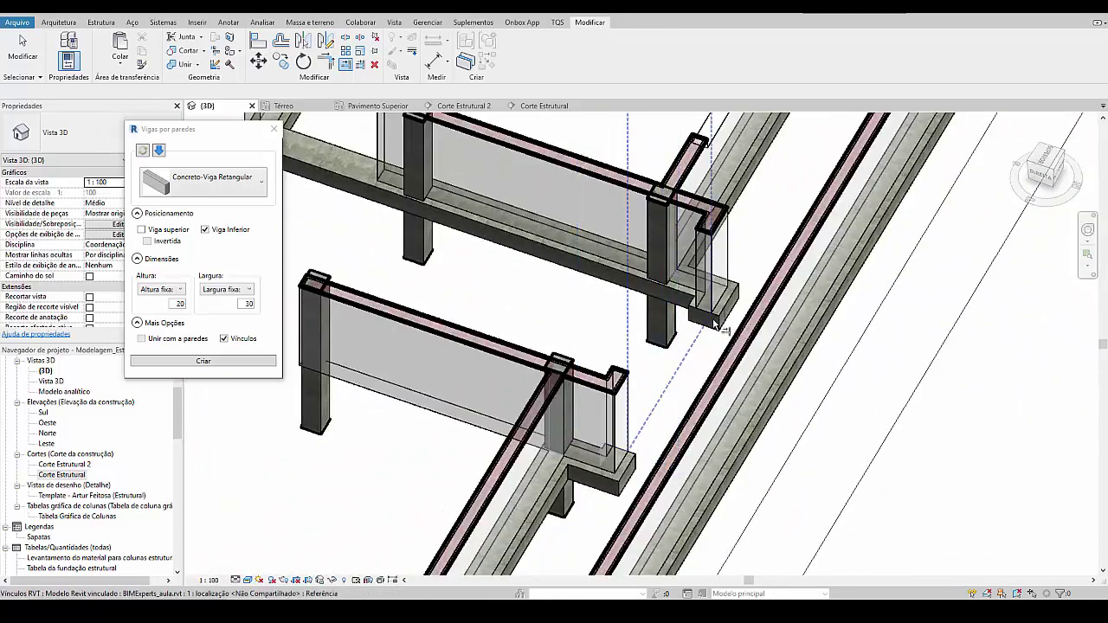
left_click(632, 459)
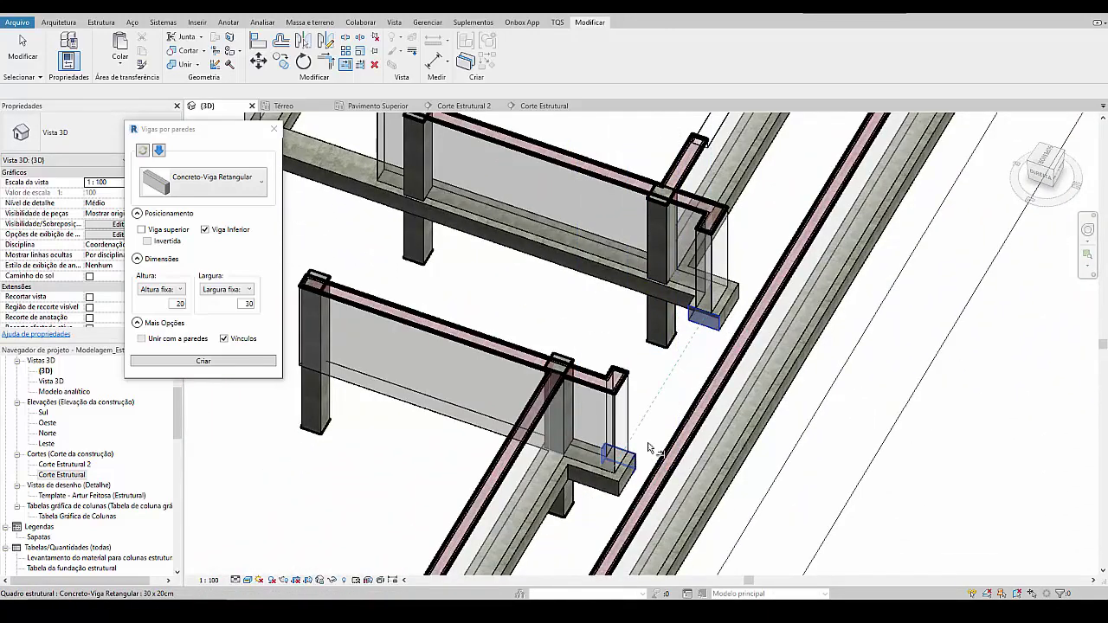
scroll(734, 366, "down", 2)
middle_click_drag(564, 443, 512, 376, "shift")
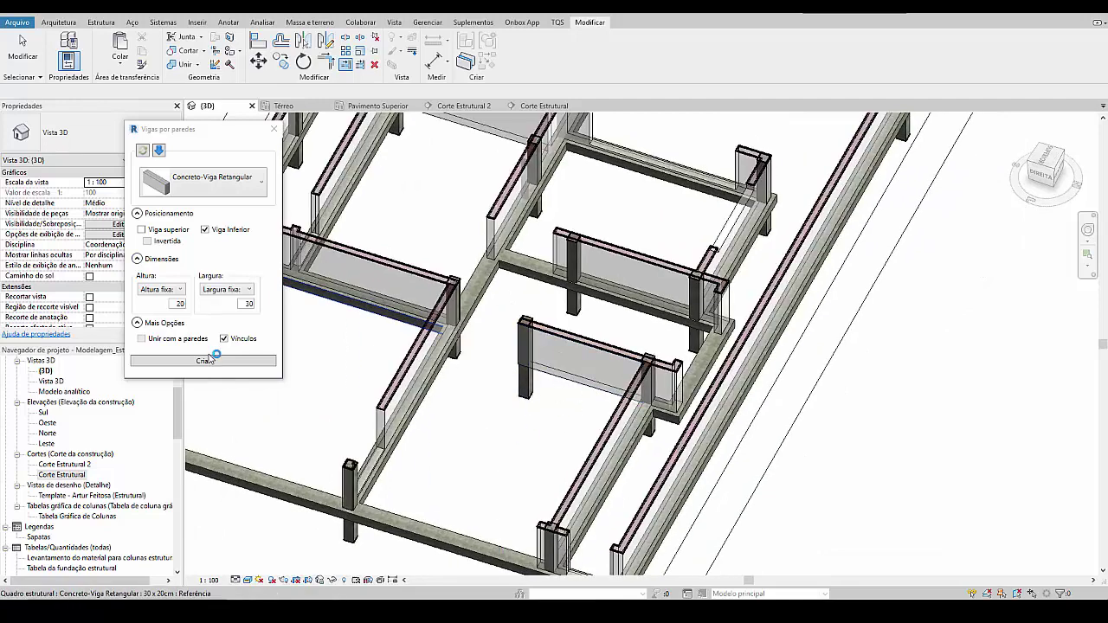
Step: Create a Concreto-Viga Retangular lower beam, 20 high and 30 wide, beneath the interior wall that has no beam
left_click(568, 386)
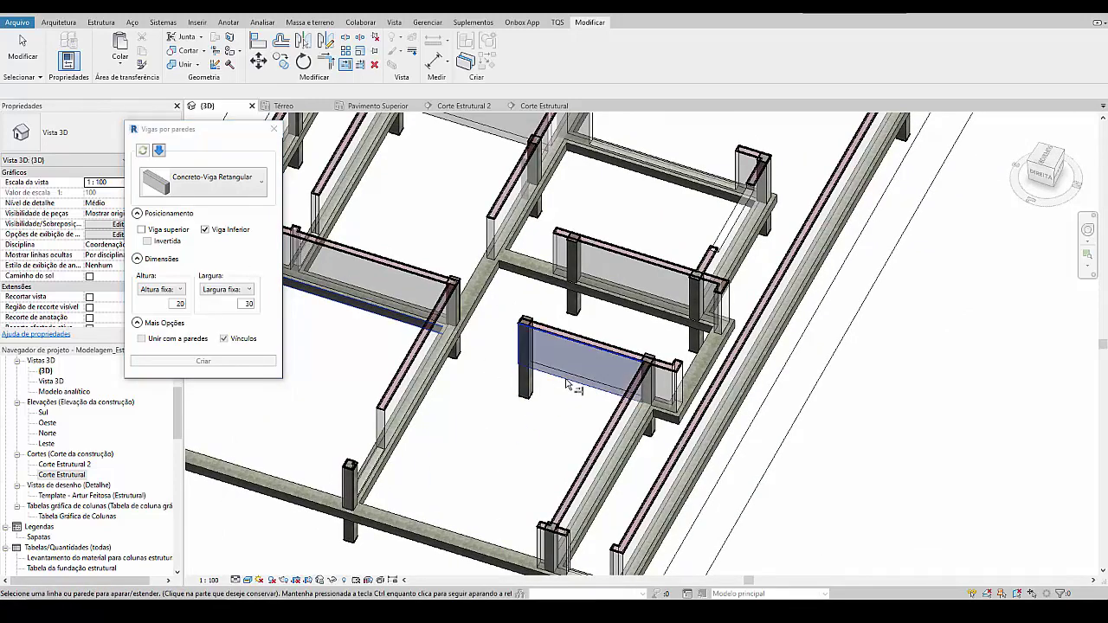
key("Escape")
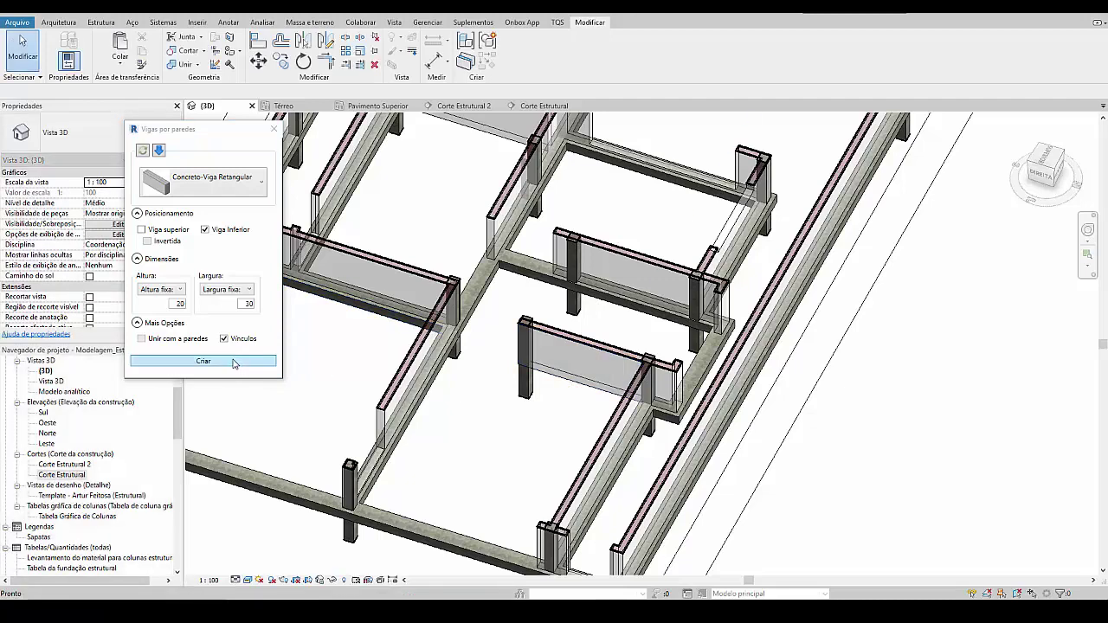
left_click(235, 361)
left_click(582, 386)
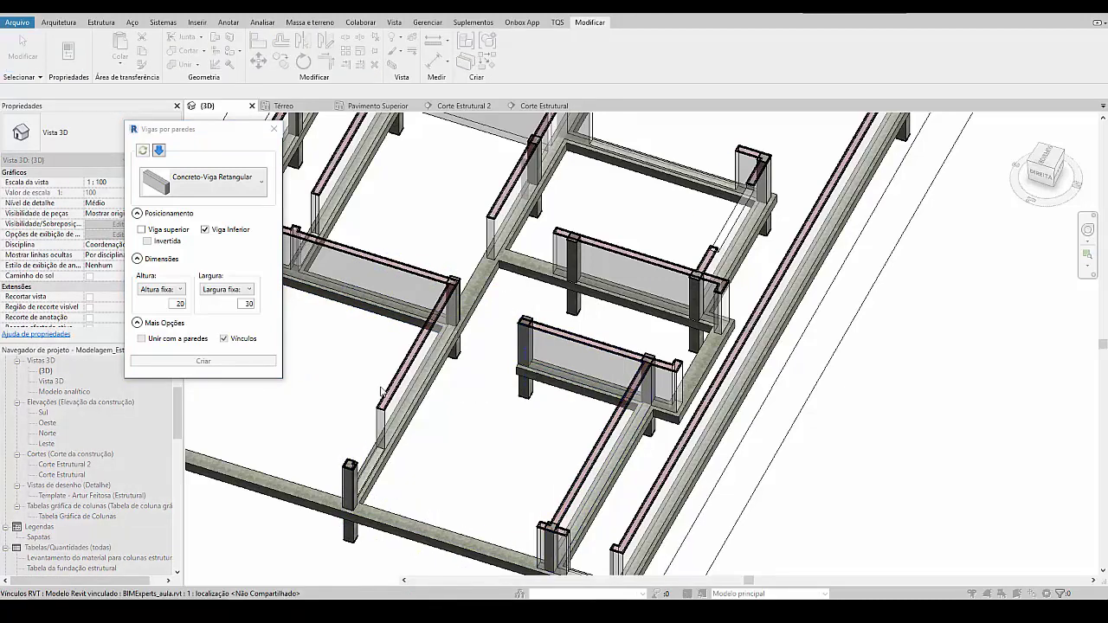
key("Escape")
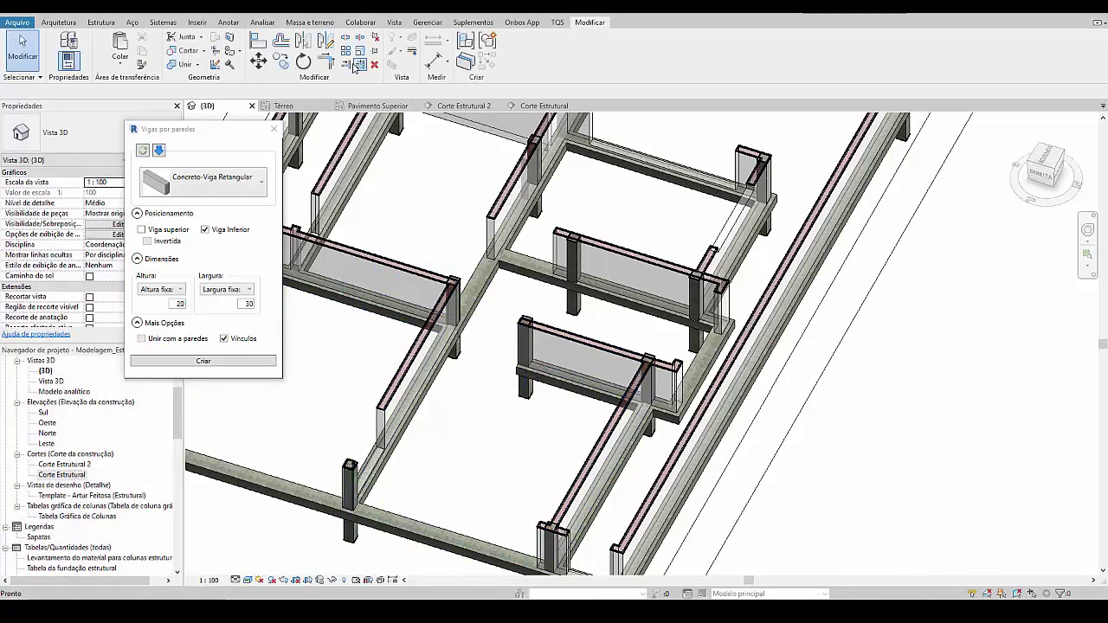
Step: Extend the new lower beam beyond its end column to the central longitudinal beam
key("t")
key("r")
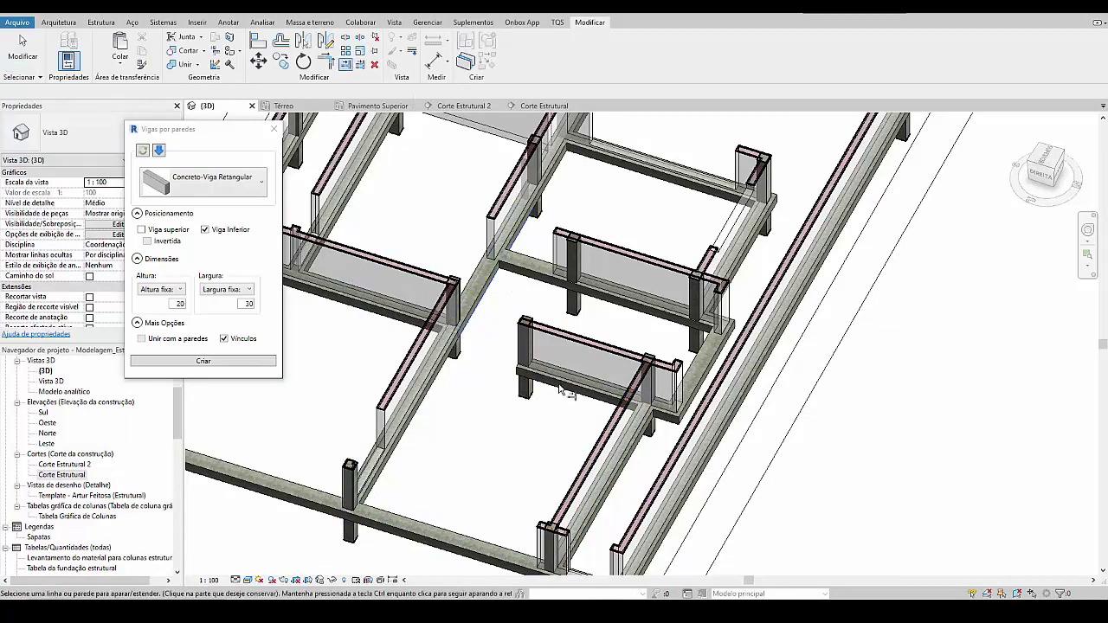
key("Escape")
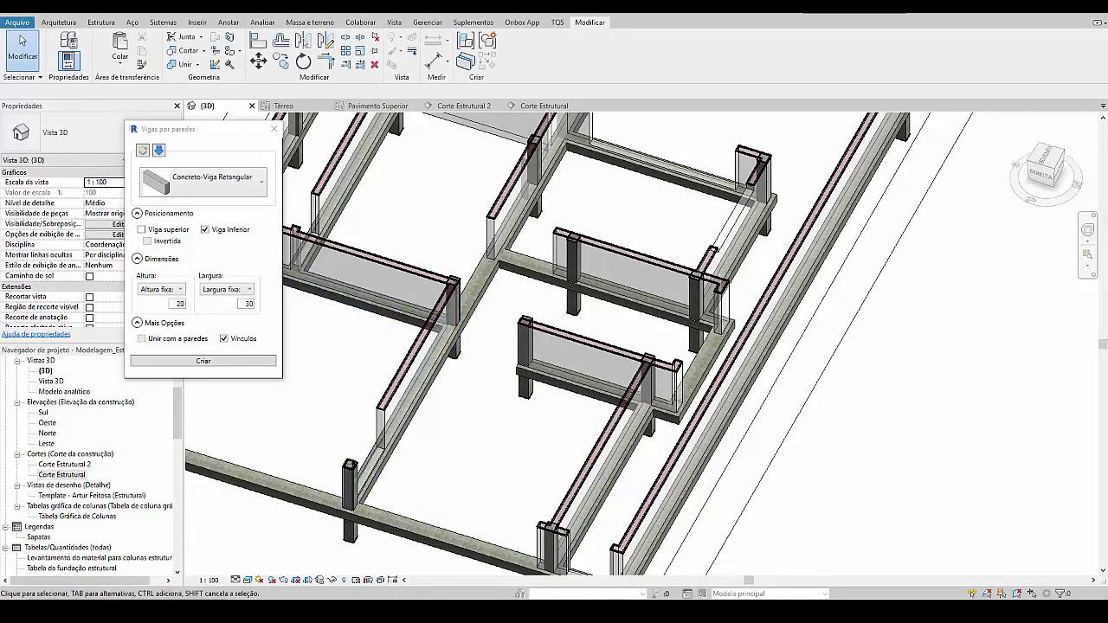
scroll(446, 367, "up", 4)
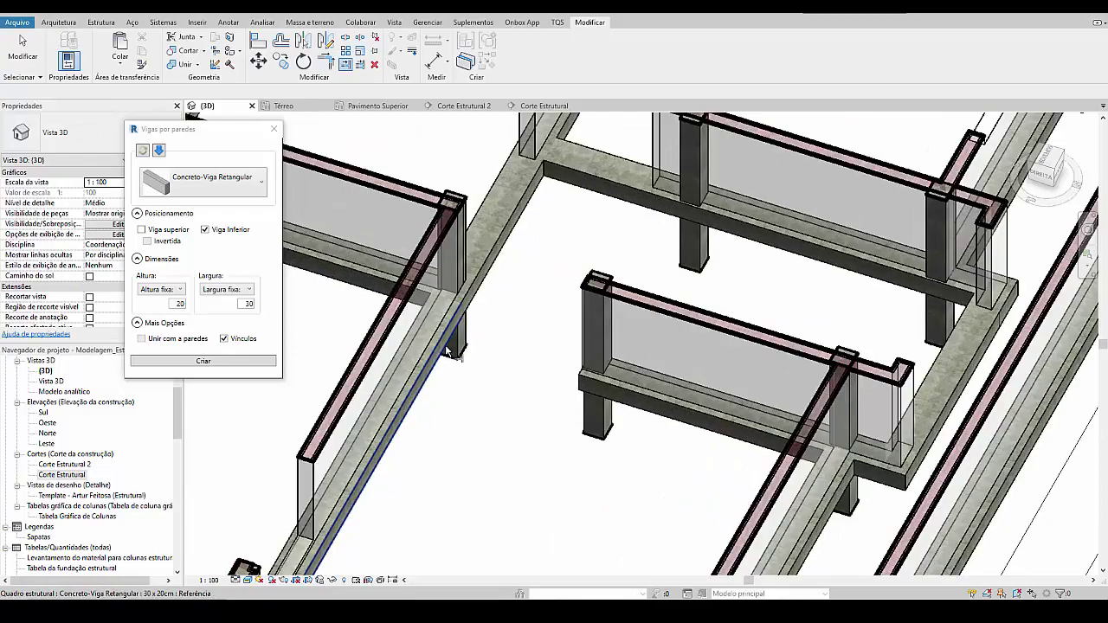
scroll(637, 403, "down", 6)
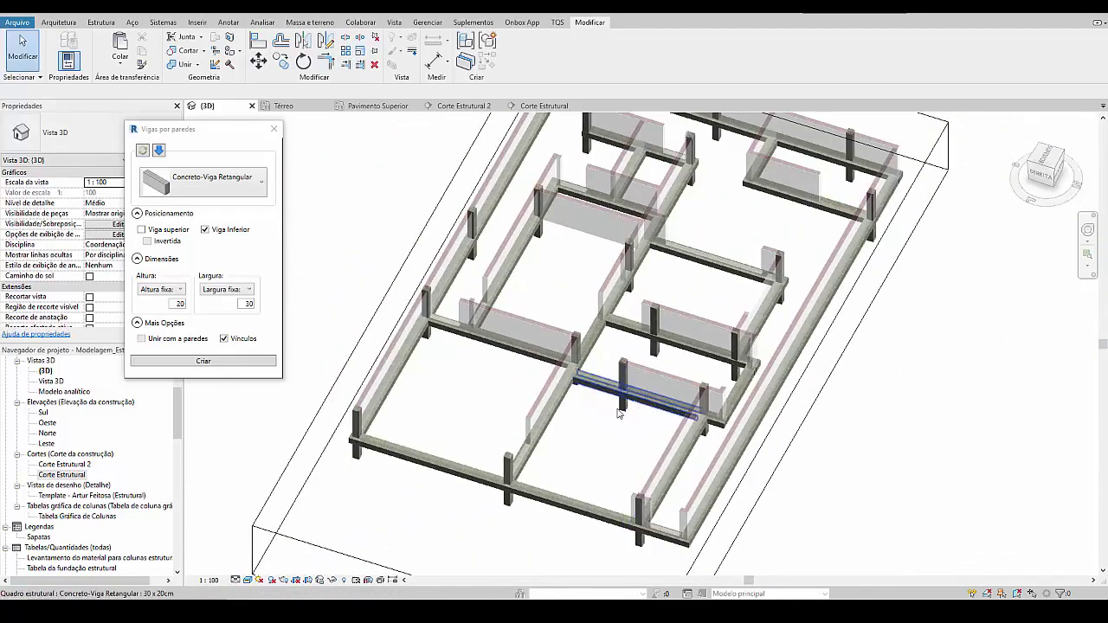
Step: Examine the ground-level beam framing from several angles for beams that do not reach their neighbours
middle_click_drag(606, 407, 715, 242, "shift")
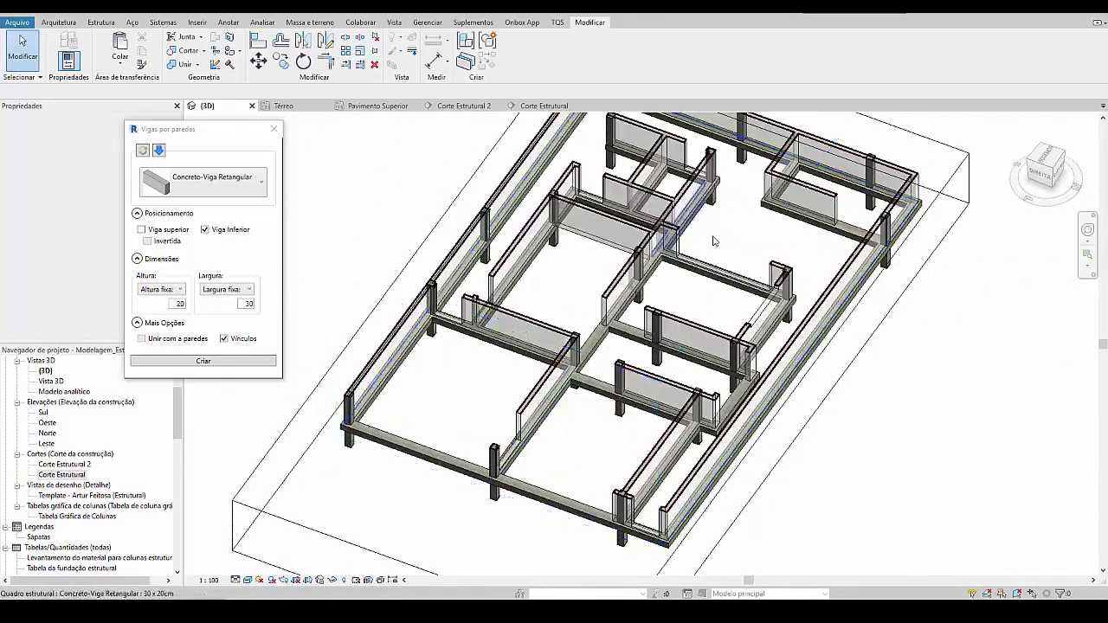
scroll(682, 310, "up", 5)
scroll(682, 310, "down", 5)
middle_click_drag(682, 310, 638, 396, "shift")
scroll(713, 416, "up", 4)
scroll(714, 416, "down", 4)
middle_click_drag(522, 384, 571, 386, "shift")
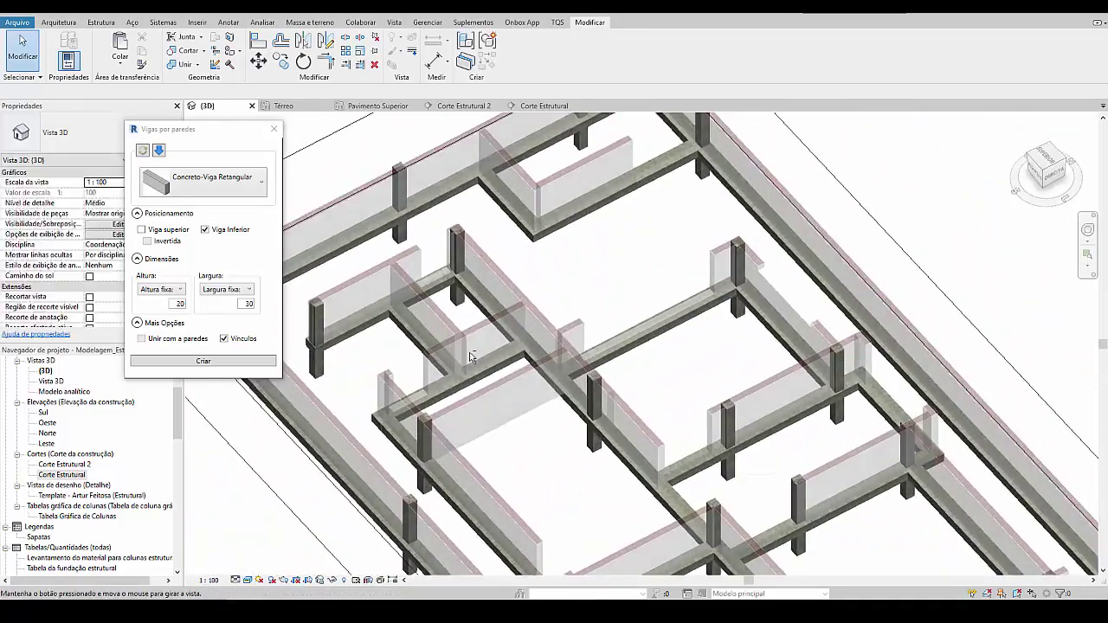
Step: Extend the beam beneath the short wall return to the parallel room's beam at the outer column
scroll(438, 382, "up", 4)
middle_click_drag(439, 382, 445, 316)
scroll(445, 316, "up", 3)
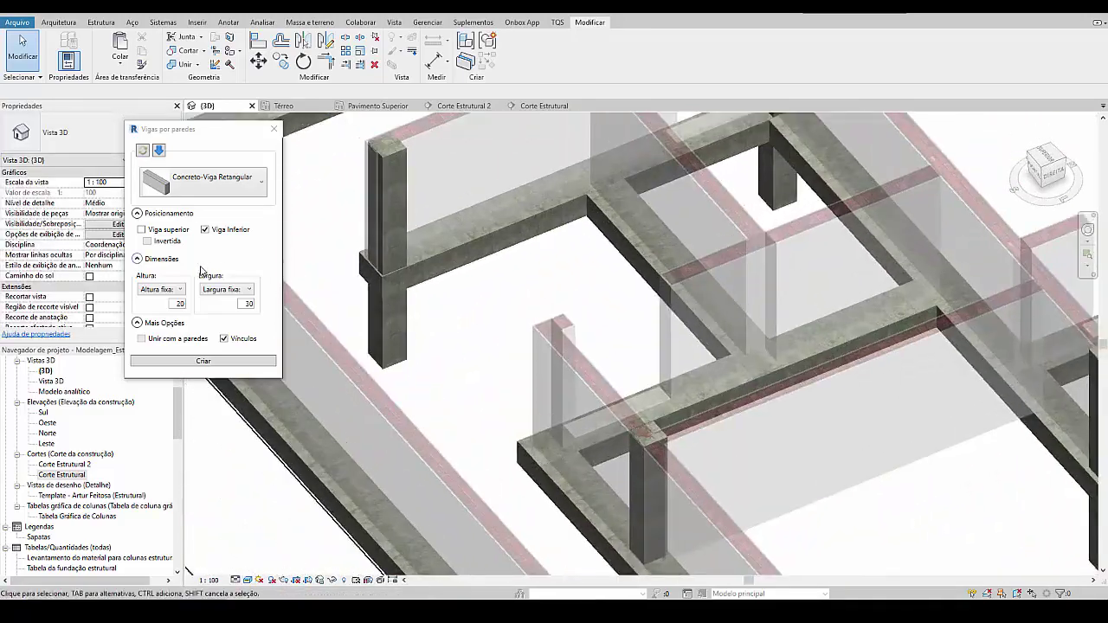
middle_click_drag(650, 357, 703, 349)
left_click(345, 65)
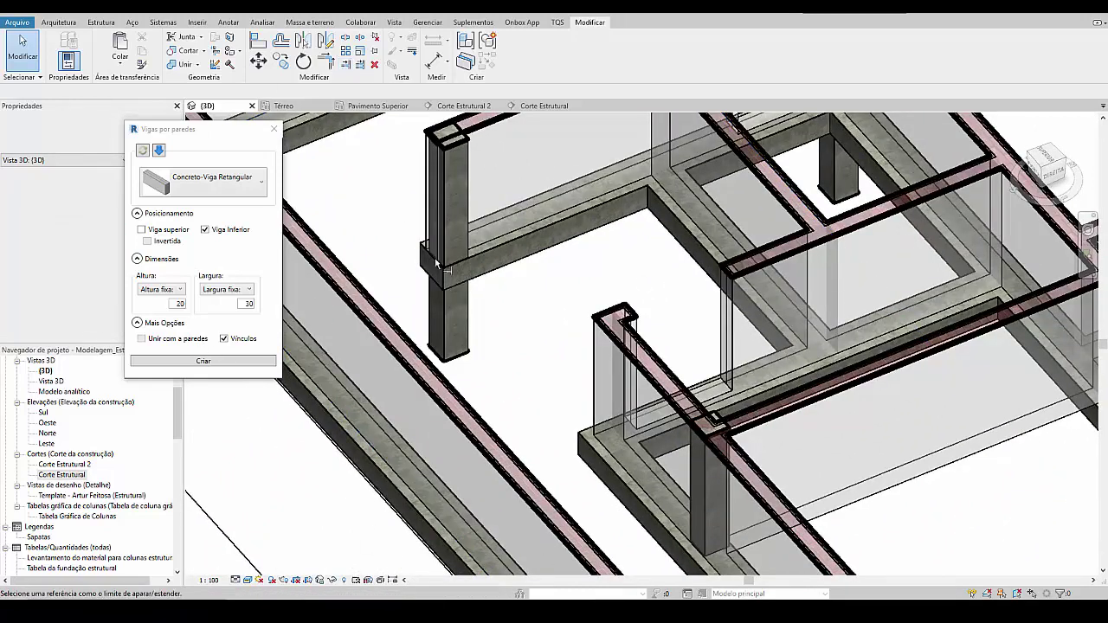
left_click(464, 279)
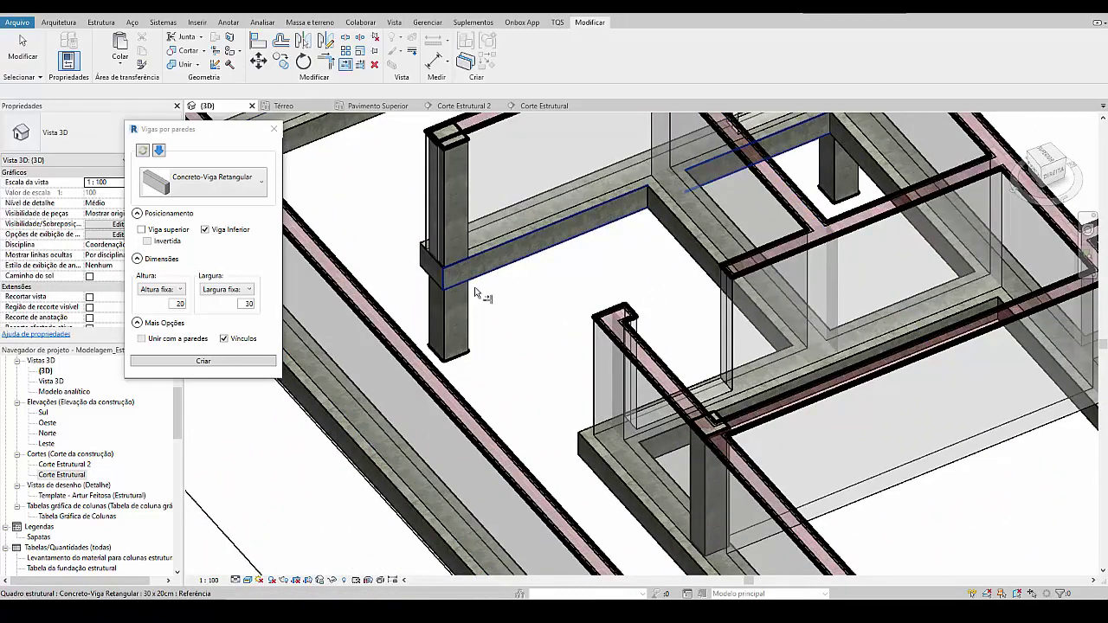
left_click(613, 471)
scroll(528, 310, "down", 3)
scroll(530, 309, "down", 5)
key("Escape")
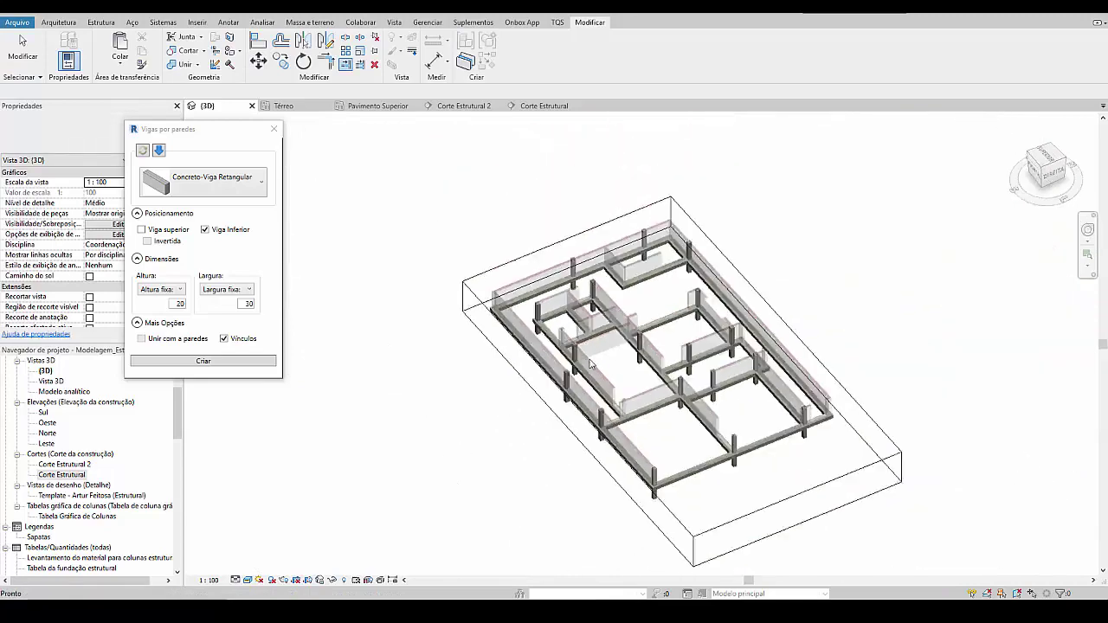
Step: Raise the top of the 3D view's section box to show the full height of the building
middle_click_drag(597, 407, 570, 407, "shift")
left_click(682, 371)
scroll(578, 459, "up", 3)
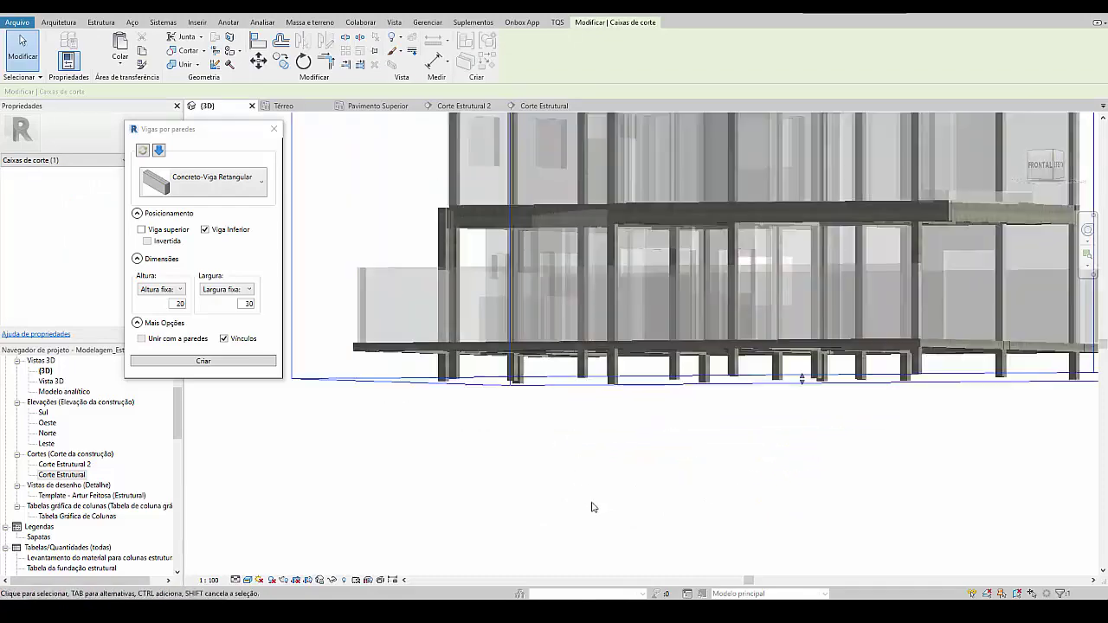
middle_click_drag(592, 502, 571, 427, "shift")
scroll(561, 495, "down", 1)
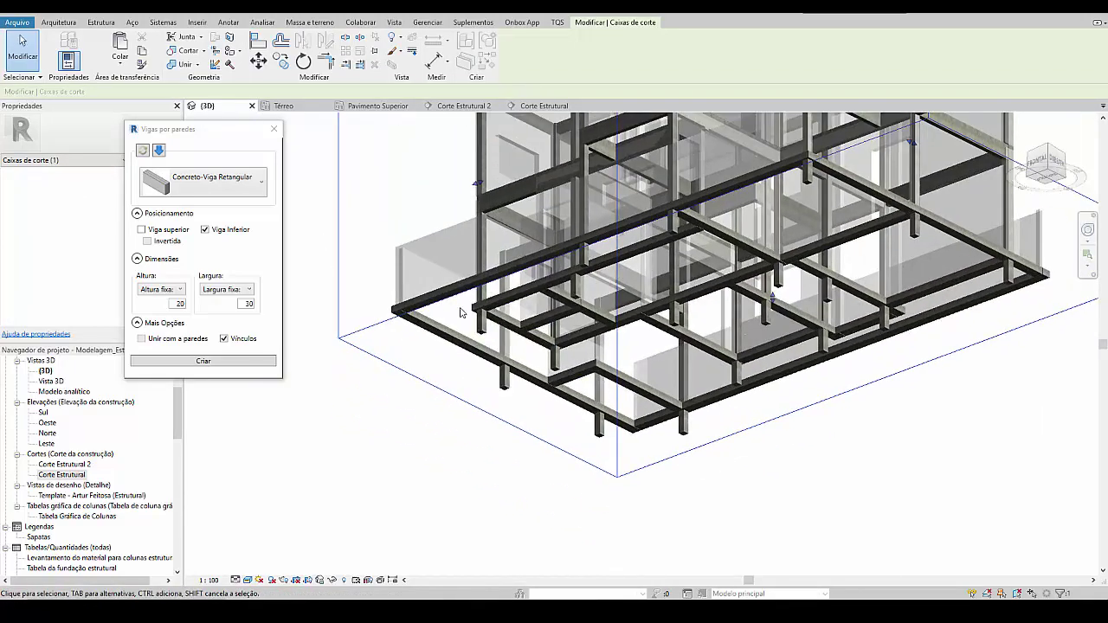
key("Escape")
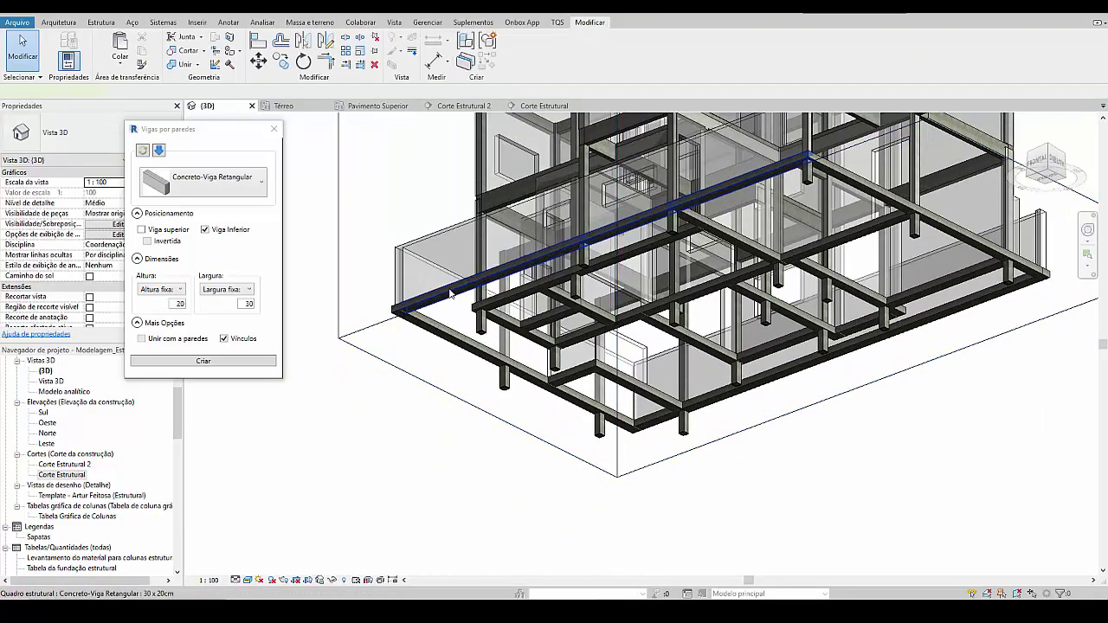
Step: Lower the bottom face of the section box far enough to include the column footings
left_click(451, 293)
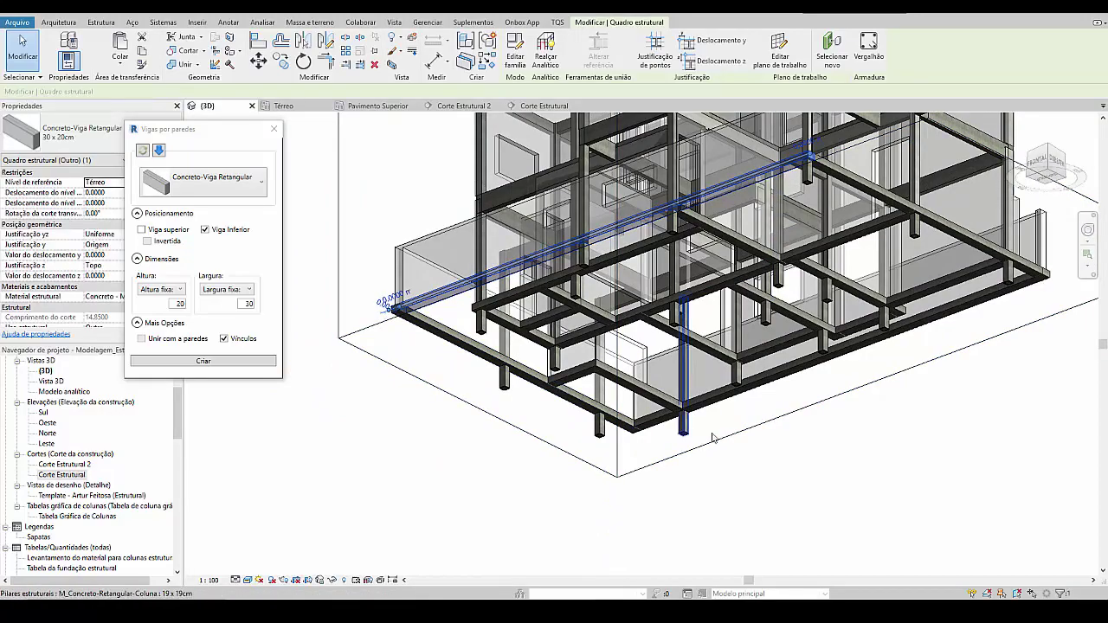
middle_click_drag(957, 359, 984, 375, "shift")
scroll(802, 372, "down", 3)
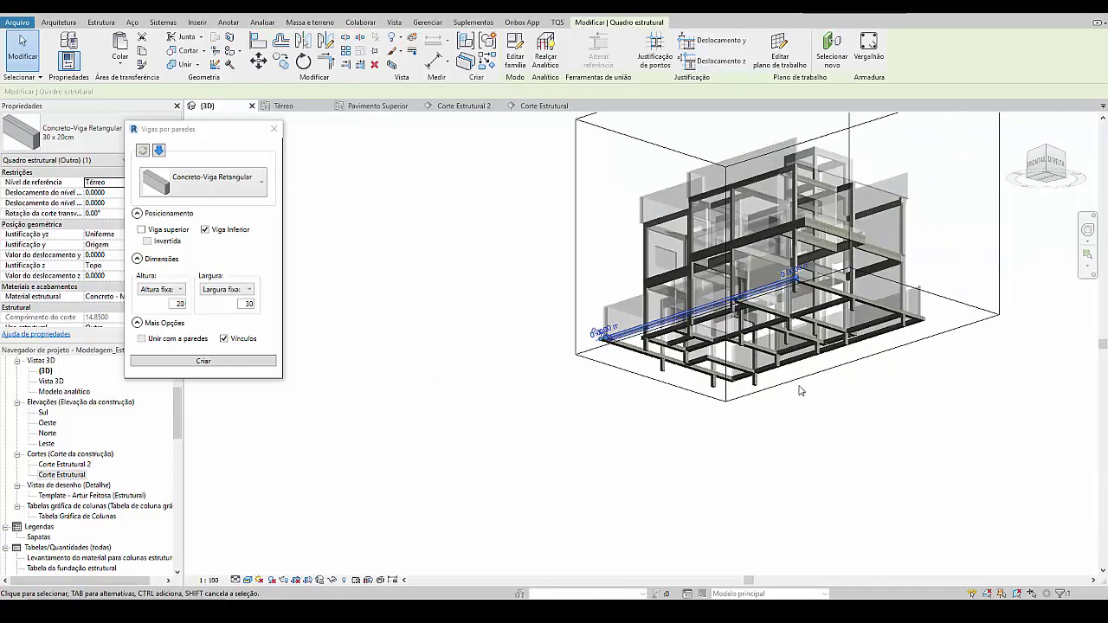
left_click(805, 379)
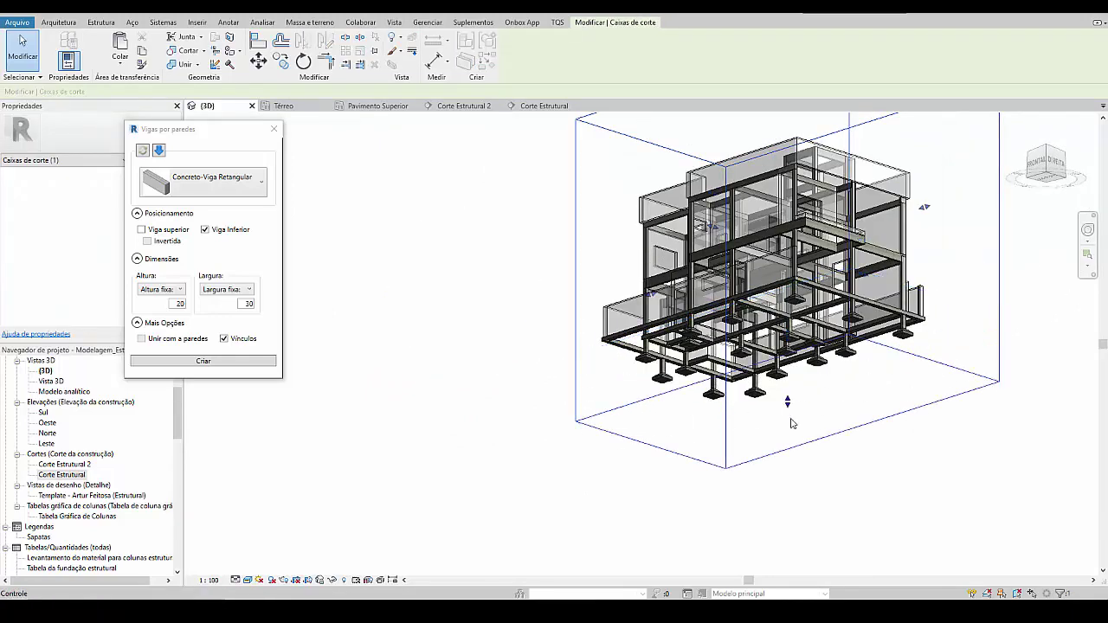
left_click(784, 398)
Step: Bring the bottom face of the section box up closer beneath the footings
scroll(762, 396, "up", 5)
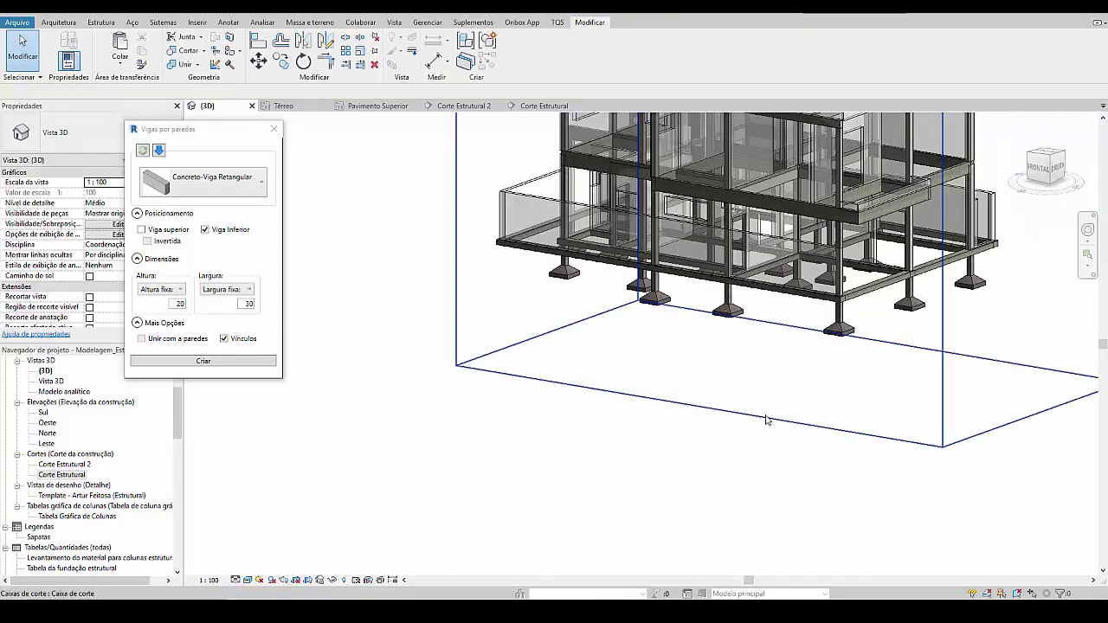
left_click(767, 418)
left_click_drag(790, 374, 799, 308)
left_click(753, 381)
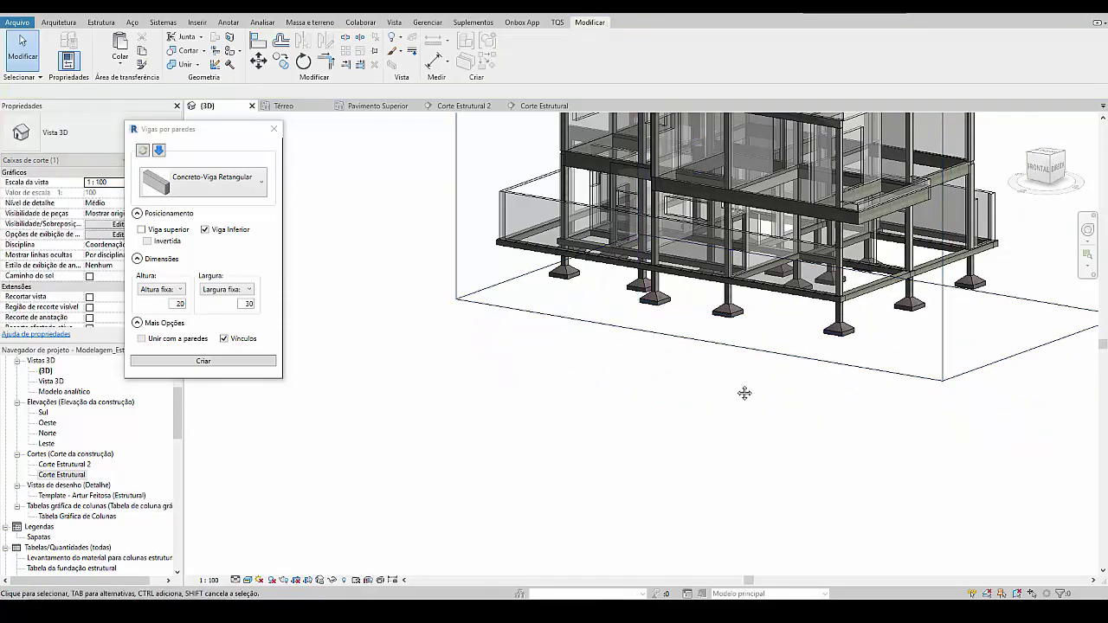
Step: Review the complete structure in 3D, close the Vigas por paredes tool and switch to the Térreo plan
scroll(744, 390, "down", 3)
middle_click_drag(789, 386, 872, 439, "shift")
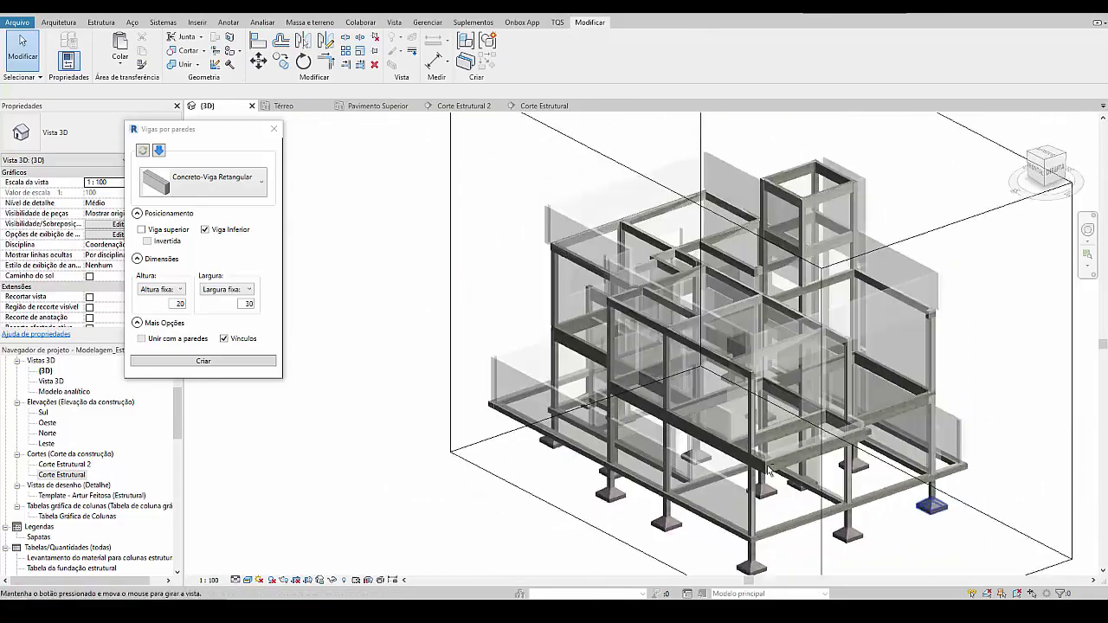
middle_click_drag(910, 476, 791, 415, "shift")
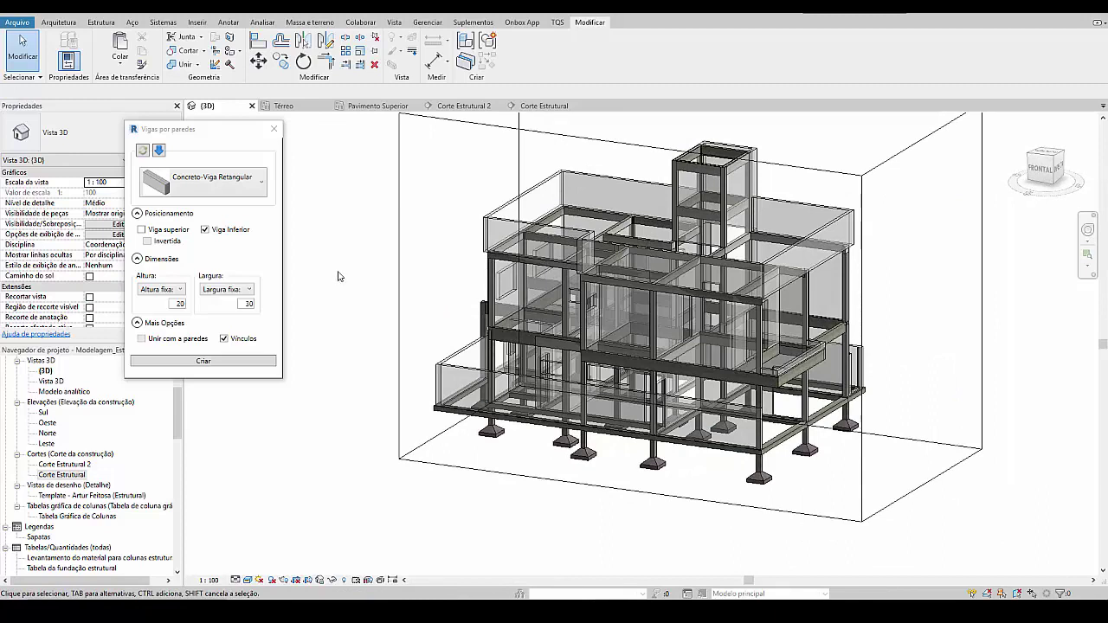
left_click(274, 129)
left_click(299, 105)
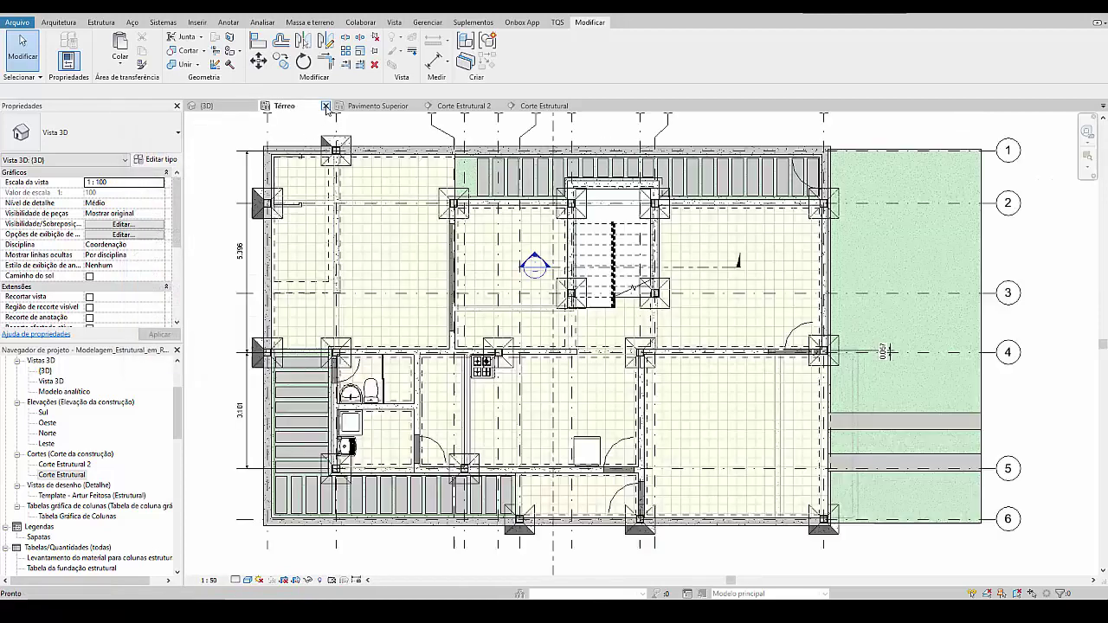
Step: Close the Térreo, Pavimento Superior, Corte Estrutural 2 and Corte Estrutural views, keep only {3D}, and show the TQS tools
left_click(328, 106)
left_click(340, 106)
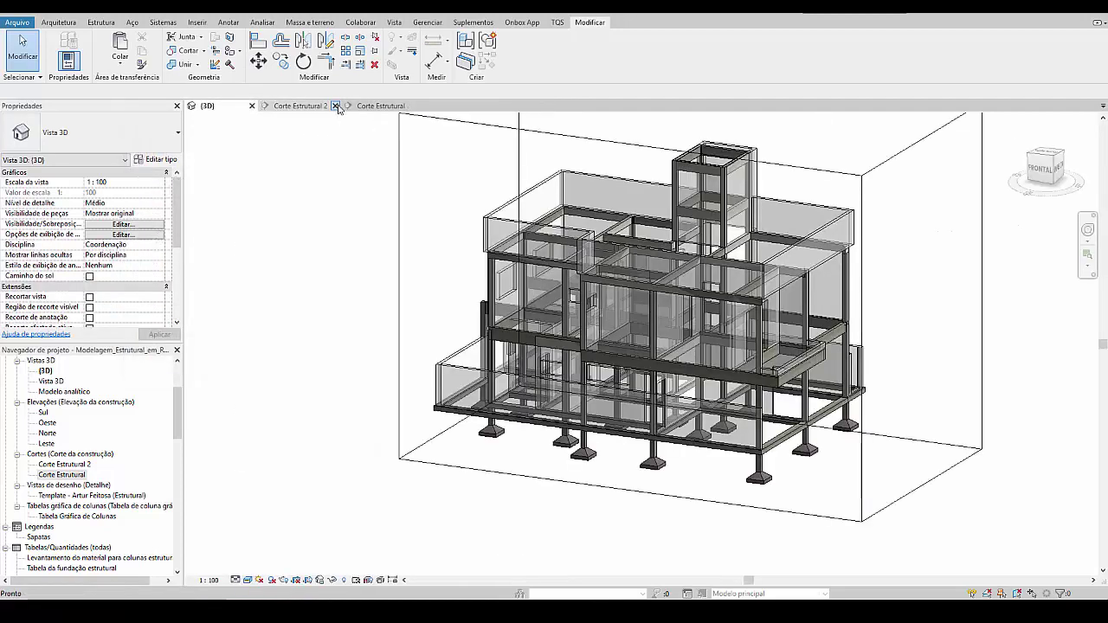
left_click(328, 105)
middle_click_drag(485, 294, 638, 369, "shift")
scroll(638, 369, "up", 3)
scroll(638, 369, "down", 2)
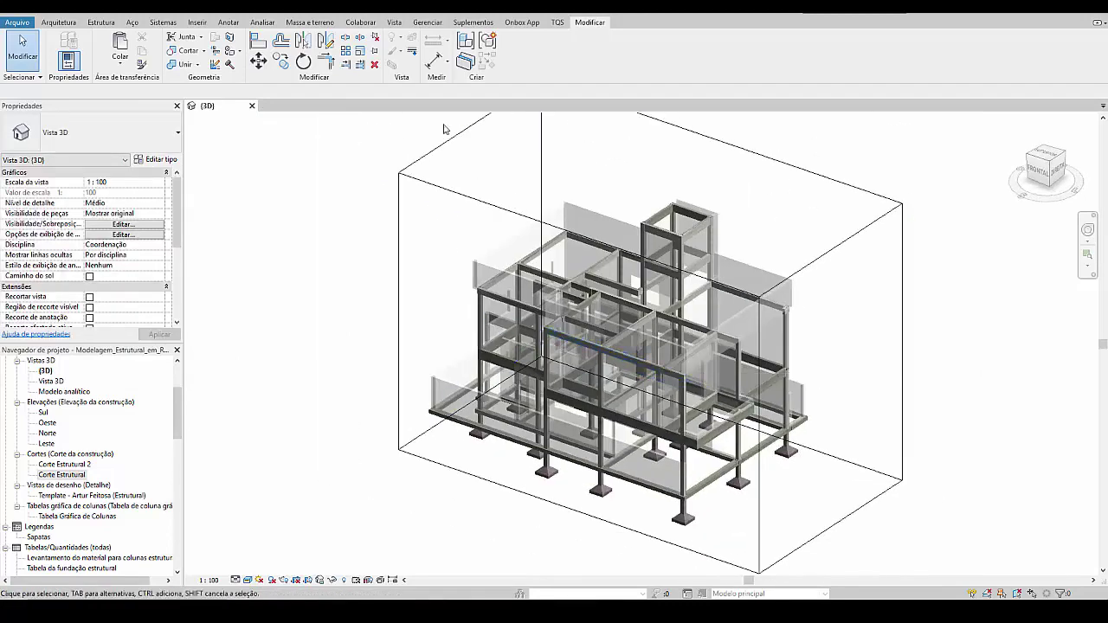
left_click(557, 25)
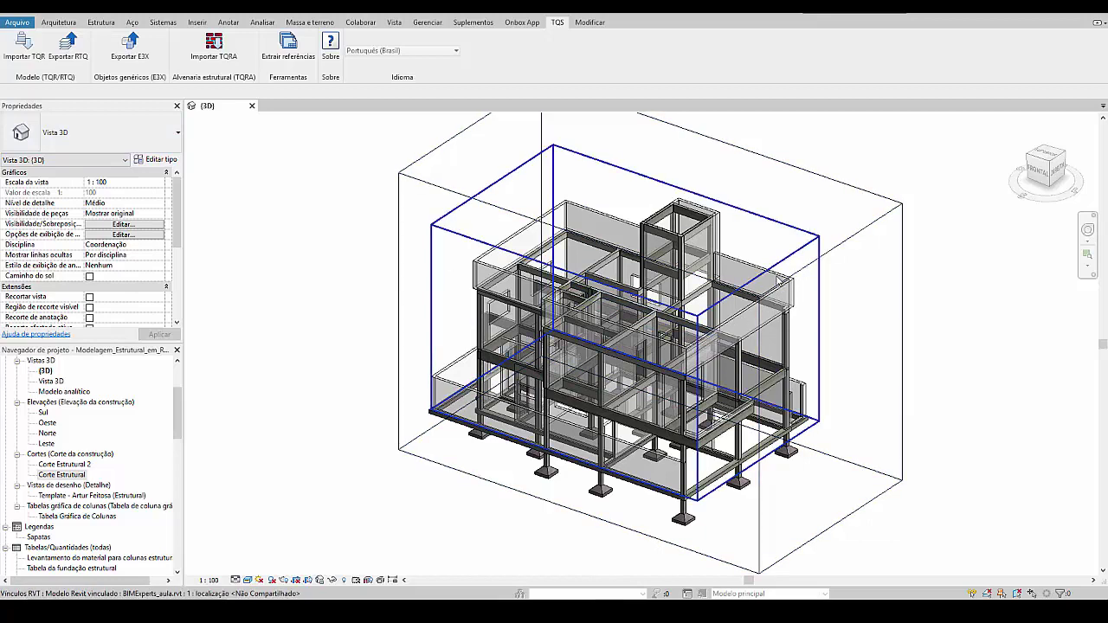
Step: Open the Modelo analítico view and hide the linked BIMExperts_aula.rvt model in it
double_click(69, 393)
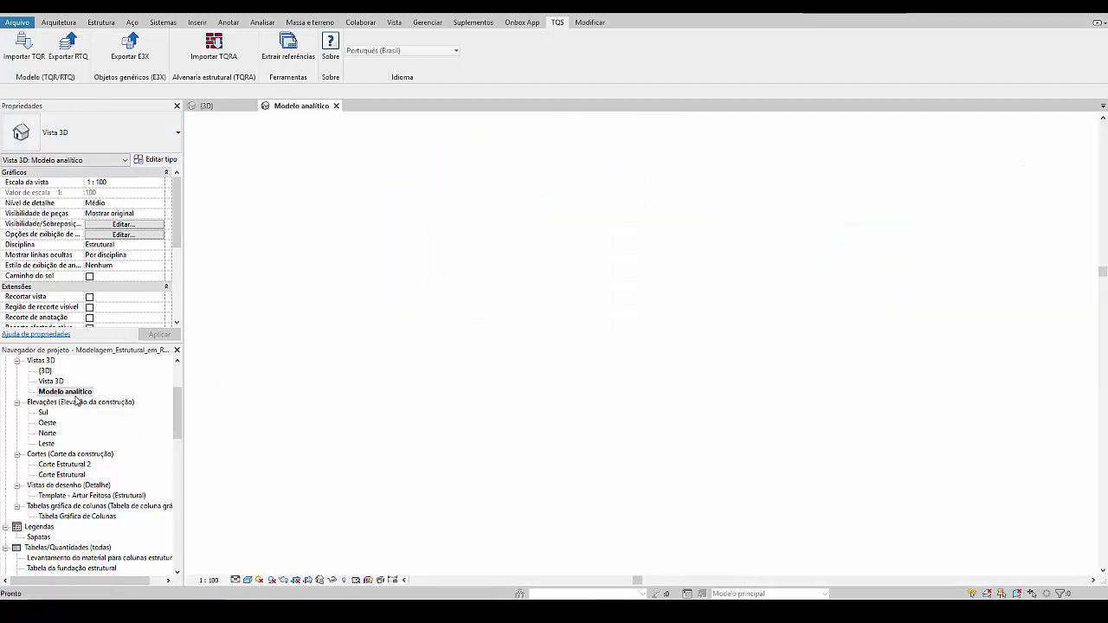
middle_click_drag(538, 381, 502, 407, "shift")
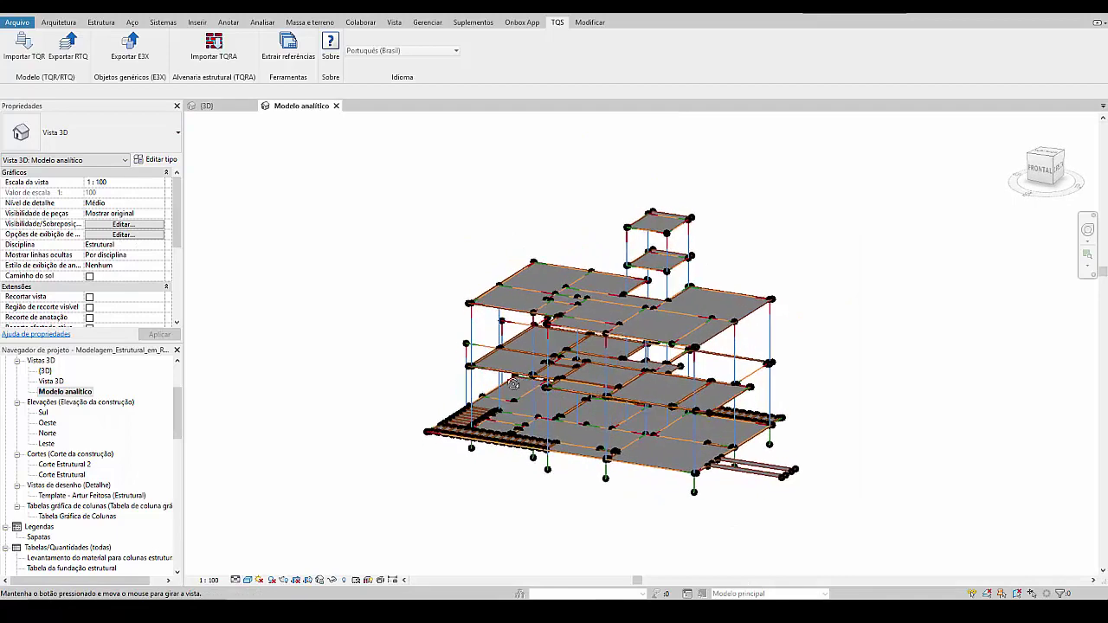
scroll(467, 428, "up", 5)
left_click(480, 416)
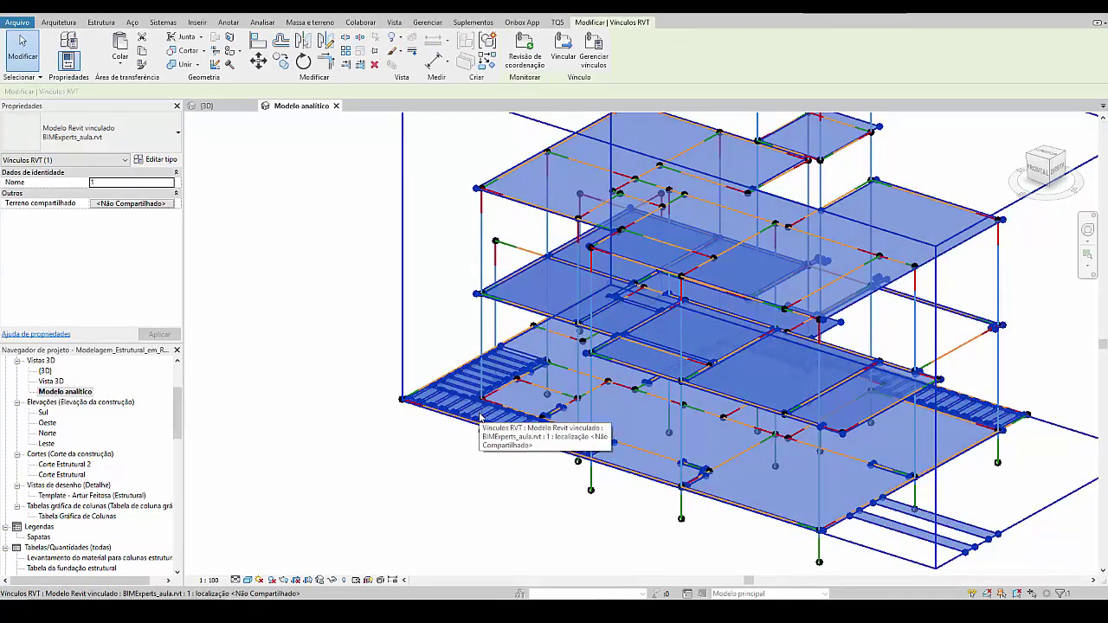
left_click(472, 434)
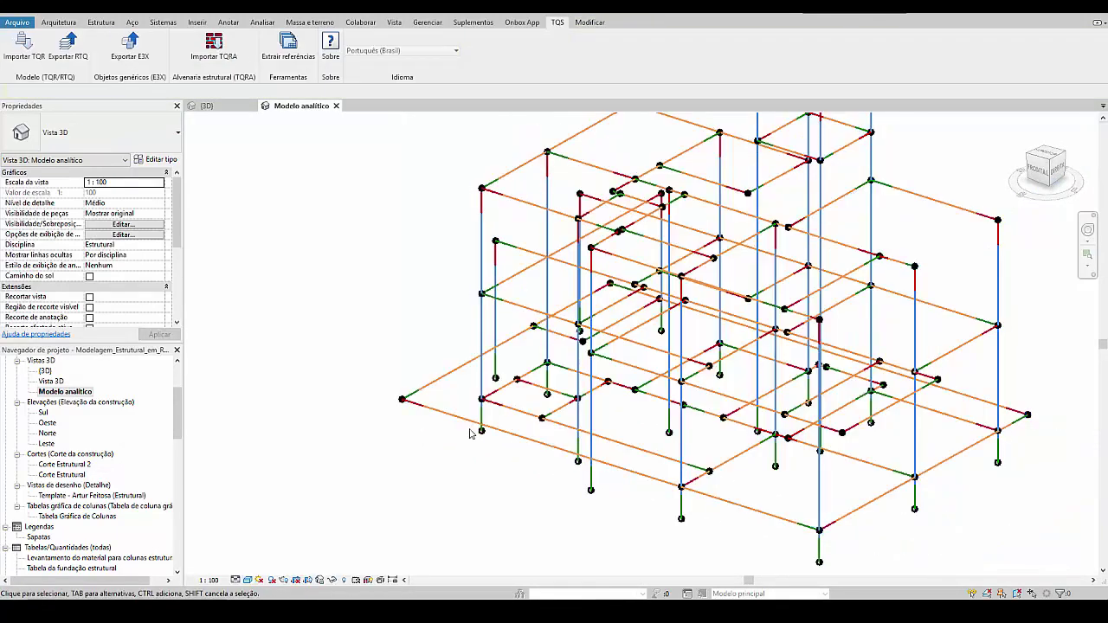
scroll(472, 433, "down", 3)
mouse_move(465, 474)
middle_mouse_down("shift")
mouse_move(654, 408)
mouse_move(791, 396)
mouse_move(757, 502)
mouse_move(533, 510)
mouse_move(465, 479)
middle_mouse_up("shift")
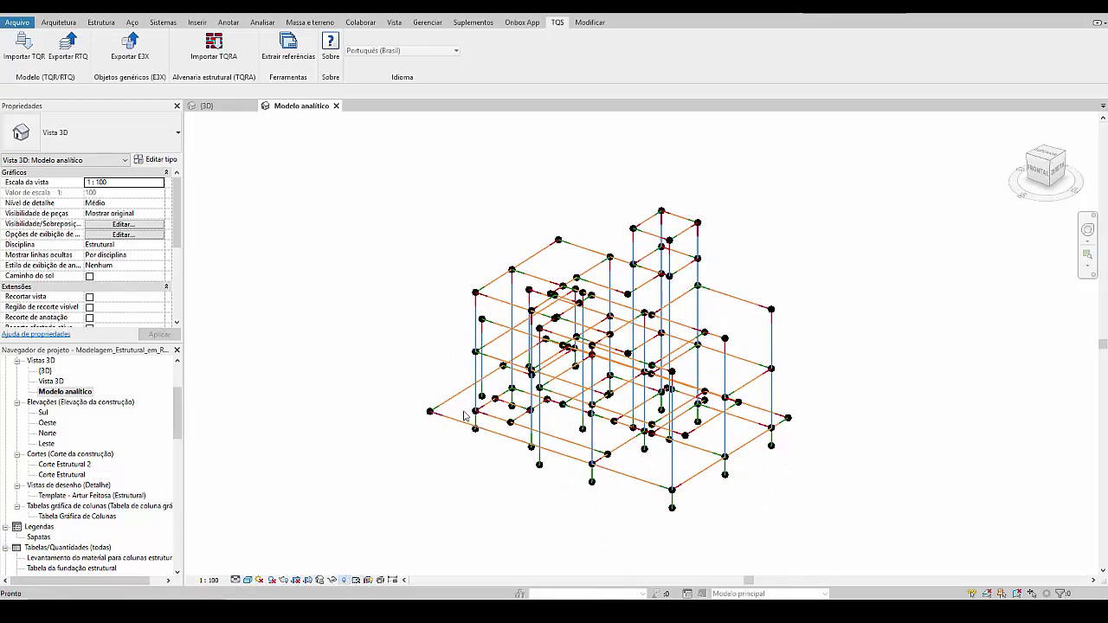
Step: Check the hidden elements of the Modelo analítico view with Reveal Hidden Elements and inspect the analytical beams and columns
left_click(344, 580)
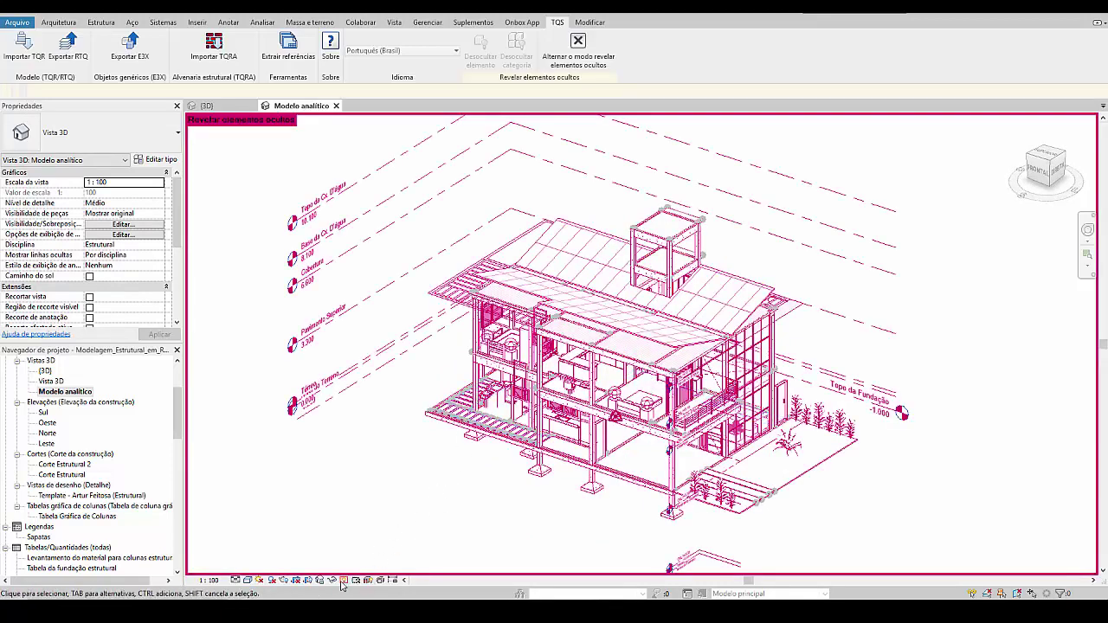
left_click(344, 580)
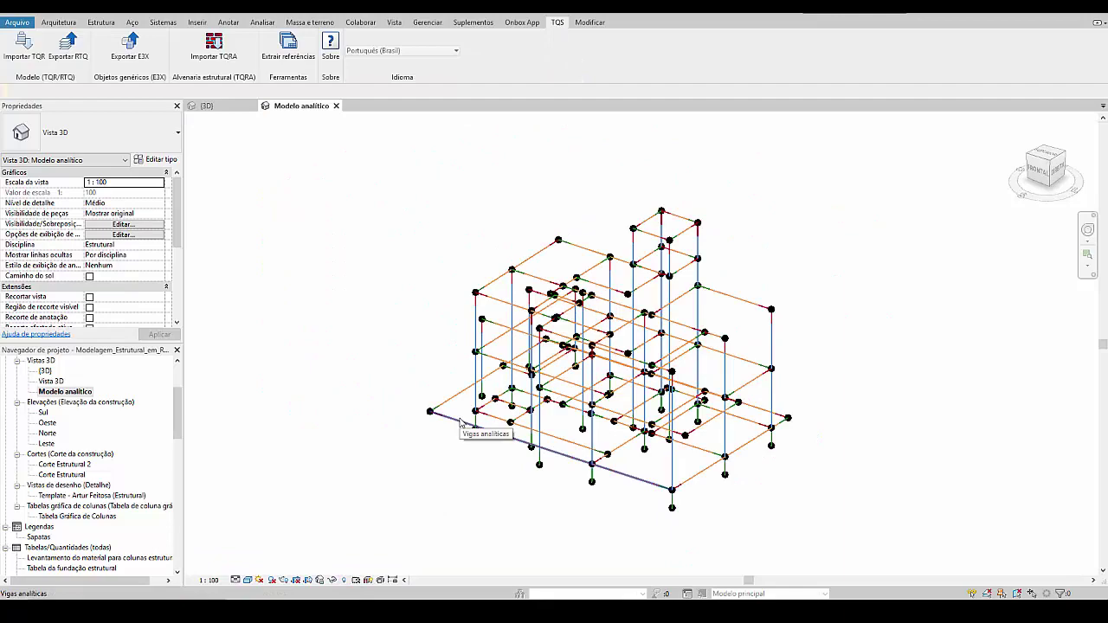
scroll(460, 422, "up", 3)
scroll(454, 424, "down", 3)
middle_click_drag(520, 455, 557, 516, "shift")
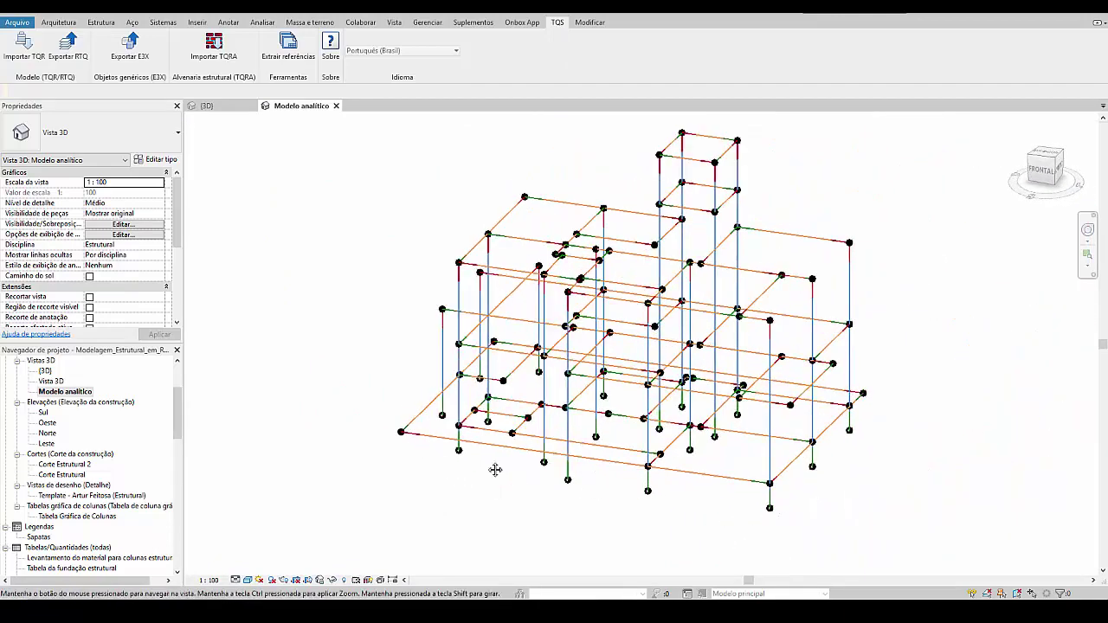
scroll(435, 461, "up", 3)
middle_click_drag(436, 461, 433, 506, "shift")
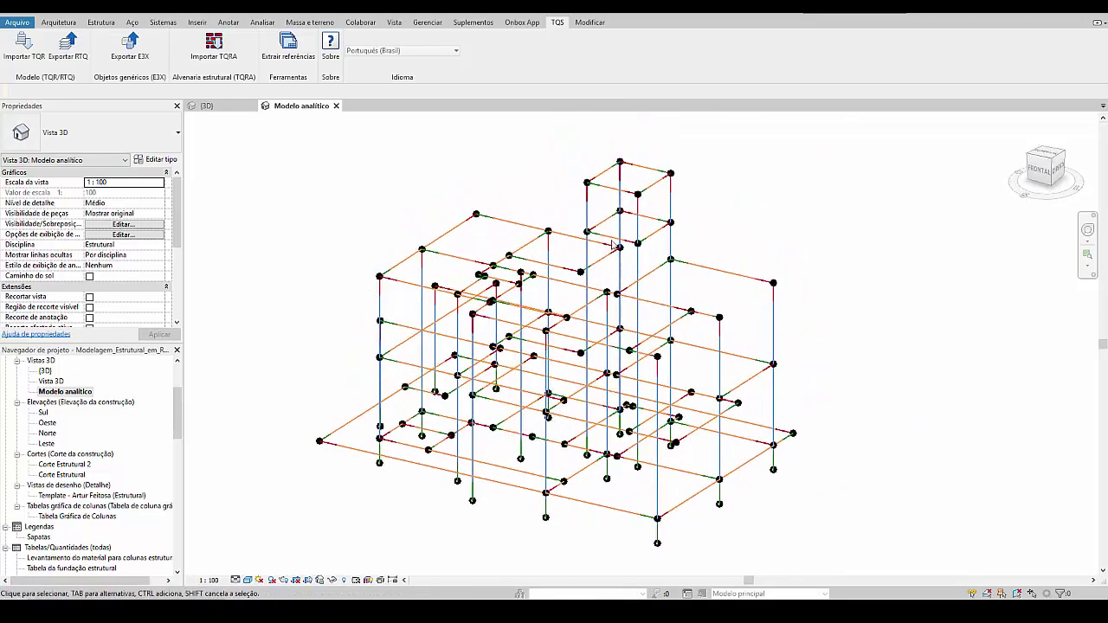
Step: Place a hosted line load of -1.00 kN/m in load case DL1 on the short outer edge beam of the upper level
left_click(395, 23)
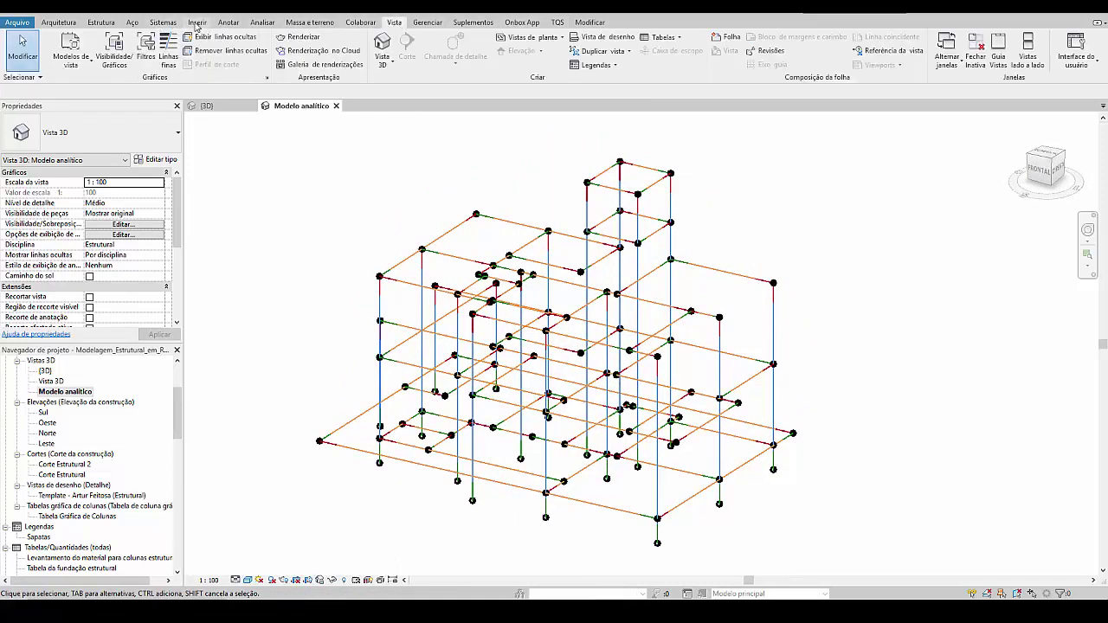
left_click(262, 23)
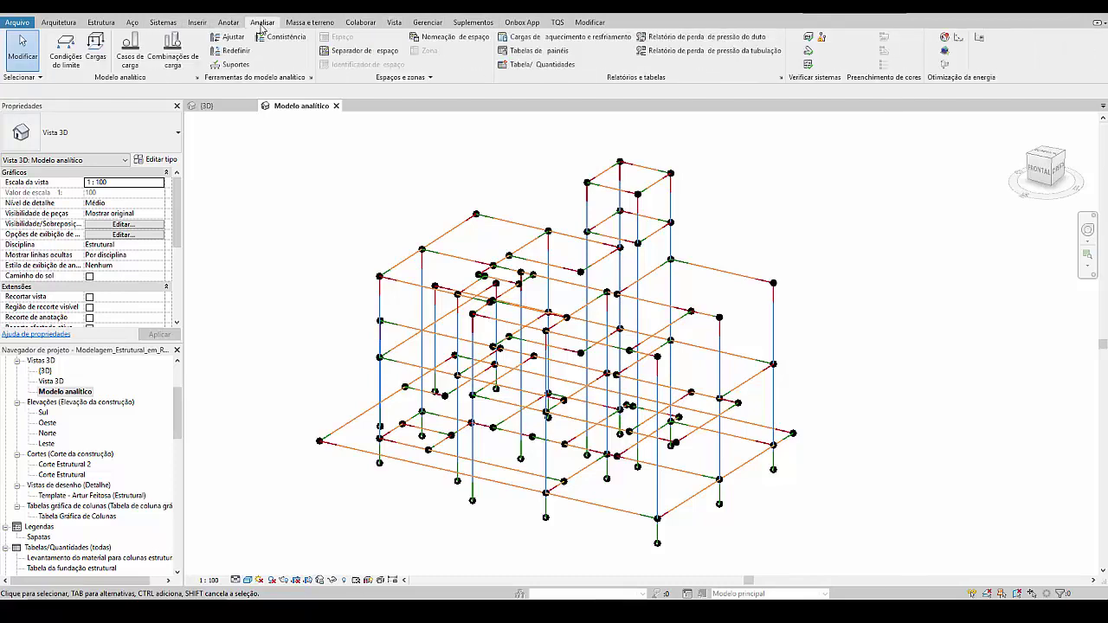
left_click(95, 57)
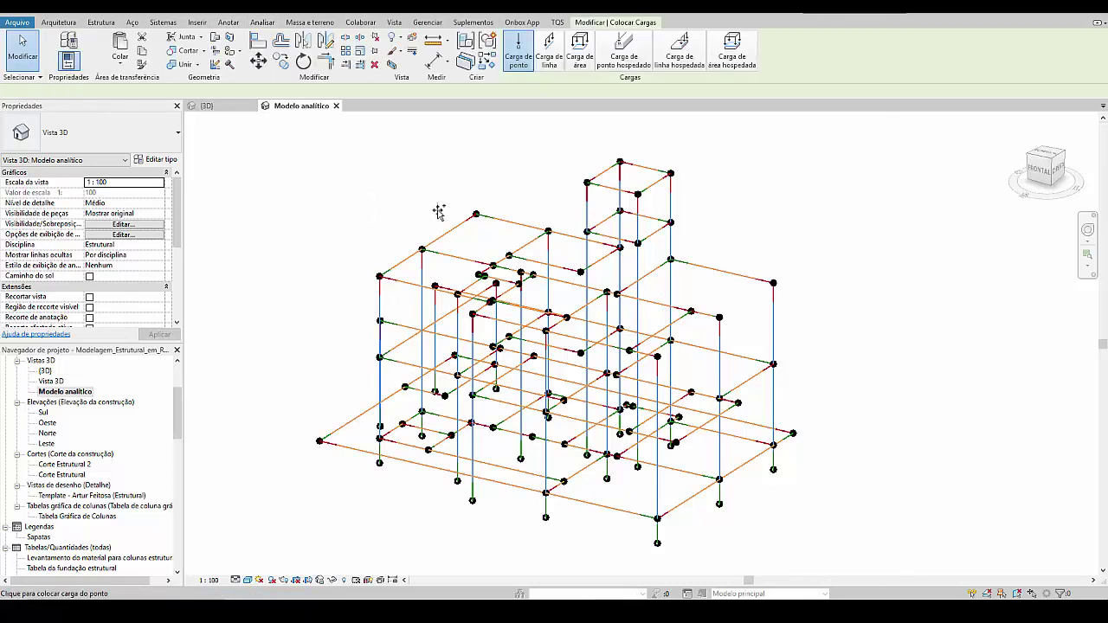
left_click(549, 49)
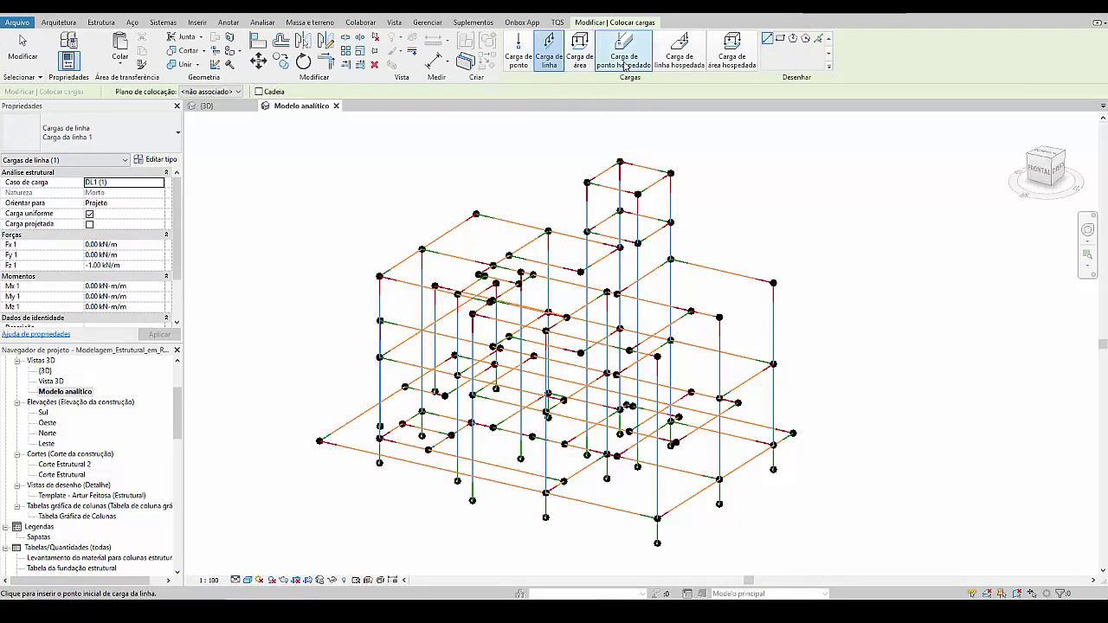
left_click(688, 69)
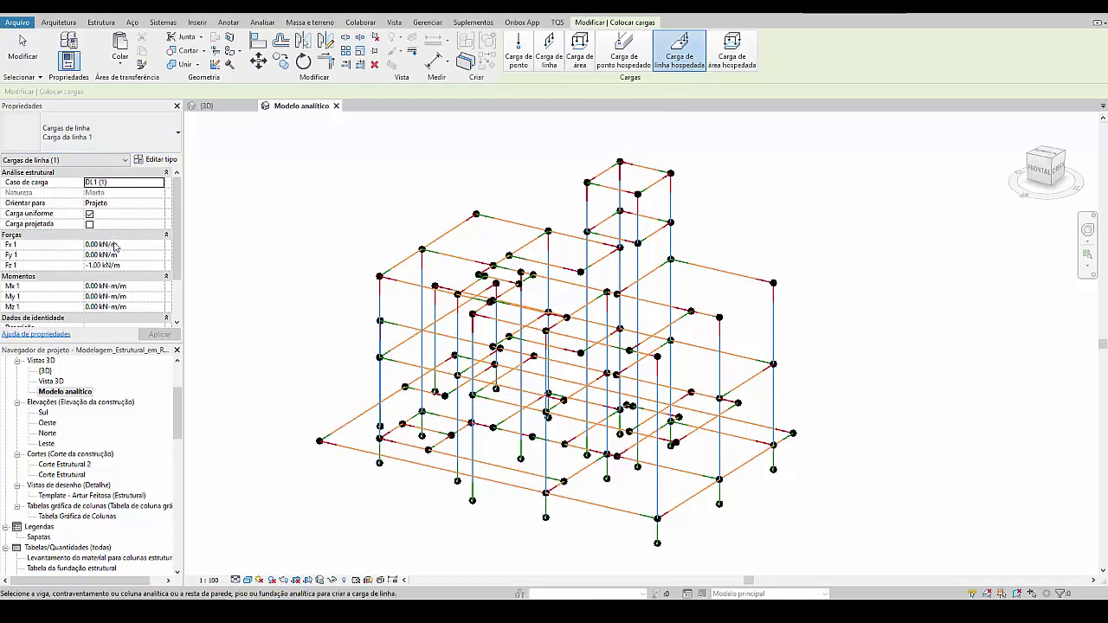
scroll(173, 240, "down", 1)
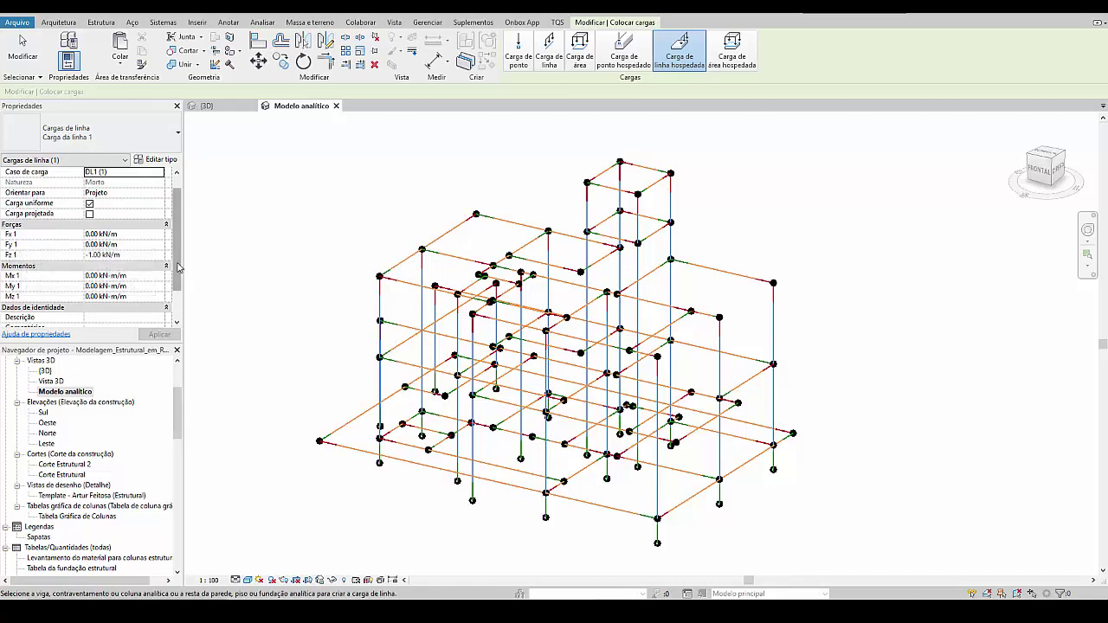
scroll(178, 268, "down", 2)
scroll(178, 268, "up", 2)
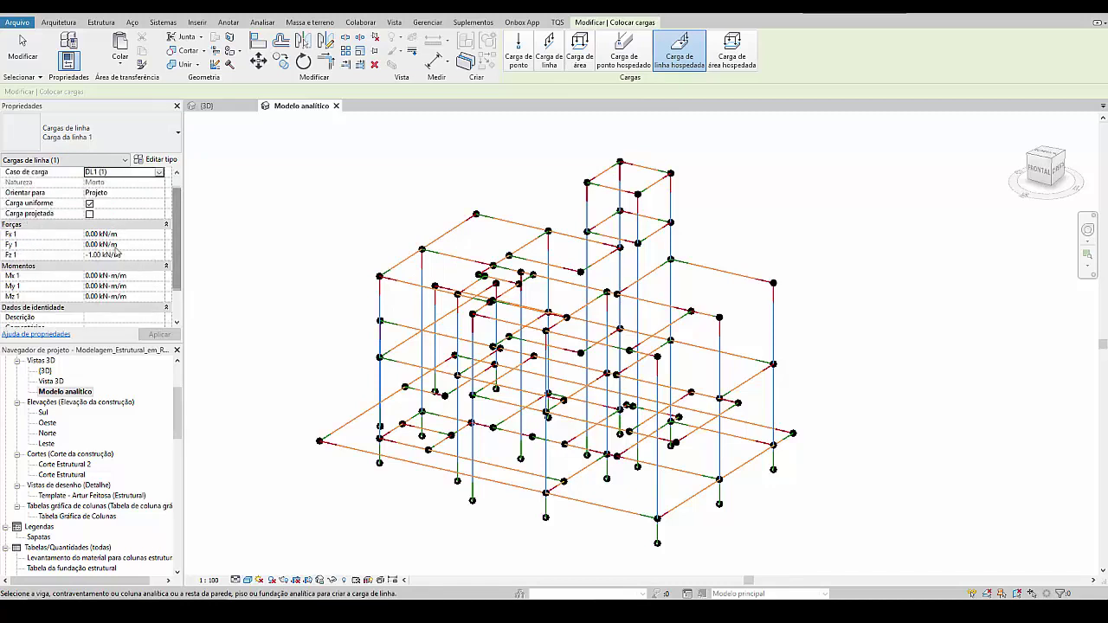
left_click(404, 267)
Step: Try hosted line loads on three more upper-level beams, and undo all the placed loads
scroll(422, 245, "up", 3)
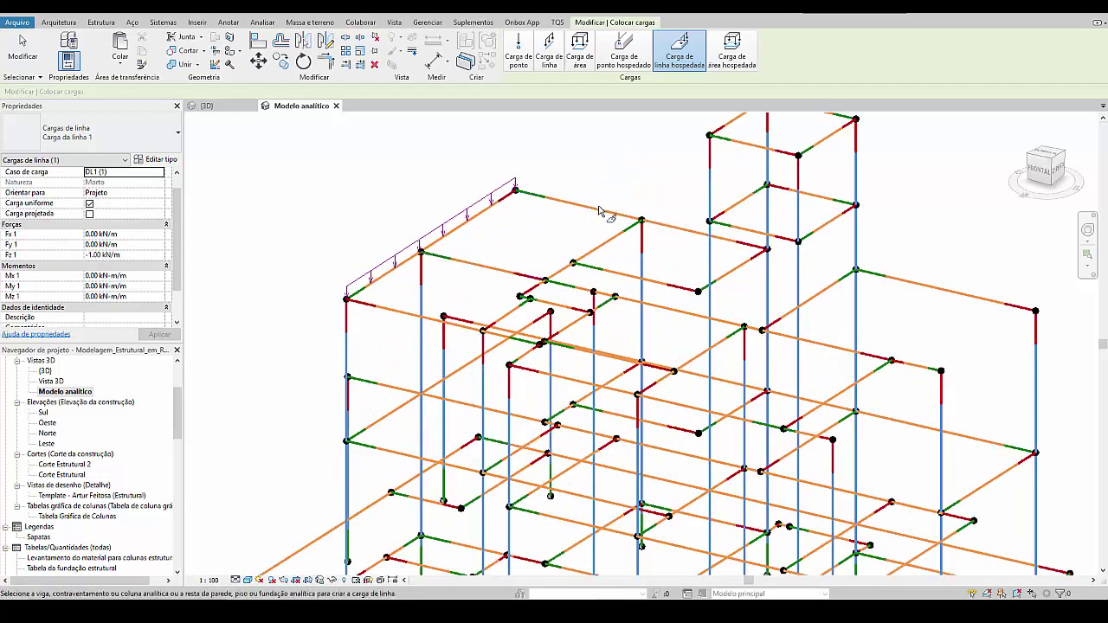
left_click(571, 201)
left_click(512, 271)
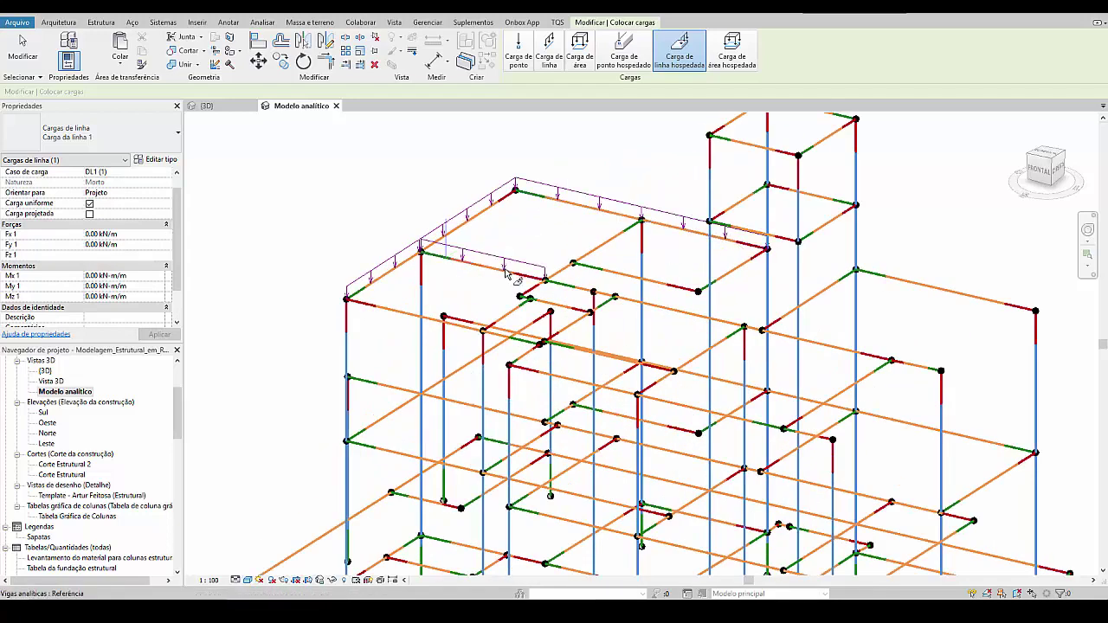
left_click(421, 316)
left_click(622, 275)
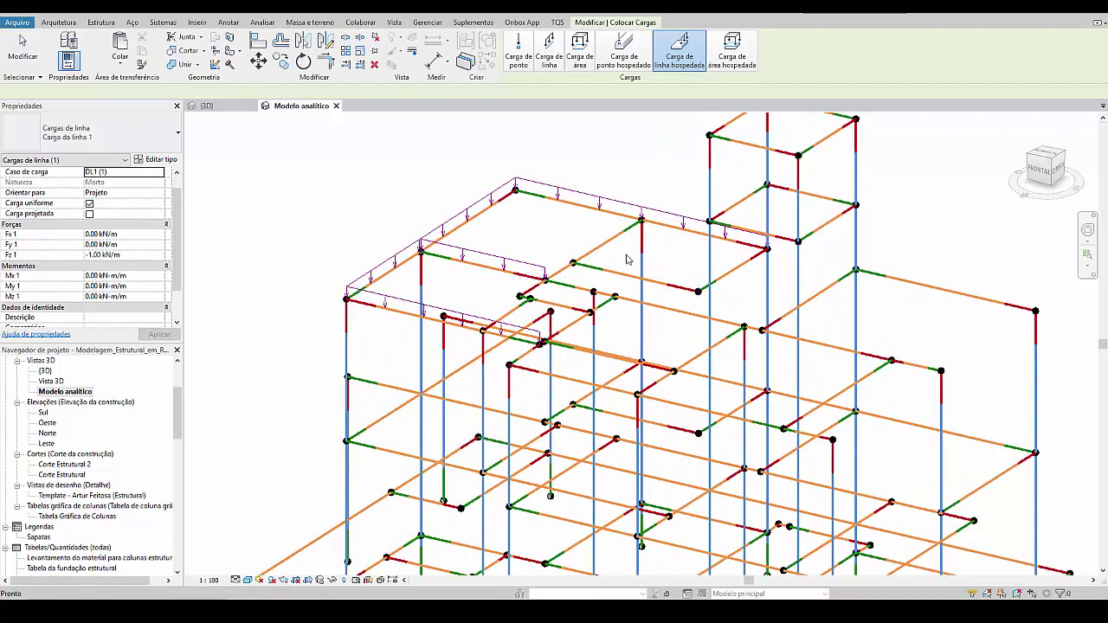
scroll(629, 256, "down", 5)
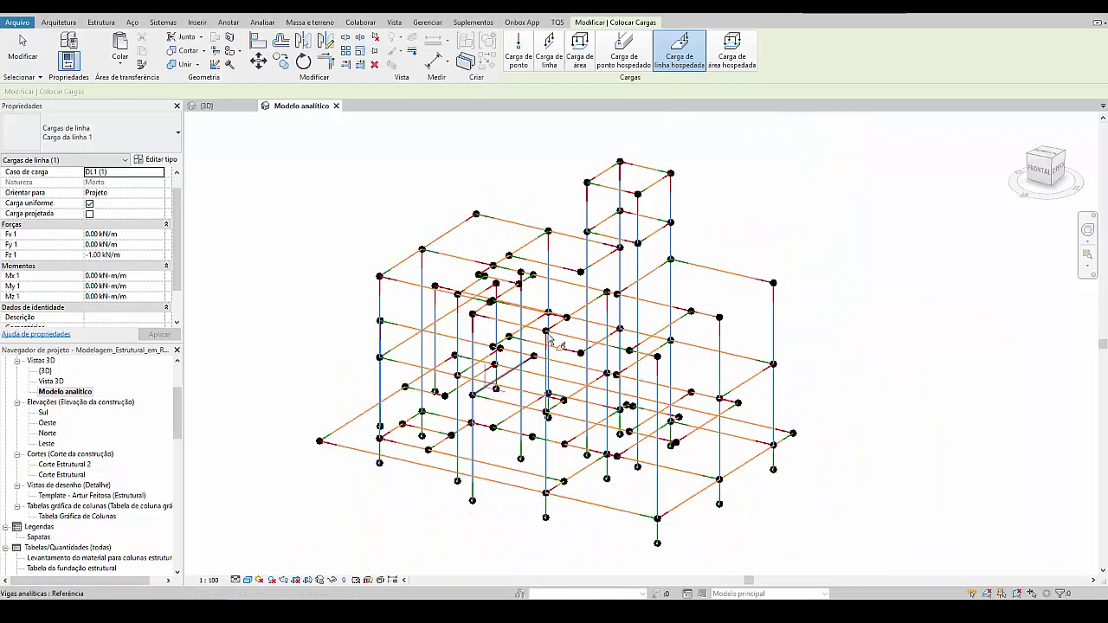
key("Escape")
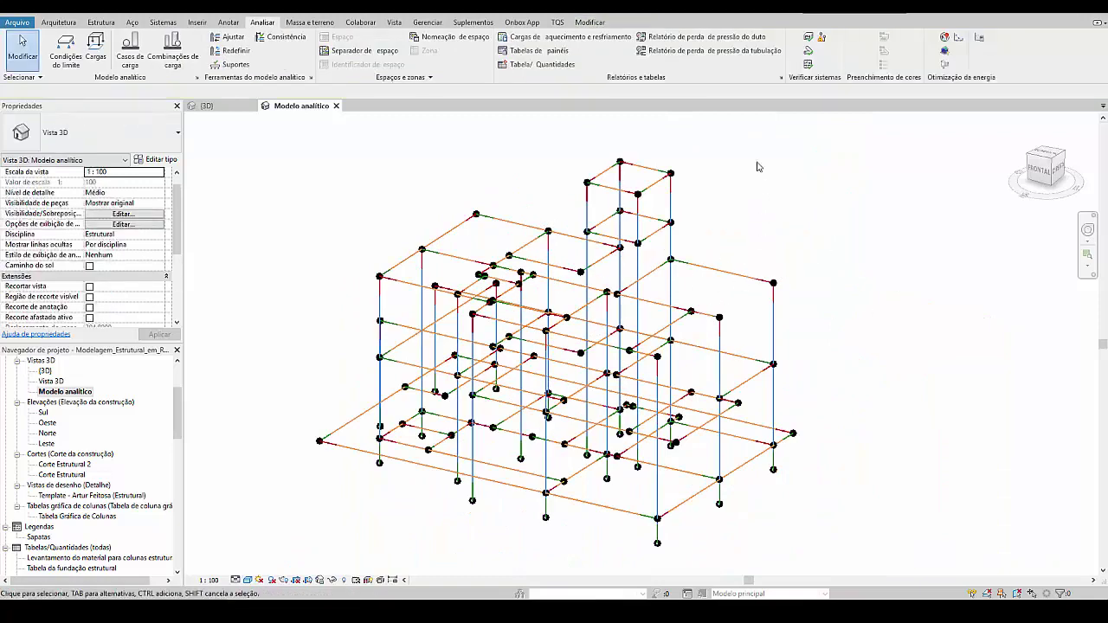
Step: Examine the analytical model from other angles, look at the Vista 3D view and return to the {3D} view
middle_click_drag(616, 316, 599, 342, "shift")
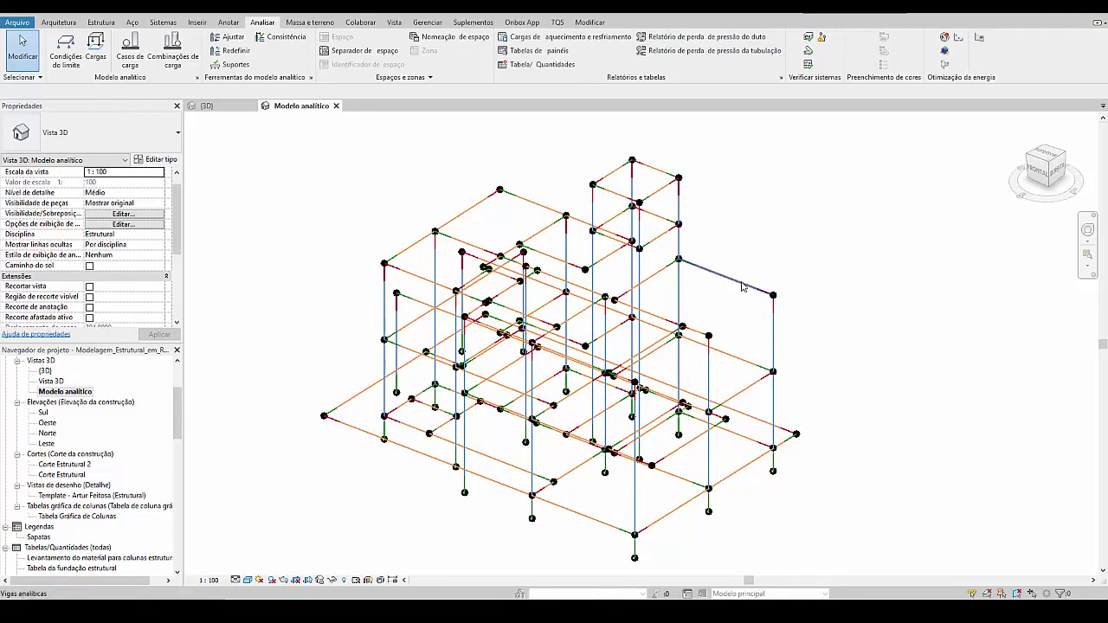
middle_click_drag(799, 322, 940, 285, "shift")
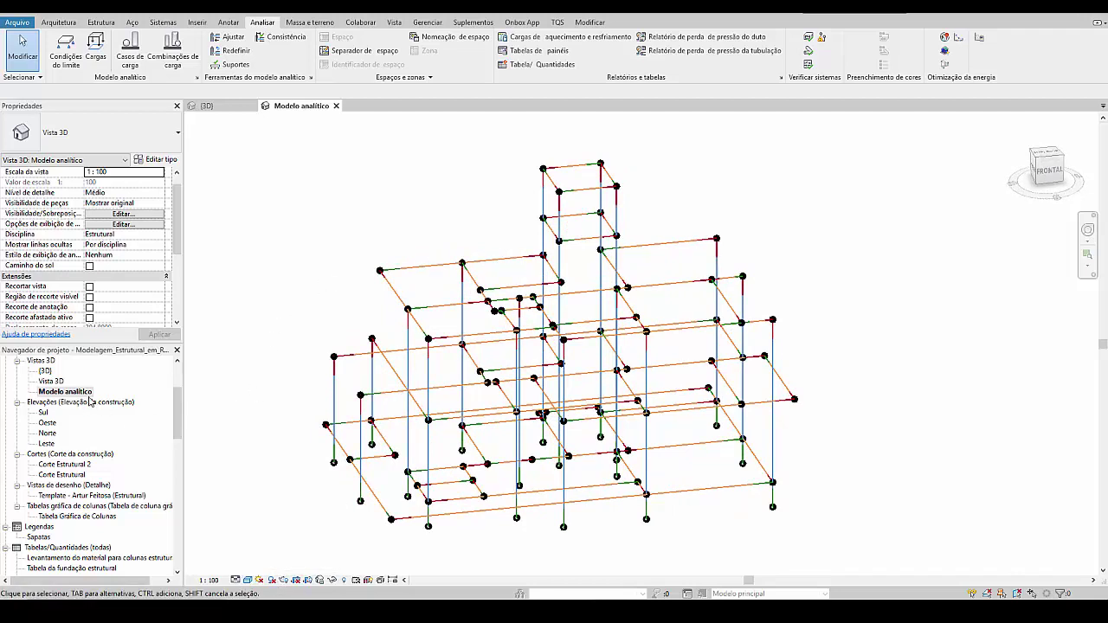
scroll(92, 404, "up", 2)
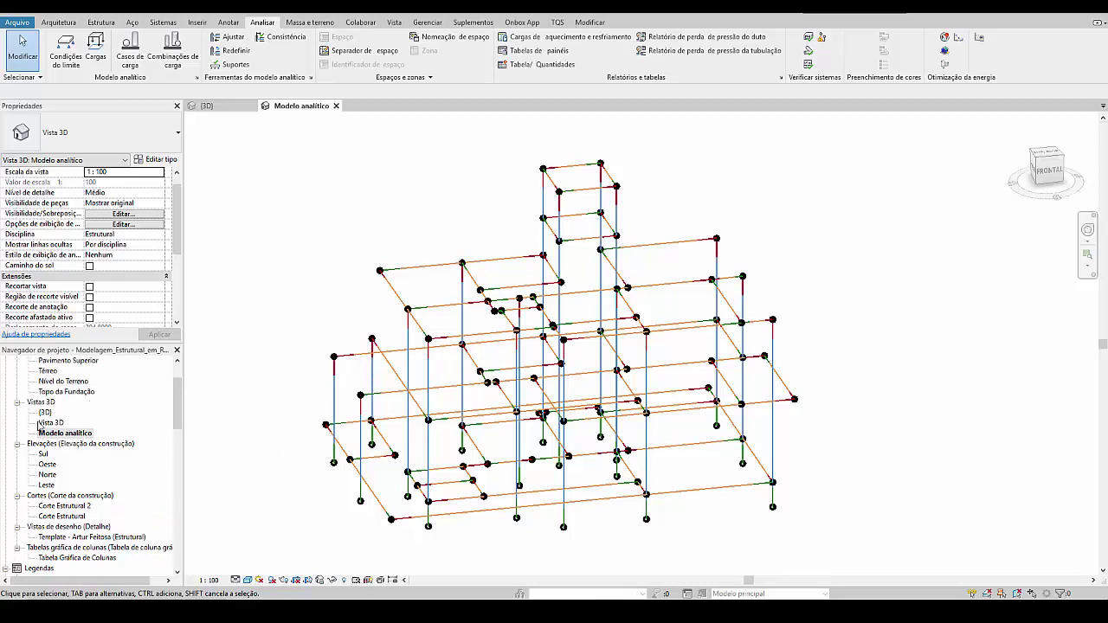
double_click(43, 422)
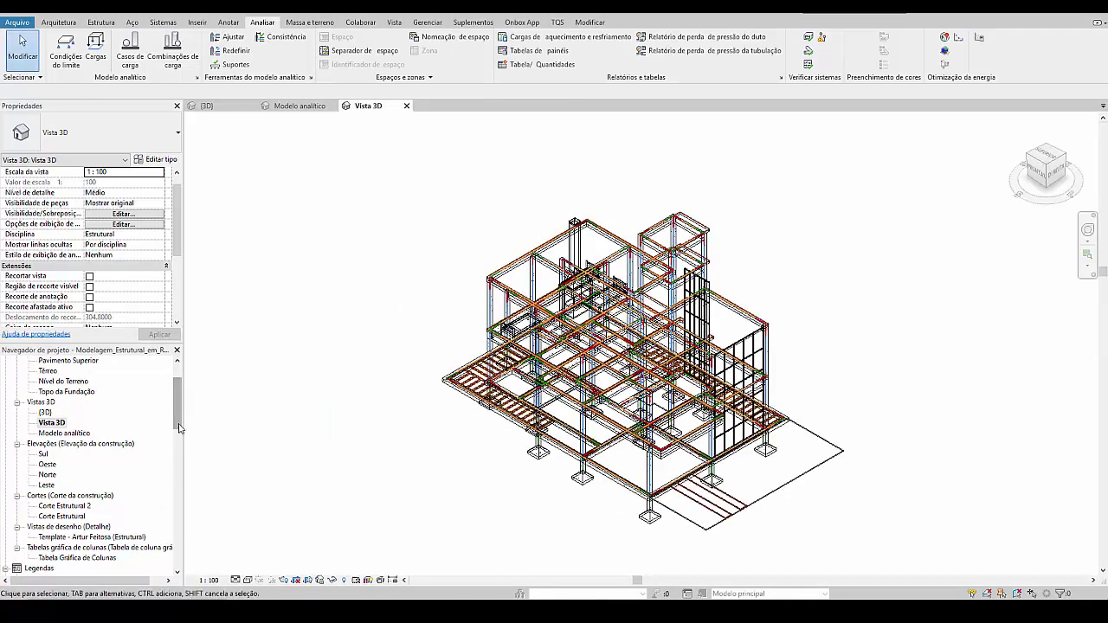
double_click(45, 412)
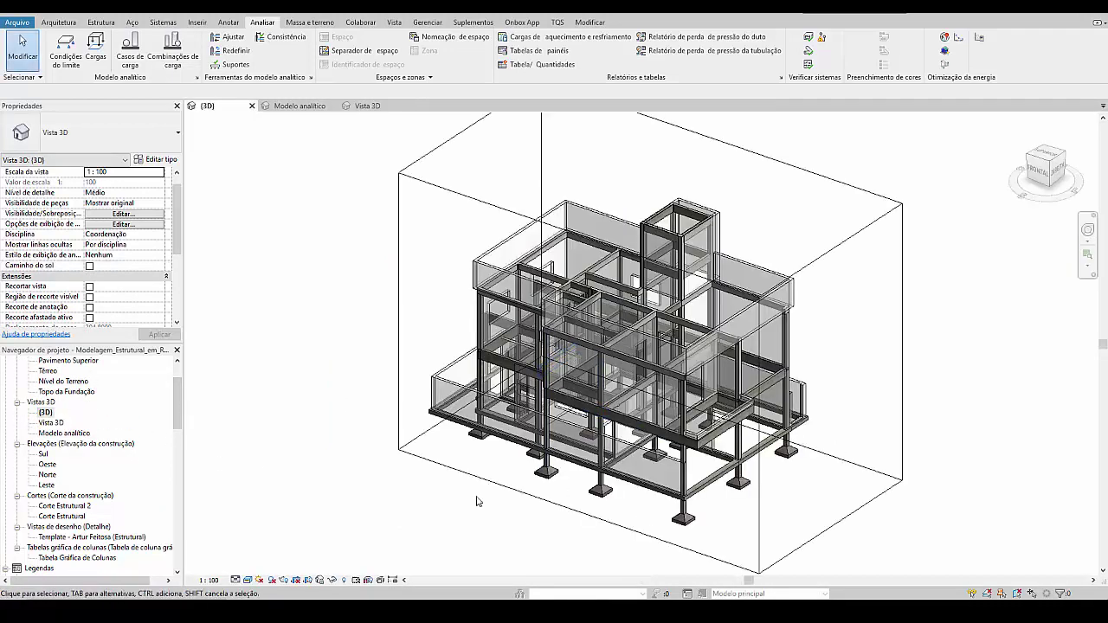
middle_click_drag(811, 309, 728, 257, "shift")
scroll(722, 349, "down", 2)
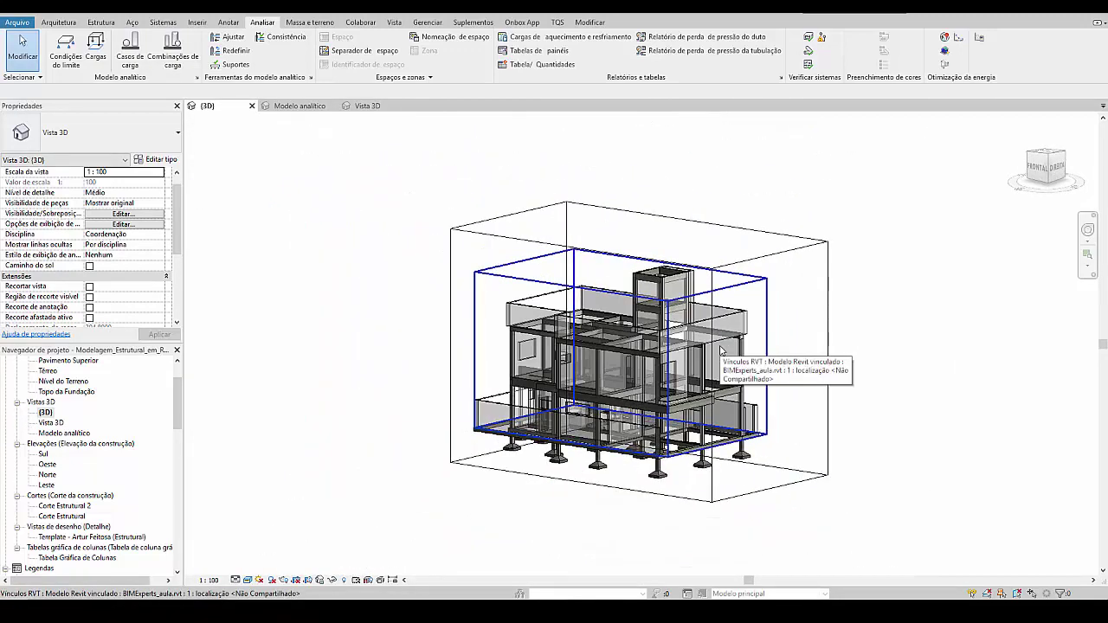
Step: Turn on the Pisos category in the {3D} view's visibility and graphics overrides
key("v")
key("v")
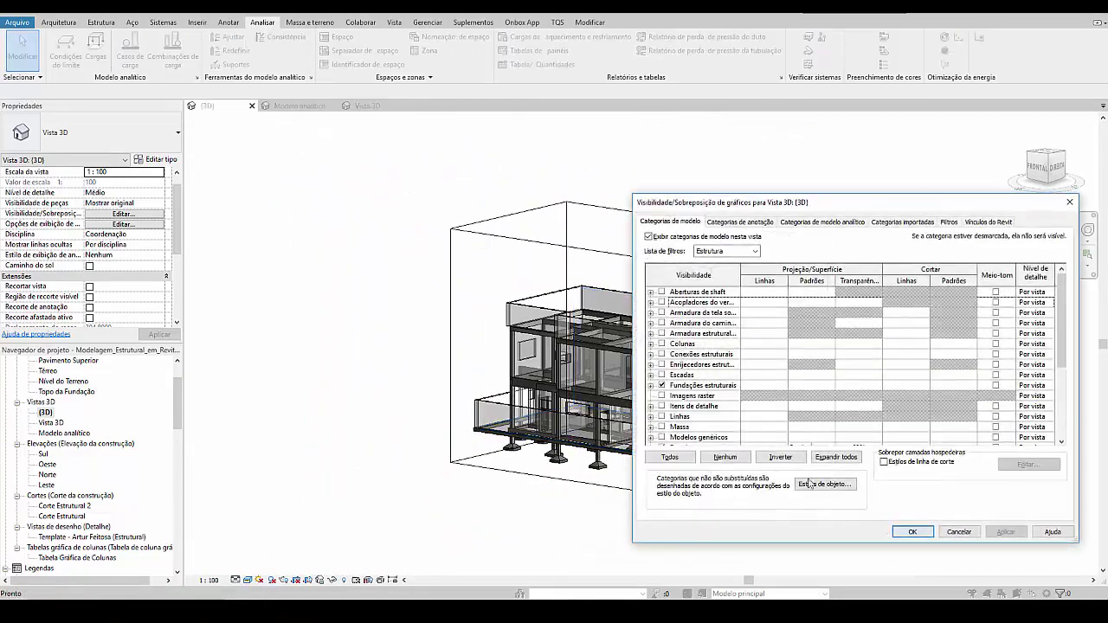
left_click(751, 387)
key("p")
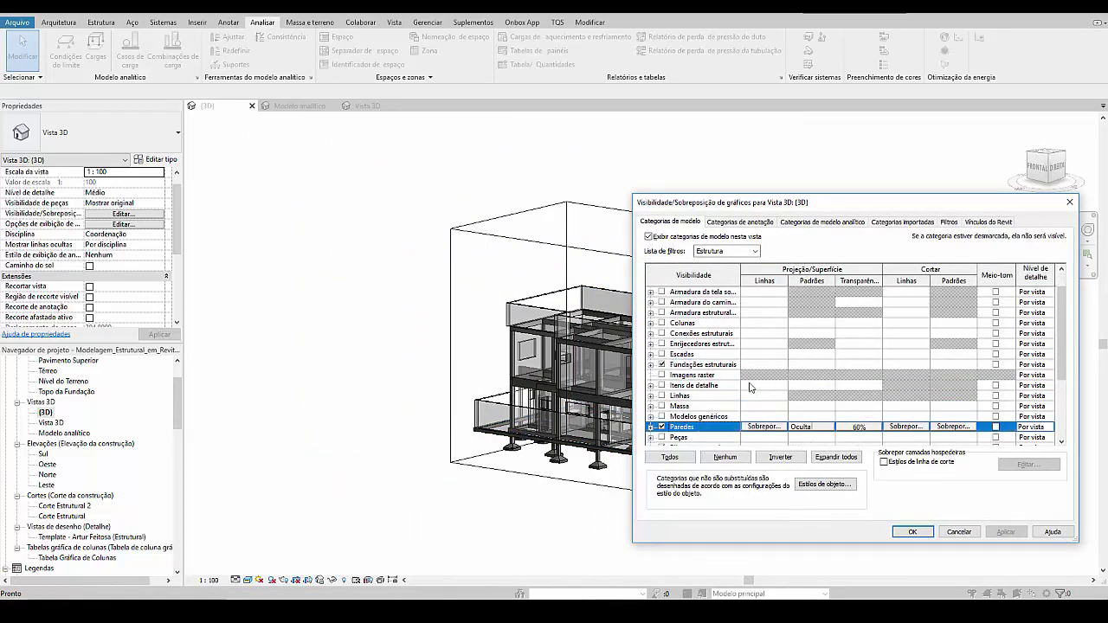
scroll(699, 421, "down", 2)
left_click(669, 418)
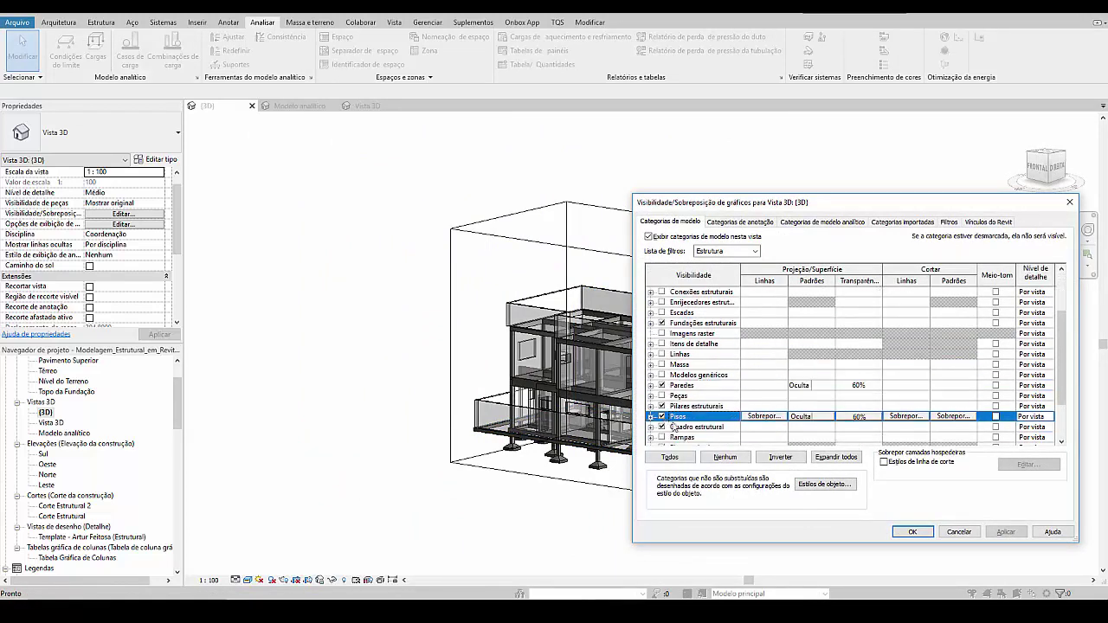
left_click(1004, 531)
left_click(914, 532)
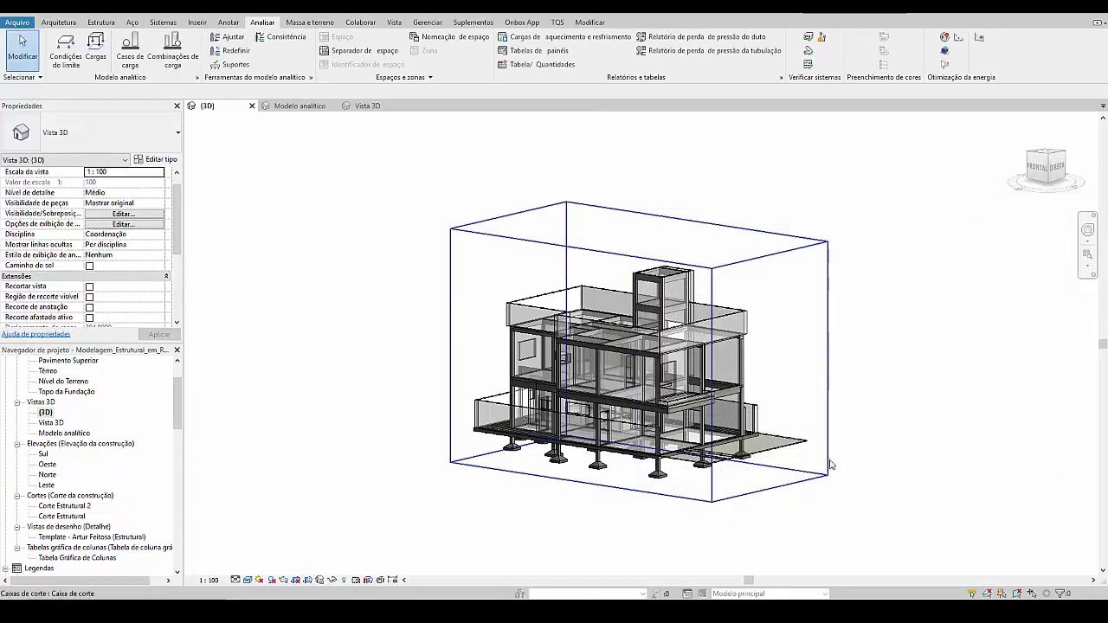
Step: Clear the 60% surface transparency override of the Pisos category in the {3D} view's visibility and graphics overrides
key("v")
key("v")
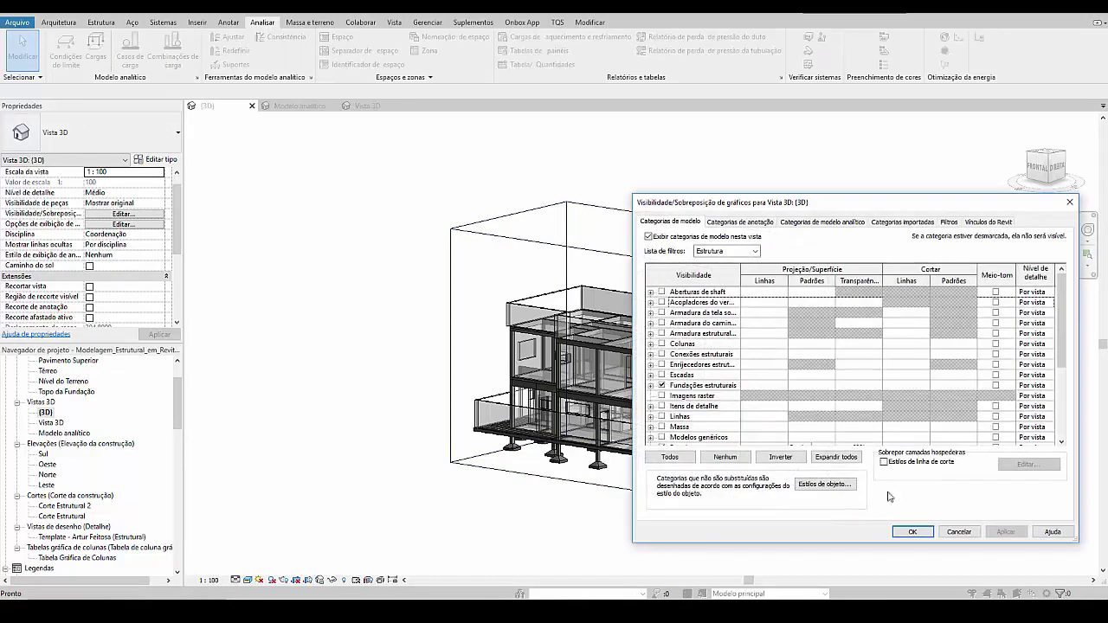
left_click(733, 410)
scroll(731, 409, "down", 4)
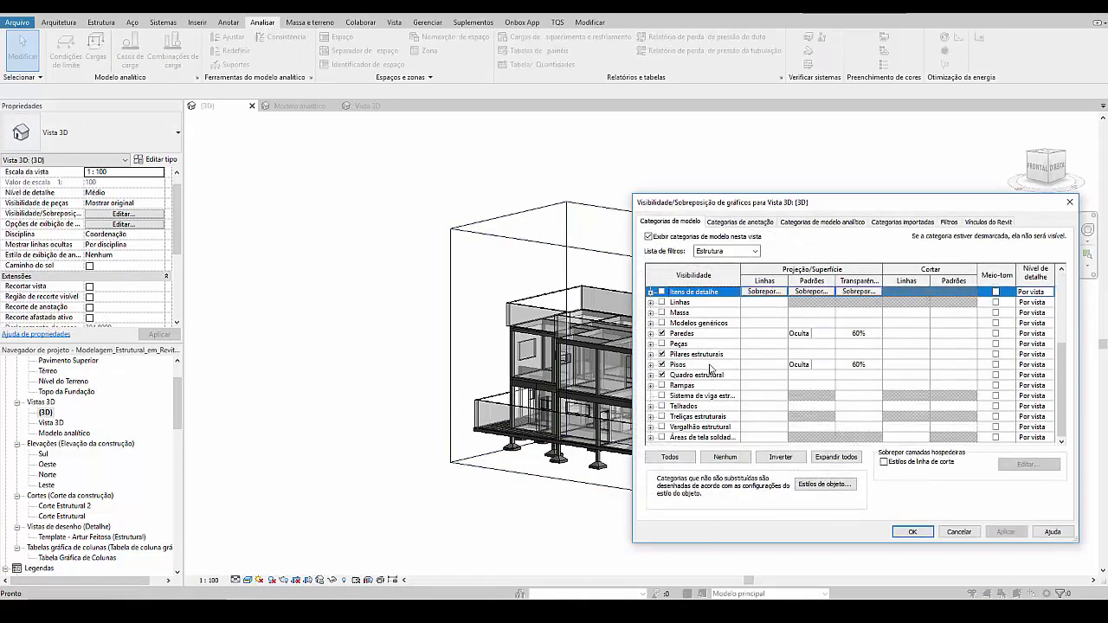
left_click(850, 364)
left_click(851, 364)
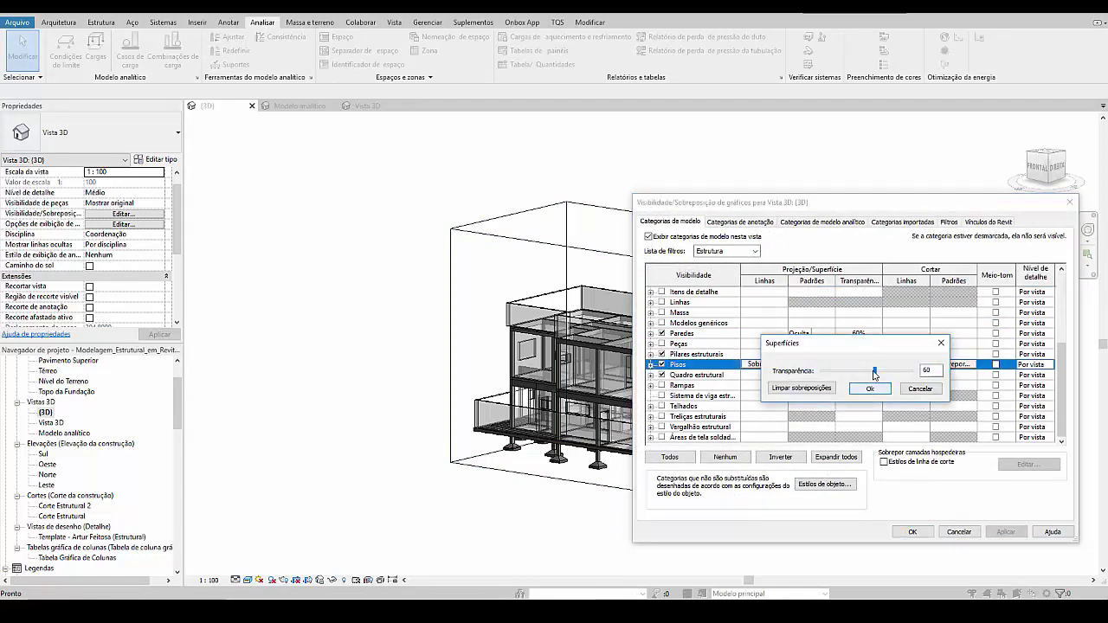
left_click(801, 388)
left_click(870, 388)
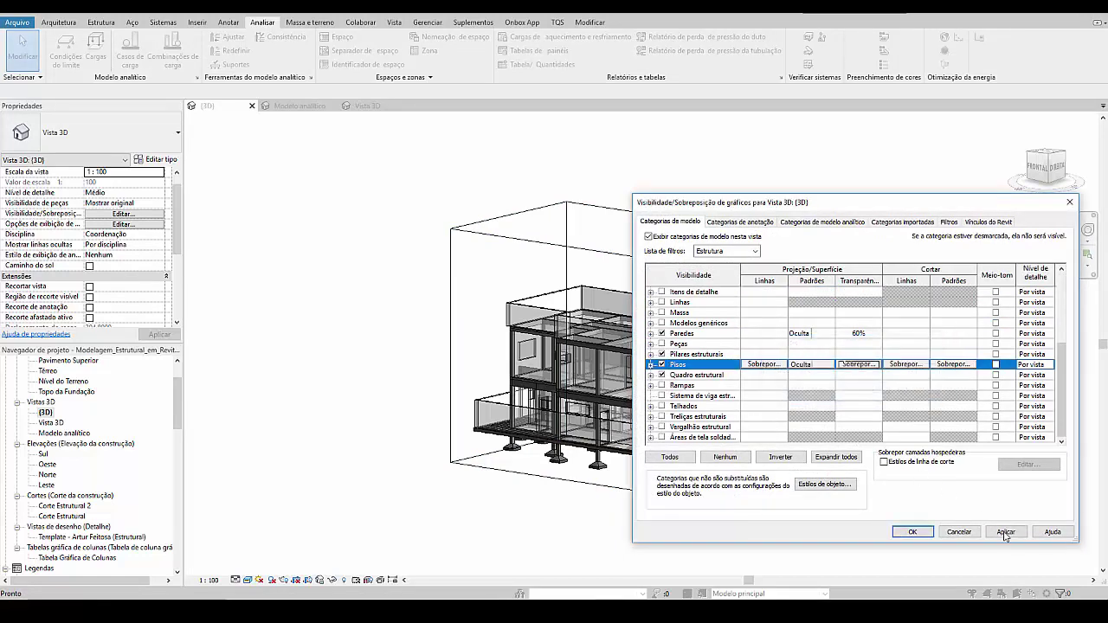
left_click(959, 532)
scroll(655, 414, "up", 5)
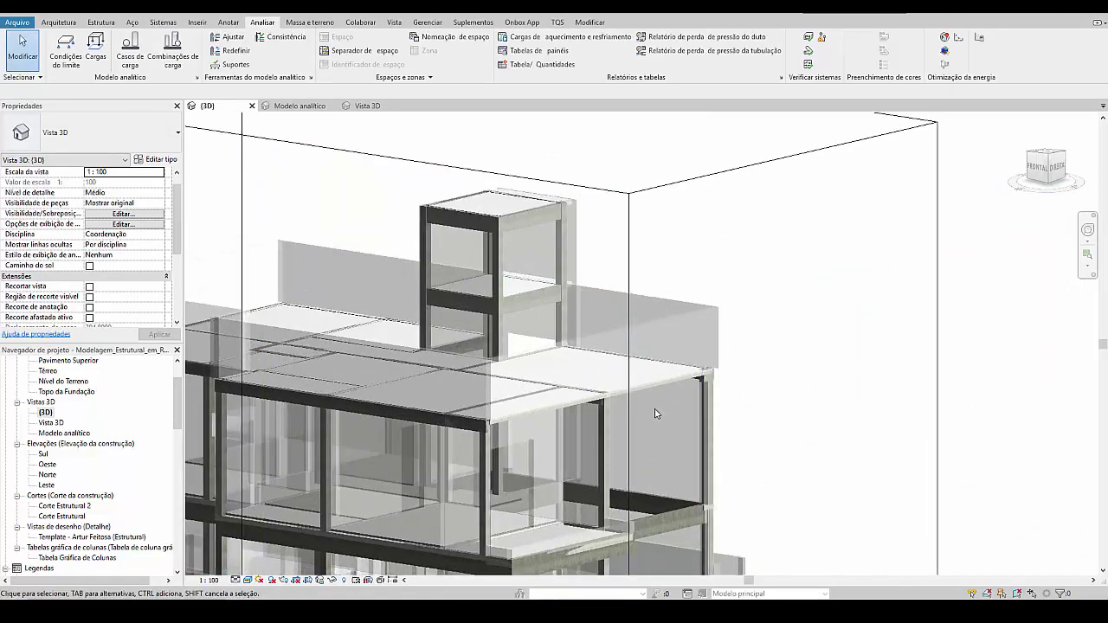
middle_click_drag(651, 384, 632, 395, "shift")
scroll(632, 394, "down", 5)
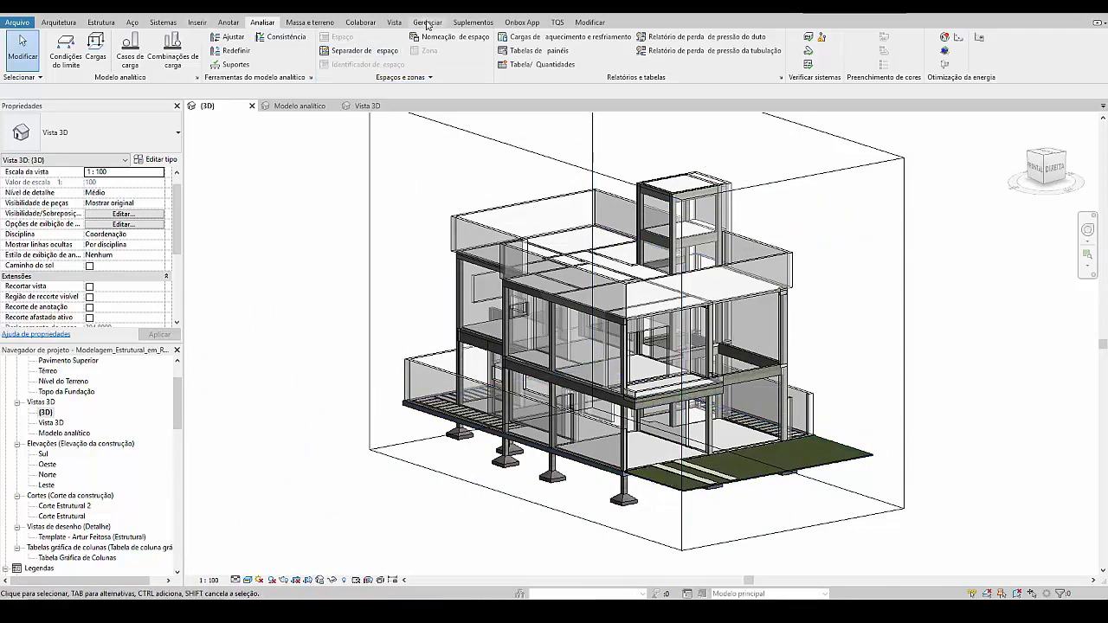
Step: Start Copy/Monitor on the linked model BIMExperts_aula.rvt and copy its roof-level floor slab
left_click(360, 23)
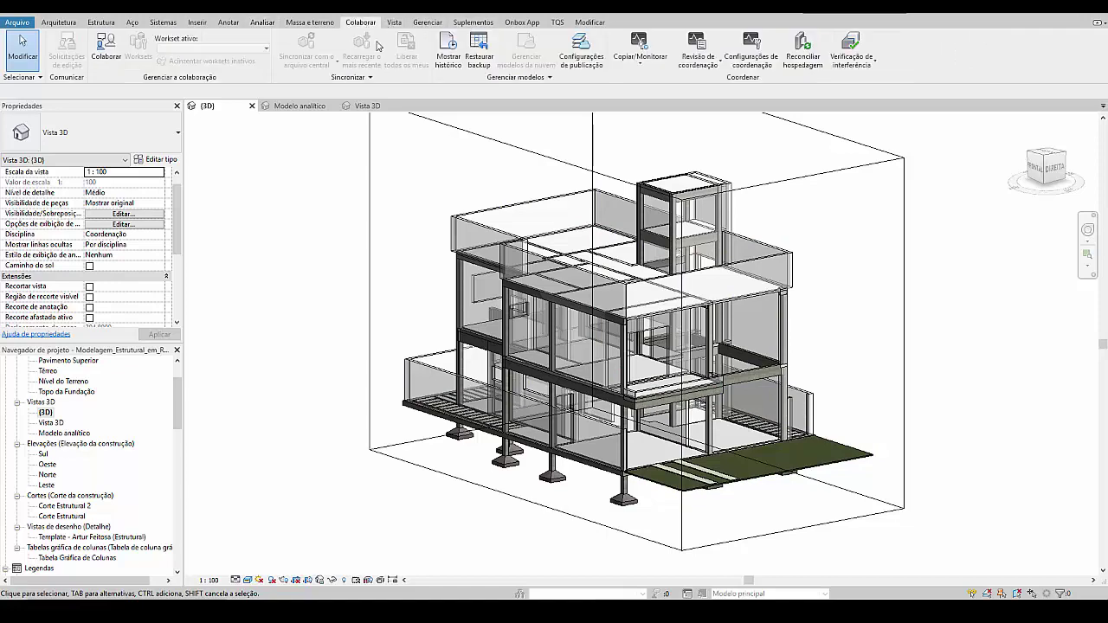
left_click(640, 60)
left_click(645, 103)
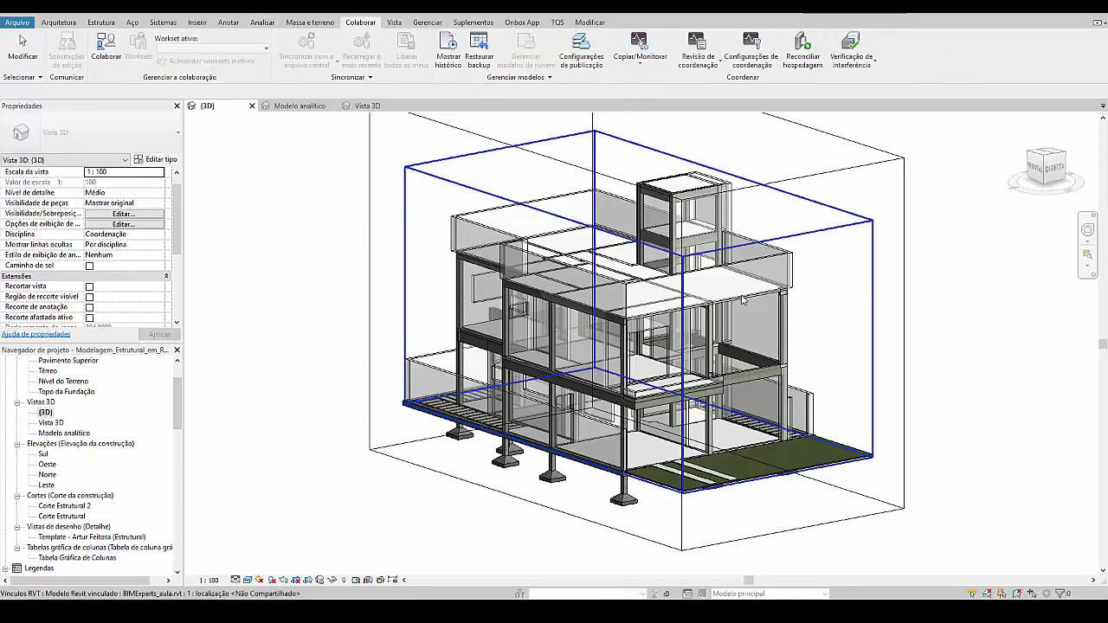
left_click(742, 300)
left_click(86, 47)
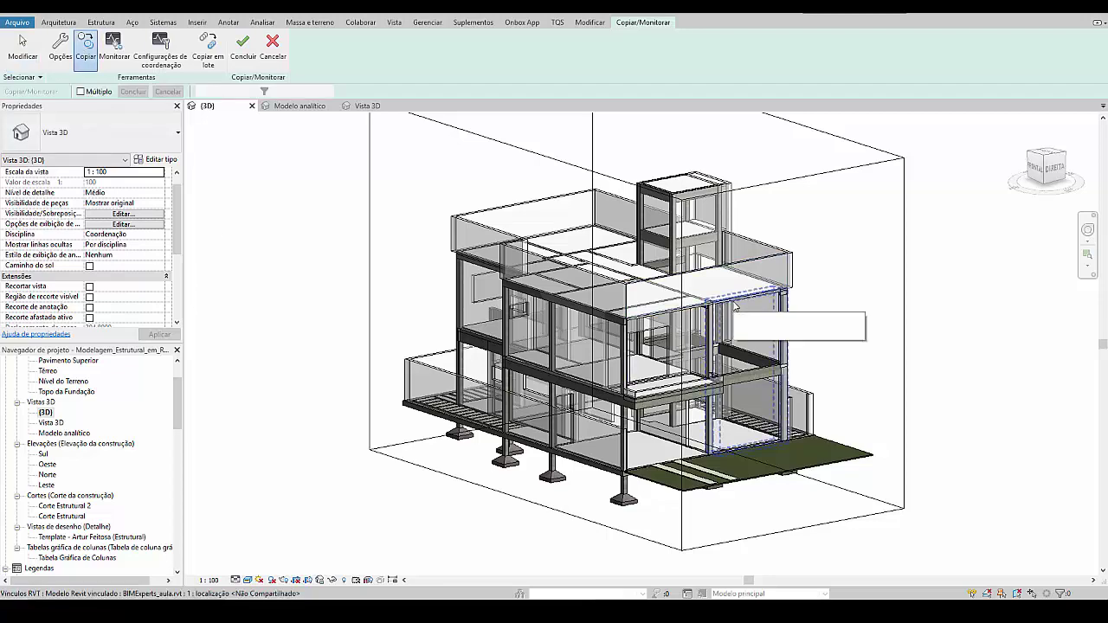
scroll(734, 305, "up", 4)
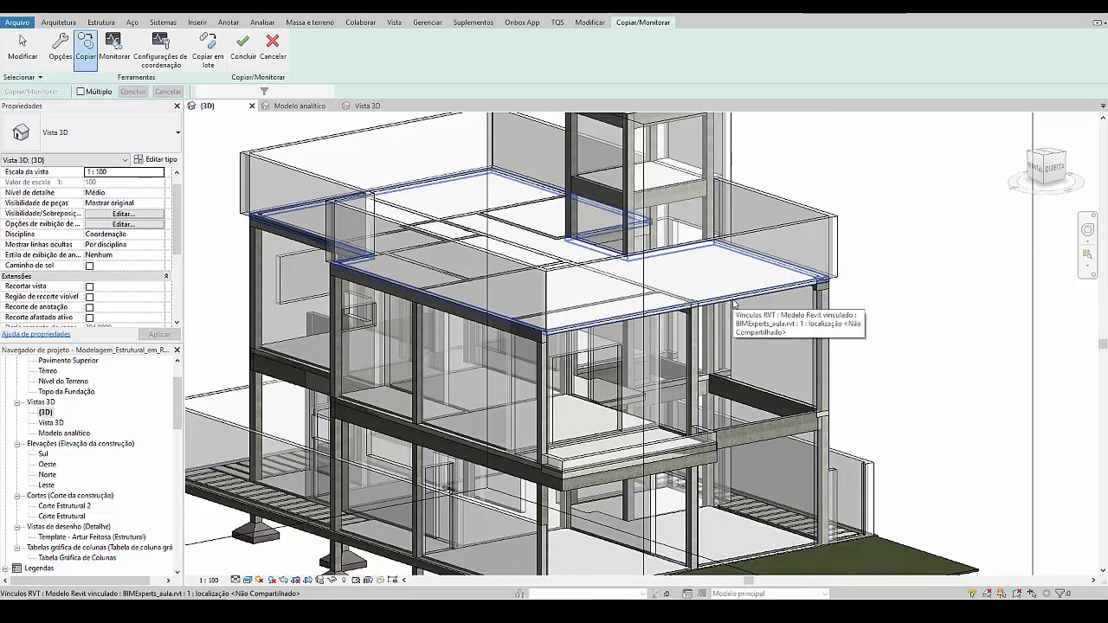
left_click(734, 305)
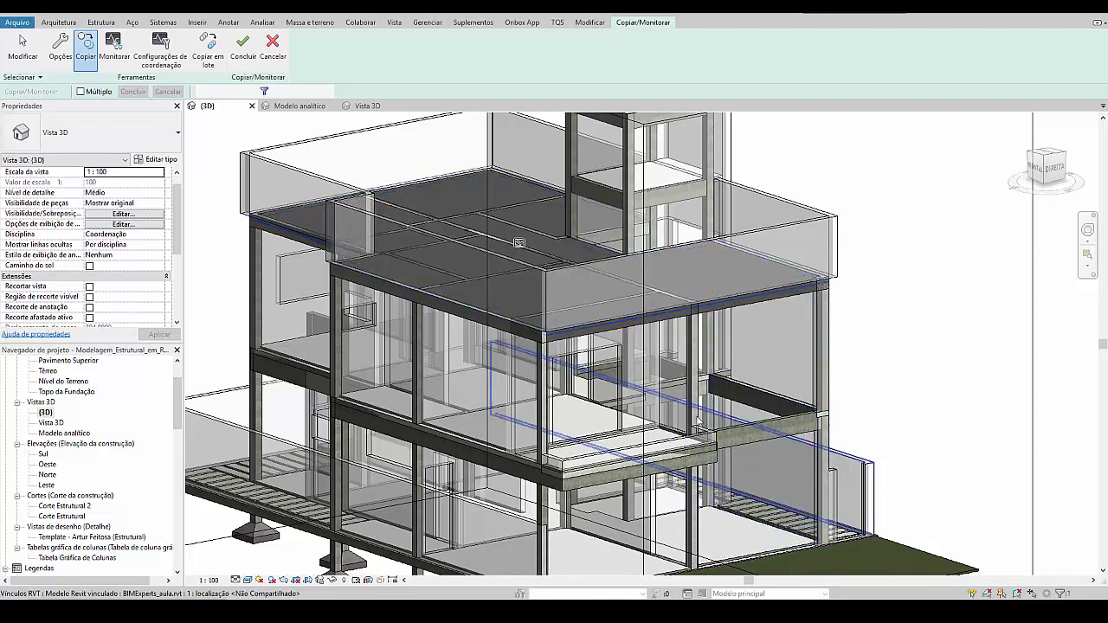
Step: Copy the linked model's remaining upper-floor and ground-floor slabs and finish the Copy/Monitor session
middle_click_drag(667, 442, 606, 437, "shift")
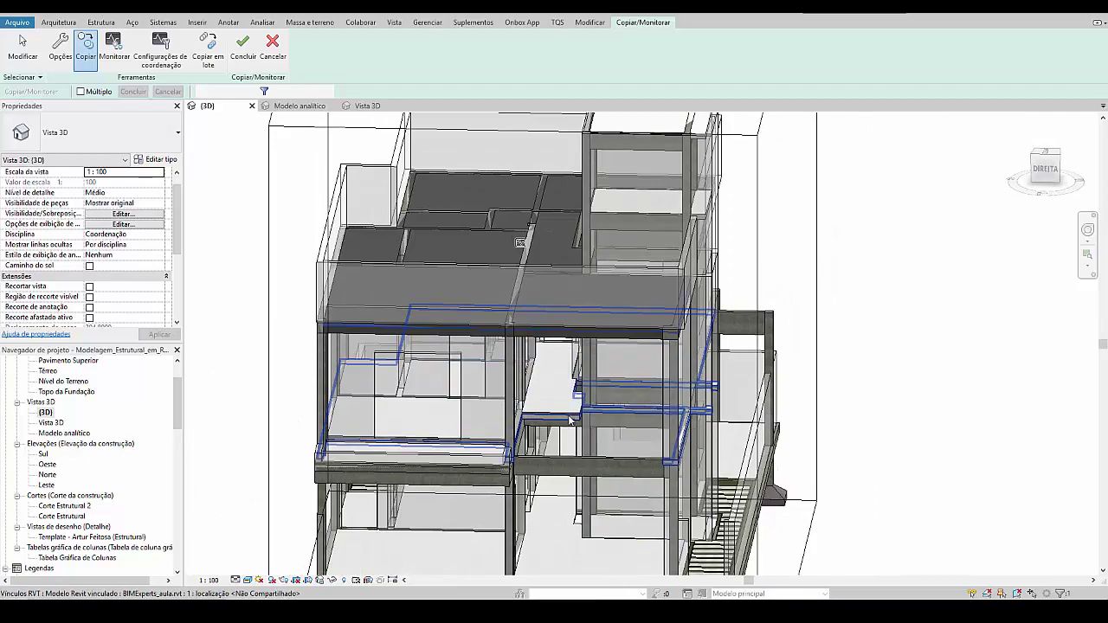
scroll(570, 419, "up", 5)
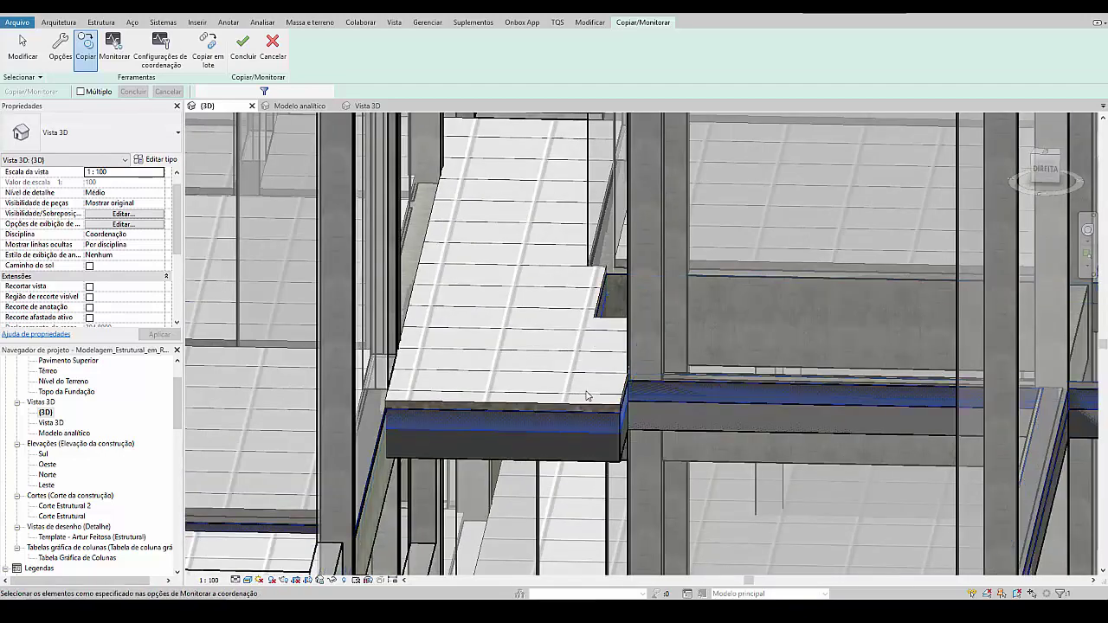
scroll(588, 396, "down", 5)
middle_click_drag(588, 398, 609, 313, "shift")
scroll(593, 456, "up", 5)
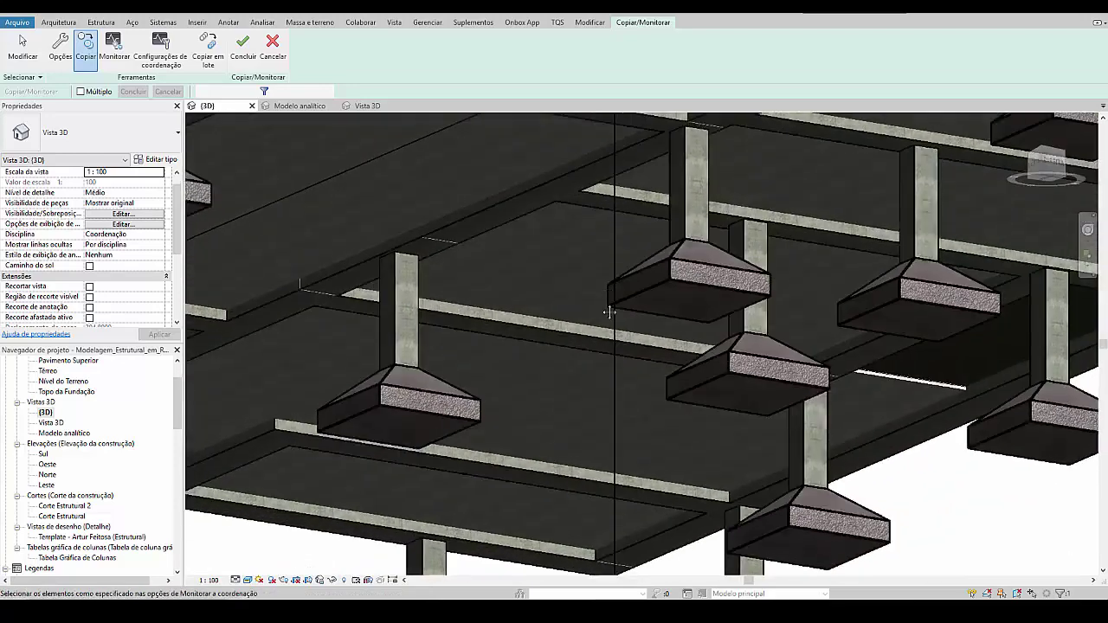
scroll(609, 313, "down", 5)
scroll(602, 355, "up", 4)
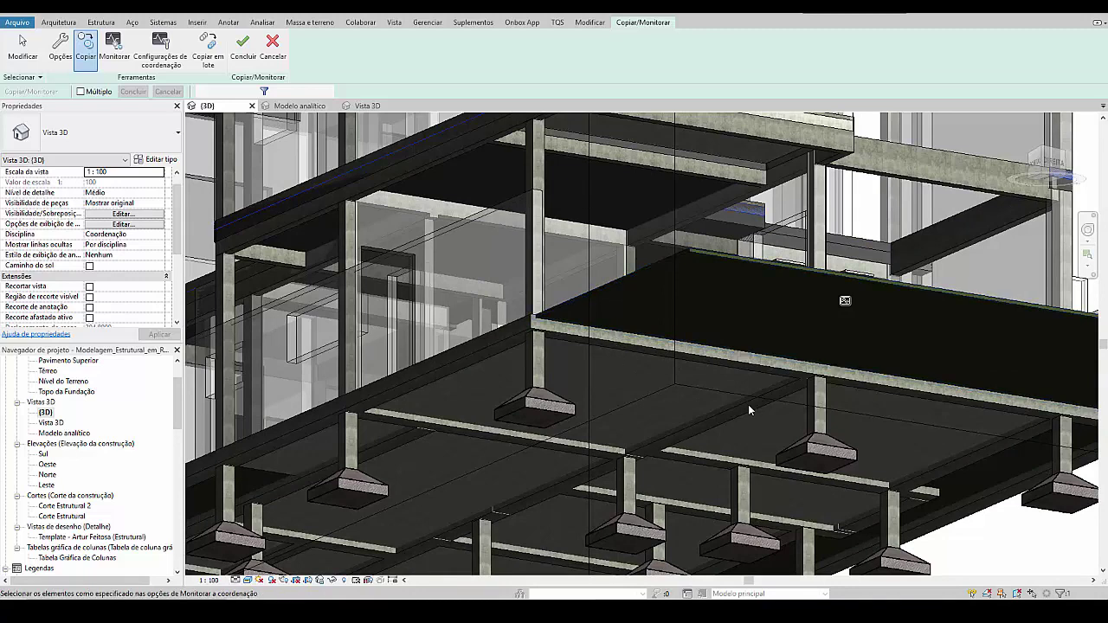
left_click(1015, 437)
scroll(820, 437, "down", 3)
left_click(821, 435)
middle_click_drag(821, 434, 779, 545, "shift")
key("Escape")
left_click(242, 48)
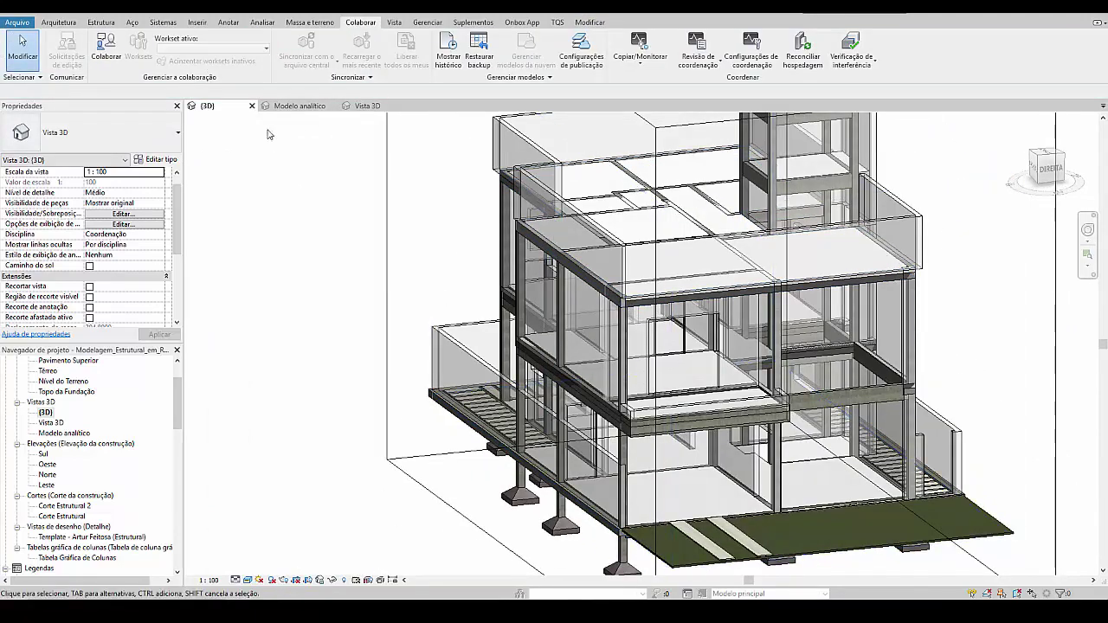
Step: Change the three copied floor slabs to the type Concreto moldado em loco 225 mm
middle_click_drag(364, 448, 394, 447, "shift")
scroll(394, 447, "down", 2)
left_click(651, 345)
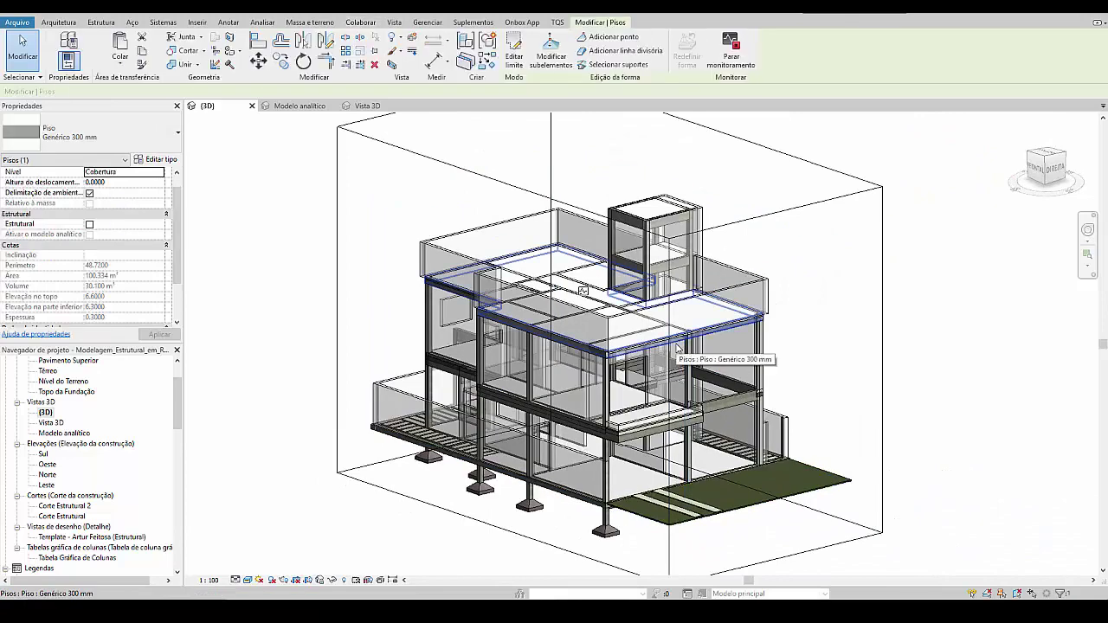
left_click(104, 139)
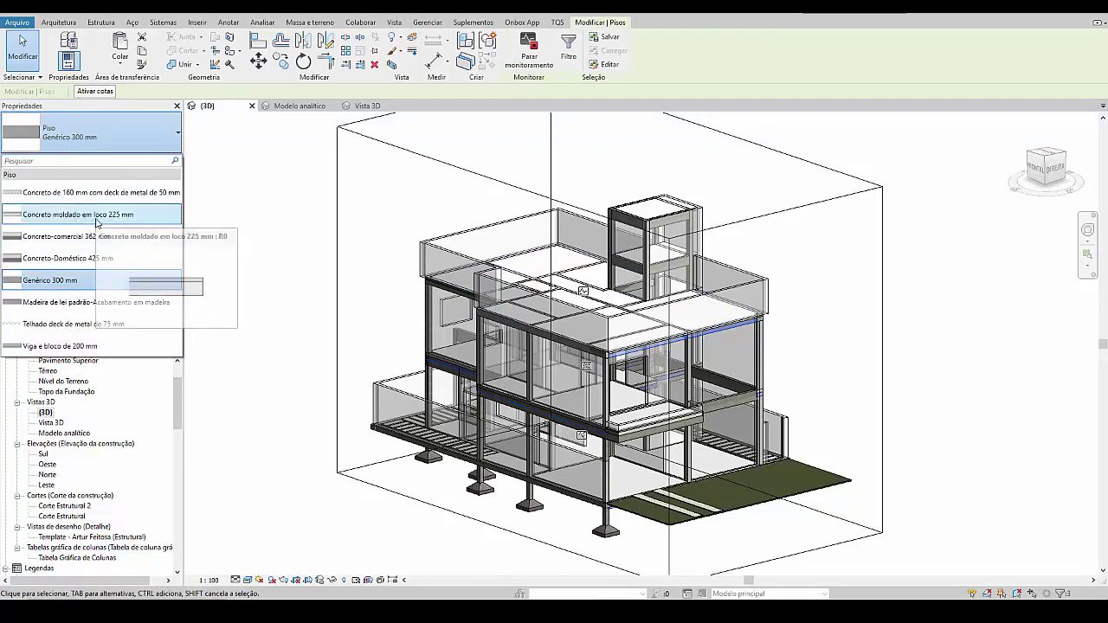
left_click(97, 222)
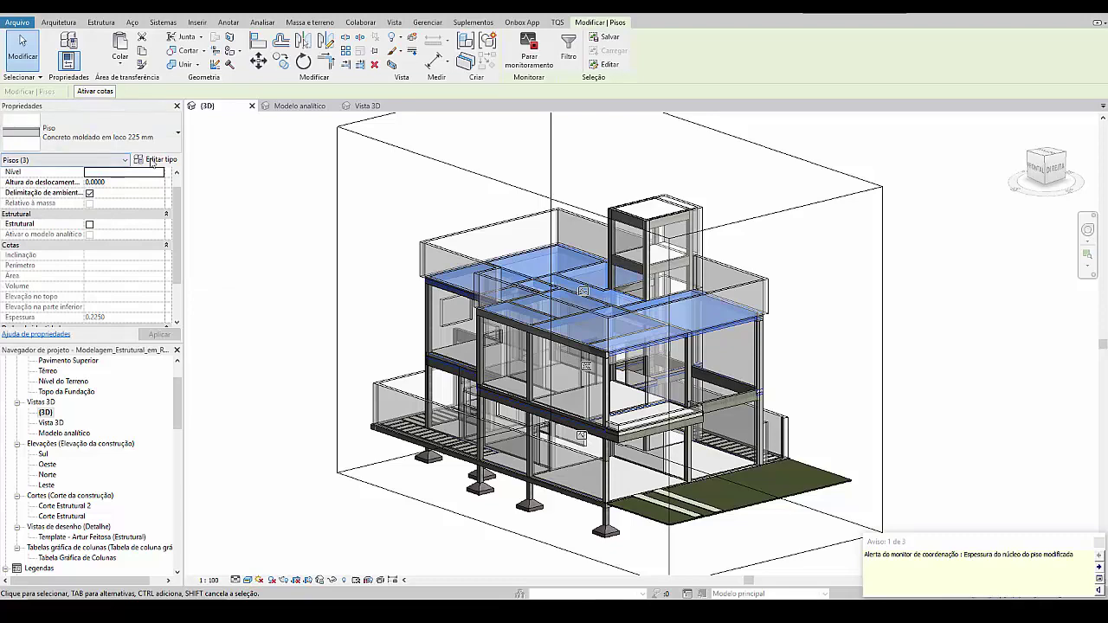
Step: Duplicate the slabs' floor type under the name "Concreto moldado em loco 15cm"
left_click(156, 160)
left_click(759, 171)
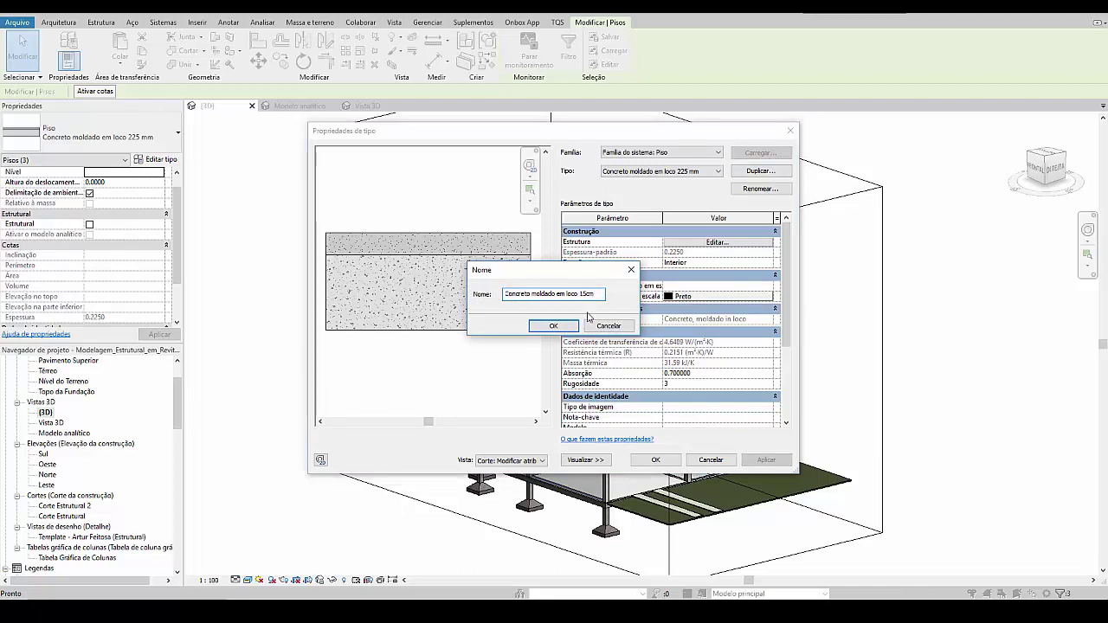
left_click(554, 325)
Step: Set the thickness of the lower structural concrete layer in the new floor type's assembly to 0.1500
left_click(683, 243)
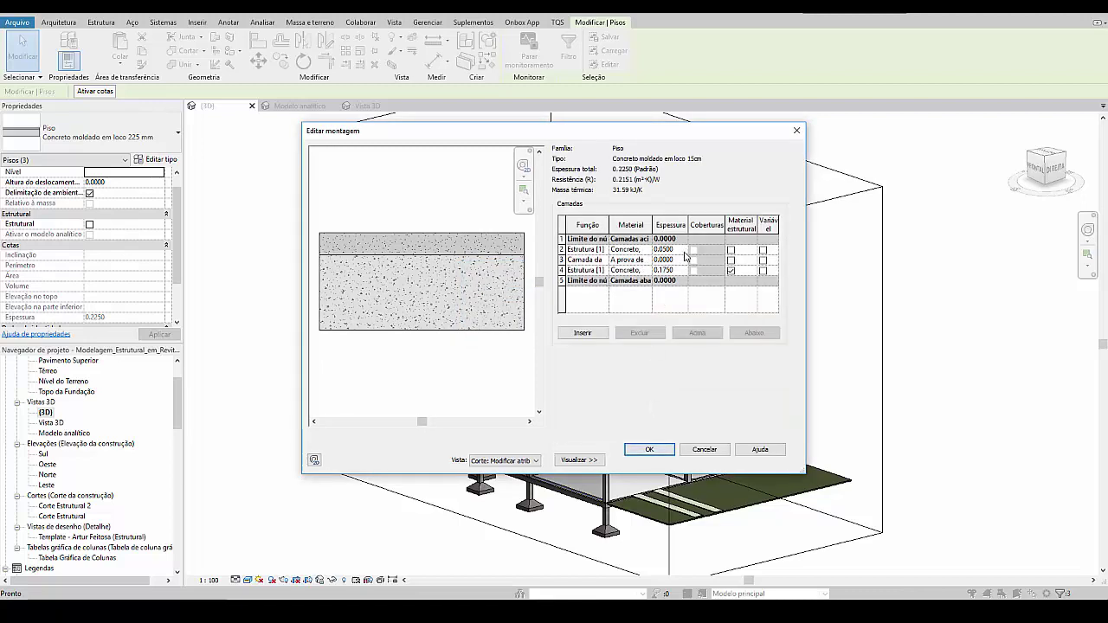
left_click(663, 270)
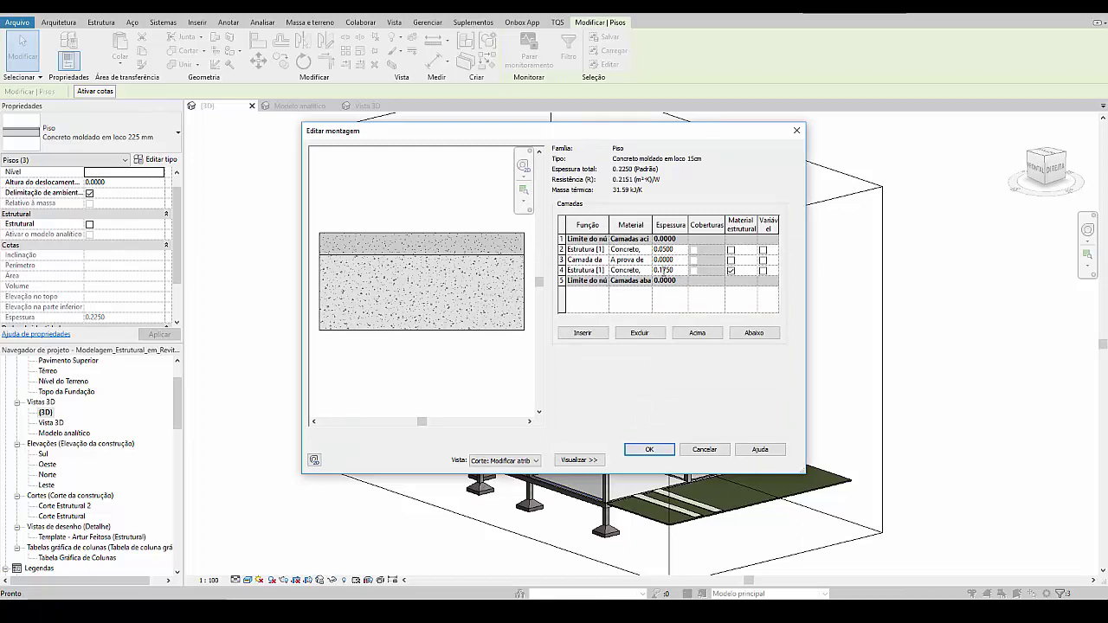
key("BackSpace")
type("4")
key("Return")
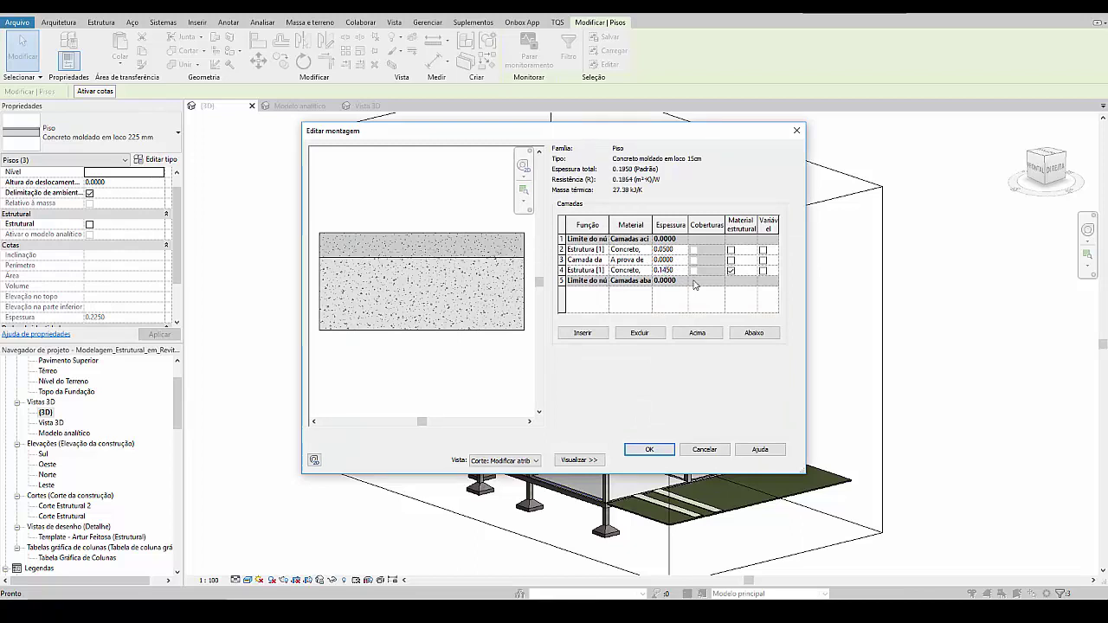
Step: Delete the membrane and upper concrete layers from the assembly and apply the 15cm type to the three slabs
left_click(667, 260)
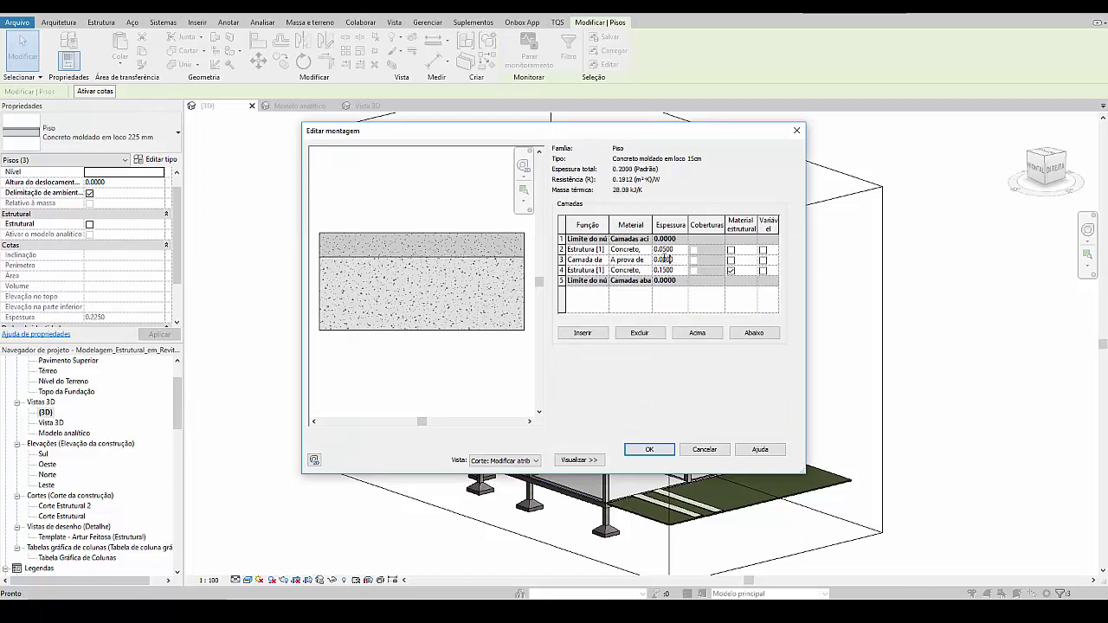
left_click(640, 334)
left_click(661, 334)
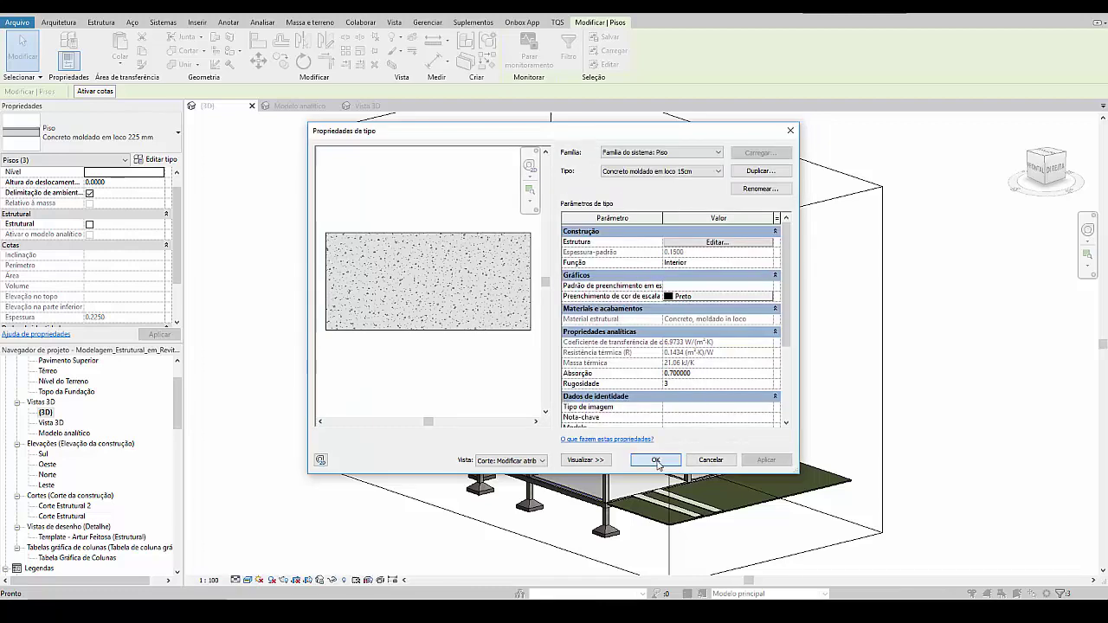
left_click(657, 459)
left_click(599, 345)
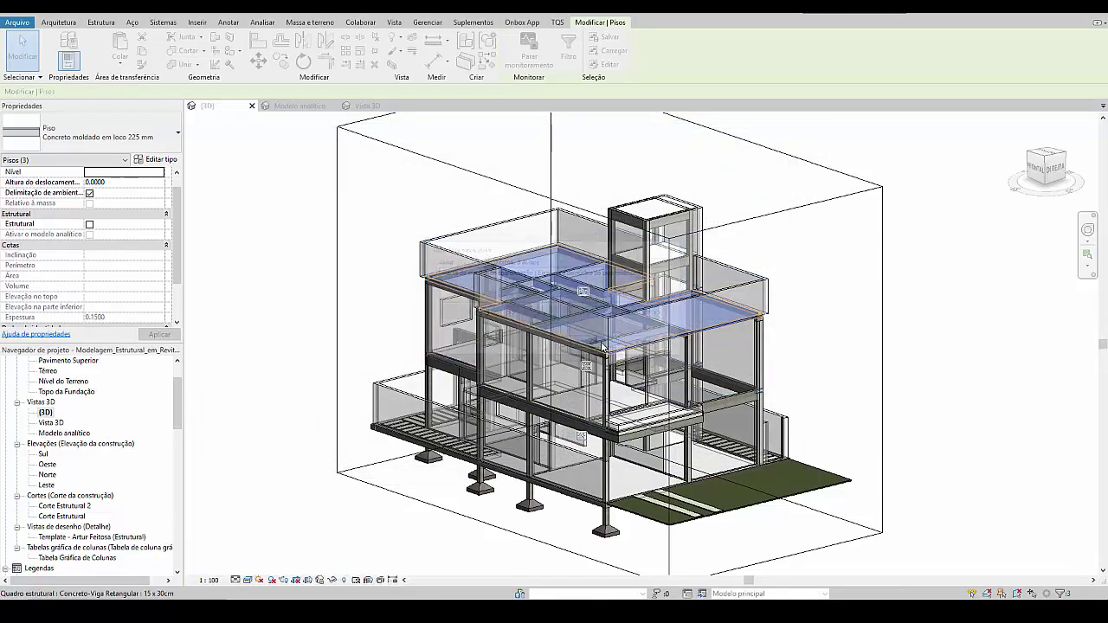
key("Escape")
scroll(846, 318, "up", 2)
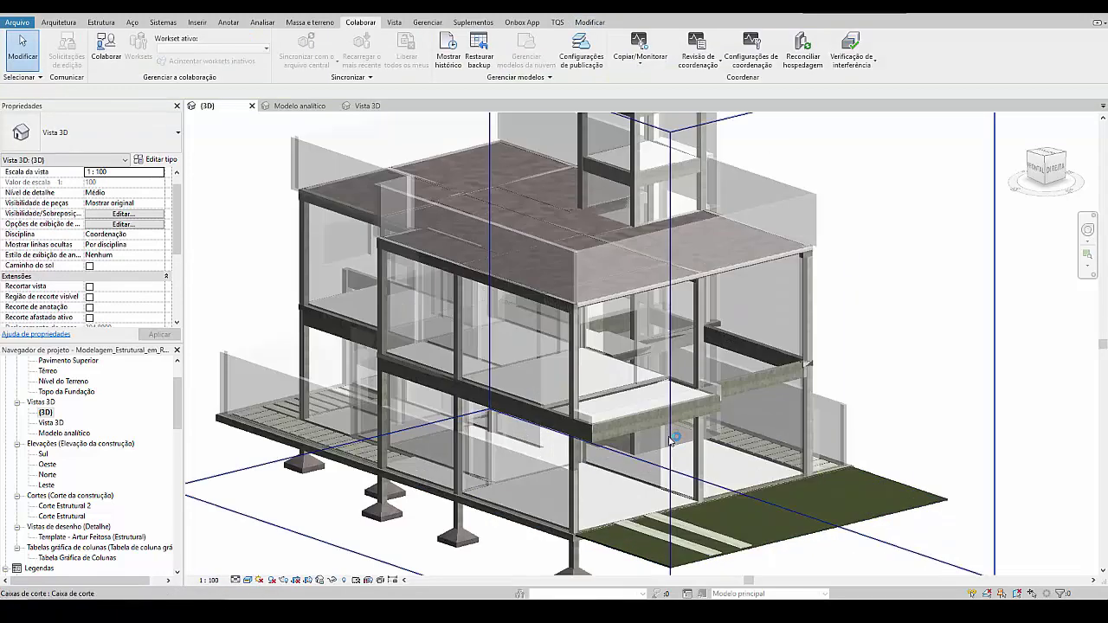
scroll(847, 318, "down", 4)
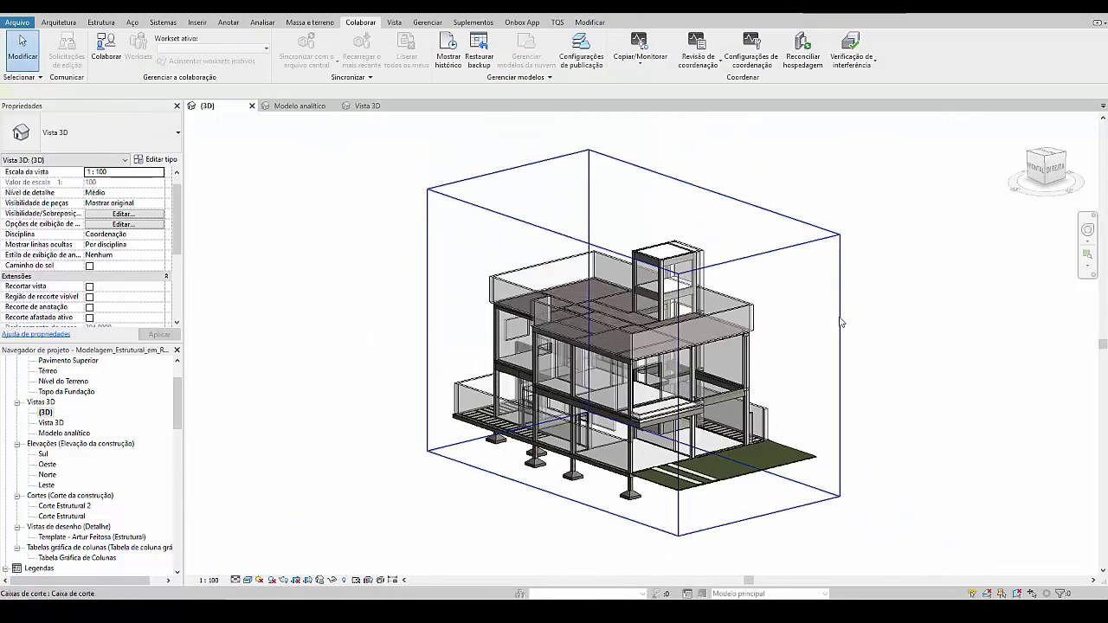
Step: Hide the linked model BIMExperts_aula.rvt in the {3D} view through its visibility and graphics overrides
left_click(841, 320)
key("Escape")
key("v")
key("g")
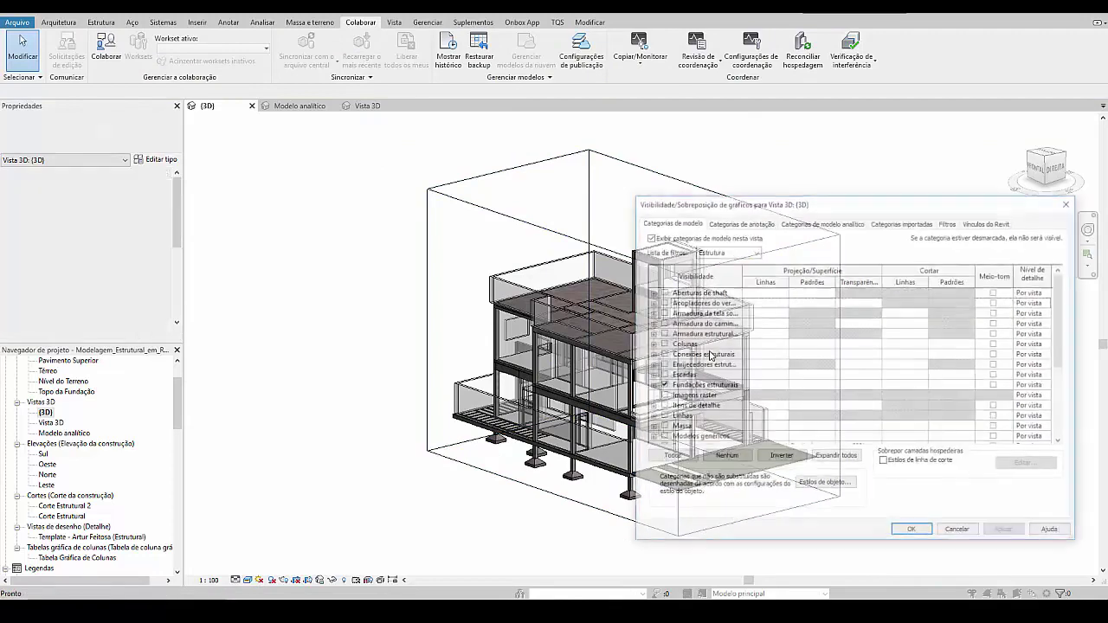
left_click(983, 223)
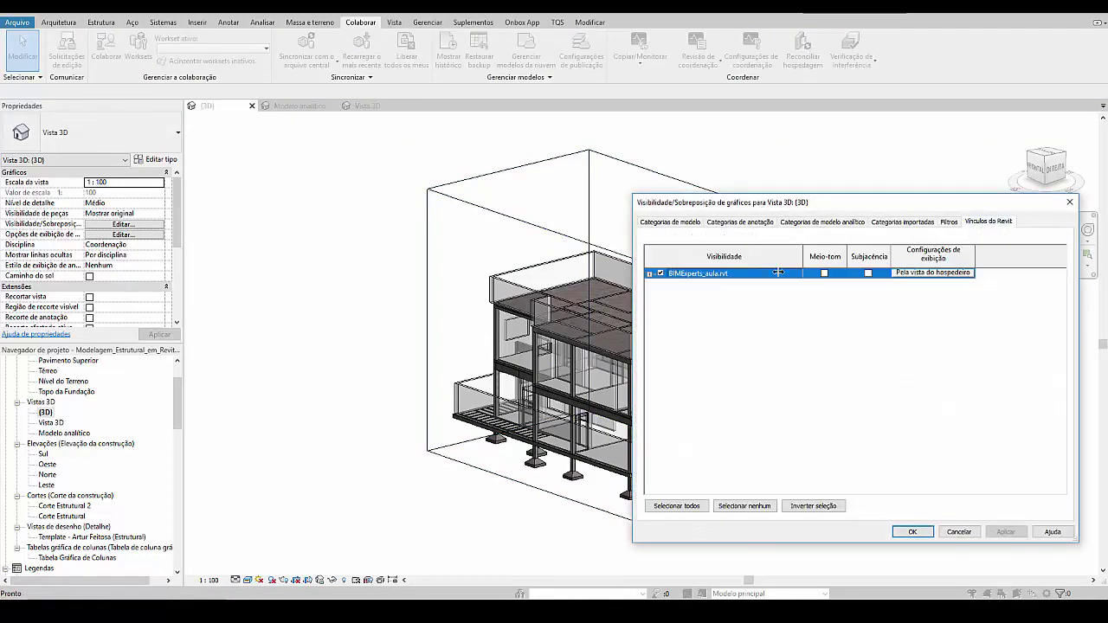
left_click(661, 273)
left_click(912, 531)
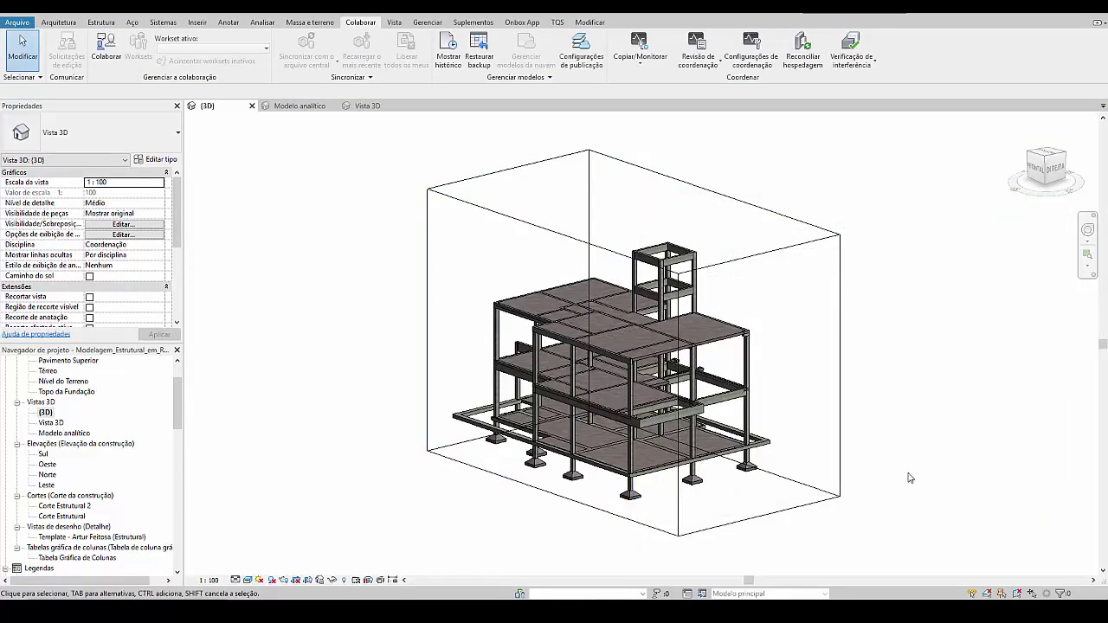
Step: Examine the slabs, beams and columns of the structural model from other angles and select a front footing
middle_click_drag(798, 444, 762, 363, "shift")
scroll(732, 256, "up", 5)
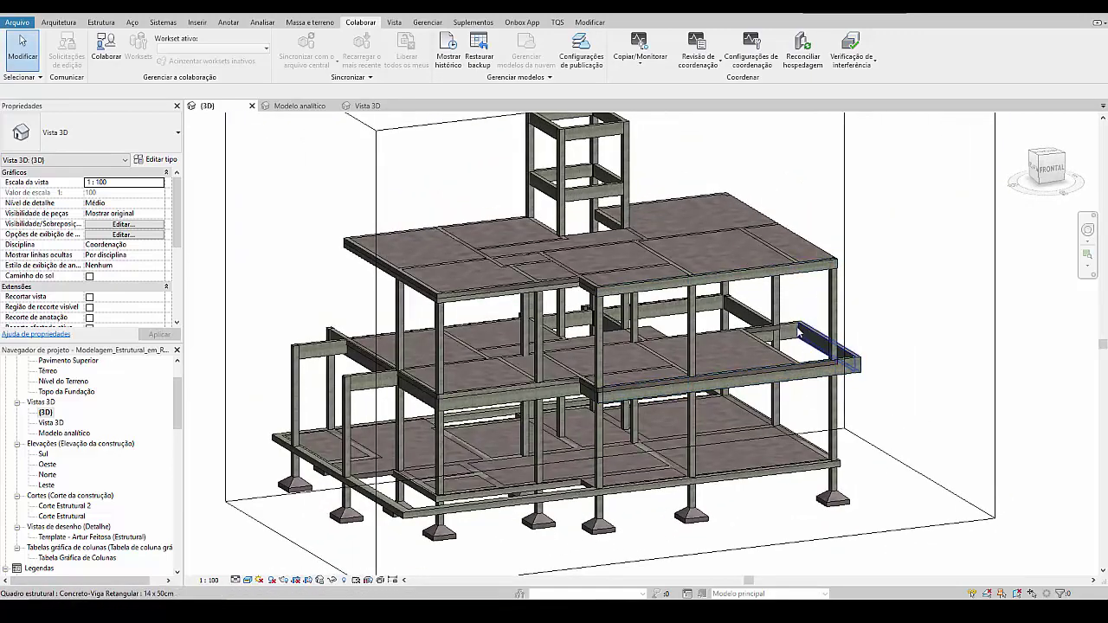
left_click(703, 305)
middle_click_drag(703, 305, 770, 437, "shift")
left_click(617, 541)
Step: Open the schedules Tabela da fundação estrutural and Tabela de pilar estrutural to review their quantities
scroll(52, 500, "down", 4)
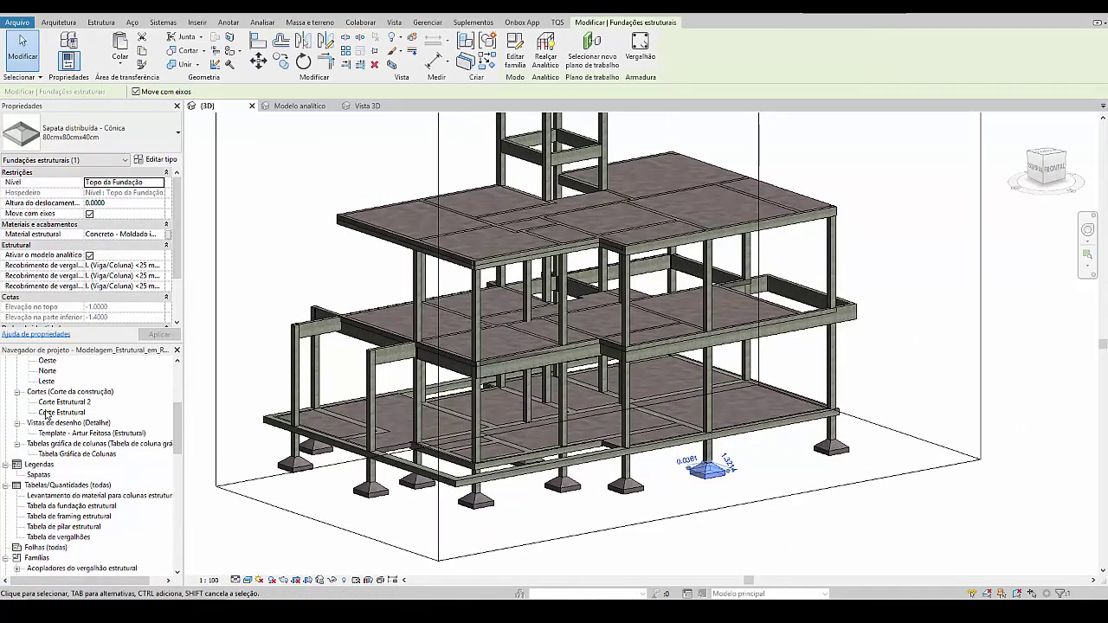
double_click(63, 486)
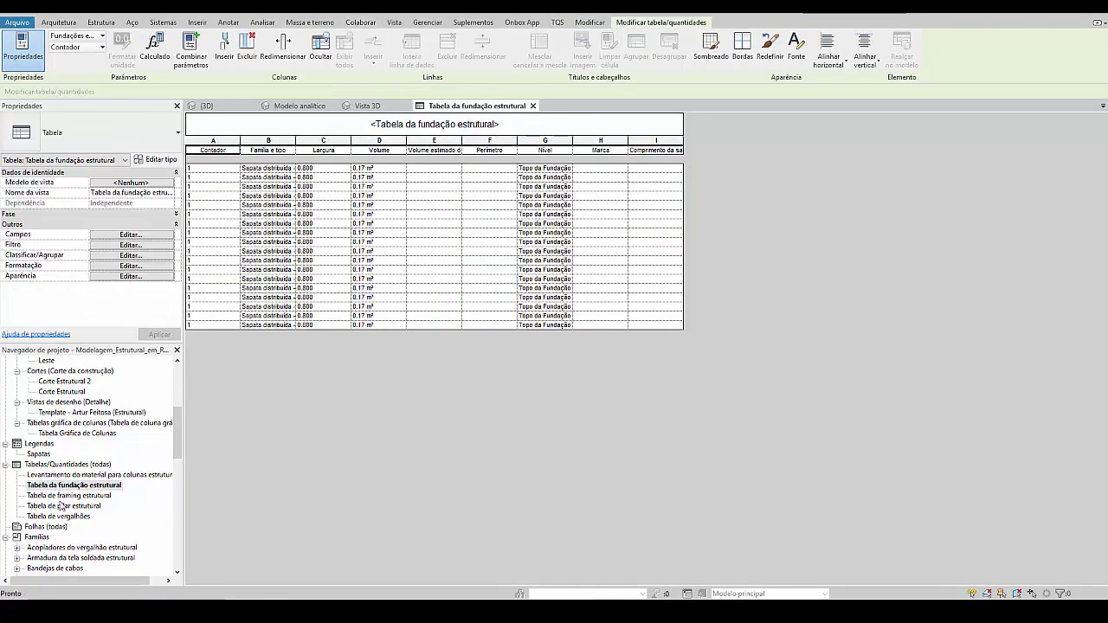
double_click(62, 507)
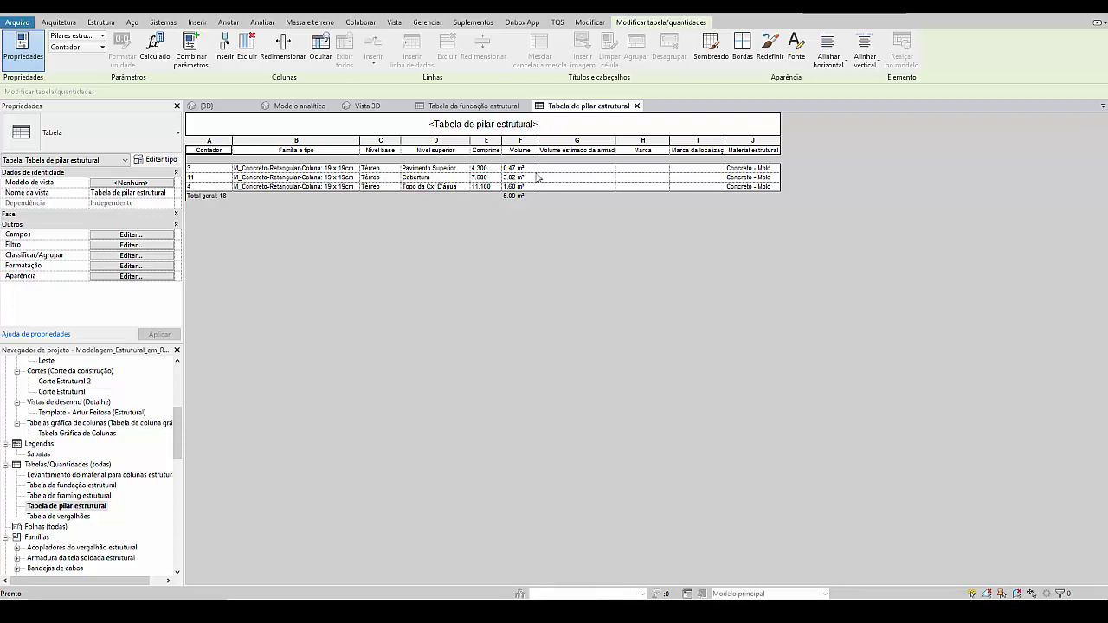
Step: Review the schedule Tabela de vergalhões and close all schedules and the other 3D views, leaving only the {3D} view open
double_click(63, 518)
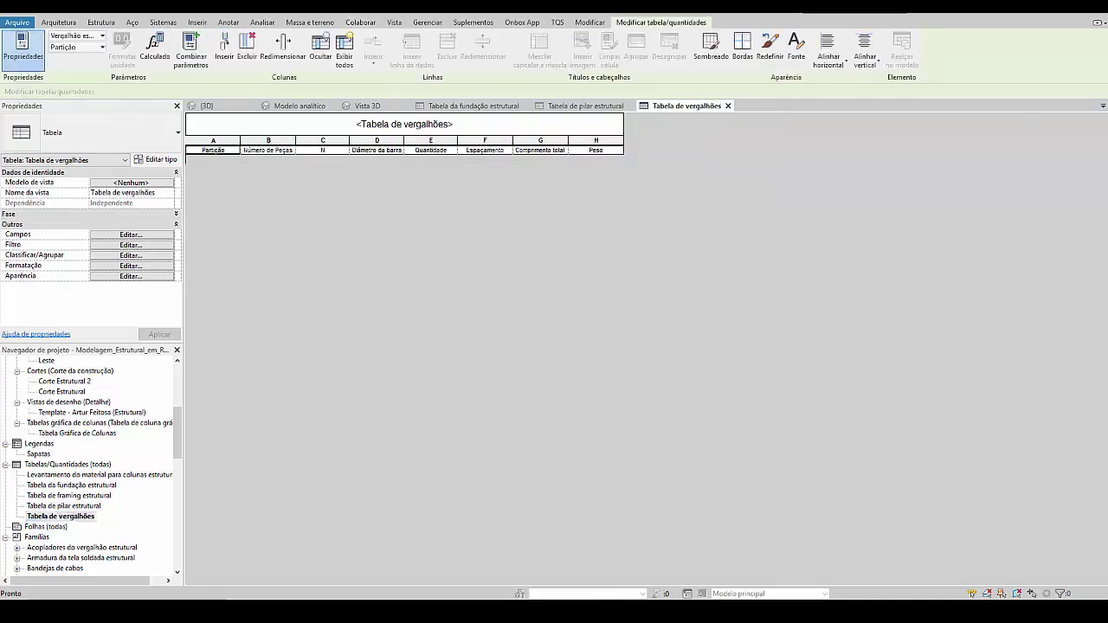
left_click(728, 106)
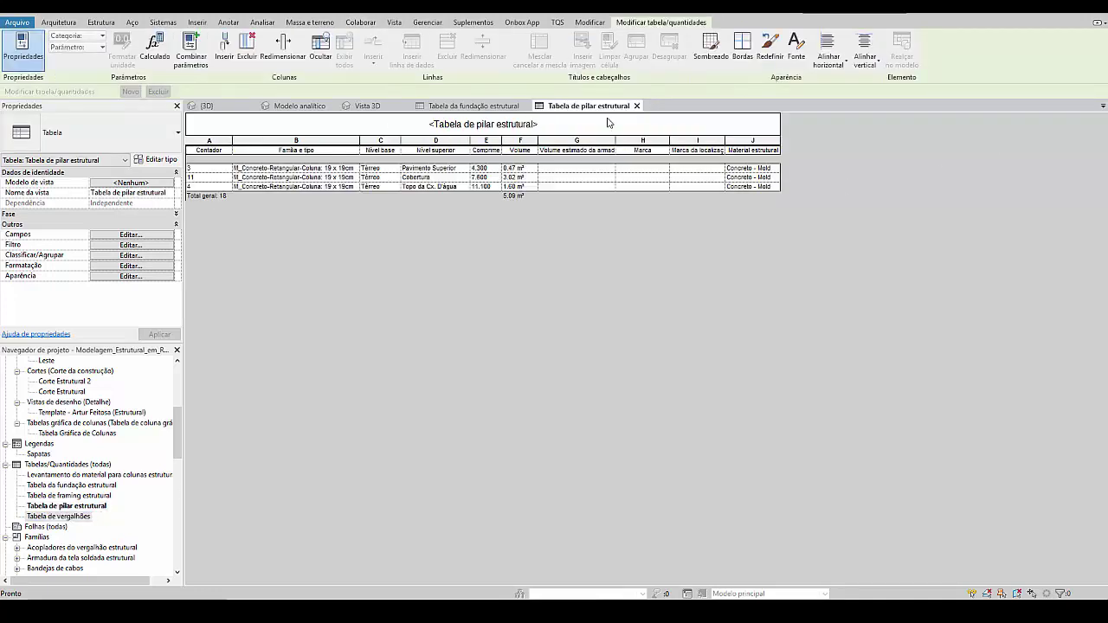
left_click(636, 106)
left_click(531, 105)
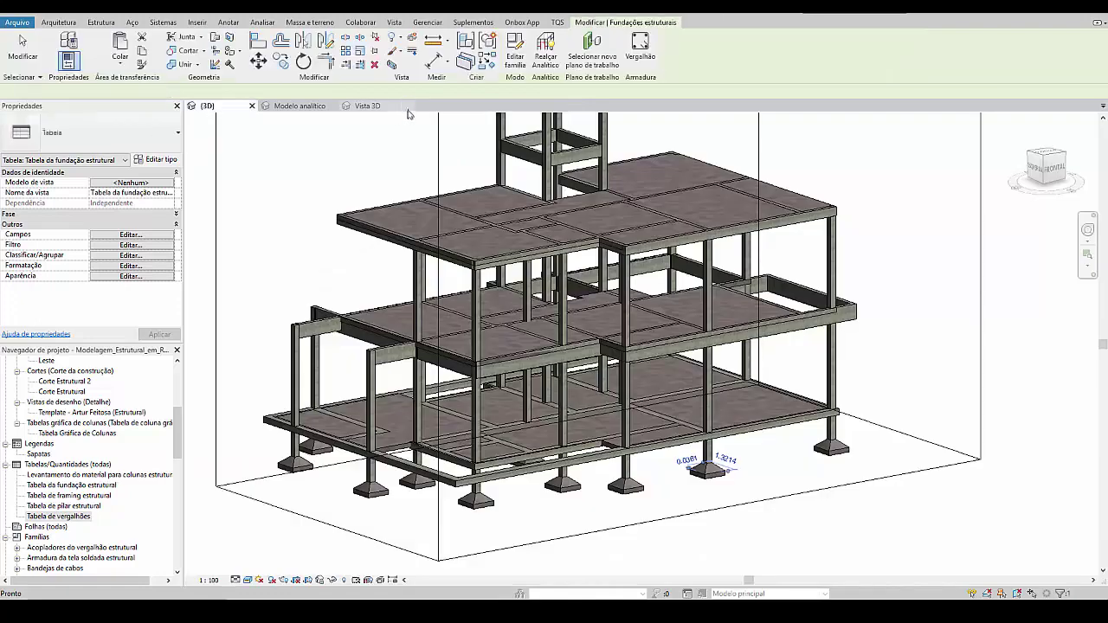
left_click(367, 105)
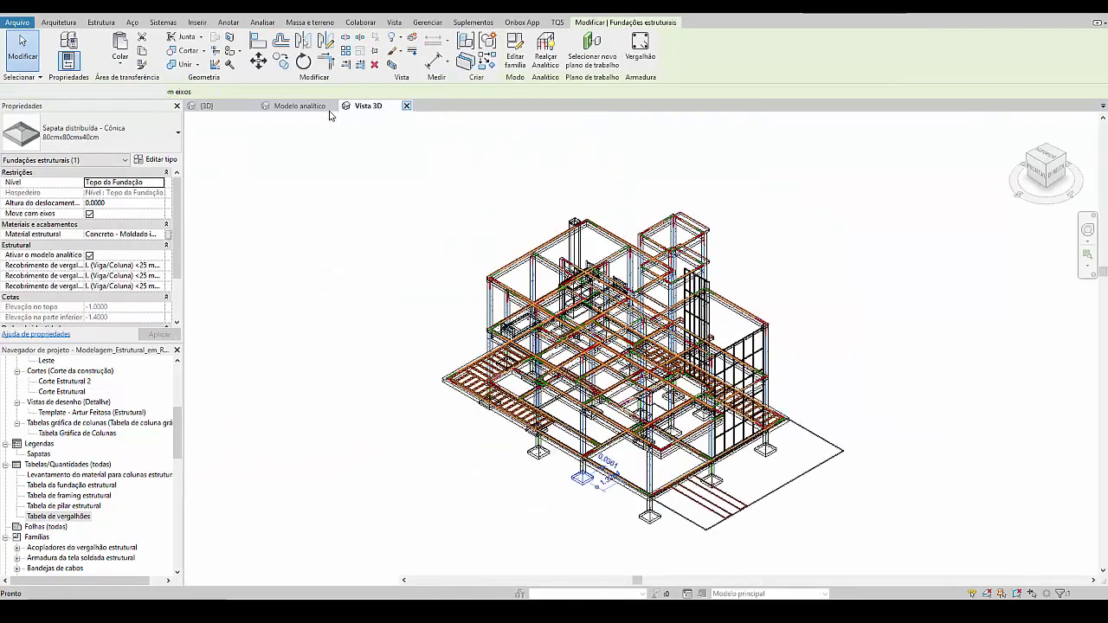
left_click(407, 106)
left_click(327, 106)
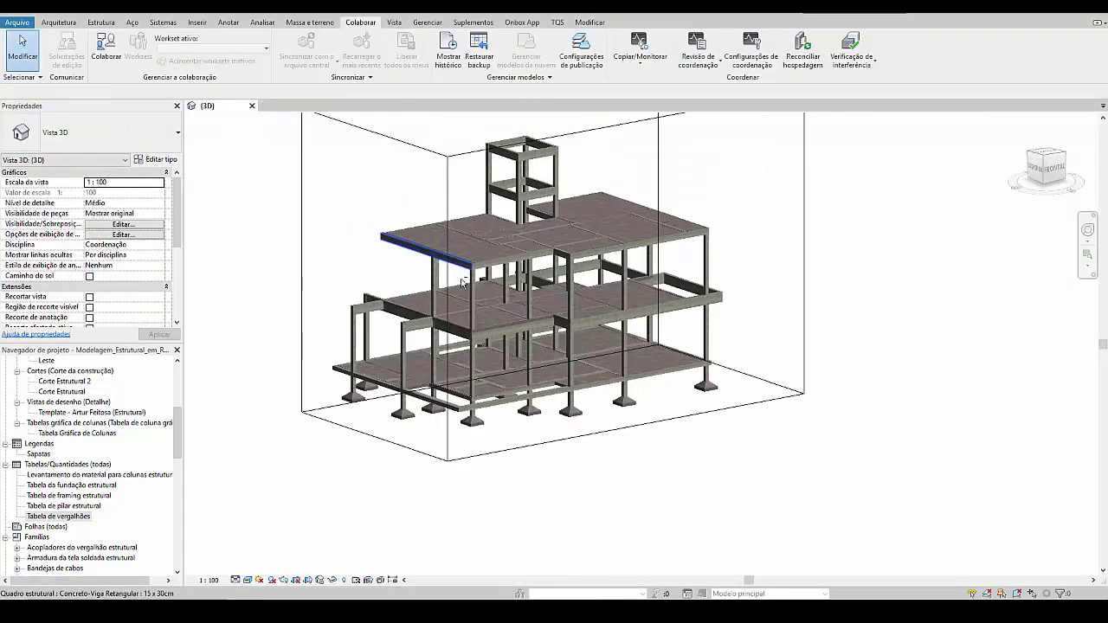
middle_click_drag(463, 281, 637, 395, "shift")
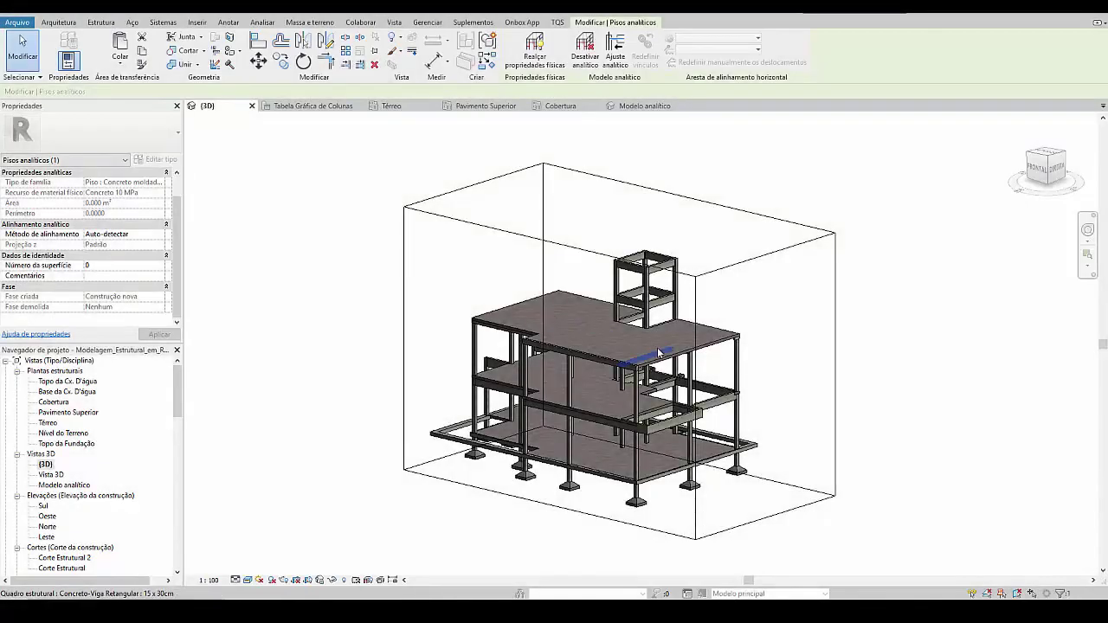
Step: Turn off the Estrutural property of the ground and middle 15cm floor slabs in the {3D} view
left_click(658, 346)
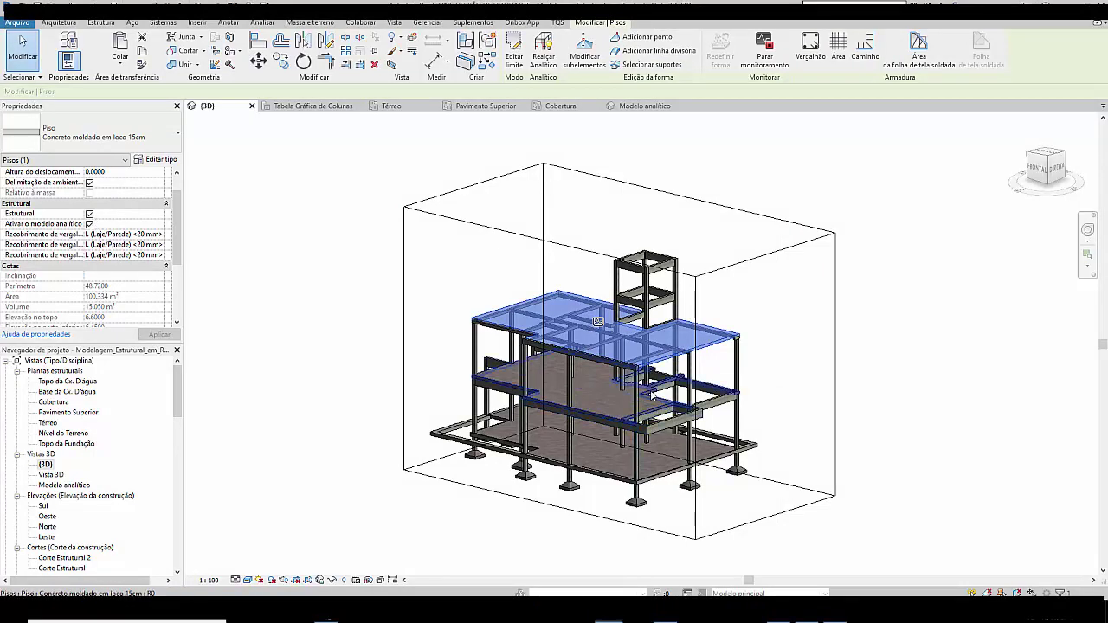
left_click(552, 390)
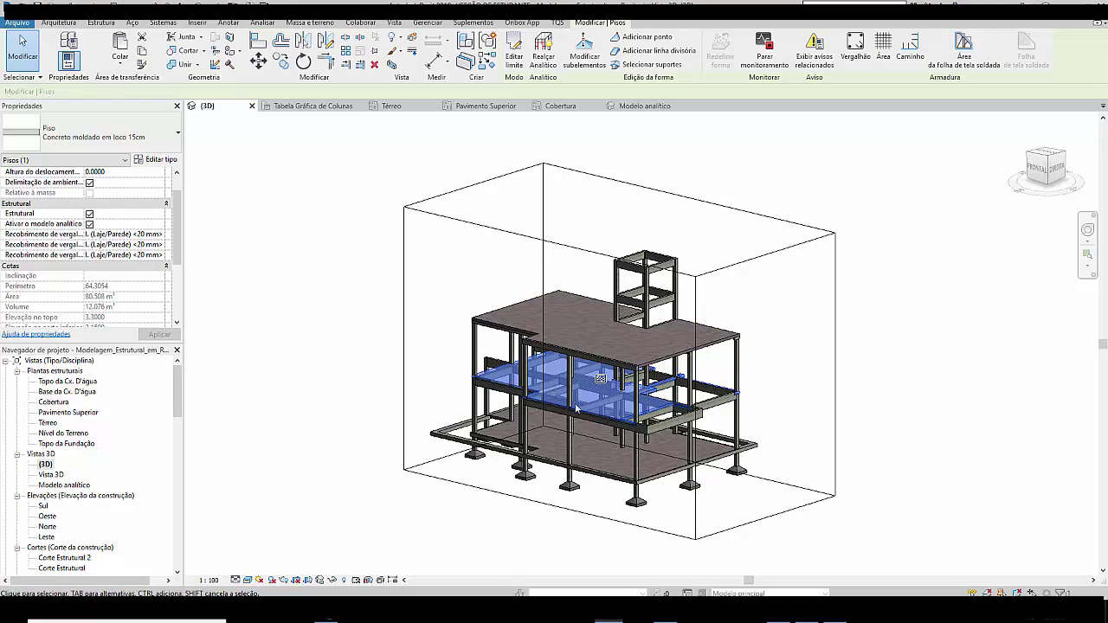
left_click(718, 452)
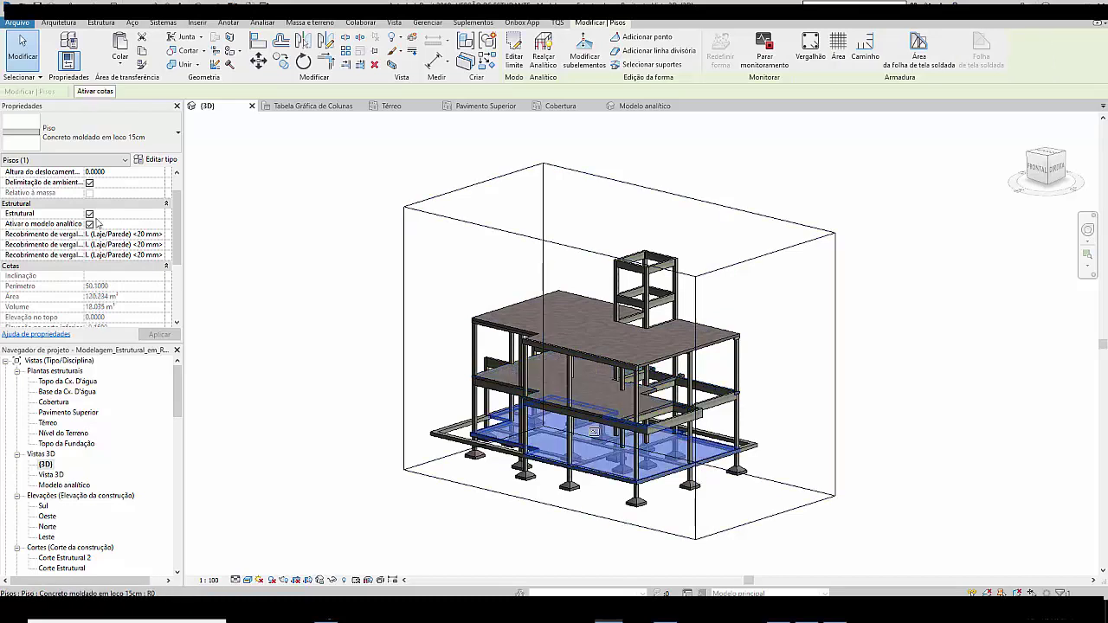
left_click(661, 402, "ctrl")
left_click(89, 213)
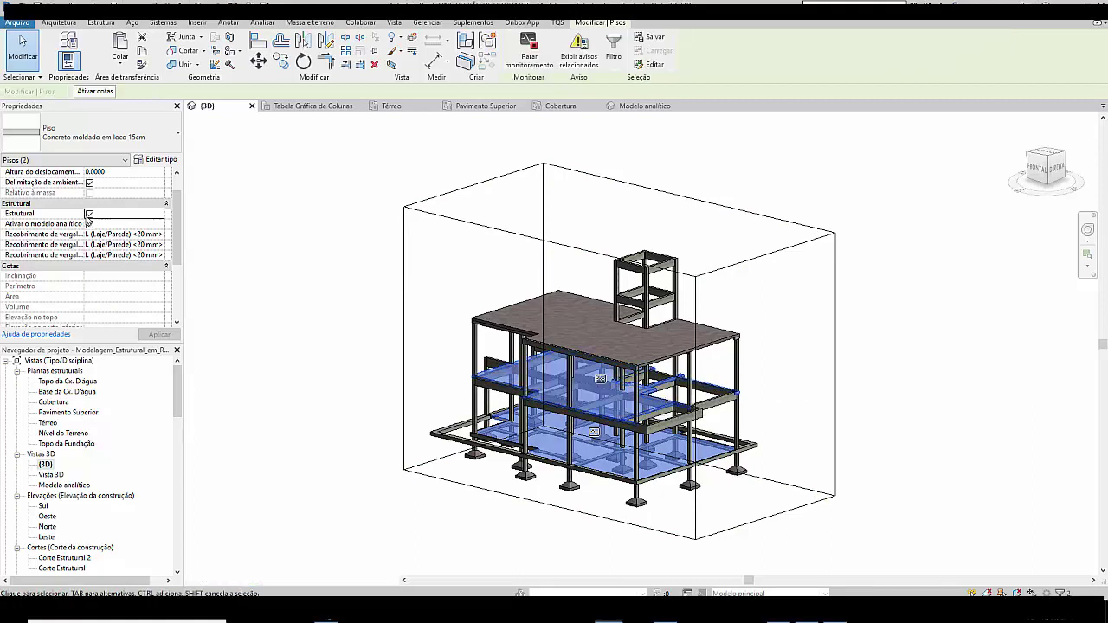
key("Escape")
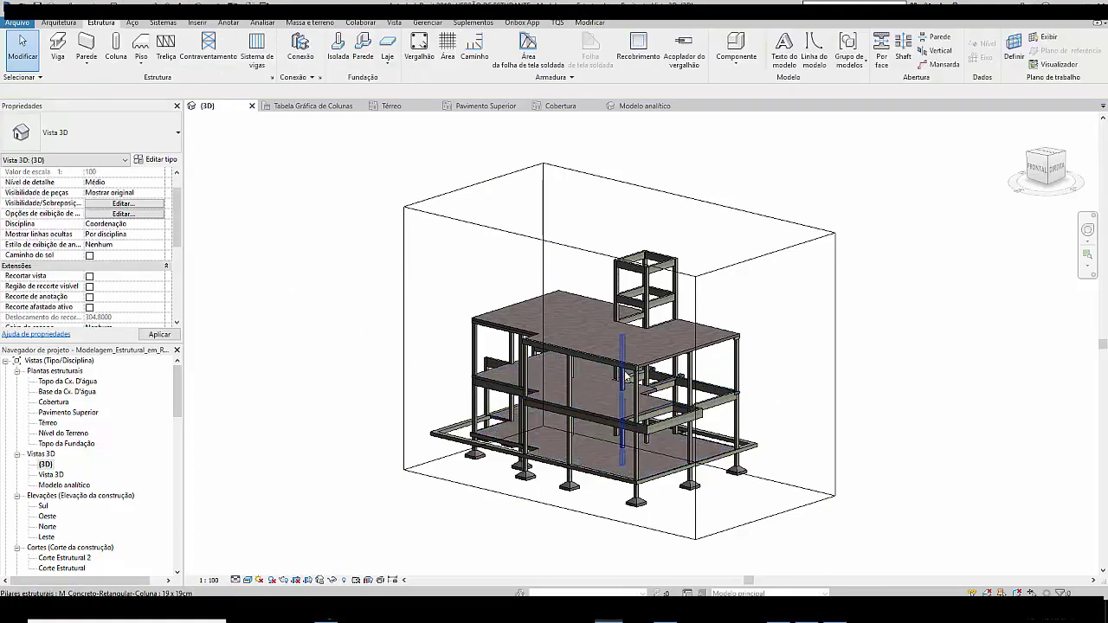
Step: Examine how the slabs appear in the Modelo analítico view and return to the {3D} view
double_click(64, 485)
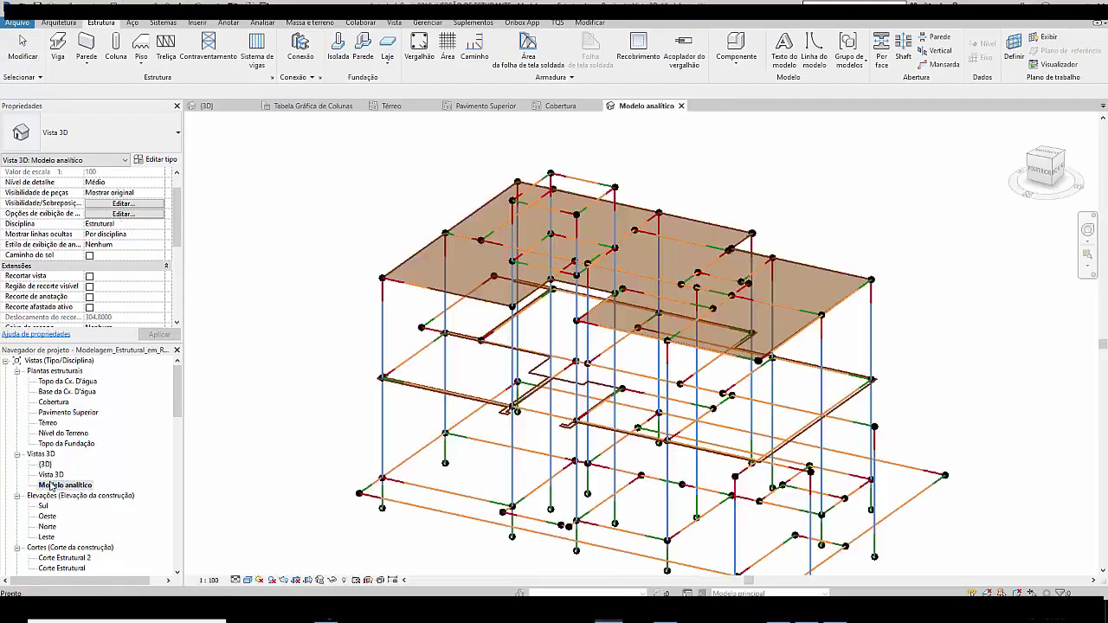
middle_click_drag(518, 477, 472, 467, "shift")
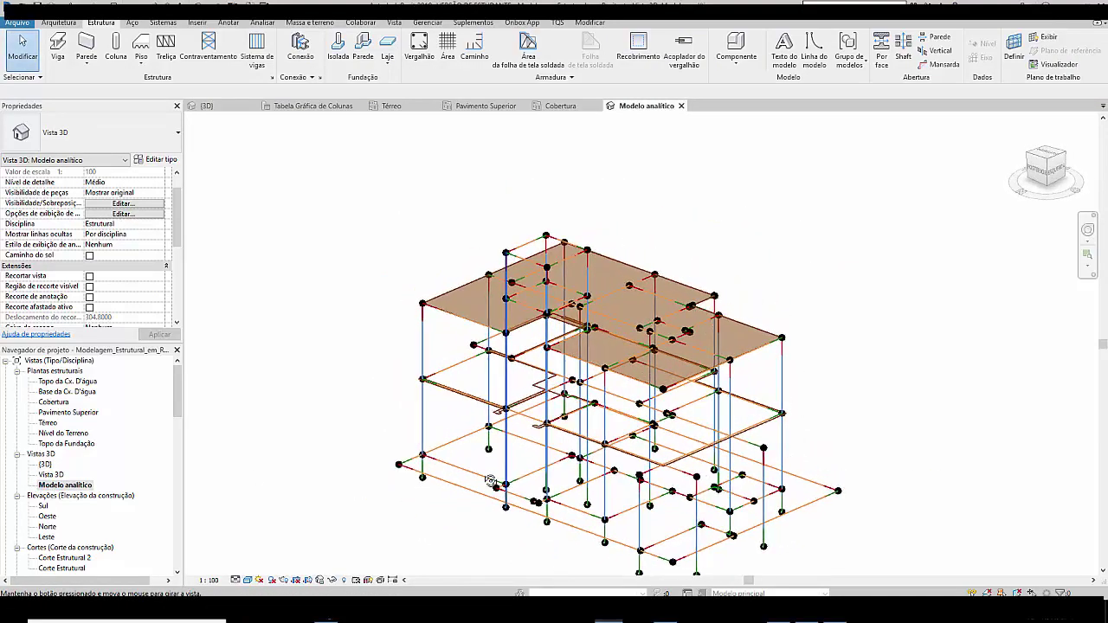
double_click(45, 465)
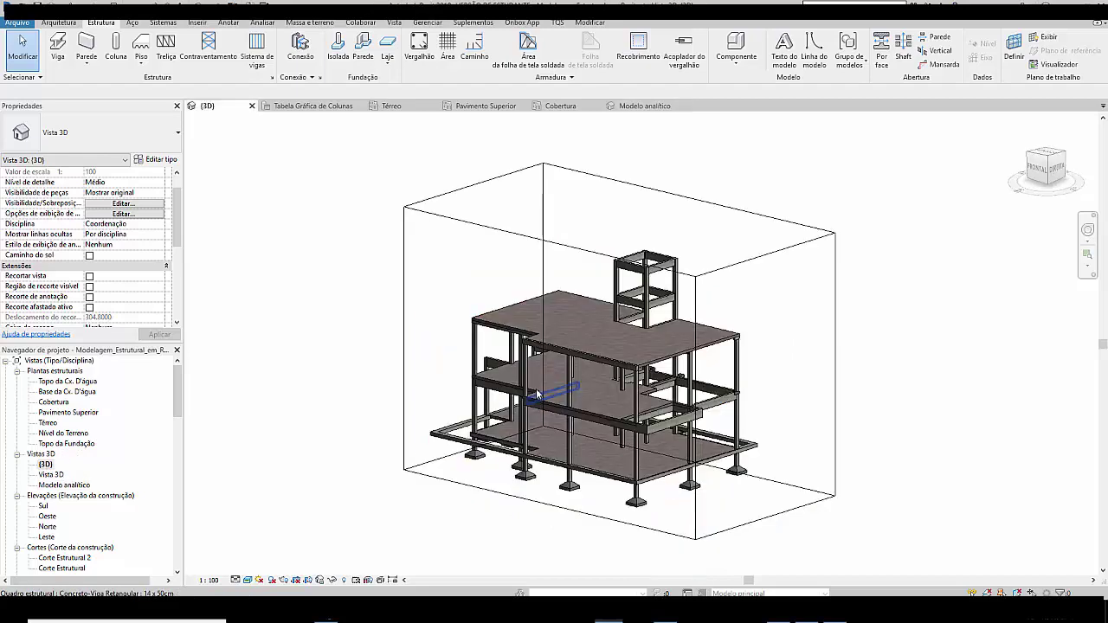
Step: Turn the Estrutural property back on for the ground and middle floor slabs
left_click(490, 372)
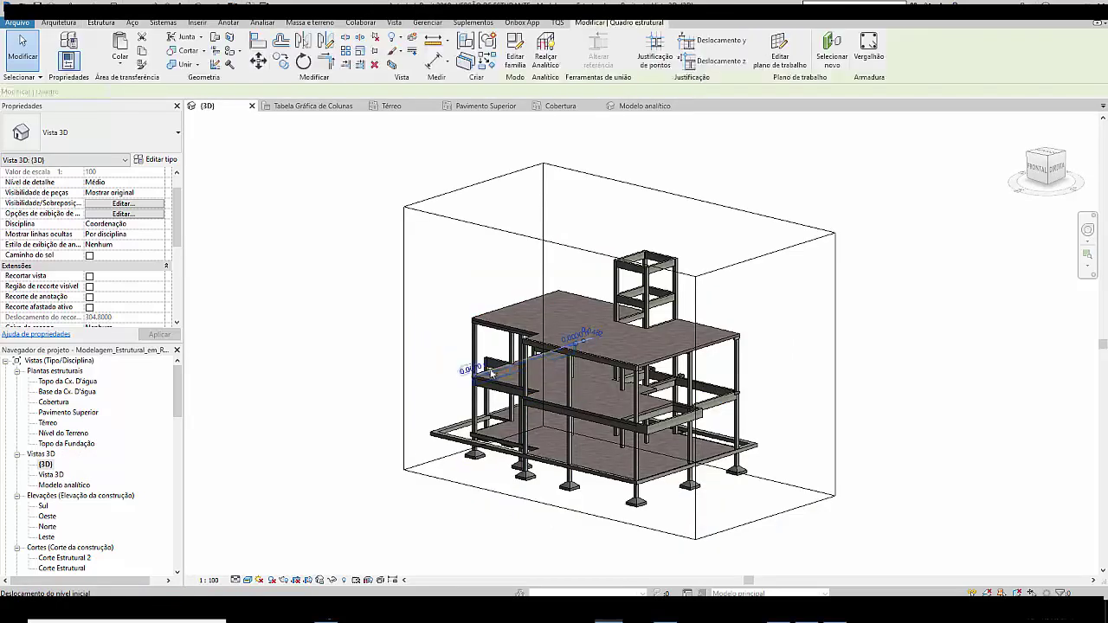
key("Escape")
left_click(505, 375)
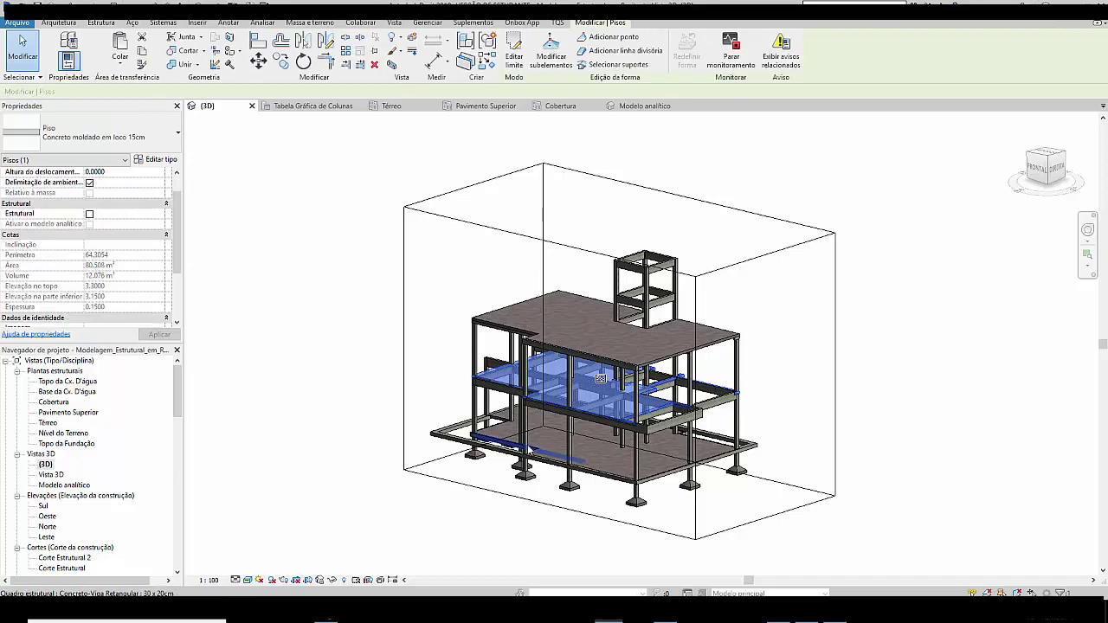
left_click(495, 430, "ctrl")
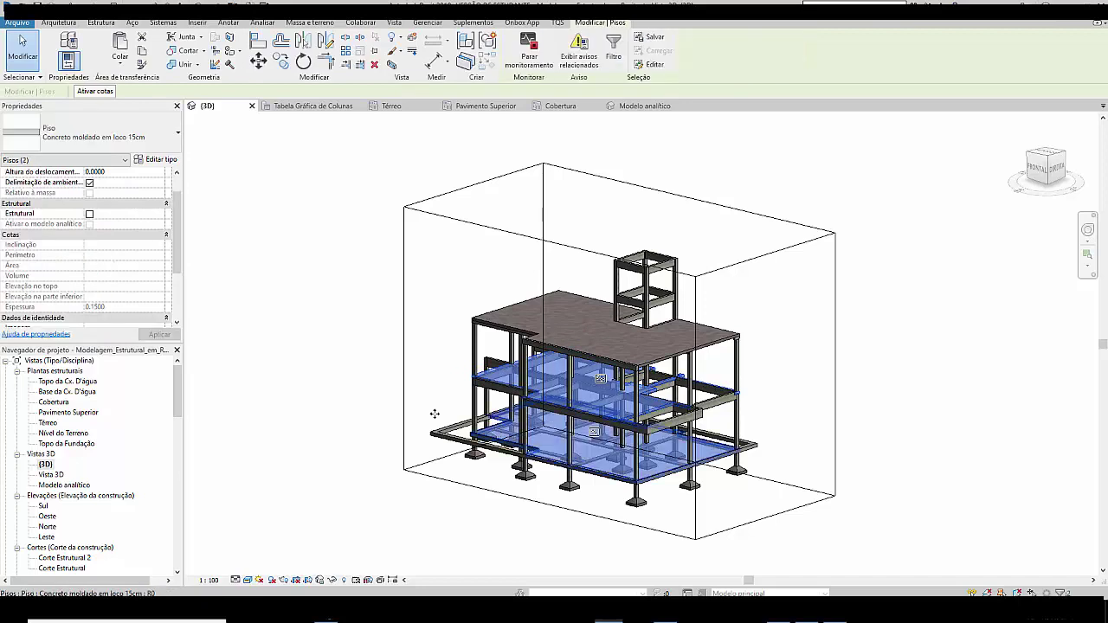
left_click(90, 215)
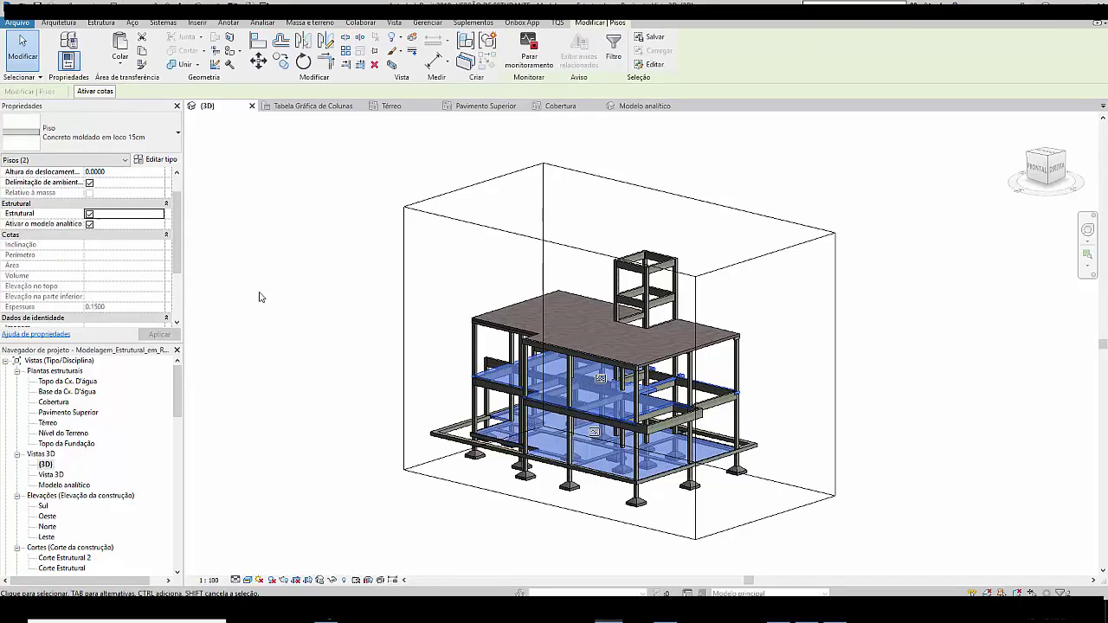
key("Escape")
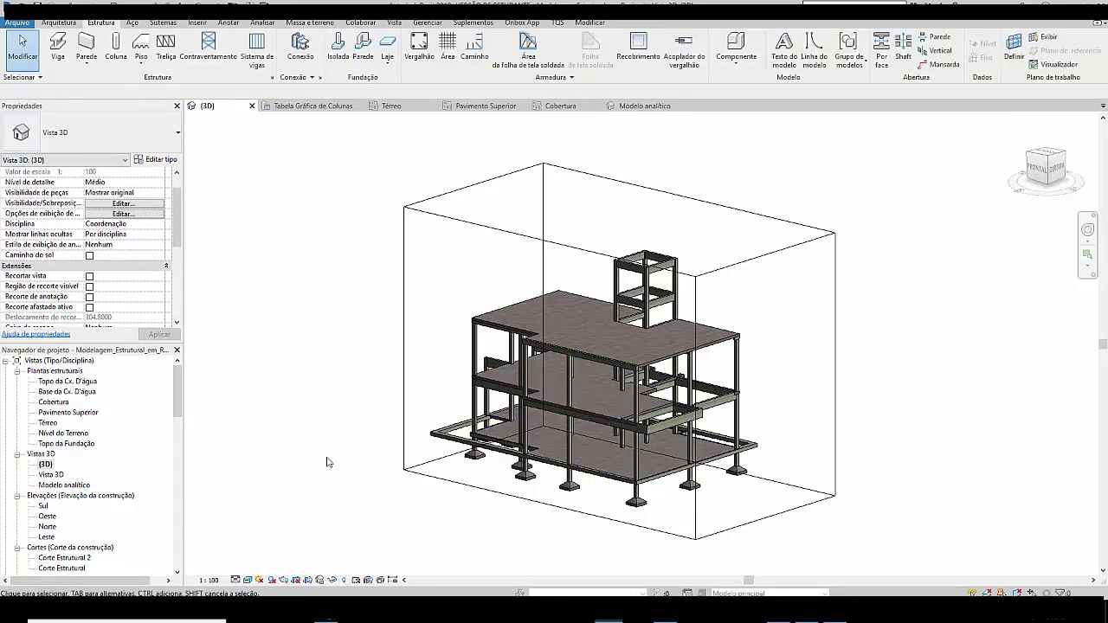
Step: Open the Térreo structural plan and examine the rebar cover settings for slabs, precast elements, beams and columns without changing them
double_click(52, 423)
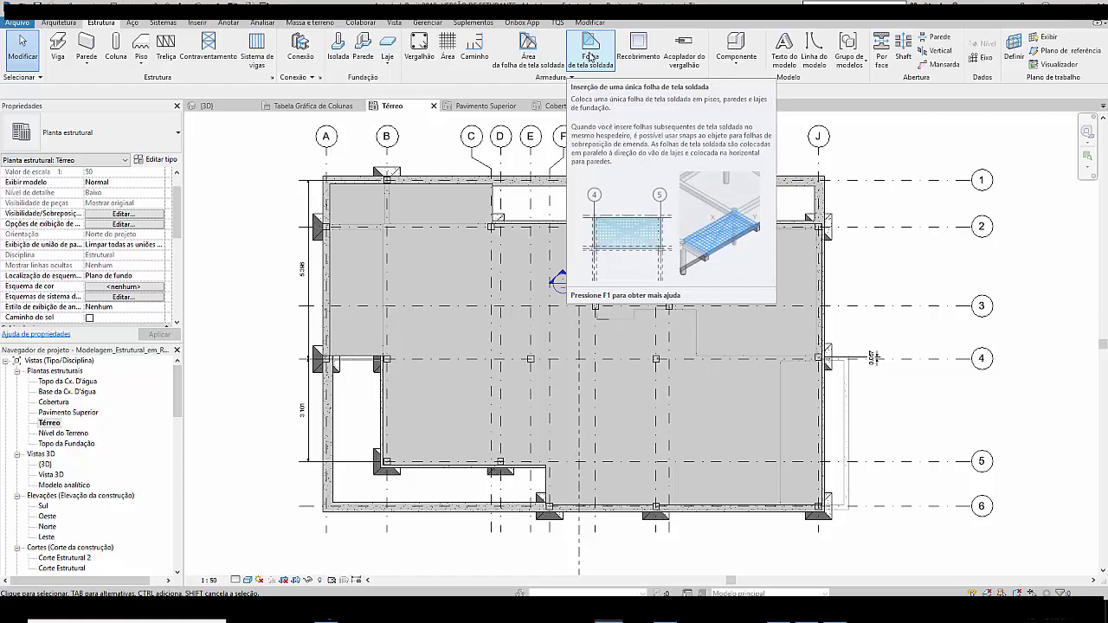
left_click(642, 54)
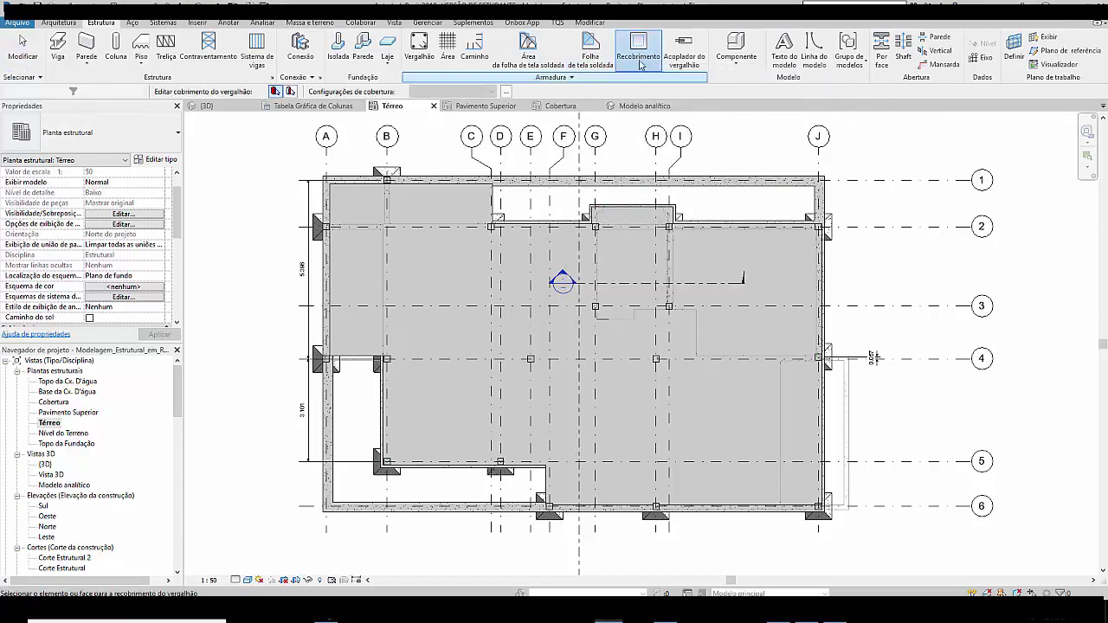
left_click(510, 92)
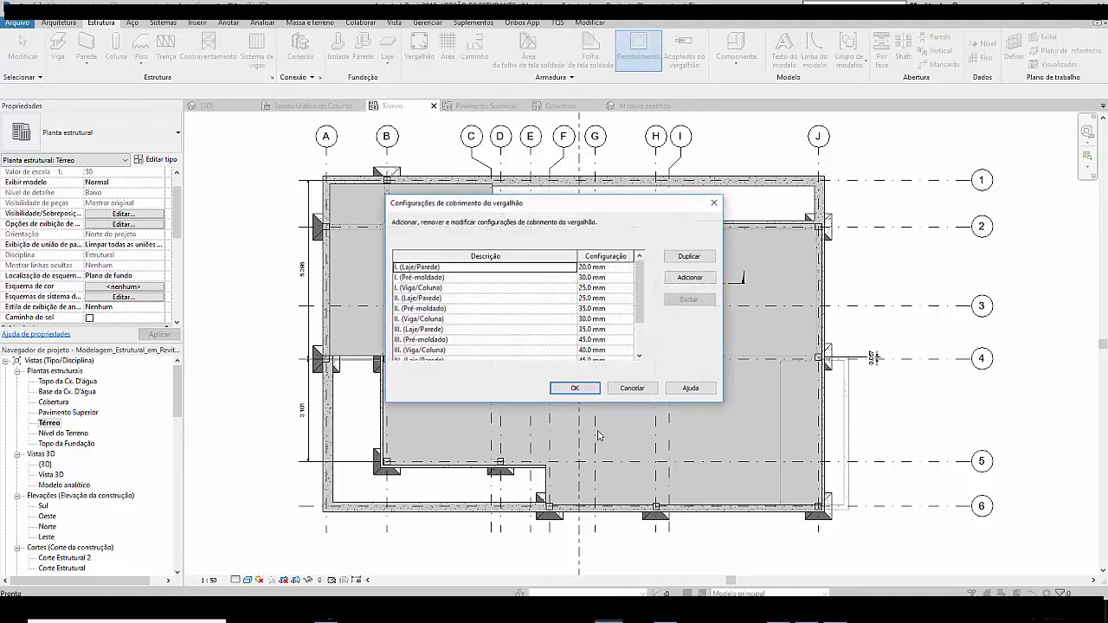
scroll(526, 321, "up", 2)
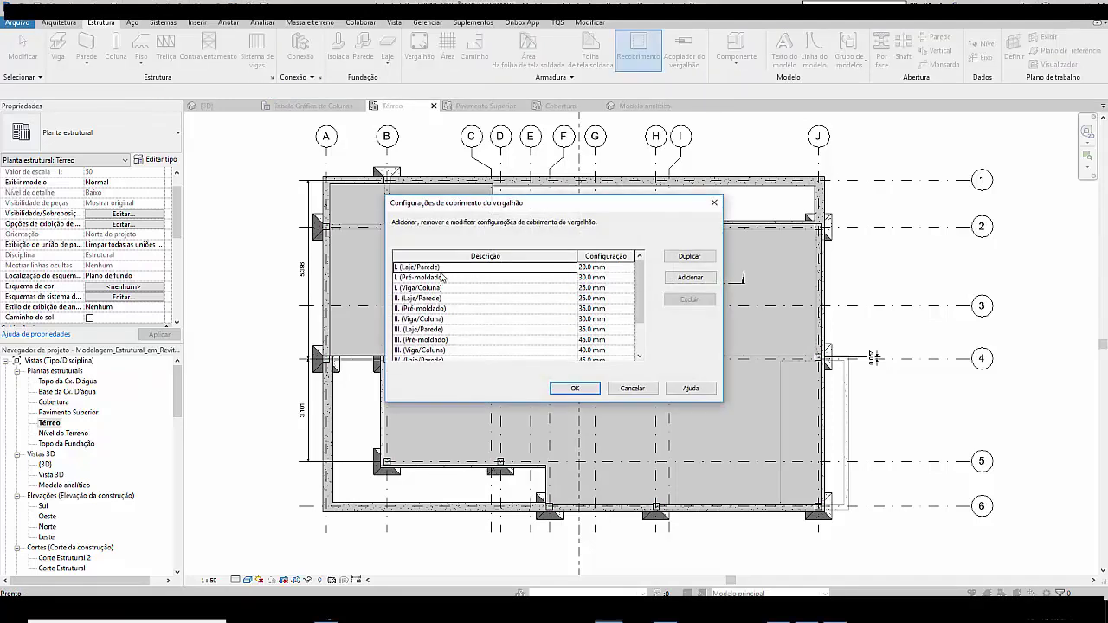
scroll(441, 278, "down", 1)
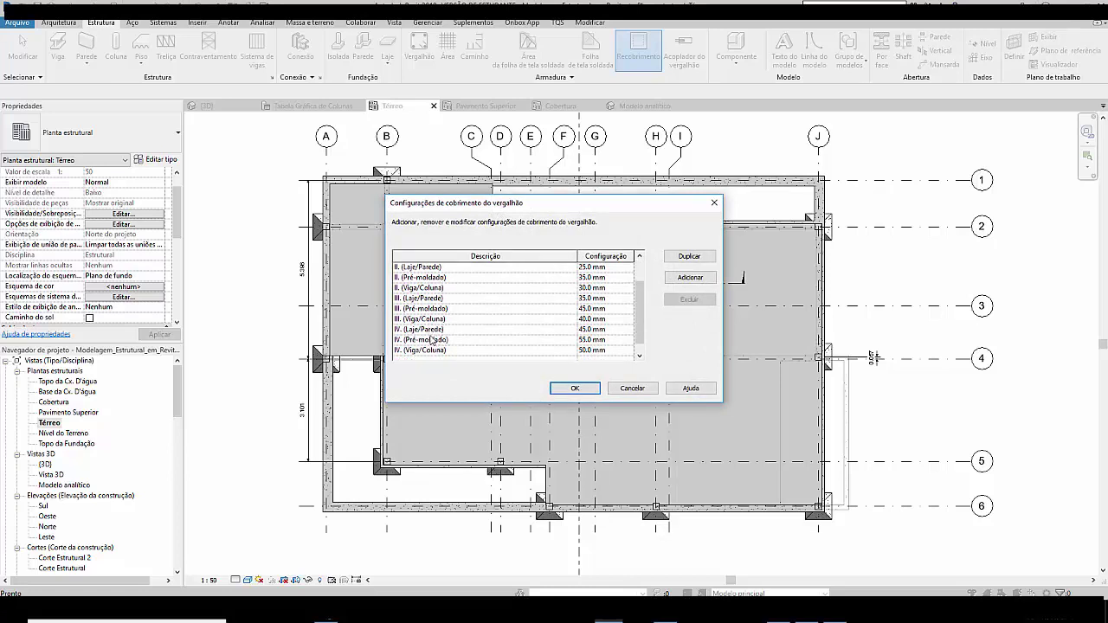
scroll(443, 352, "up", 1)
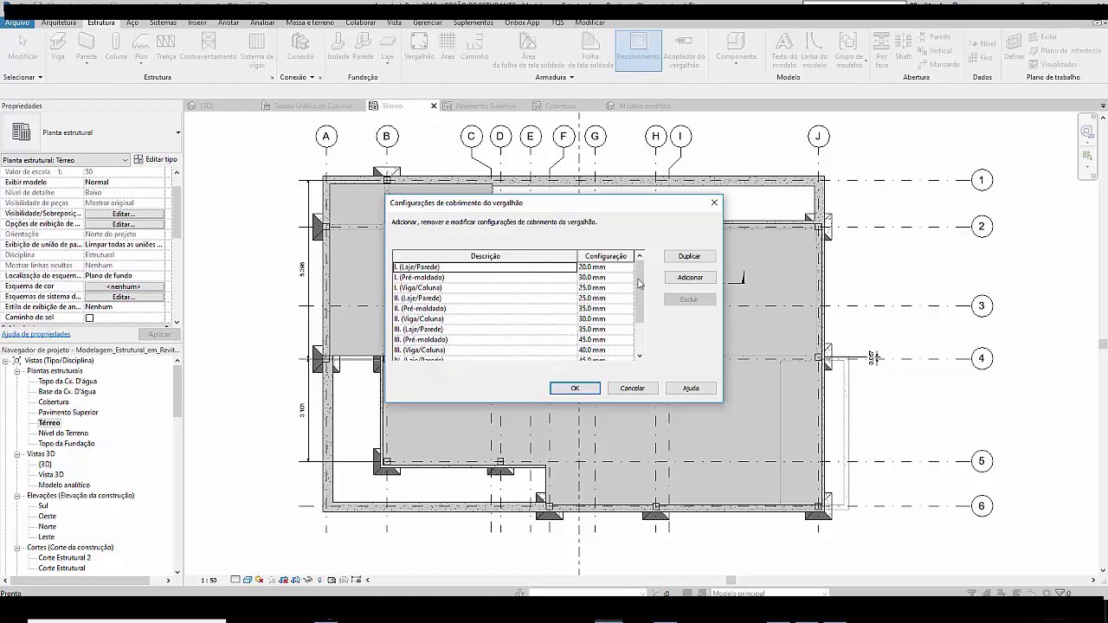
mouse_move(640, 282)
left_mouse_down()
mouse_move(641, 318)
mouse_move(641, 284)
left_mouse_up()
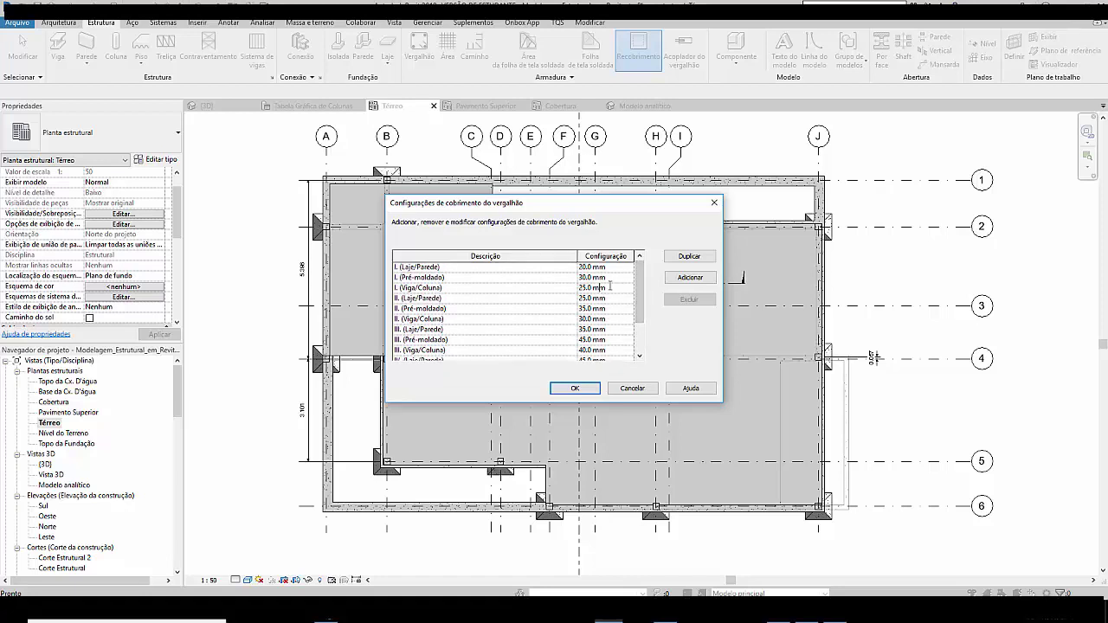
left_click(609, 311)
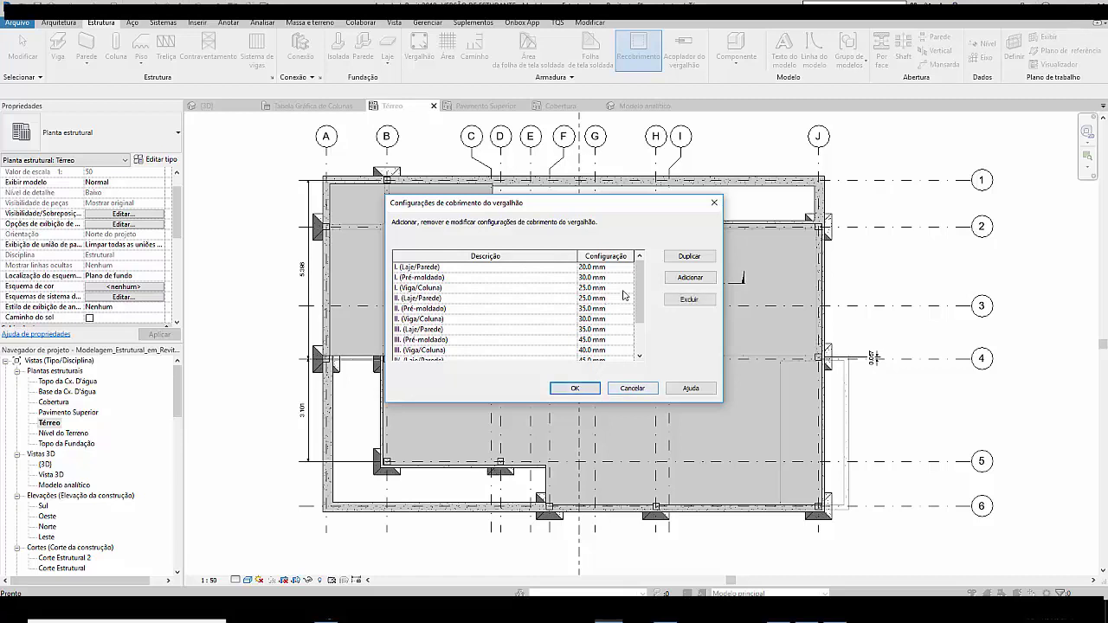
left_click(631, 388)
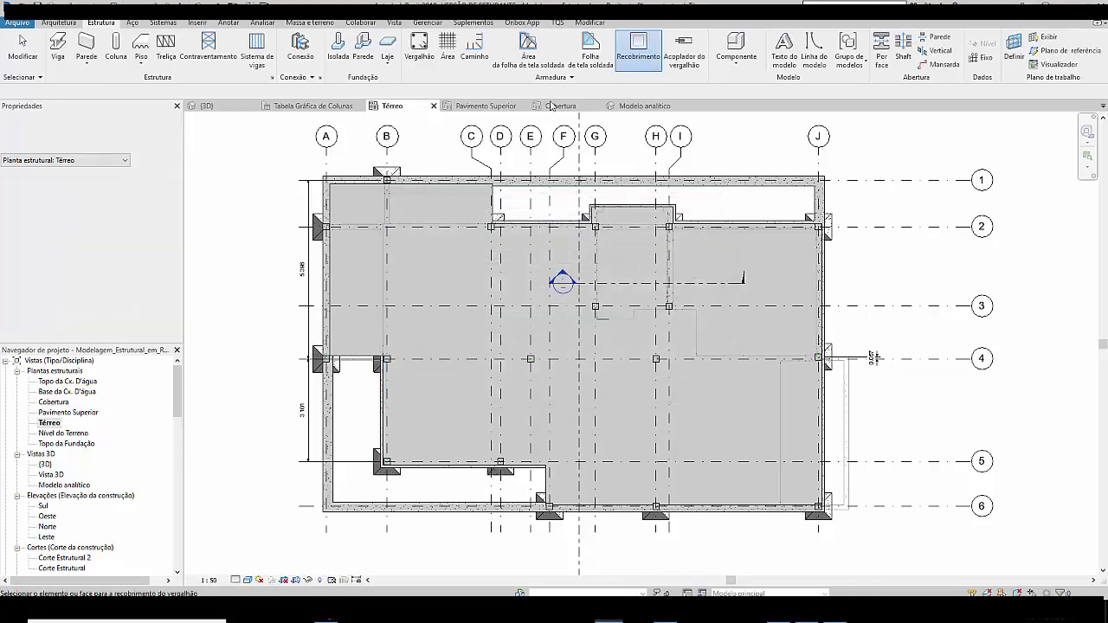
Step: Start an area reinforcement on the Térreo floor slab and accept the rebar shape notice about hooks
left_click(444, 59)
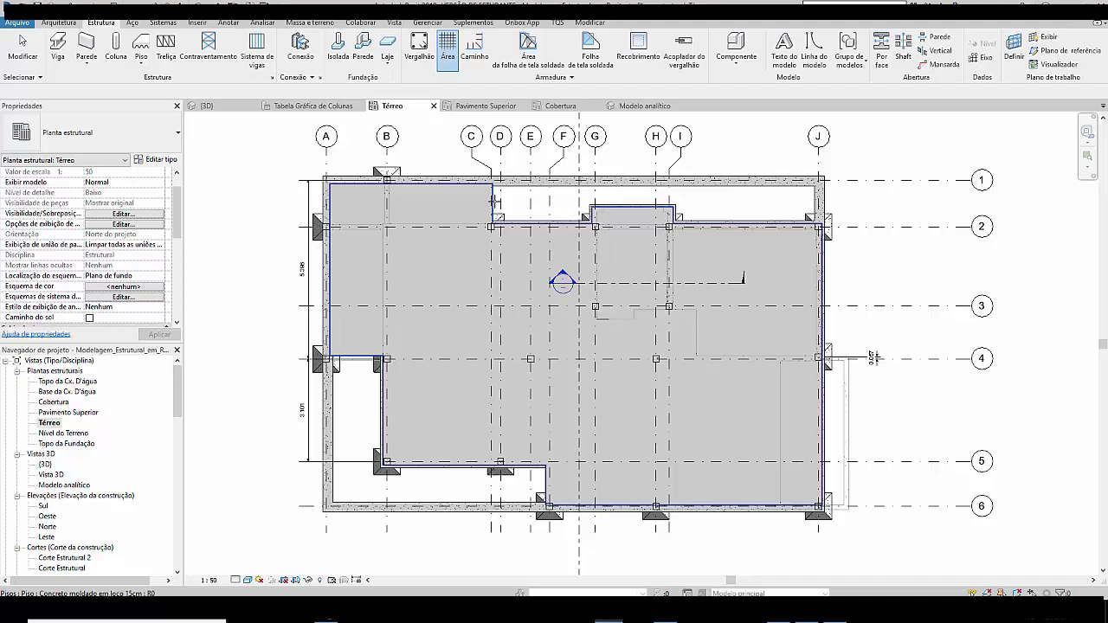
left_click(494, 201)
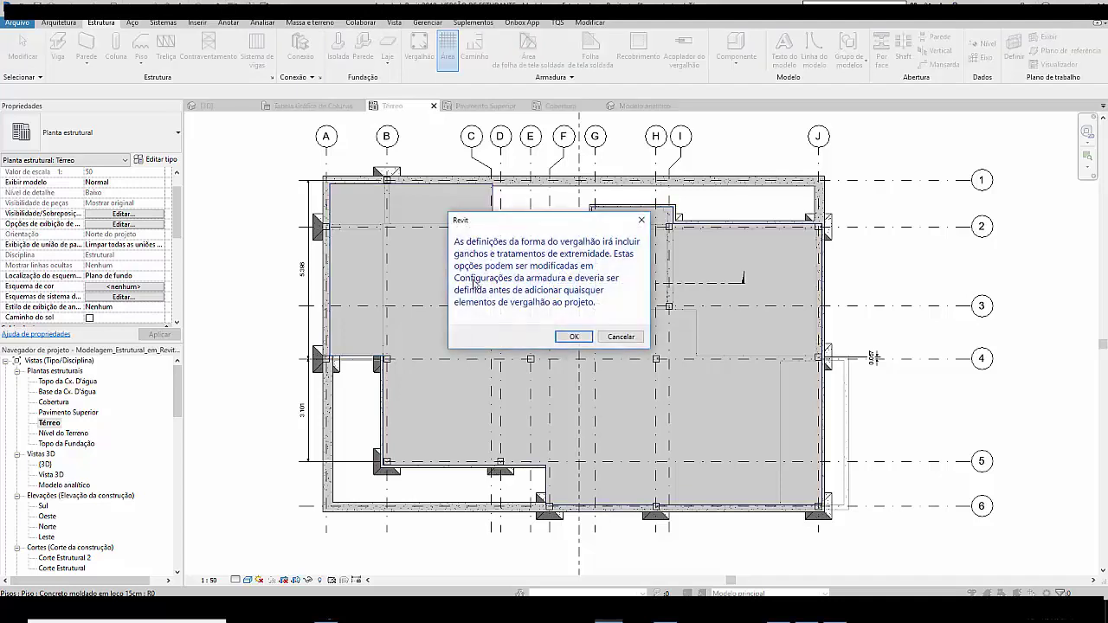
left_click(573, 337)
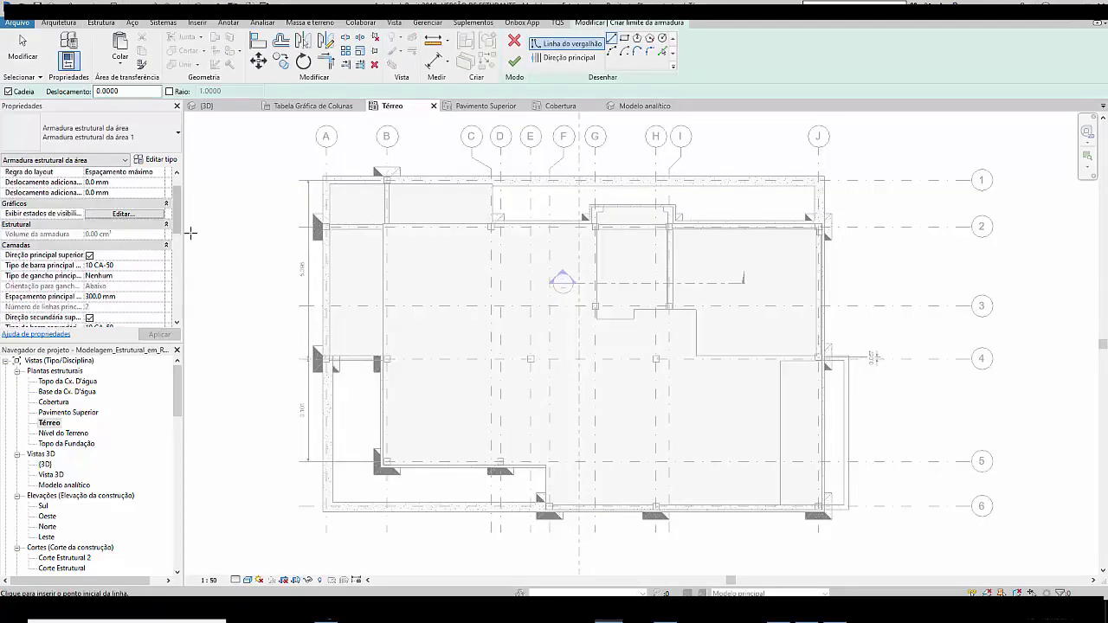
Step: Try the Número fixo layout rule for the area reinforcement and return it to Espaçamento máximo
left_click_drag(182, 232, 250, 241)
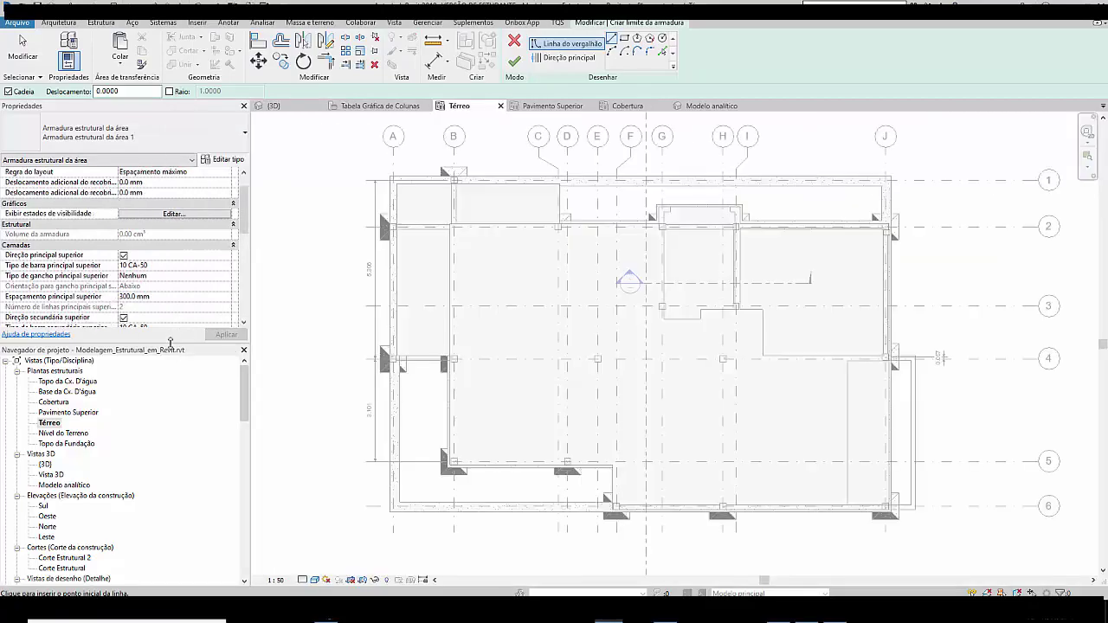
left_click_drag(171, 340, 172, 459)
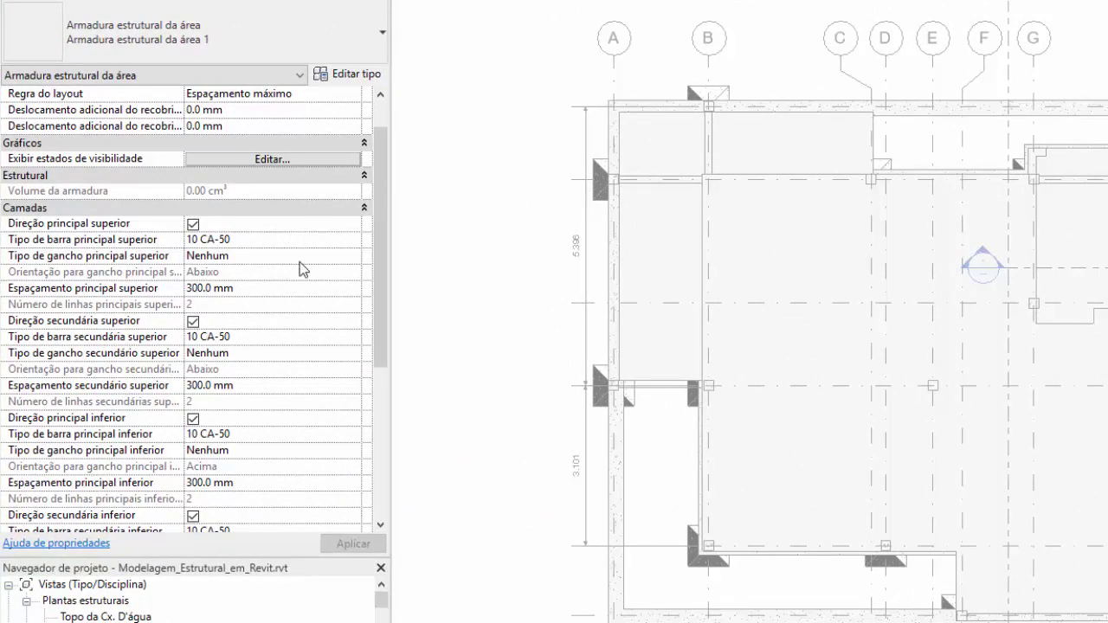
scroll(262, 260, "up", 1)
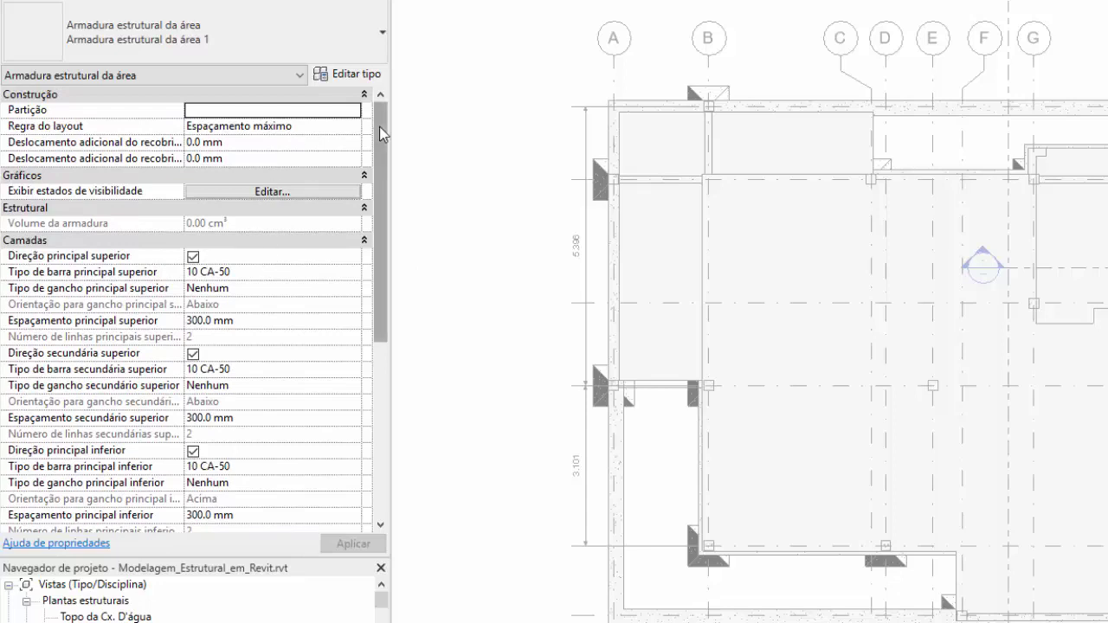
left_click(348, 129)
left_click(352, 128)
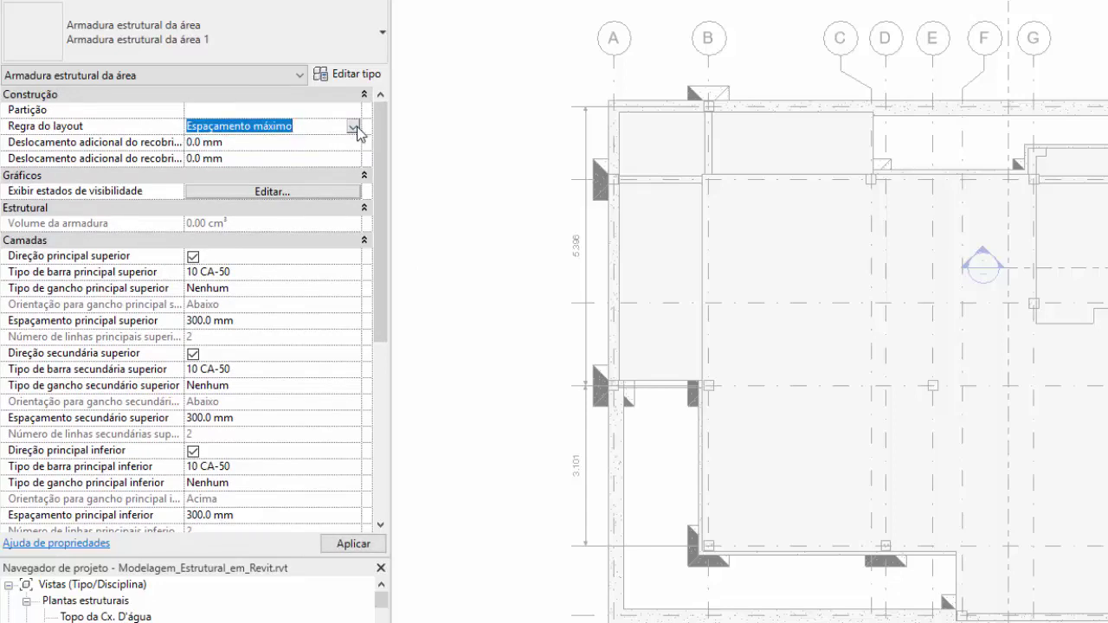
left_click(354, 128)
left_click(311, 154)
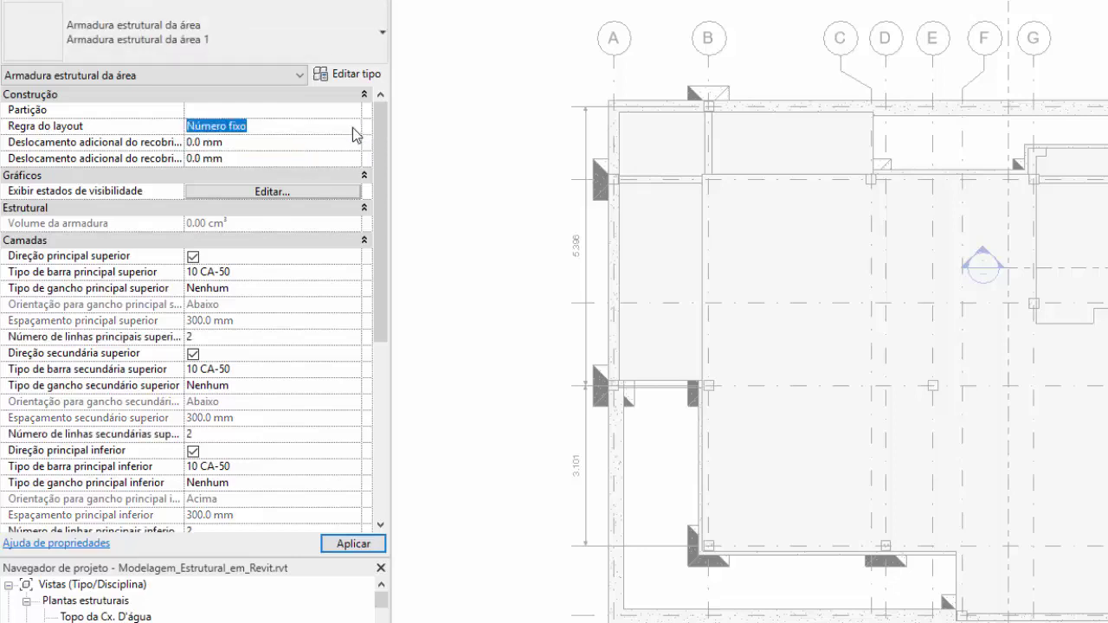
left_click(354, 128)
left_click(251, 139)
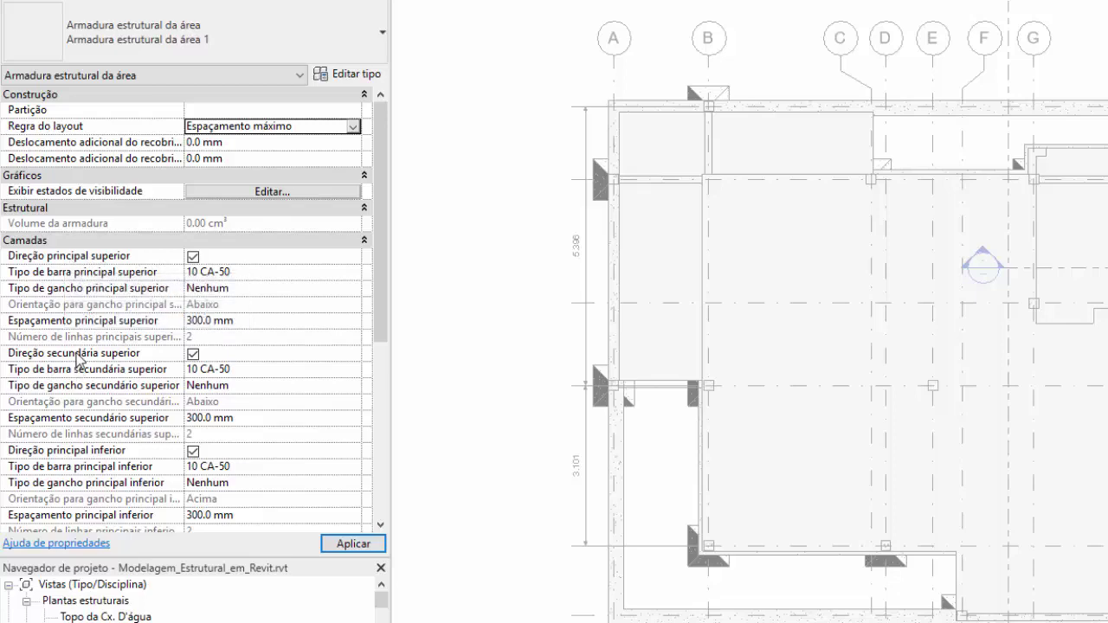
Step: Turn off the bottom principal and bottom secondary bar directions of the area reinforcement
left_click(193, 451)
scroll(199, 418, "down", 3)
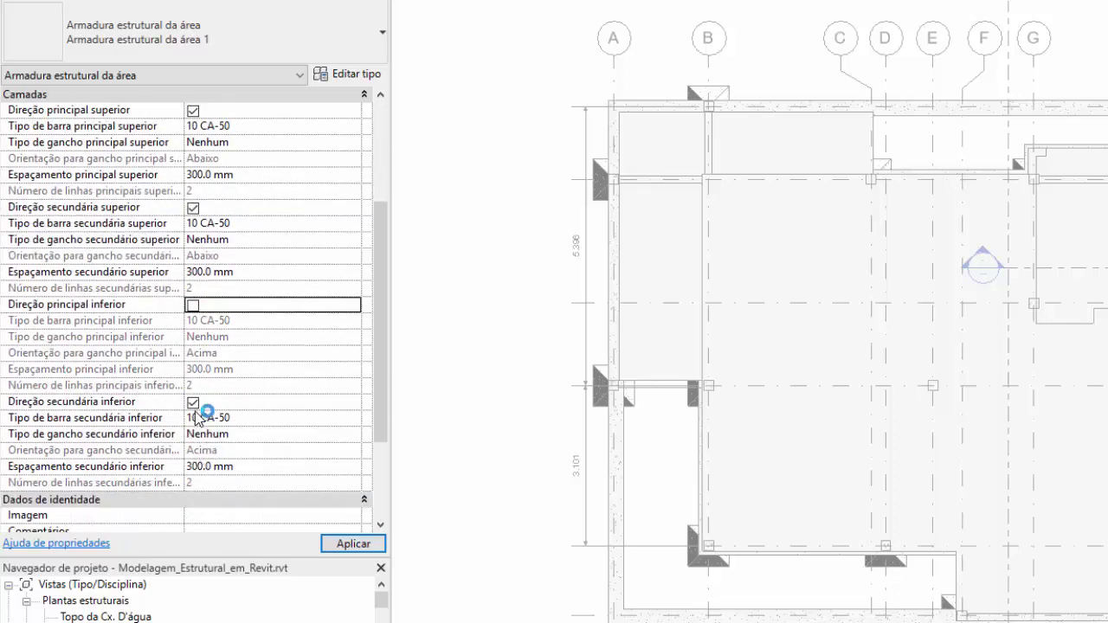
left_click(195, 410)
left_click(193, 403)
scroll(258, 391, "up", 3)
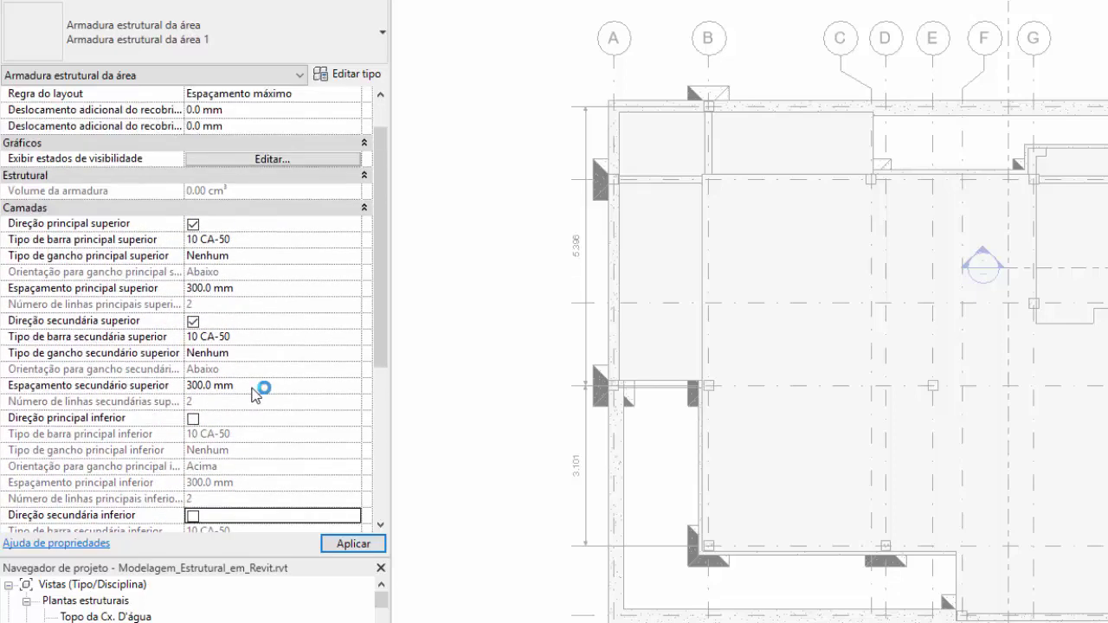
Step: Set the top principal bars to type 8 CA-50 with a spacing of 20 cm
left_click(78, 243)
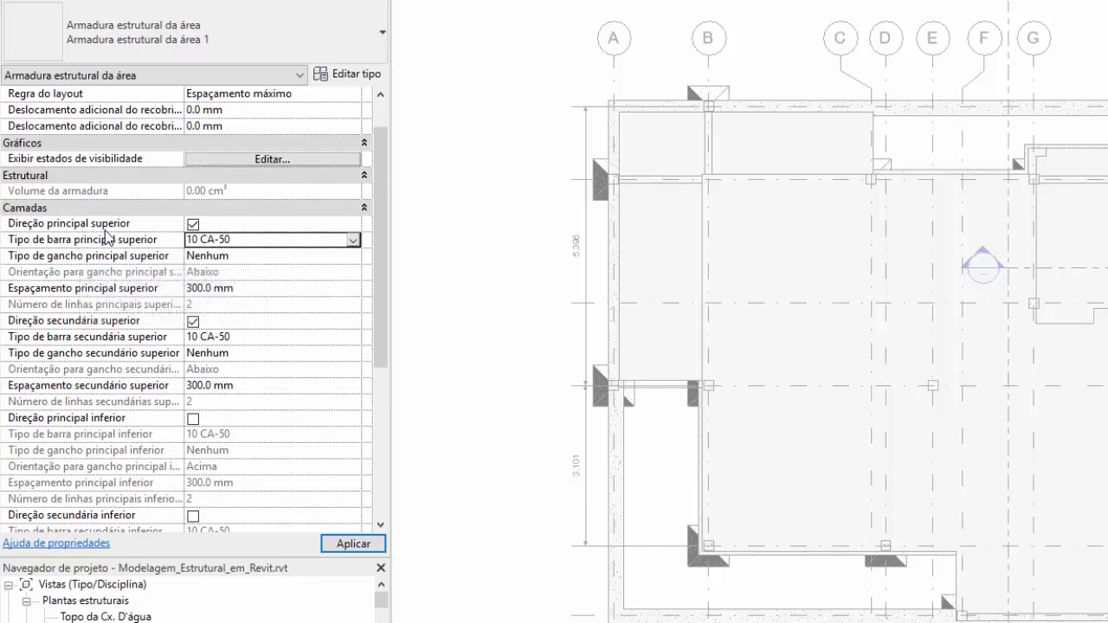
left_click(354, 240)
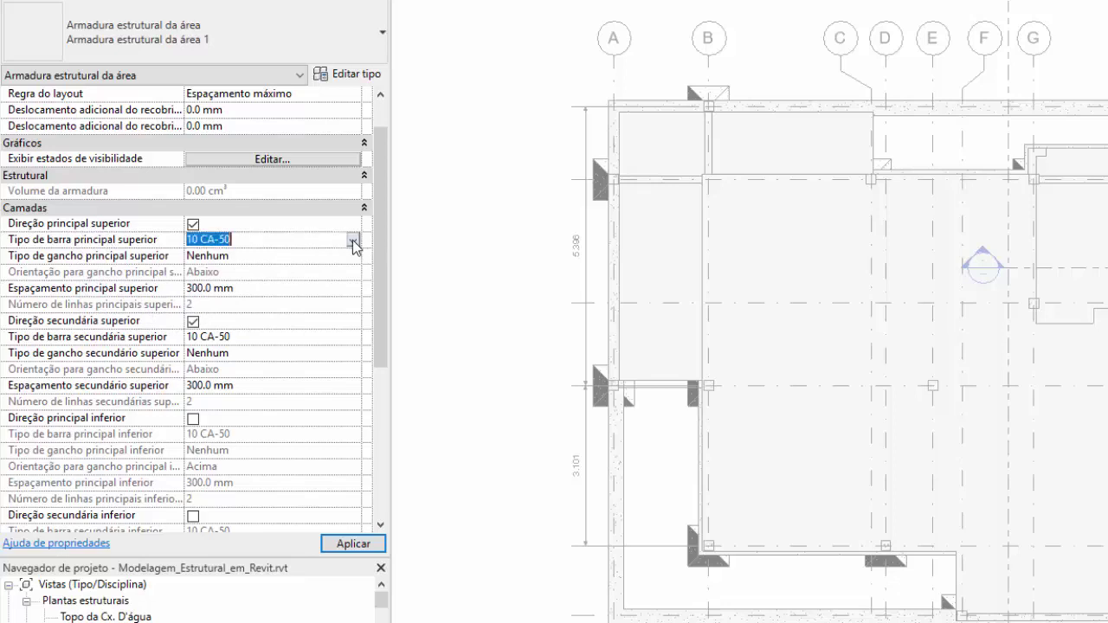
scroll(234, 286, "up", 3)
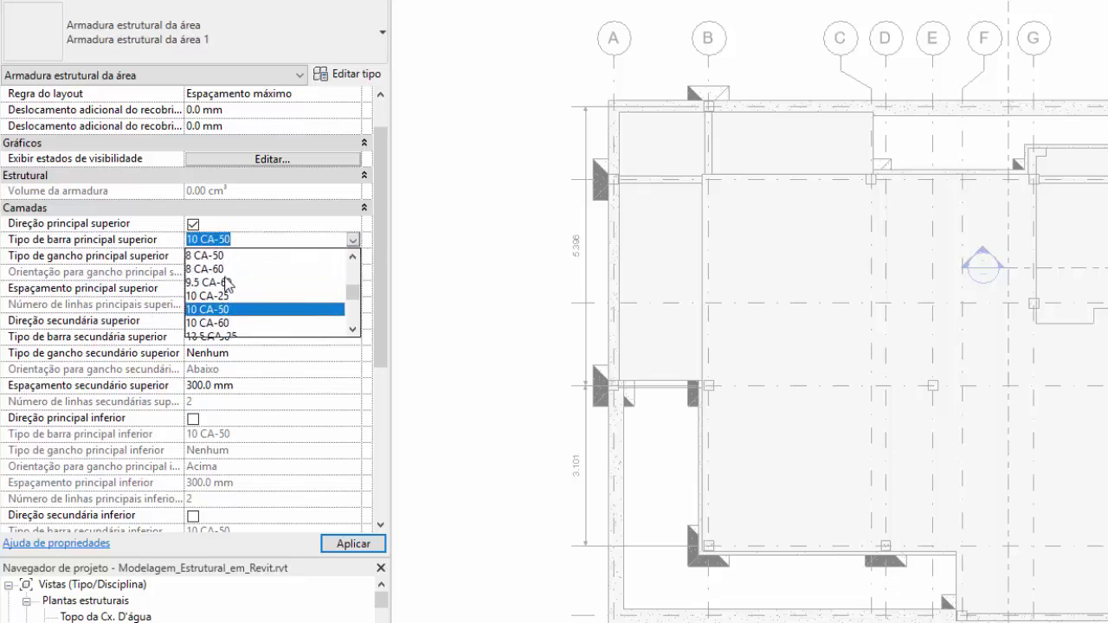
left_click(221, 296)
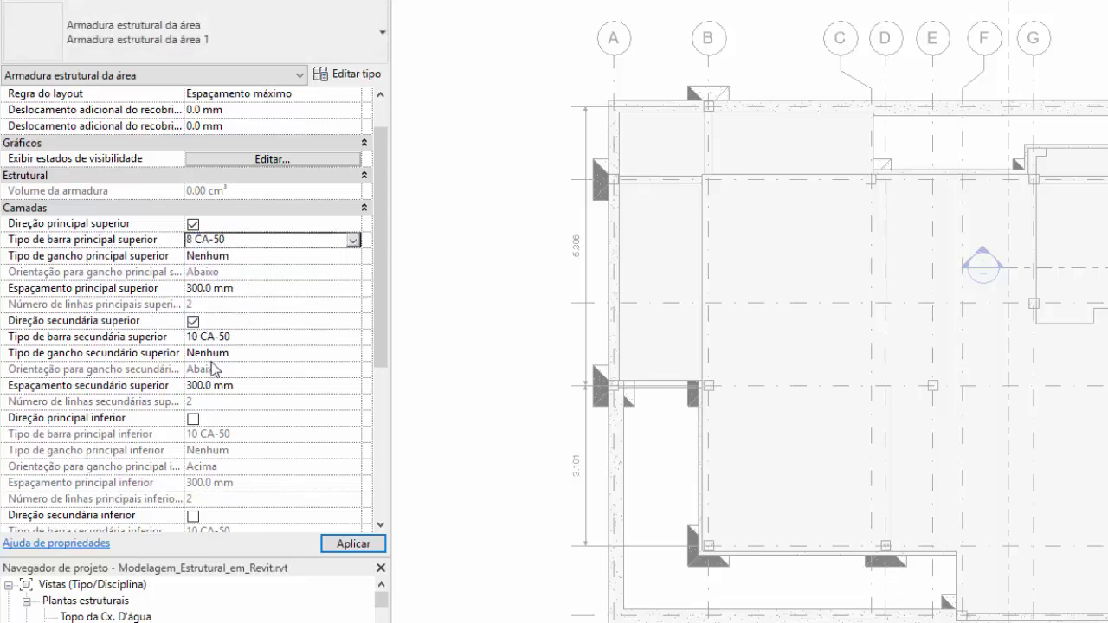
left_click(200, 288)
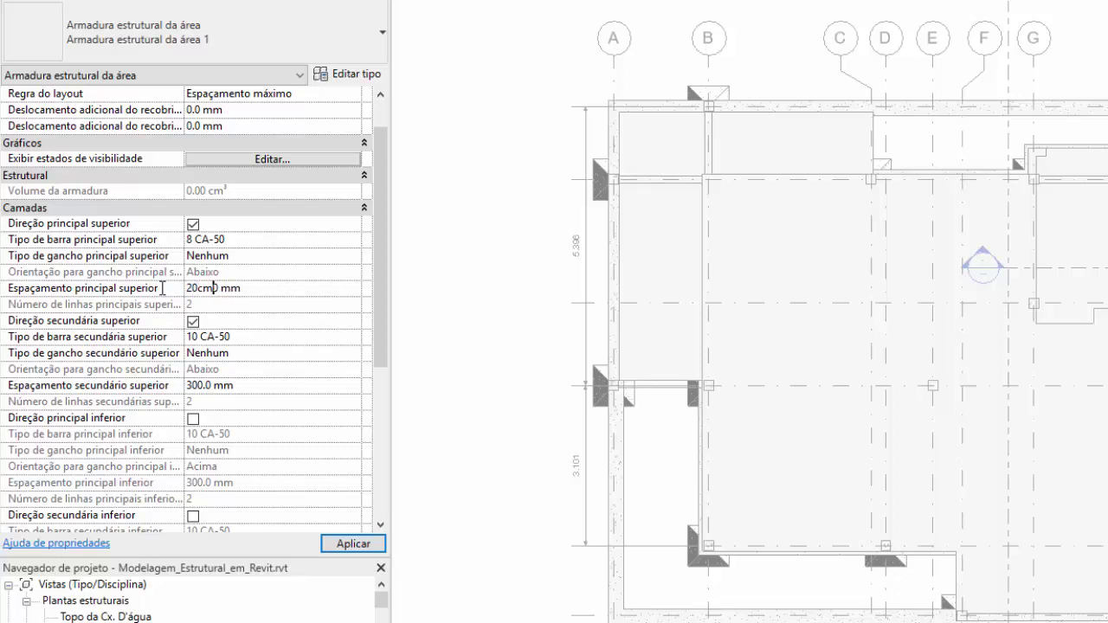
key("Return")
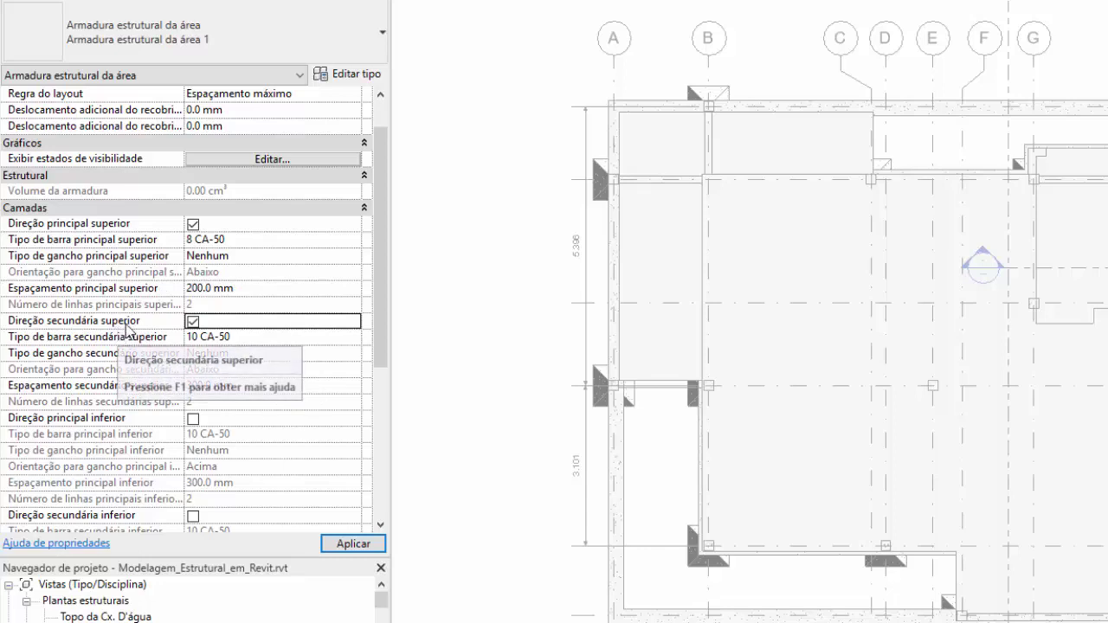
Step: Set the top secondary bars to type 6.3 CA-50 and apply the area reinforcement properties
left_click(352, 337)
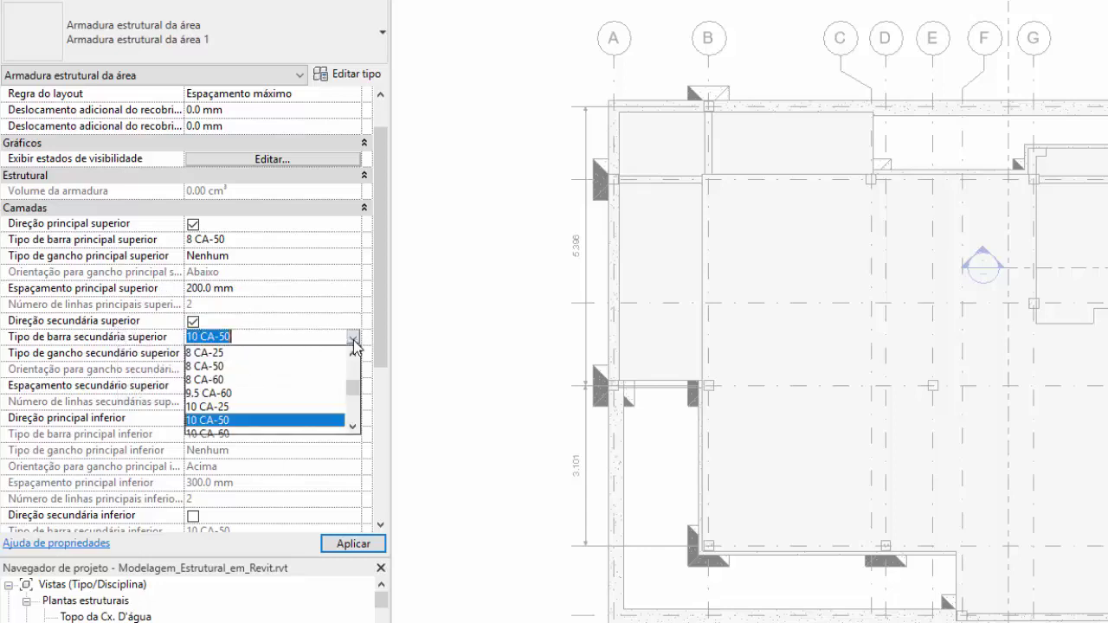
scroll(255, 391, "up", 2)
scroll(229, 389, "up", 1)
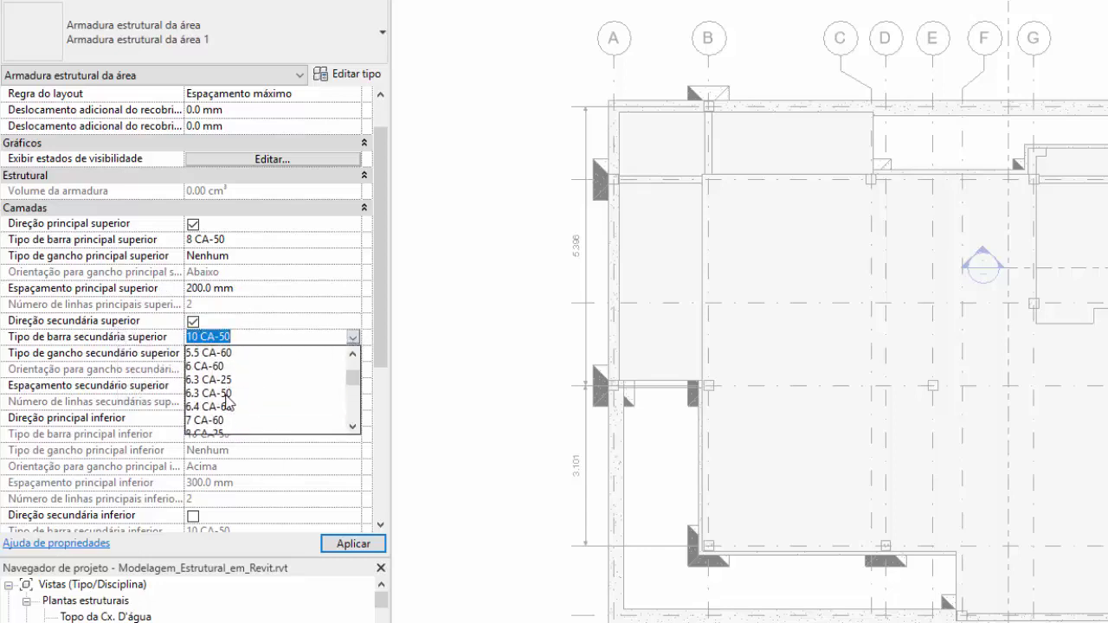
left_click(229, 395)
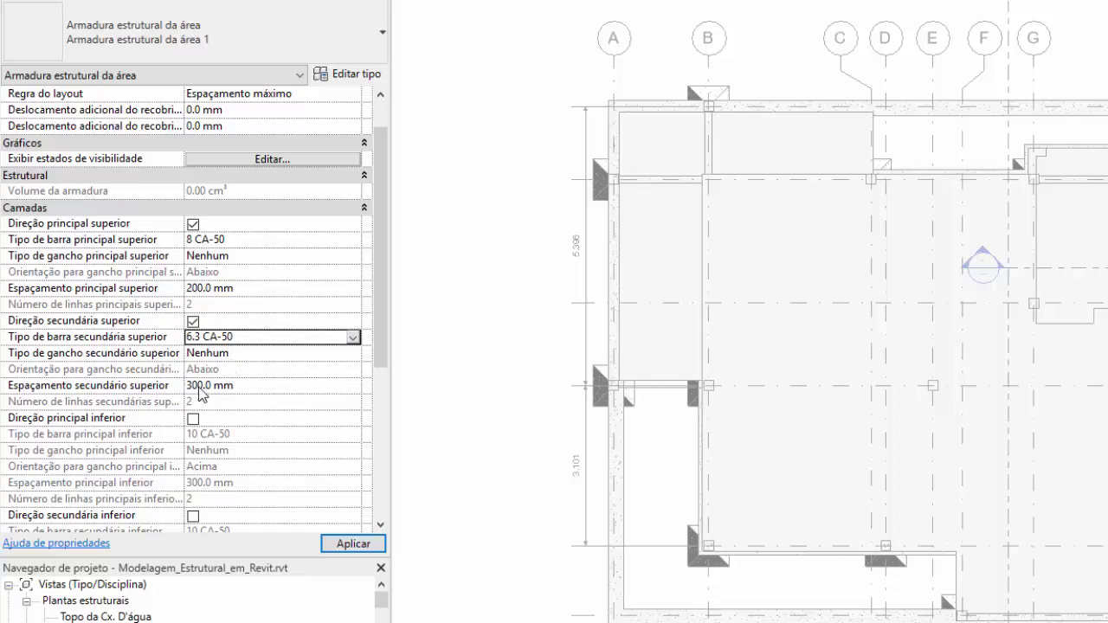
left_click(199, 386)
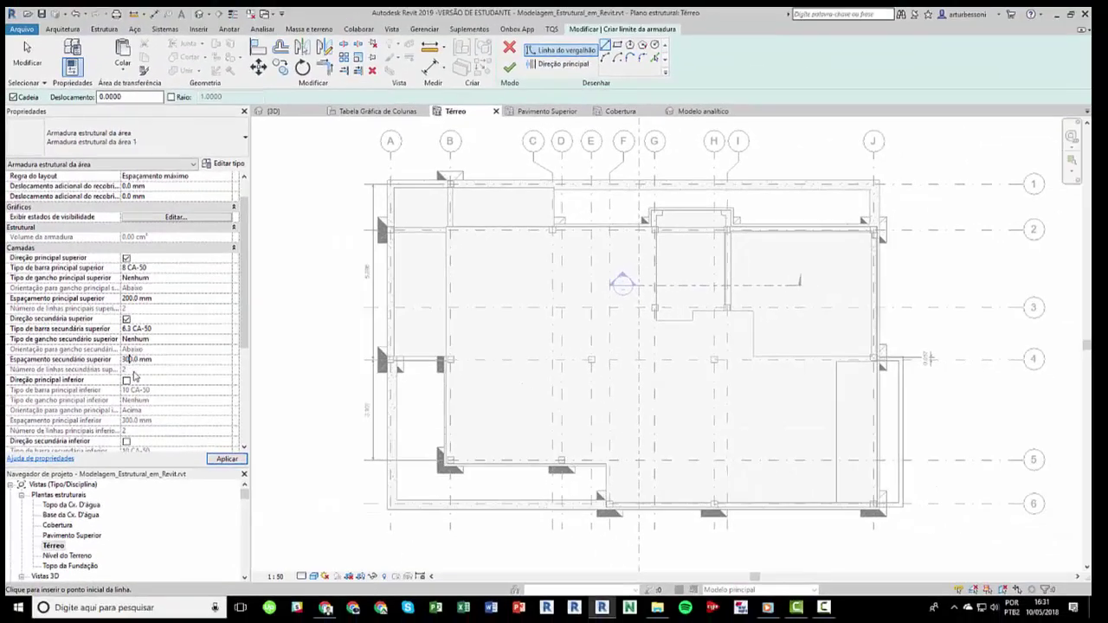
left_click(214, 457)
left_click(222, 463)
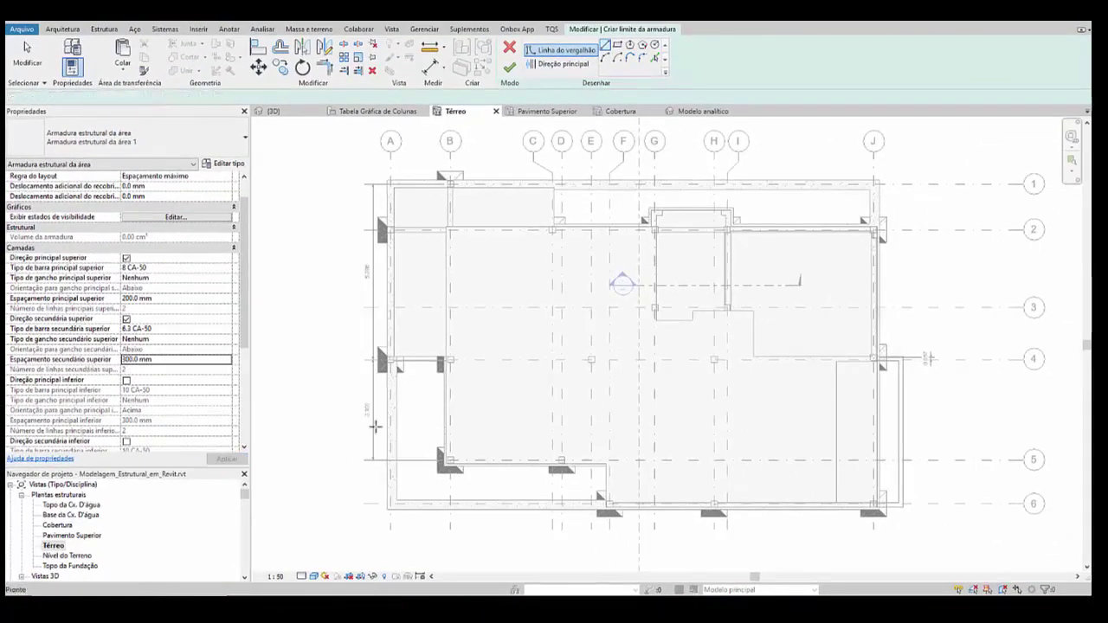
Step: Define the main reinforcement direction with a vertical line about 7.30 m long along grid B between grids 2 and 5, and finish the area reinforcement
left_click(510, 73)
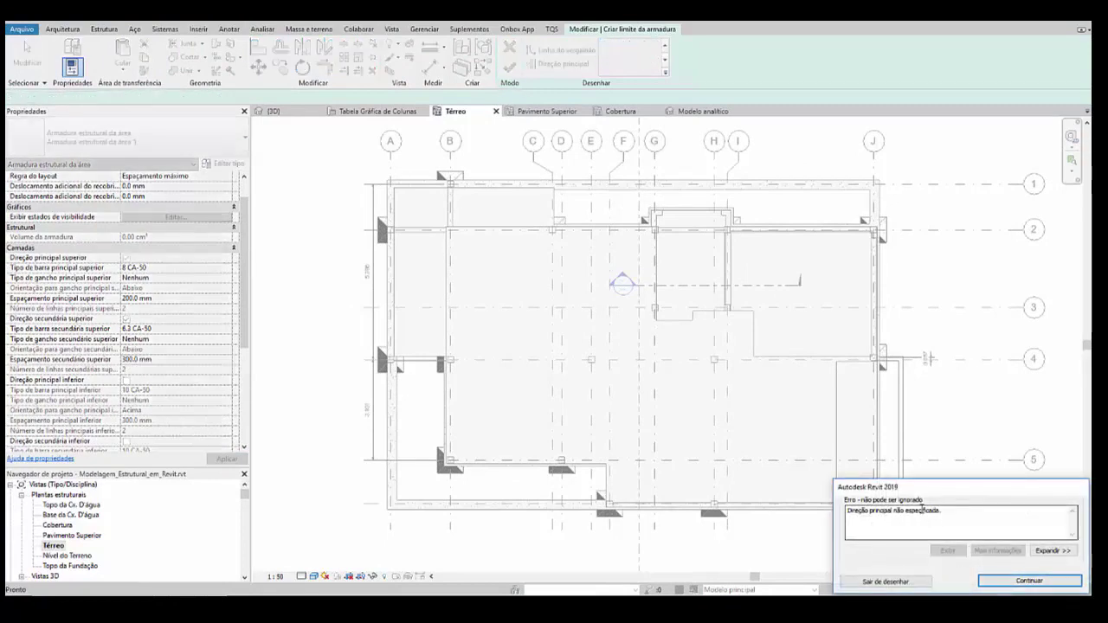
left_click(996, 582)
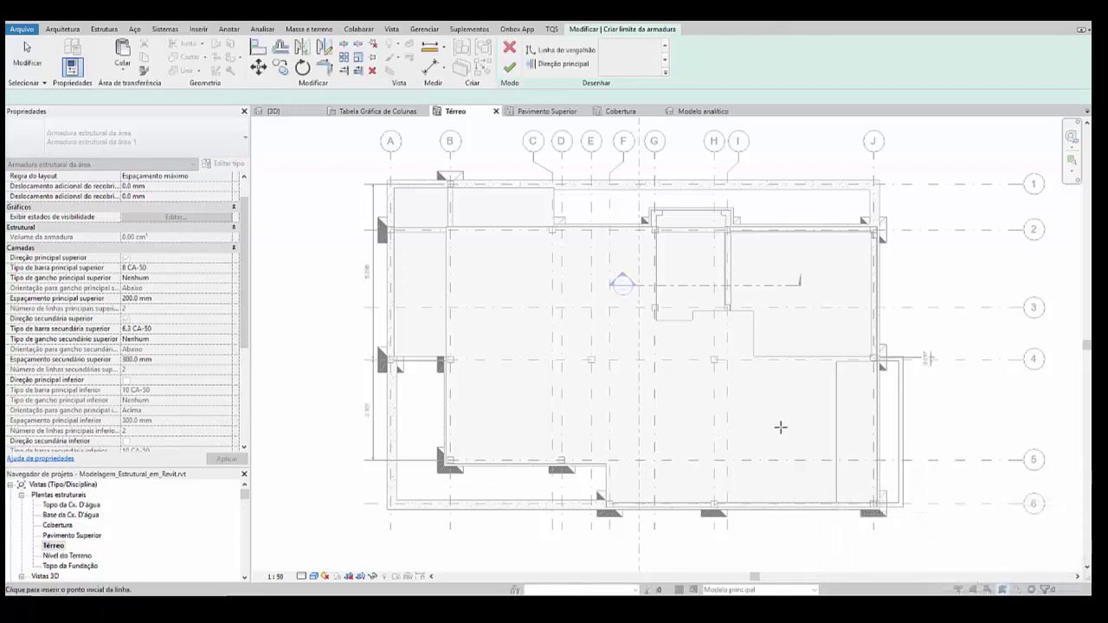
left_click(554, 64)
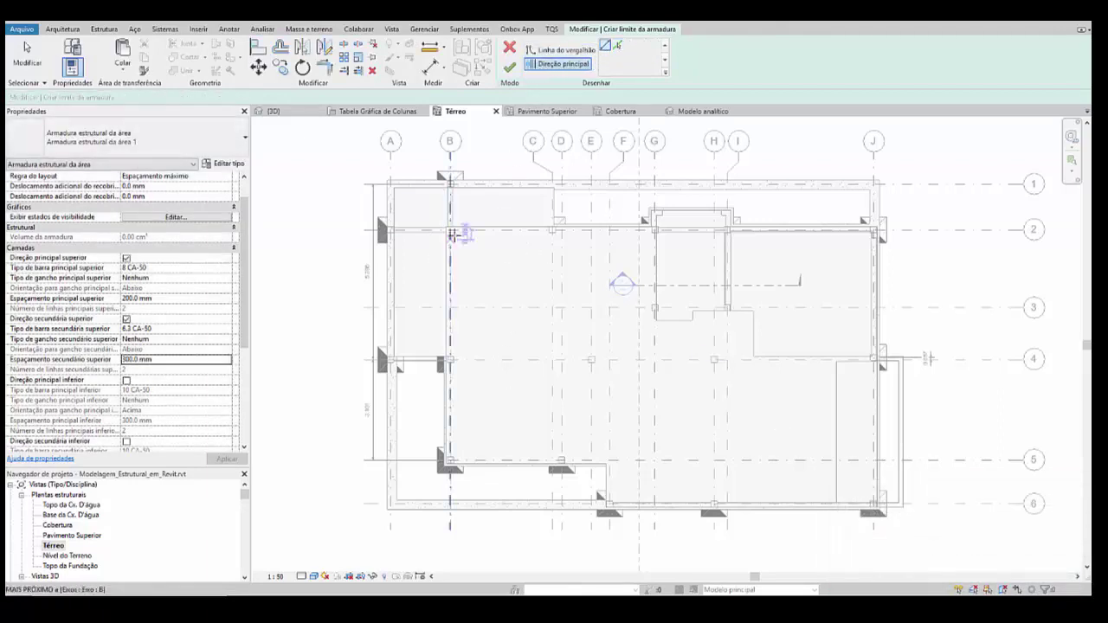
left_click(449, 185)
left_click(449, 227)
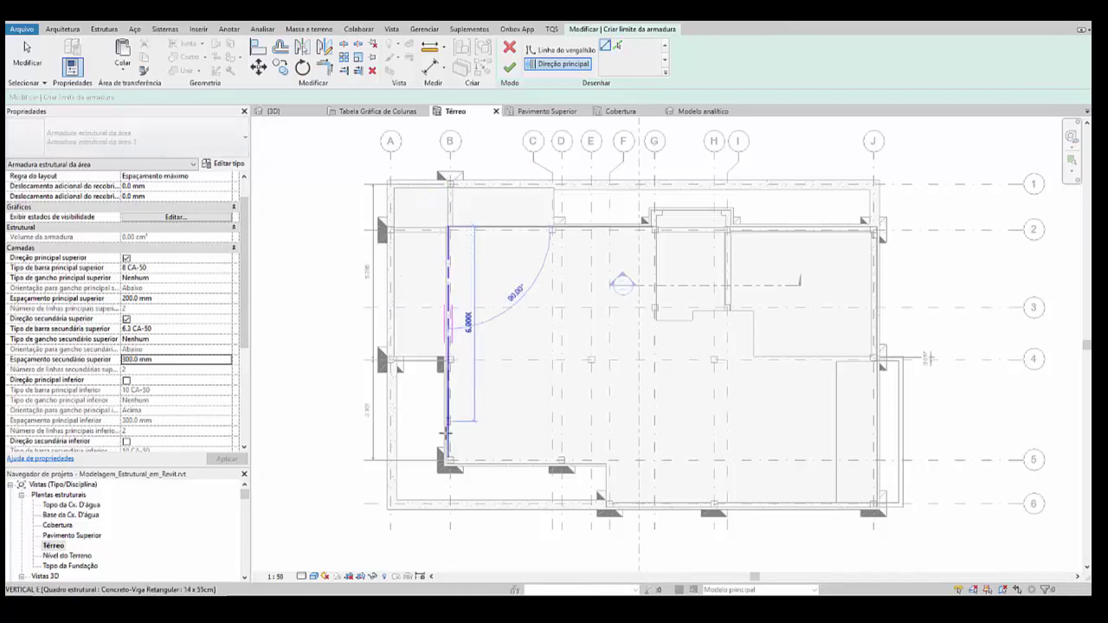
left_click(448, 463)
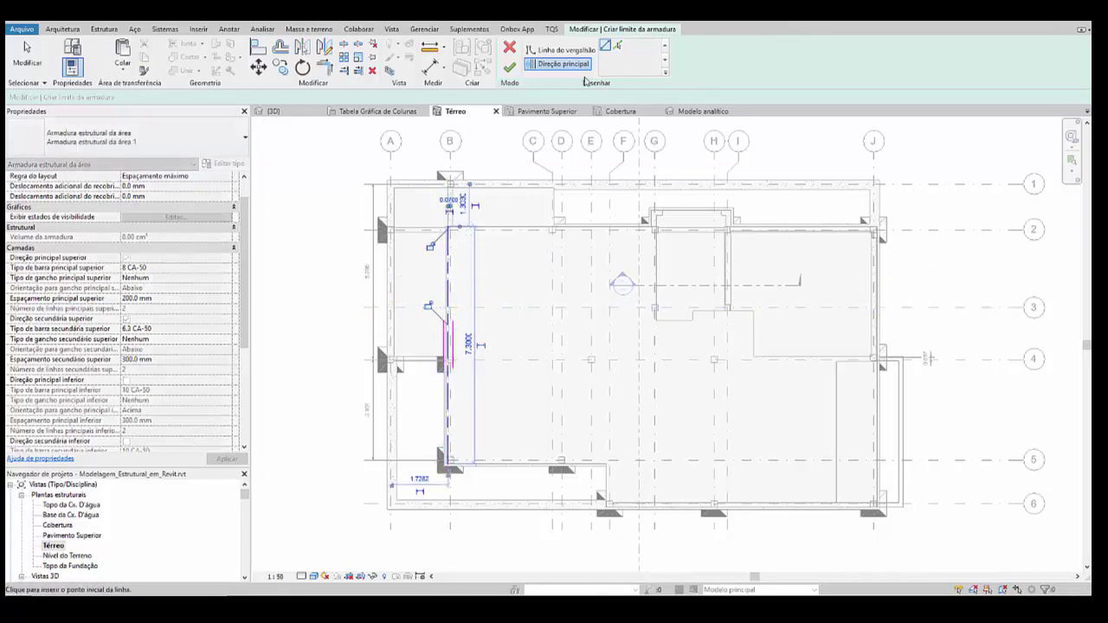
left_click(509, 66)
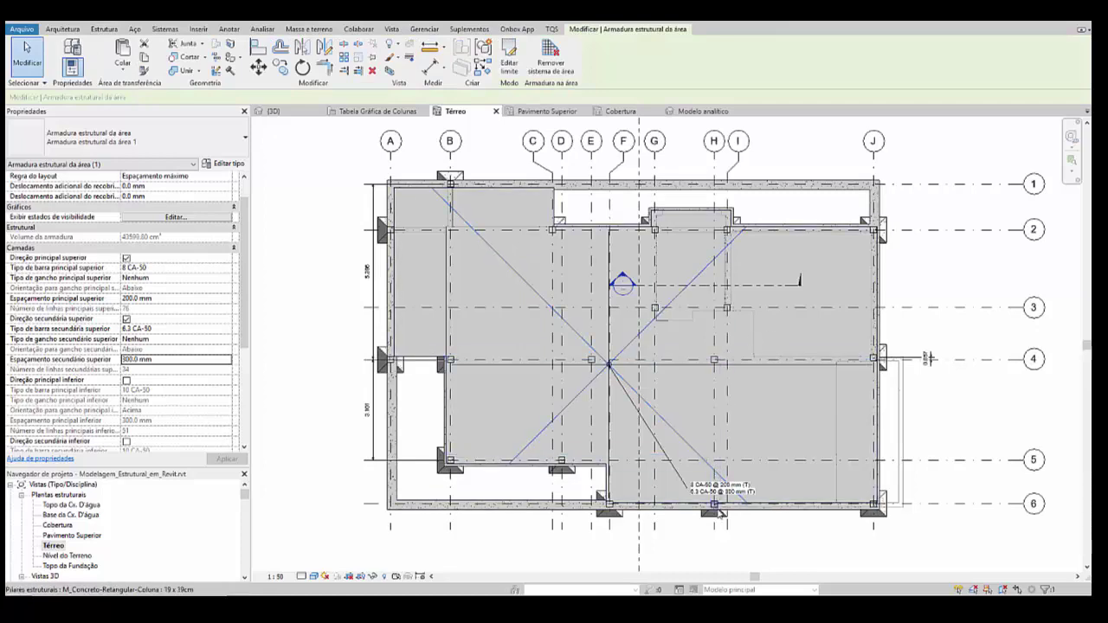
scroll(716, 500, "up", 3)
scroll(678, 470, "down", 5)
key("Escape")
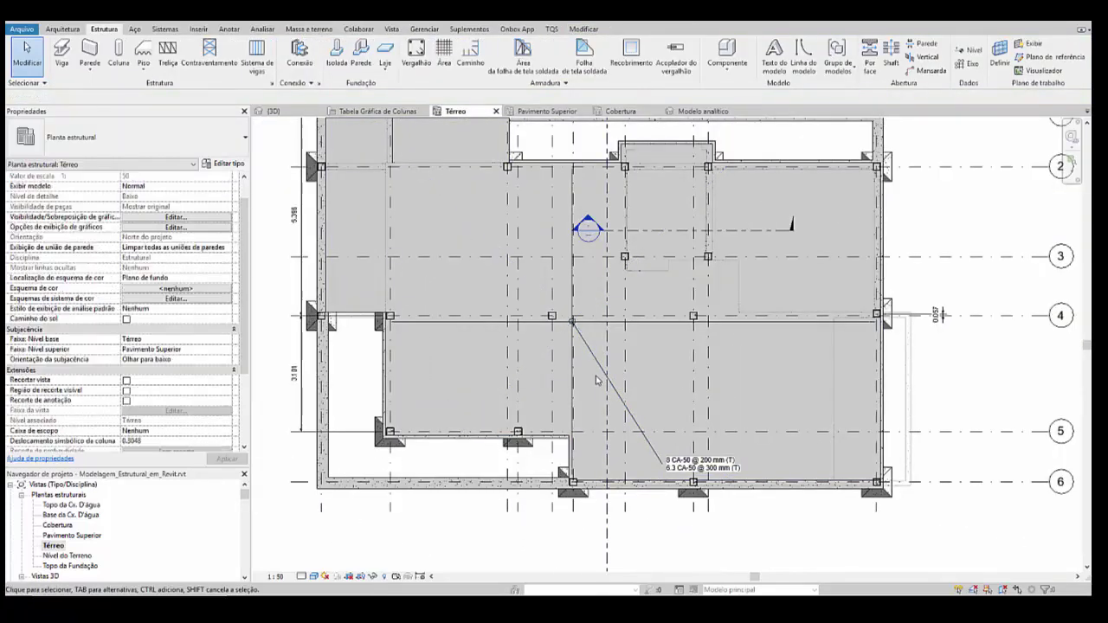
Step: Switch to the {3D} view and make the Vergalhão estrutural category visible in its graphics overrides
key("ctrl+Tab")
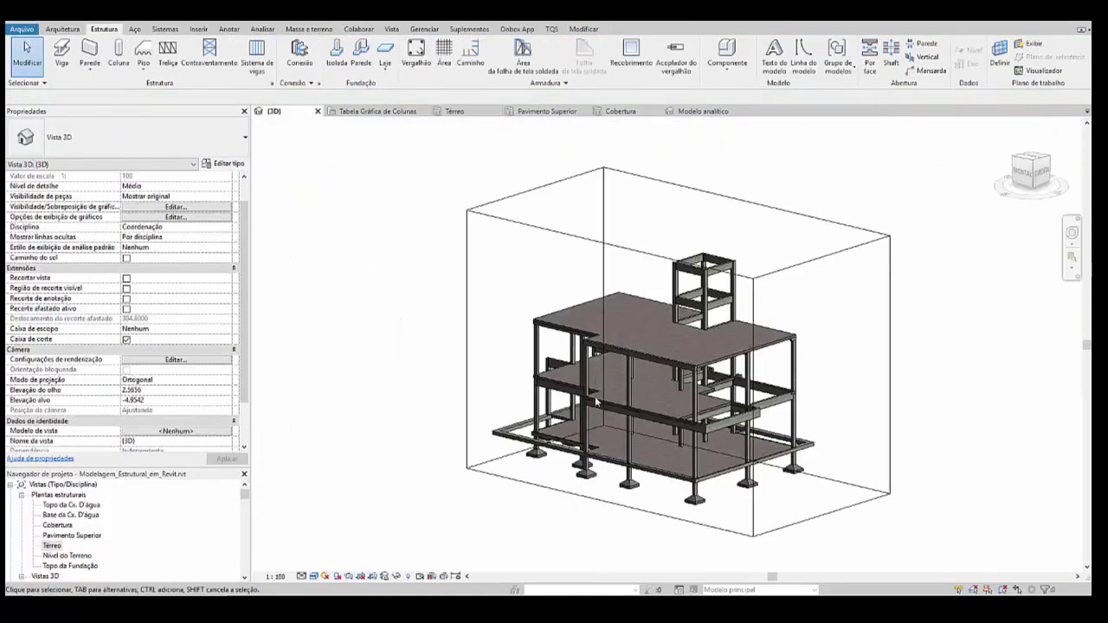
left_click(600, 452)
scroll(597, 454, "up", 4)
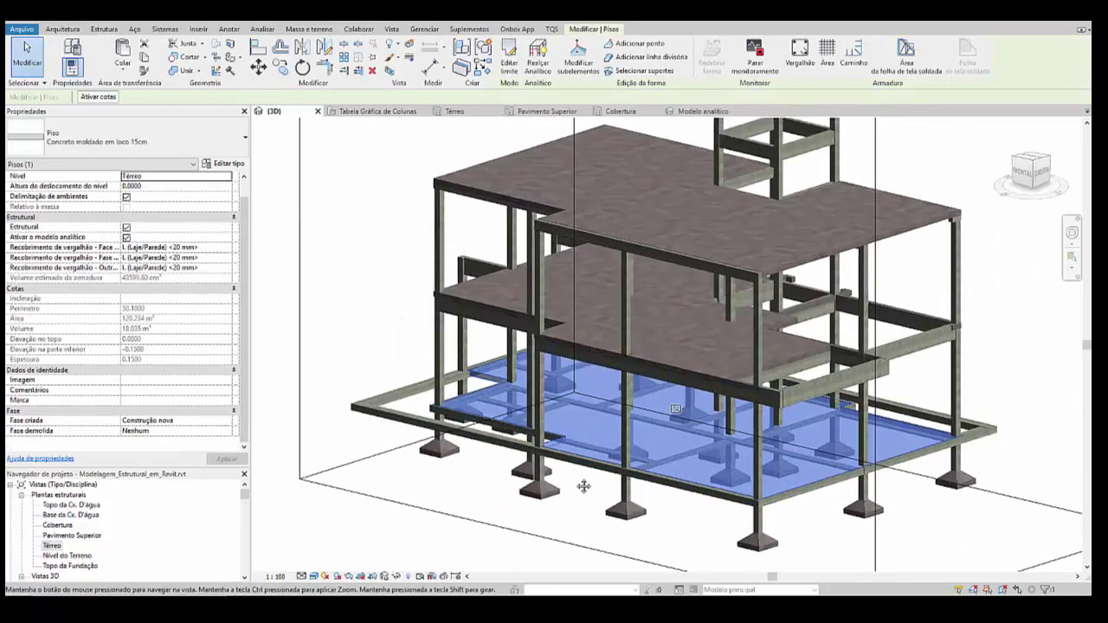
key("v")
key("g")
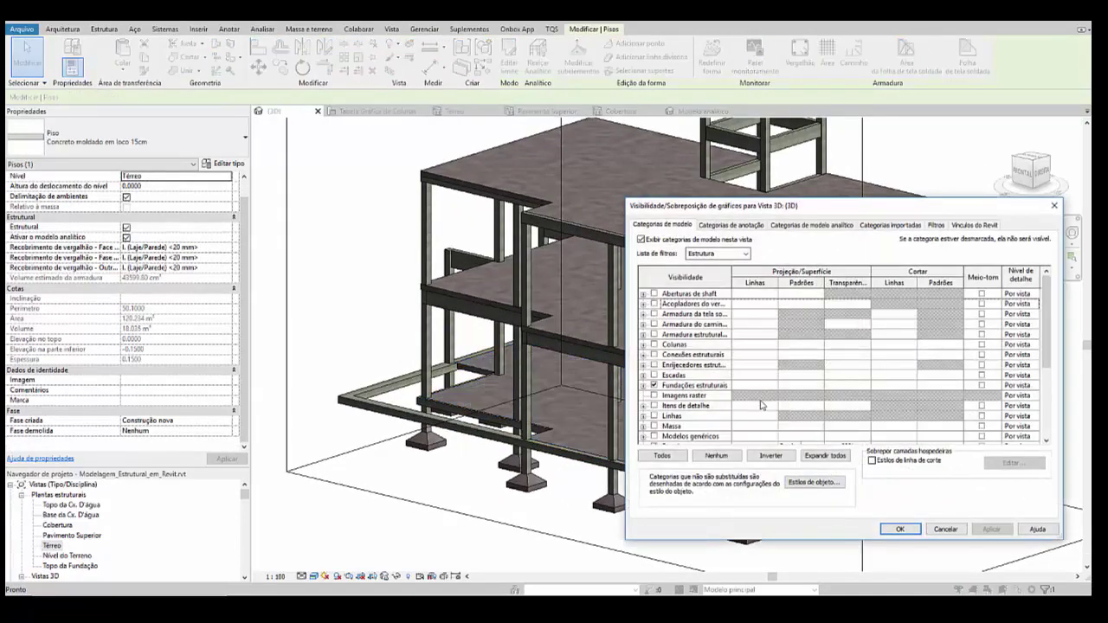
left_click(761, 406)
key("v")
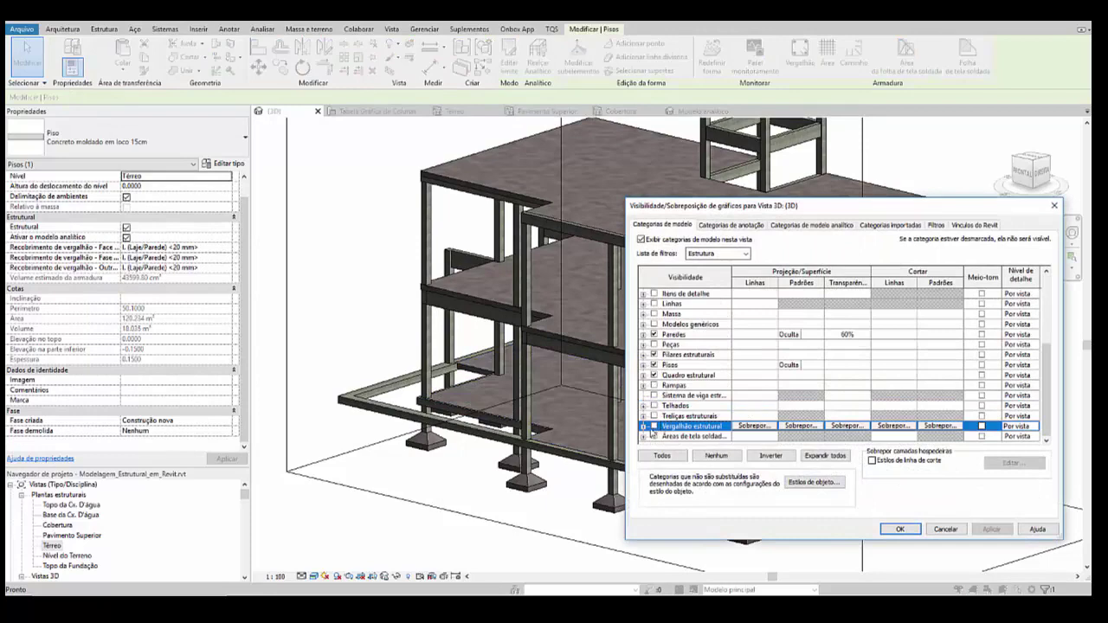
left_click(899, 530)
key("Escape")
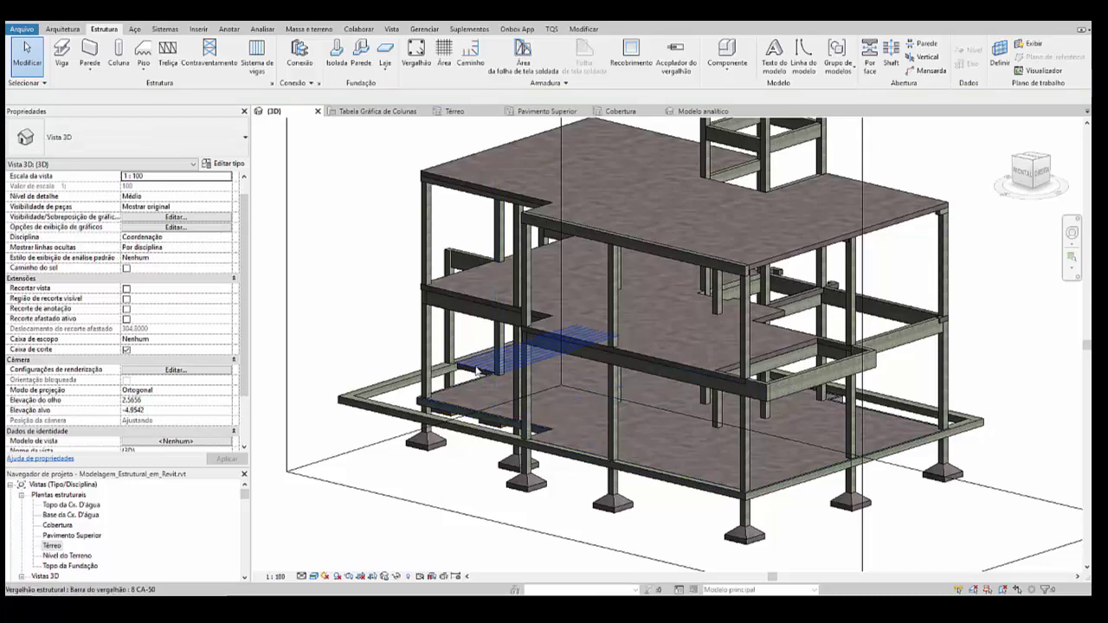
Step: Temporarily hide the Térreo floor slab in the 3D view and examine its rebar mesh, selecting one bar set
left_click(501, 385)
scroll(546, 411, "up", 5)
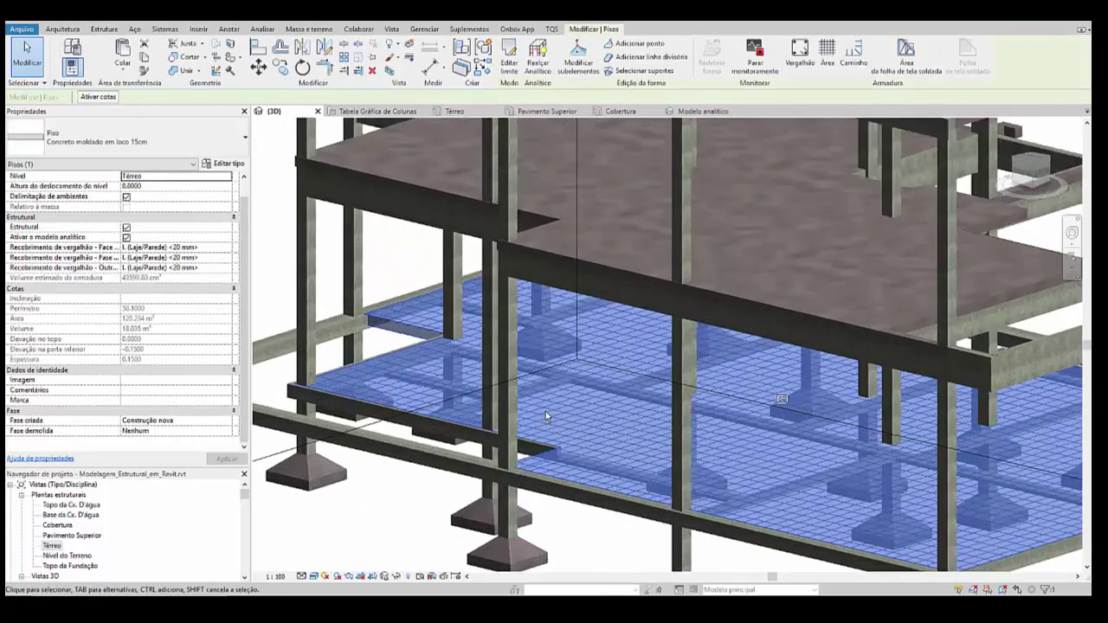
key("h")
key("h")
scroll(573, 452, "up", 5)
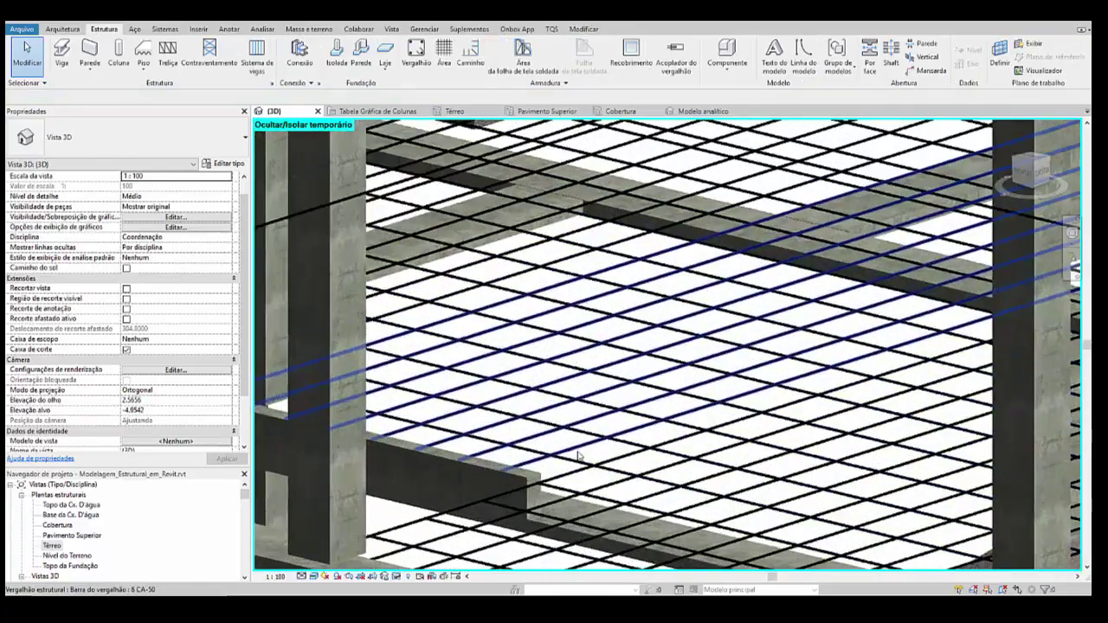
scroll(576, 453, "down", 8)
middle_click_drag(577, 453, 522, 487, "shift")
scroll(483, 435, "up", 8)
left_click(485, 433)
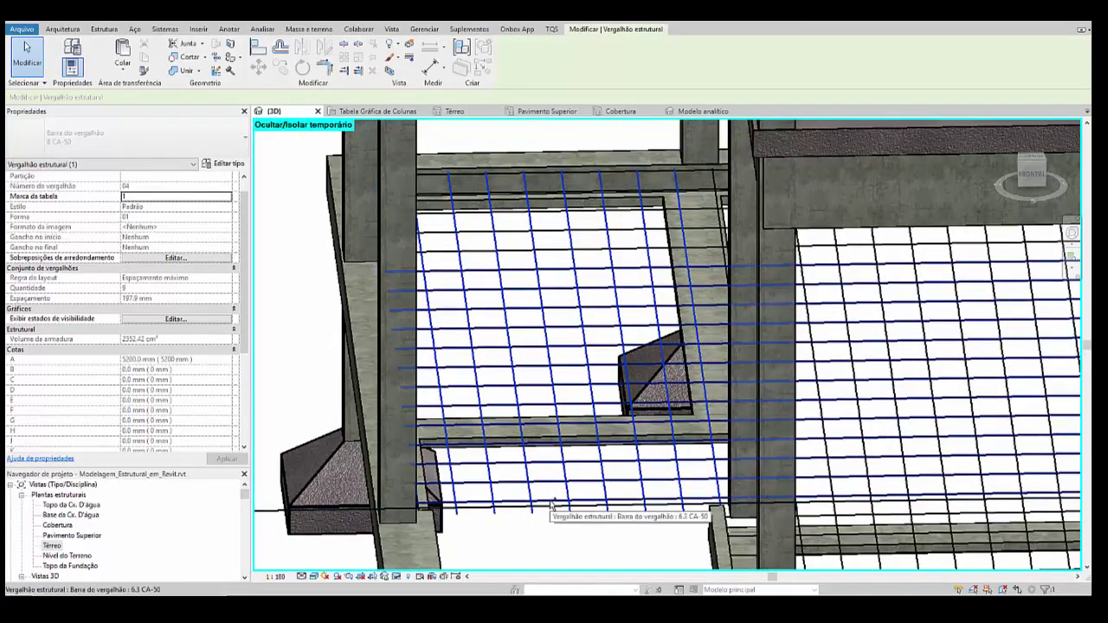
Step: Reset the temporary hiding in the 3D view and select the Térreo floor slab
key("Escape")
key("h")
key("r")
left_click(495, 446)
scroll(495, 446, "down", 4)
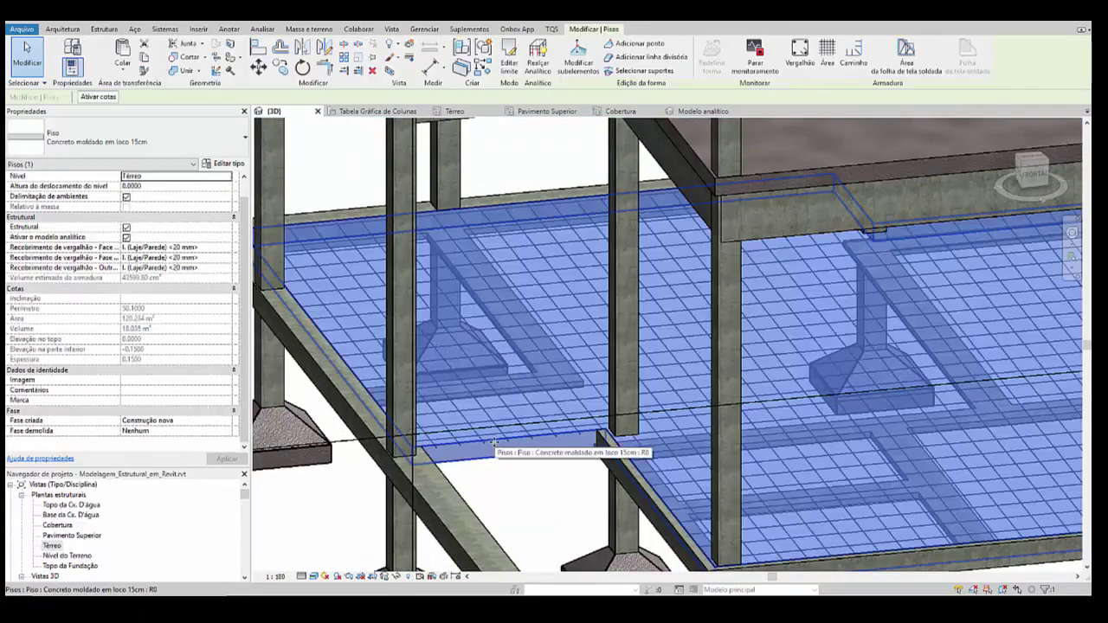
Step: Clear the floor slab selection and open the Corte Estrutural section view at the Térreo slab
key("Escape")
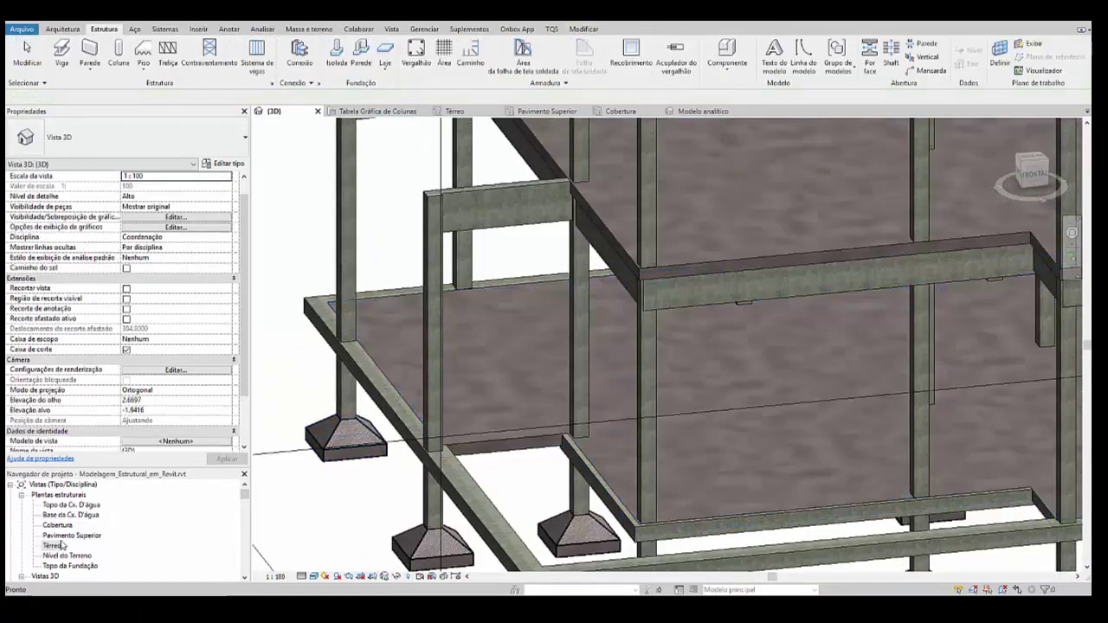
left_click(51, 546)
scroll(58, 548, "down", 5)
scroll(58, 547, "down", 2)
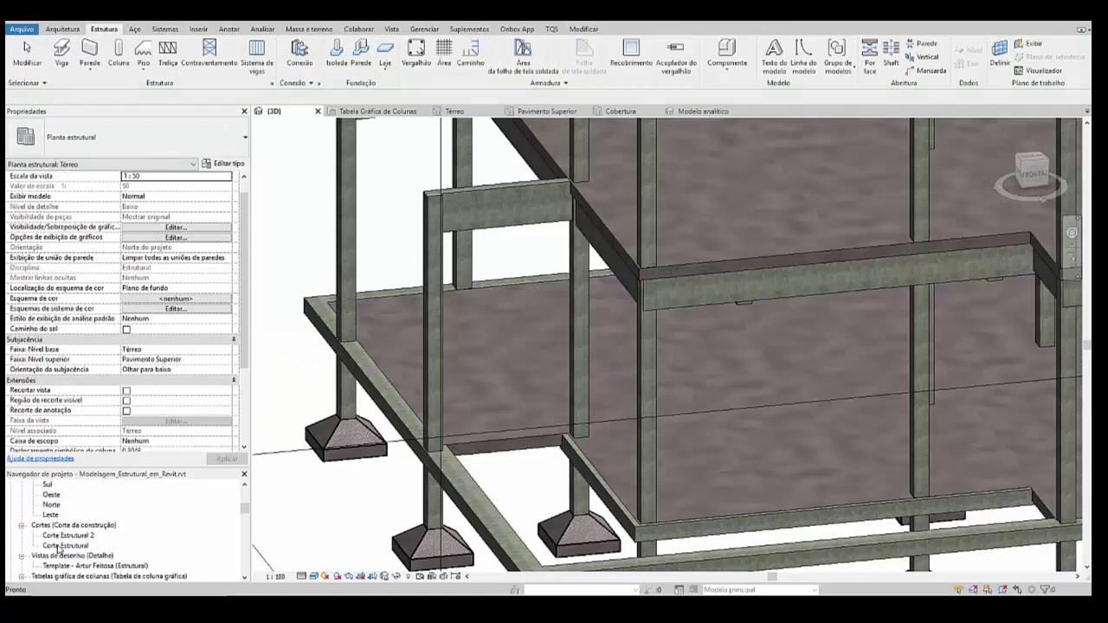
double_click(58, 545)
scroll(594, 443, "up", 6)
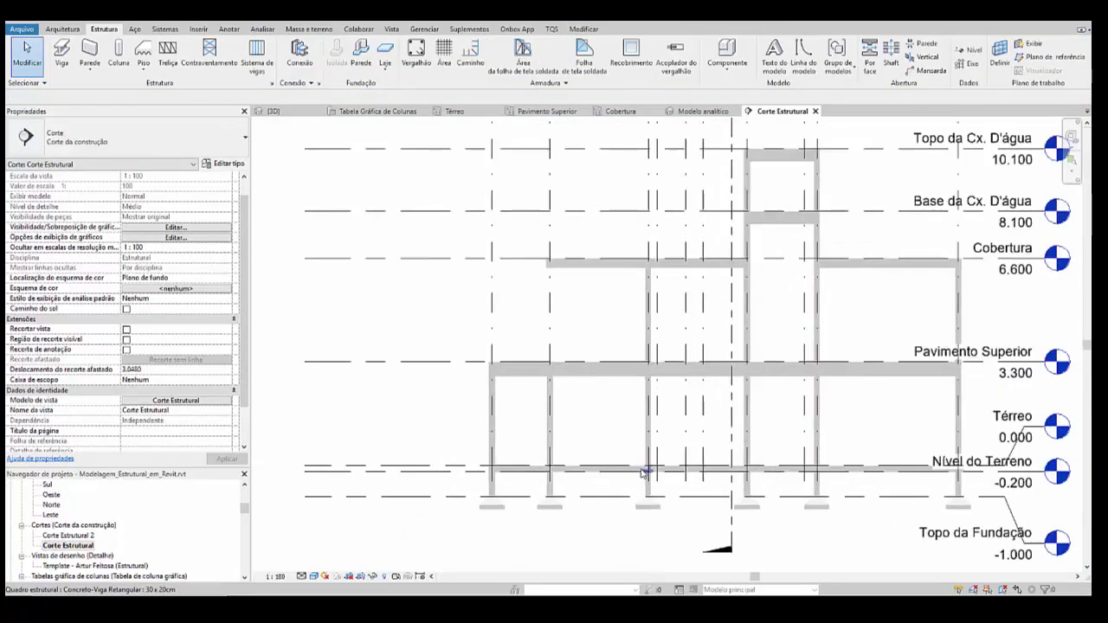
middle_click_drag(608, 501, 744, 474)
scroll(661, 482, "up", 1)
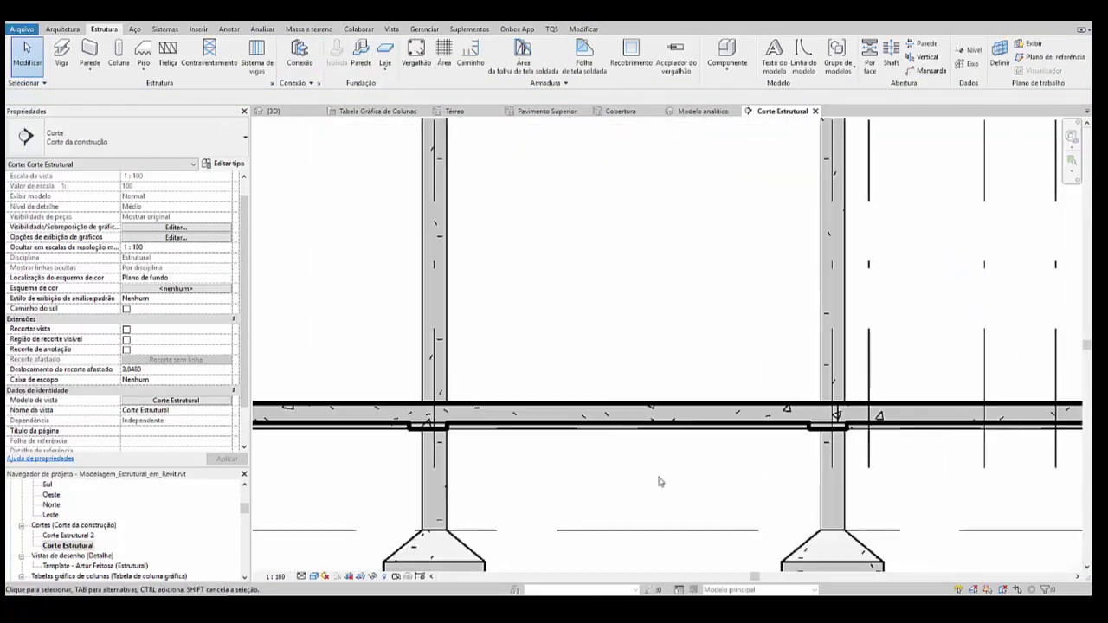
scroll(648, 482, "down", 1)
key("v")
key("v")
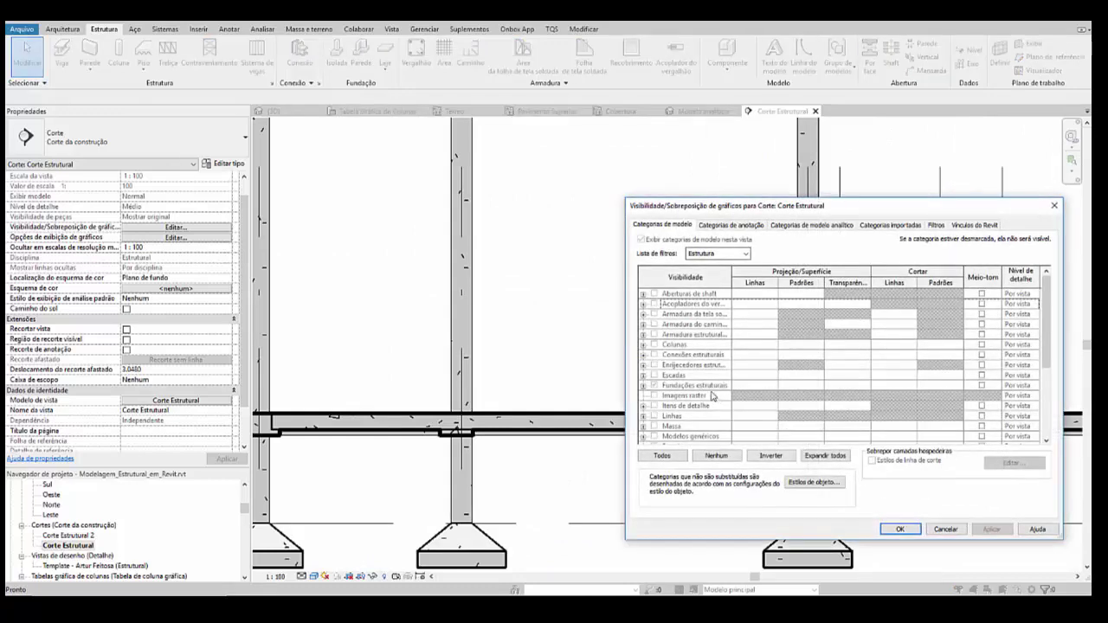
key("Escape")
Step: Make the Vergalhão estrutural category visible through the model overrides of the Corte Estrutural view template and apply it
left_click(176, 400)
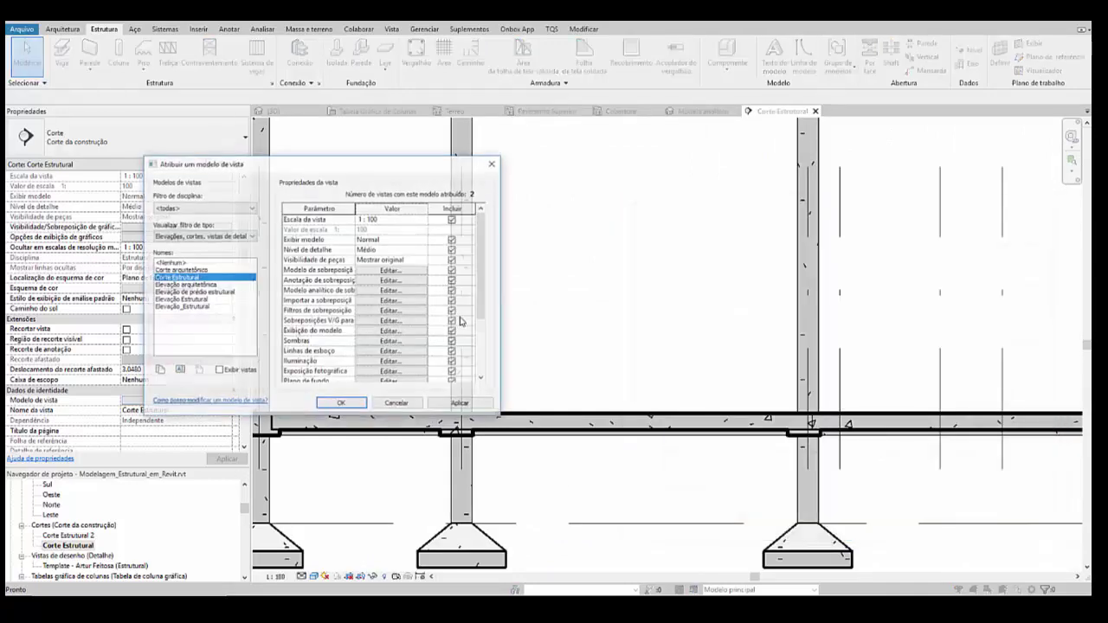
left_click(410, 272)
left_click(704, 387)
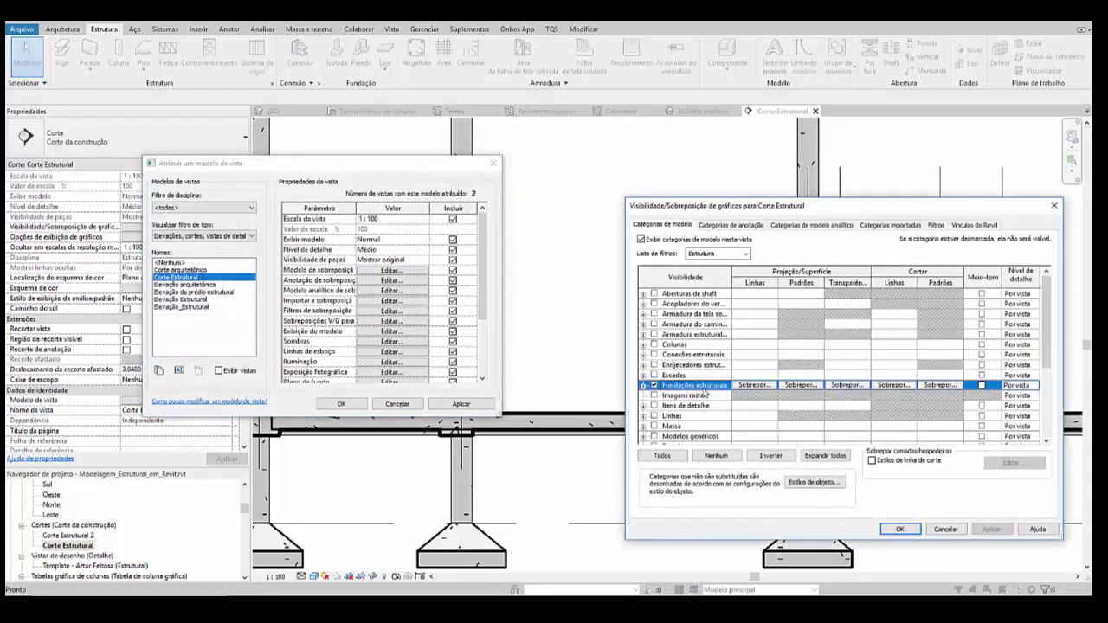
scroll(684, 426, "down", 4)
left_click(676, 429)
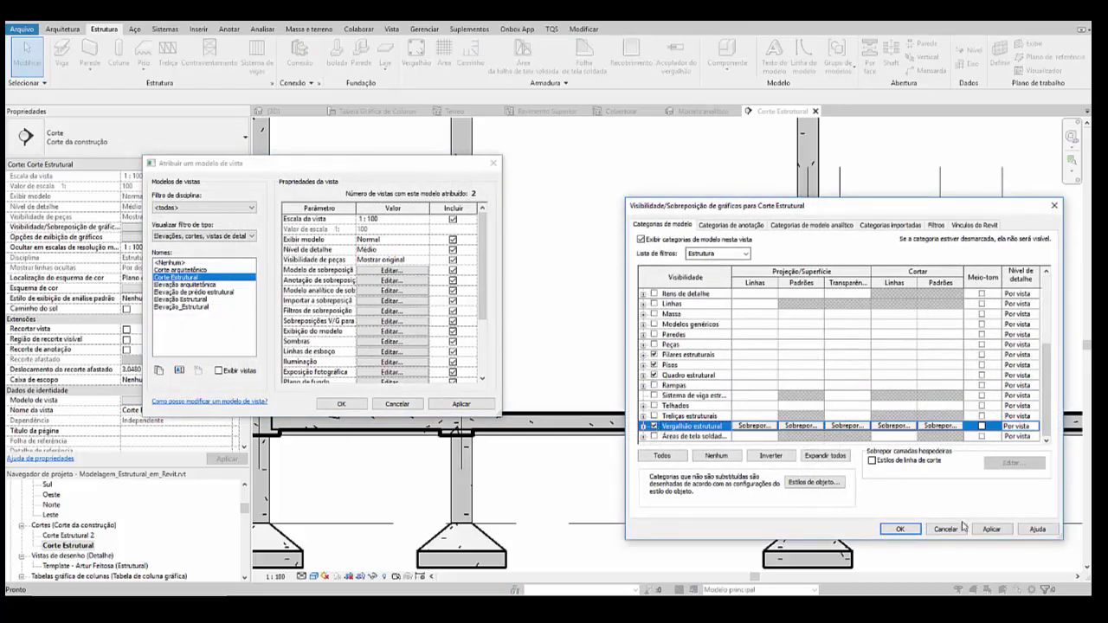
left_click(990, 528)
left_click(901, 529)
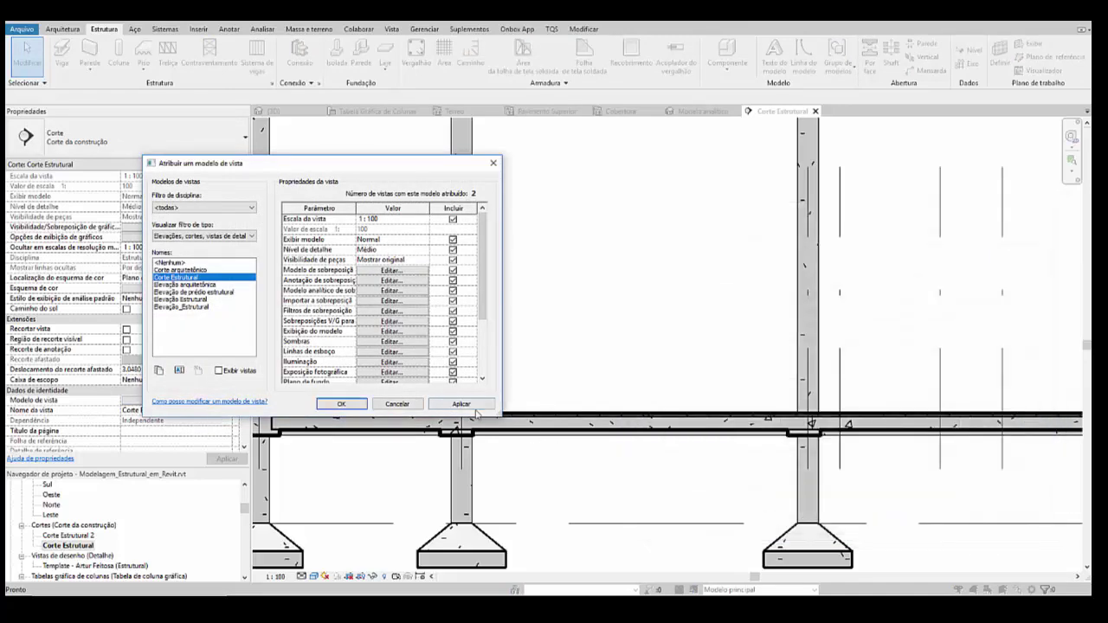
left_click(341, 404)
Step: Examine the Térreo slab's reinforcement in section, selecting the perpendicular bar set and the longitudinal bar set in turn
scroll(401, 448, "up", 5)
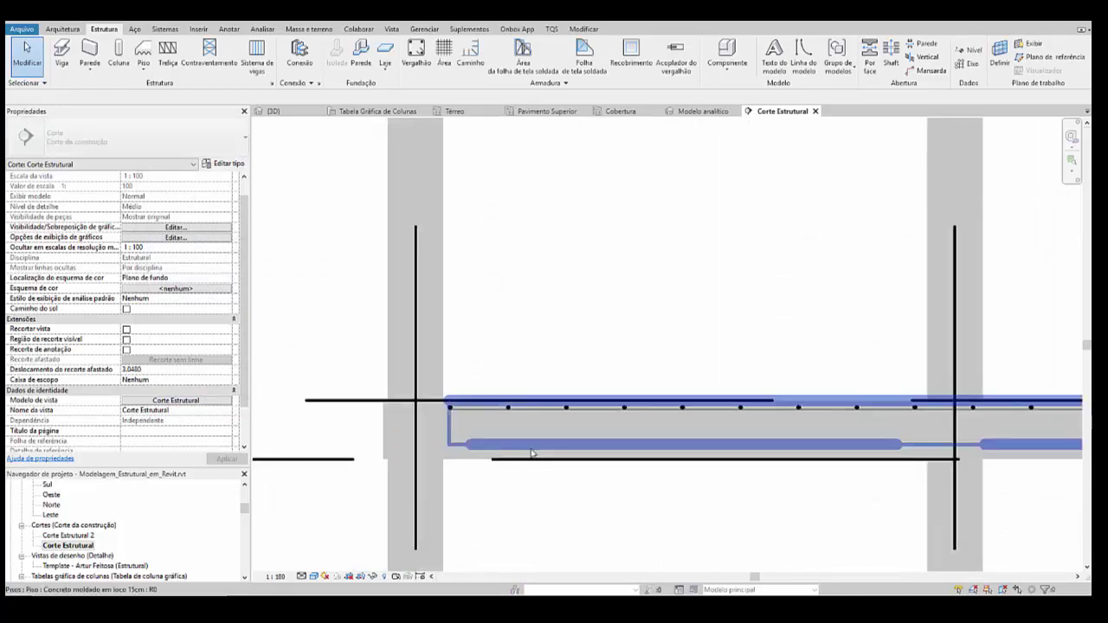
scroll(532, 453, "up", 3)
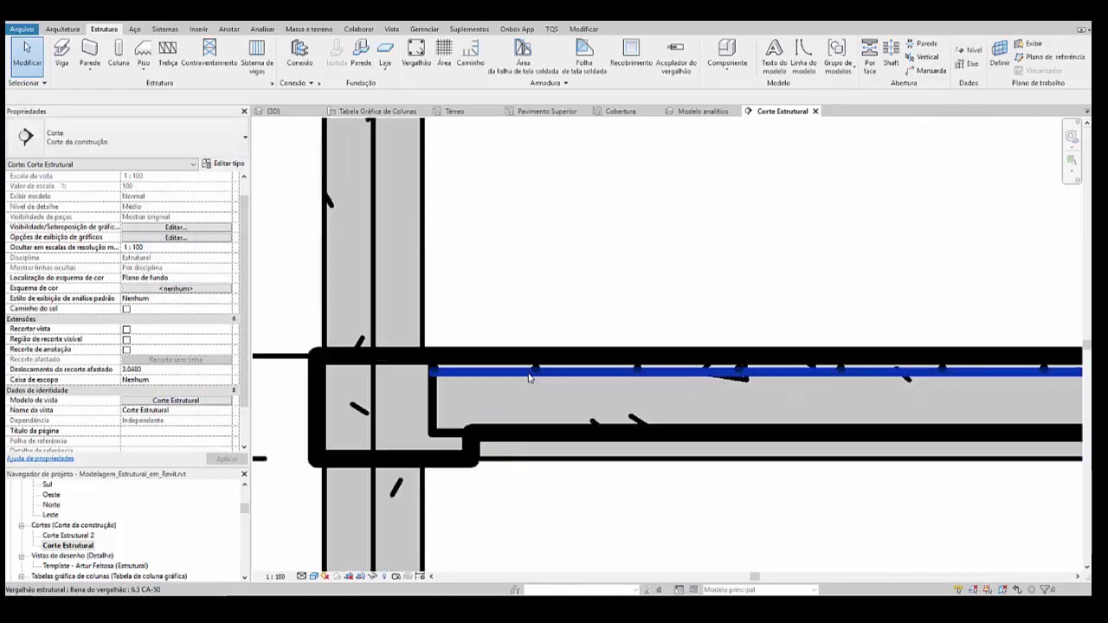
left_click(529, 376)
scroll(535, 372, "up", 2)
key("Escape")
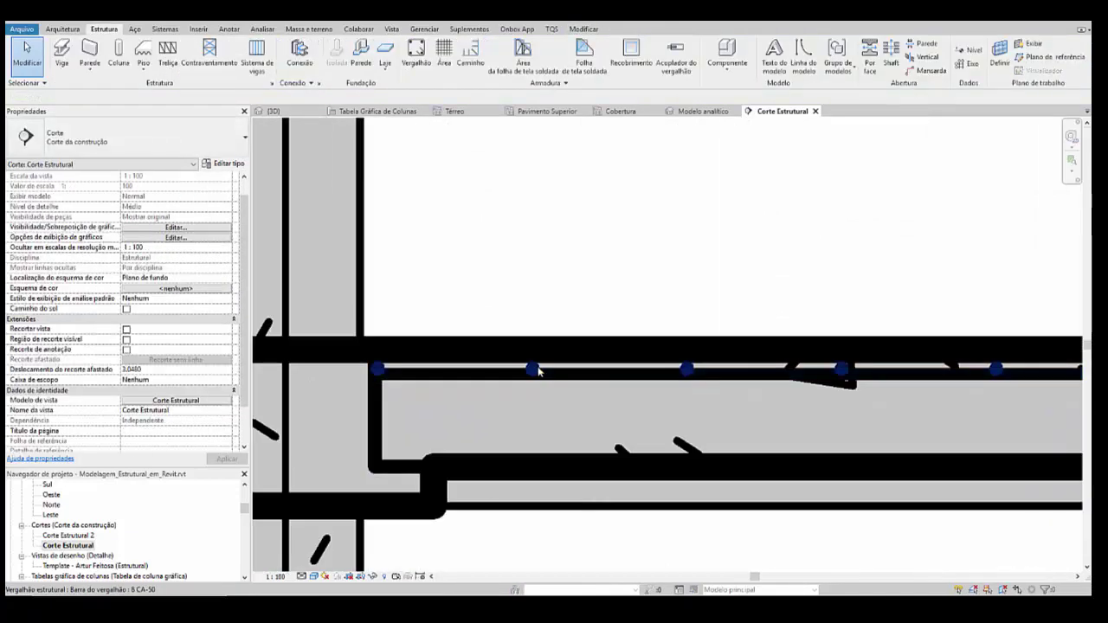
left_click(535, 370)
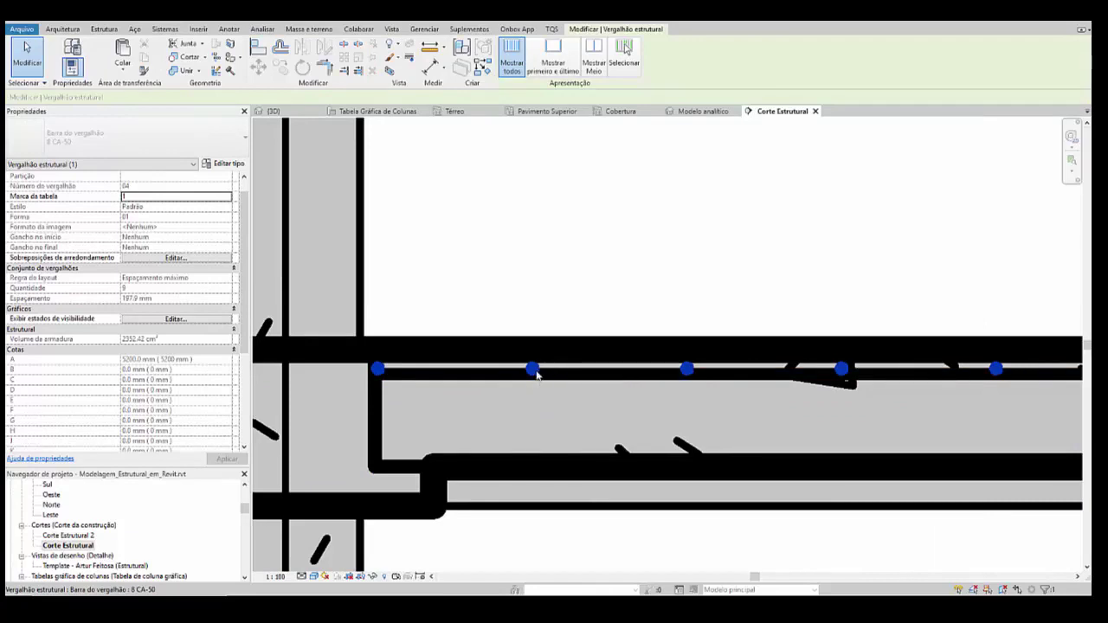
left_click(604, 383)
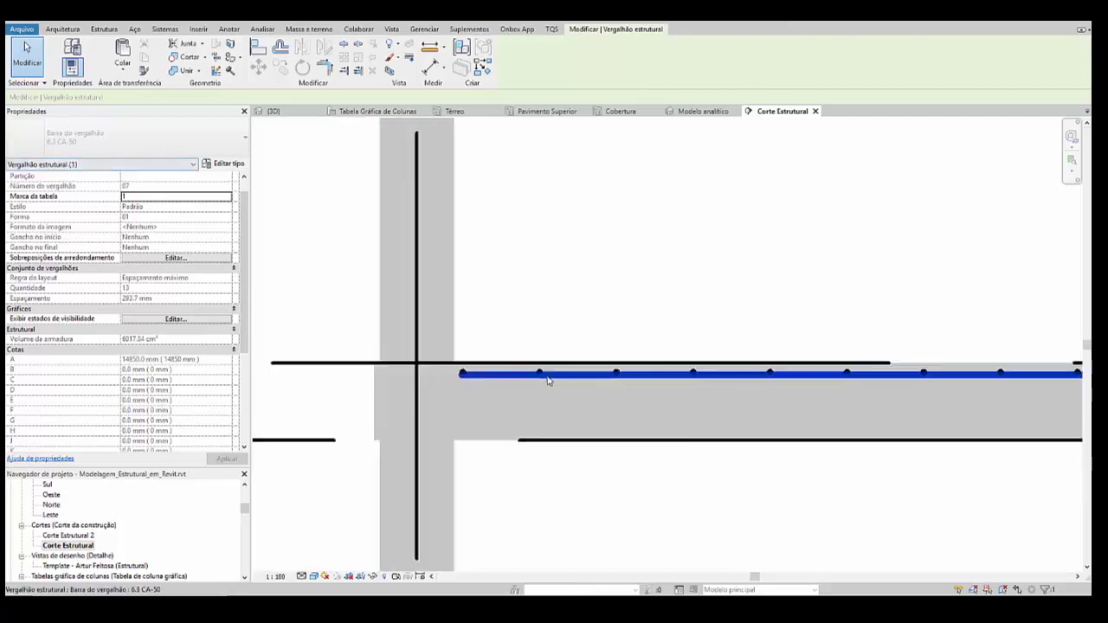
key("Escape")
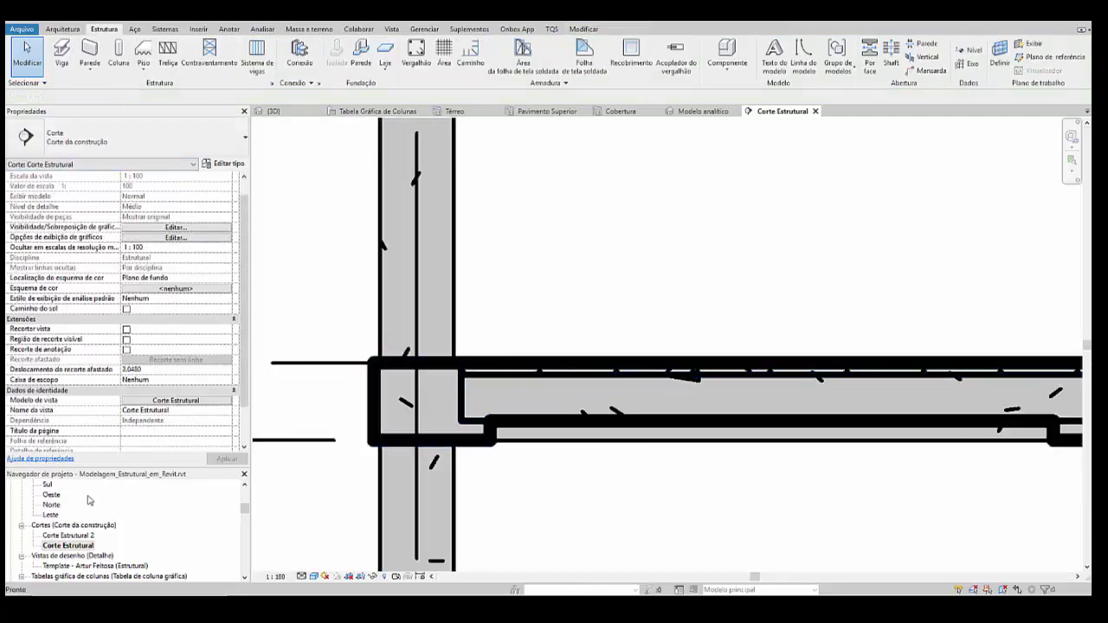
Step: Return to the {3D} view with the Térreo floor slab temporarily hidden and select its area reinforcement
key("ctrl+Tab")
left_click(505, 442)
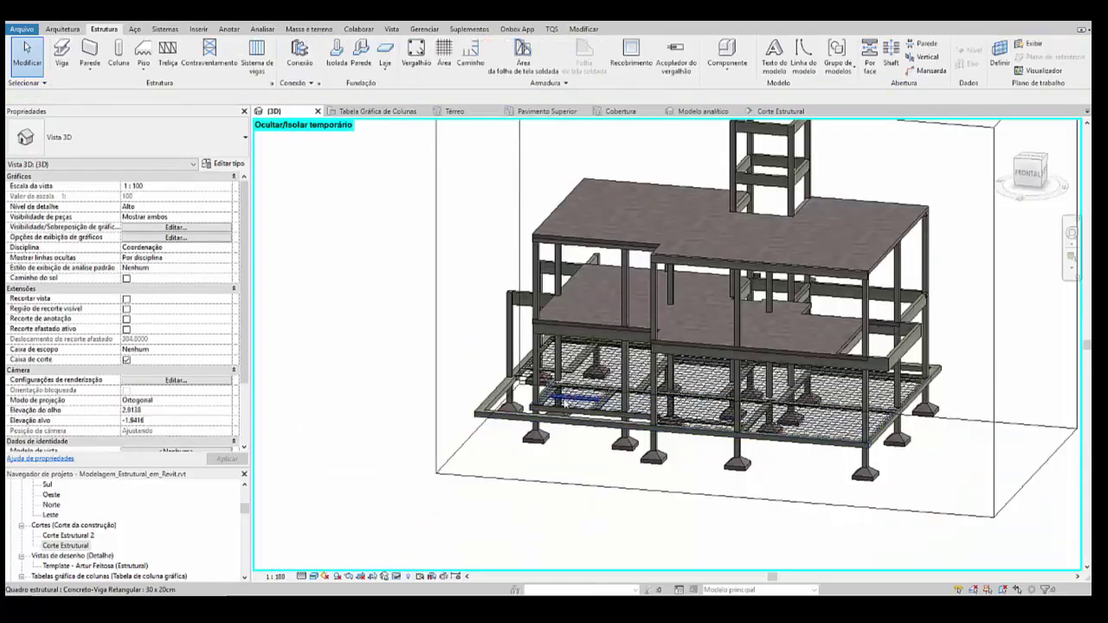
scroll(562, 402, "up", 6)
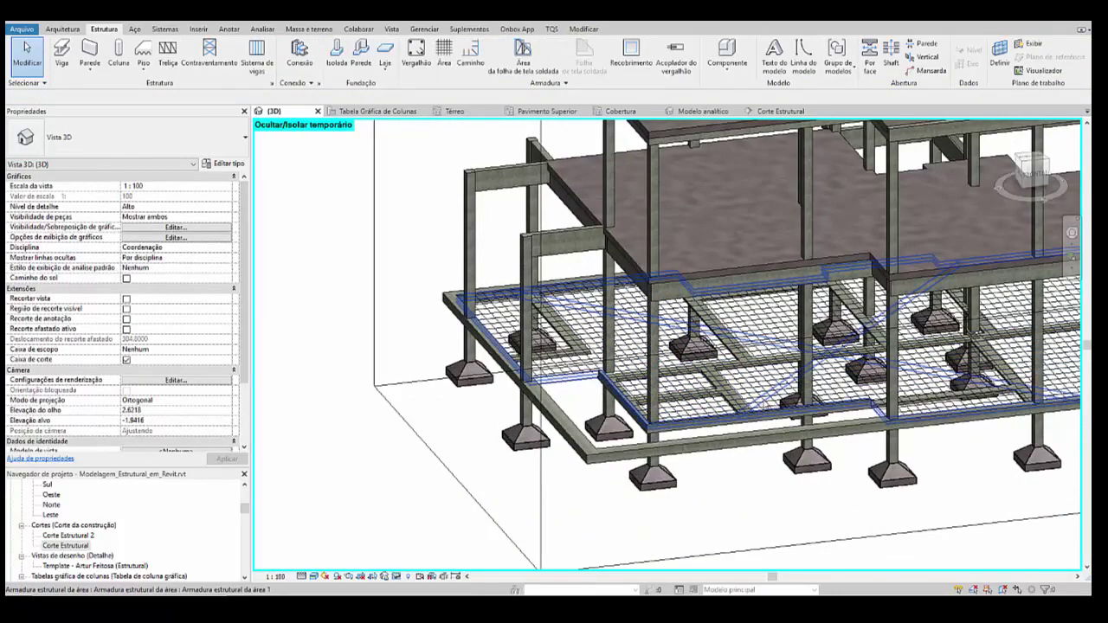
left_click(567, 379)
scroll(169, 365, "down", 2)
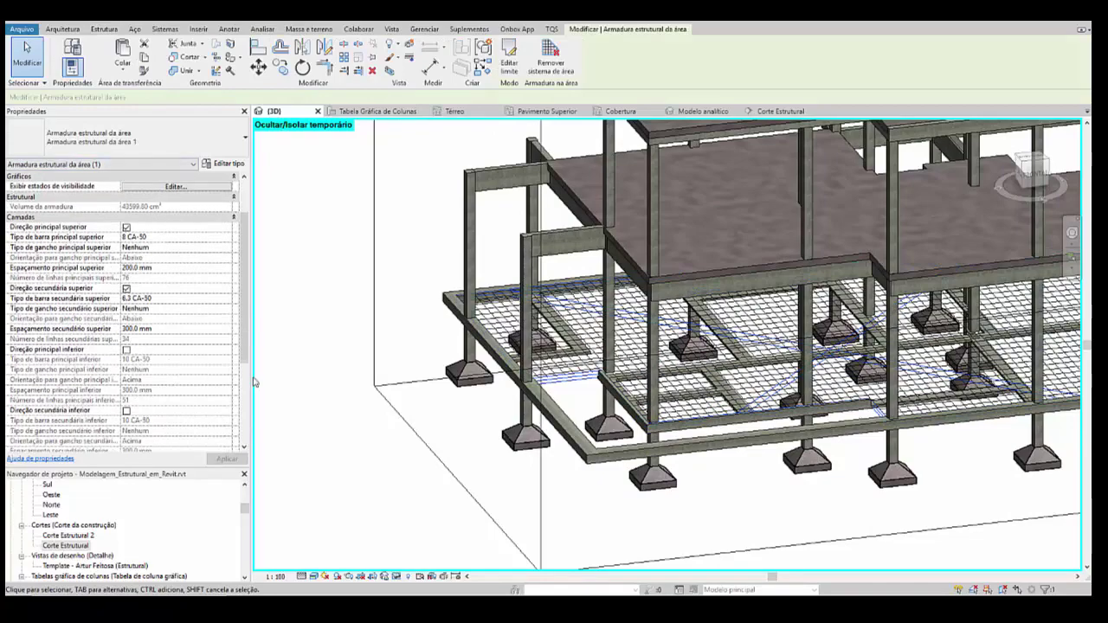
scroll(484, 414, "up", 6)
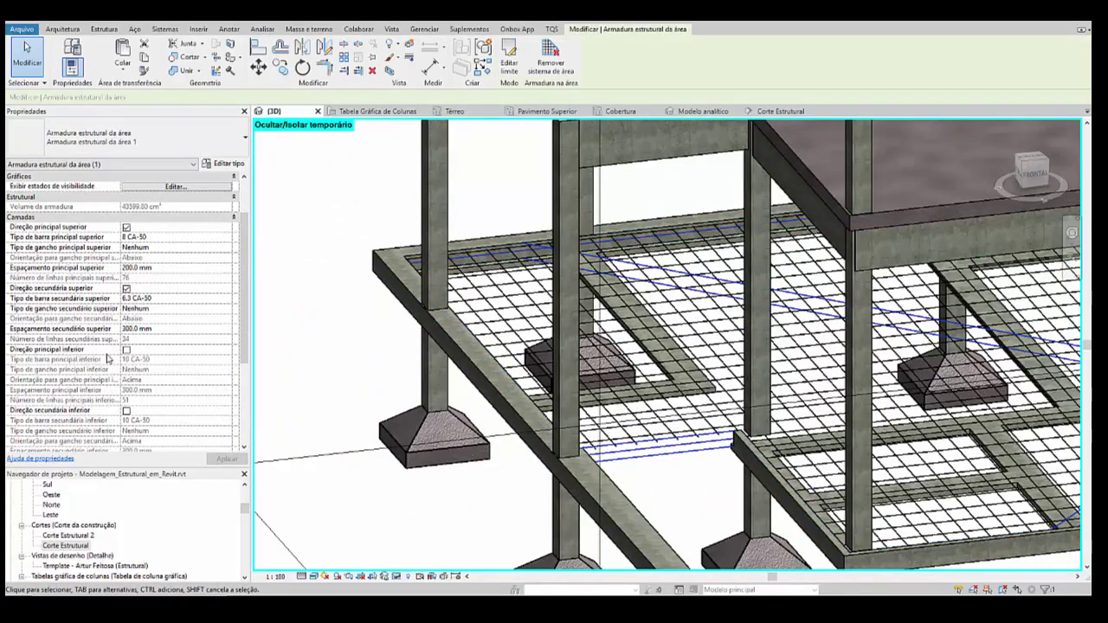
Step: Enable the bottom main direction (Direção principal inferior) of the Térreo area reinforcement and apply it
left_click(127, 349)
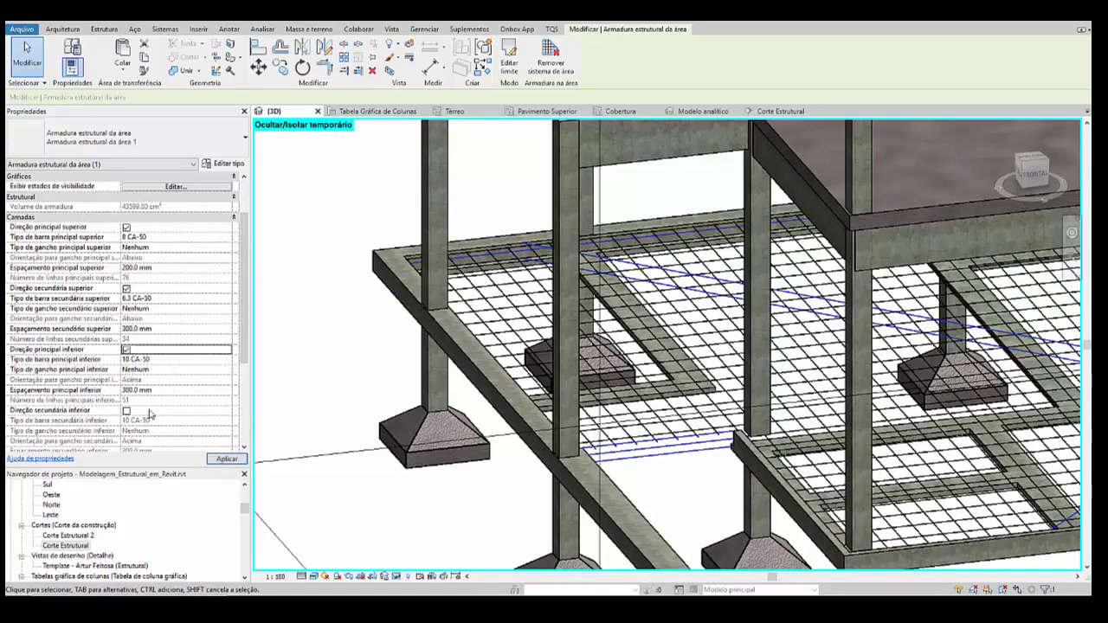
left_click(226, 459)
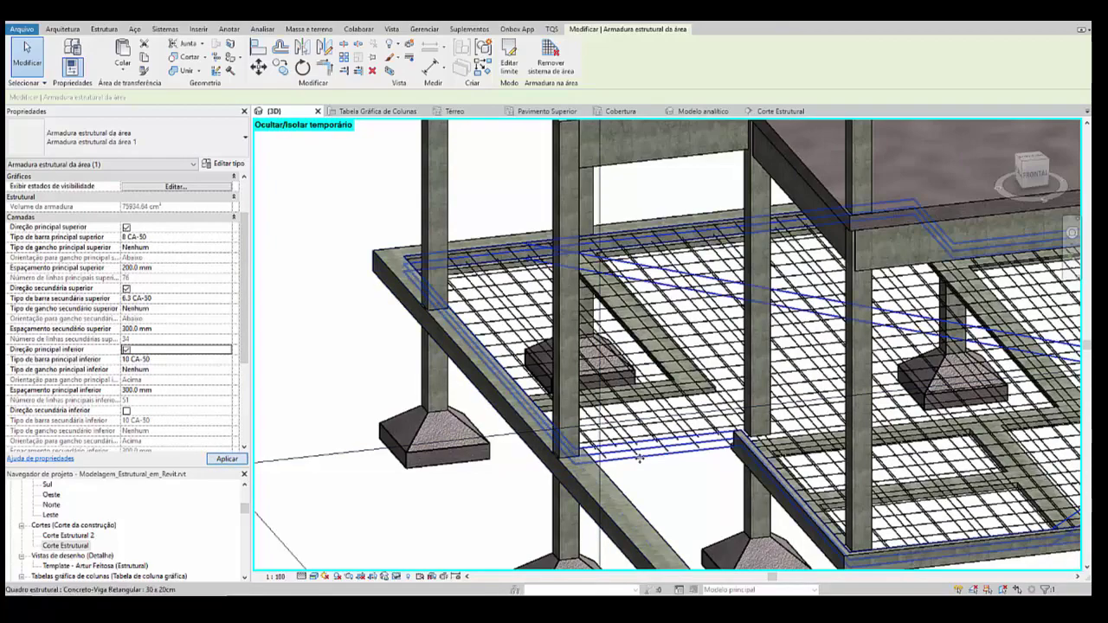
middle_click_drag(663, 495, 752, 387, "shift")
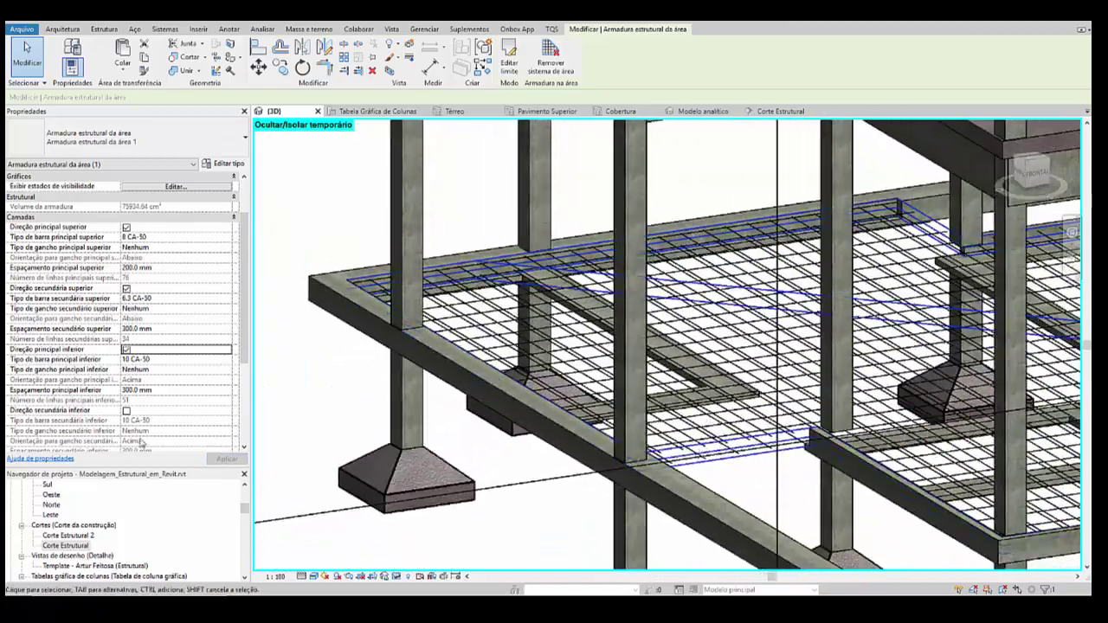
Step: Enable the area reinforcement's bottom secondary direction (Direção secundária inferior) with 16 CA-50 bars and inspect the mesh
left_click(126, 410)
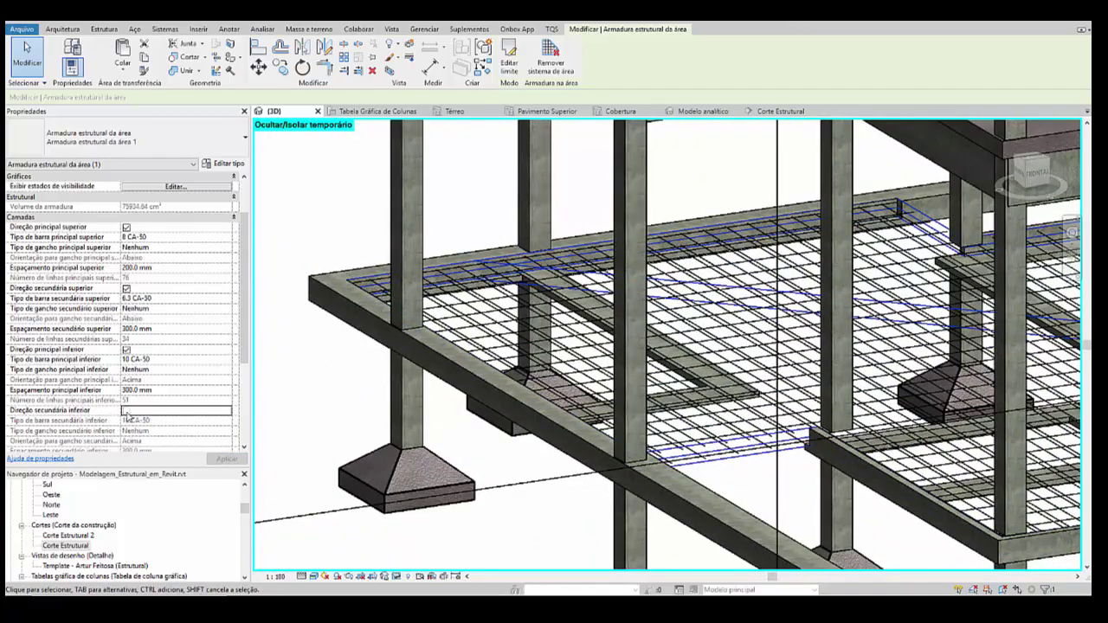
left_click(228, 422)
left_click(227, 421)
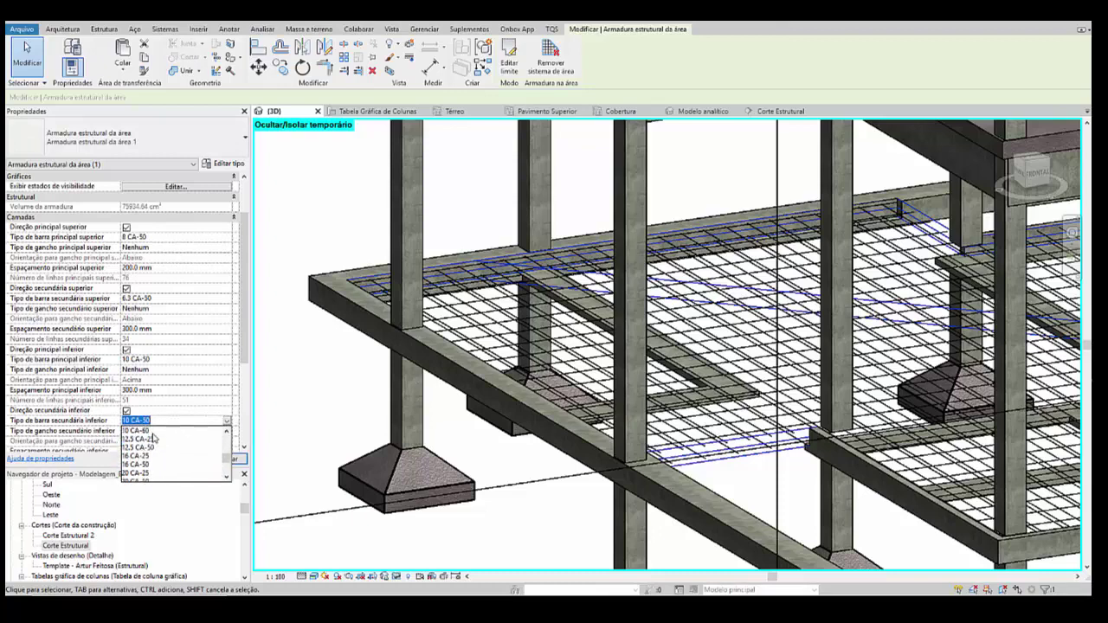
left_click(146, 465)
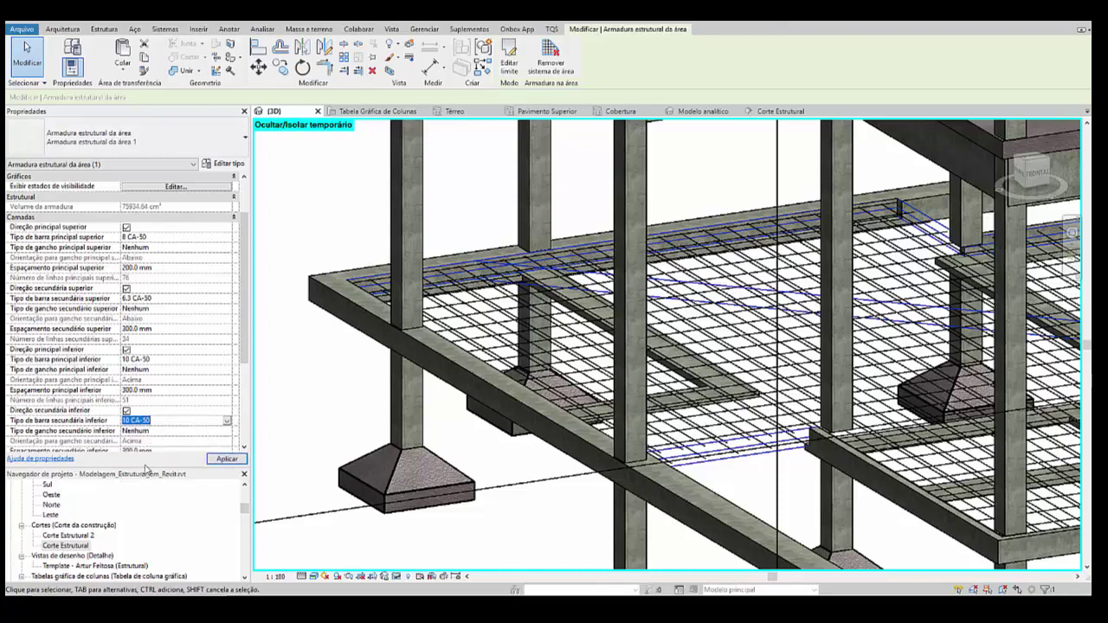
scroll(733, 472, "up", 3)
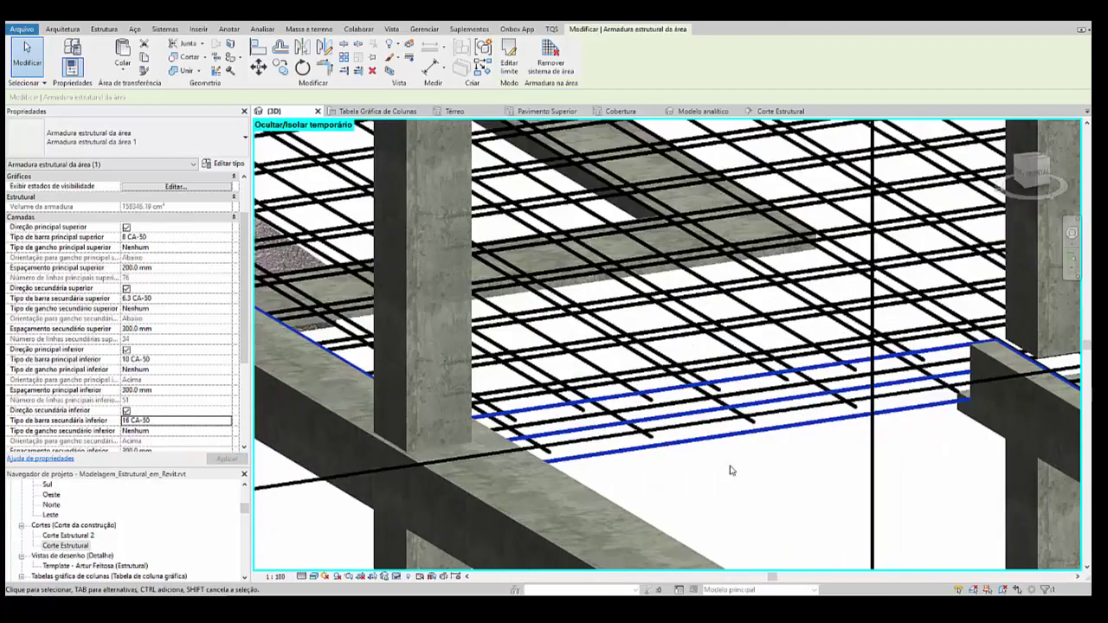
scroll(664, 425, "down", 4)
key("Escape")
left_click(664, 426)
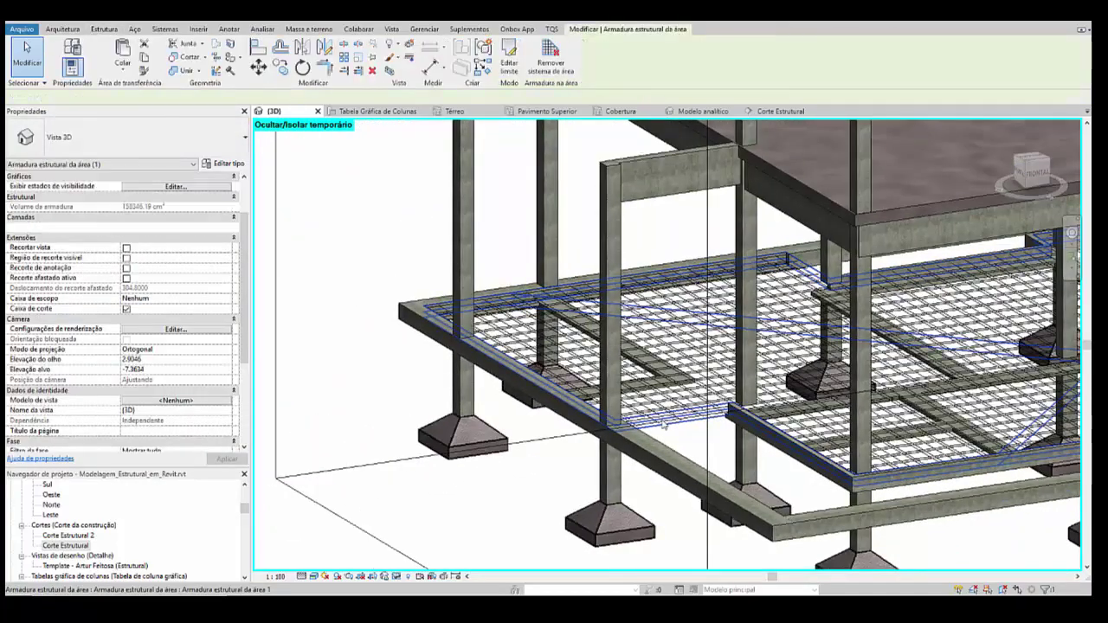
Step: Open the Tabela de vergalhões schedule, review the bar quantities and weights, and close it
left_click(169, 528)
scroll(100, 543, "down", 5)
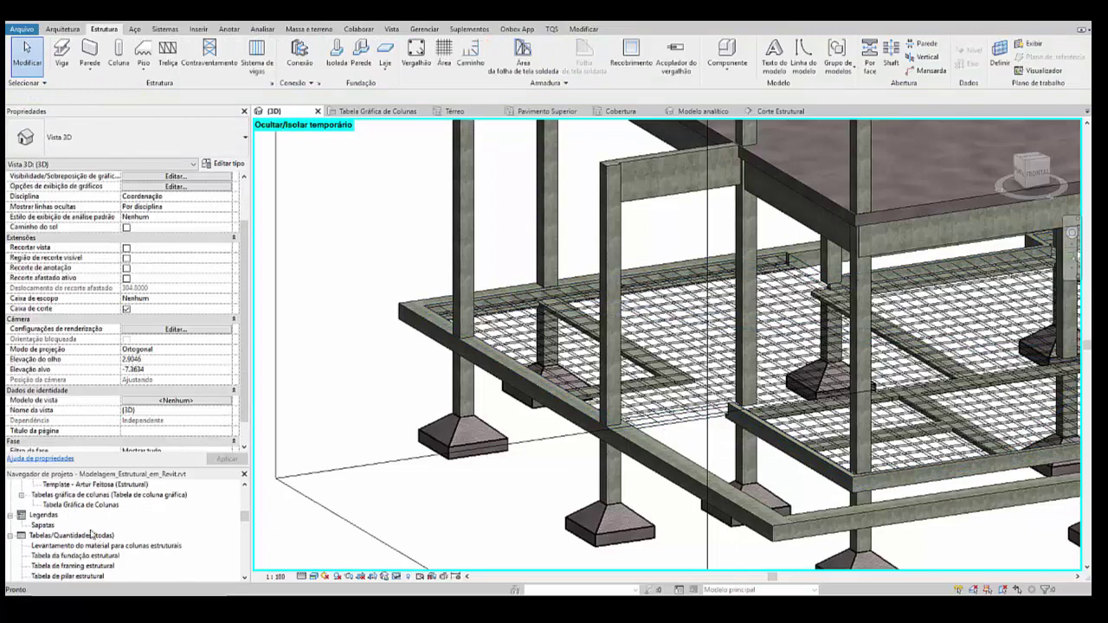
double_click(62, 546)
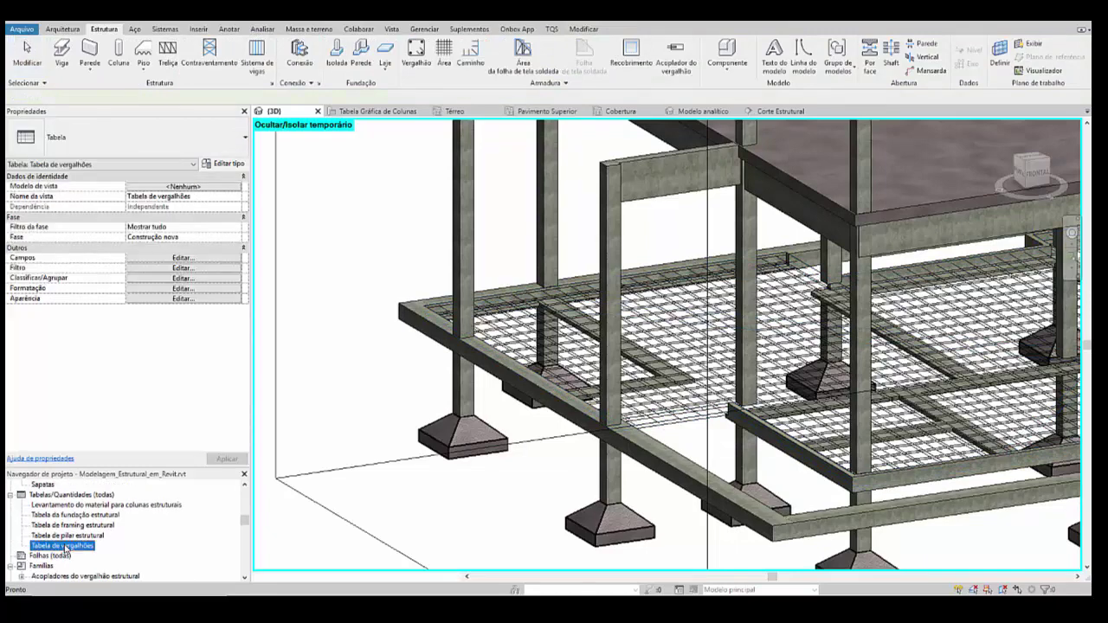
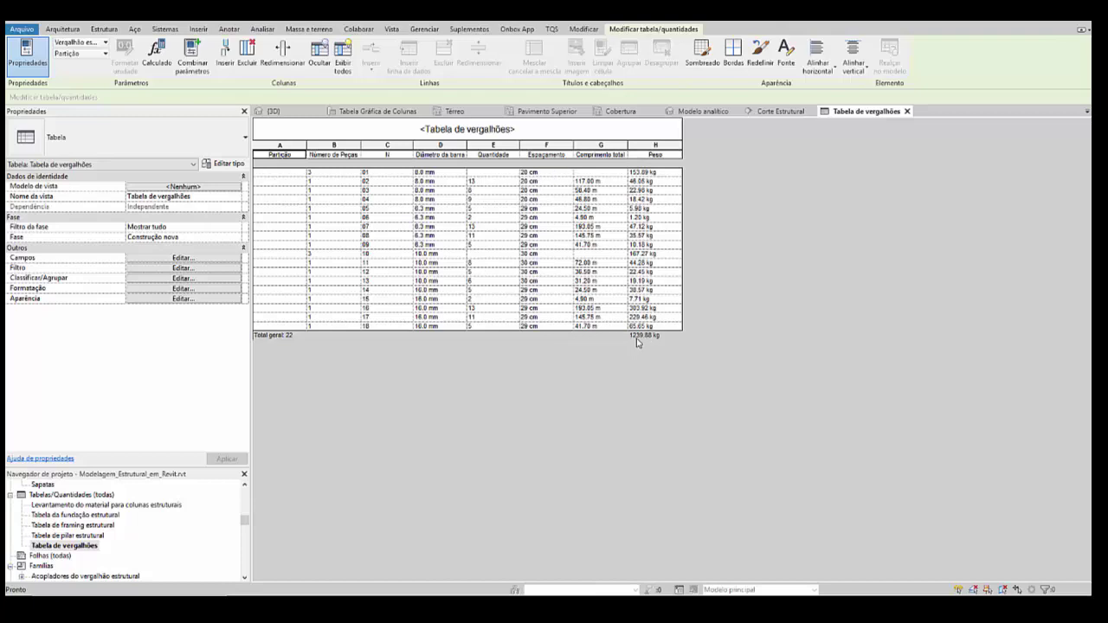
left_click(907, 111)
Step: Select the 14 x 45cm beam along grid 2 at Pavimento Superior in 3D and open the Pavimento Superior structural plan
scroll(587, 430, "down", 5)
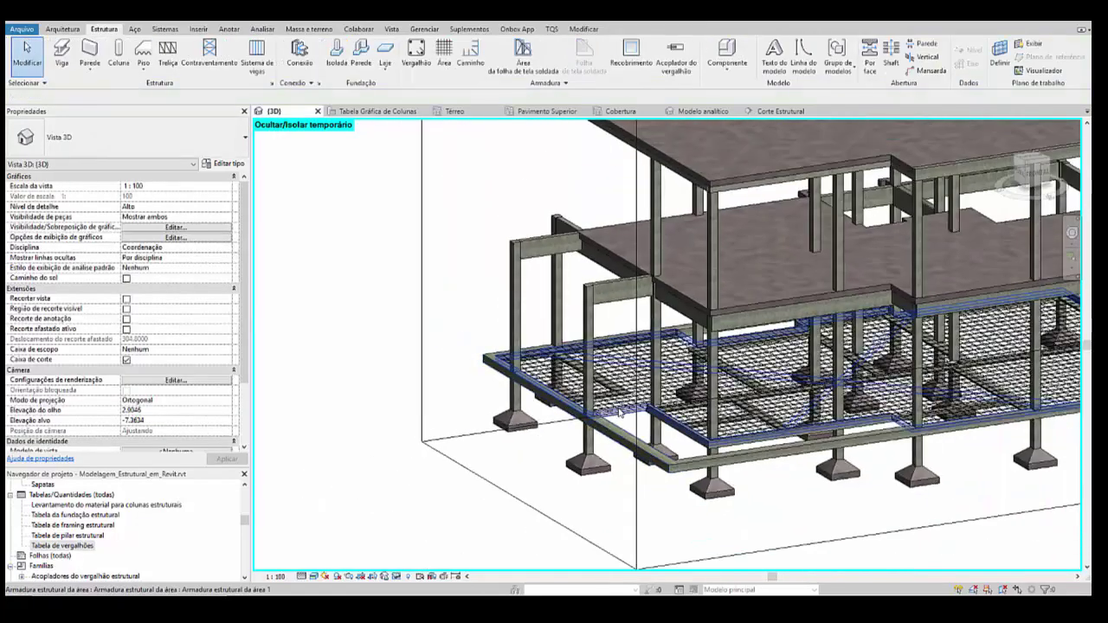
middle_click_drag(589, 431, 525, 467)
scroll(525, 467, "up", 1)
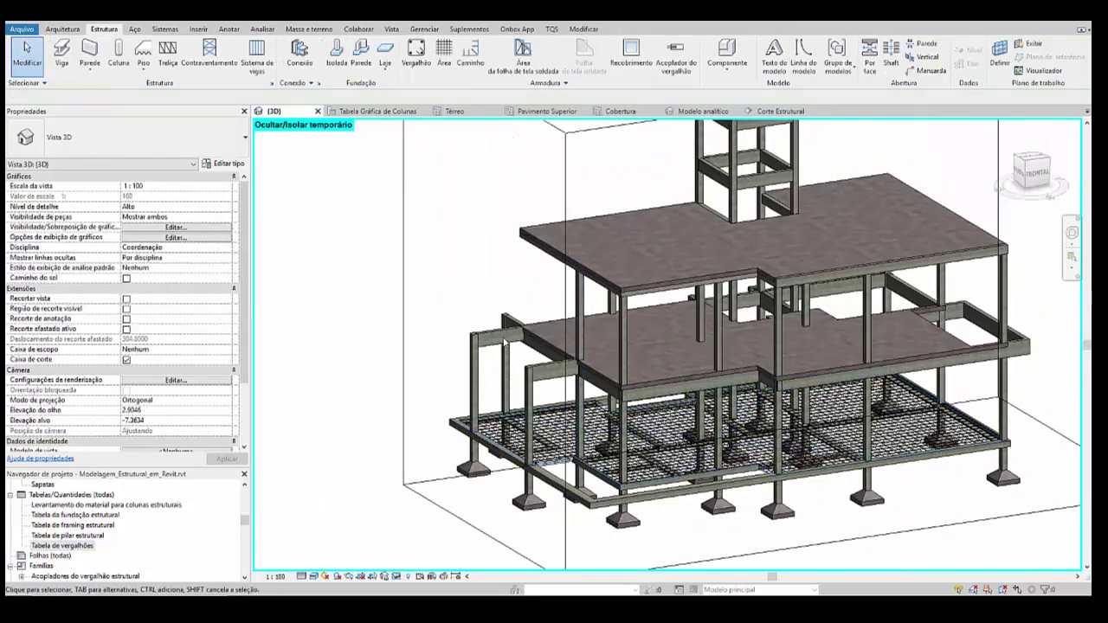
left_click(502, 336)
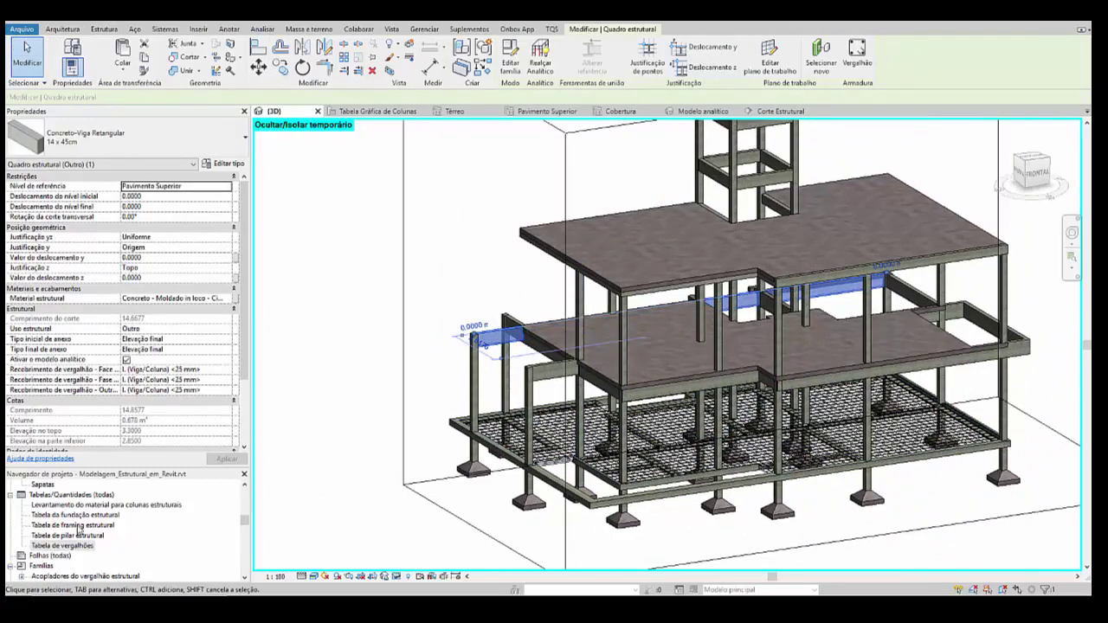
scroll(63, 545, "up", 8)
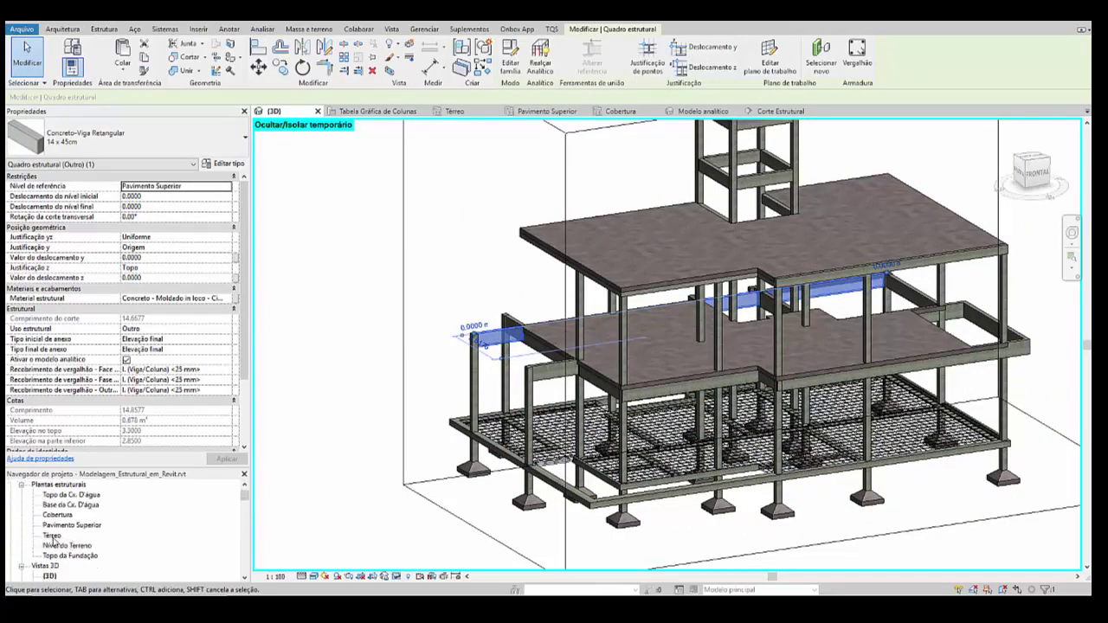
left_click(52, 535)
double_click(70, 524)
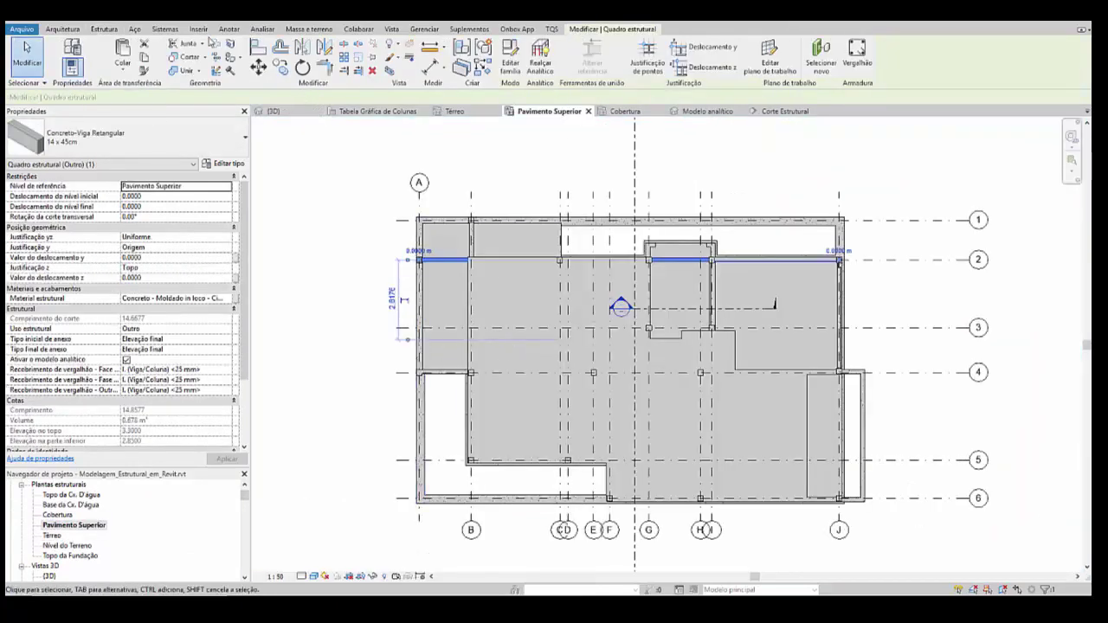
Step: Draw a vertical section cutting the grid 2 beam between grids A and B in the Pavimento Superior plan
left_click(219, 19)
scroll(425, 272, "up", 3)
left_click(472, 207)
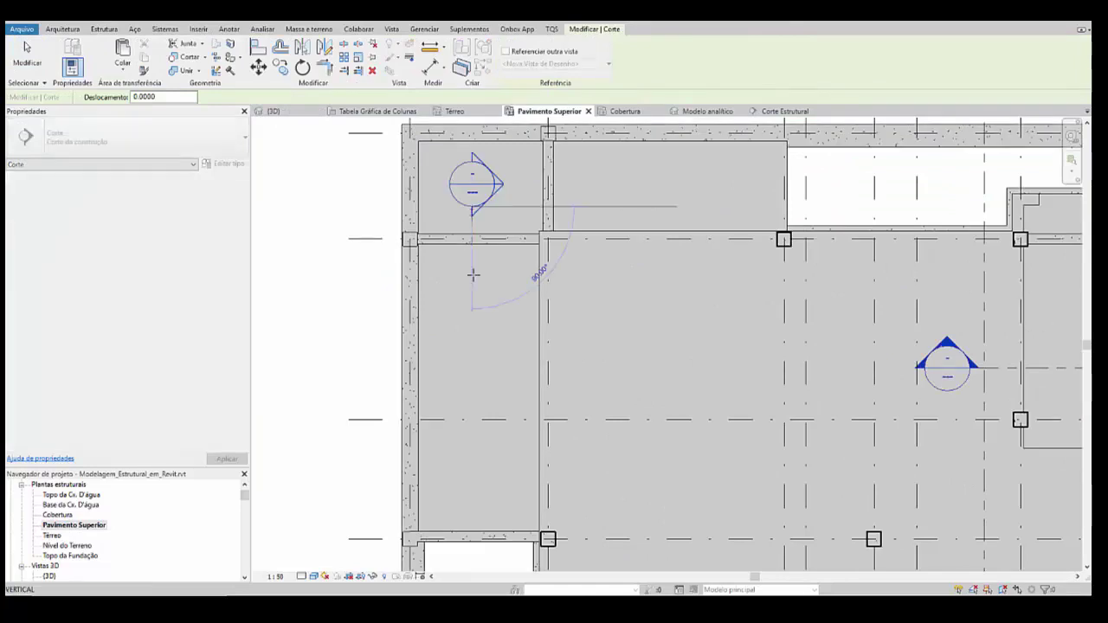
left_click(479, 295)
key("Escape")
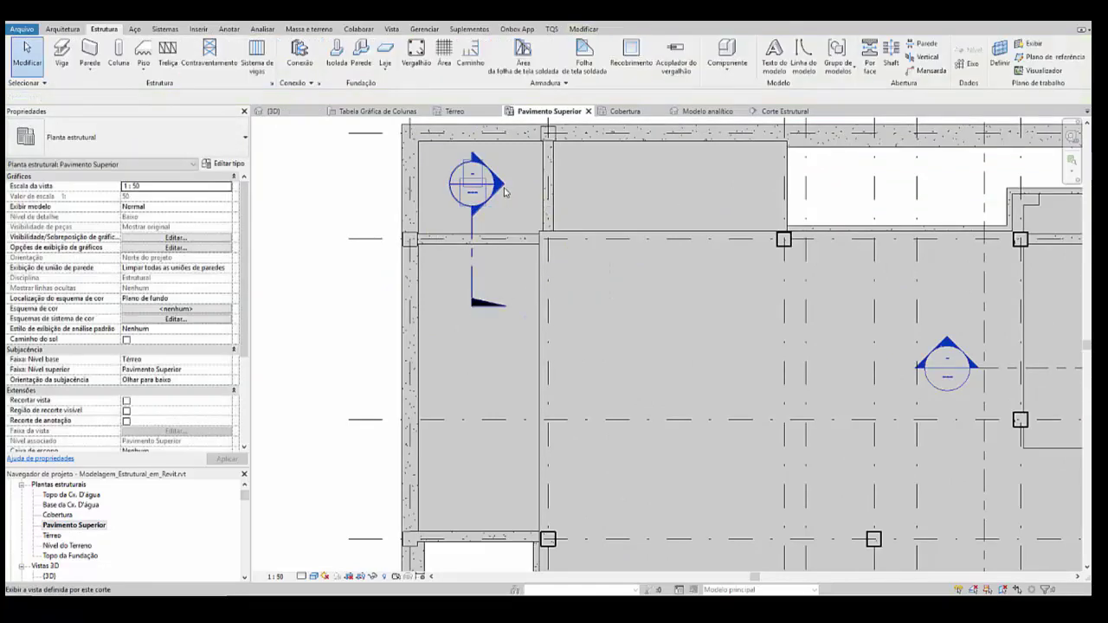
Step: Open the view of the new section across the grid 2 beam and set its scale to 1 : 20
double_click(500, 186)
scroll(621, 437, "down", 3)
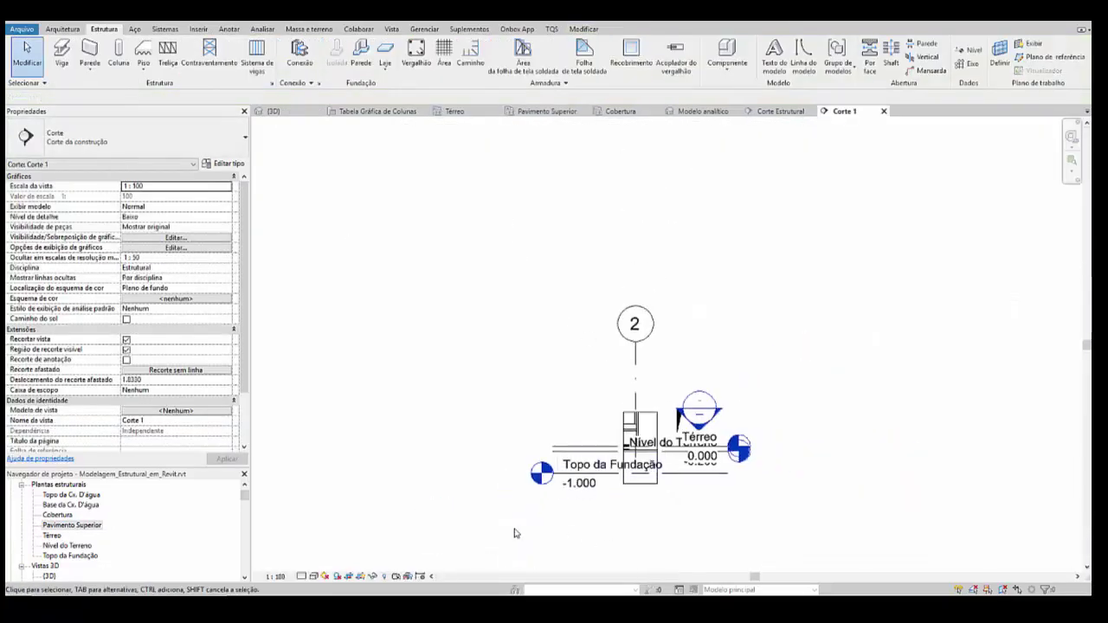
left_click(275, 577)
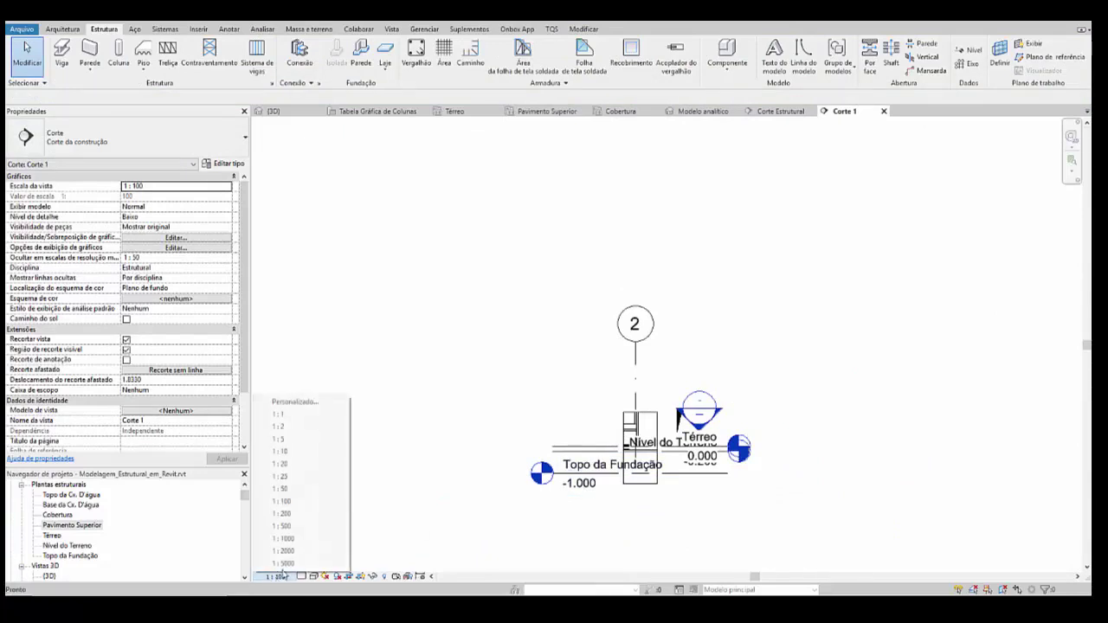
scroll(676, 453, "up", 5)
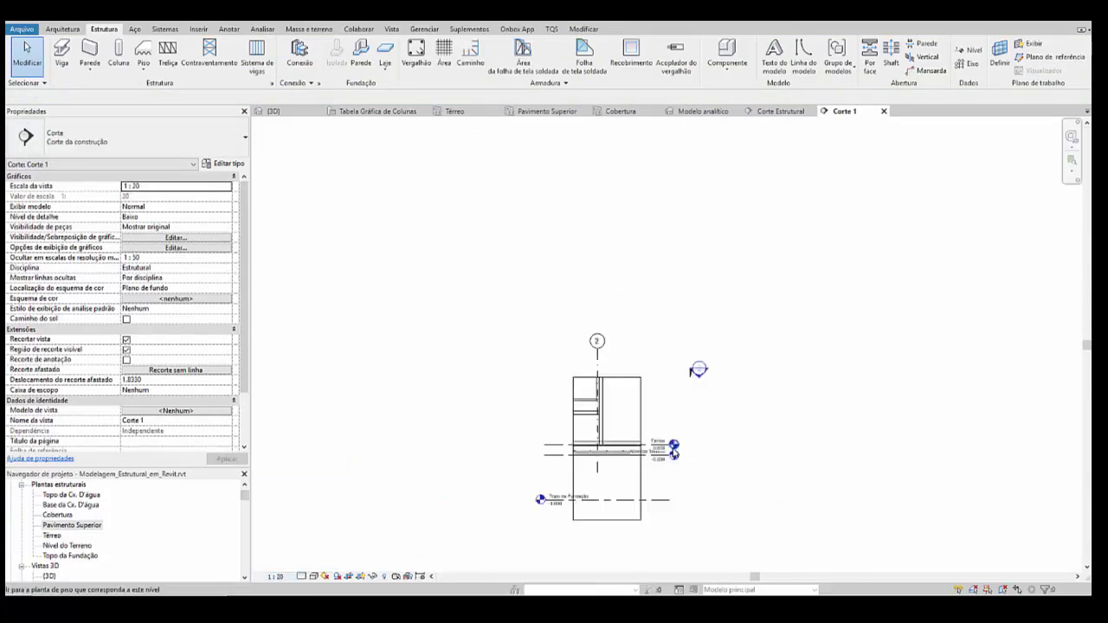
Step: Extend the section's crop region upward past the Cobertura level so that it takes in the Pavimento Superior beam
scroll(554, 478, "down", 5)
left_click(554, 478)
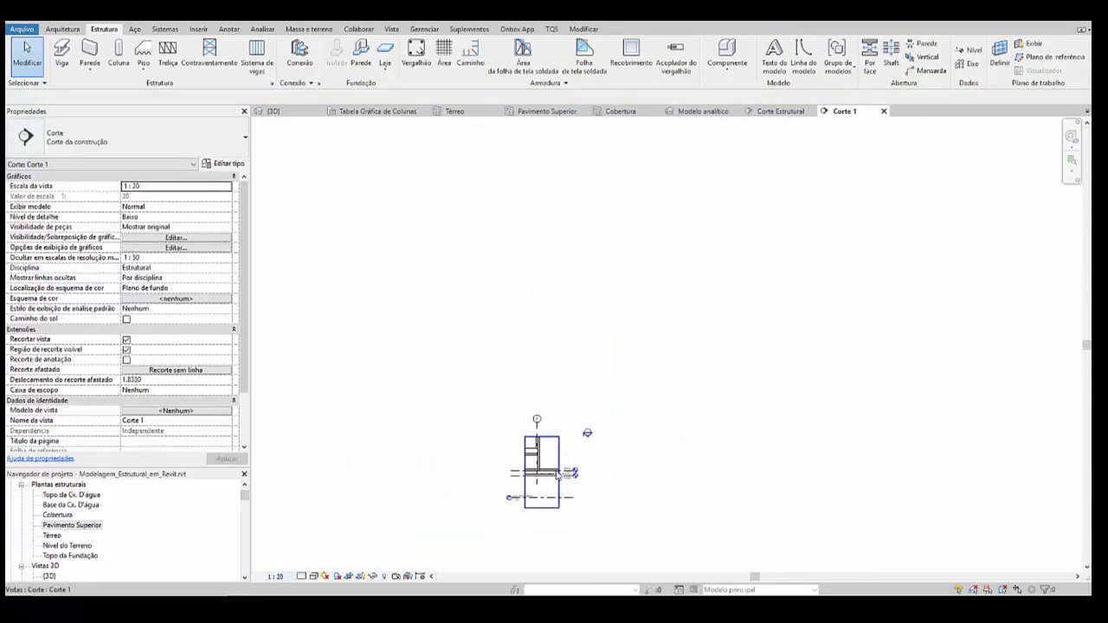
key("Escape")
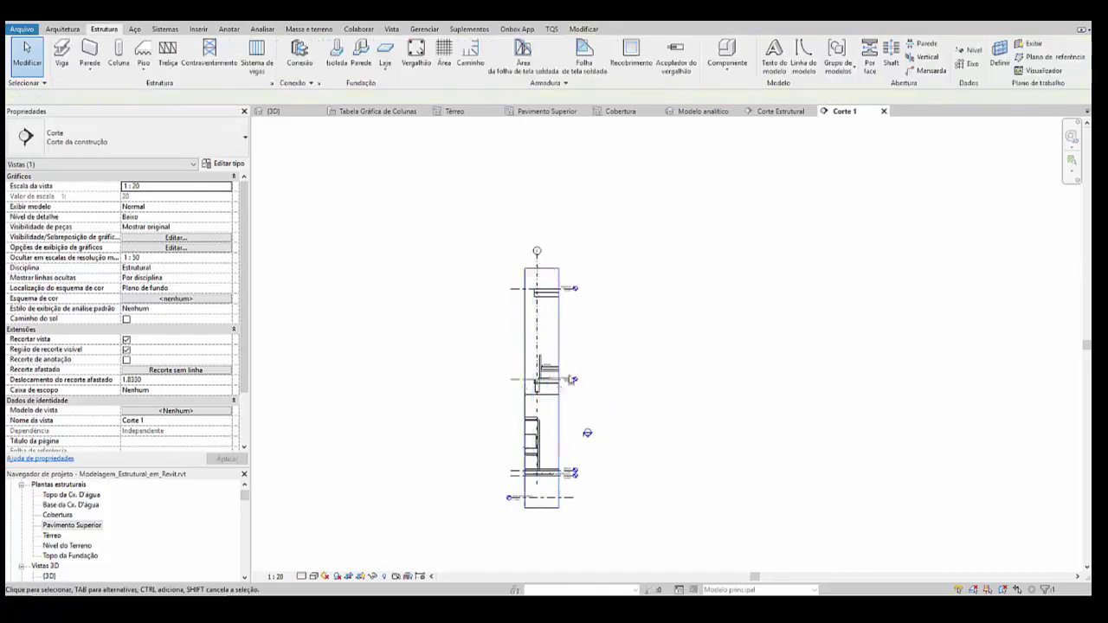
scroll(528, 390, "up", 3)
left_click(552, 446)
middle_click_drag(552, 446, 571, 297)
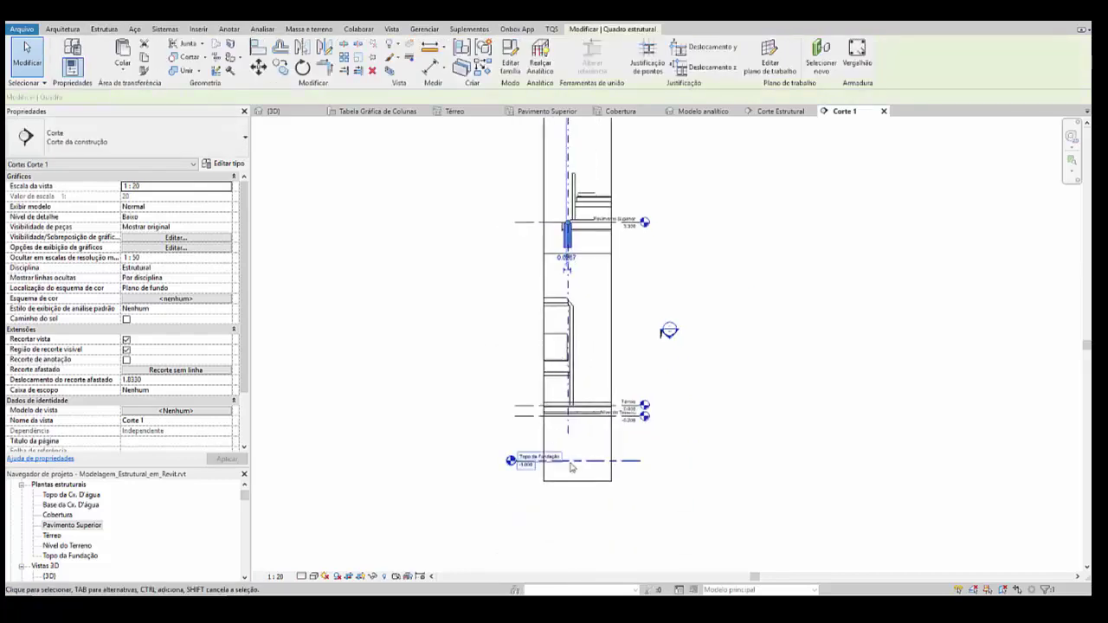
Step: Reduce the crop region's height to run from just below the Pavimento Superior beam to slightly above that level
left_click(572, 251)
left_click(571, 275)
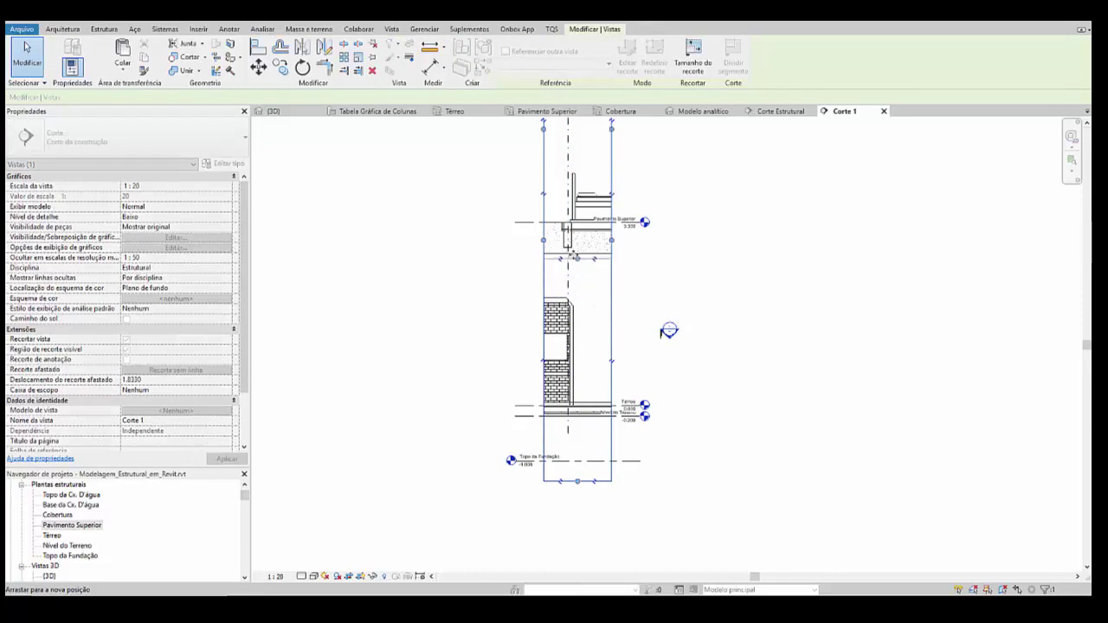
scroll(500, 400, "up", 3)
scroll(495, 404, "down", 4)
middle_click_drag(491, 401, 490, 435)
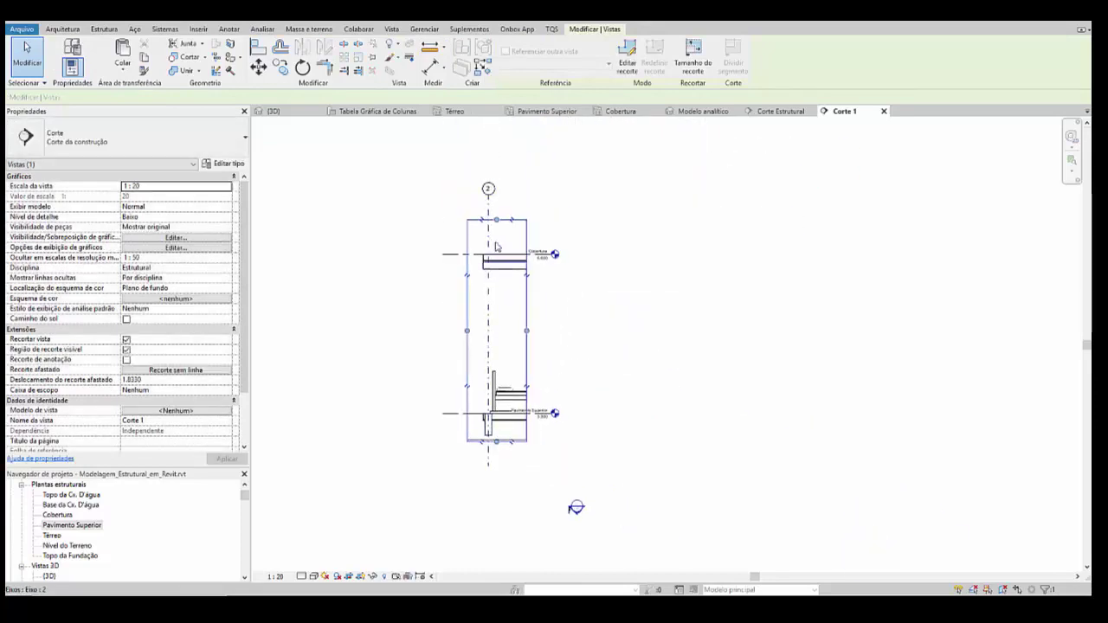
left_click_drag(497, 219, 497, 405)
scroll(495, 437, "up", 4)
scroll(498, 443, "up", 2)
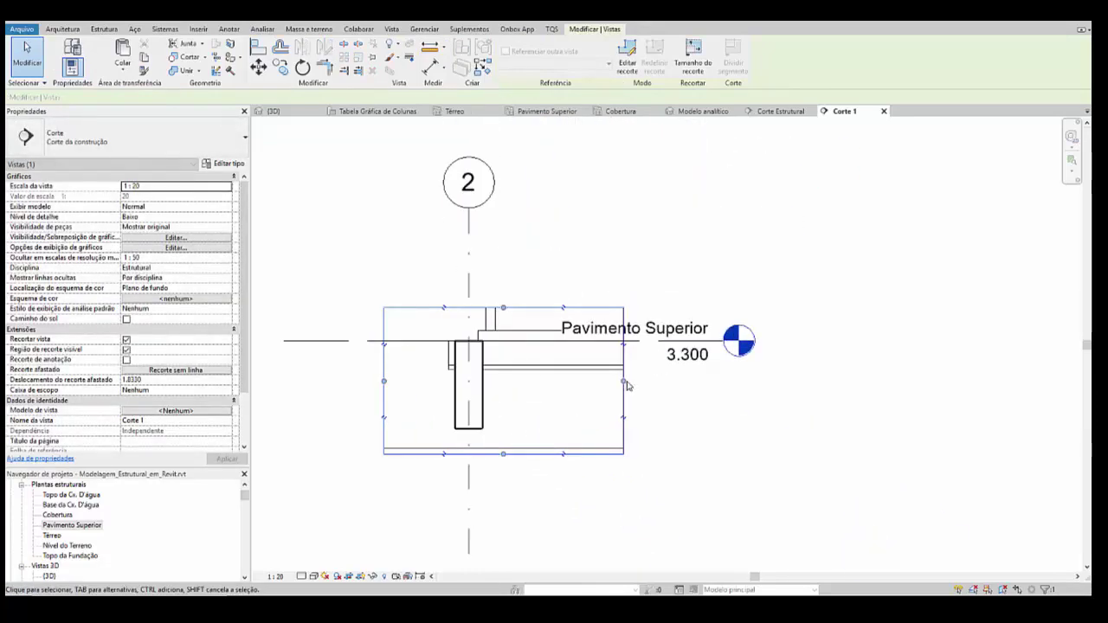
Step: Narrow both sides of the section's crop region closely around the beam's cross-section
left_click_drag(573, 386, 507, 388)
scroll(507, 389, "up", 3)
scroll(383, 409, "down", 2)
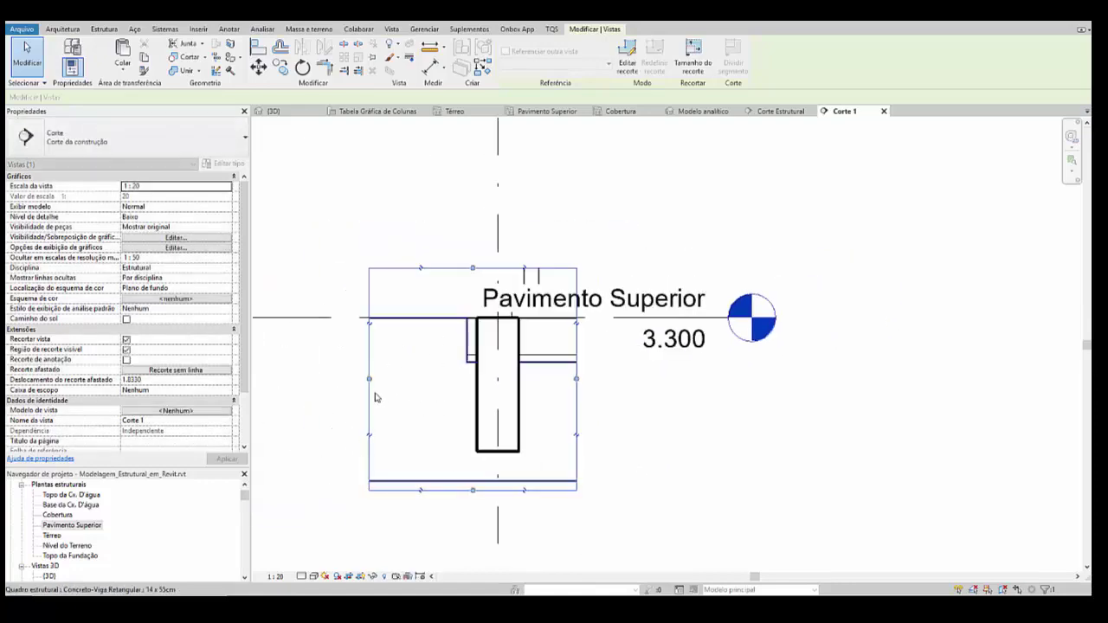
left_click_drag(369, 396, 457, 395)
left_click(620, 400)
scroll(411, 363, "up", 2)
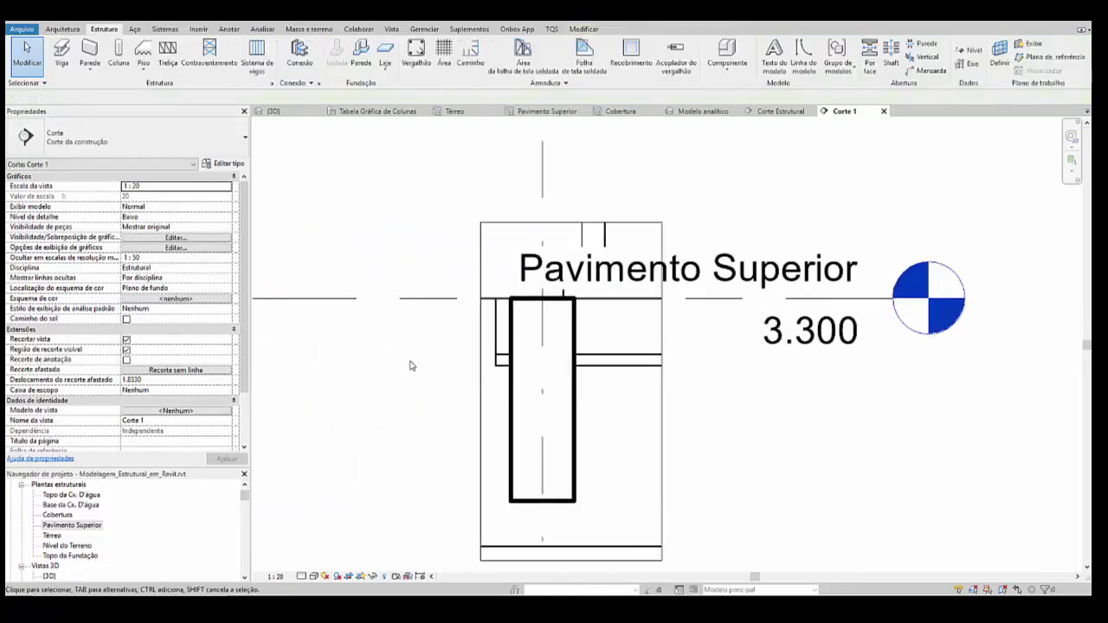
middle_click_drag(559, 366, 549, 354)
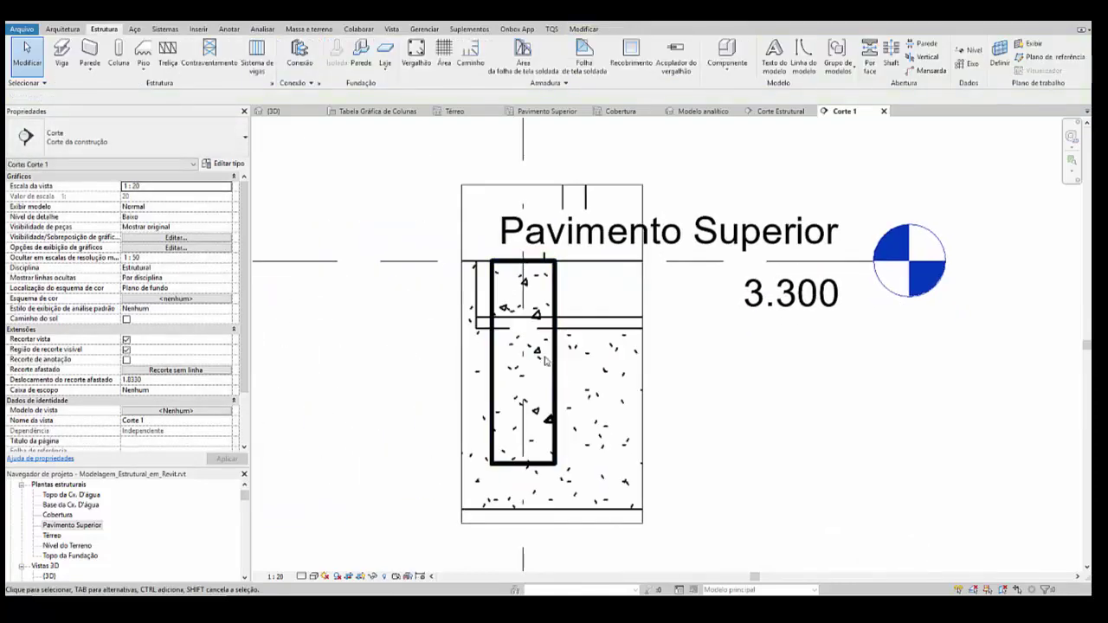
Step: Start the rebar placement with bar type 5 CA-60 and stirrup shape Formato do vergalhão : 22
left_click(414, 71)
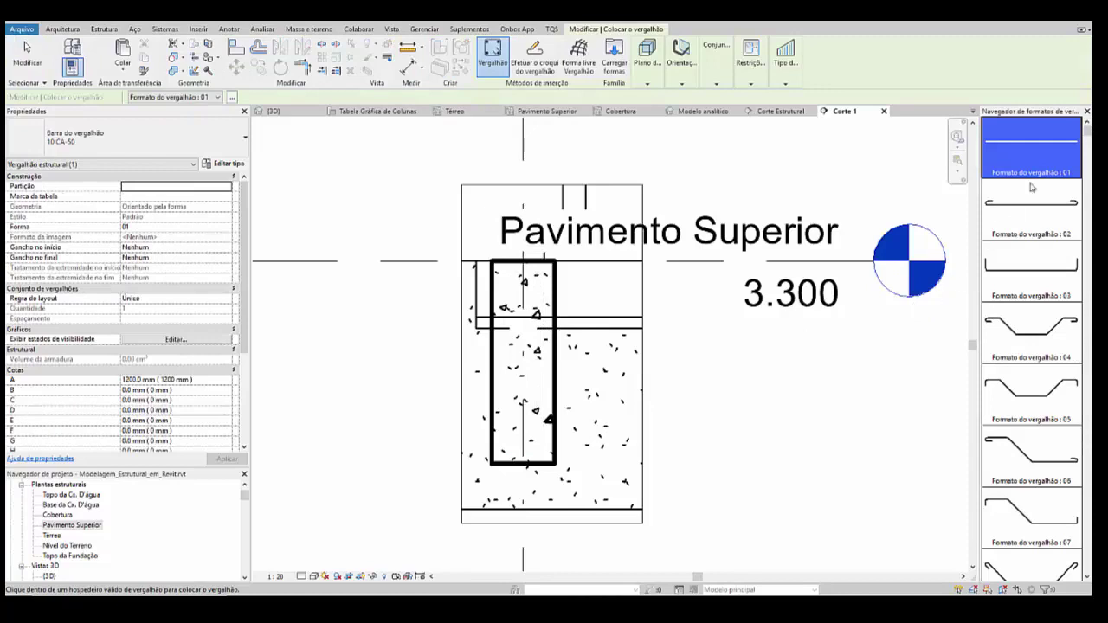
left_click_drag(1090, 137, 1088, 473)
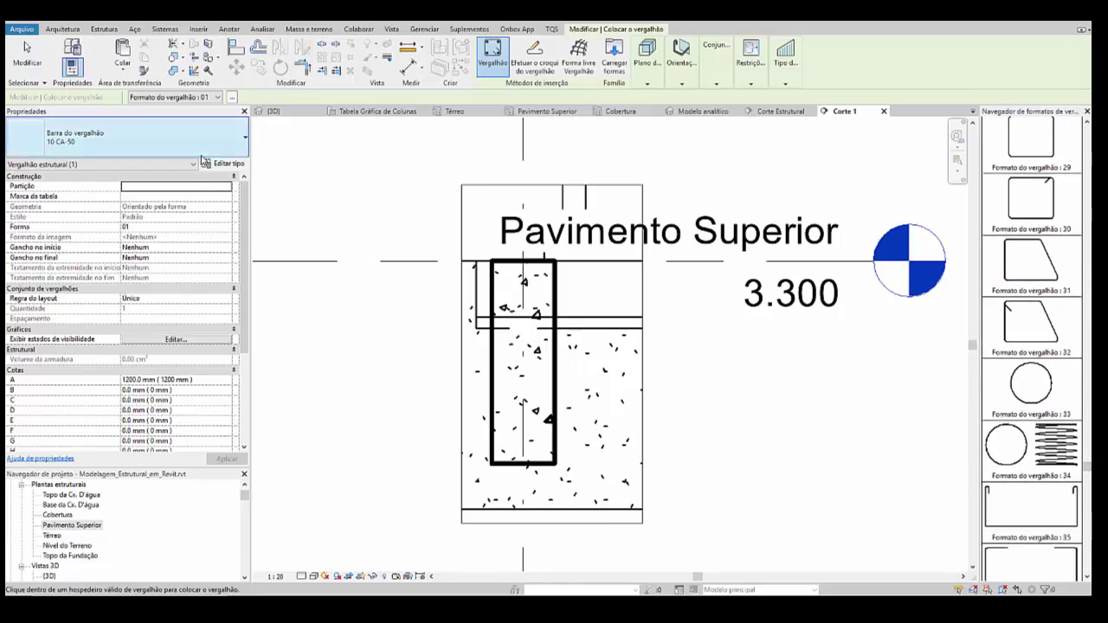
left_click(130, 138)
scroll(163, 363, "up", 5)
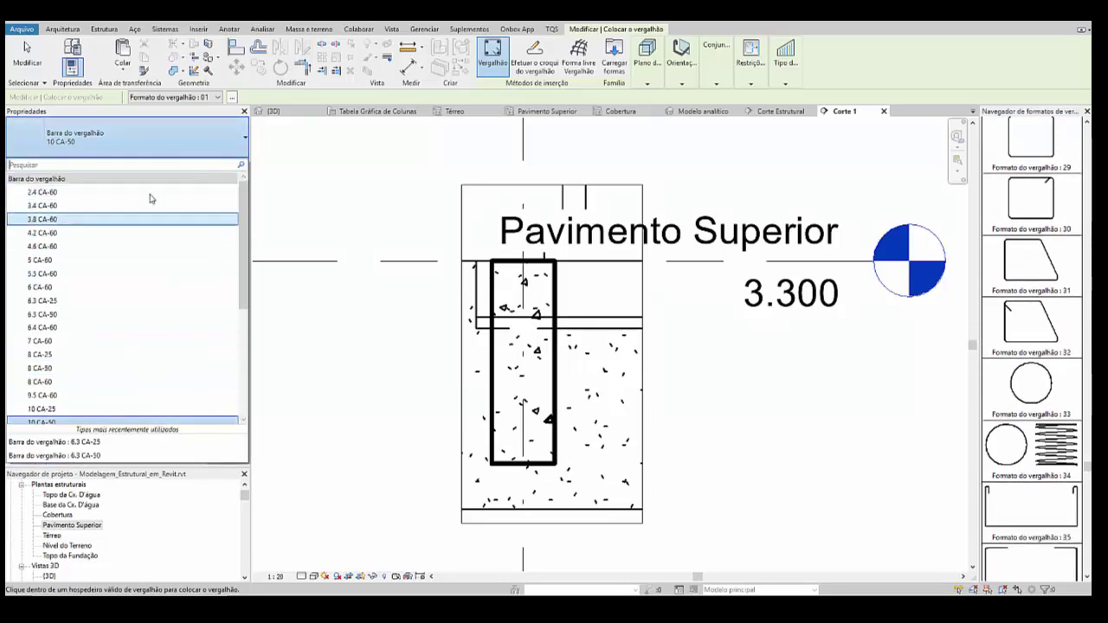
left_click(124, 261)
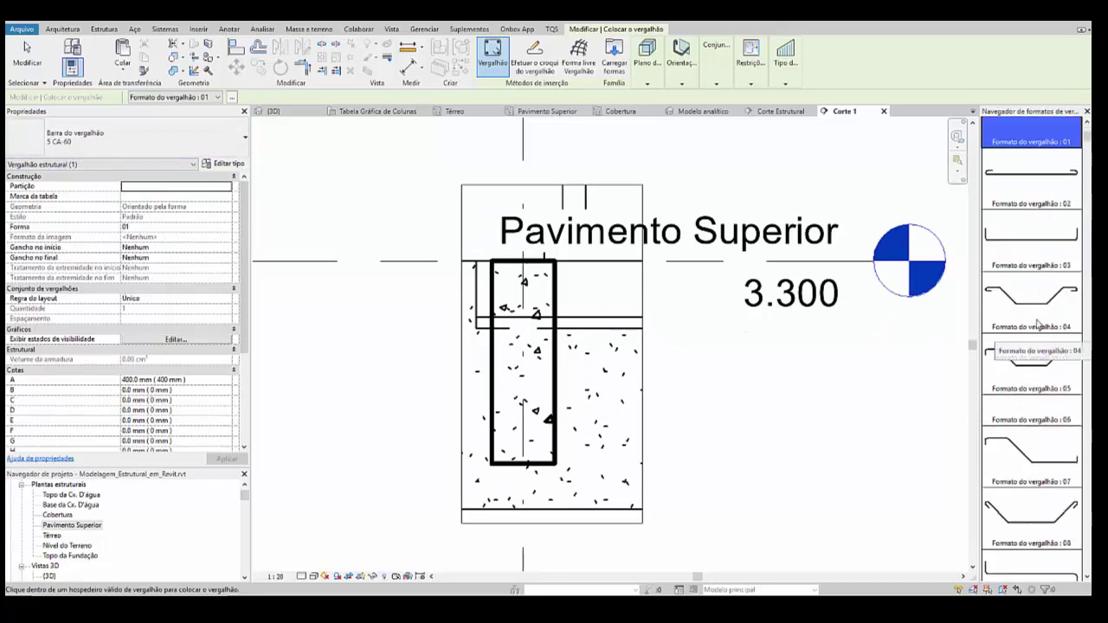
scroll(1038, 323, "down", 10)
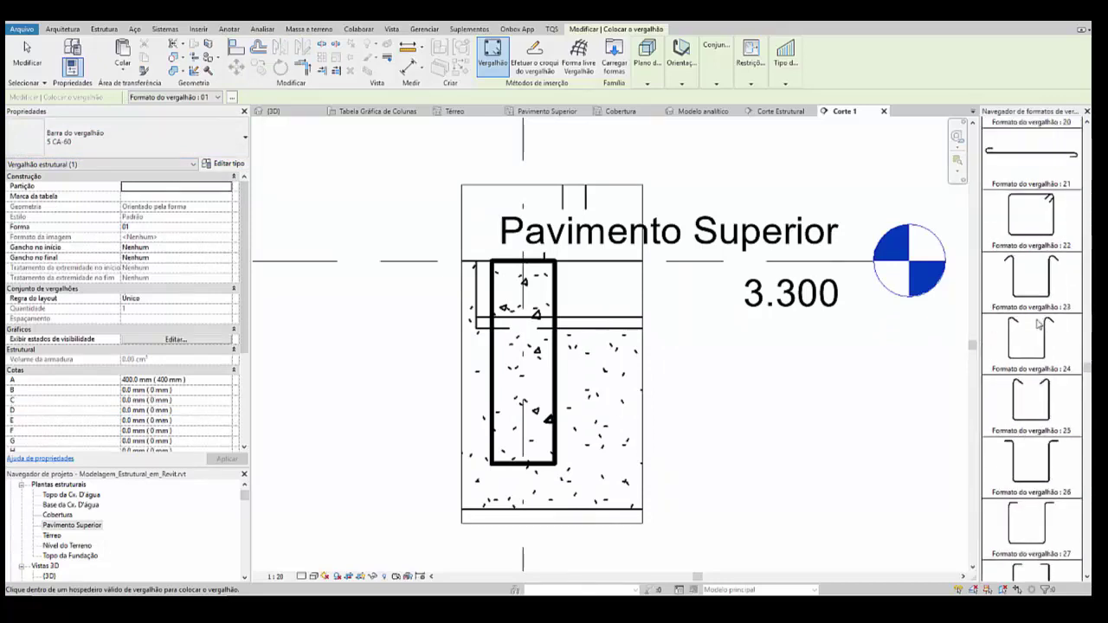
scroll(1038, 323, "up", 1)
left_click(1045, 290)
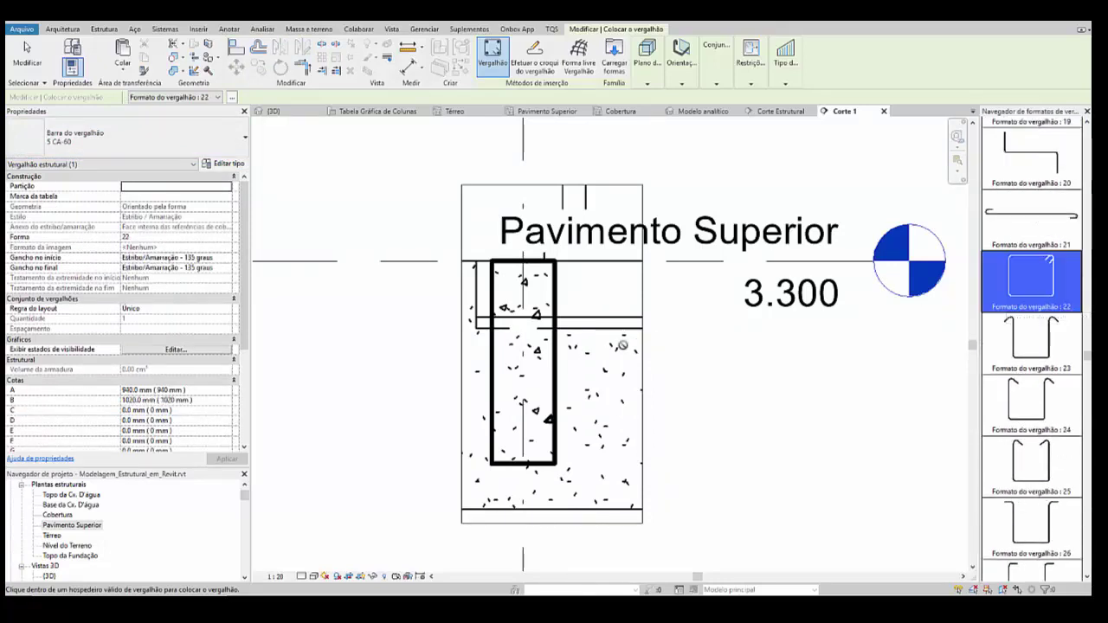
scroll(537, 350, "up", 3)
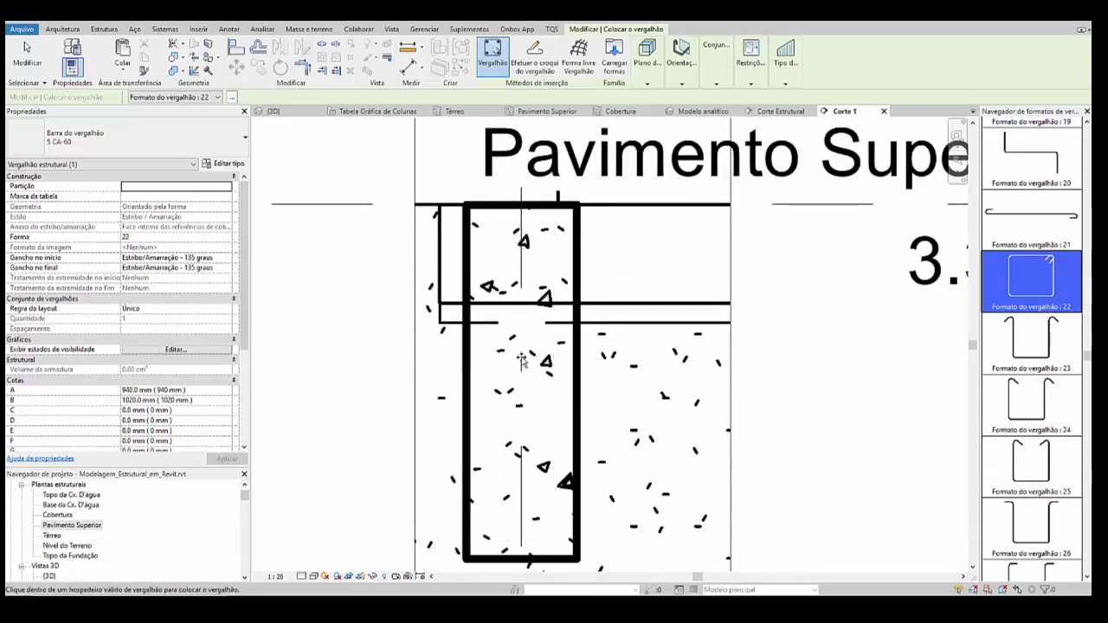
key("space")
key("space")
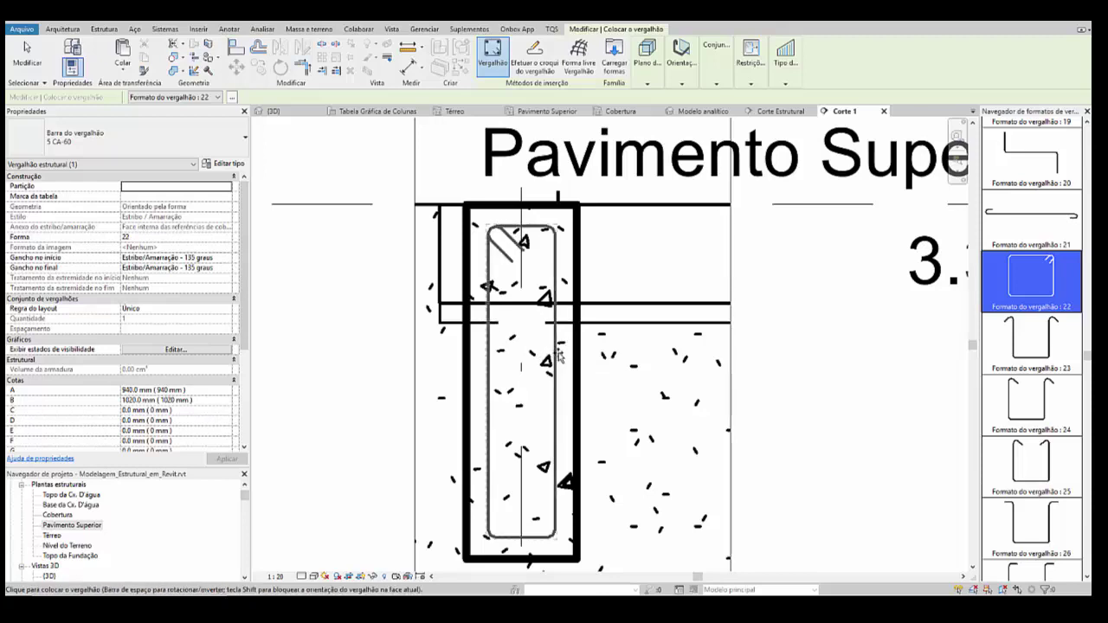
key("Escape")
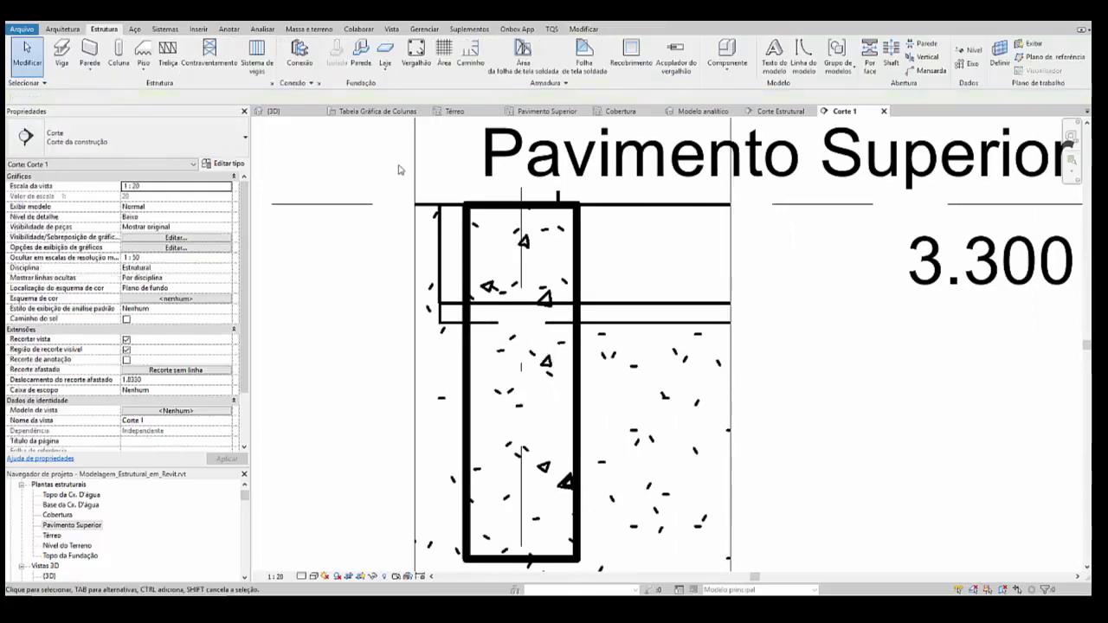
Step: Review the rebar cover settings and set the sectioned beam's cover to II. (Viga/Coluna) <30 mm>
left_click(631, 53)
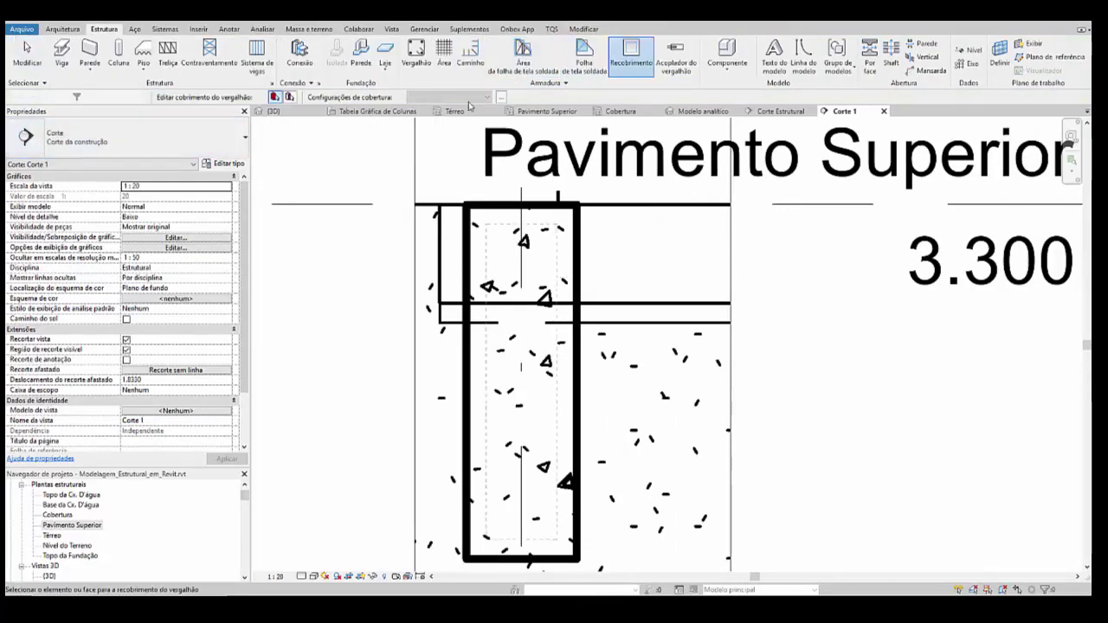
left_click(501, 98)
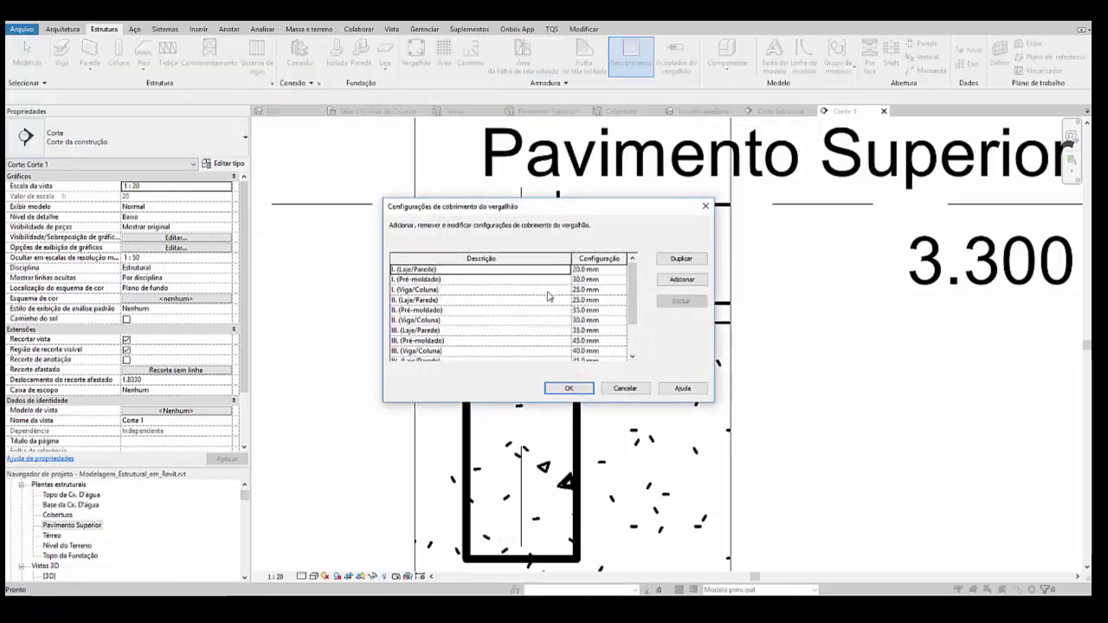
left_click(522, 301)
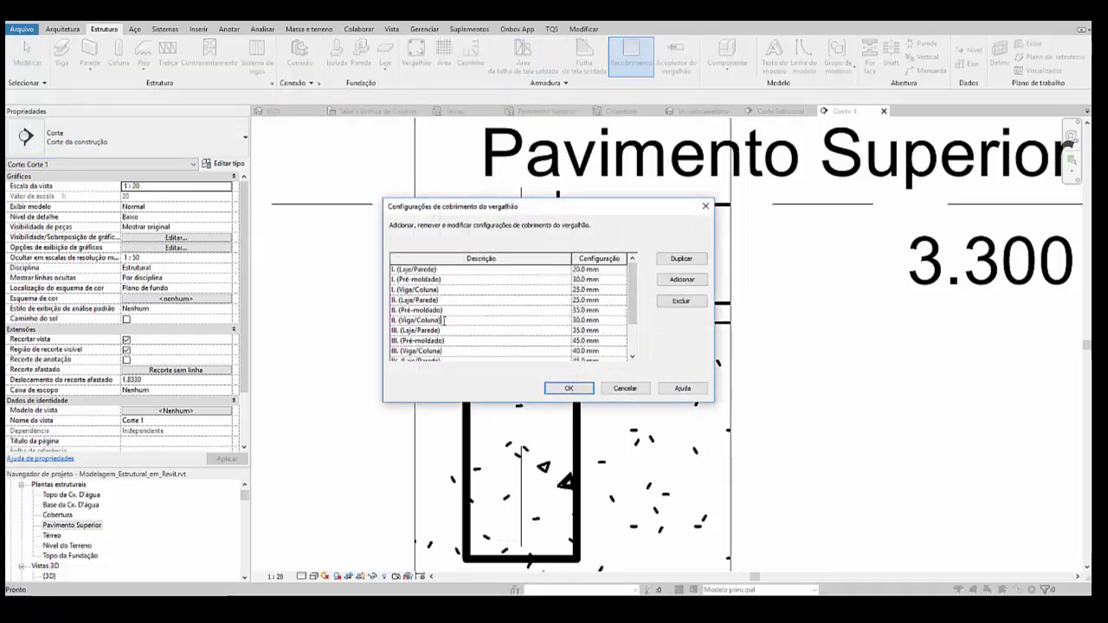
left_click(569, 388)
left_click(578, 350)
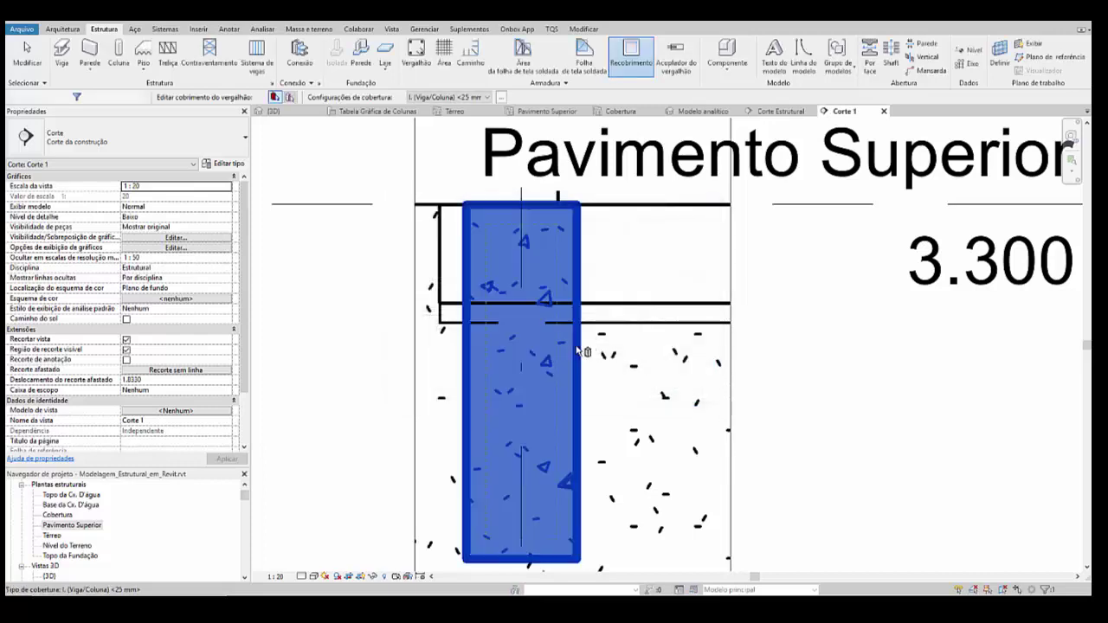
left_click(485, 97)
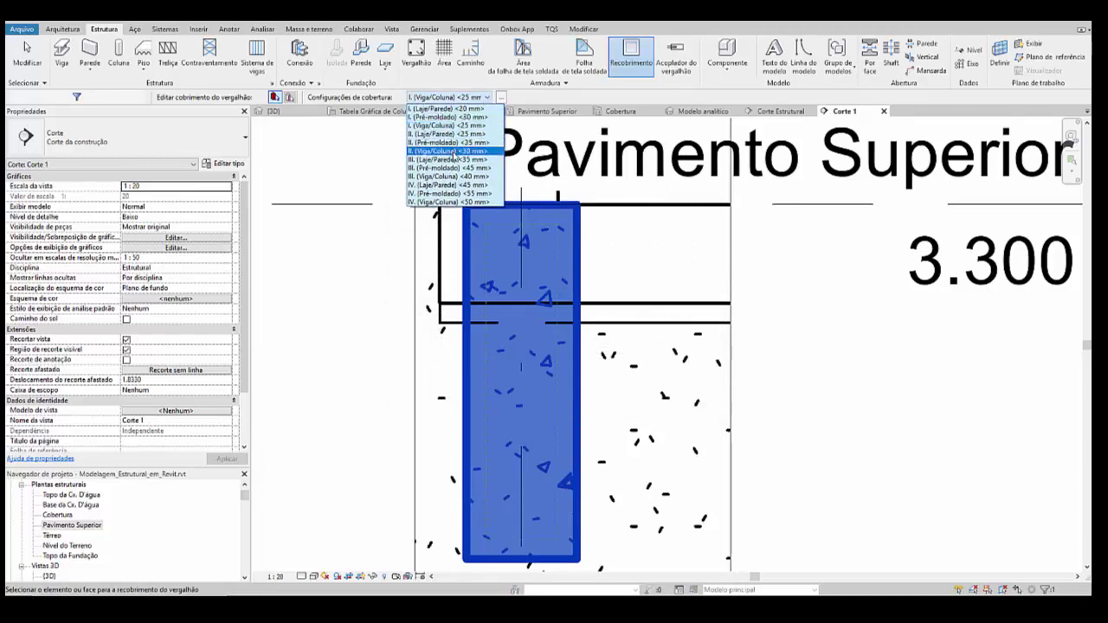
left_click(450, 150)
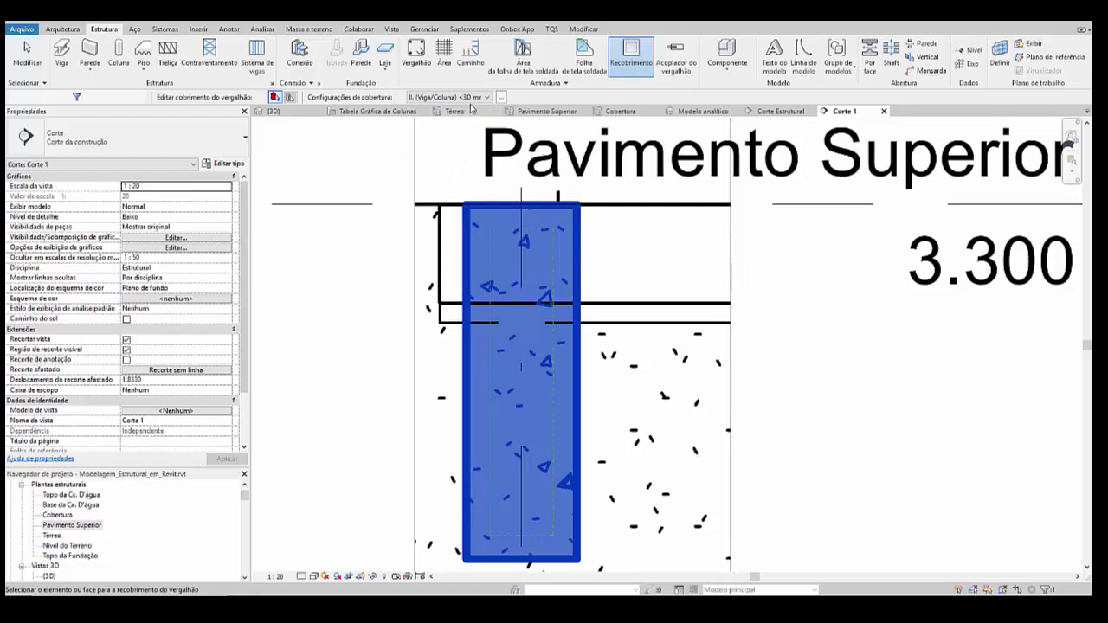
key("Escape")
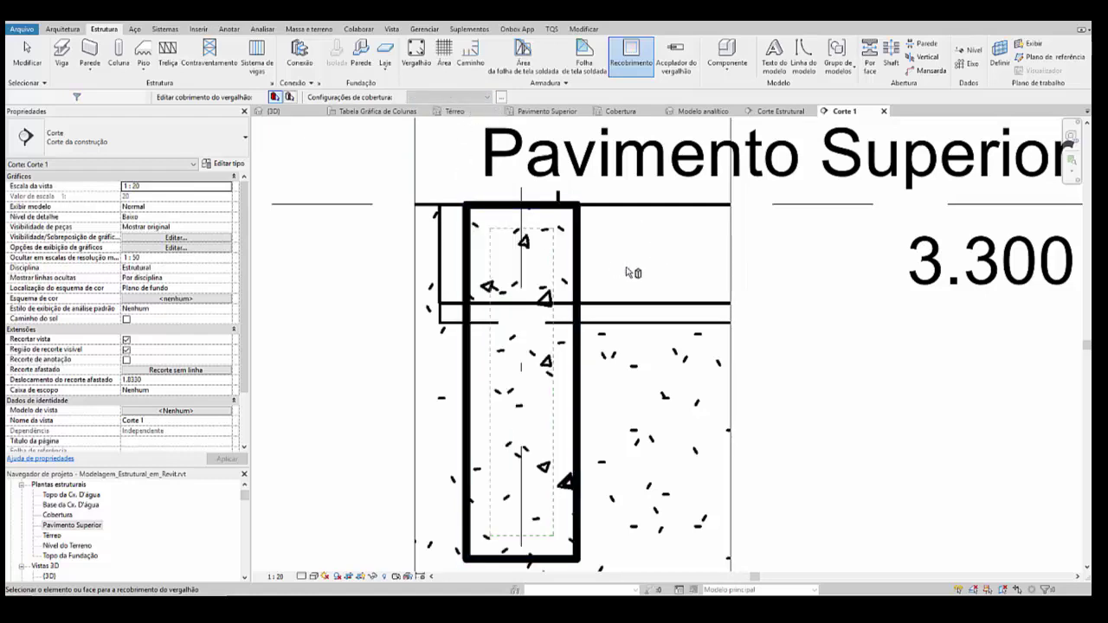
key("Escape")
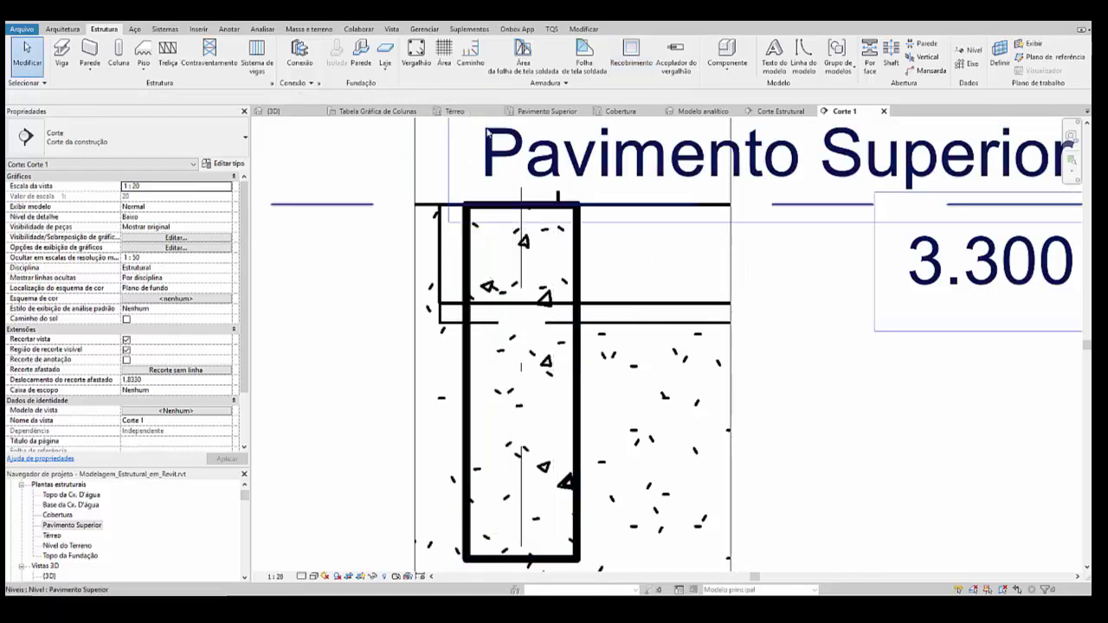
Step: Place one 5 CA-60 stirrup of shape 22 inside the beam's cross-section and set the placement orientation to Perpendicular ao recobrimento
left_click(417, 63)
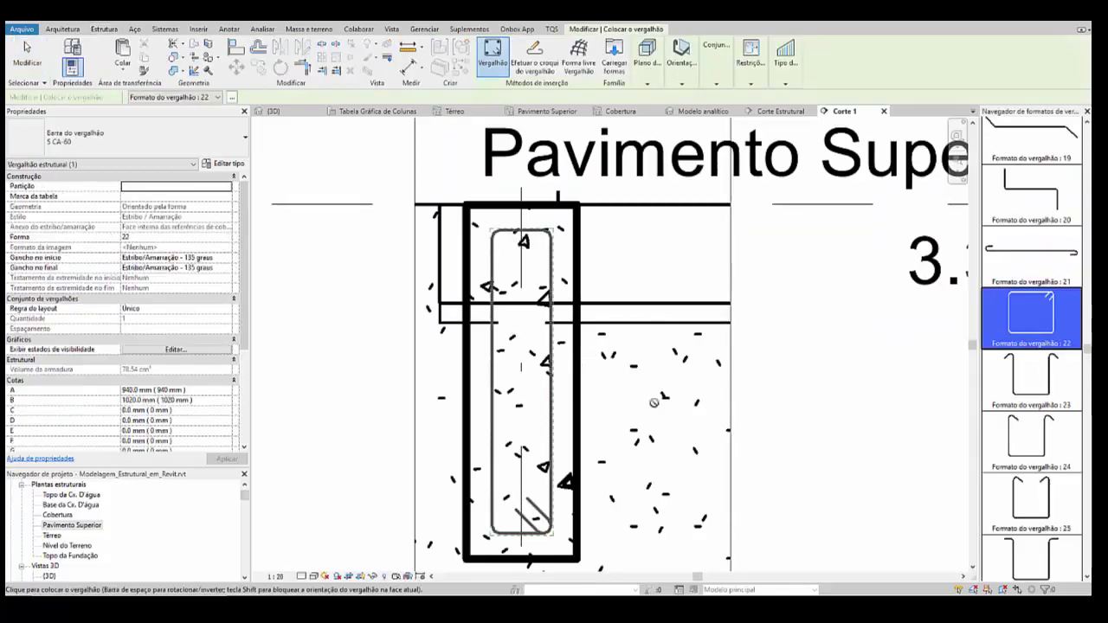
left_click(651, 82)
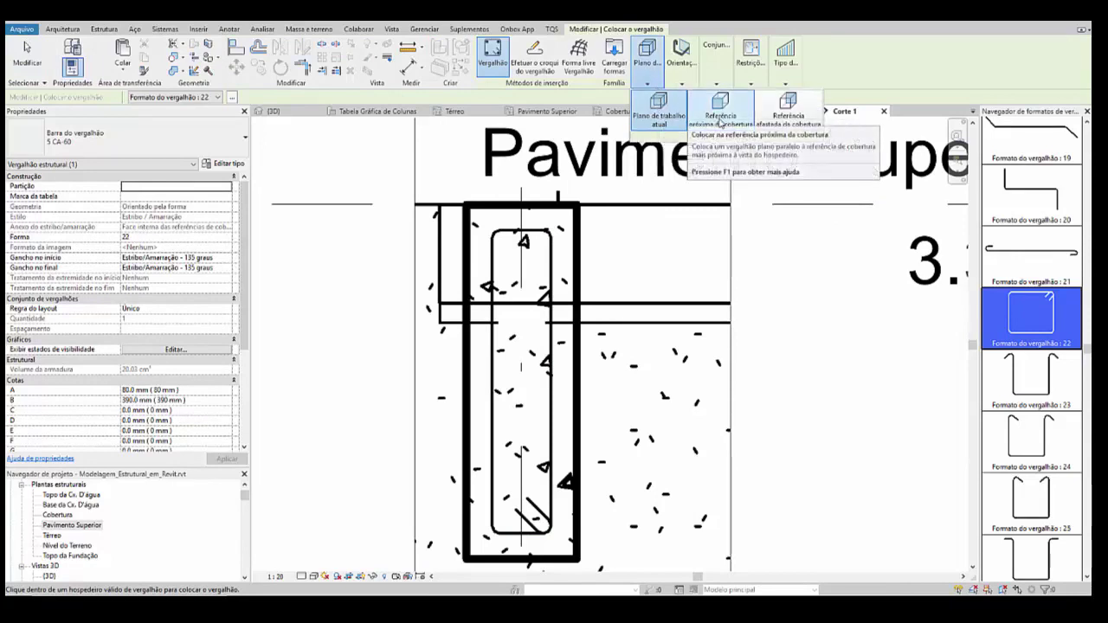
left_click(682, 76)
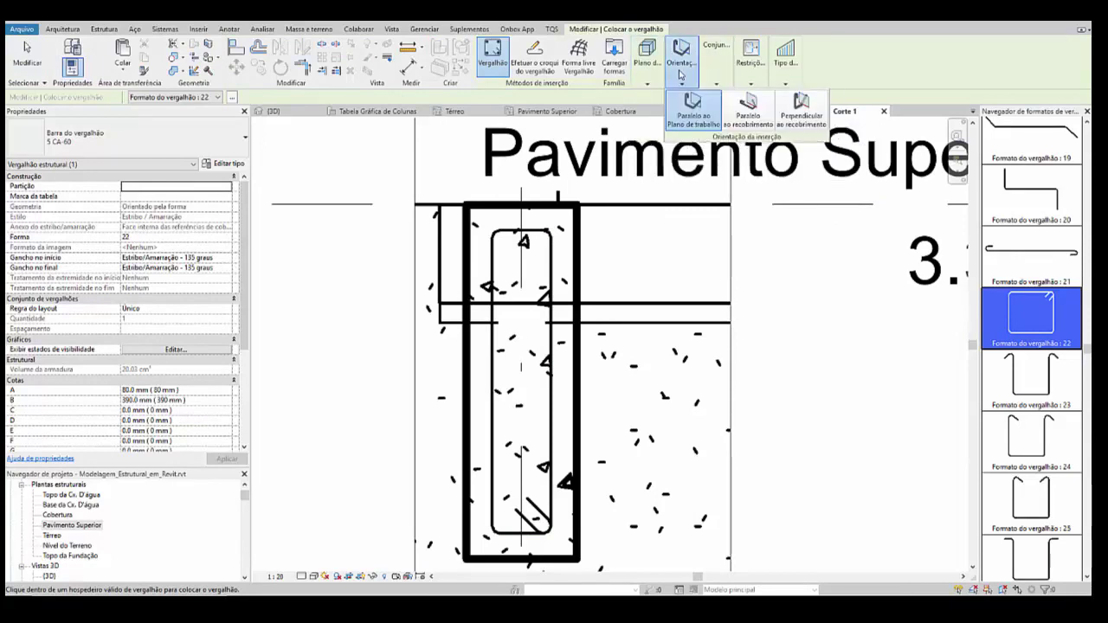
left_click(802, 112)
Step: Choose the straight rebar shape Formato do vergalhão : 01 for the beam's longitudinal bars
scroll(1038, 200, "up", 5)
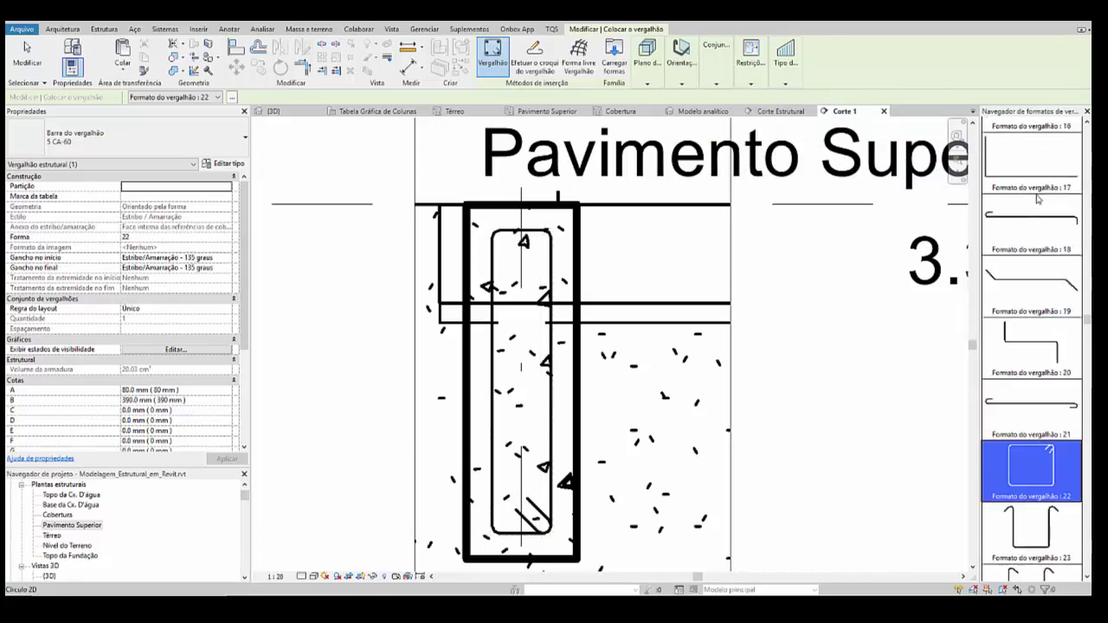
scroll(1038, 200, "up", 4)
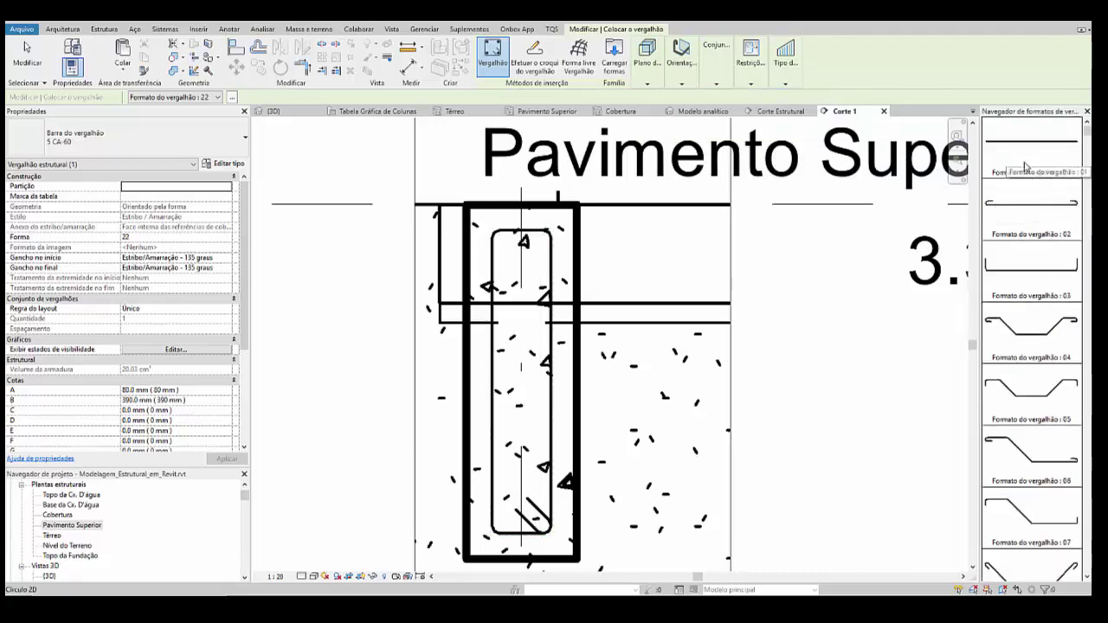
left_click(1044, 162)
left_click(1034, 210)
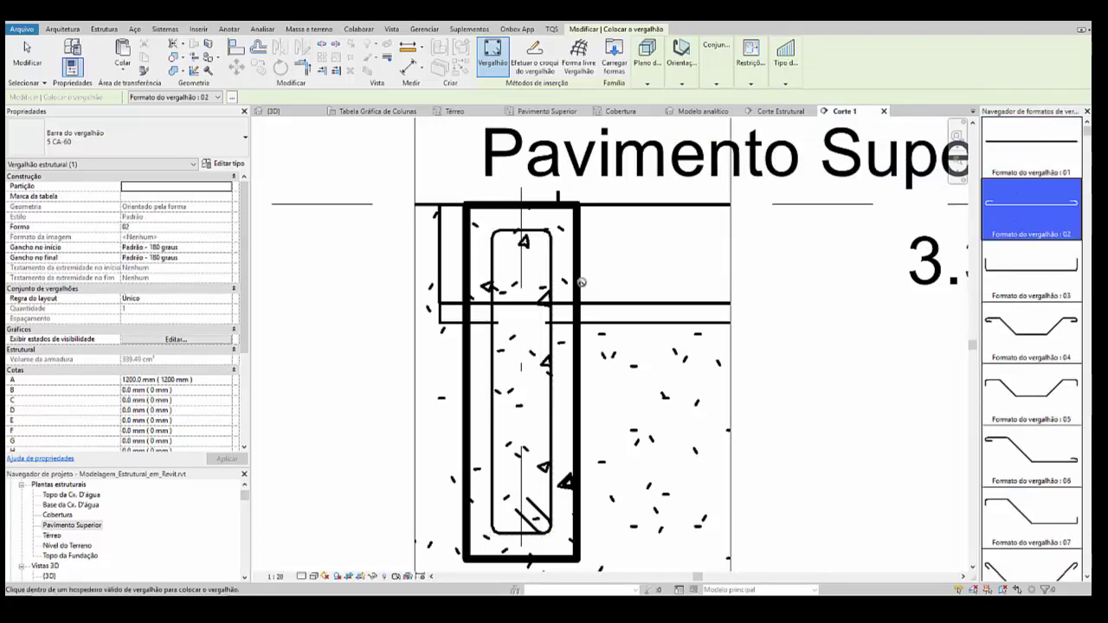
left_click(1031, 155)
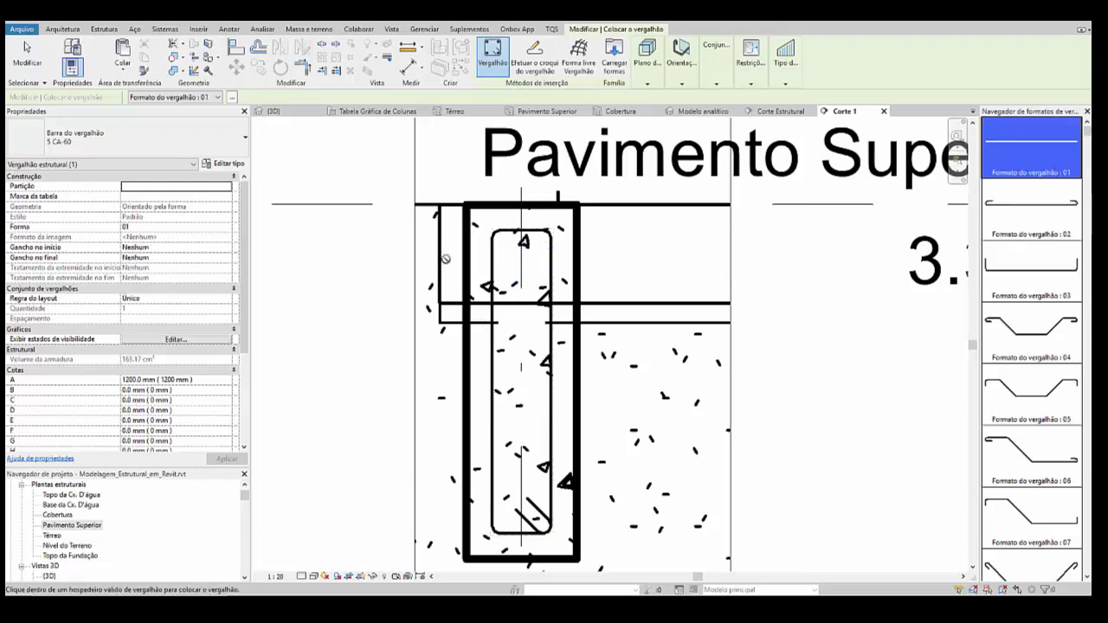
scroll(500, 247, "up", 1)
scroll(500, 247, "up", 3)
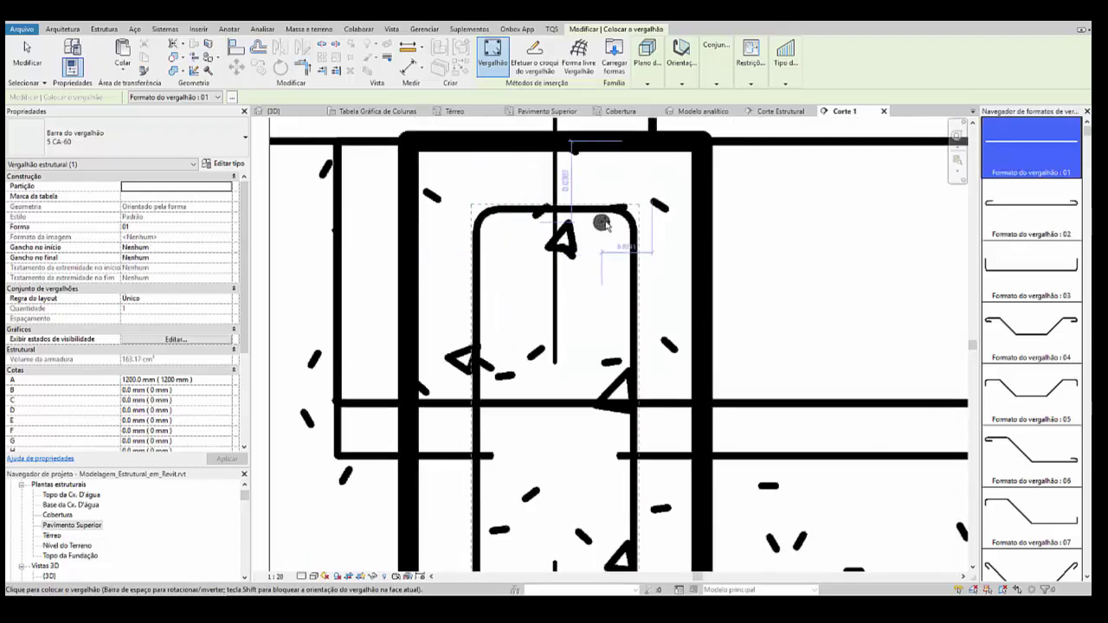
scroll(561, 269, "down", 1)
Step: Set the rebar layout to Número fixo with a quantity of 2 and change the bar type to 8 CA-50
left_click(716, 52)
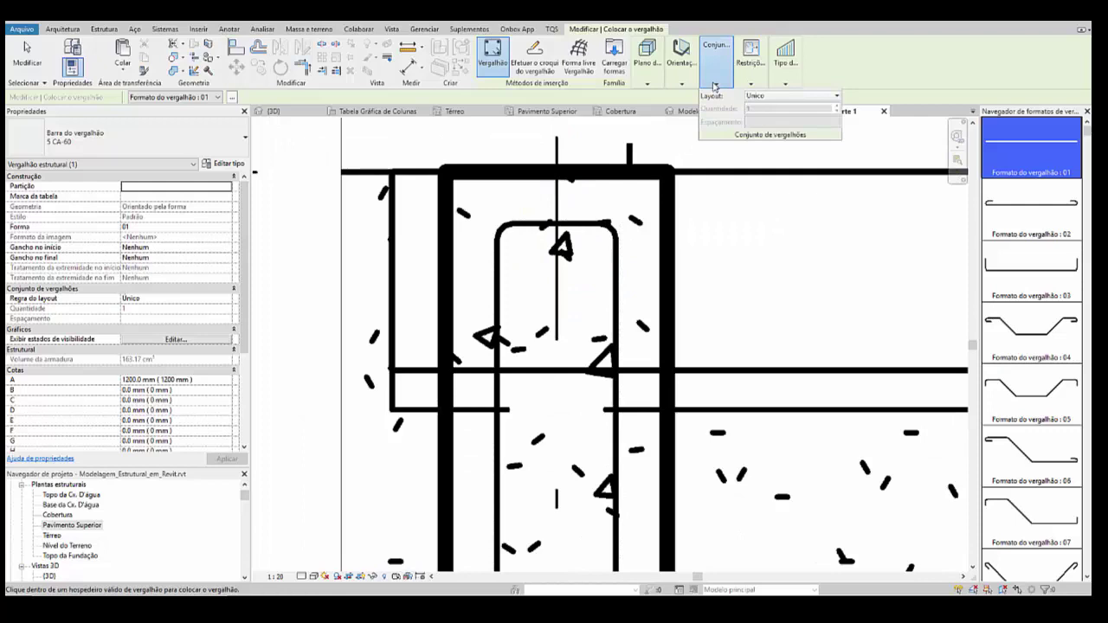
left_click(771, 95)
left_click(767, 119)
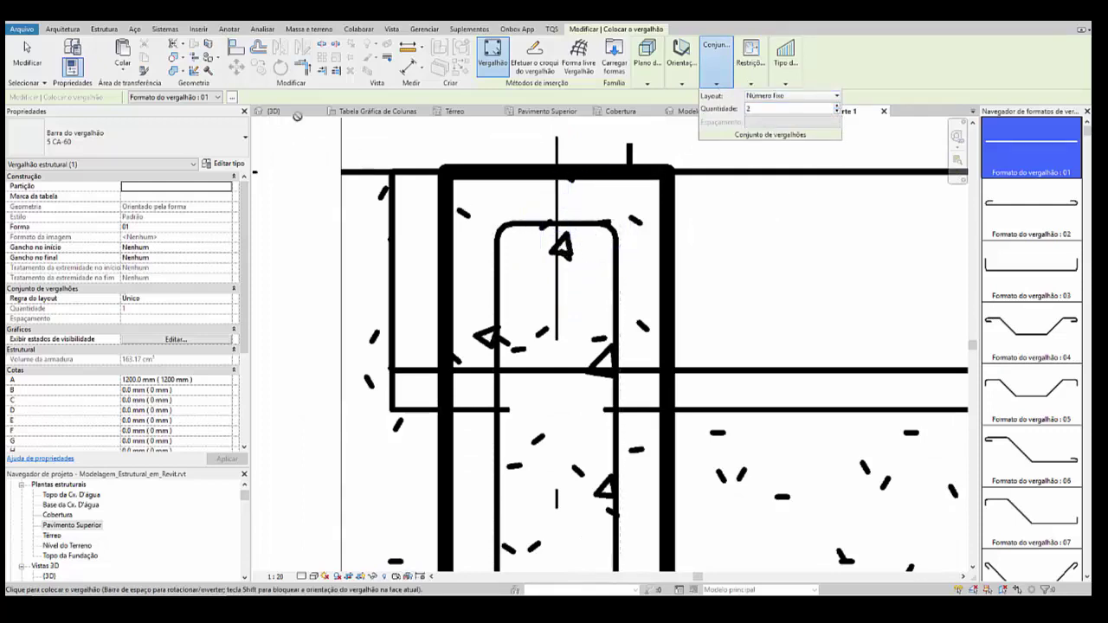
left_click(182, 152)
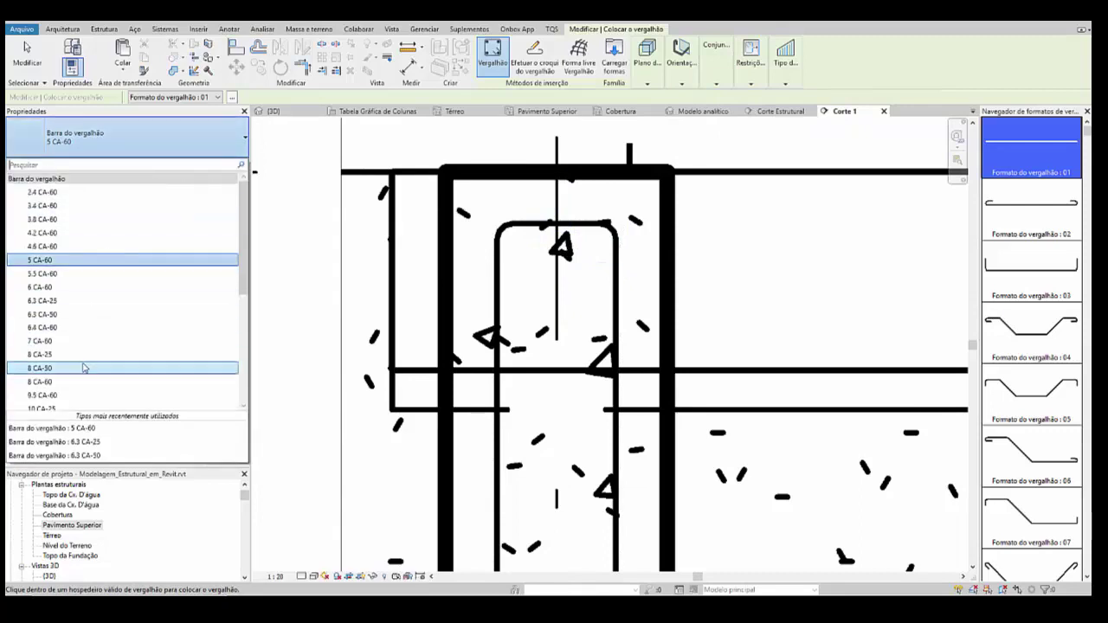
scroll(84, 369, "down", 1)
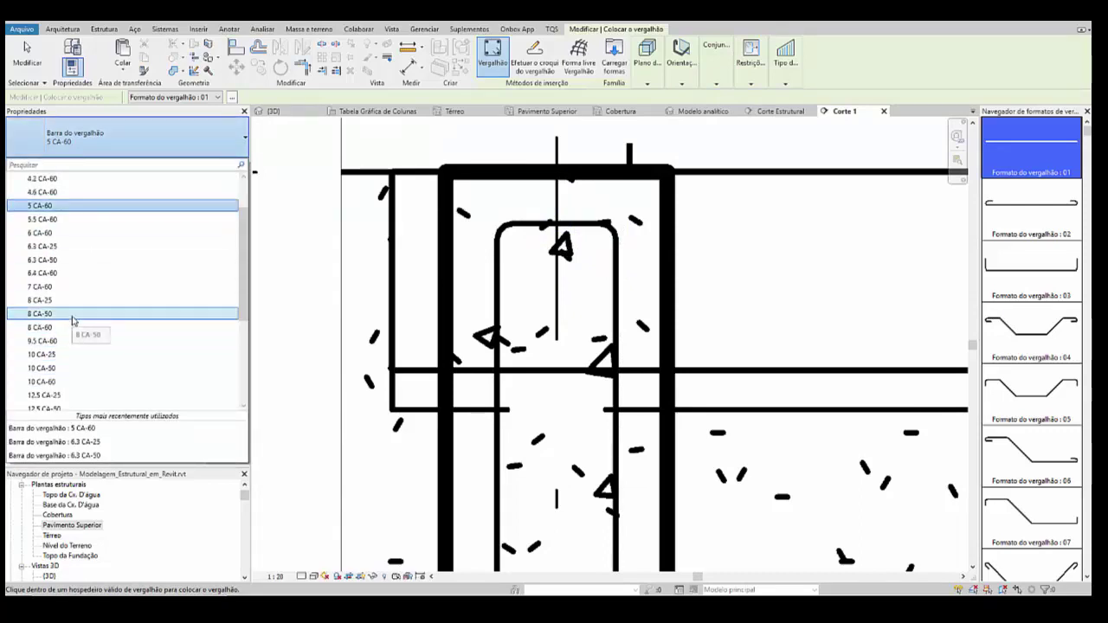
left_click(73, 322)
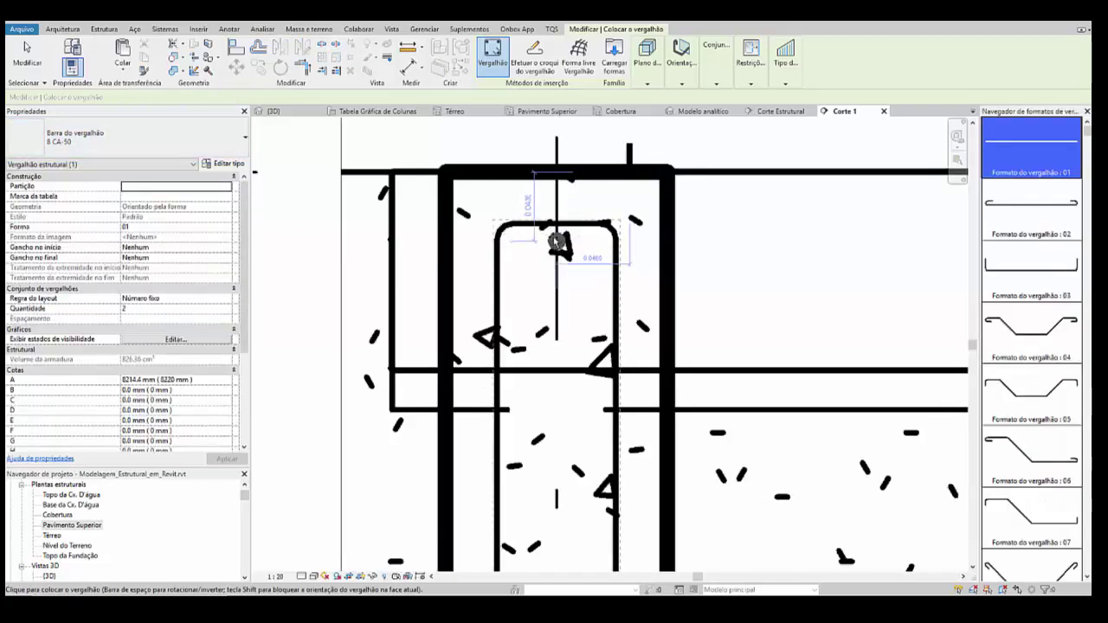
Step: Place a pair of longitudinal bars along the stirrup's upper edge and another pair along its lower edge
left_click(556, 232)
scroll(544, 223, "down", 4)
scroll(543, 394, "up", 2)
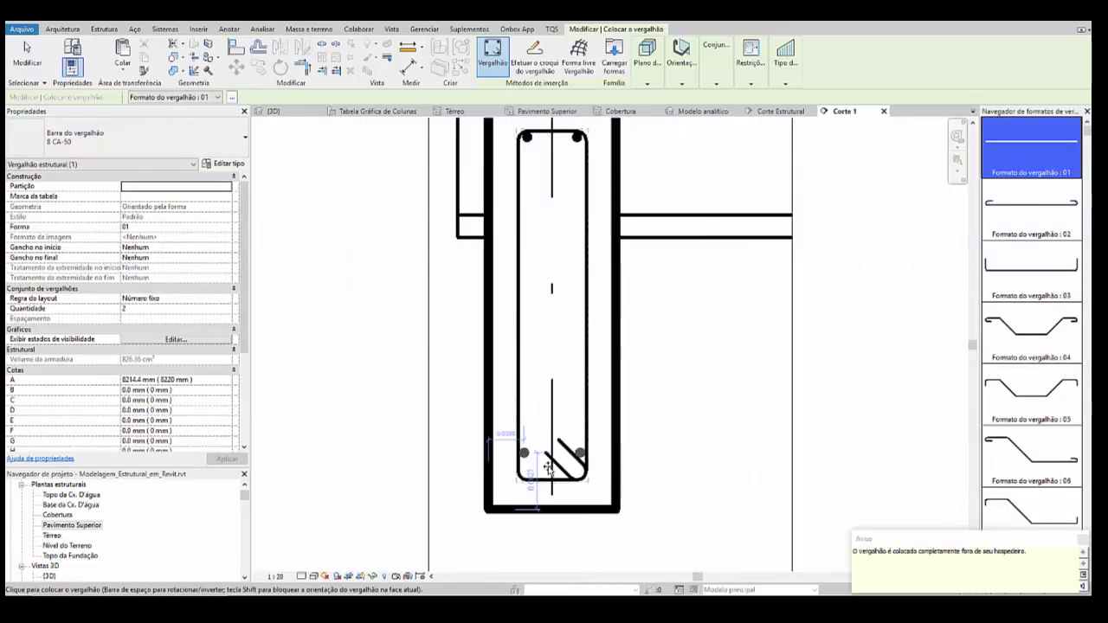
left_click(550, 487)
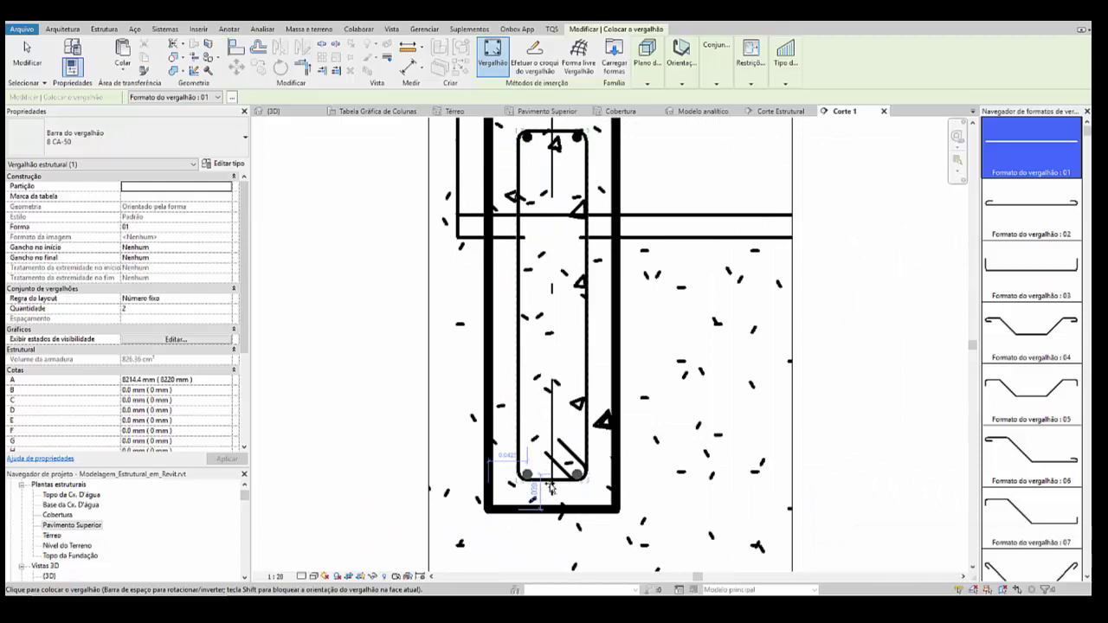
scroll(609, 390, "down", 2)
key("Escape")
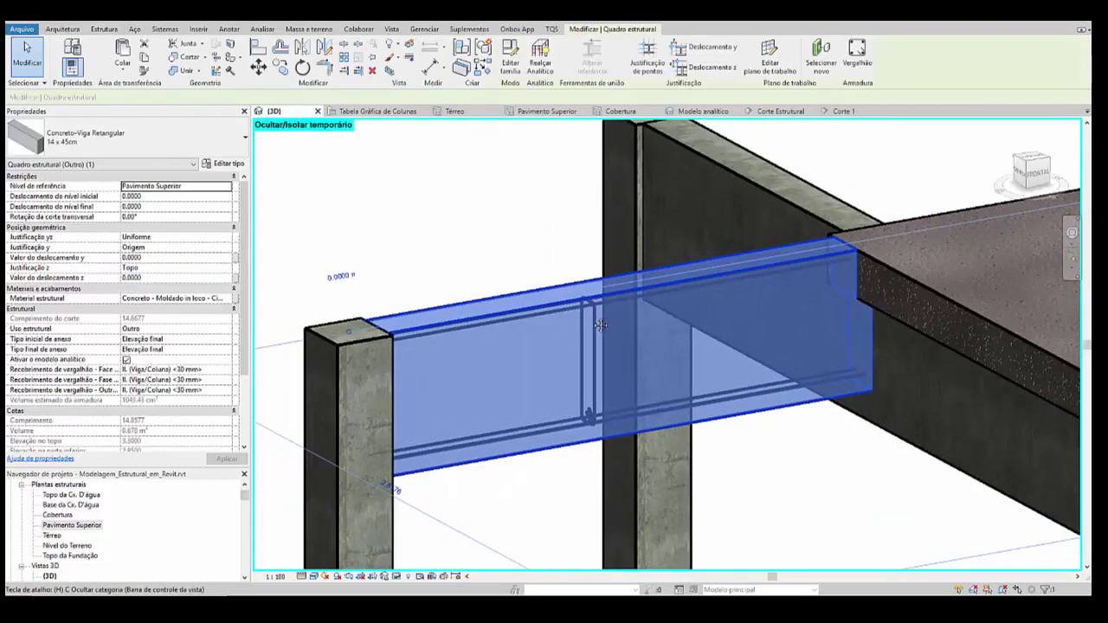
Step: Temporarily hide the beam in the 3D view and distribute its stirrup with the Espaçamento máximo layout at 150 mm
key("h")
key("h")
left_click(594, 387)
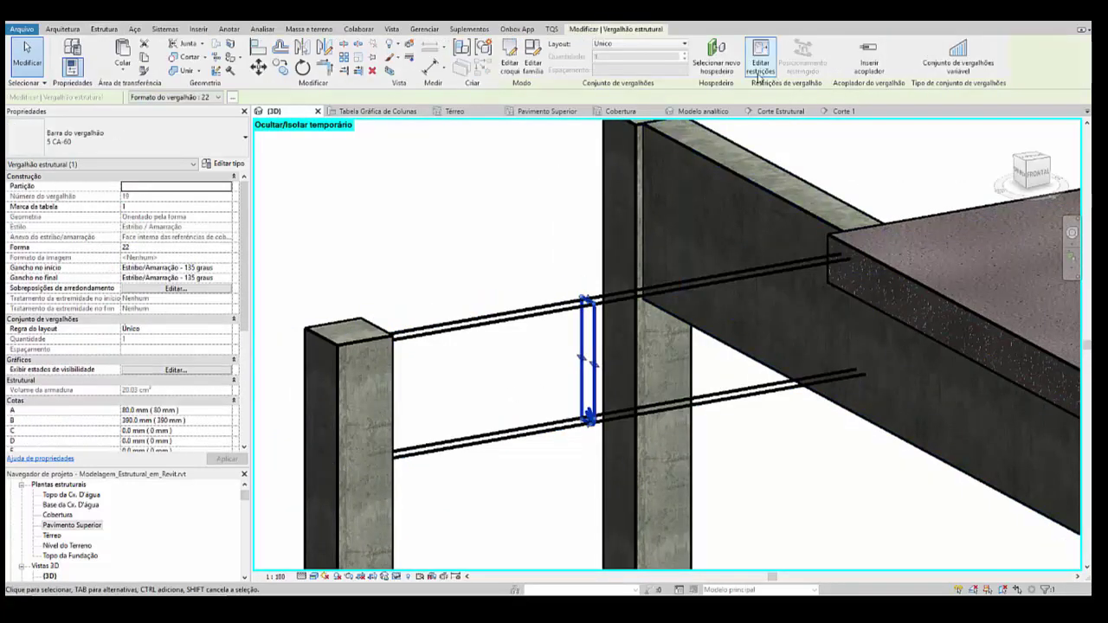
left_click(681, 44)
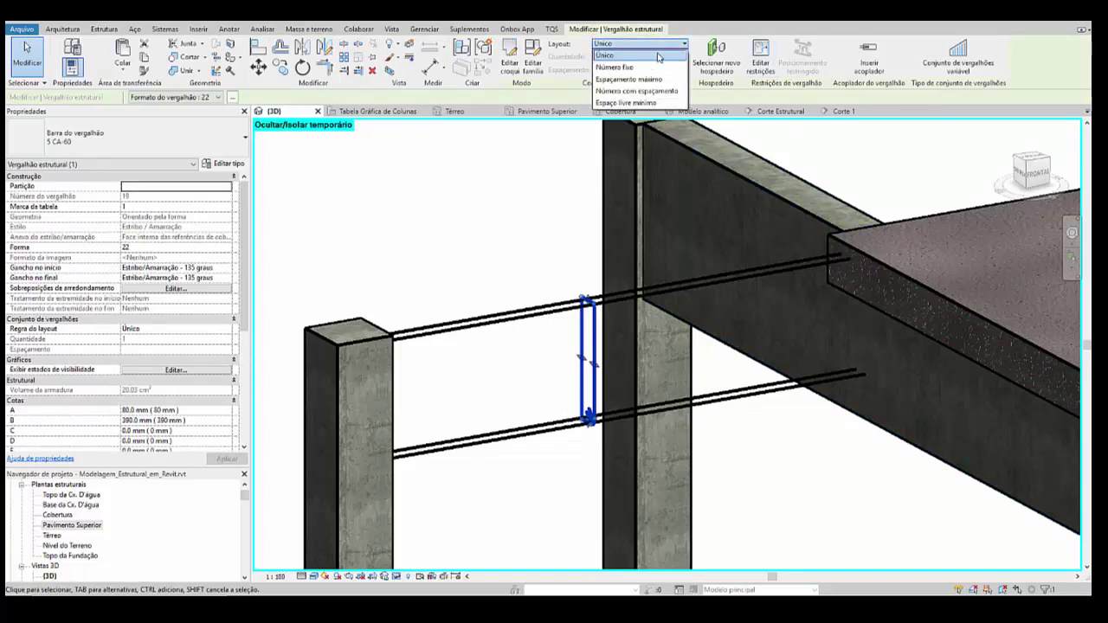
left_click(637, 78)
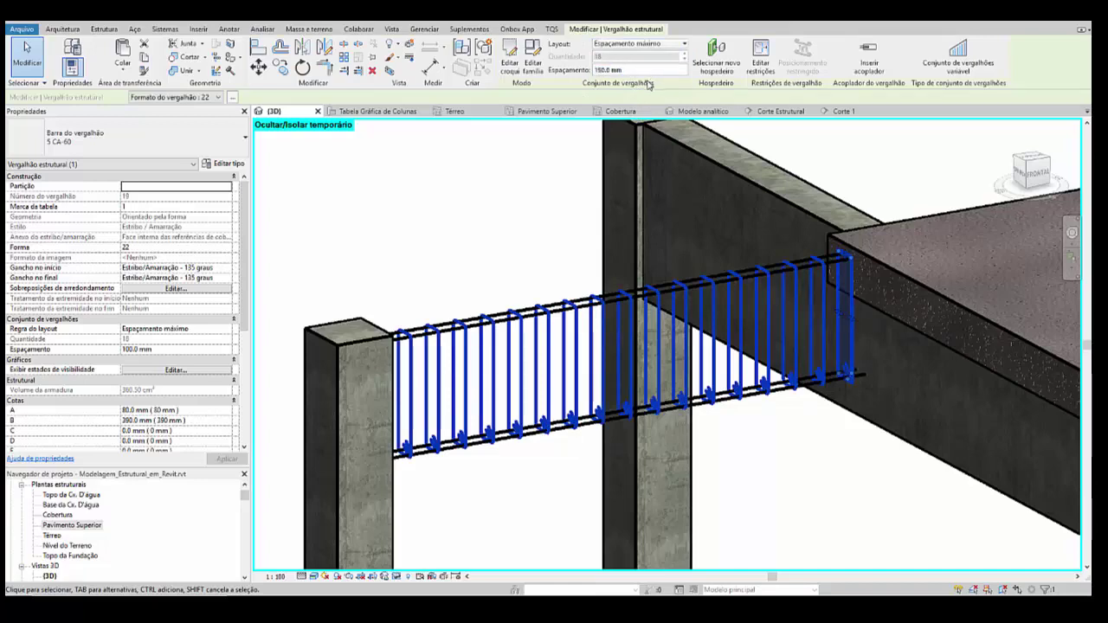
left_click(502, 265)
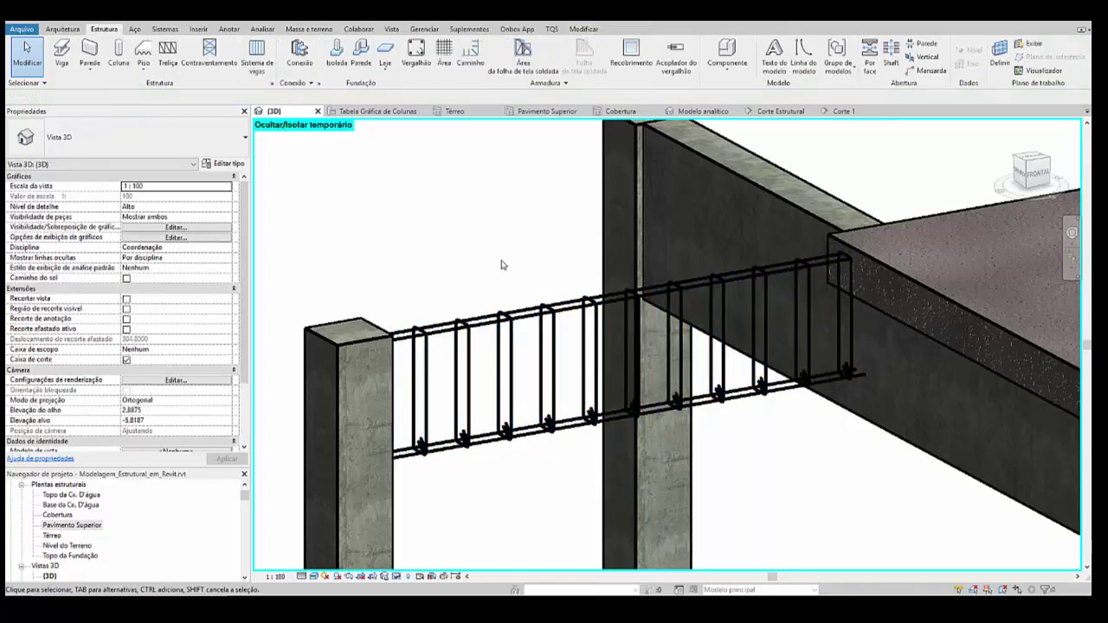
Step: Inspect the beam's reinforcement cage from the opposite side and check the properties of its lower bar pair
middle_click_drag(522, 369, 749, 346, "shift")
left_click(480, 400)
scroll(714, 328, "up", 2)
scroll(698, 330, "down", 2)
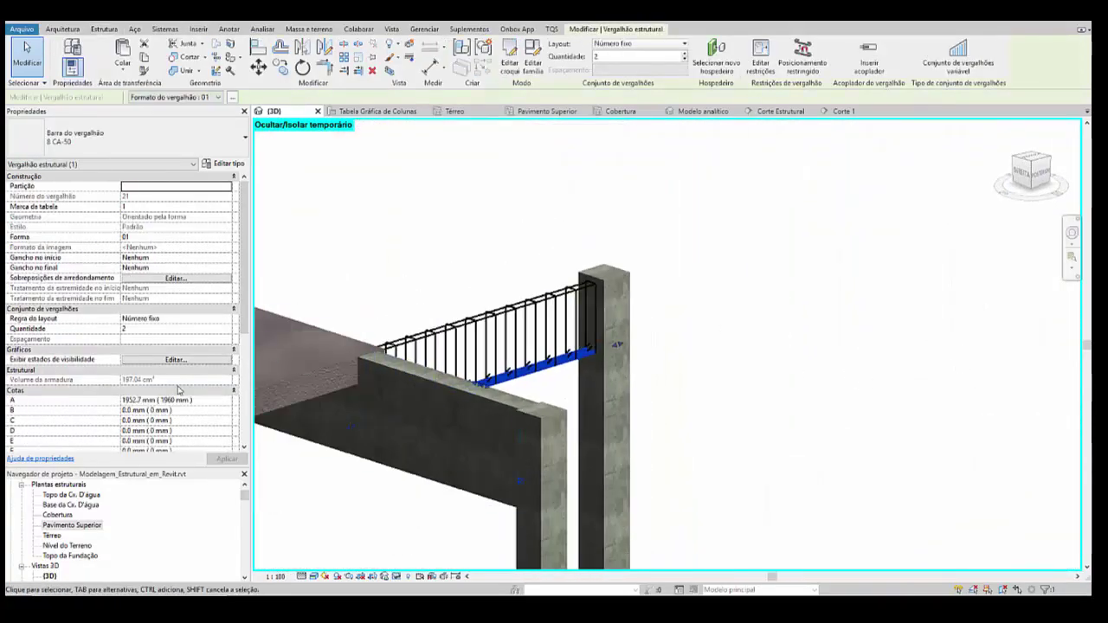
key("Escape")
Step: Open the Tabela de vergalhões schedule, review the bars' diameters, quantities, spacing and weights, and close it
scroll(119, 514, "down", 1)
scroll(118, 515, "down", 5)
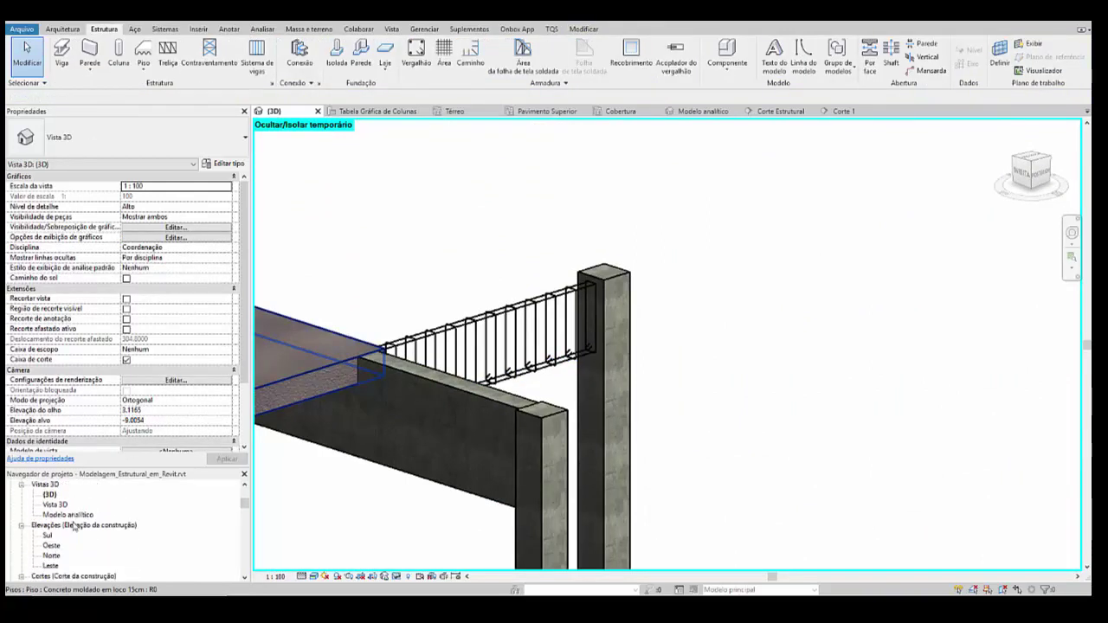
scroll(75, 525, "down", 1)
left_click(75, 526)
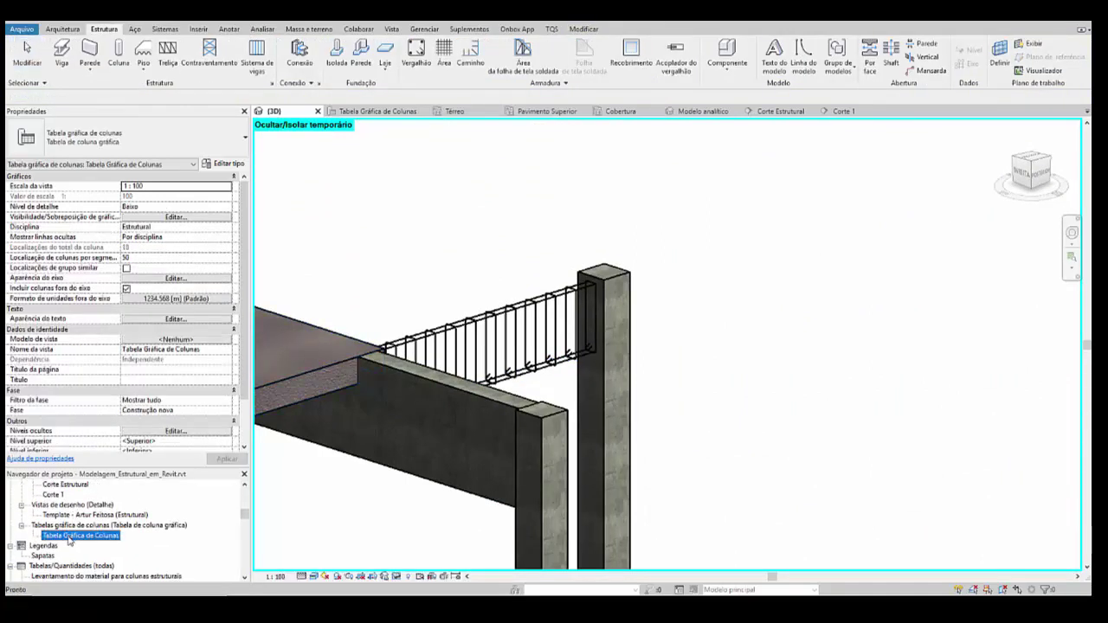
scroll(69, 537, "down", 3)
double_click(62, 536)
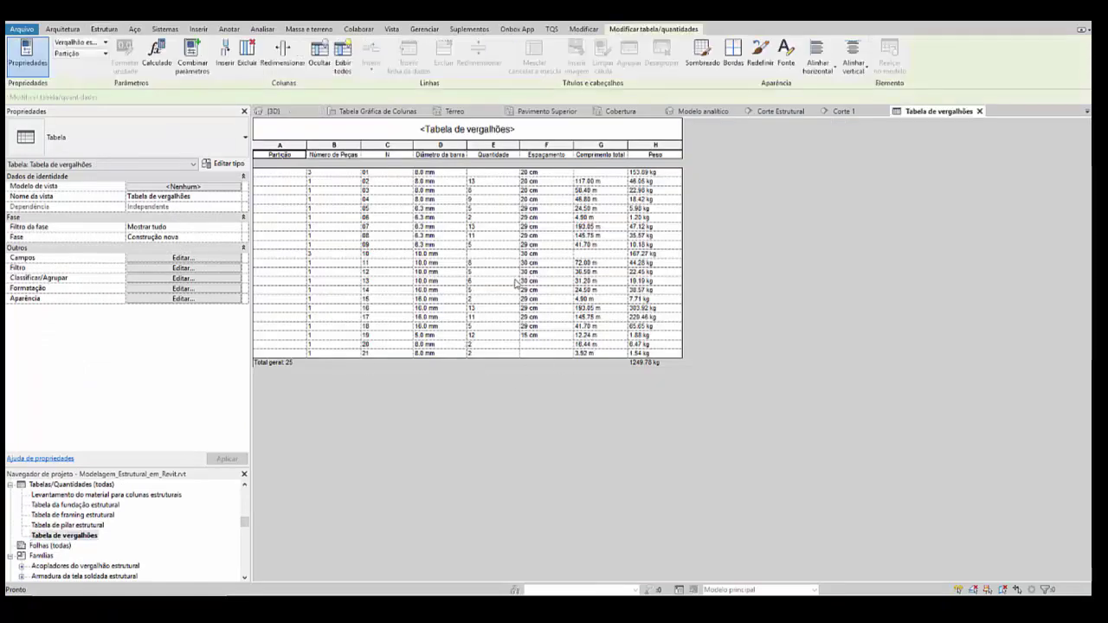
left_click(430, 292)
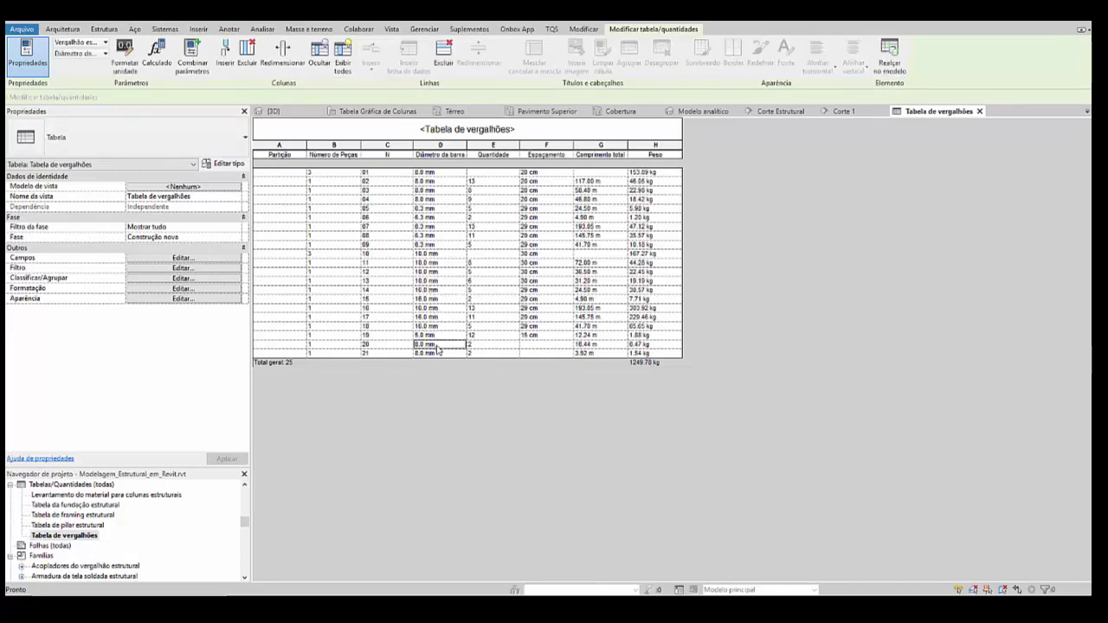
left_click(452, 182)
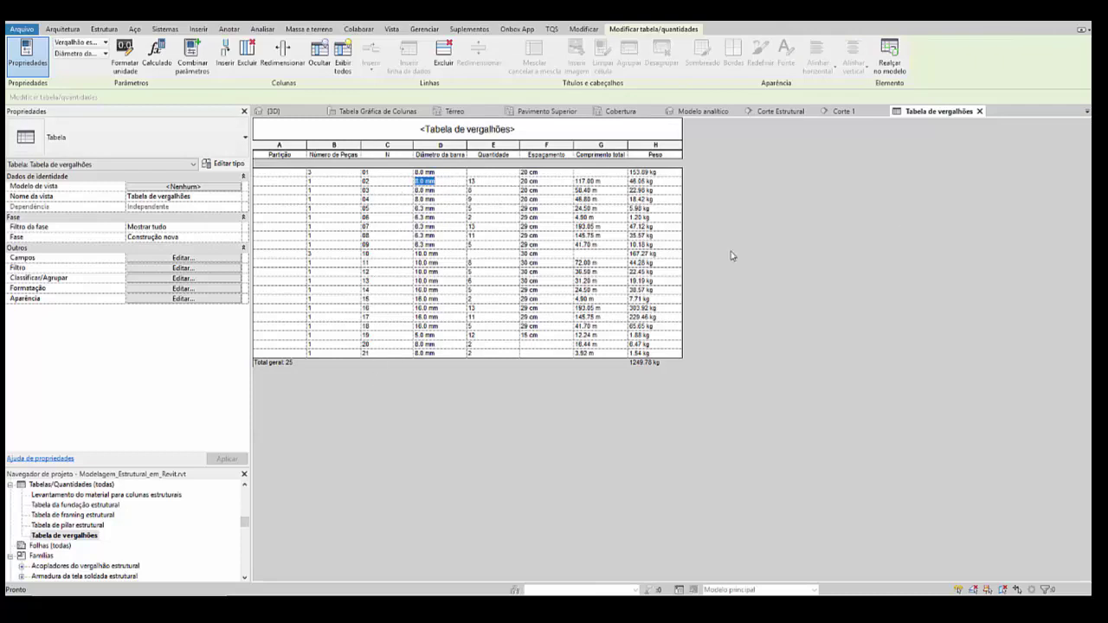
left_click(979, 112)
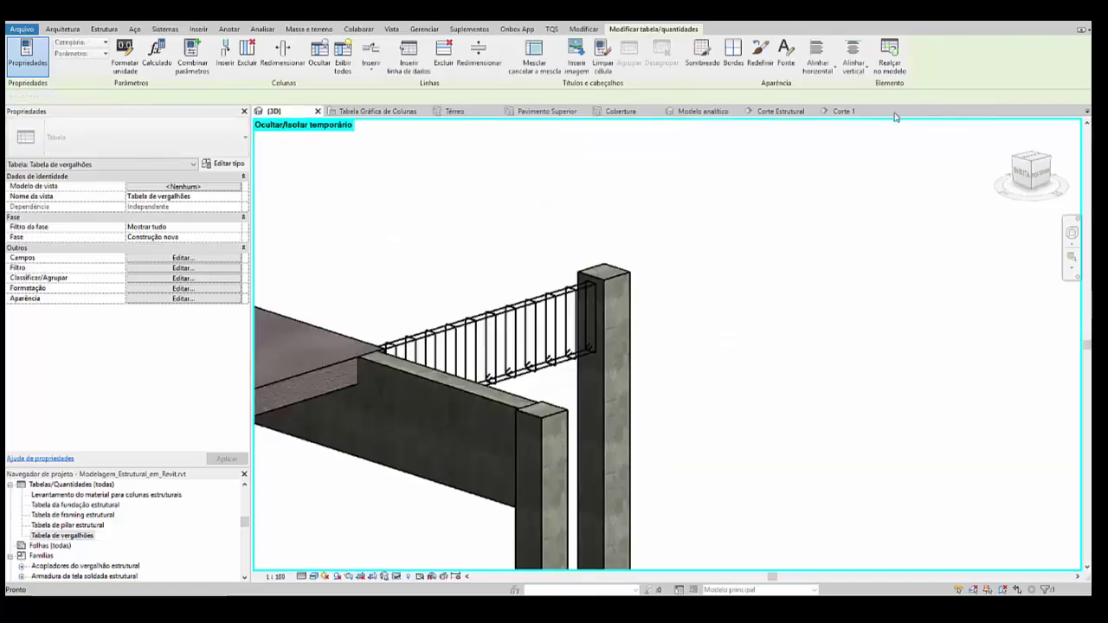
Step: Examine the whole structural model in 3D, including the Térreo slab's reinforcement and the beam's stirrups
scroll(814, 234, "down", 5)
middle_click_drag(808, 346, 563, 394, "shift")
middle_click_drag(563, 394, 754, 350)
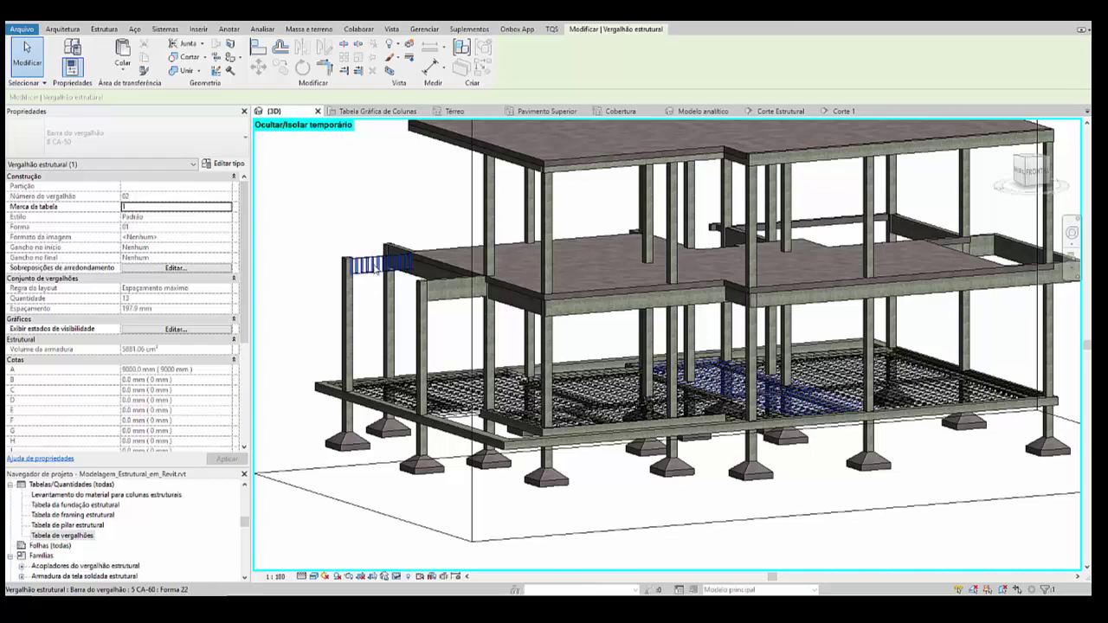
scroll(431, 294, "down", 3)
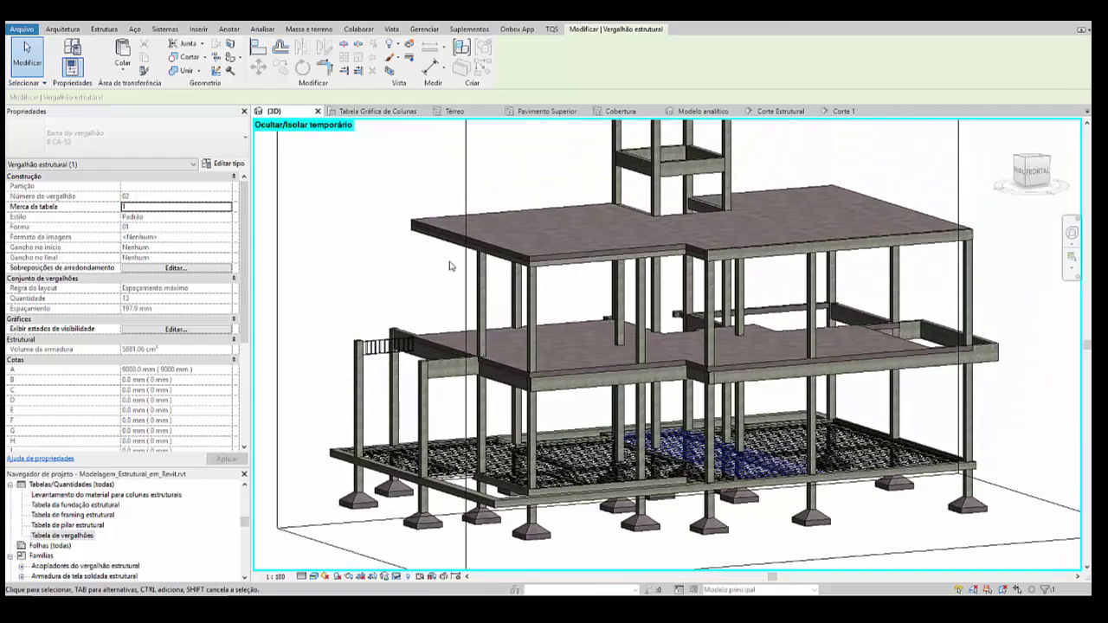
middle_click_drag(450, 265, 469, 308)
scroll(453, 320, "down", 1)
scroll(468, 303, "up", 1)
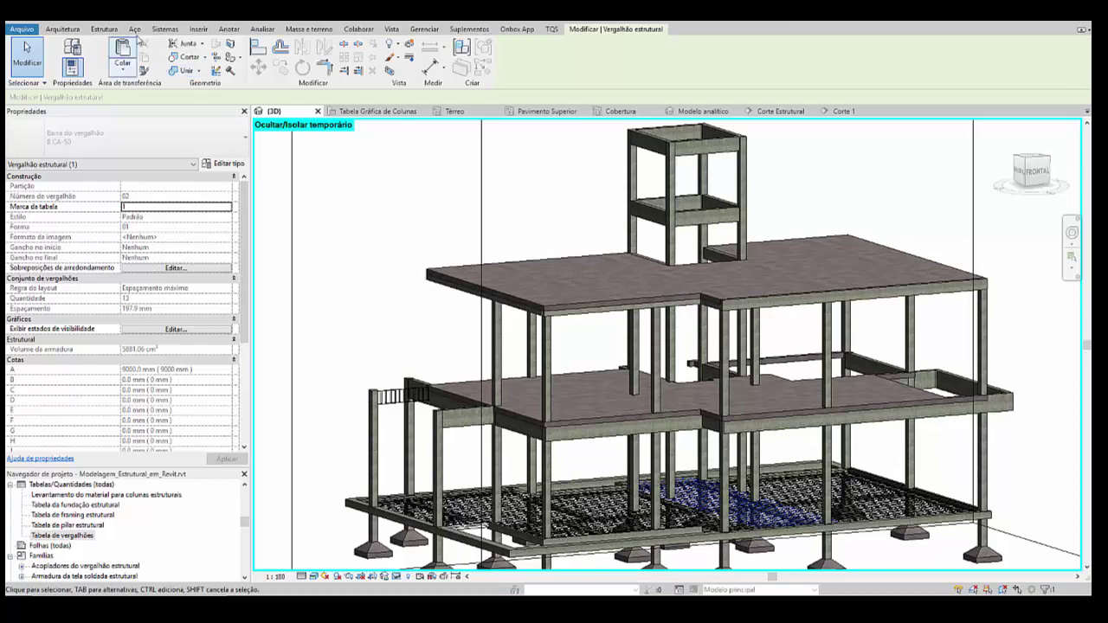
left_click(134, 28)
left_click(104, 28)
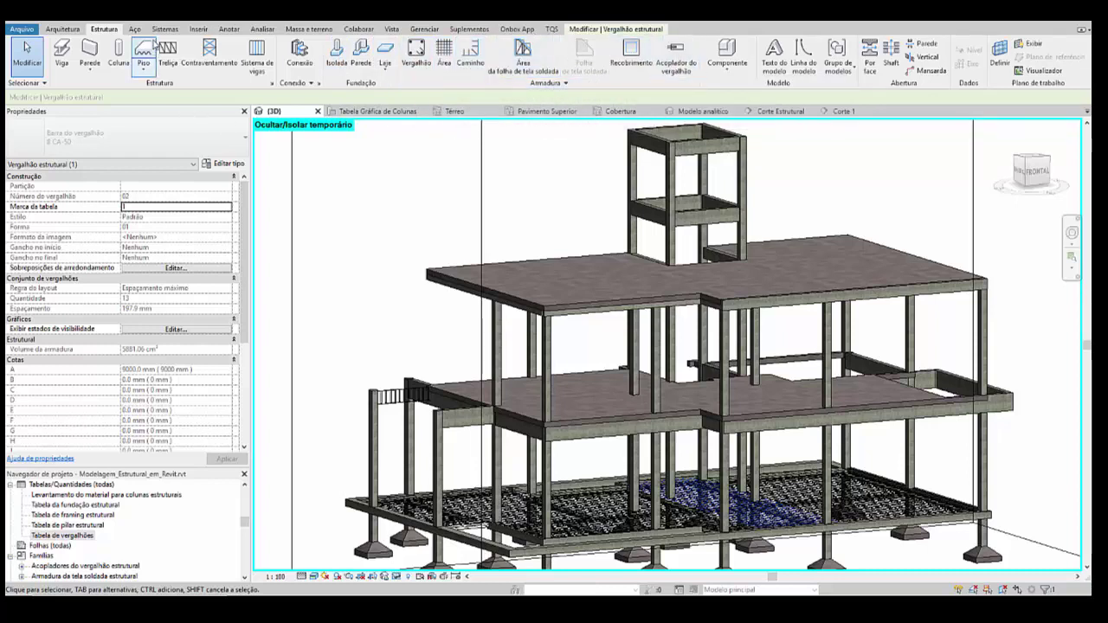
left_click(134, 28)
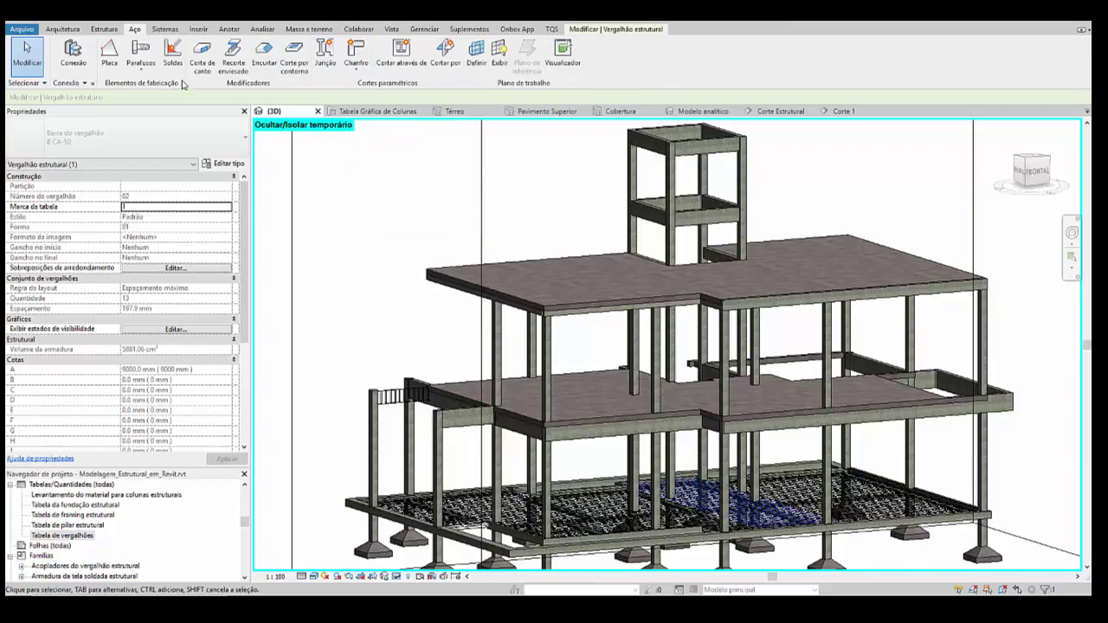
scroll(620, 410, "down", 2)
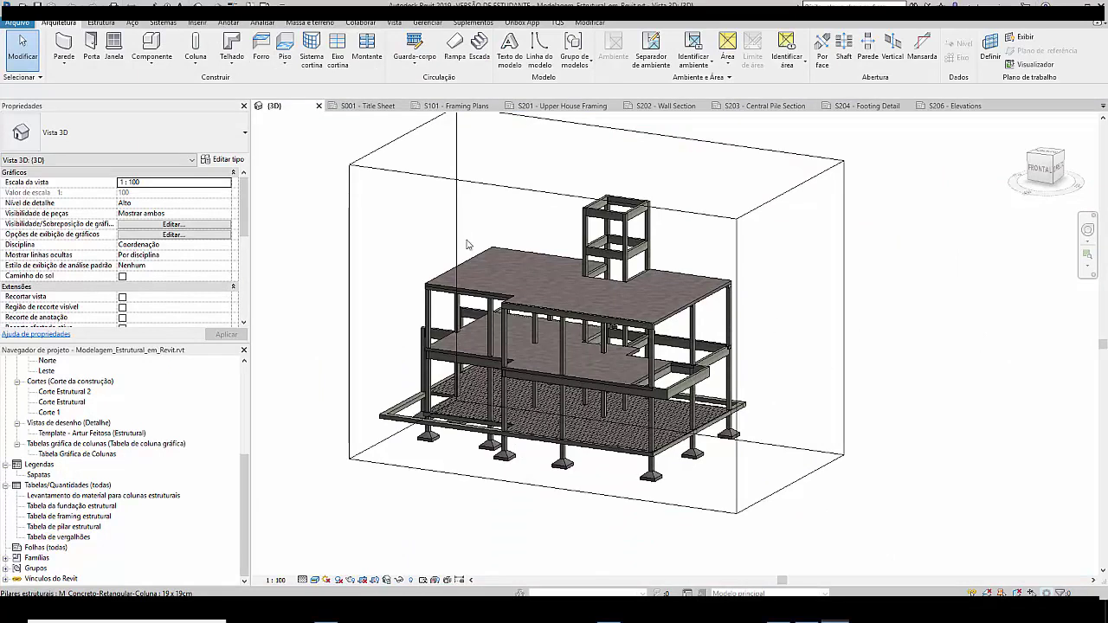
left_click(102, 22)
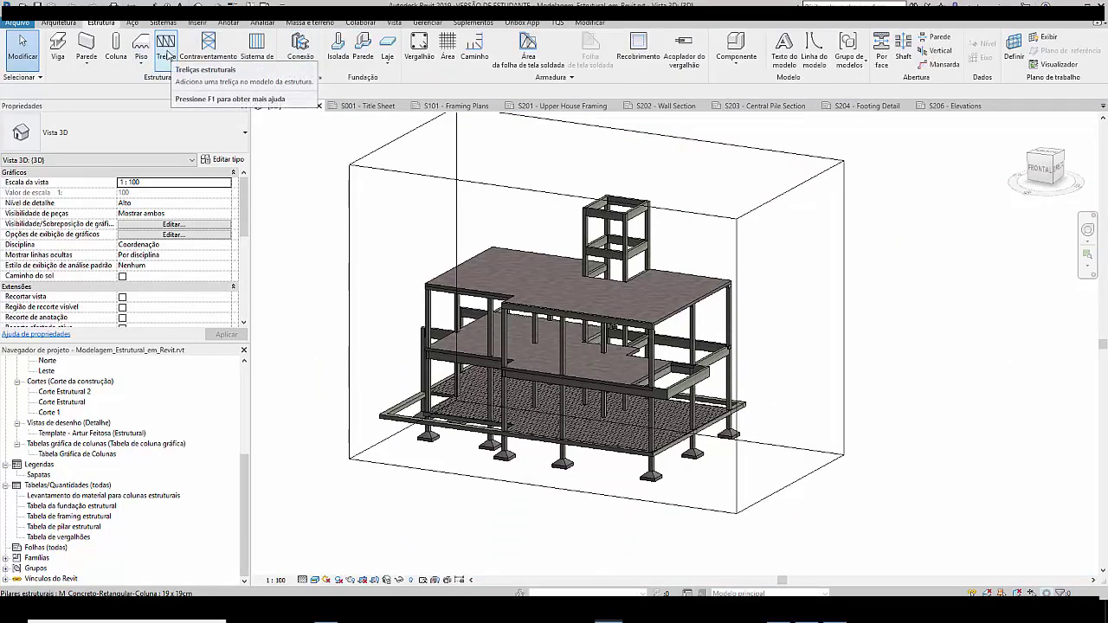
left_click(131, 23)
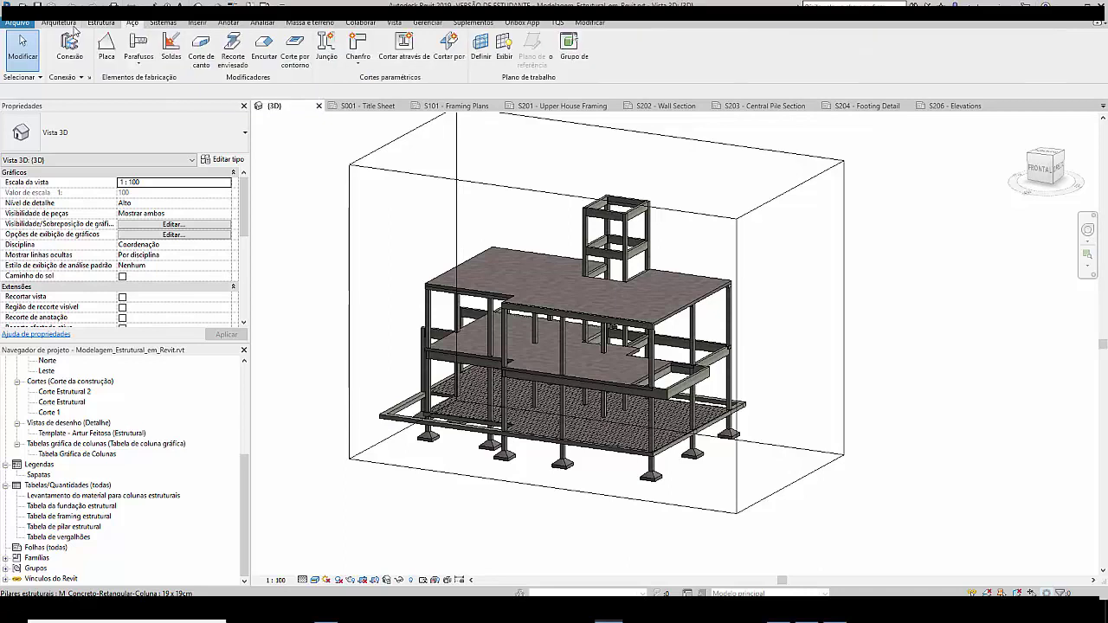
Step: Review the sample project's S204 - Footing Detail and S203 - Central Pile Section sheets
left_click(69, 24)
left_click(873, 106)
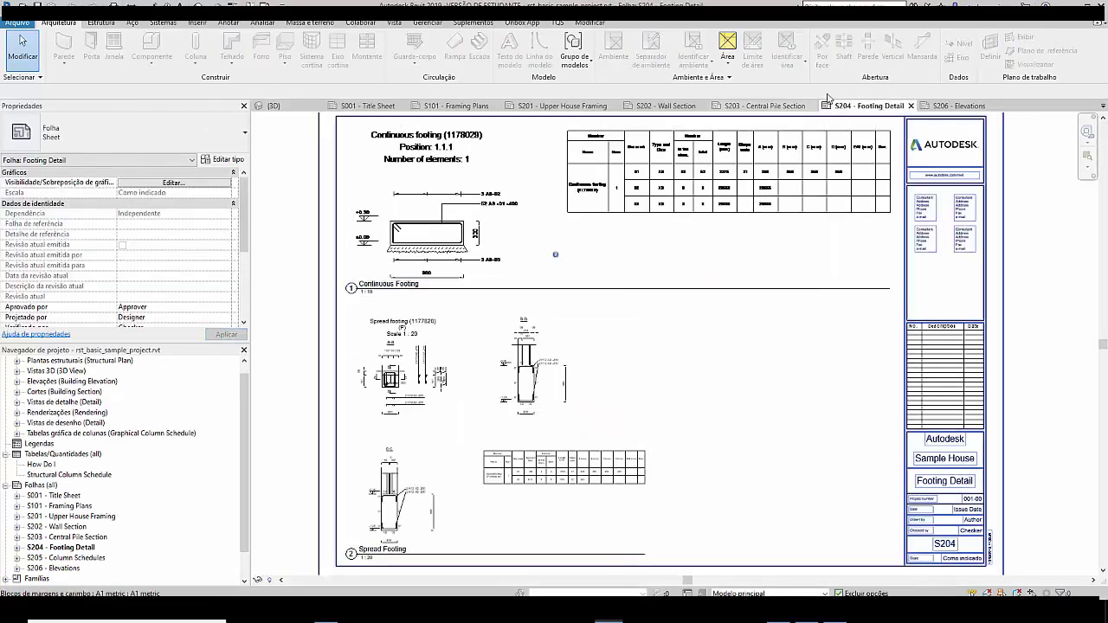
left_click(760, 106)
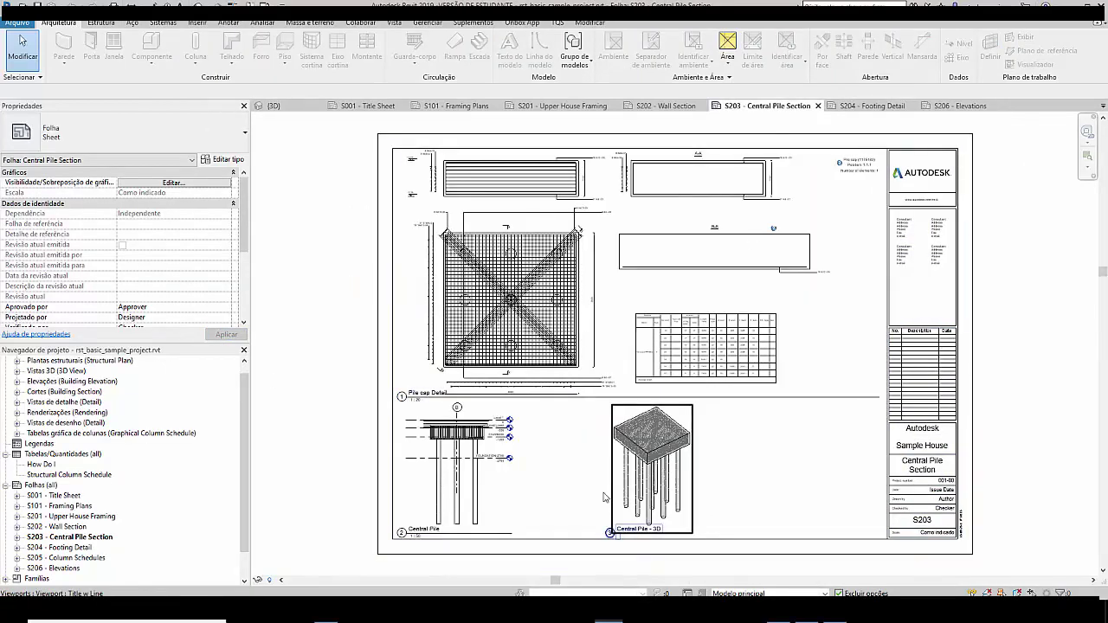
scroll(637, 402, "up", 3)
scroll(591, 446, "down", 3)
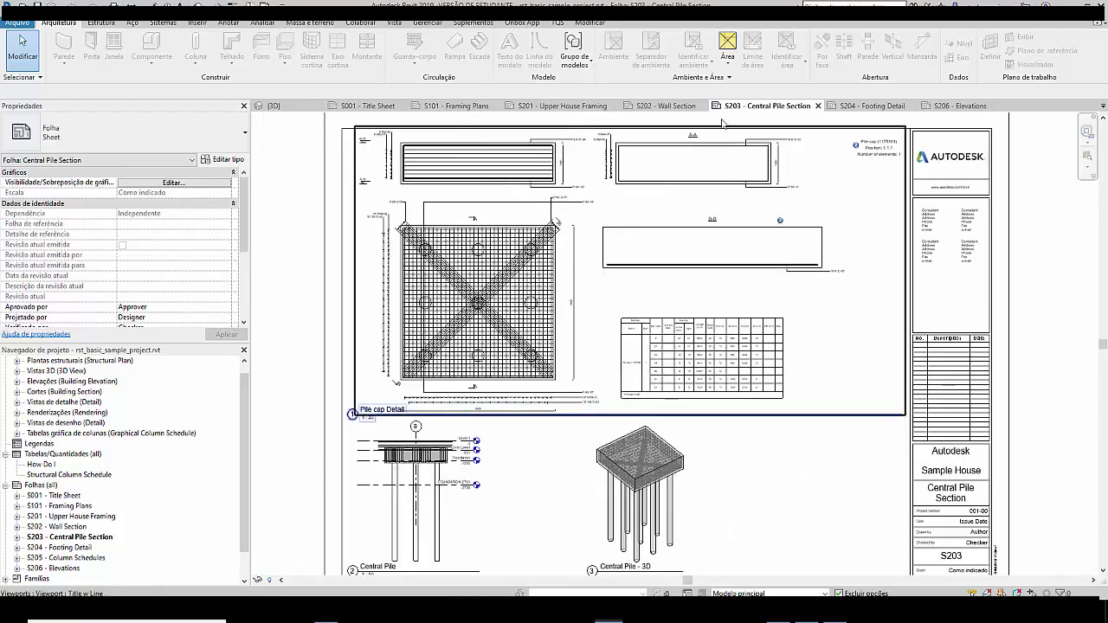
Step: Examine the S202 - Wall Section and S201 - Upper House Framing sheets, and return to the structural model's 3D view
left_click(663, 106)
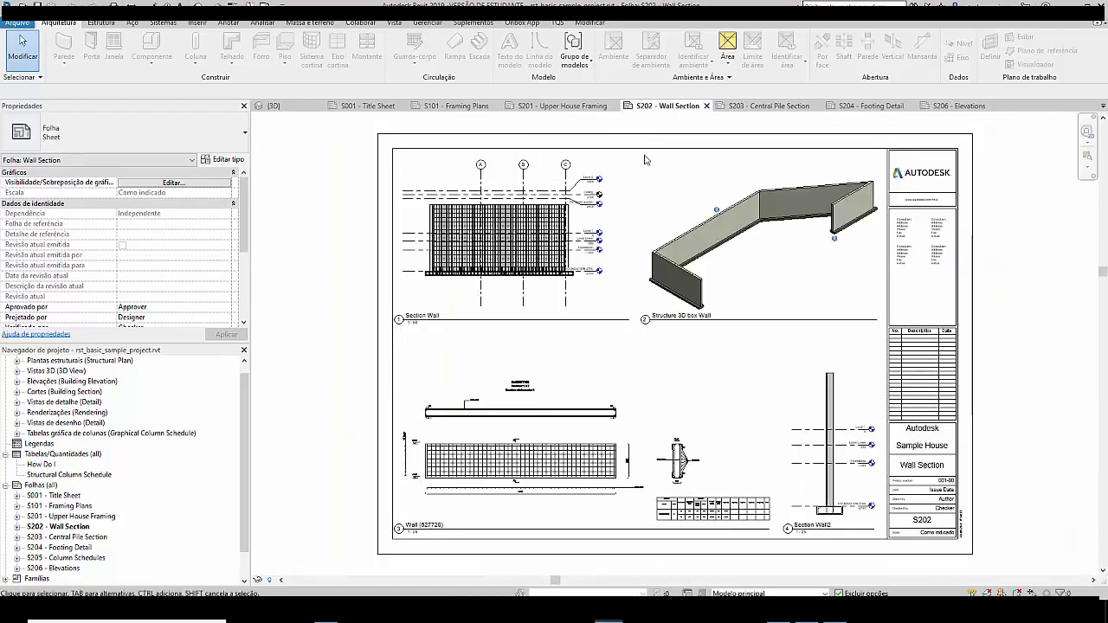
left_click(562, 106)
scroll(519, 418, "up", 3)
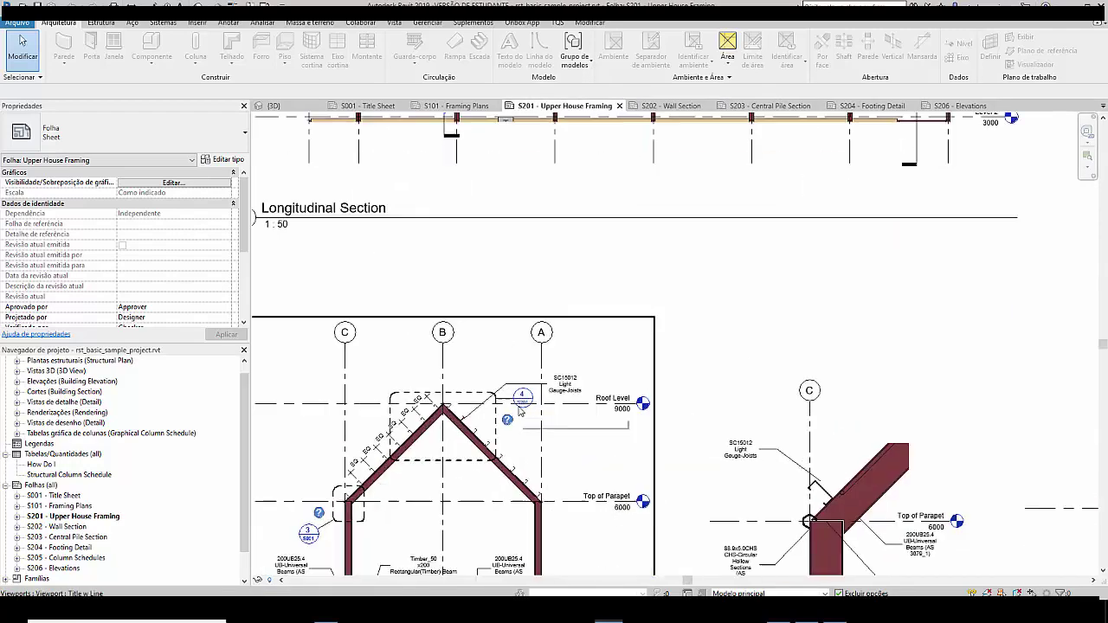
scroll(531, 280, "down", 3)
scroll(511, 329, "up", 2)
scroll(511, 329, "down", 1)
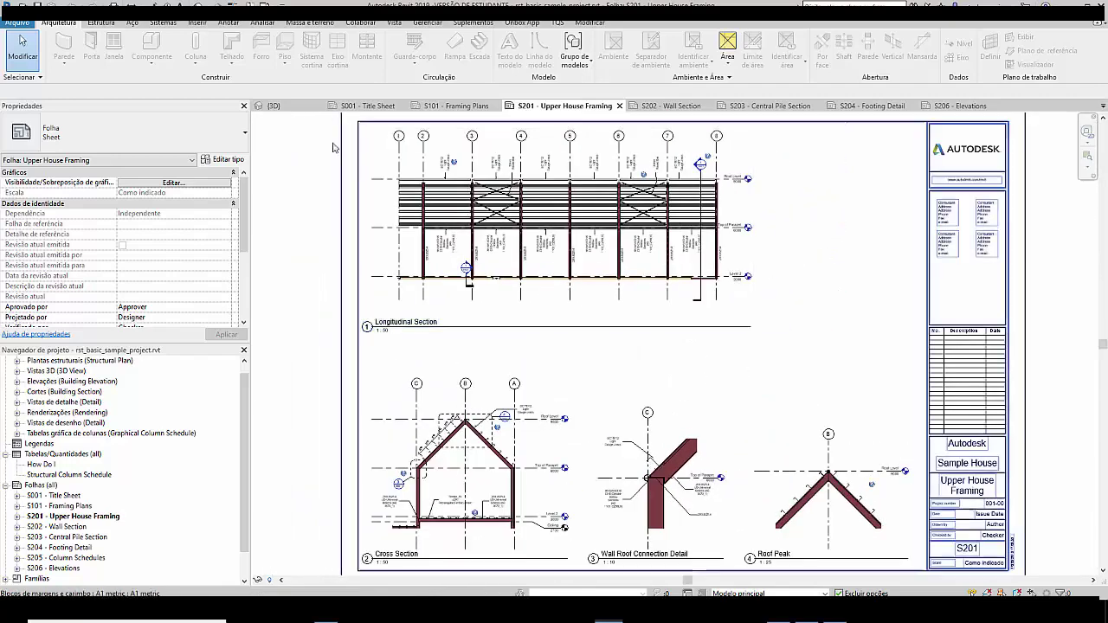
left_click(288, 107)
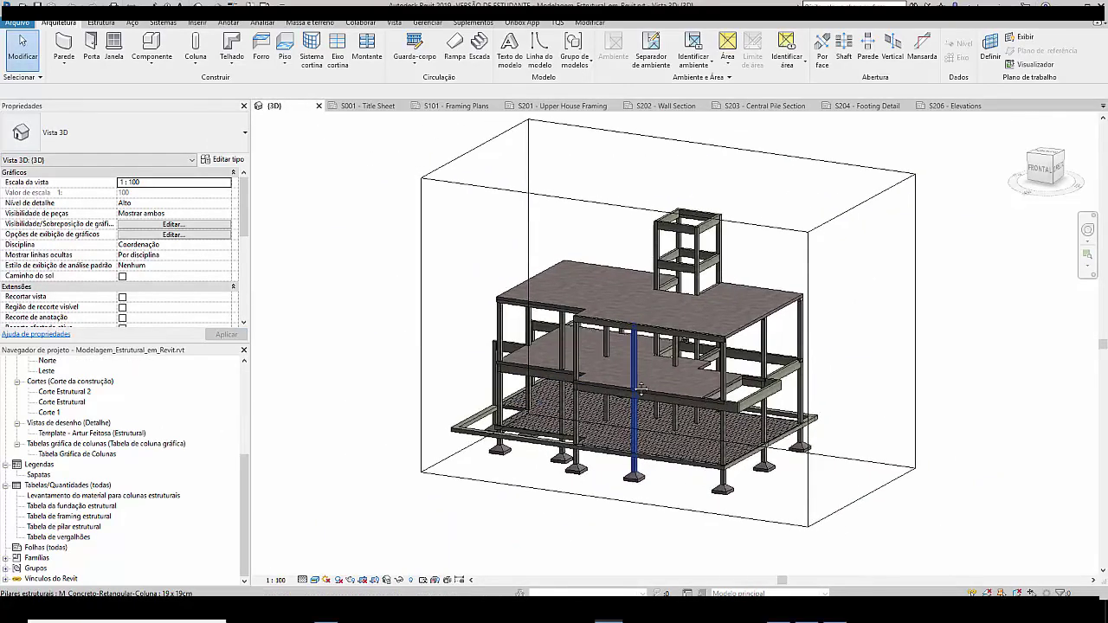
scroll(635, 383, "up", 2)
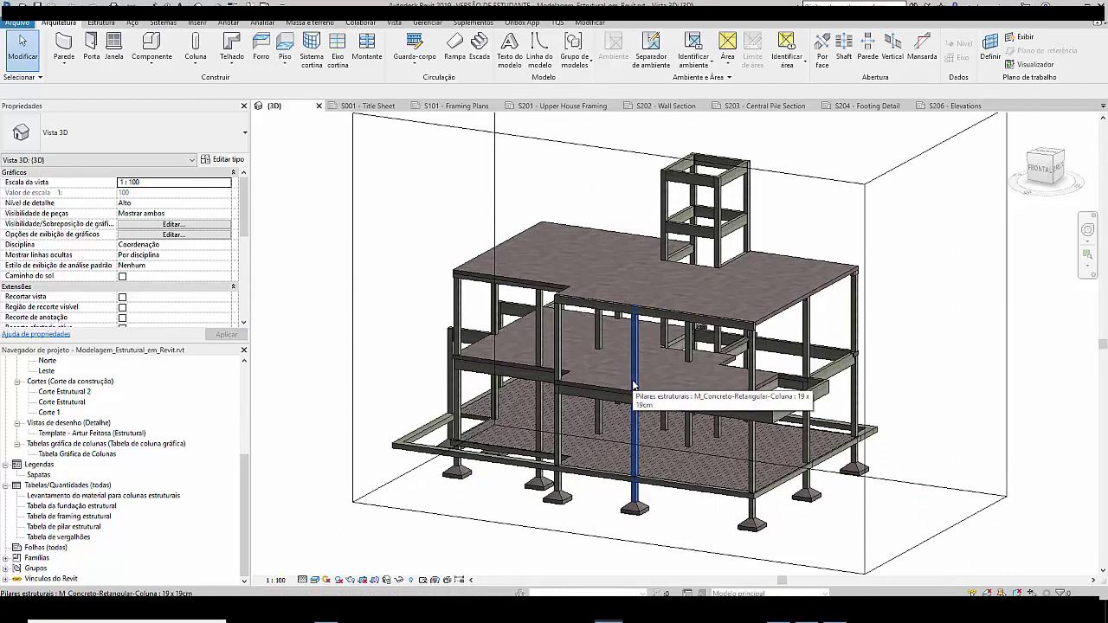